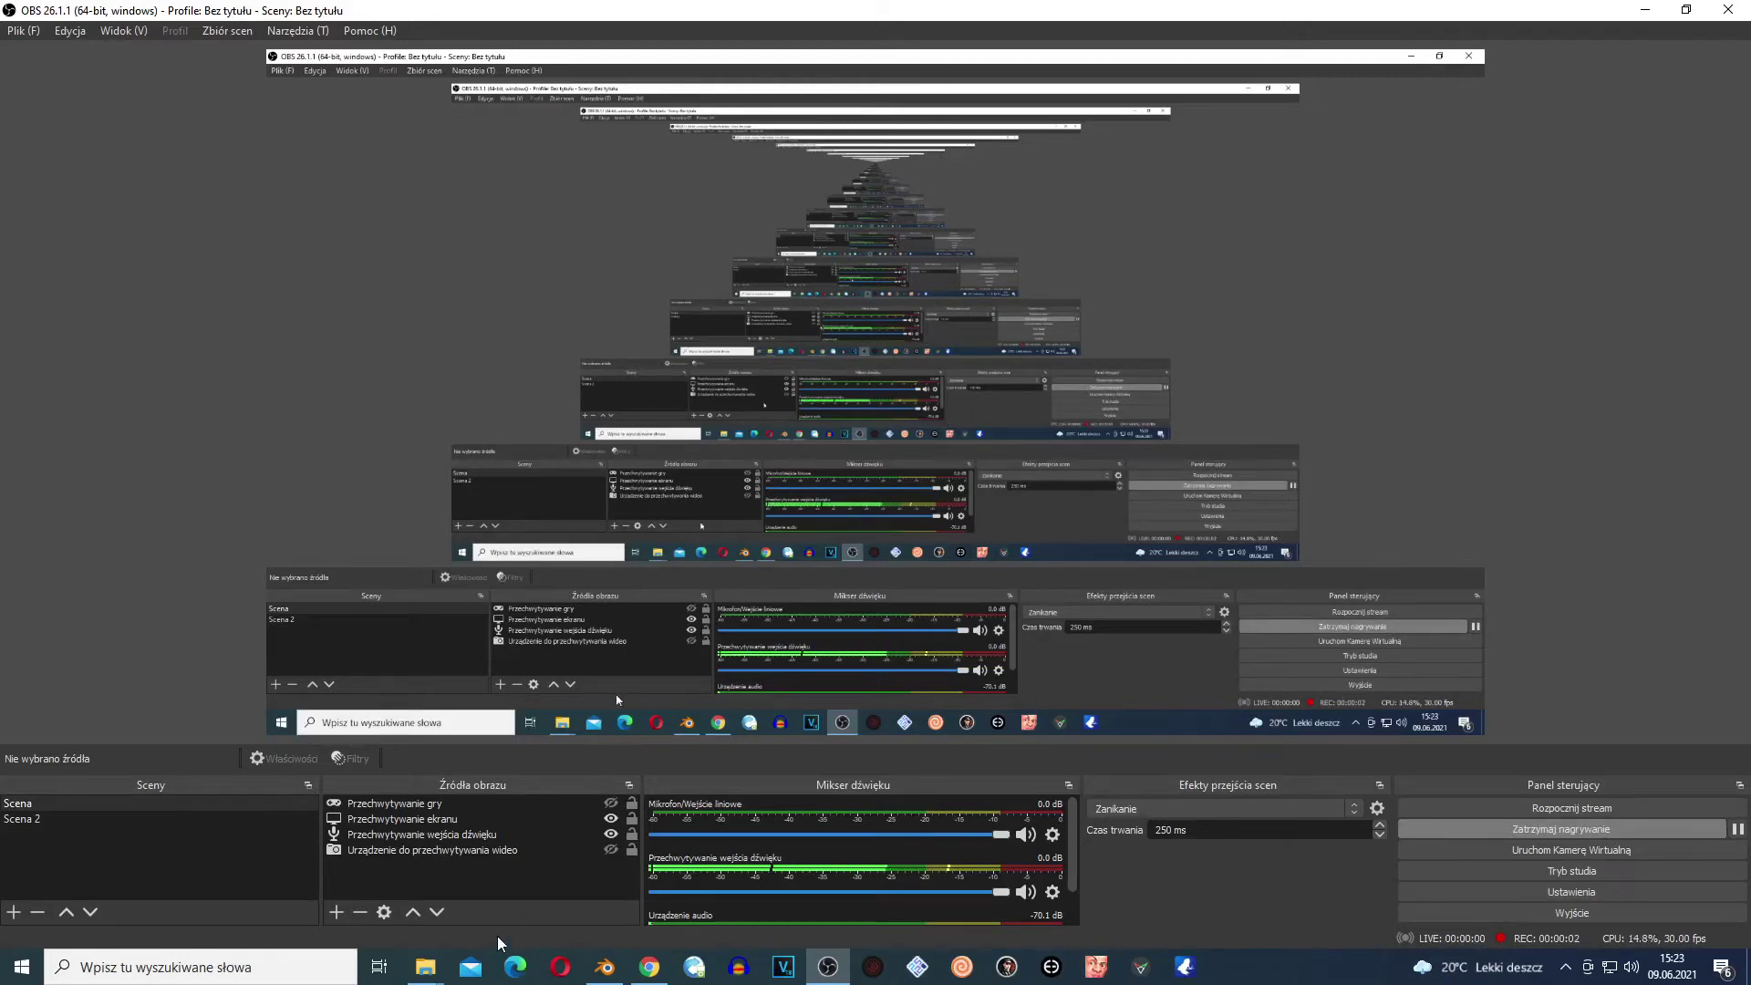
Switch to Blender, try a Draw brush stroke with a 218 px radius down the plane, and undo it
{"action": "left_click", "coordinate": [604, 967]}
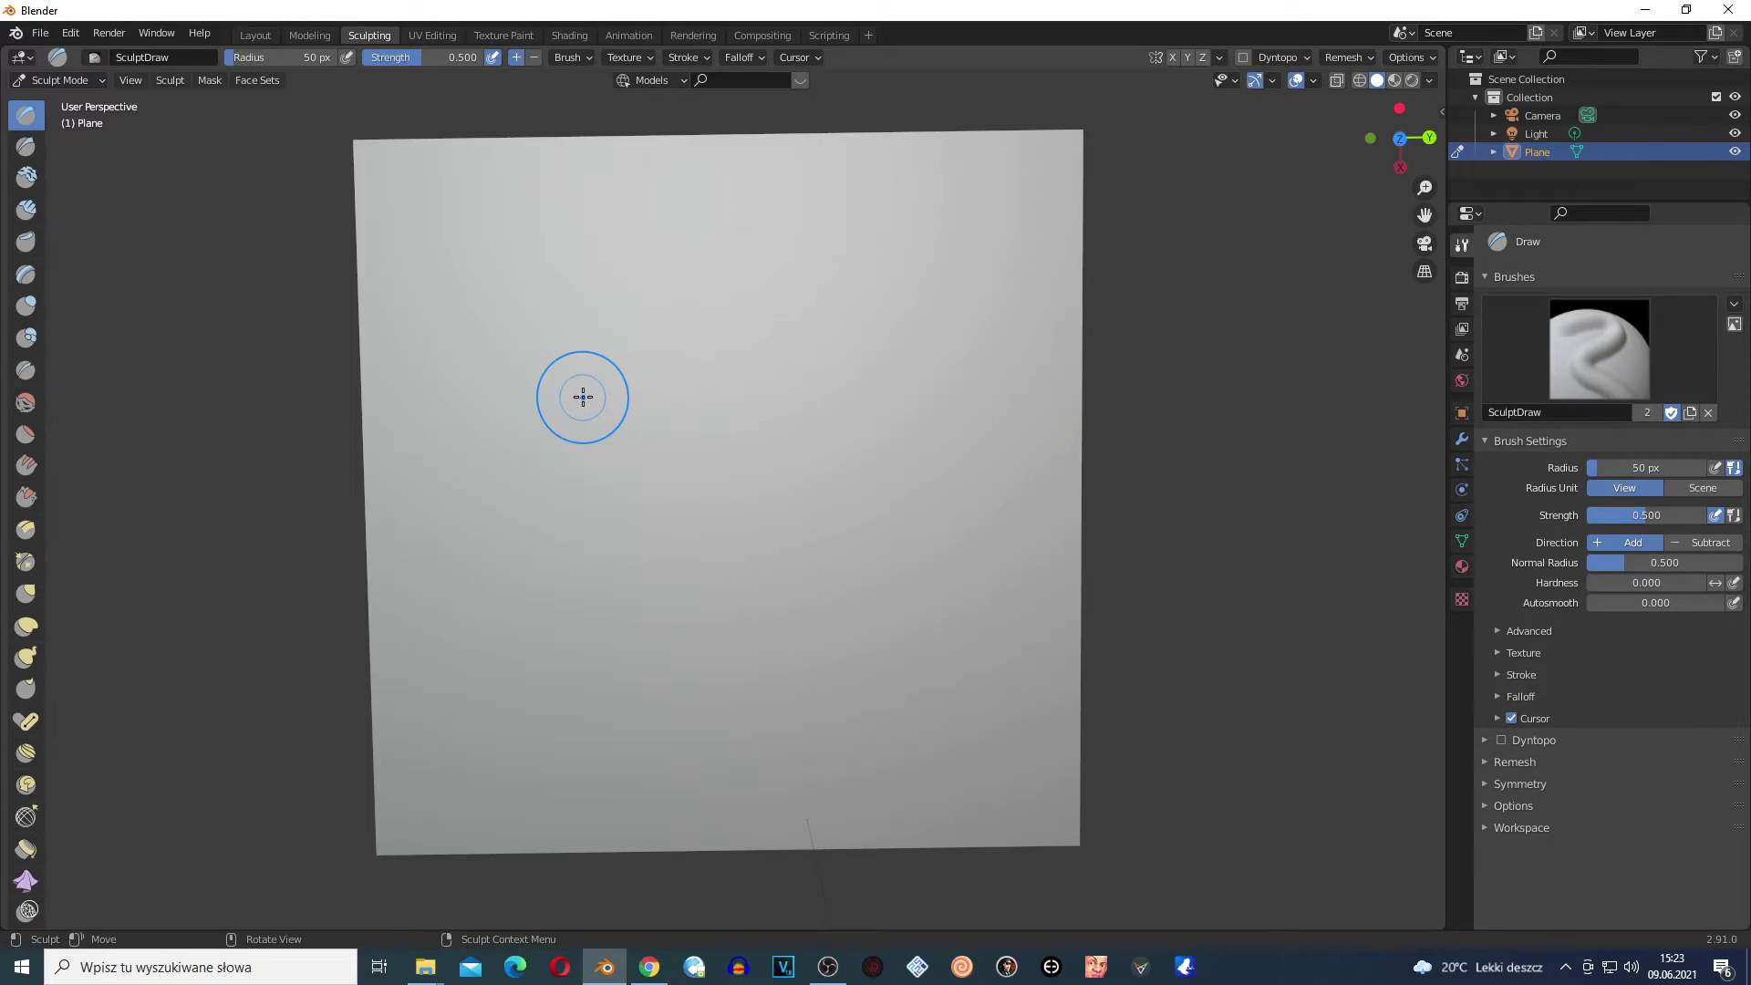
{"action": "key", "text": "f"}
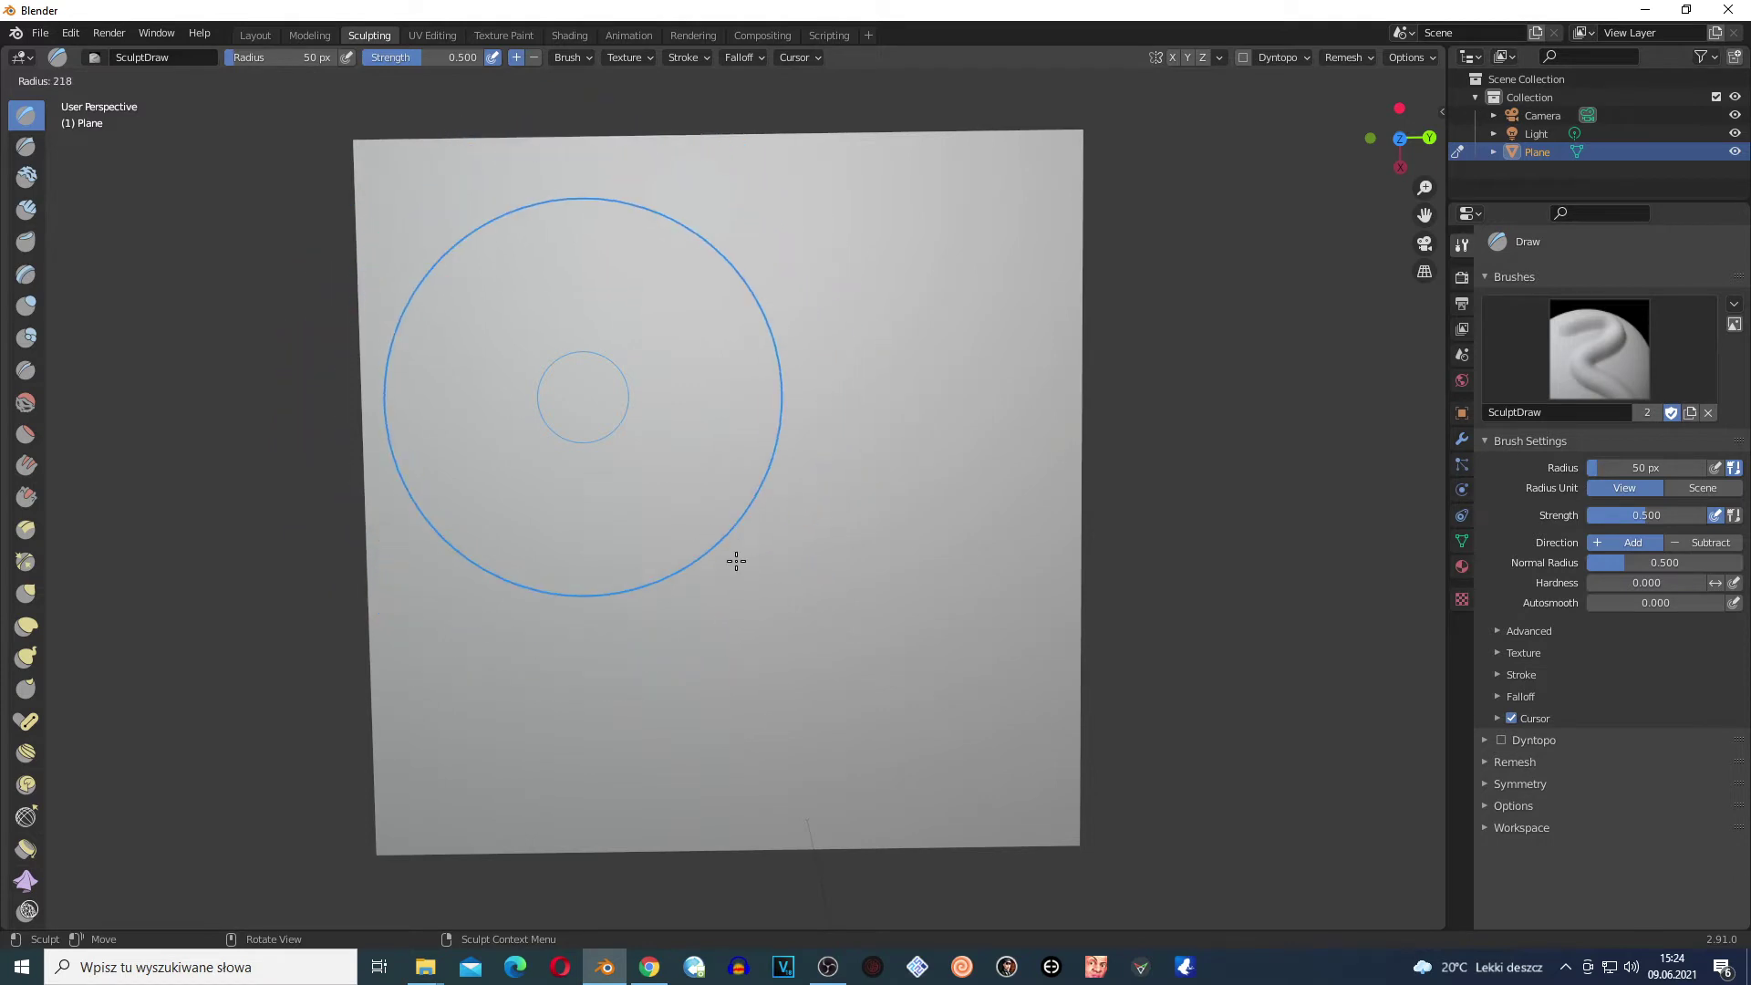
{"action": "left_click", "coordinate": [735, 561]}
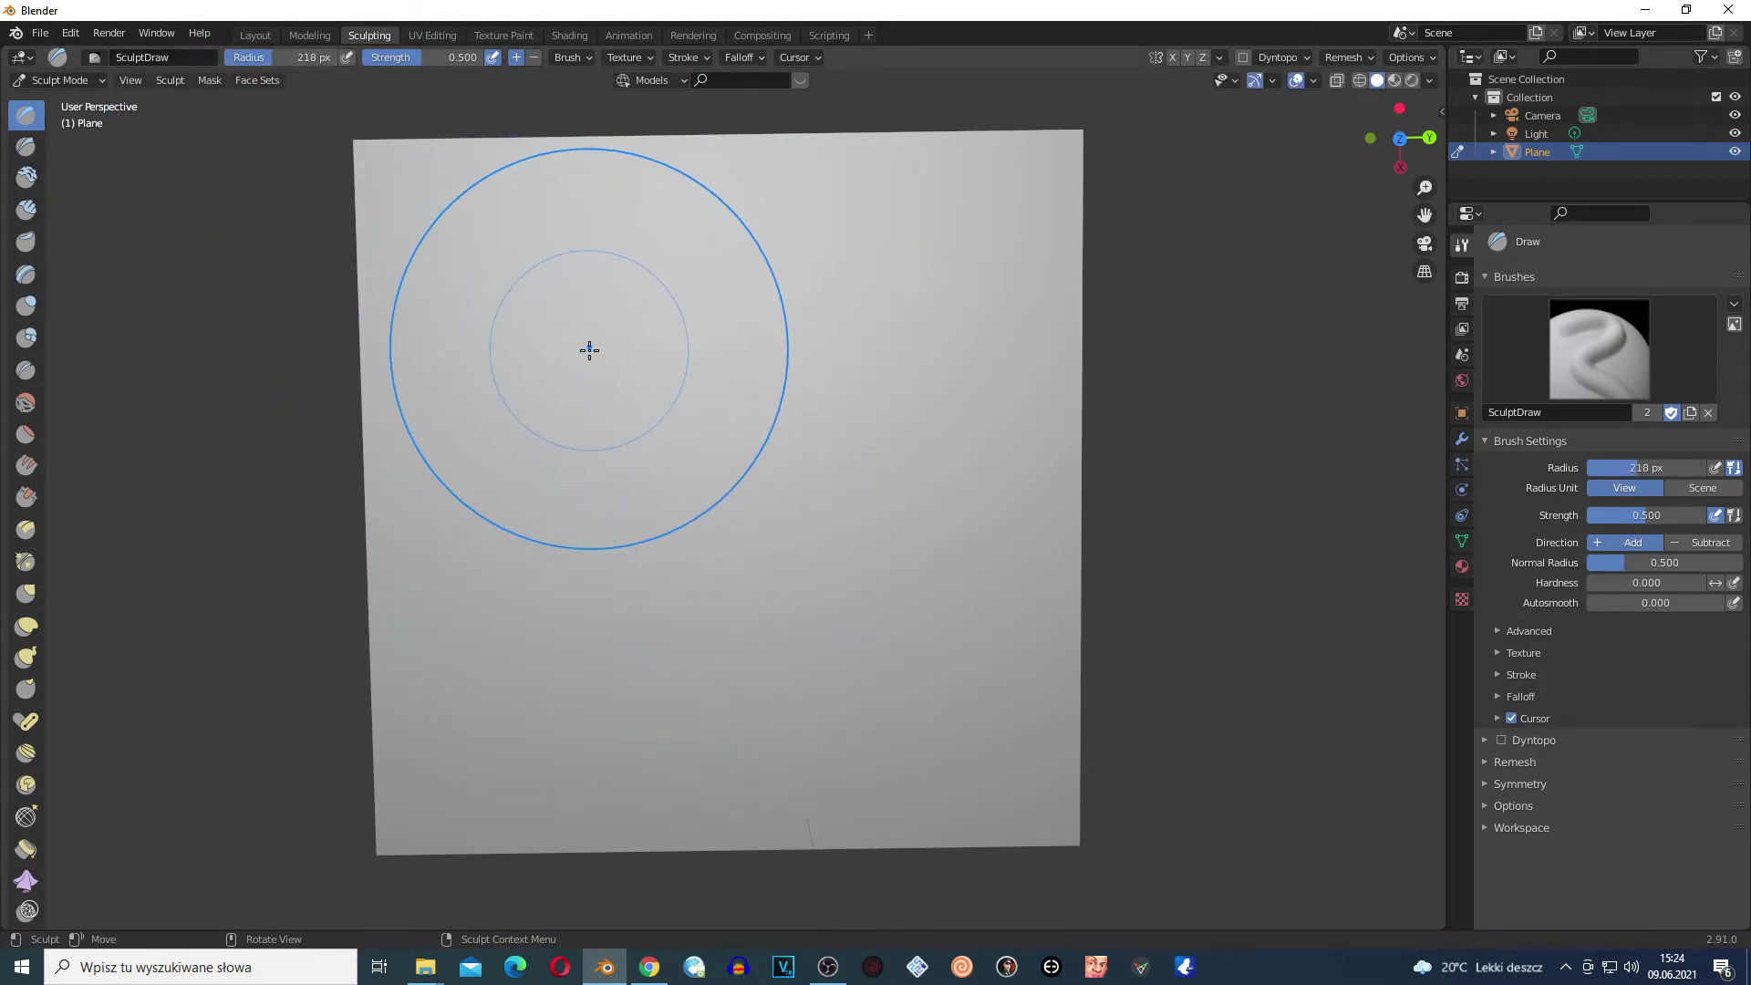
{"action": "mouse_move", "coordinate": [566, 293]}
{"action": "left_mouse_down"}
{"action": "mouse_move", "coordinate": [604, 610]}
{"action": "mouse_move", "coordinate": [645, 617]}
{"action": "left_mouse_up"}
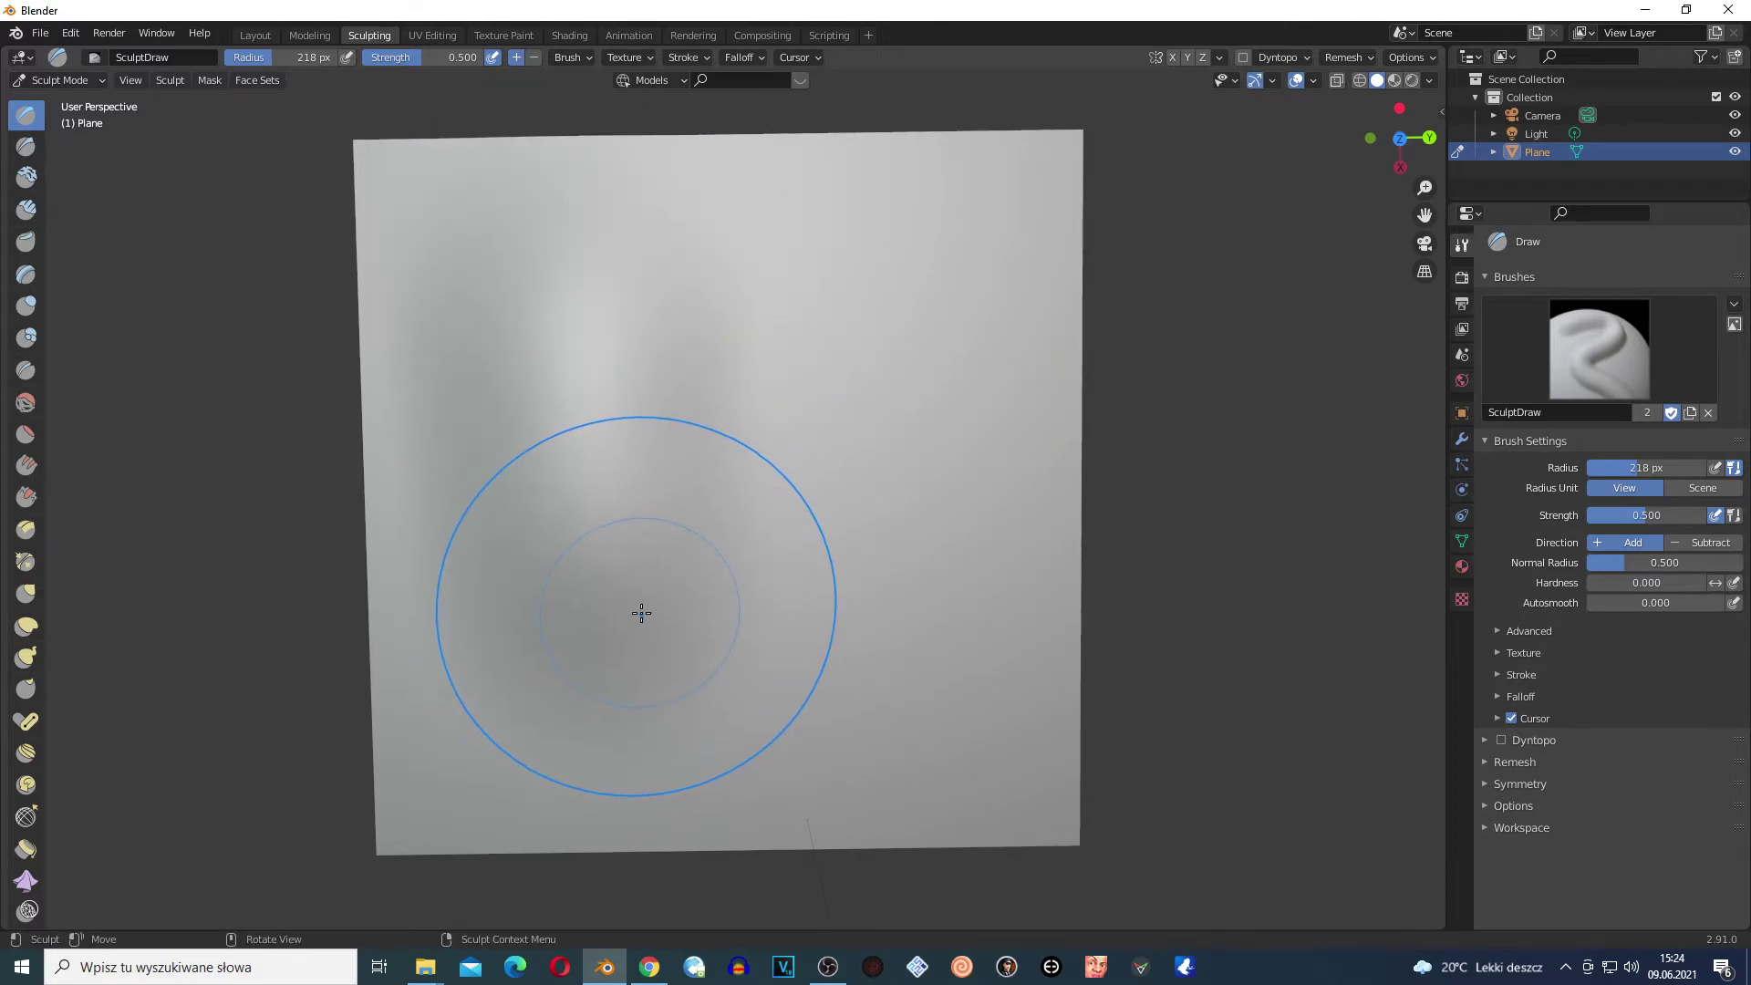
{"action": "key", "text": "ctrl+z"}
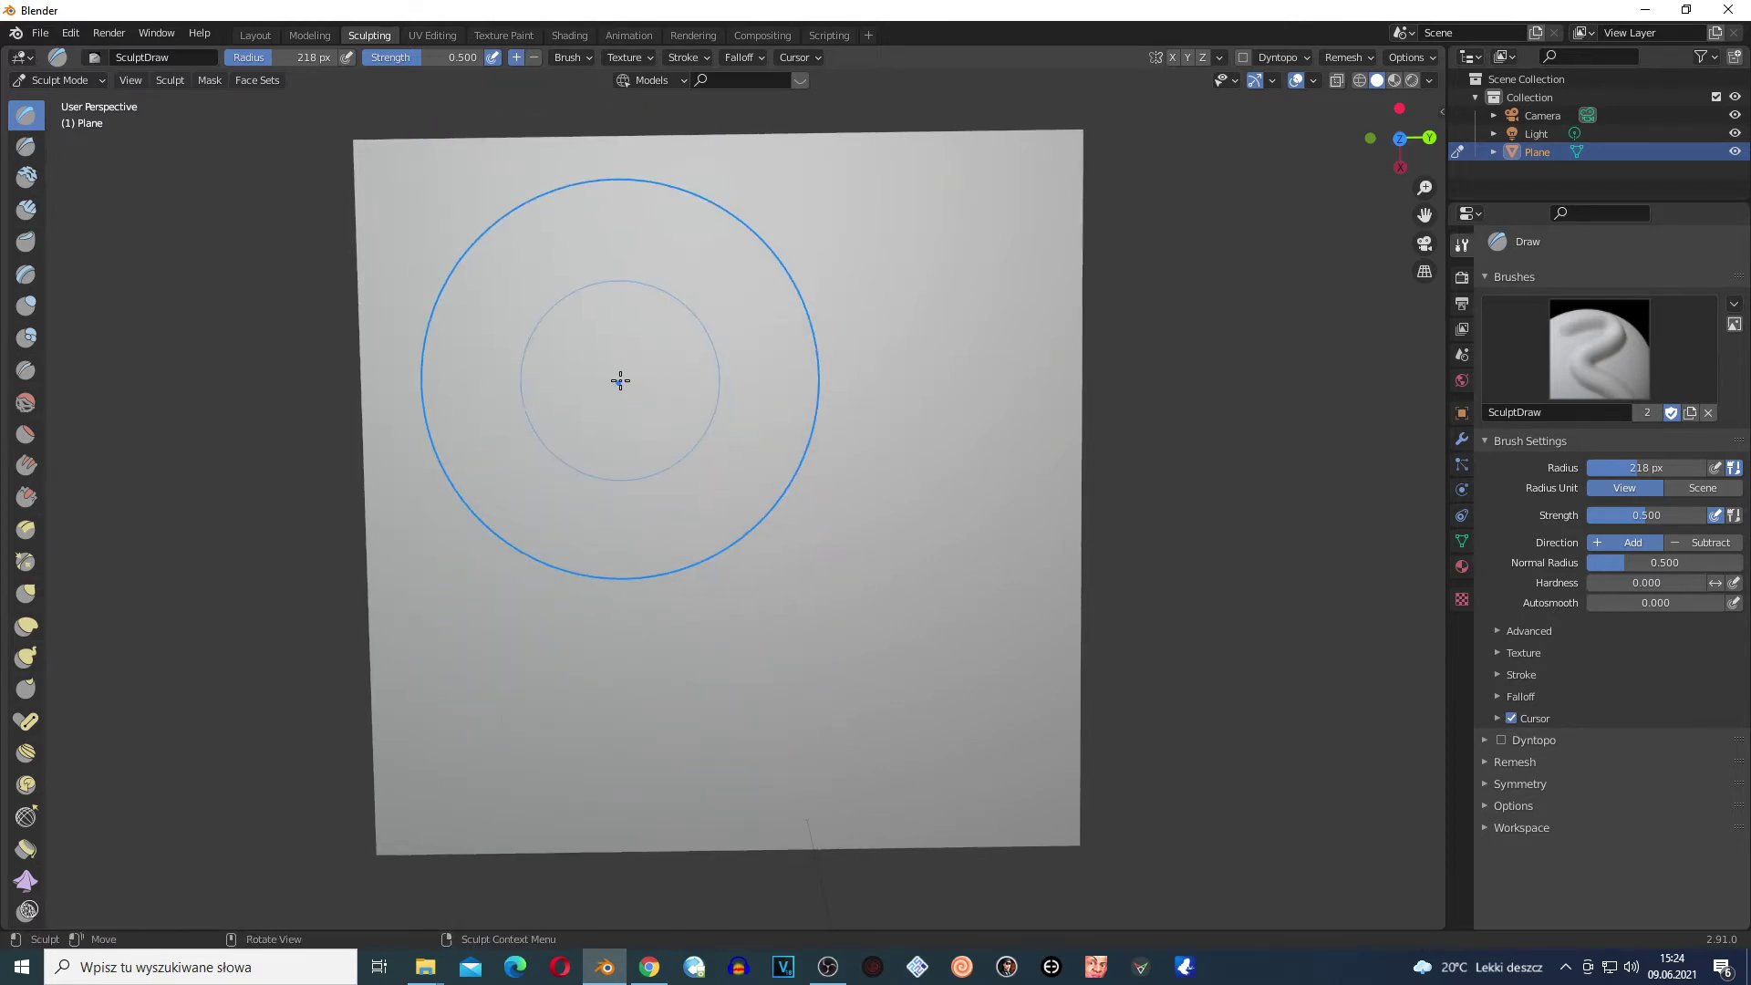
Resize the Draw brush several times, trying smaller radii before setting it to 71 px
{"action": "key", "text": "f"}
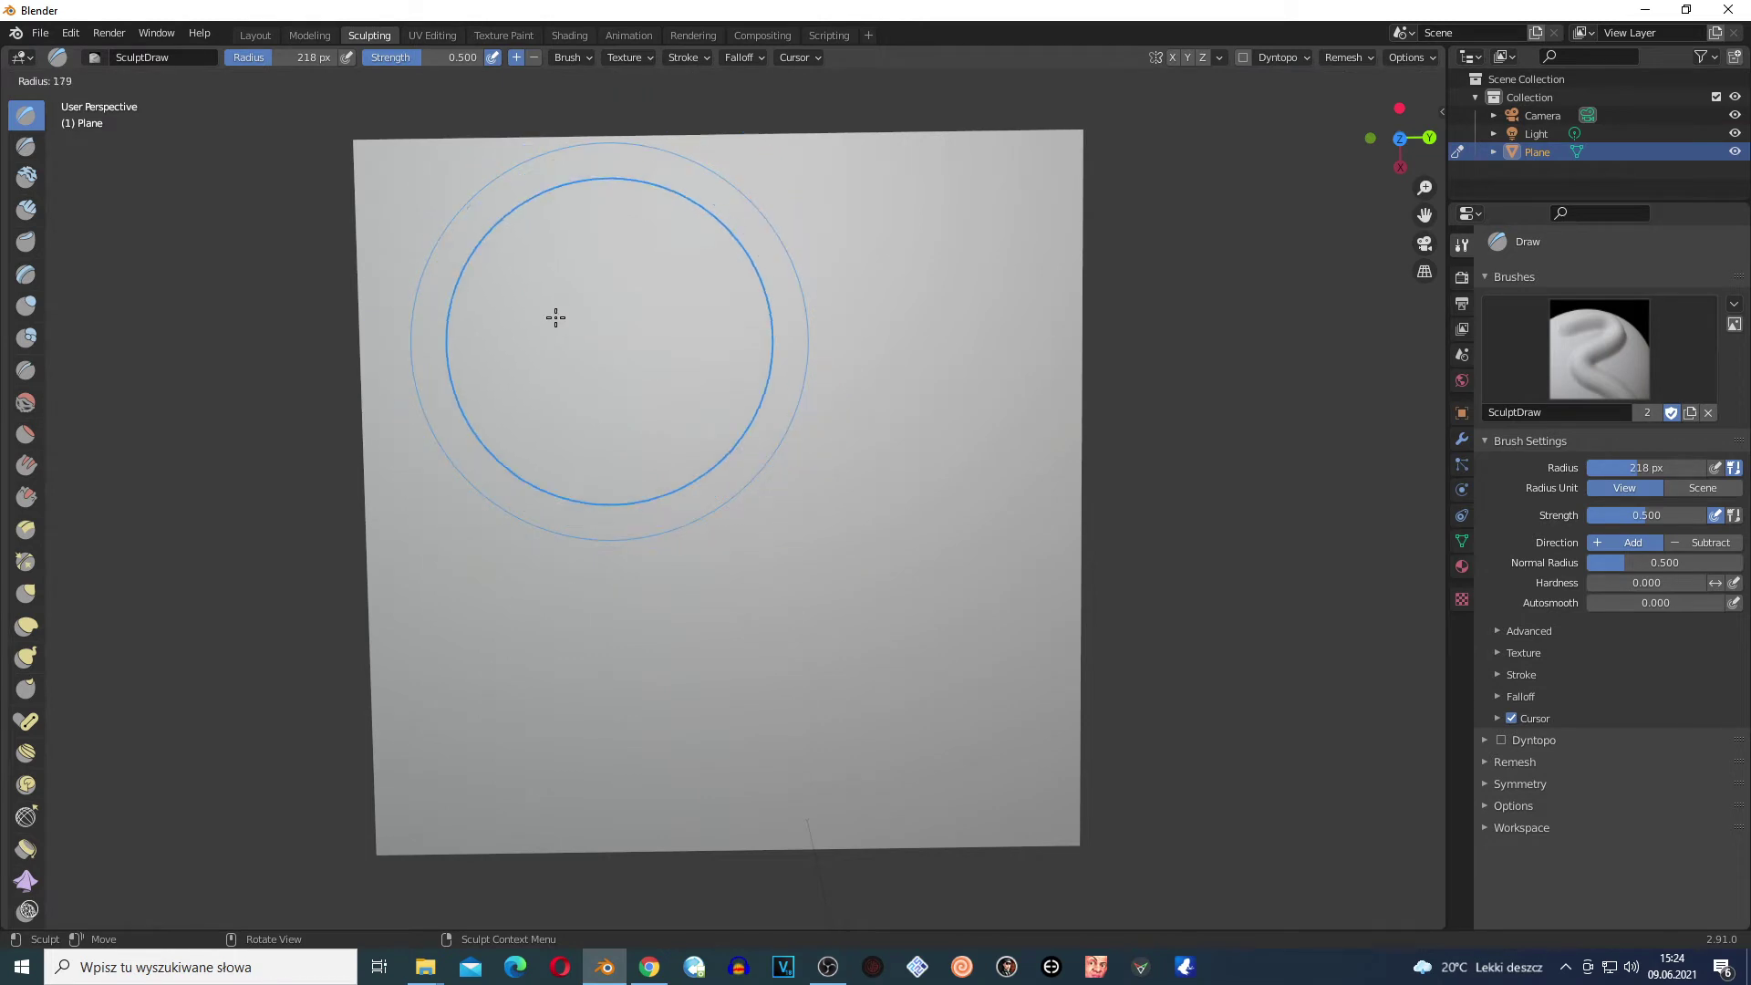
{"action": "left_click", "coordinate": [461, 255]}
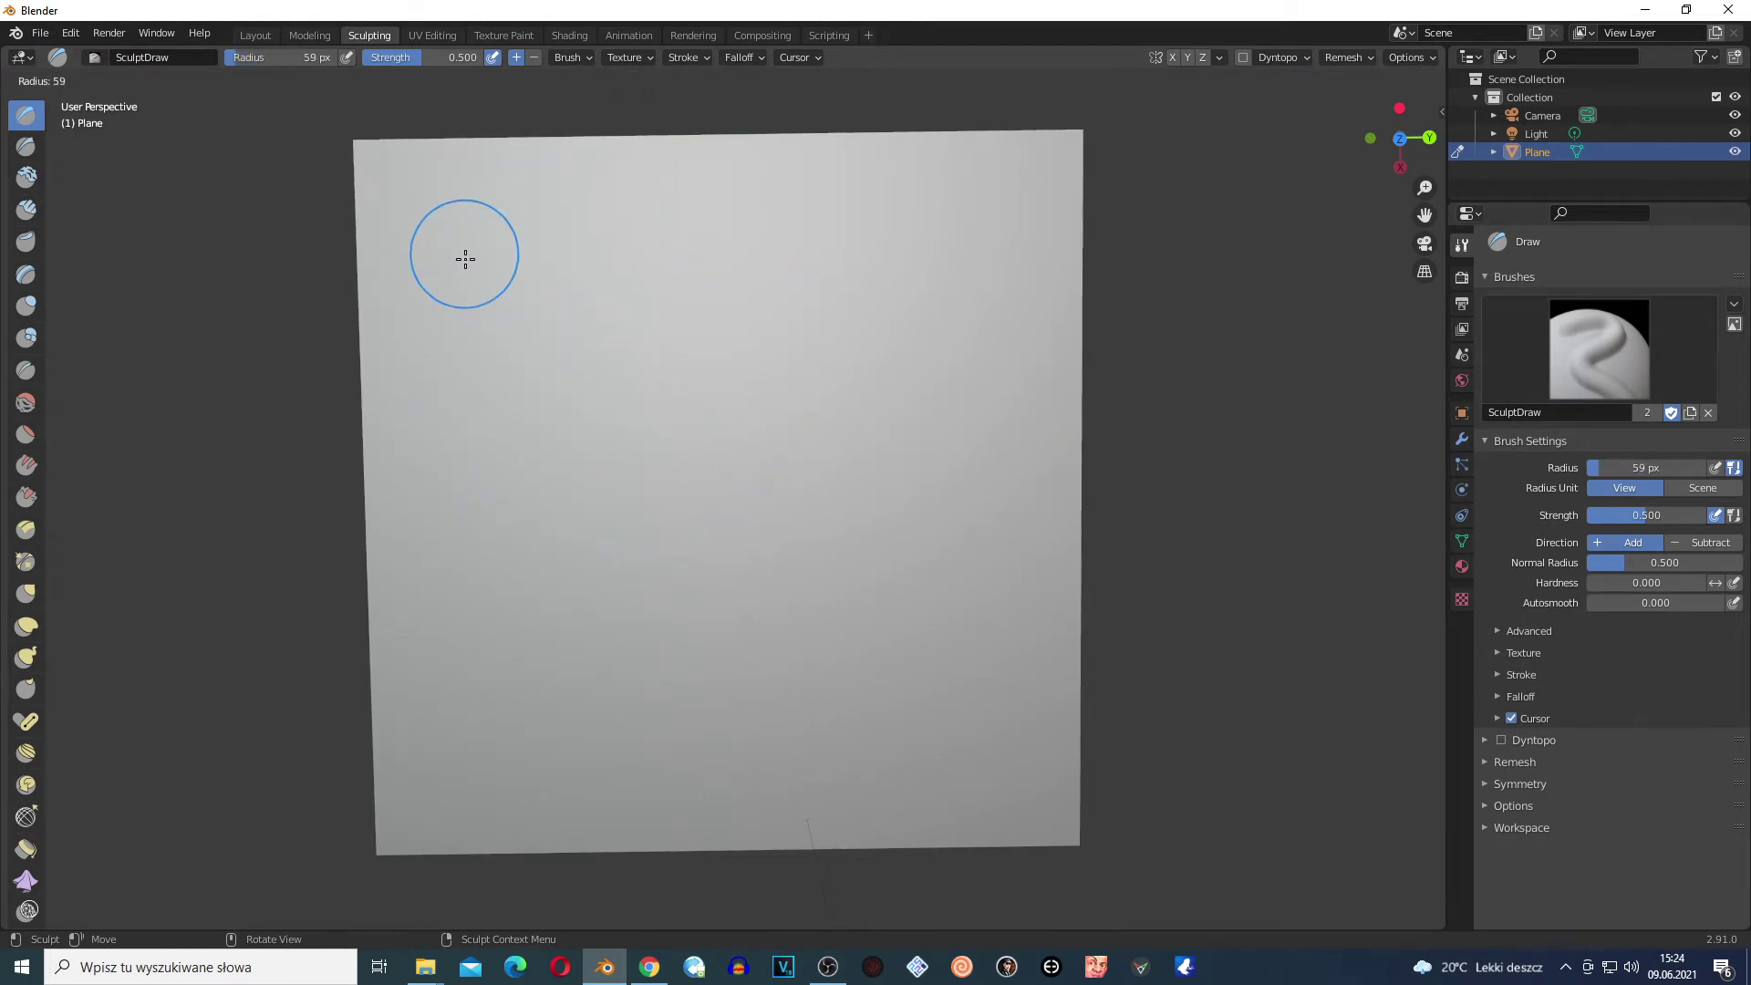
{"action": "left_click", "coordinate": [538, 248]}
{"action": "key", "text": "f"}
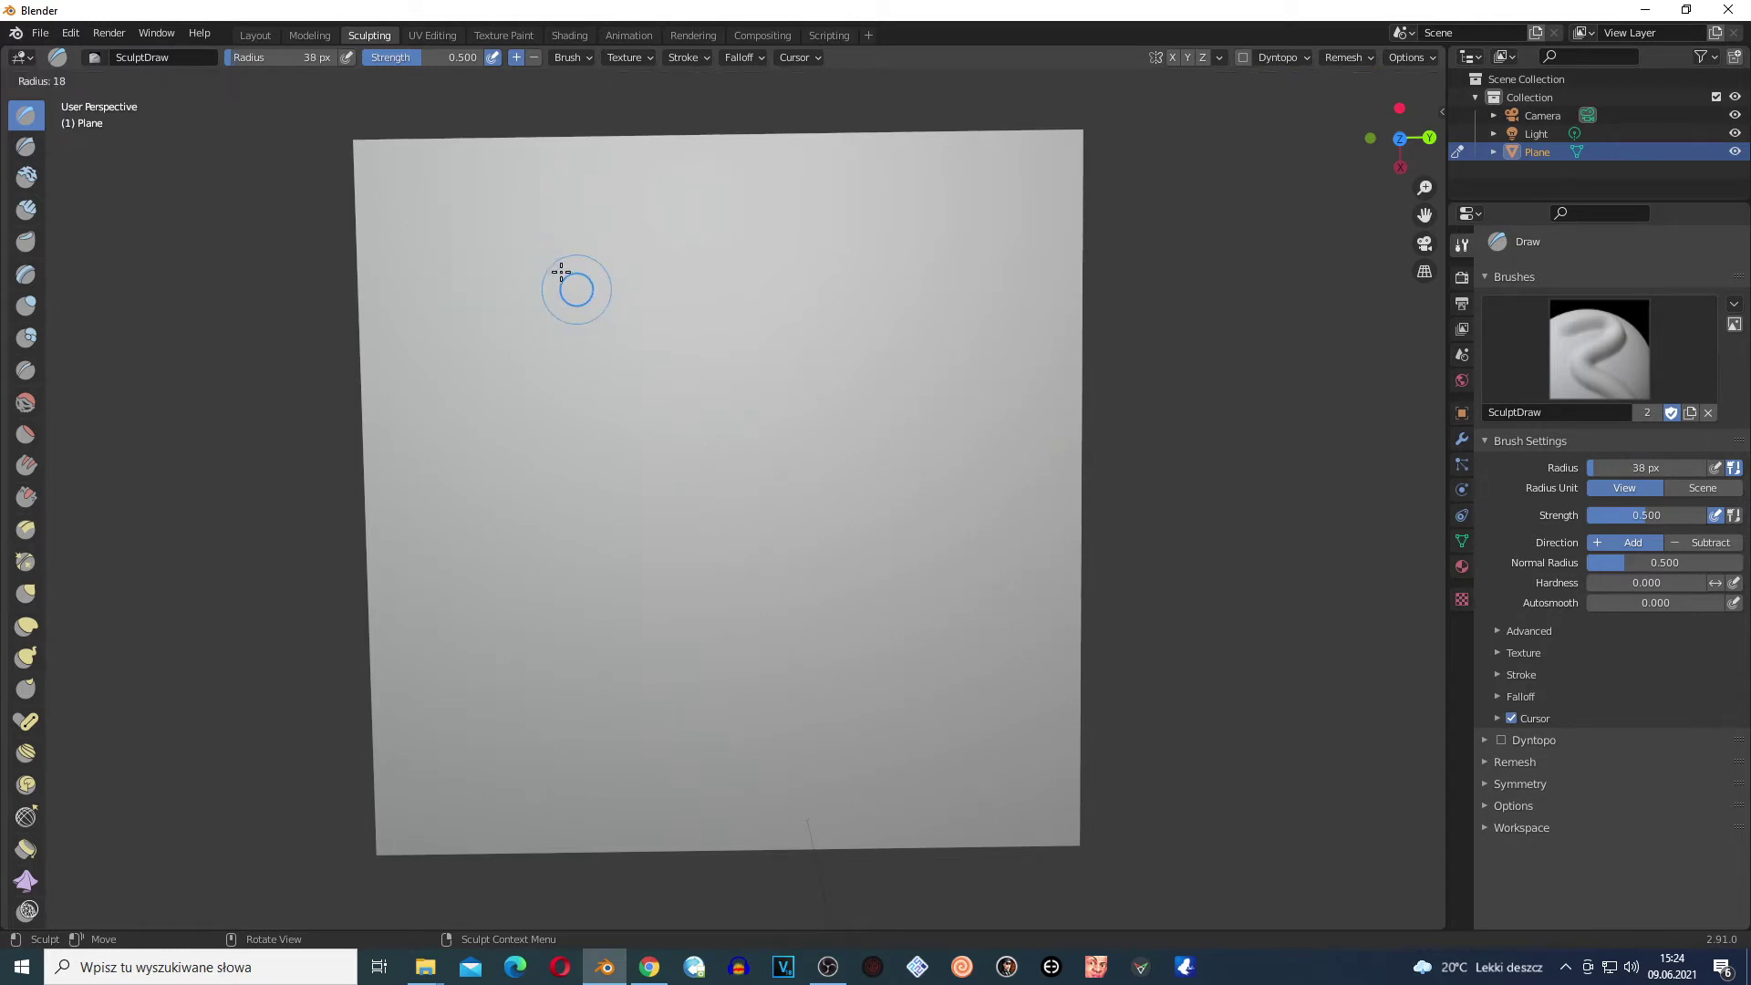
{"action": "left_click", "coordinate": [562, 279]}
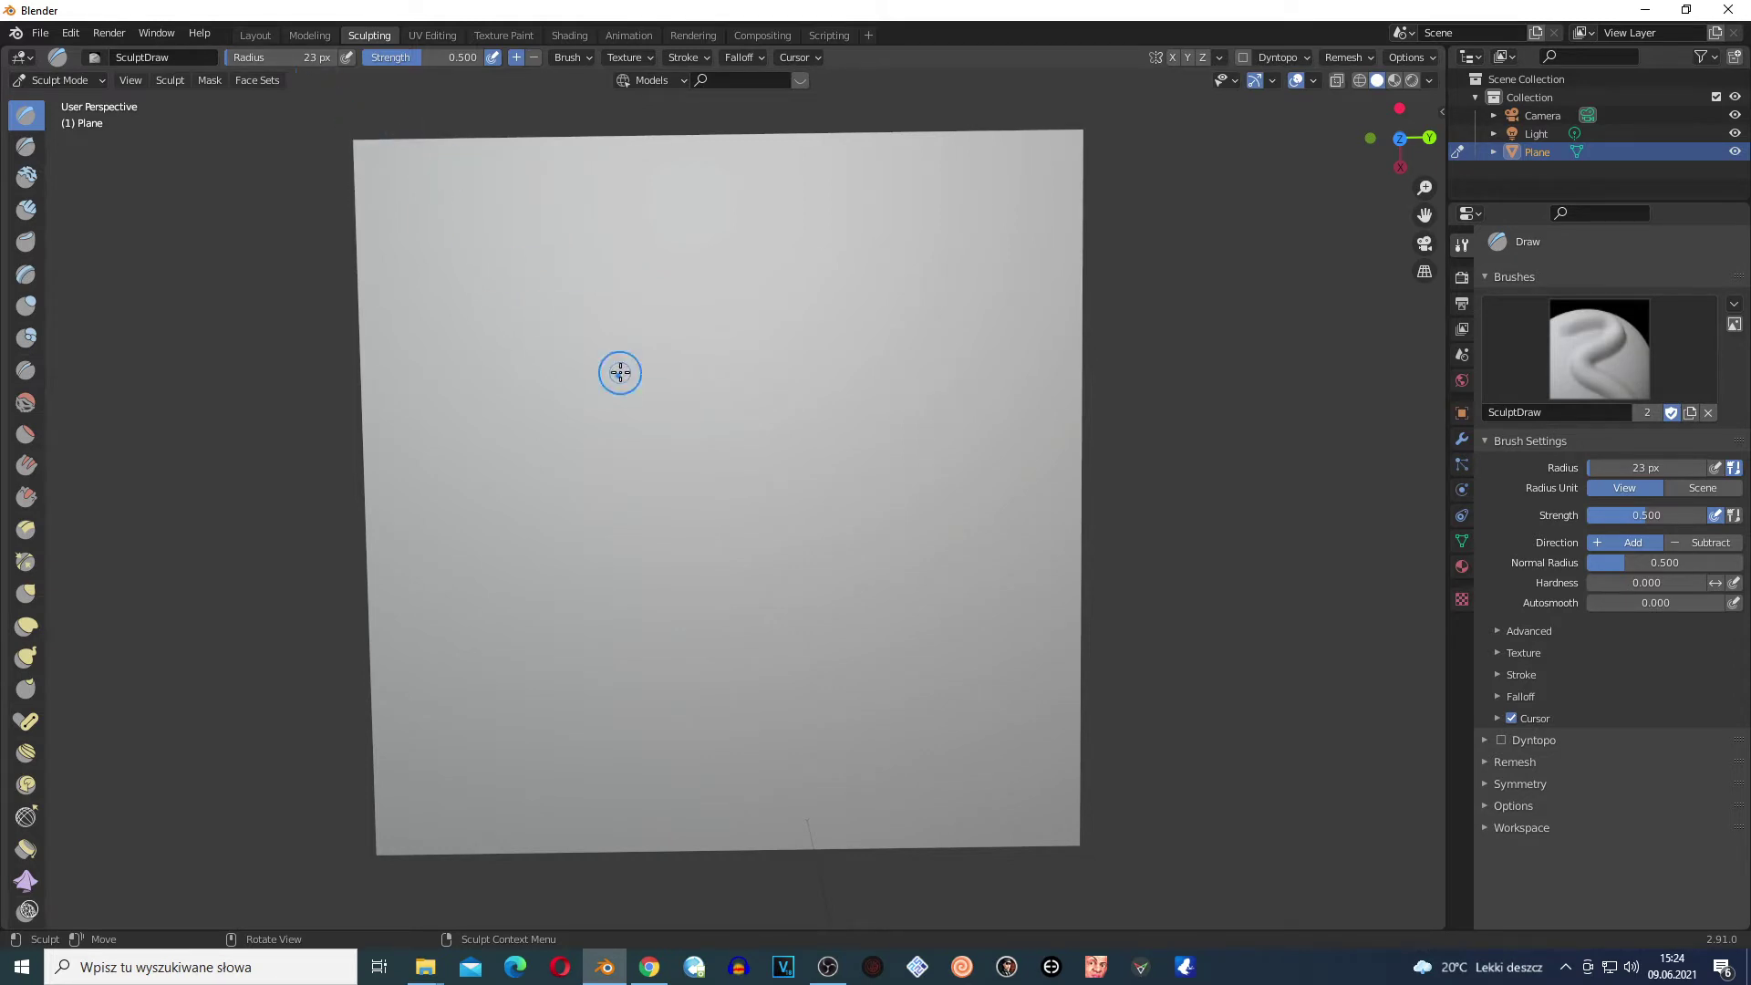
{"action": "key", "text": "f"}
{"action": "left_click", "coordinate": [665, 430]}
Vary the Draw brush strength up and down, ending at the full strength of 1.000
{"action": "key", "text": "shift+f"}
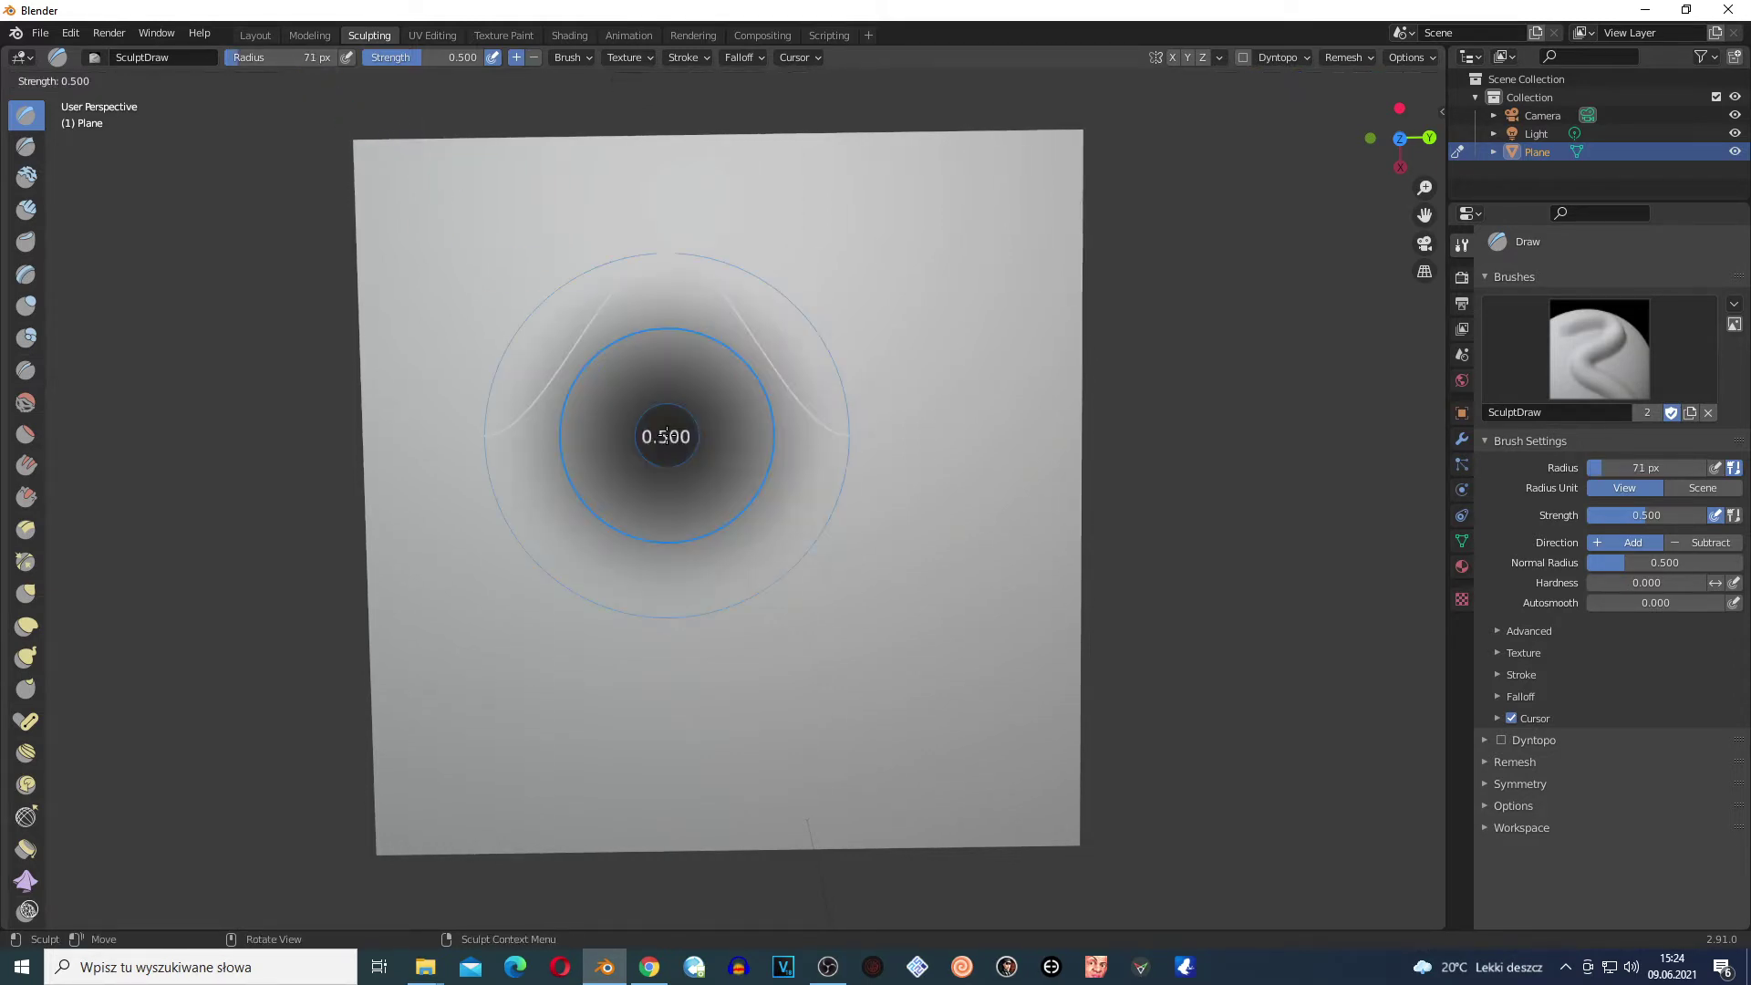
{"action": "left_click", "coordinate": [809, 511]}
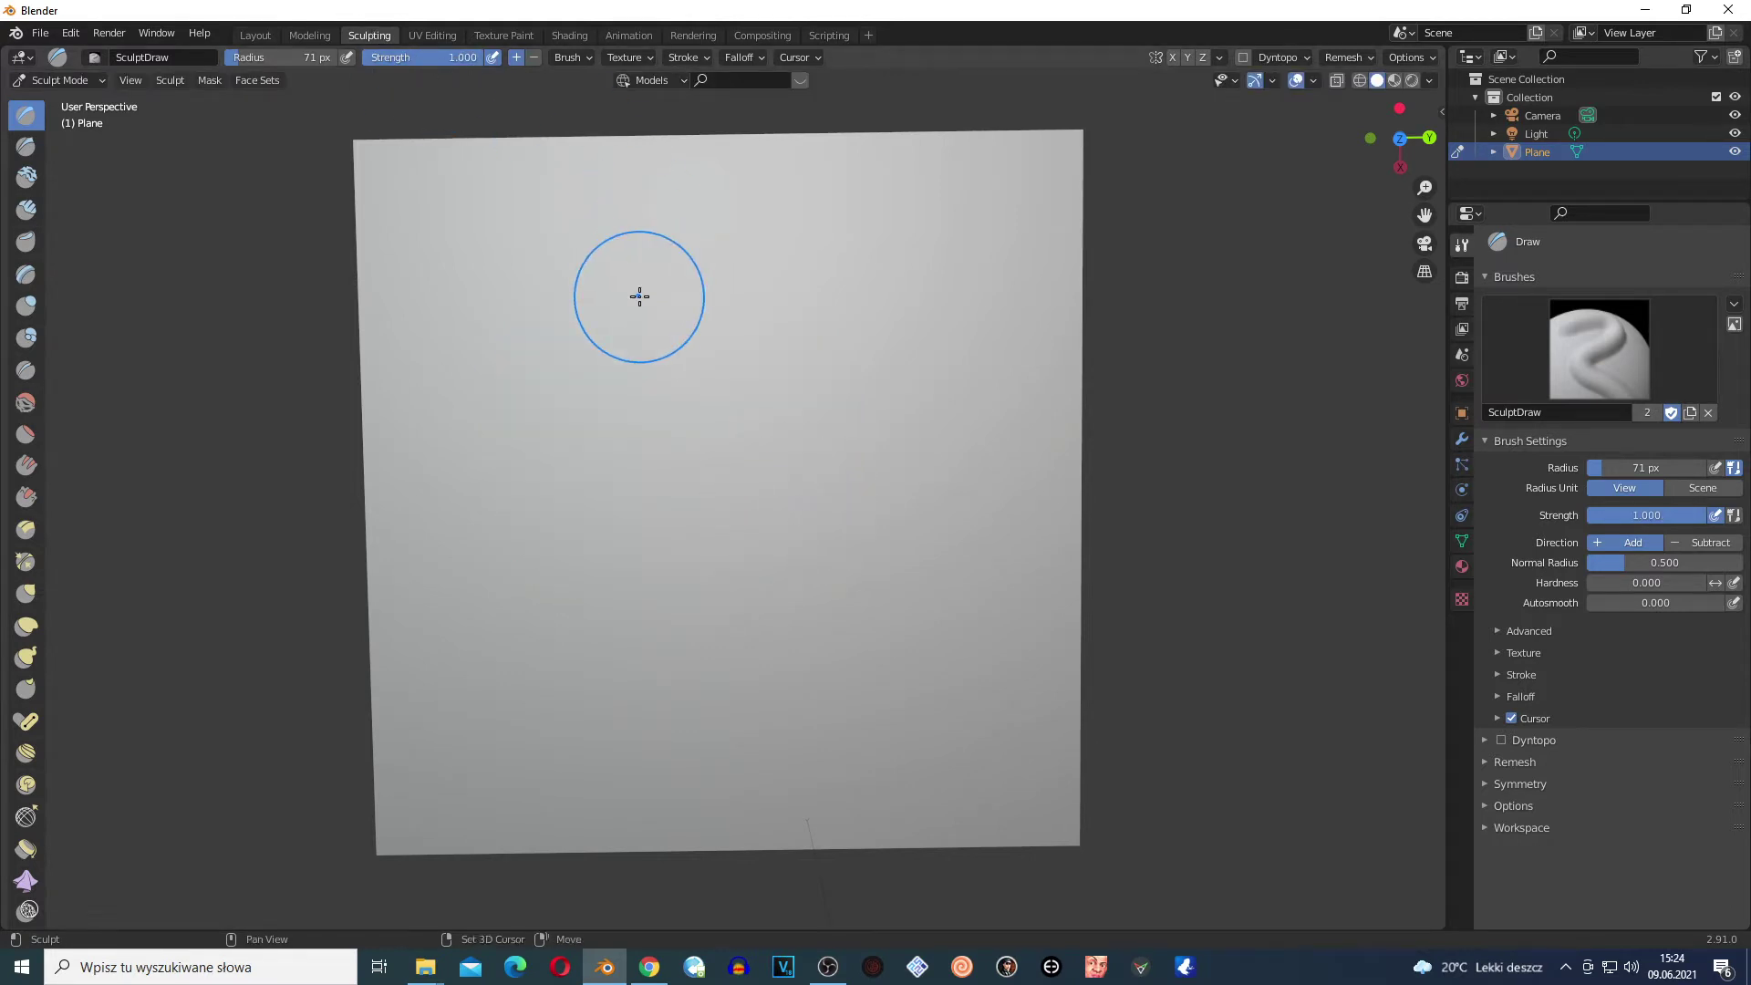
{"action": "key", "text": "shift+f"}
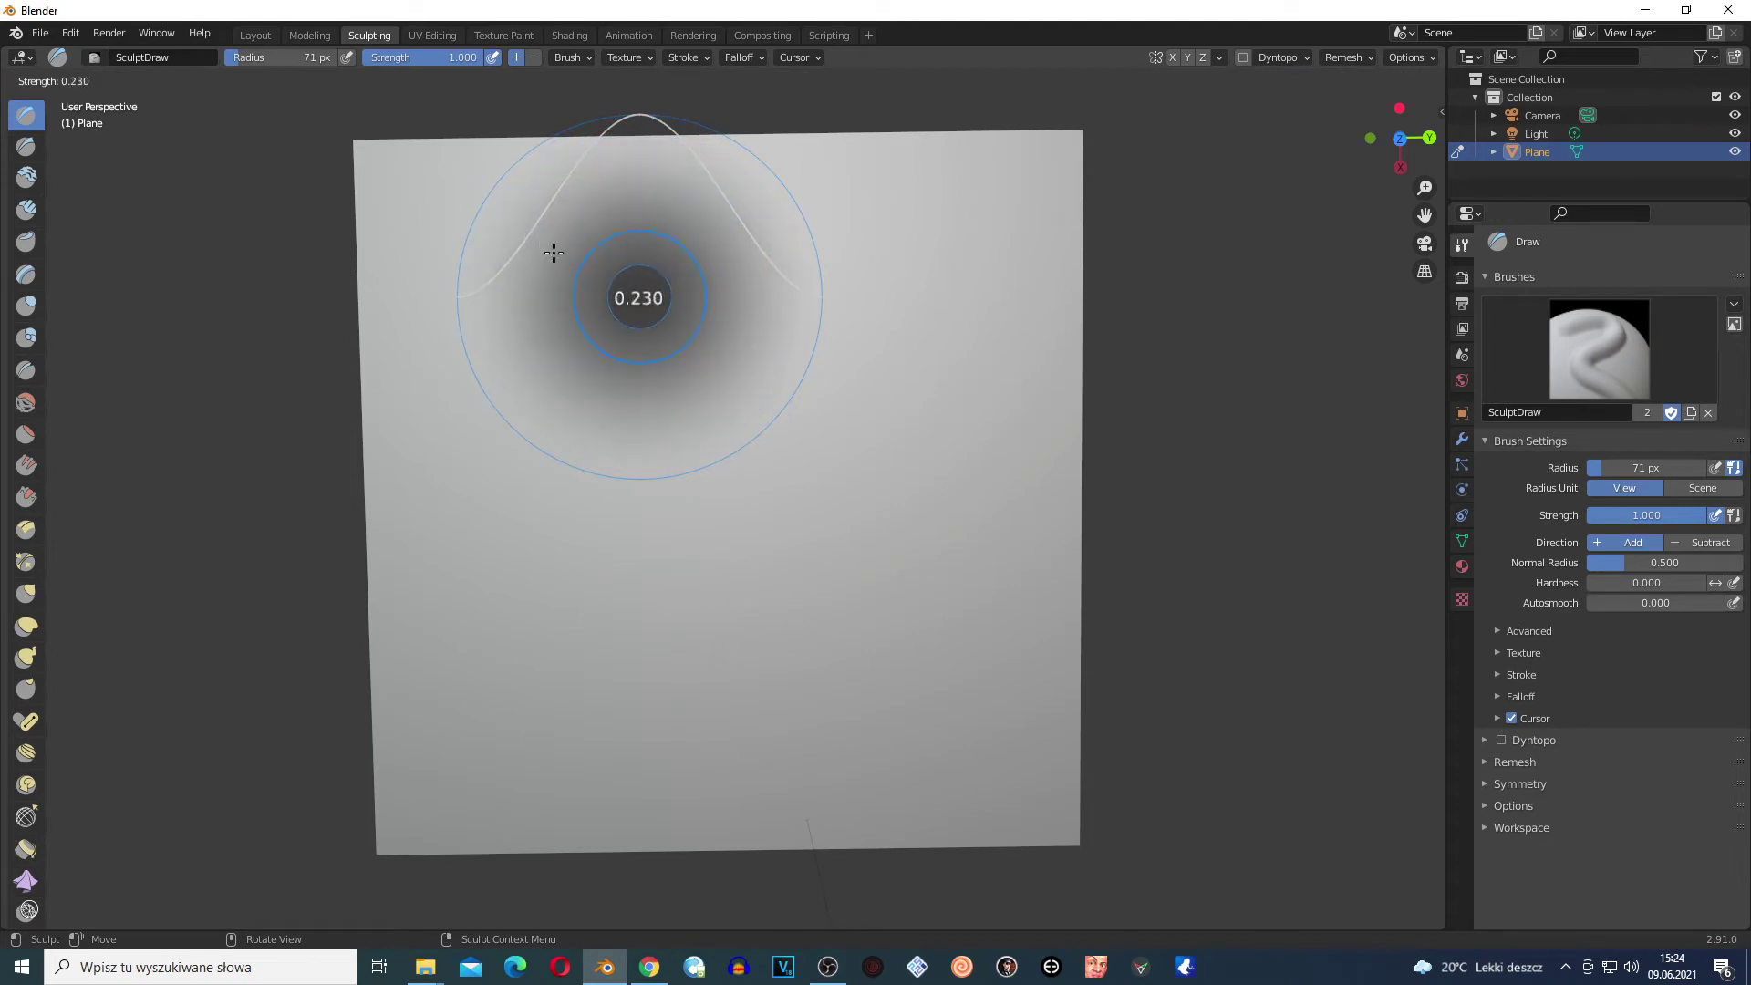
{"action": "left_click", "coordinate": [554, 256]}
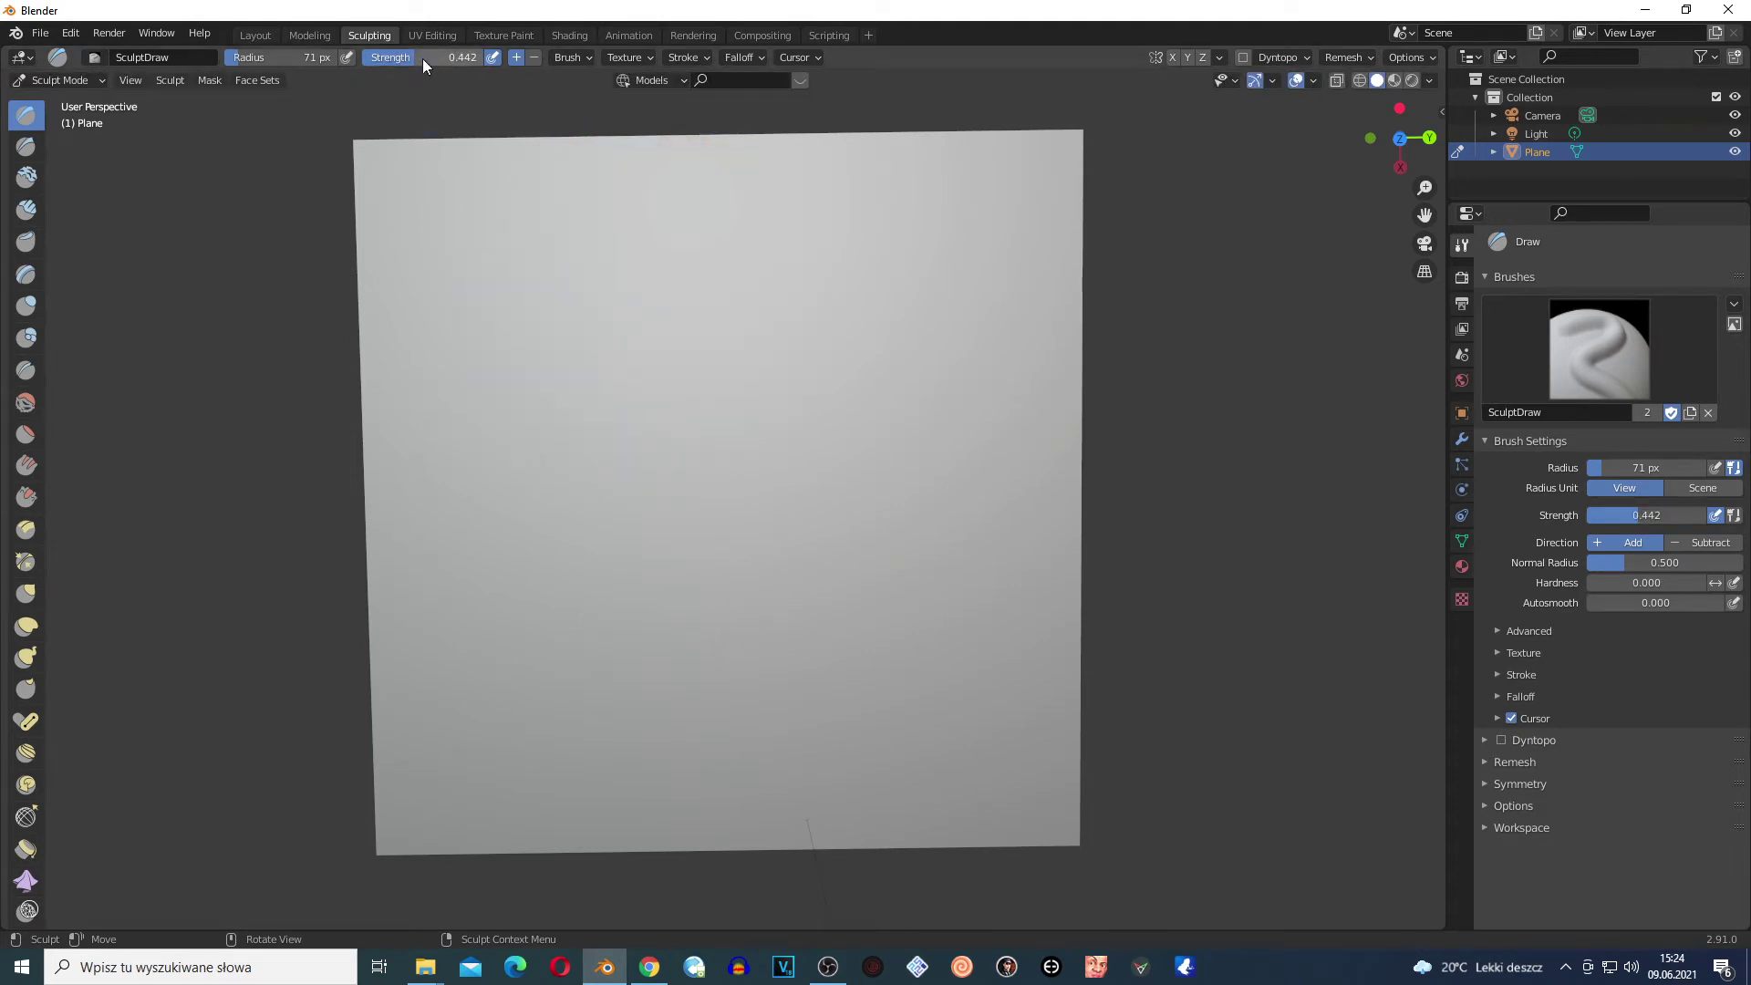
{"action": "key", "text": "shift+f"}
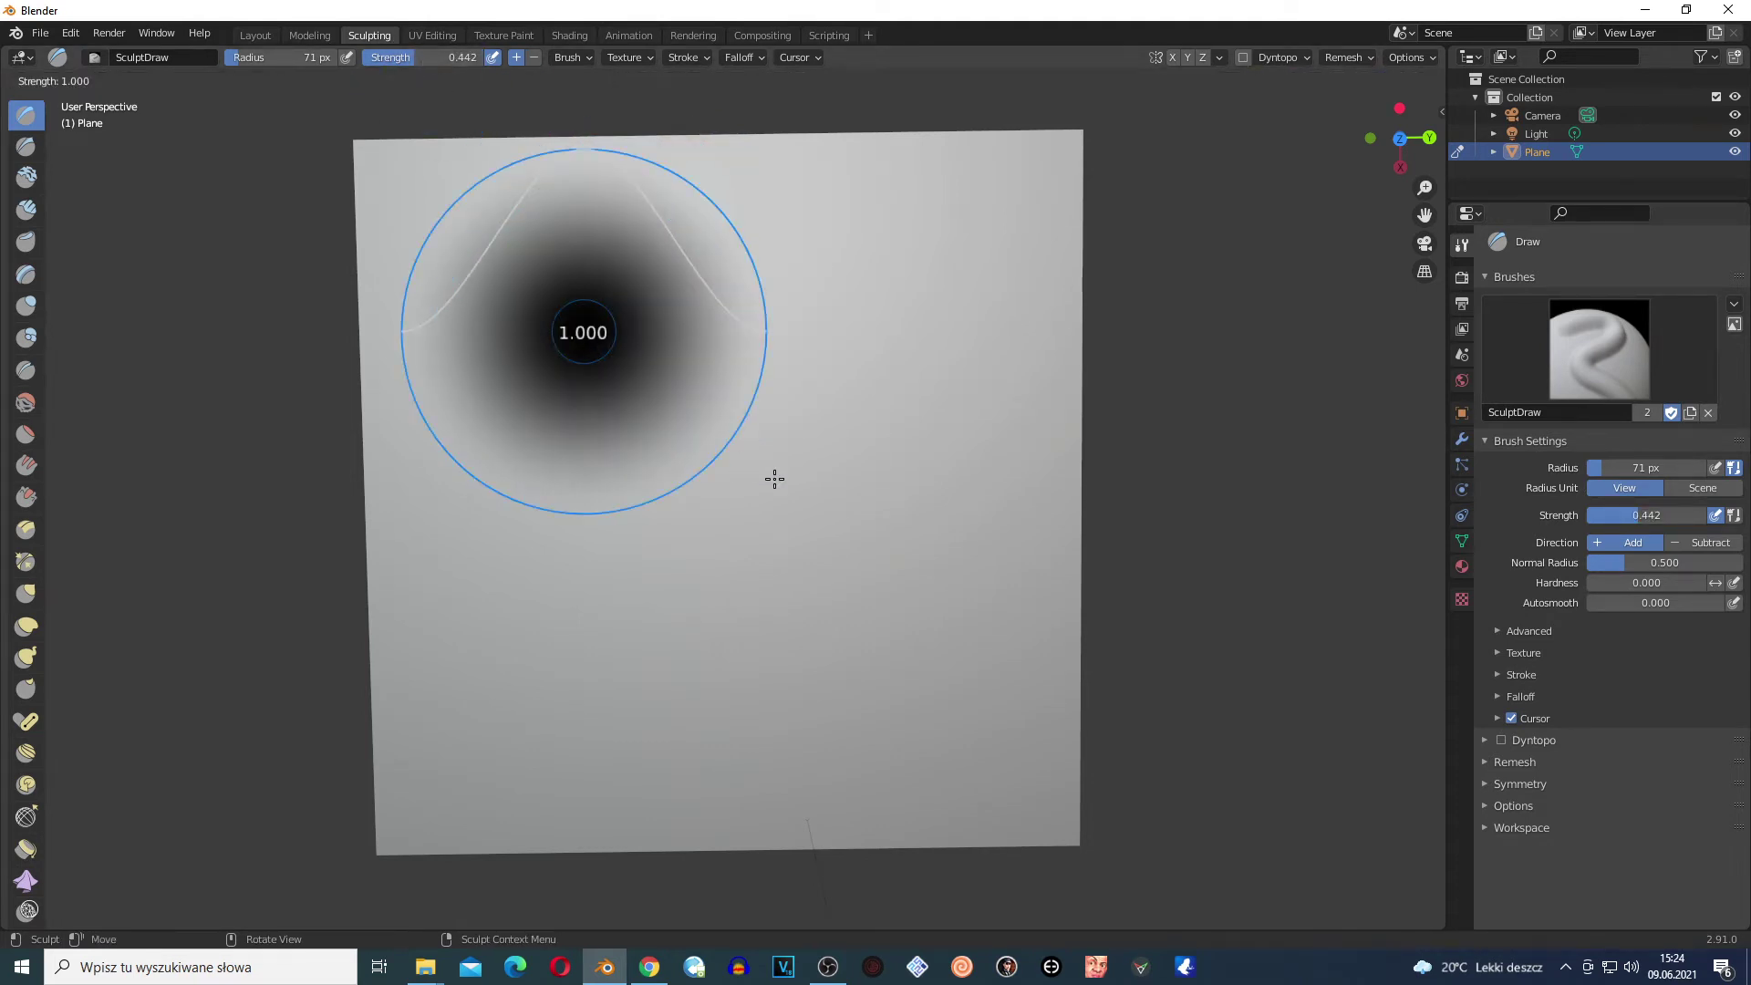
{"action": "left_click", "coordinate": [774, 477]}
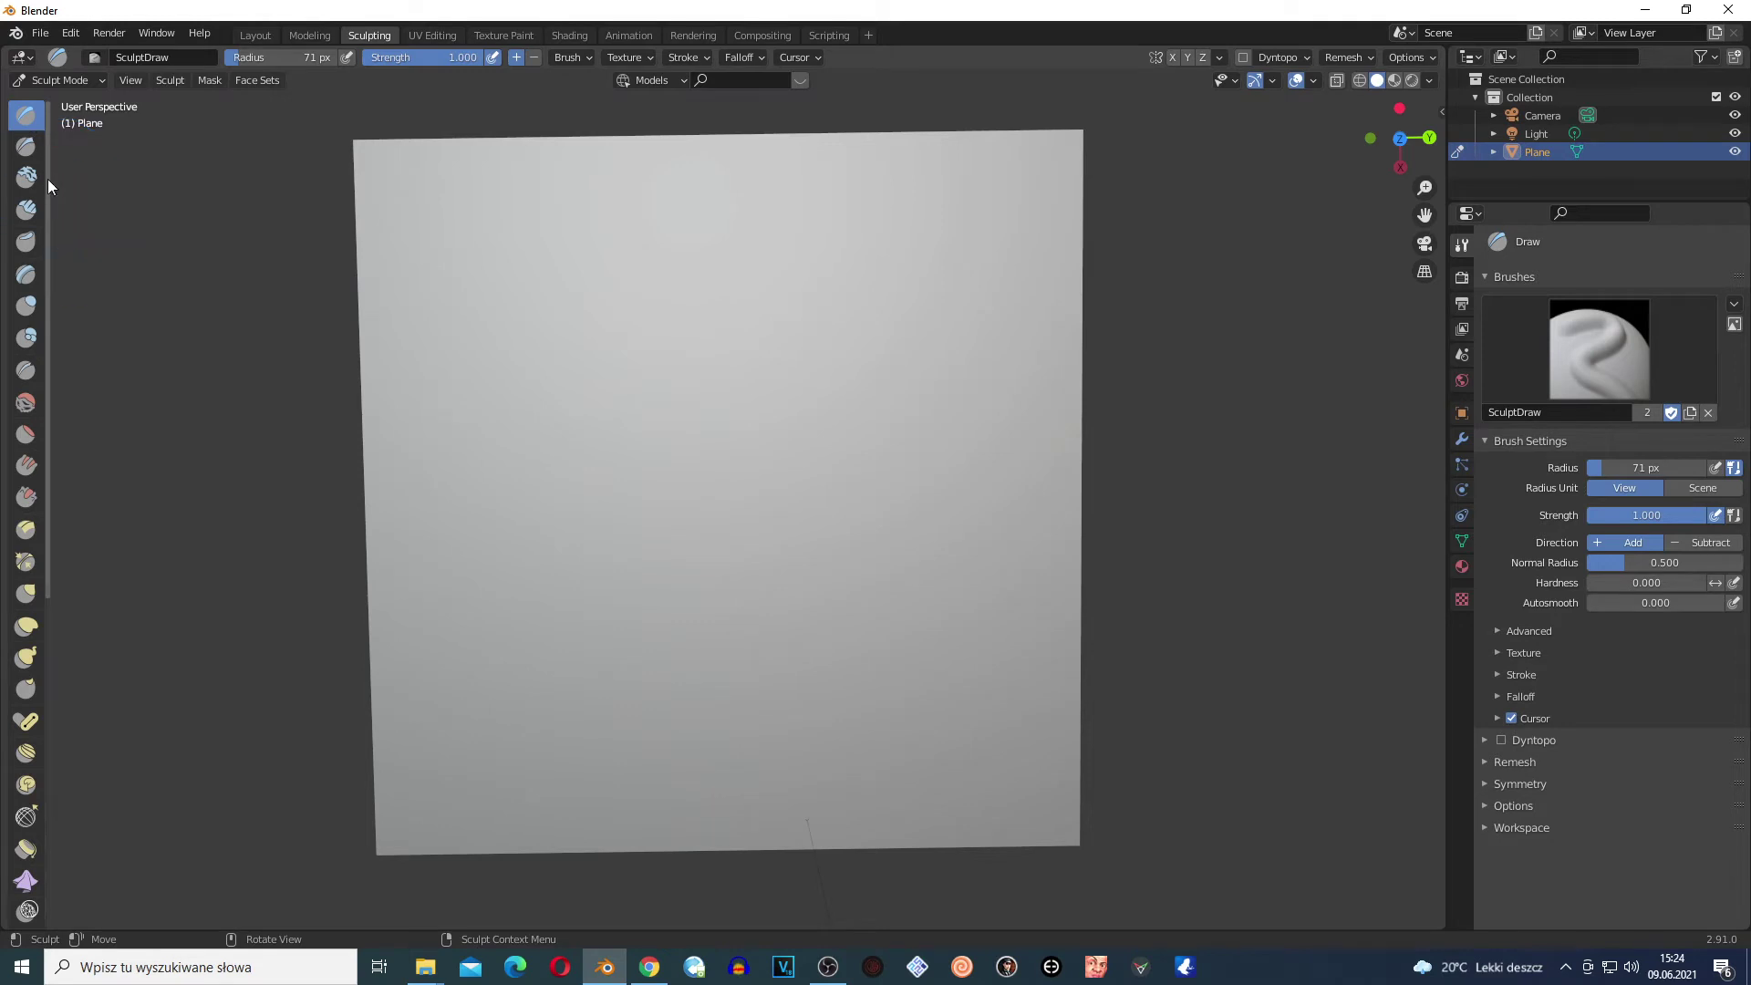
Widen the sculpting tool list to show the brush names and browse through the available brushes
{"action": "left_click_drag", "start_coordinate": [49, 178], "coordinate": [205, 191]}
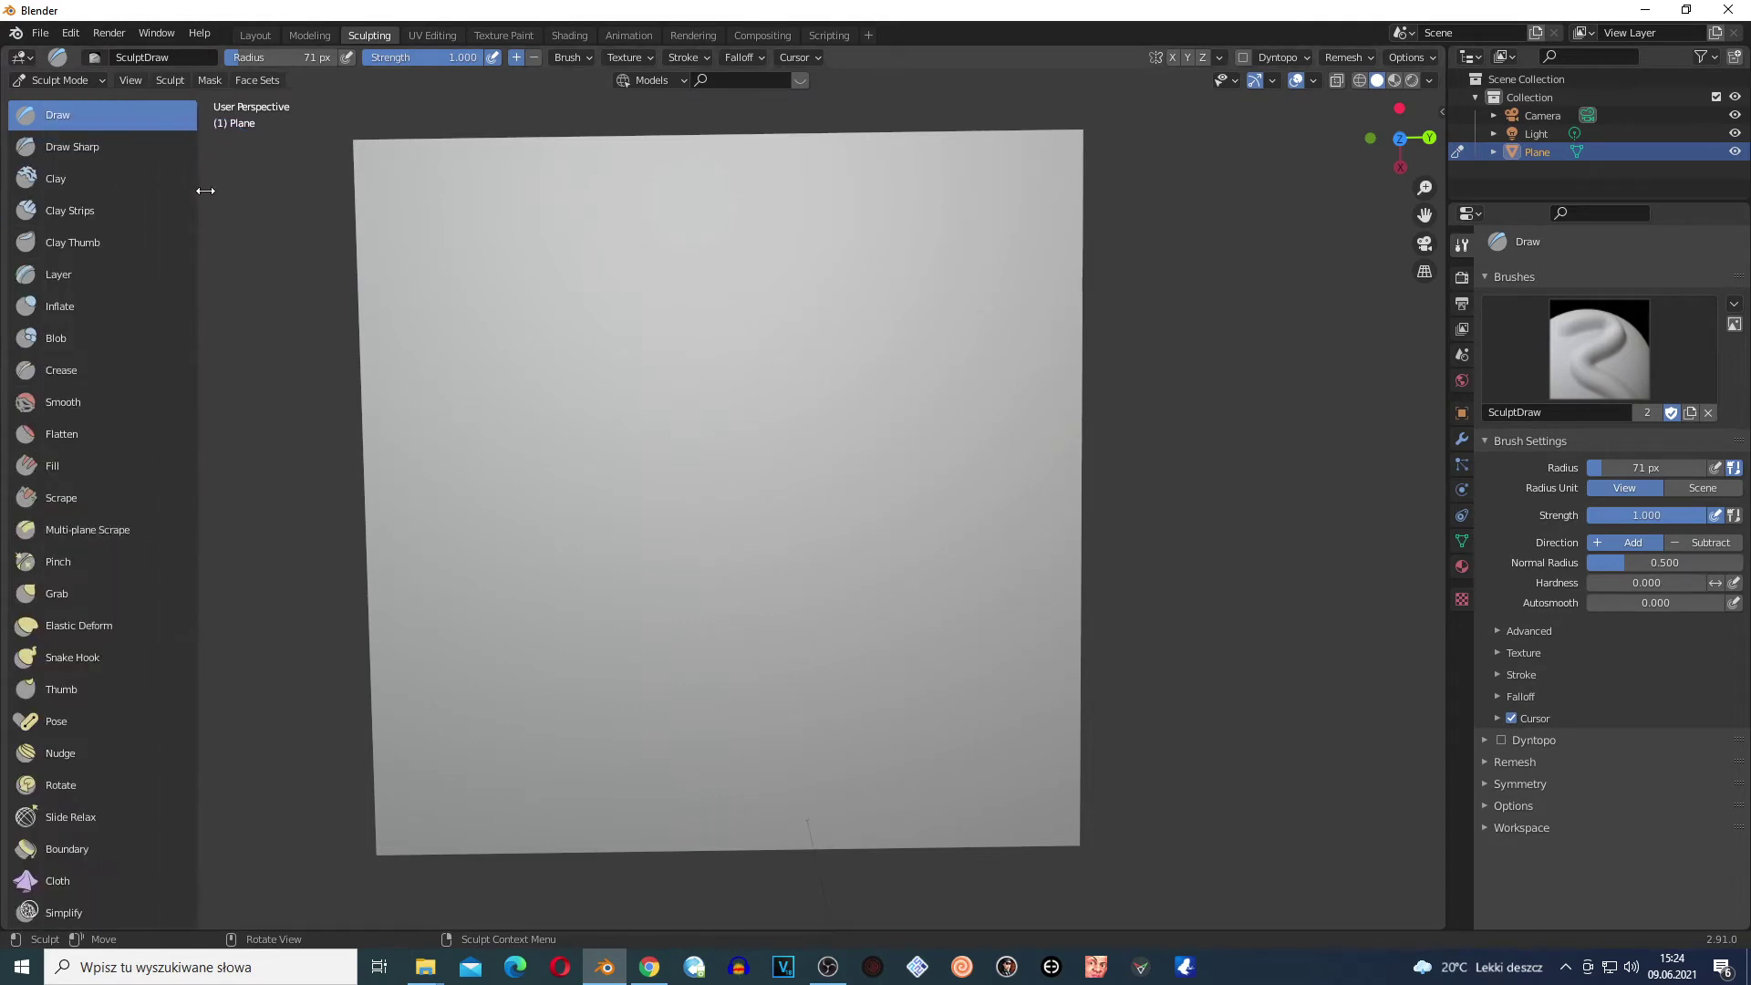
{"action": "scroll", "coordinate": [62, 716], "scroll_direction": "down", "scroll_amount": 5}
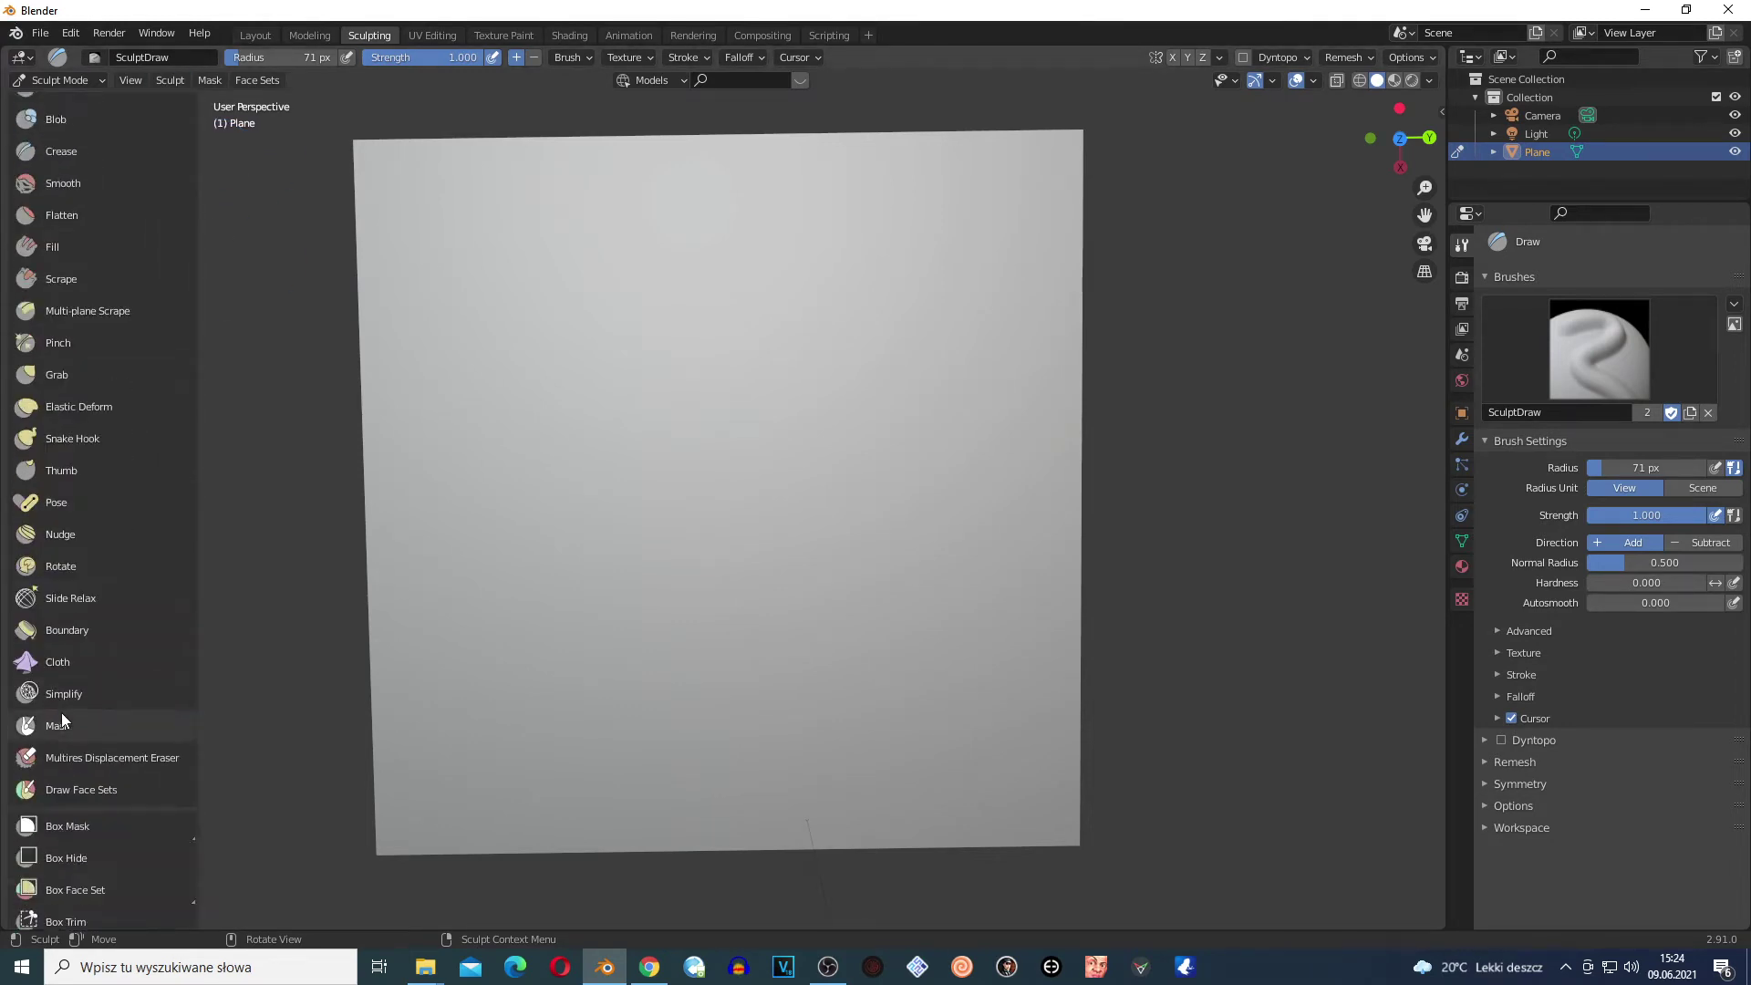
{"action": "scroll", "coordinate": [71, 776], "scroll_direction": "down", "scroll_amount": 8}
{"action": "scroll", "coordinate": [71, 789], "scroll_direction": "up", "scroll_amount": 14}
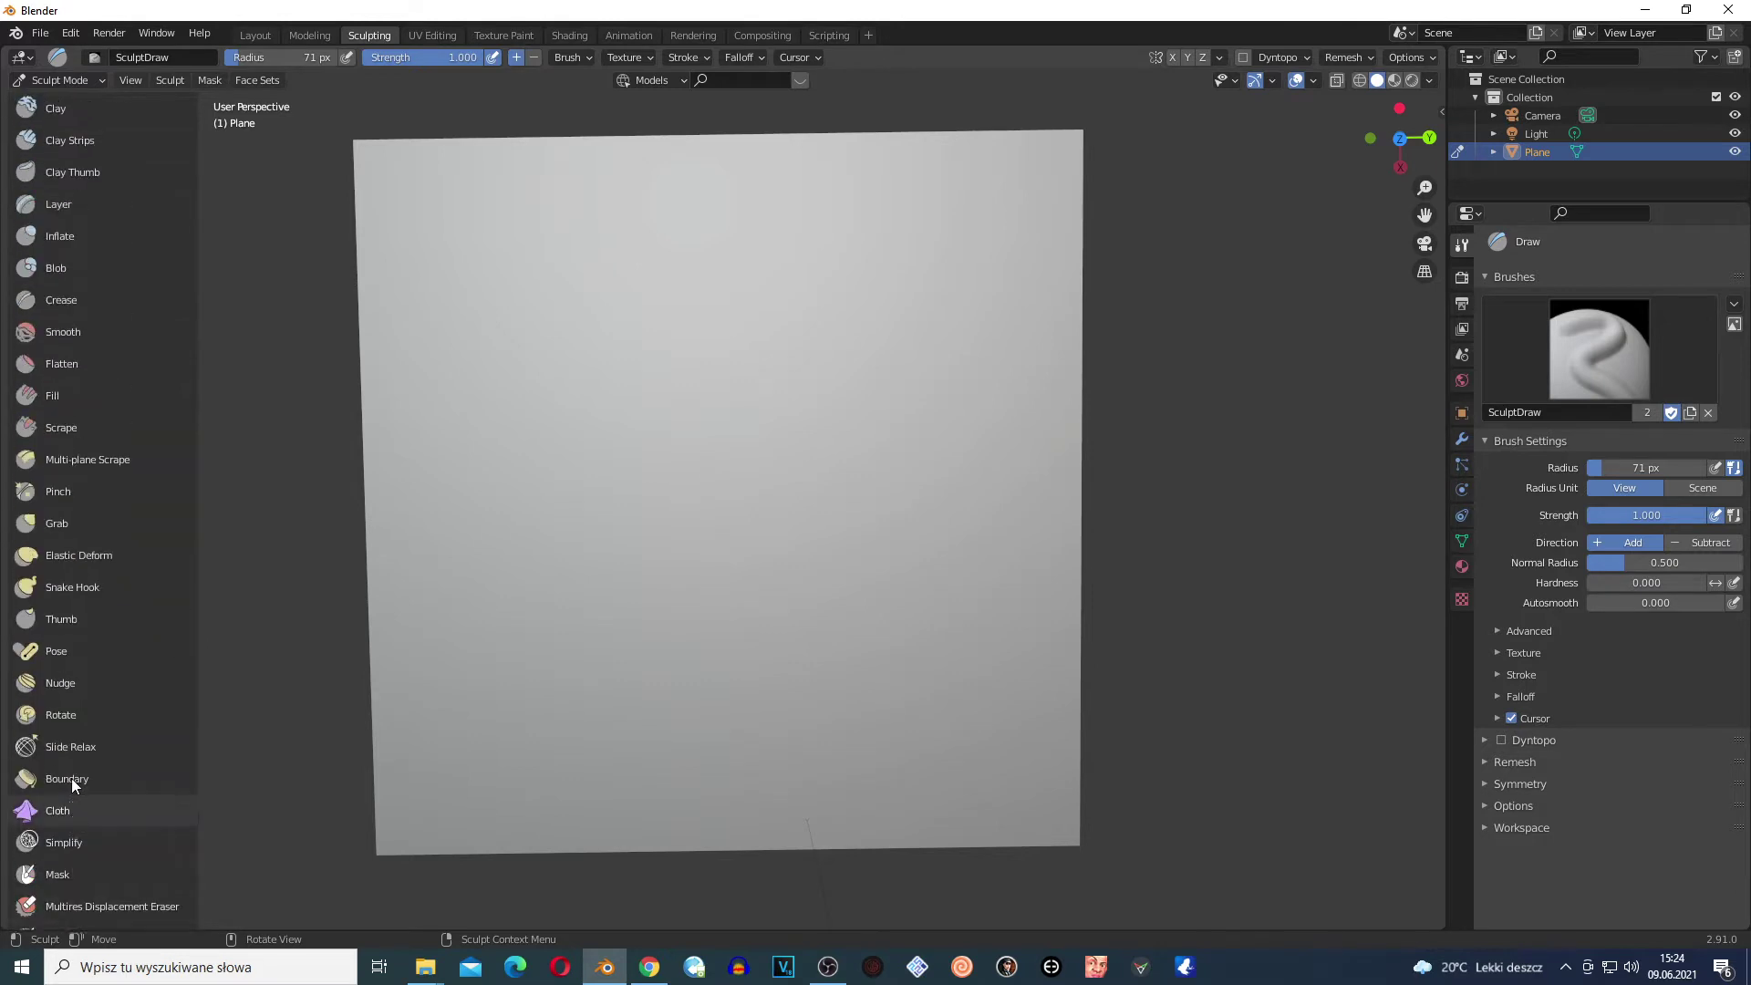
{"action": "scroll", "coordinate": [72, 785], "scroll_direction": "up", "scroll_amount": 2}
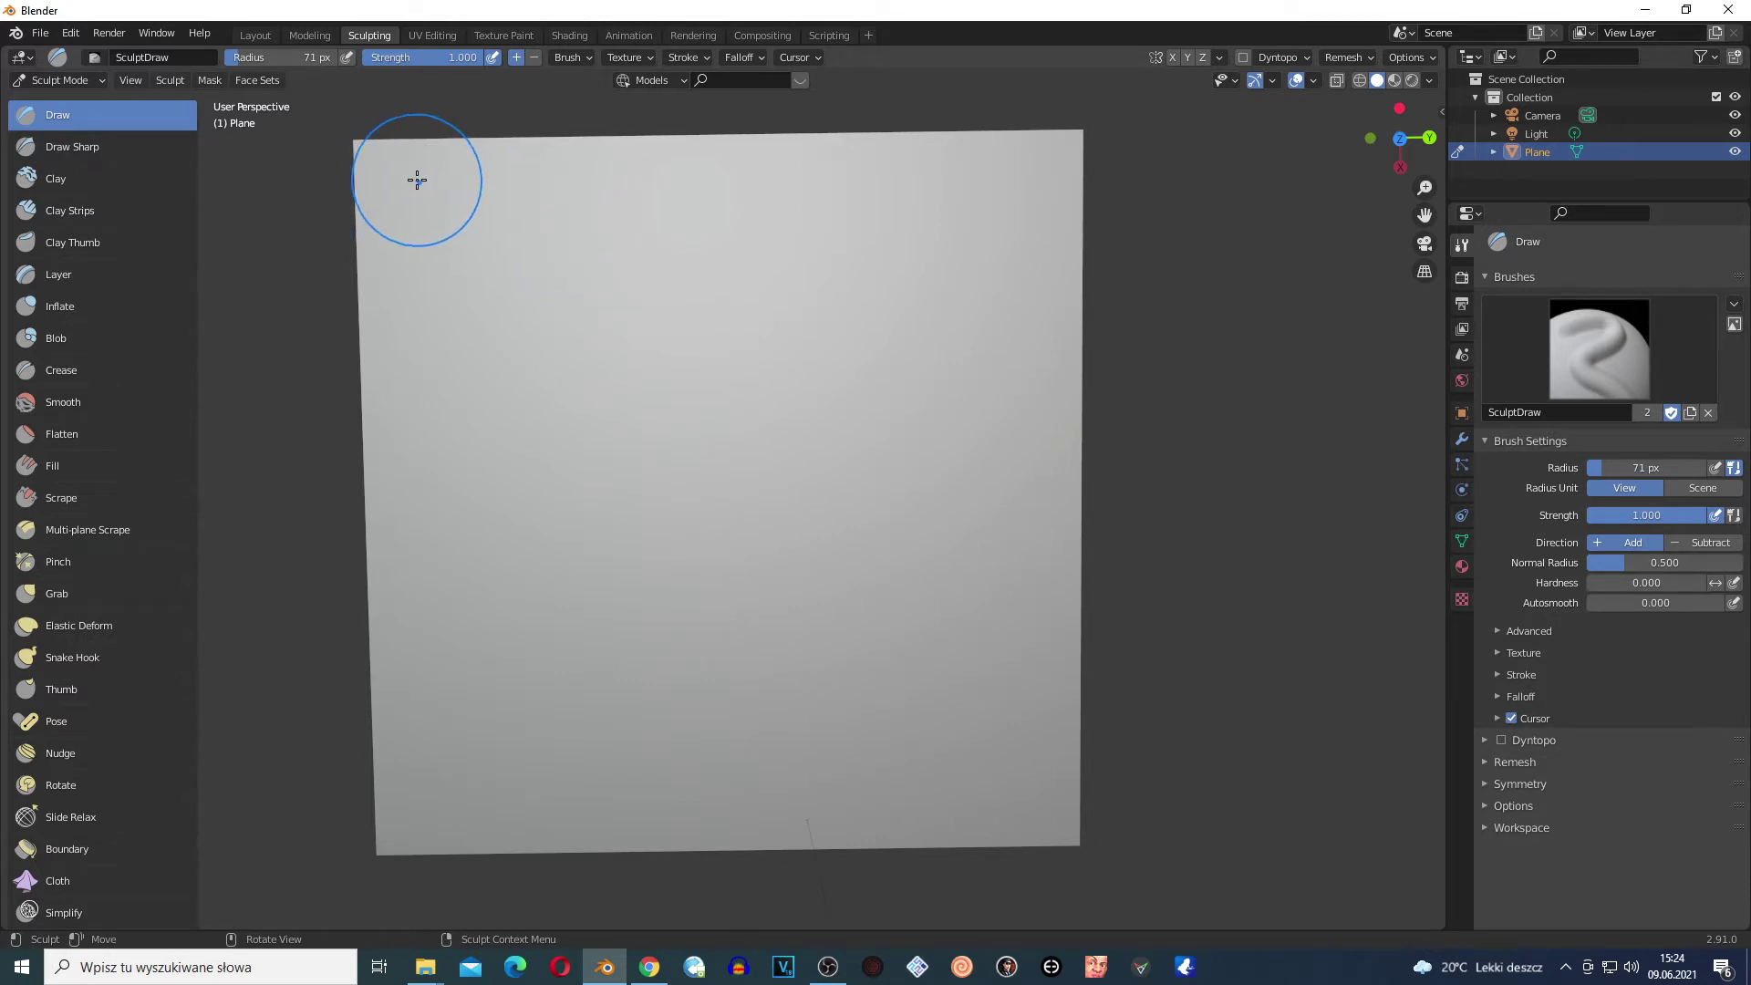
Undo a wide trial stroke and sculpt a short vertical ridge in the plane's upper-left corner with the Draw brush at 40 px radius
{"action": "mouse_move", "coordinate": [417, 179]}
{"action": "left_mouse_down"}
{"action": "mouse_move", "coordinate": [393, 469]}
{"action": "mouse_move", "coordinate": [489, 168]}
{"action": "mouse_move", "coordinate": [457, 234]}
{"action": "mouse_move", "coordinate": [457, 207]}
{"action": "mouse_move", "coordinate": [470, 262]}
{"action": "left_mouse_up"}
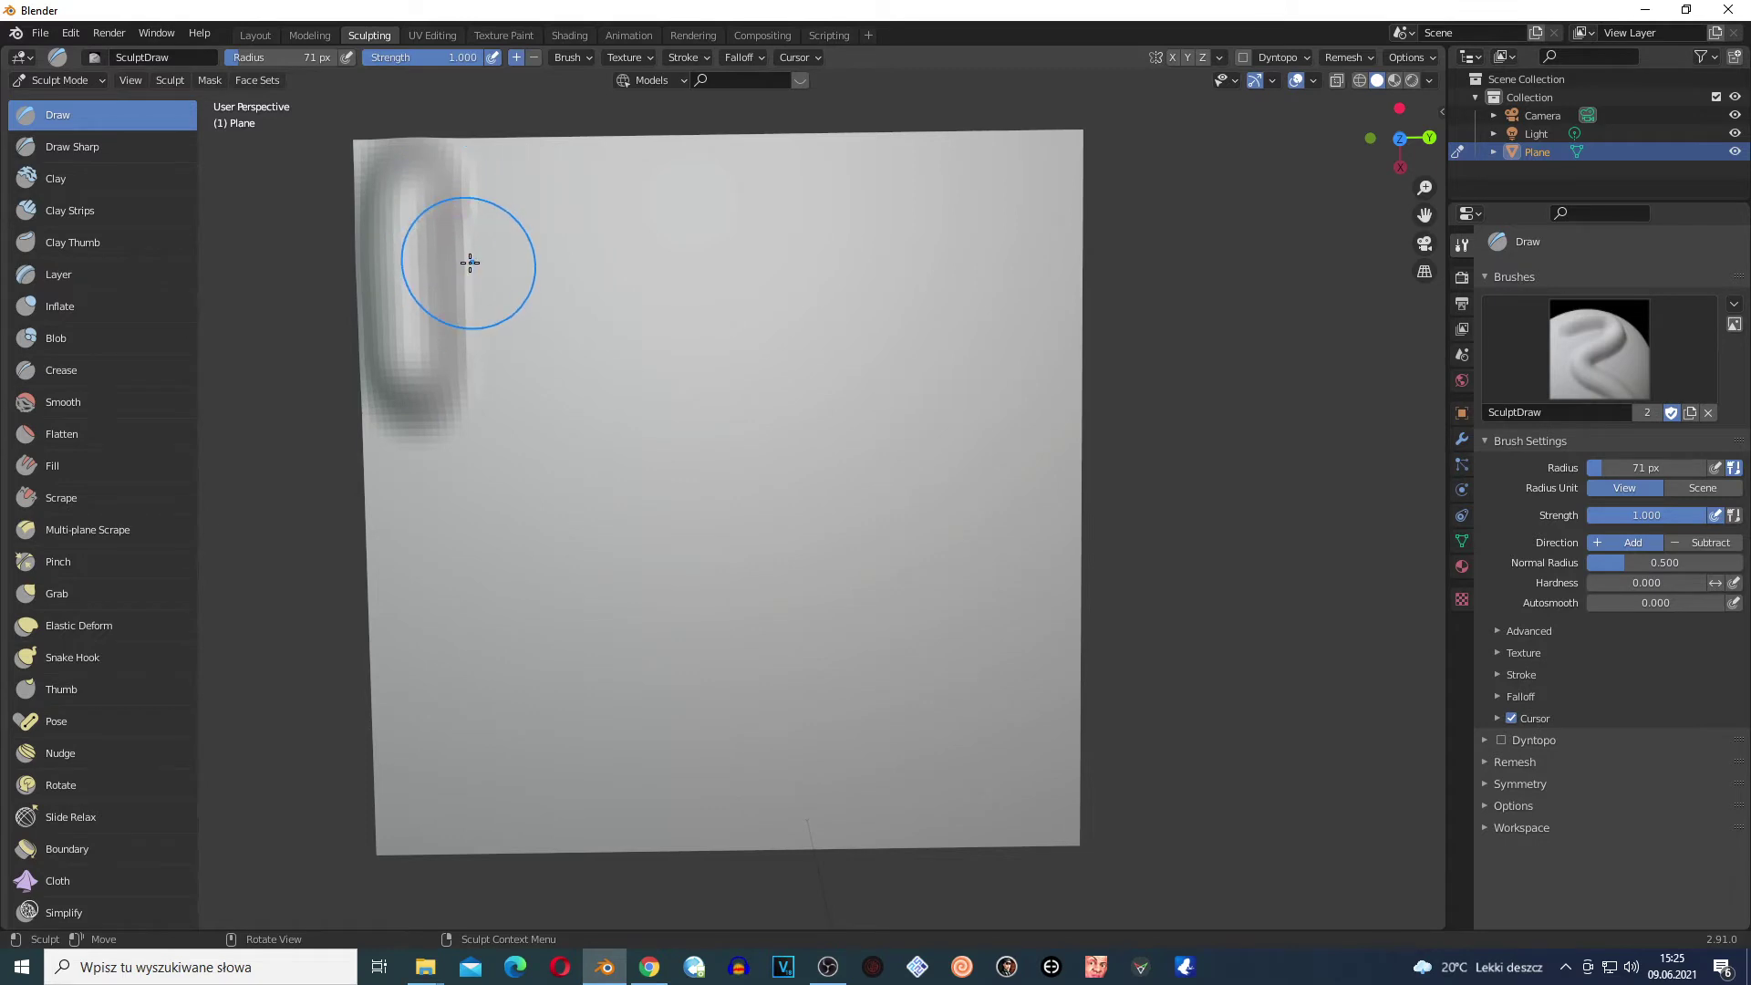
{"action": "key", "text": "ctrl+z"}
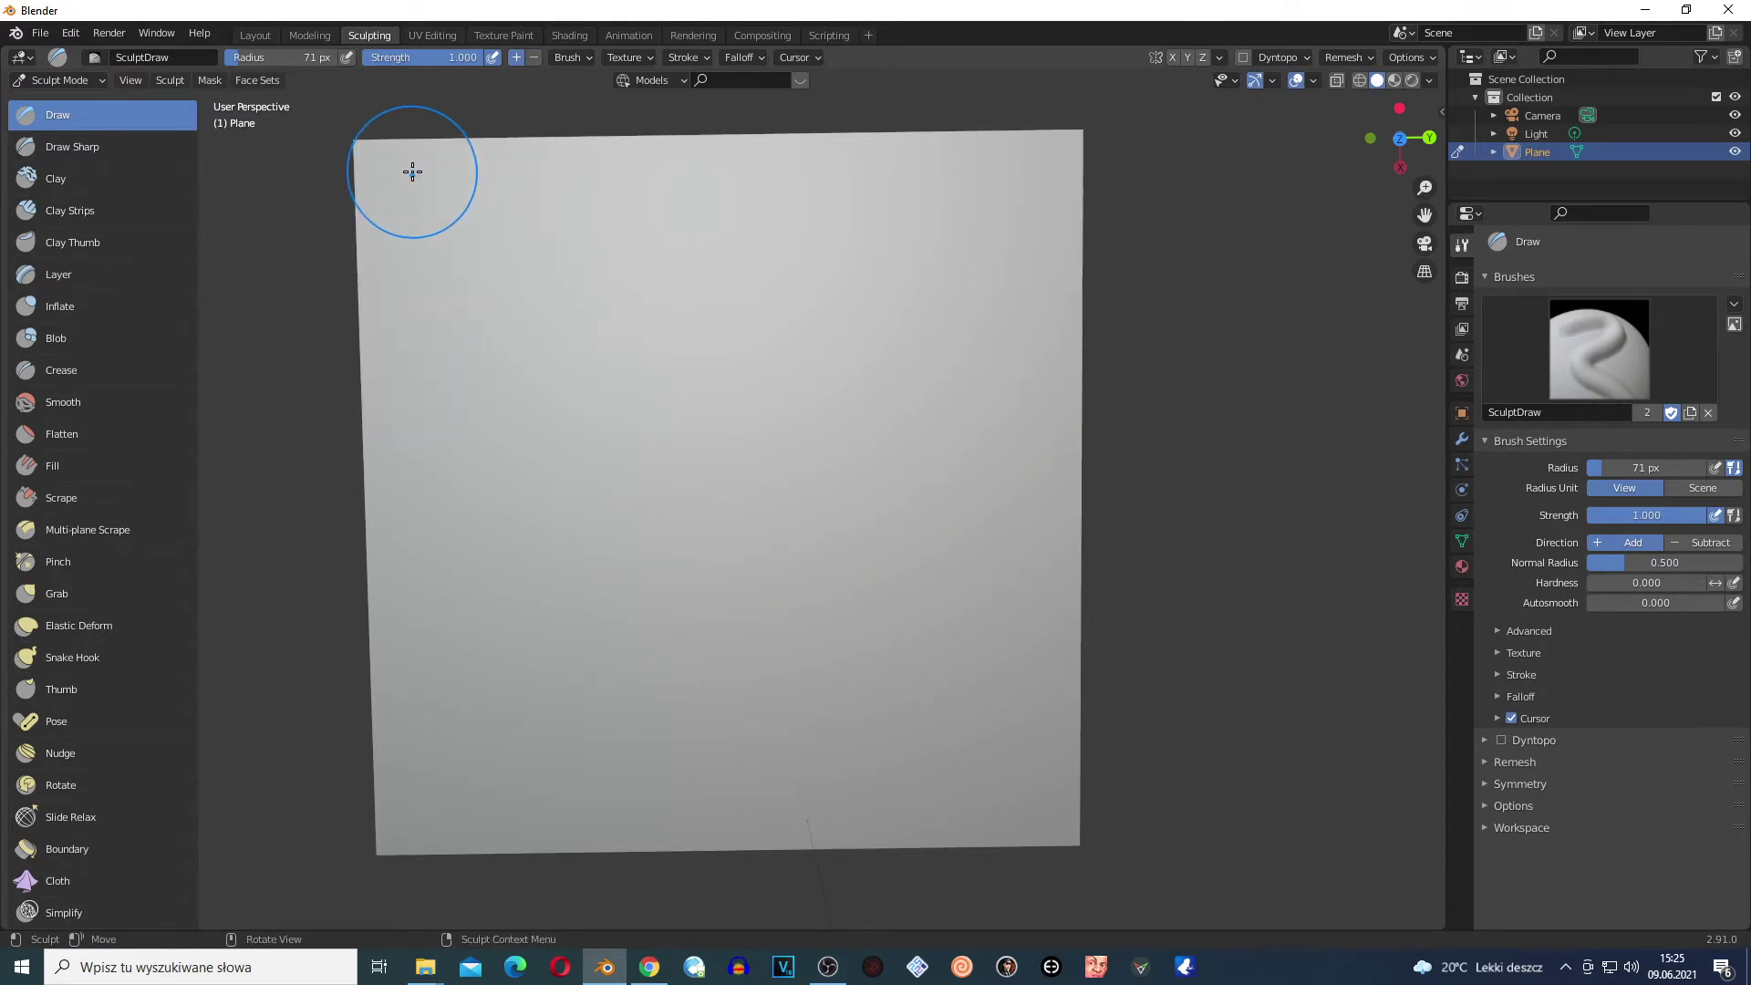
{"action": "key", "text": "f"}
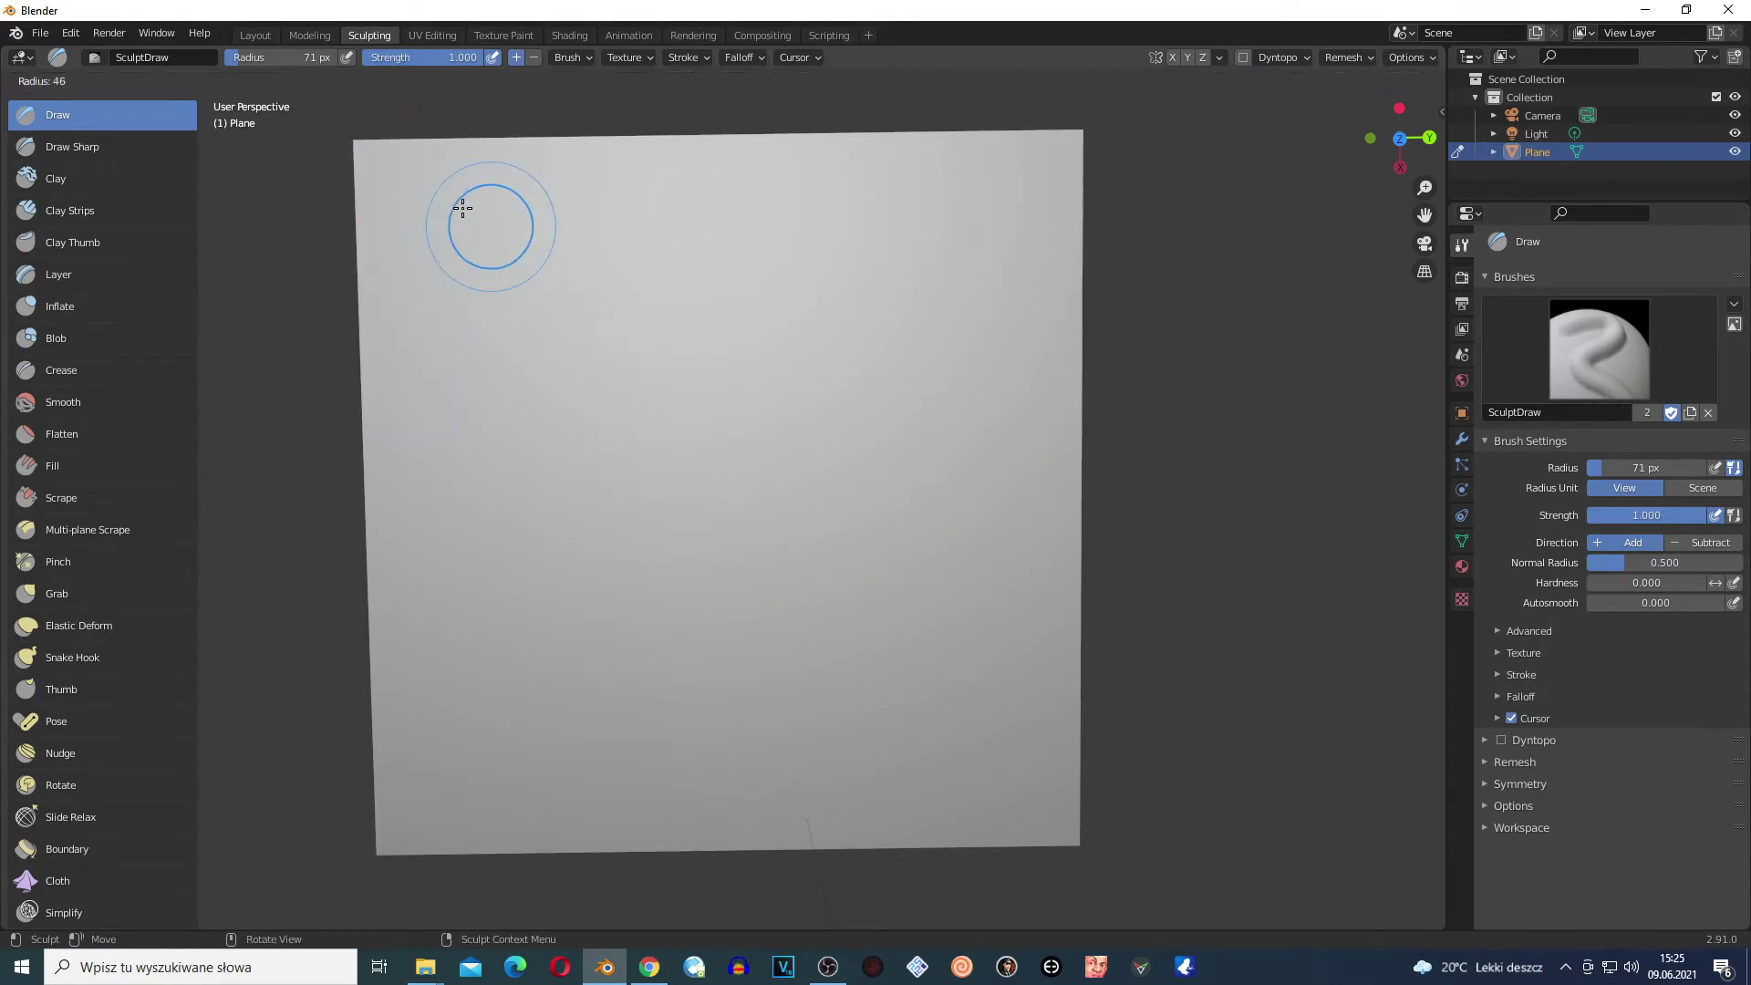
{"action": "left_click", "coordinate": [462, 209]}
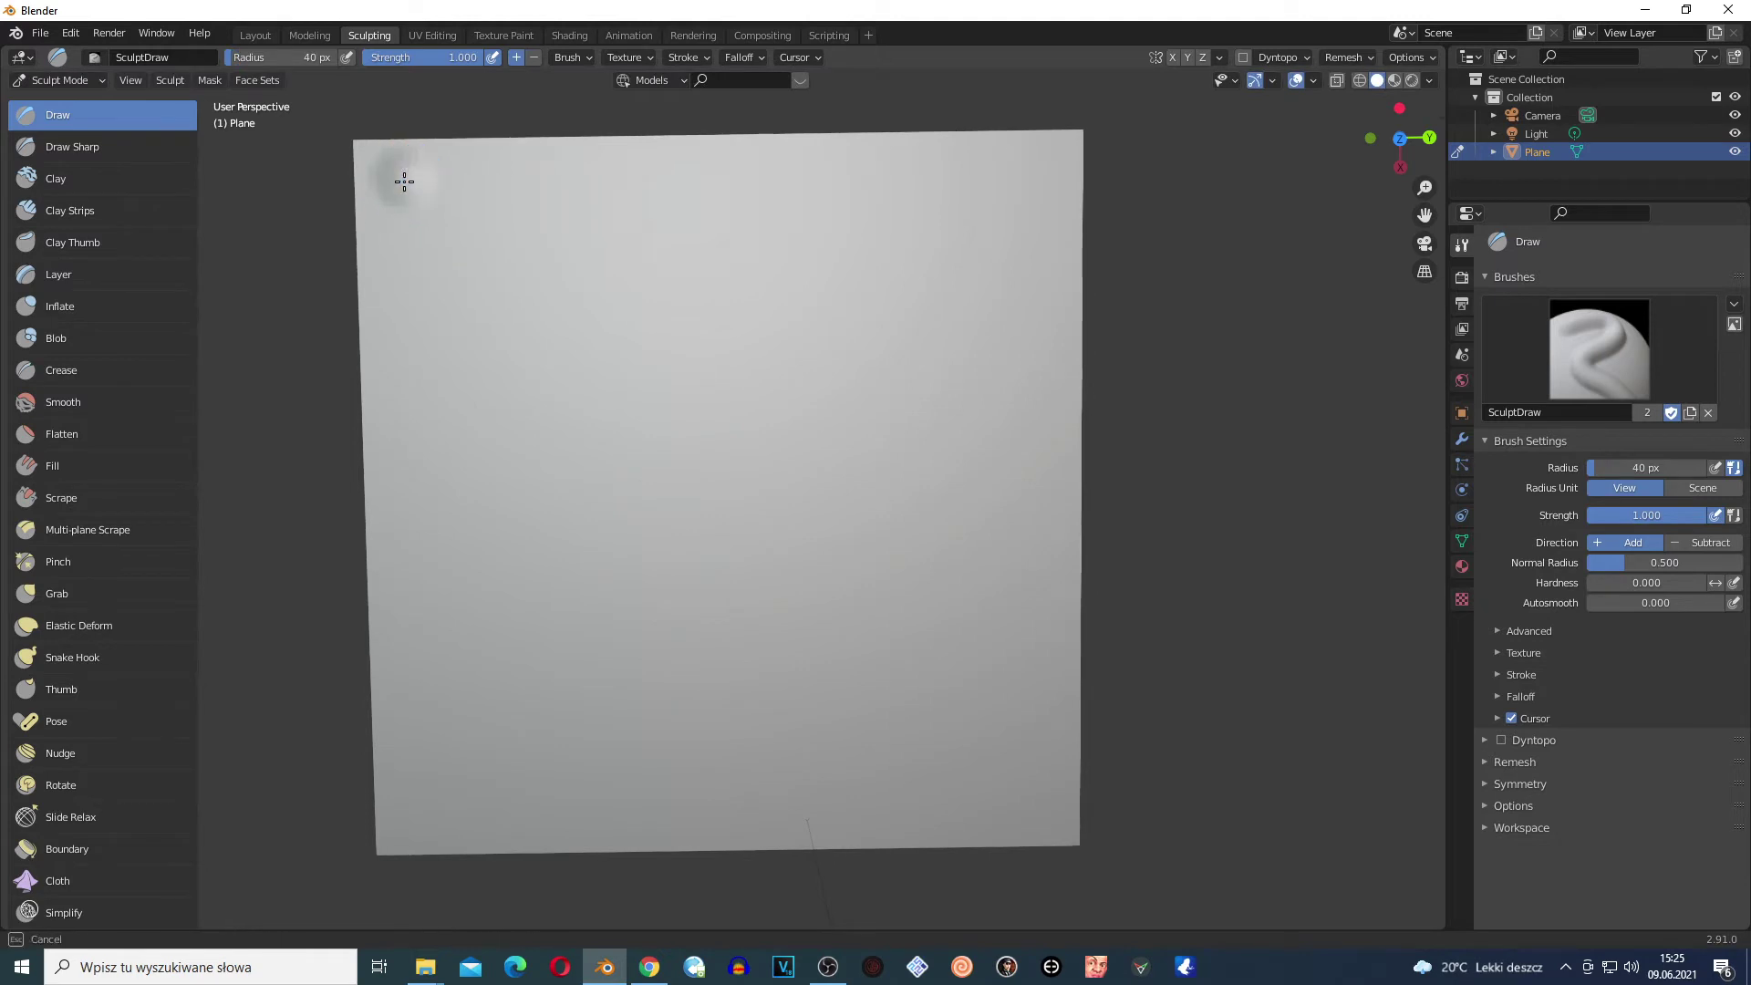
{"action": "left_click_drag", "start_coordinate": [403, 180], "coordinate": [401, 311]}
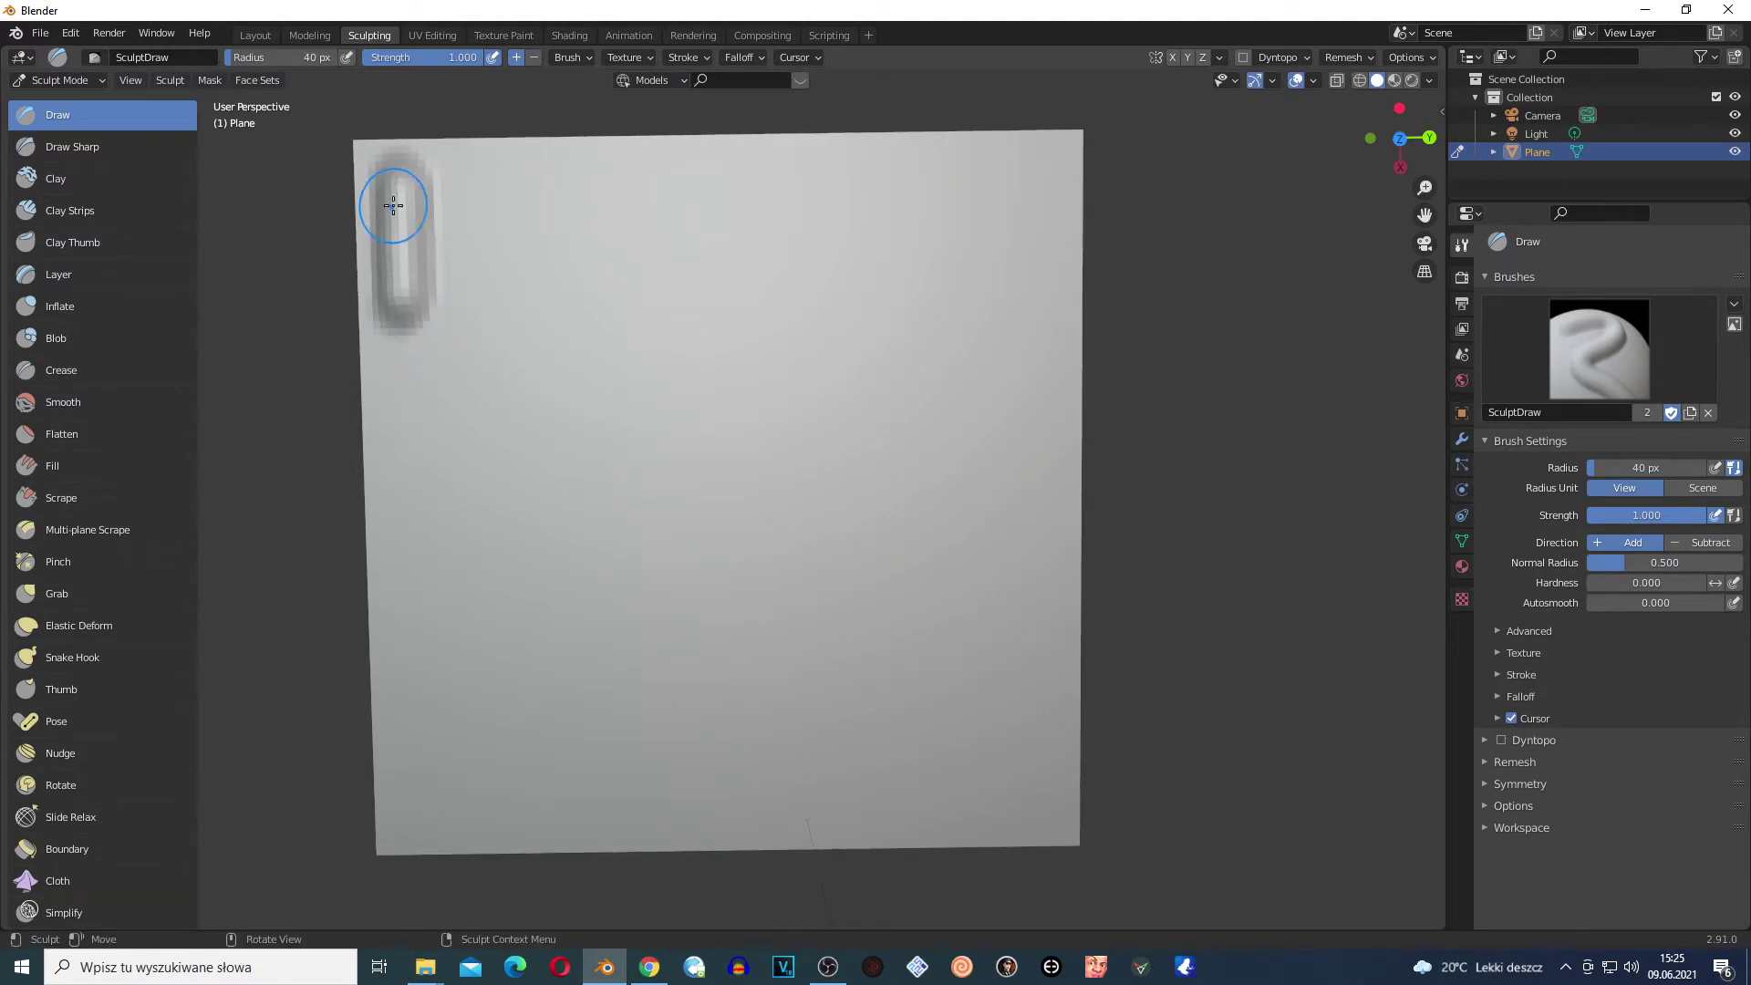
Carve a vertical groove beside the ridge near the plane's upper edge with the Draw Sharp brush
{"action": "left_click", "coordinate": [80, 141]}
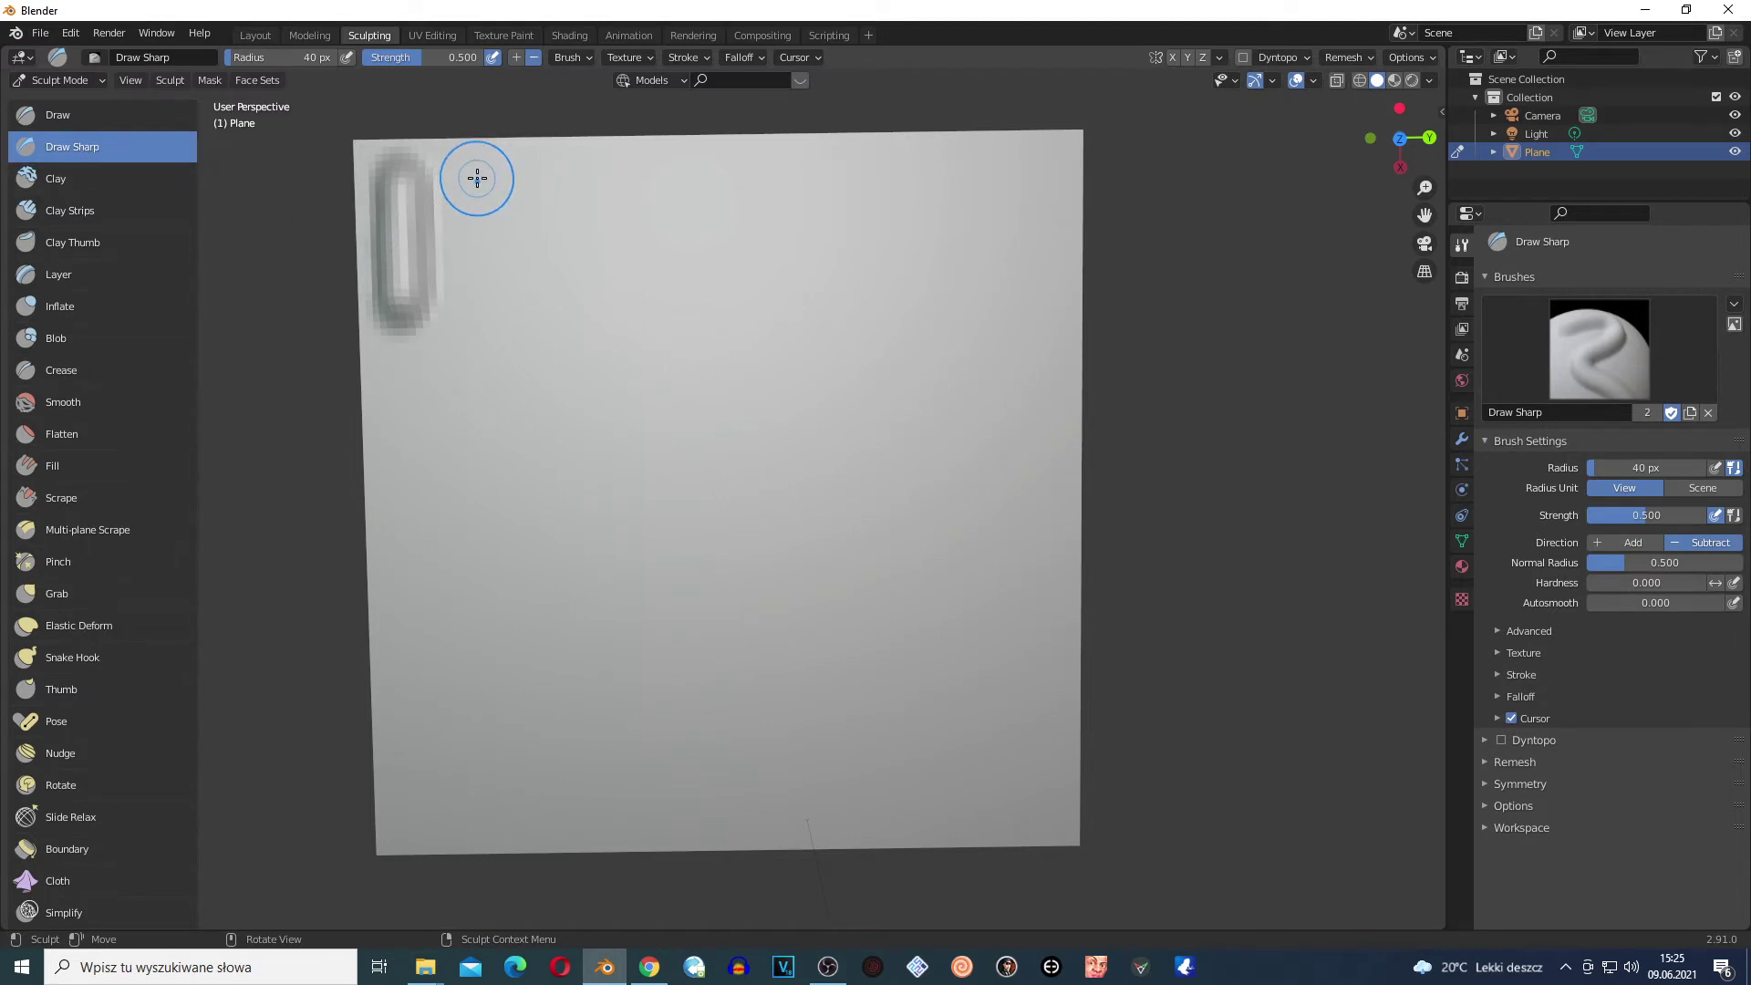
{"action": "left_click_drag", "start_coordinate": [477, 176], "coordinate": [475, 276]}
{"action": "left_click_drag", "start_coordinate": [473, 336], "coordinate": [477, 340]}
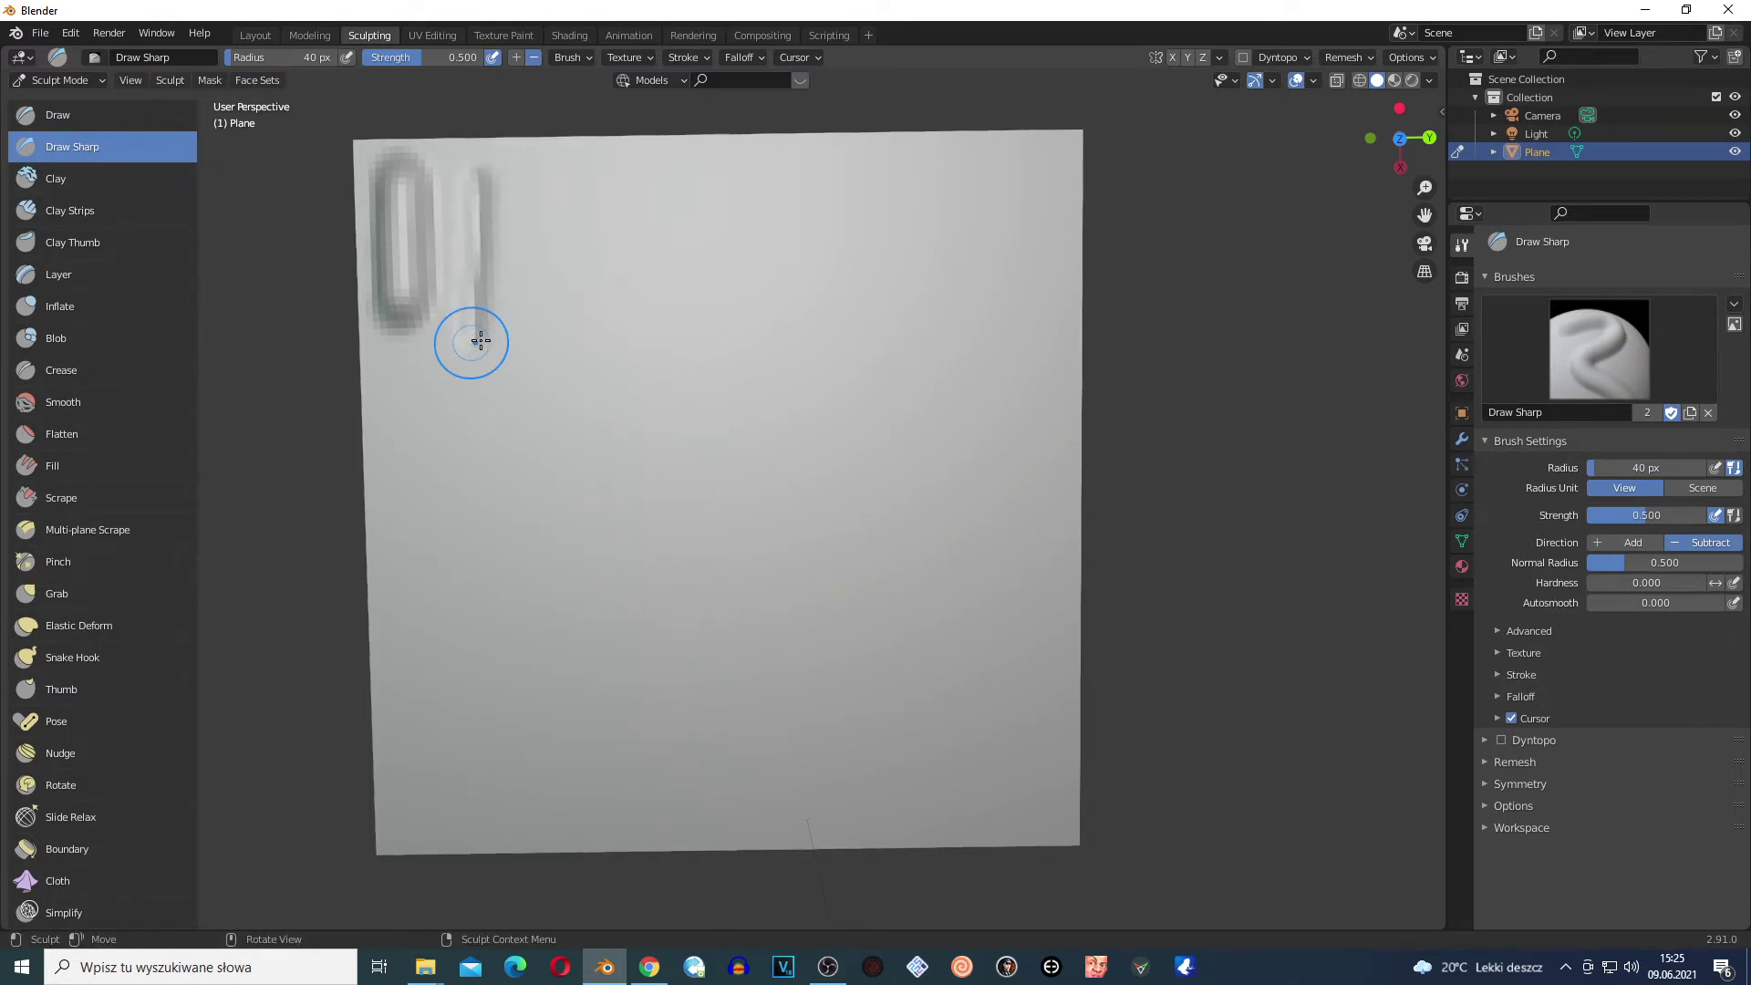
Examine the Draw ridge and the Draw Sharp groove on the plane from several angles
{"action": "mouse_move", "coordinate": [574, 430]}
{"action": "middle_mouse_down"}
{"action": "mouse_move", "coordinate": [578, 375]}
{"action": "mouse_move", "coordinate": [538, 443]}
{"action": "mouse_move", "coordinate": [531, 352]}
{"action": "mouse_move", "coordinate": [560, 387]}
{"action": "middle_mouse_up"}
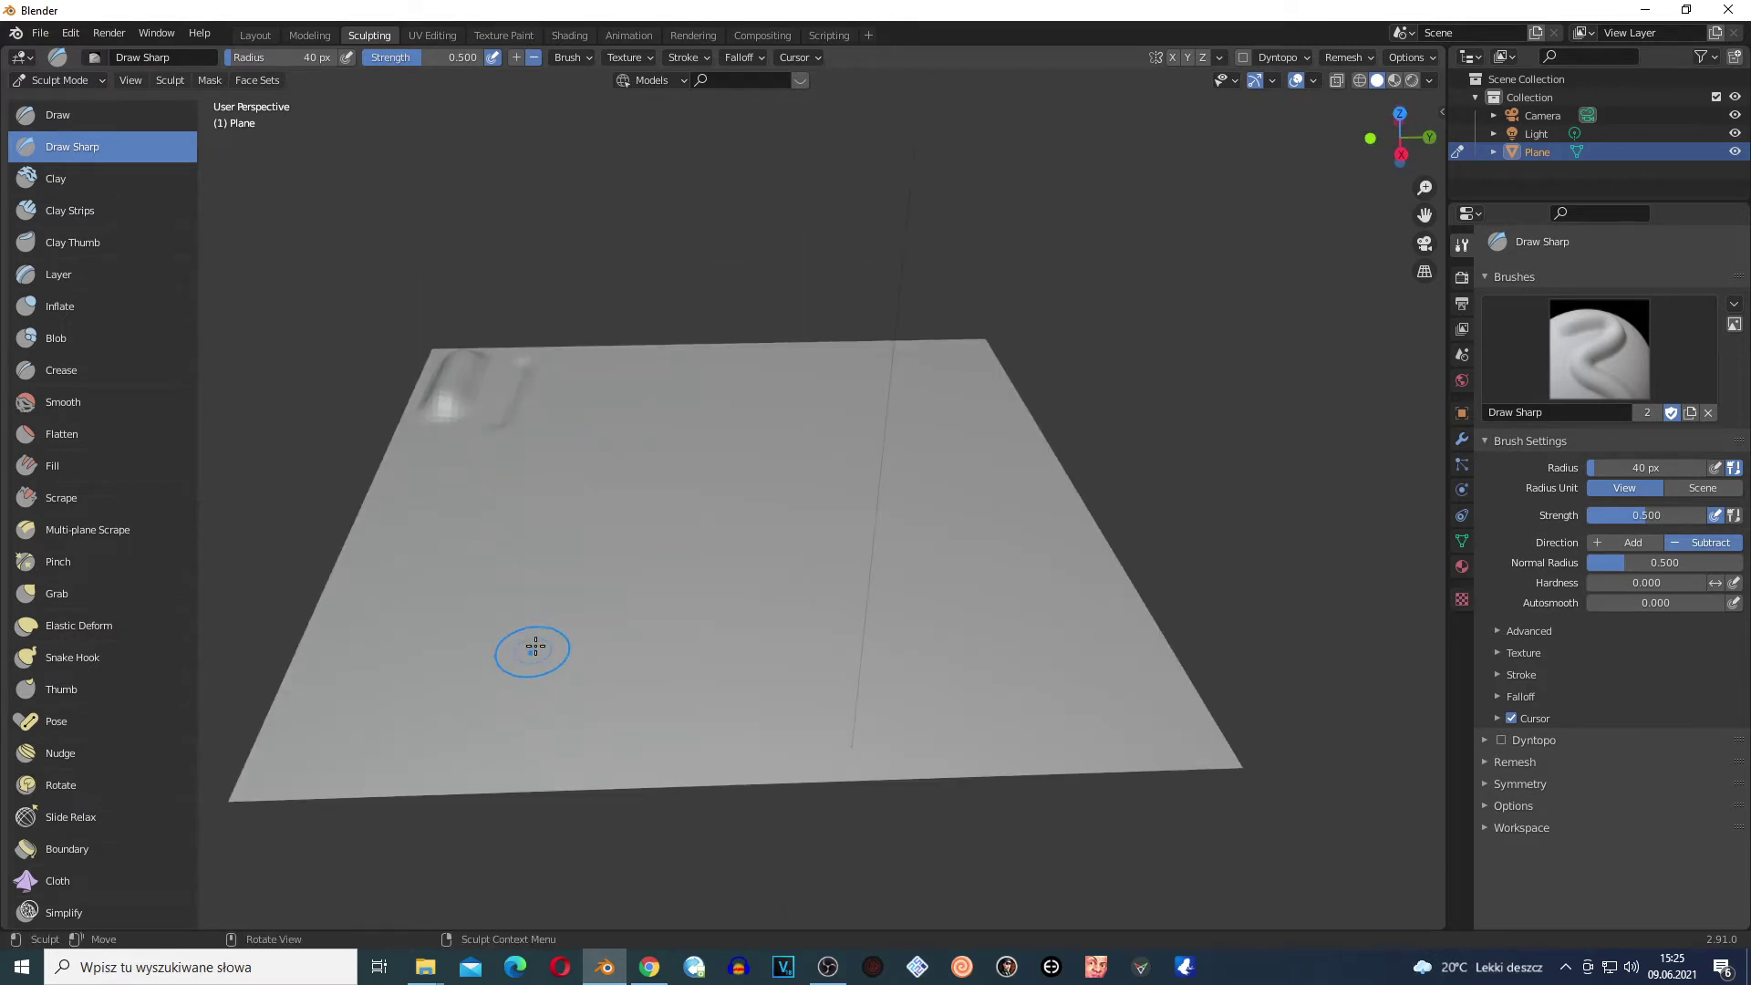
{"action": "mouse_move", "coordinate": [535, 645]}
{"action": "middle_mouse_down"}
{"action": "mouse_move", "coordinate": [524, 703]}
{"action": "mouse_move", "coordinate": [567, 633]}
{"action": "mouse_move", "coordinate": [582, 715]}
{"action": "mouse_move", "coordinate": [731, 699]}
{"action": "mouse_move", "coordinate": [700, 747]}
{"action": "mouse_move", "coordinate": [727, 785]}
{"action": "mouse_move", "coordinate": [508, 684]}
{"action": "mouse_move", "coordinate": [508, 840]}
{"action": "mouse_move", "coordinate": [696, 688]}
{"action": "mouse_move", "coordinate": [645, 703]}
{"action": "middle_mouse_up"}
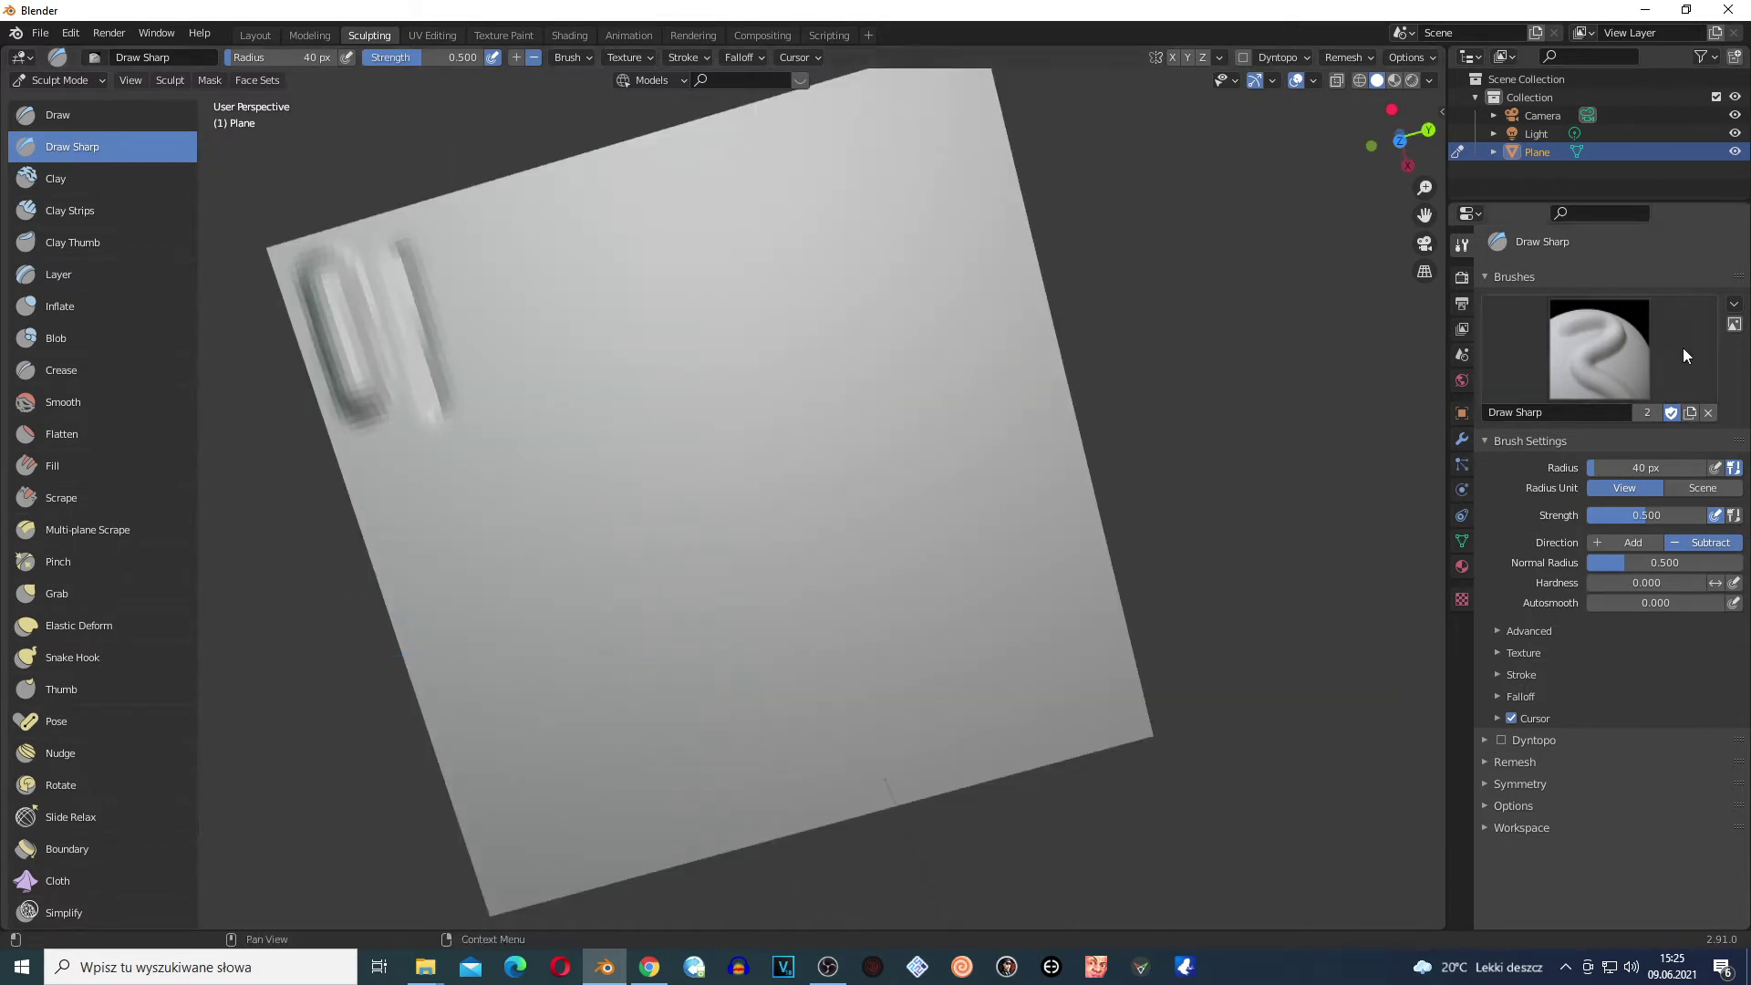
{"action": "mouse_move", "coordinate": [1079, 514]}
{"action": "middle_mouse_down"}
{"action": "mouse_move", "coordinate": [961, 555]}
{"action": "mouse_move", "coordinate": [980, 591]}
{"action": "middle_mouse_up"}
{"action": "middle_click_drag", "start_coordinate": [688, 424], "coordinate": [766, 411]}
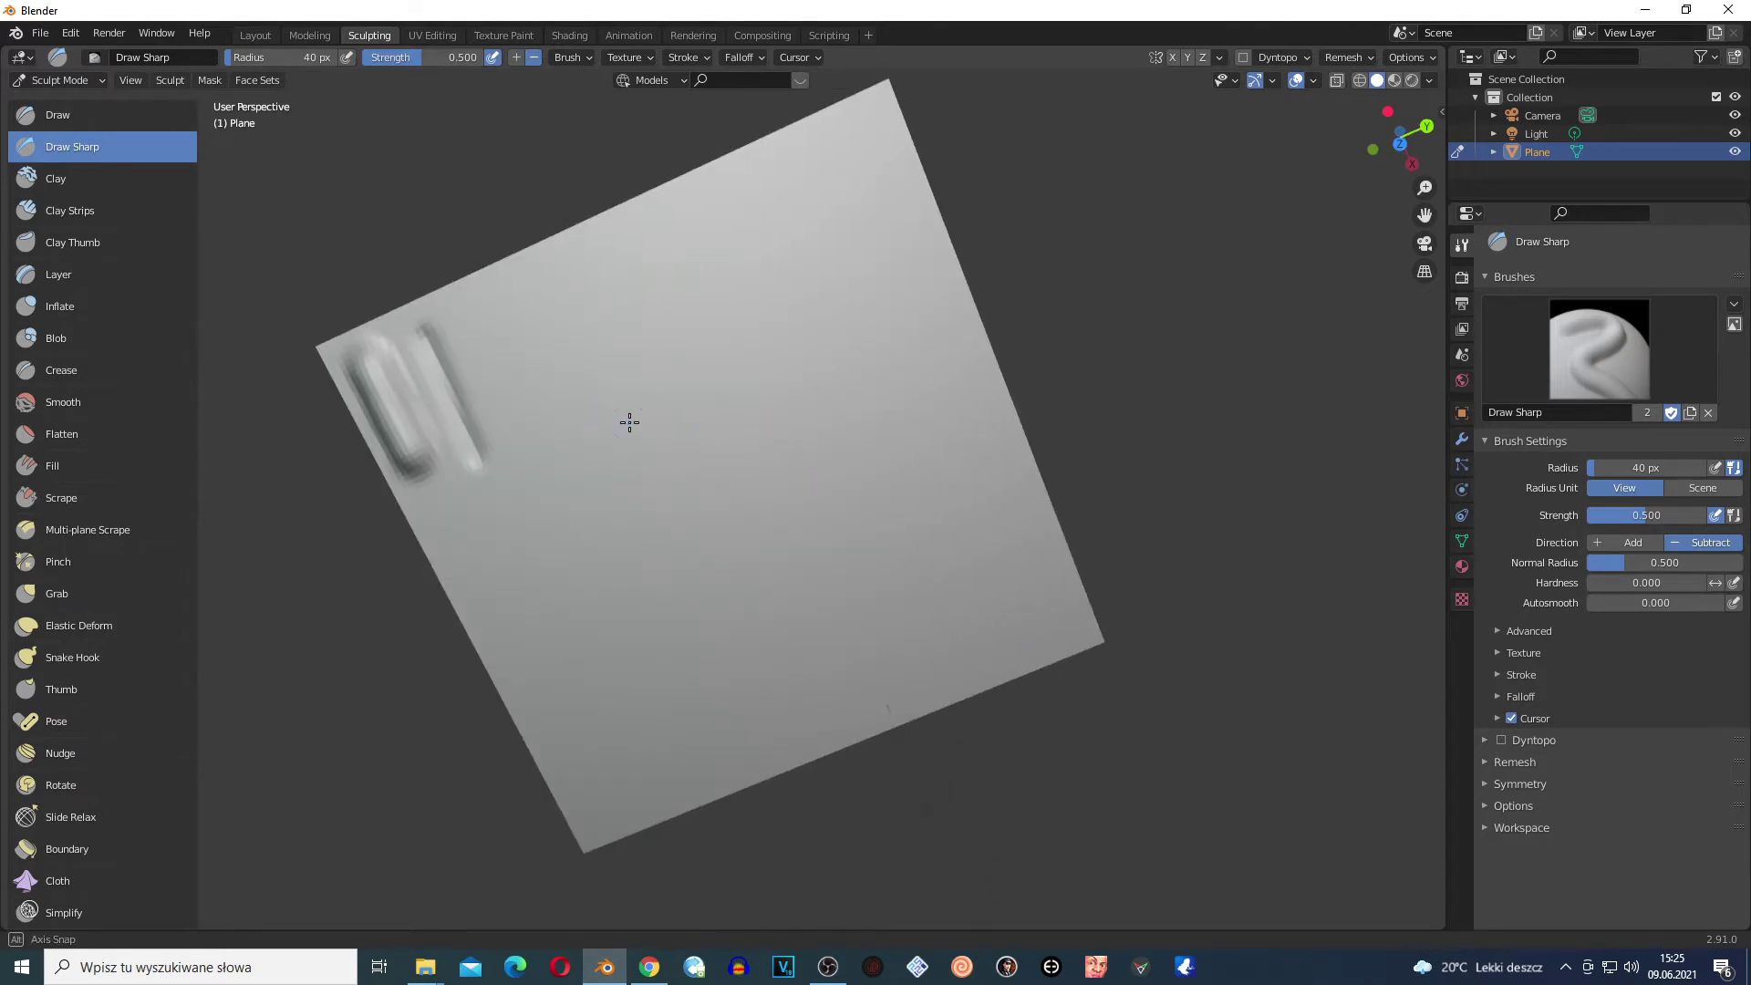
{"action": "mouse_move", "coordinate": [626, 418]}
{"action": "middle_mouse_down"}
{"action": "mouse_move", "coordinate": [758, 410]}
{"action": "mouse_move", "coordinate": [650, 383]}
{"action": "middle_mouse_up"}
{"action": "middle_click_drag", "start_coordinate": [566, 477], "coordinate": [586, 576]}
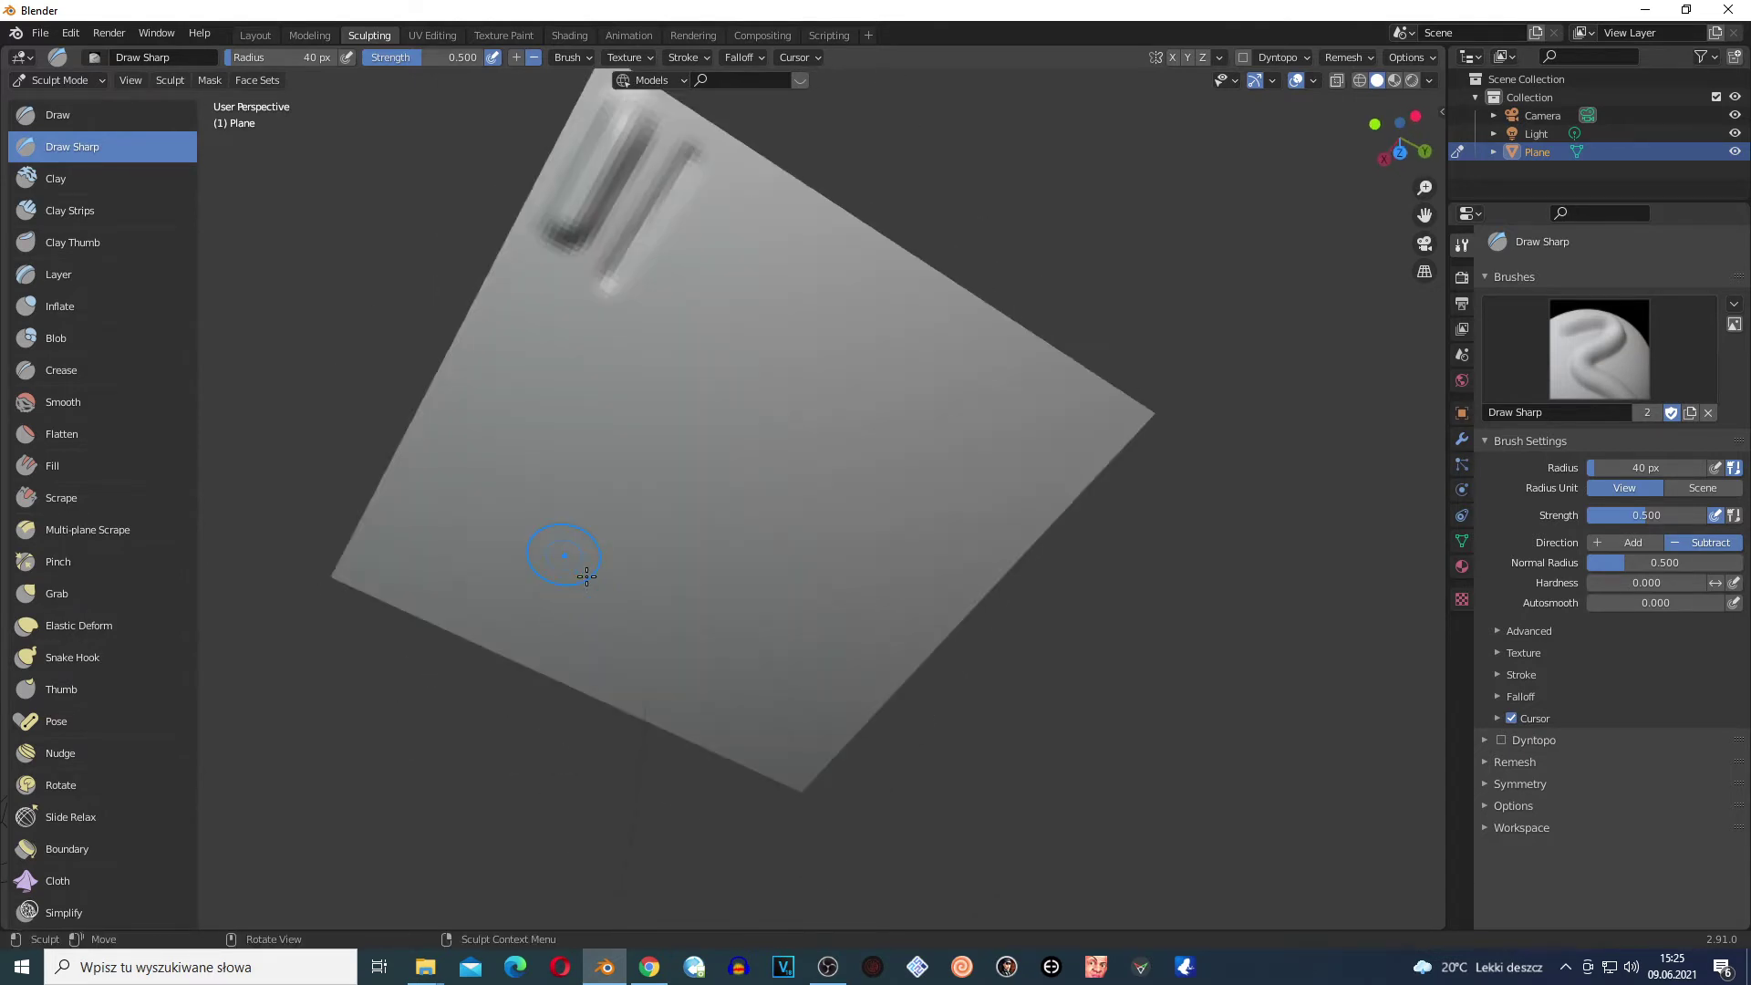
{"action": "middle_click_drag", "start_coordinate": [532, 347], "coordinate": [521, 431]}
{"action": "middle_click_drag", "start_coordinate": [606, 334], "coordinate": [599, 238]}
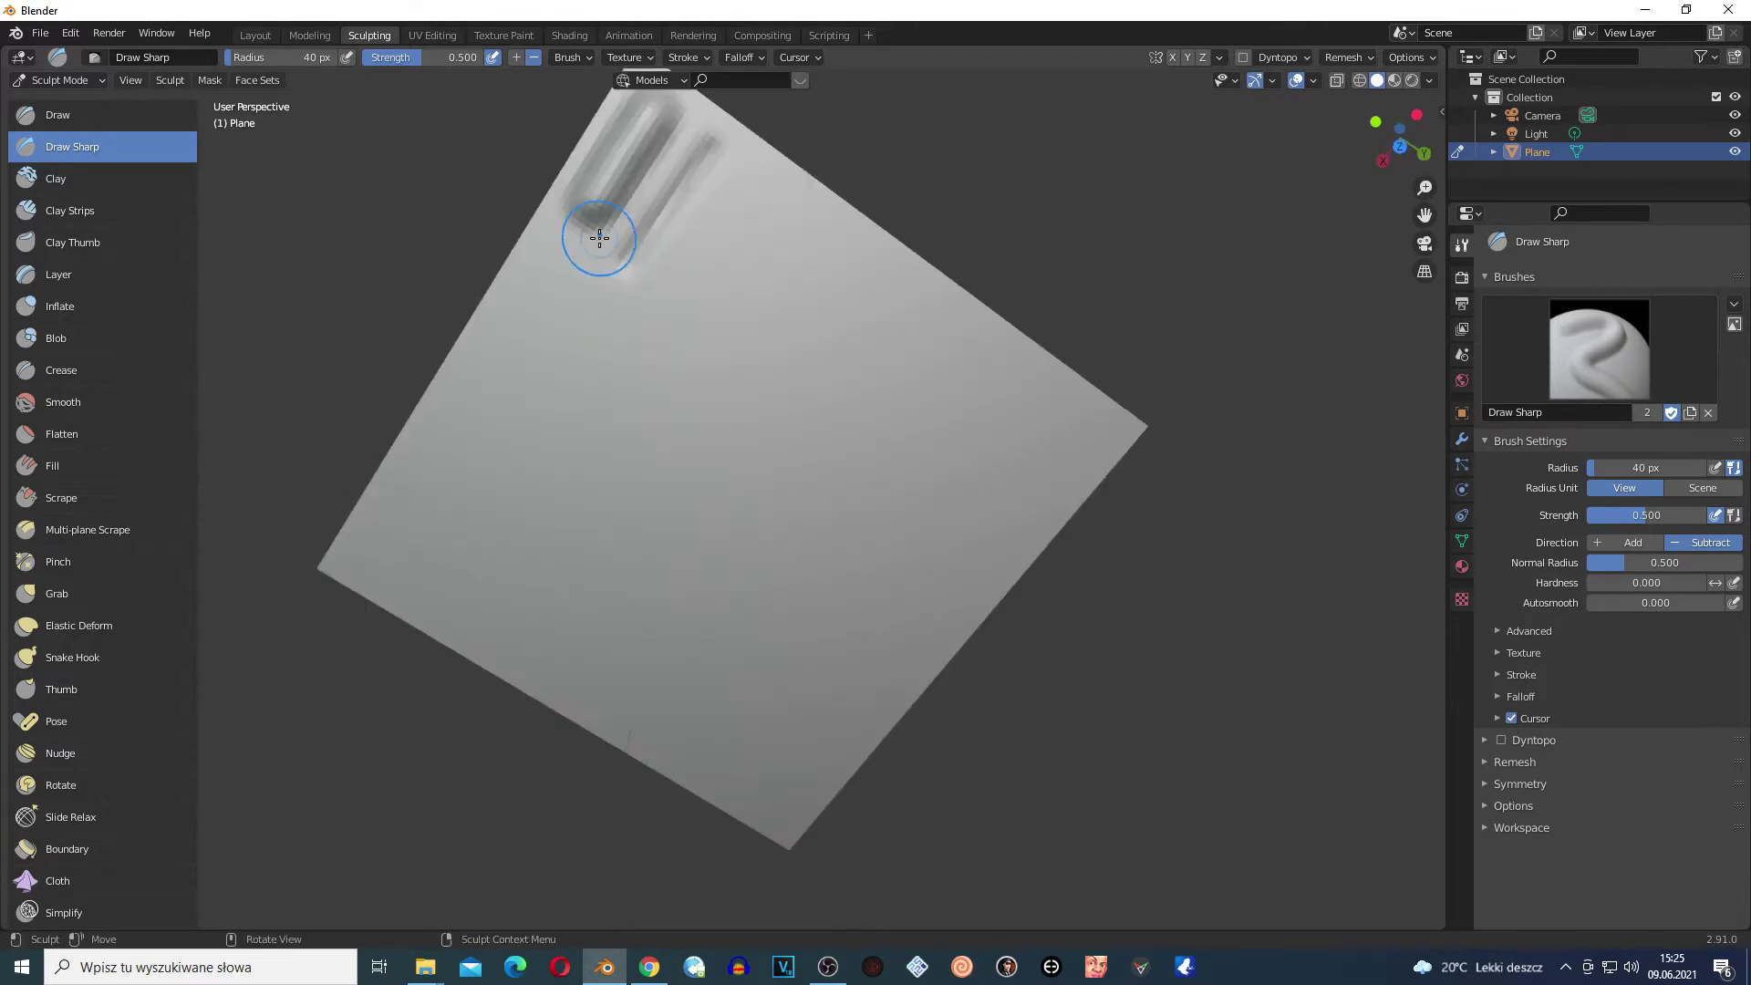
Rotate the plane to 31.8° about Z in Object Mode and return to Sculpt Mode
{"action": "left_click", "coordinate": [60, 81]}
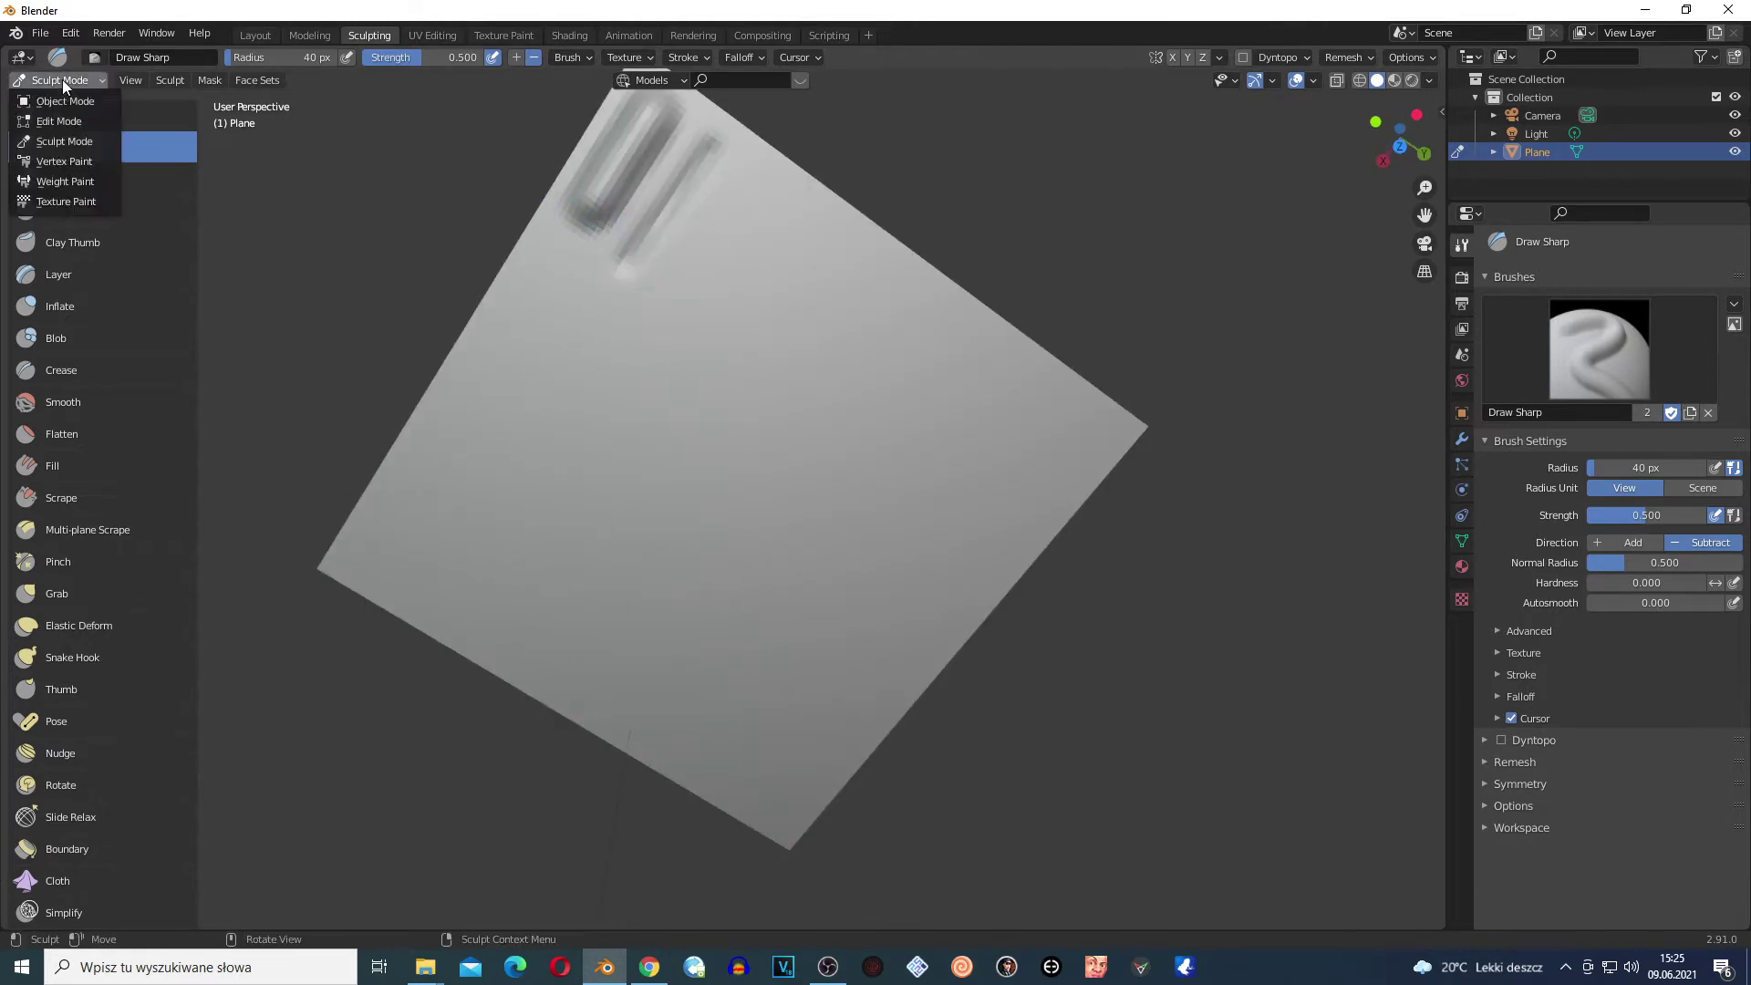
{"action": "left_click", "coordinate": [66, 101]}
{"action": "key", "text": "n"}
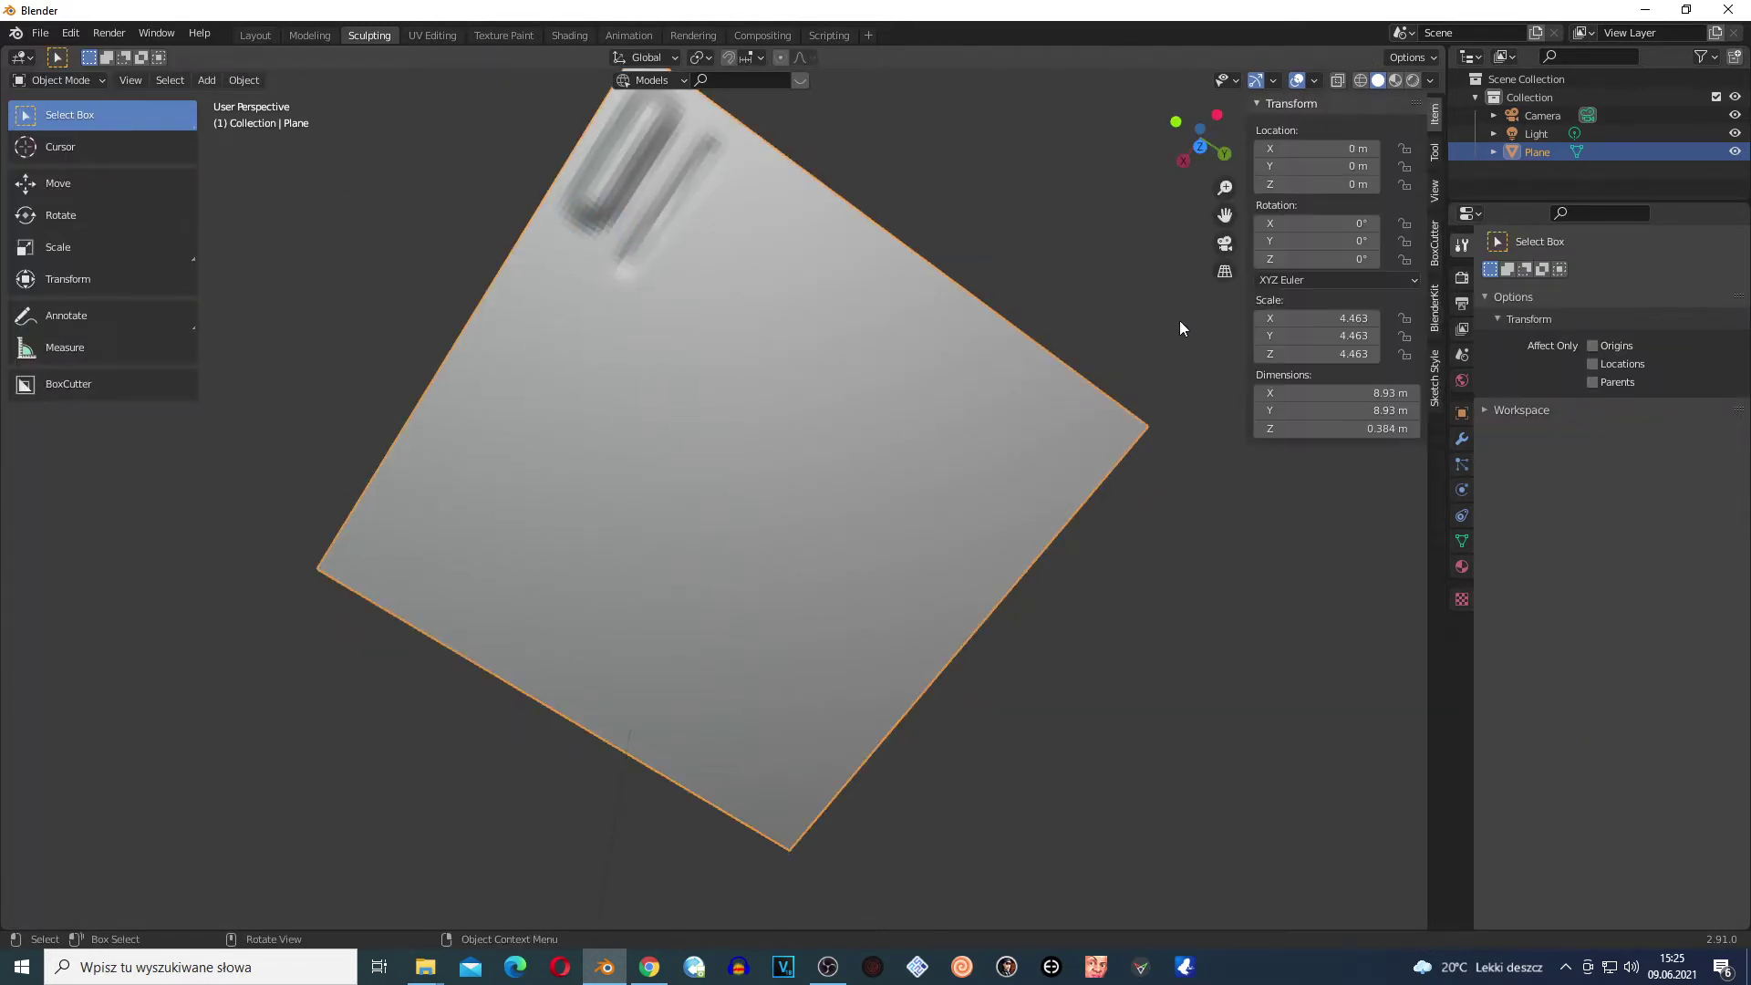
{"action": "left_click_drag", "start_coordinate": [1332, 259], "coordinate": [1419, 259]}
{"action": "left_click", "coordinate": [58, 80]}
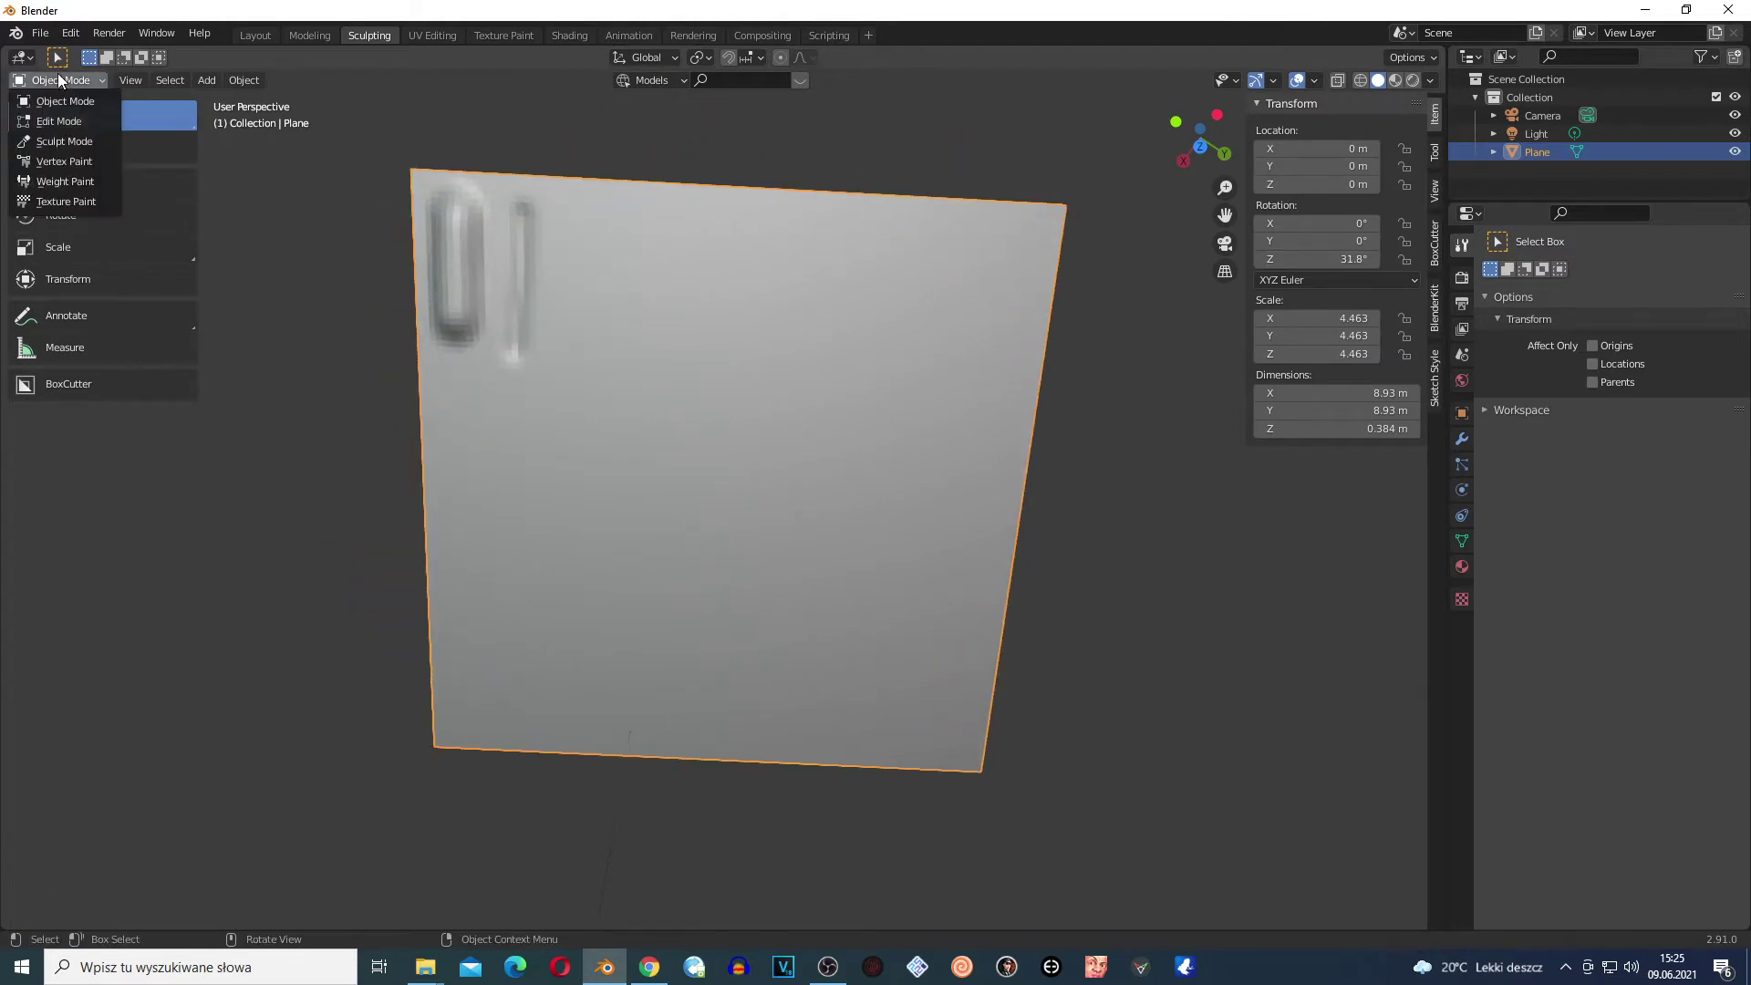
{"action": "left_click", "coordinate": [73, 146]}
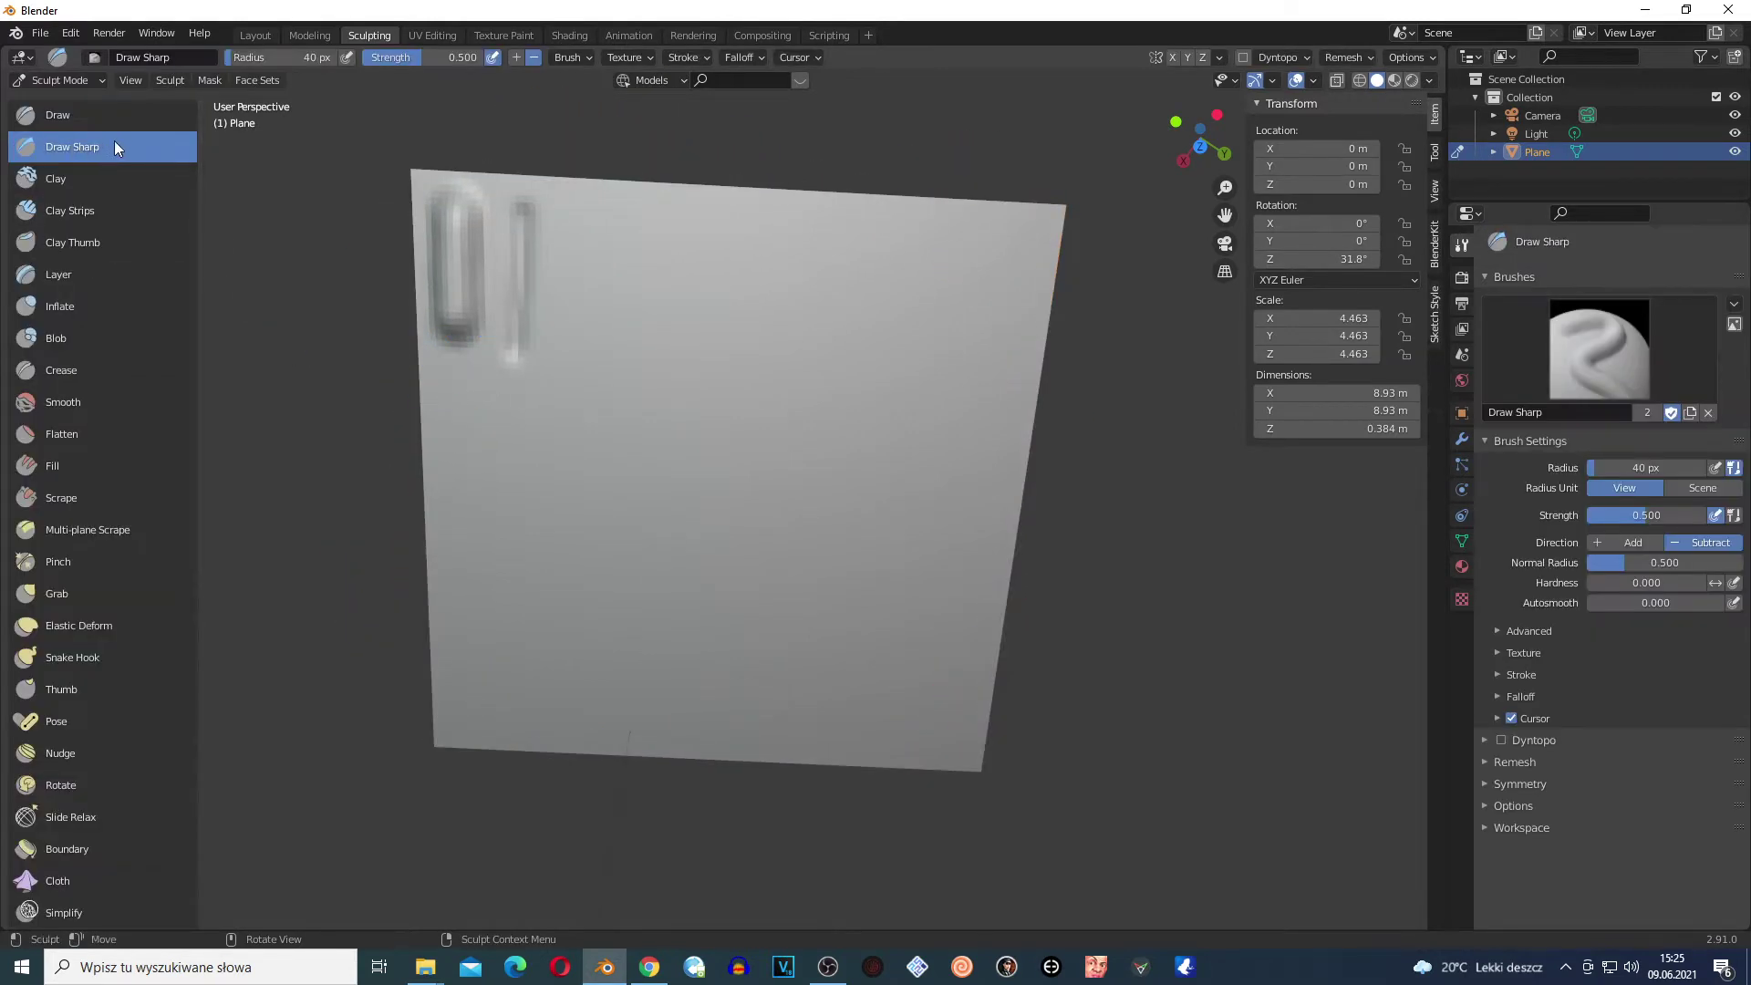
Deepen the vertical groove near the plane's upper edge and carve across the neighbouring Draw ridge with the Draw Sharp brush set to Subtract
{"action": "mouse_move", "coordinate": [518, 223]}
{"action": "left_mouse_down"}
{"action": "mouse_move", "coordinate": [527, 307]}
{"action": "mouse_move", "coordinate": [531, 220]}
{"action": "left_mouse_up"}
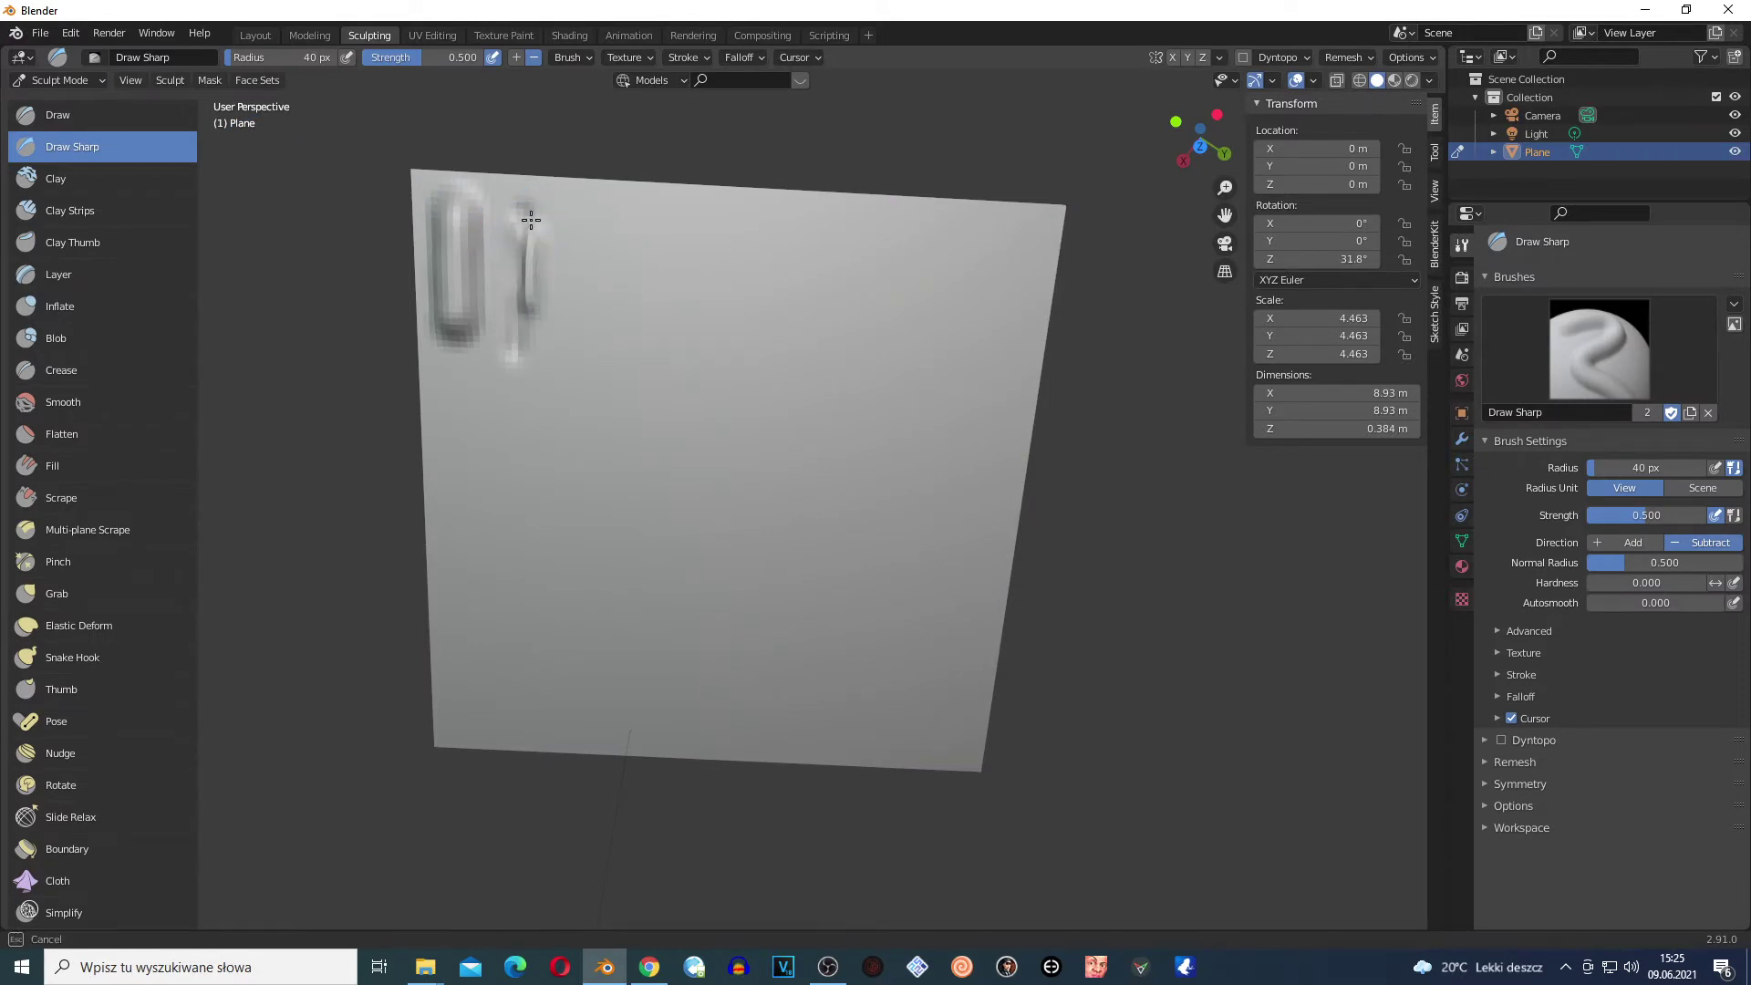
{"action": "mouse_move", "coordinate": [523, 344]}
{"action": "left_mouse_down"}
{"action": "mouse_move", "coordinate": [546, 201]}
{"action": "mouse_move", "coordinate": [528, 341]}
{"action": "left_mouse_up"}
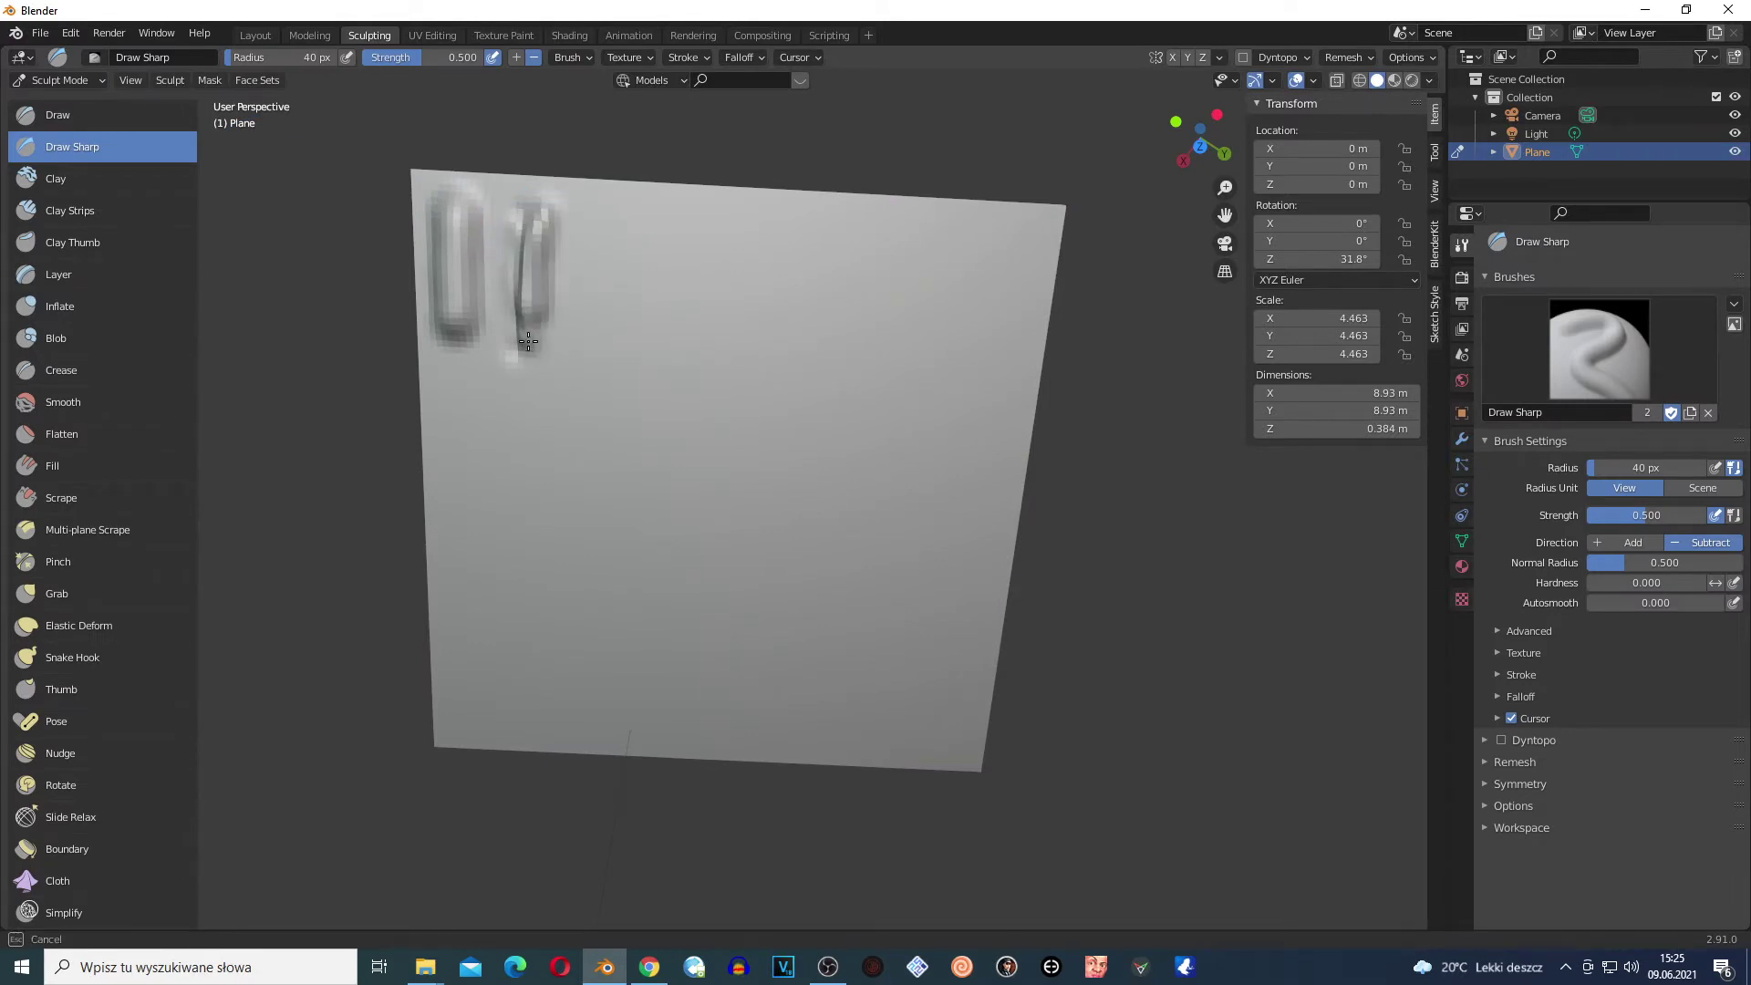
{"action": "mouse_move", "coordinate": [515, 240]}
{"action": "left_mouse_down"}
{"action": "mouse_move", "coordinate": [495, 329]}
{"action": "mouse_move", "coordinate": [528, 315]}
{"action": "mouse_move", "coordinate": [527, 254]}
{"action": "mouse_move", "coordinate": [525, 326]}
{"action": "mouse_move", "coordinate": [547, 273]}
{"action": "left_mouse_up"}
{"action": "scroll", "coordinate": [548, 274], "scroll_direction": "up", "scroll_amount": 3}
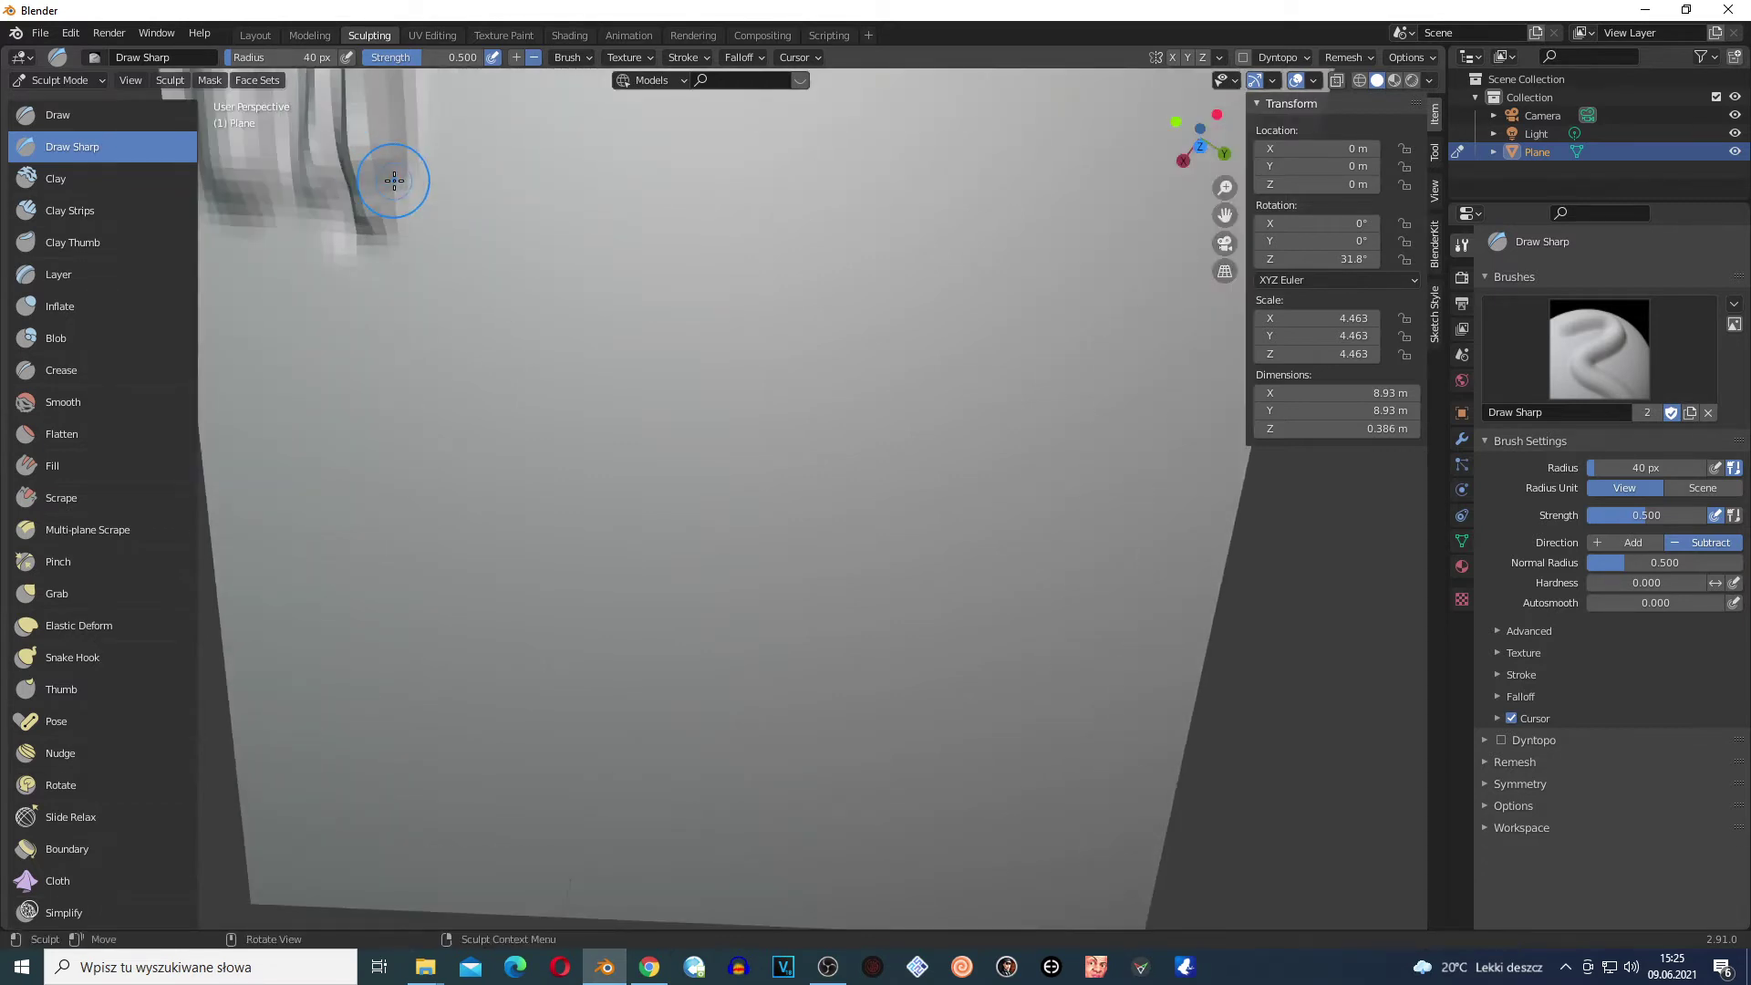
{"action": "scroll", "coordinate": [394, 180], "scroll_direction": "down", "scroll_amount": 4}
{"action": "left_click_drag", "start_coordinate": [461, 215], "coordinate": [454, 271]}
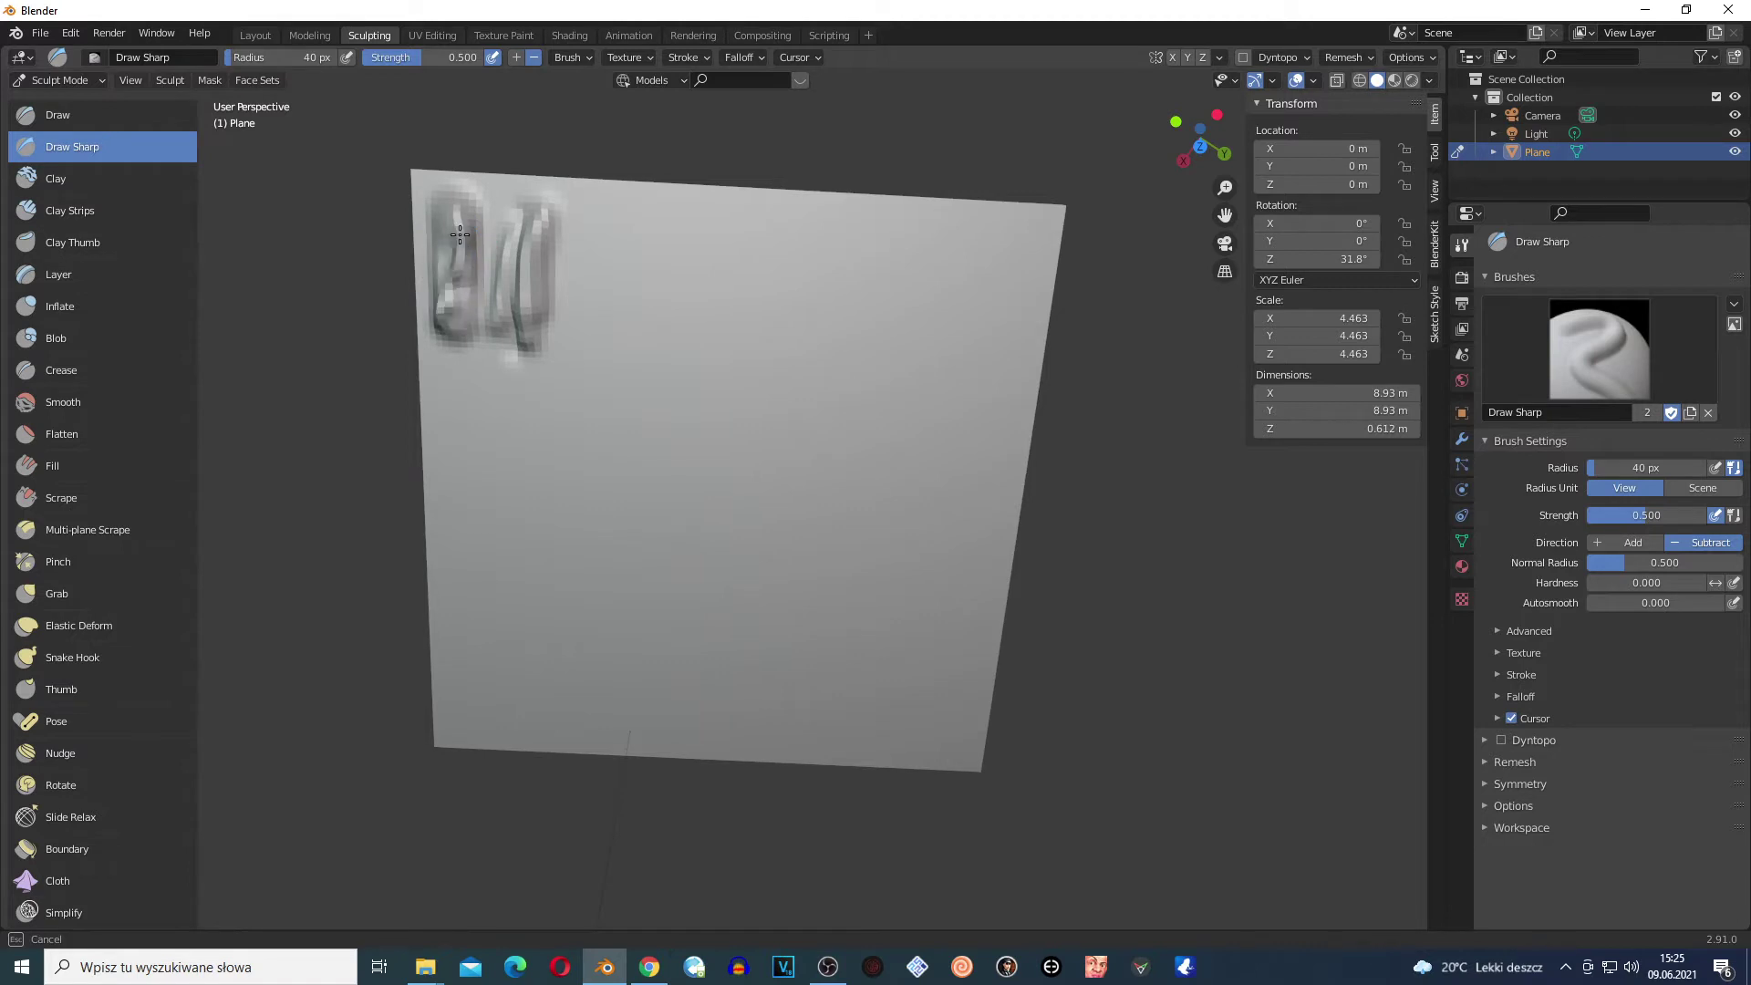
{"action": "mouse_move", "coordinate": [459, 236]}
{"action": "left_mouse_down"}
{"action": "mouse_move", "coordinate": [457, 311]}
{"action": "mouse_move", "coordinate": [467, 264]}
{"action": "left_mouse_up"}
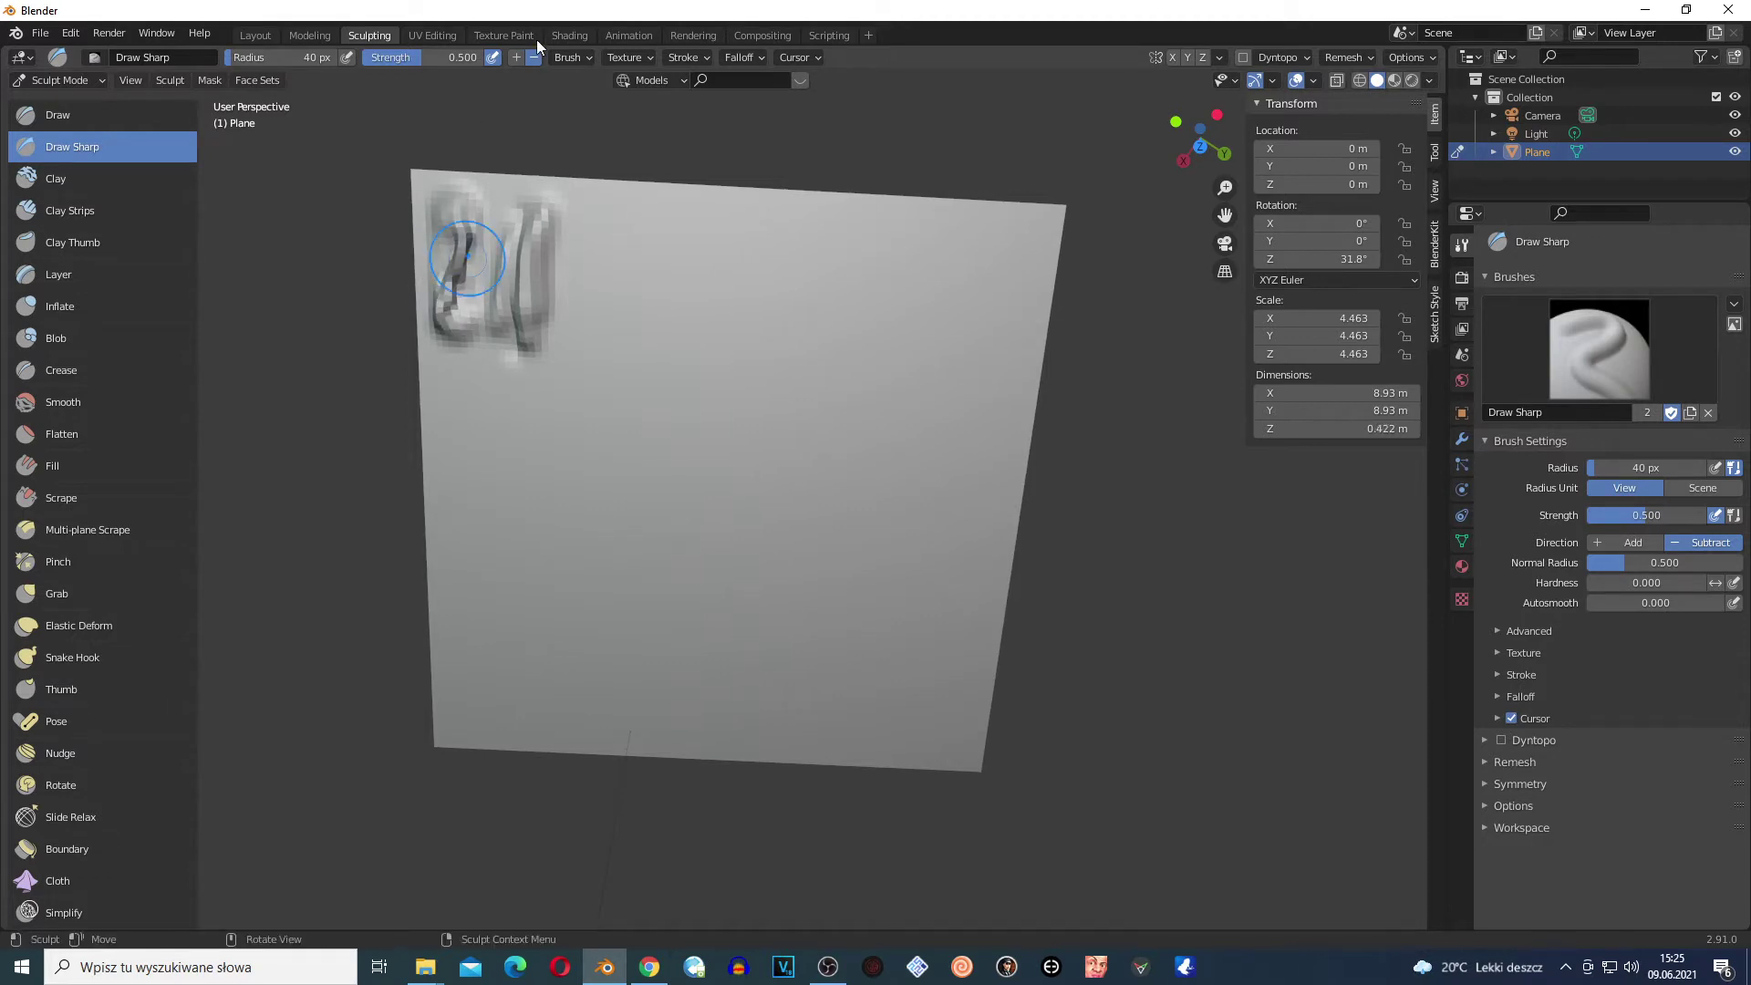
Set the Draw Sharp direction to Add and sculpt a short raised vertical stroke beside the deepened groove
{"action": "left_click", "coordinate": [516, 57]}
{"action": "left_click_drag", "start_coordinate": [575, 196], "coordinate": [570, 328]}
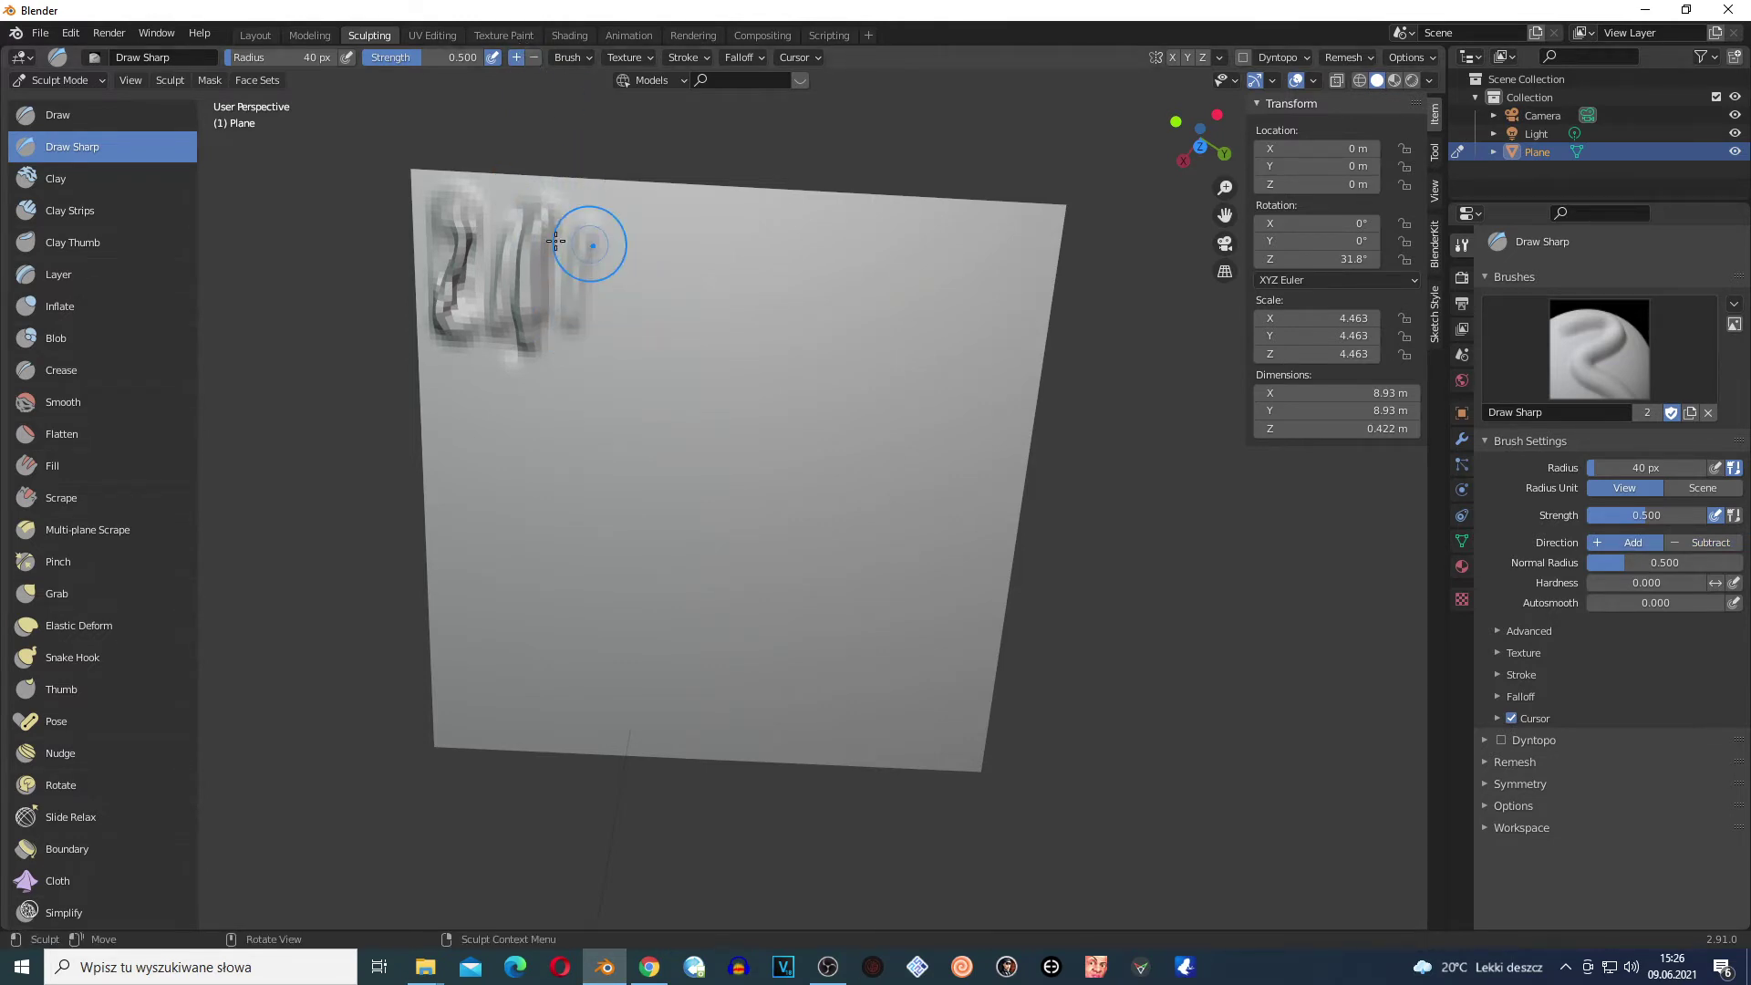
Build up a broad vertical band beside the Draw Sharp samples using repeated strokes of the Clay brush
{"action": "left_click", "coordinate": [58, 183]}
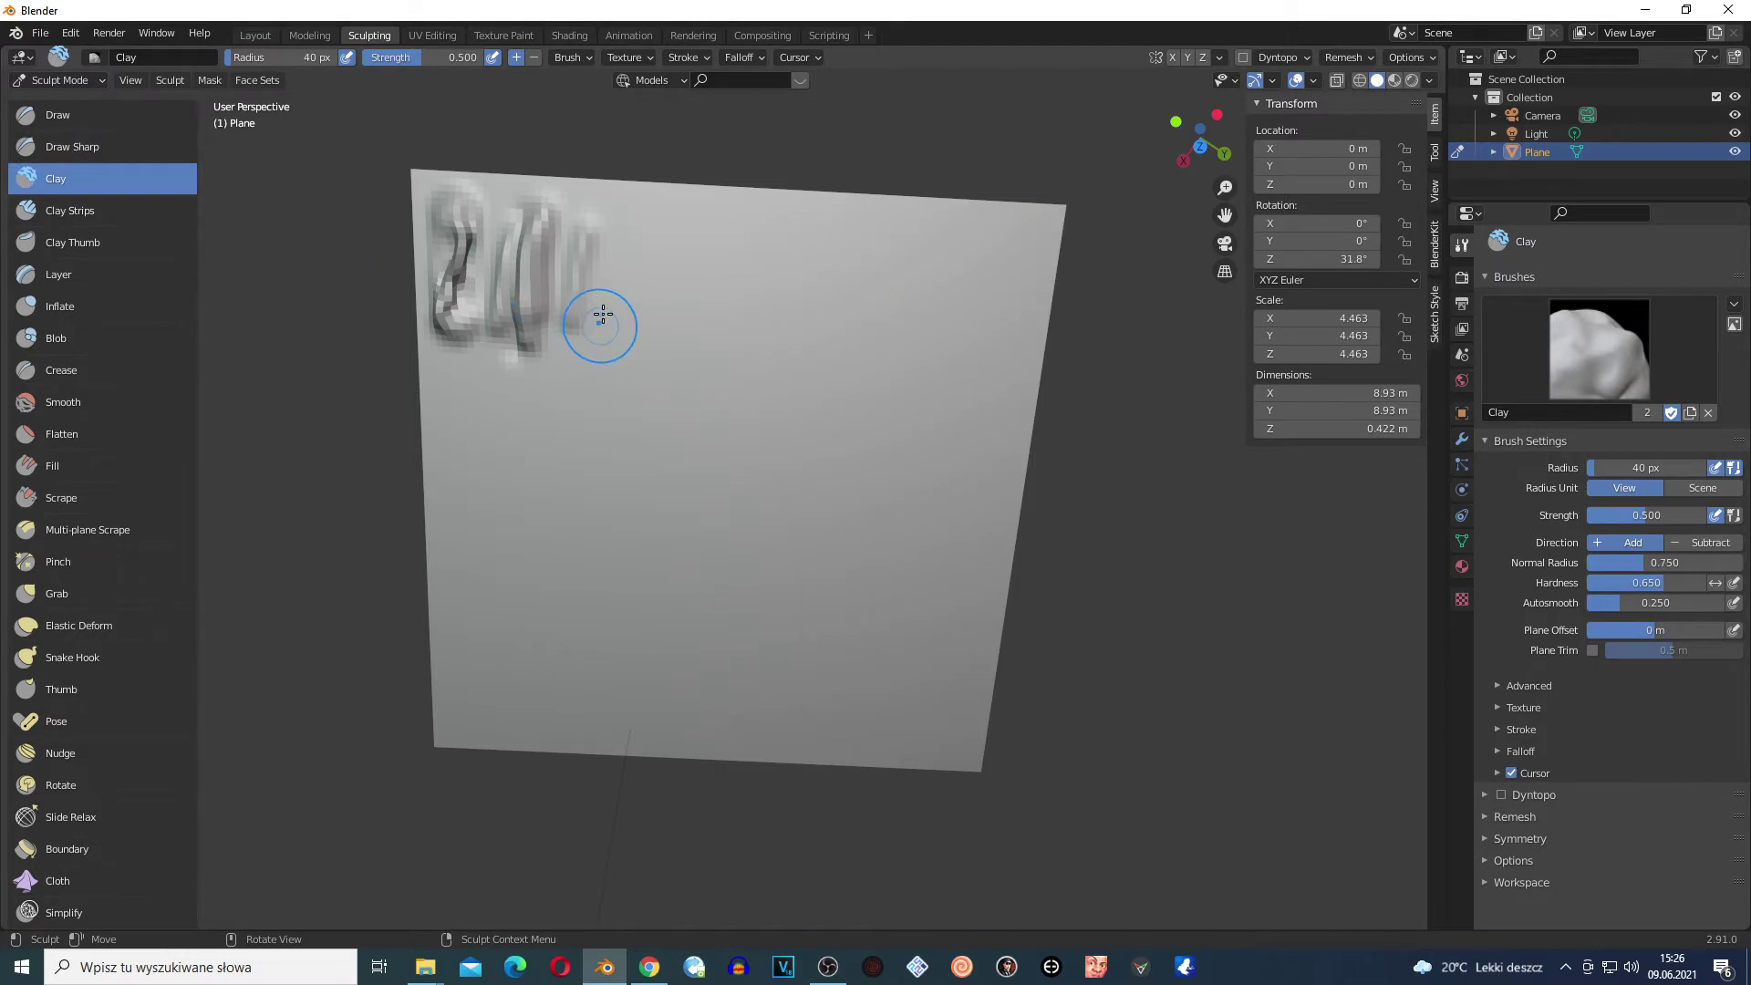
{"action": "left_click_drag", "start_coordinate": [645, 223], "coordinate": [636, 353]}
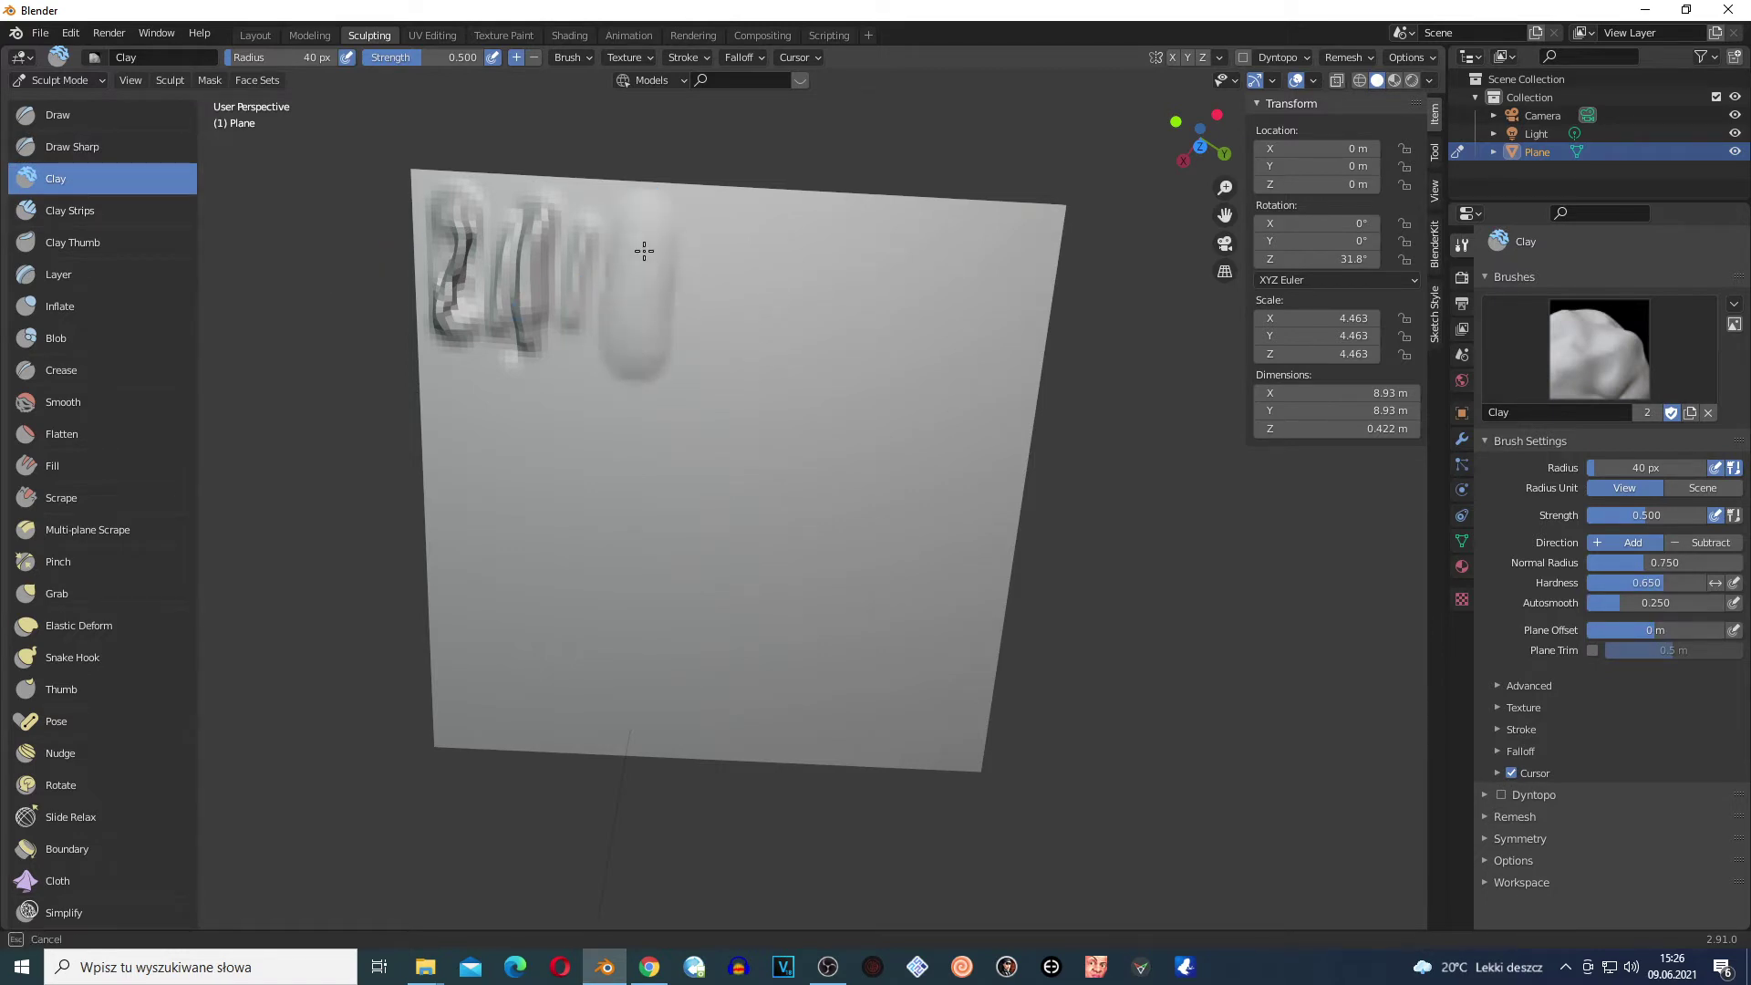
{"action": "left_click_drag", "start_coordinate": [644, 250], "coordinate": [653, 268]}
{"action": "scroll", "coordinate": [672, 253], "scroll_direction": "up", "scroll_amount": 1}
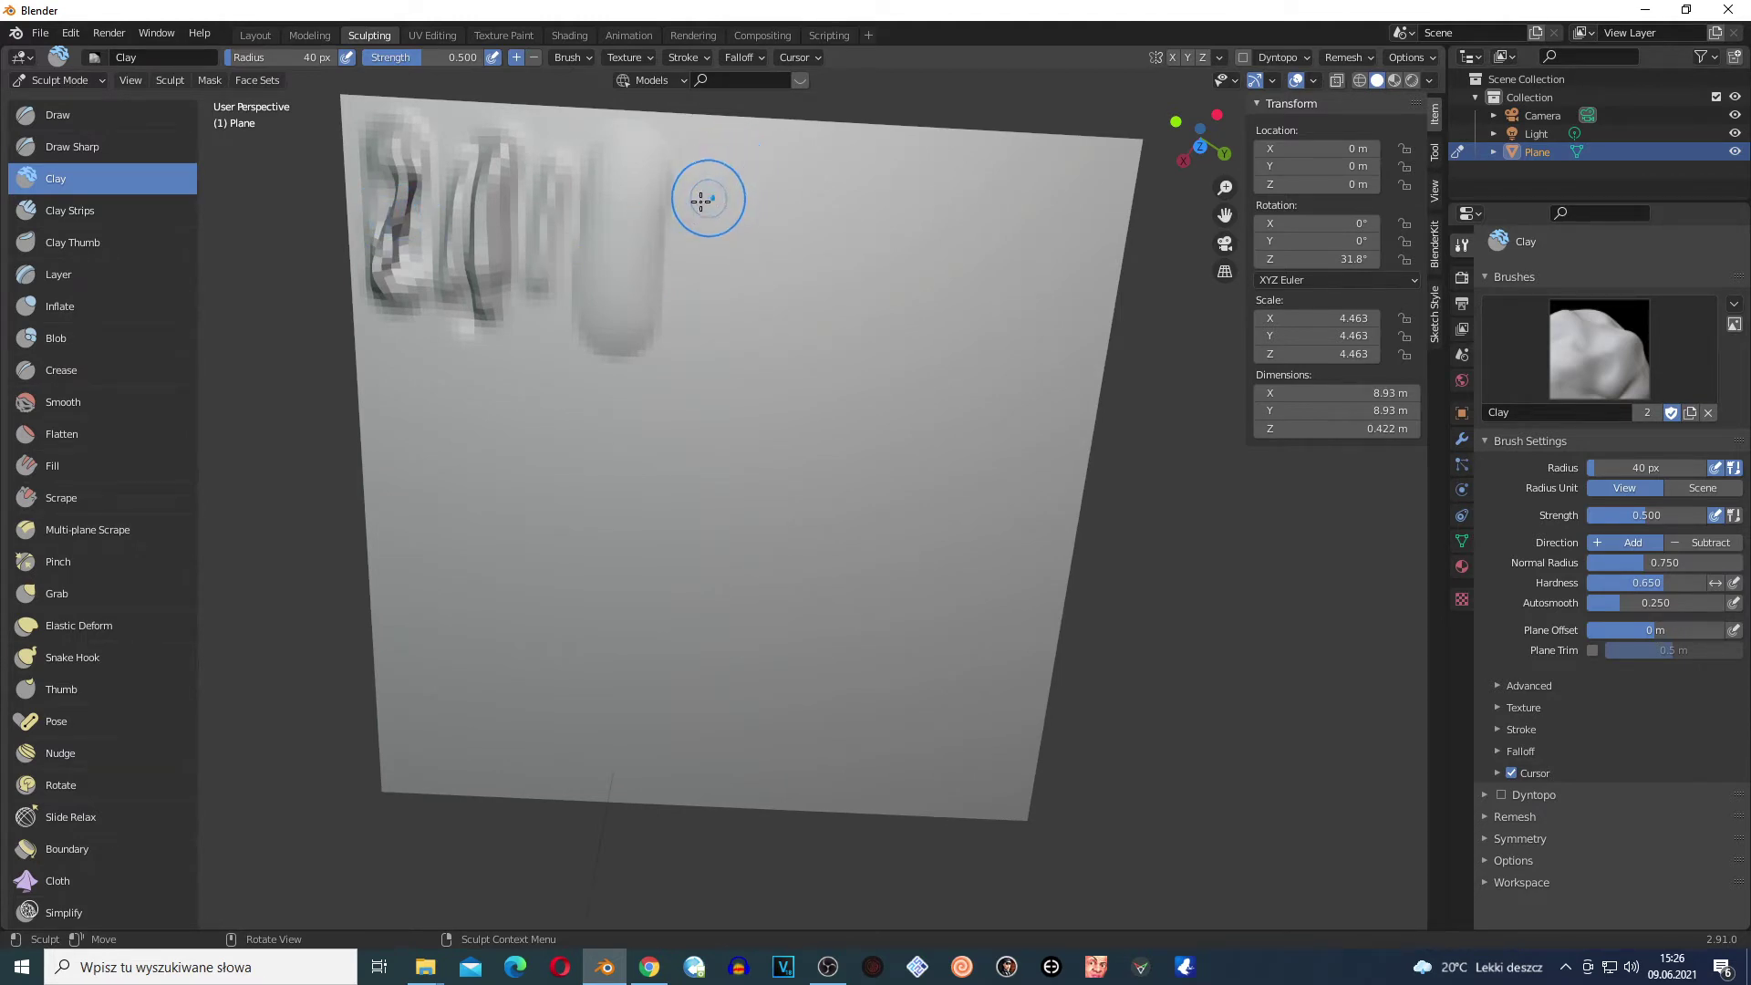
{"action": "scroll", "coordinate": [695, 243], "scroll_direction": "up", "scroll_amount": 1}
{"action": "scroll", "coordinate": [695, 242], "scroll_direction": "up", "scroll_amount": 2}
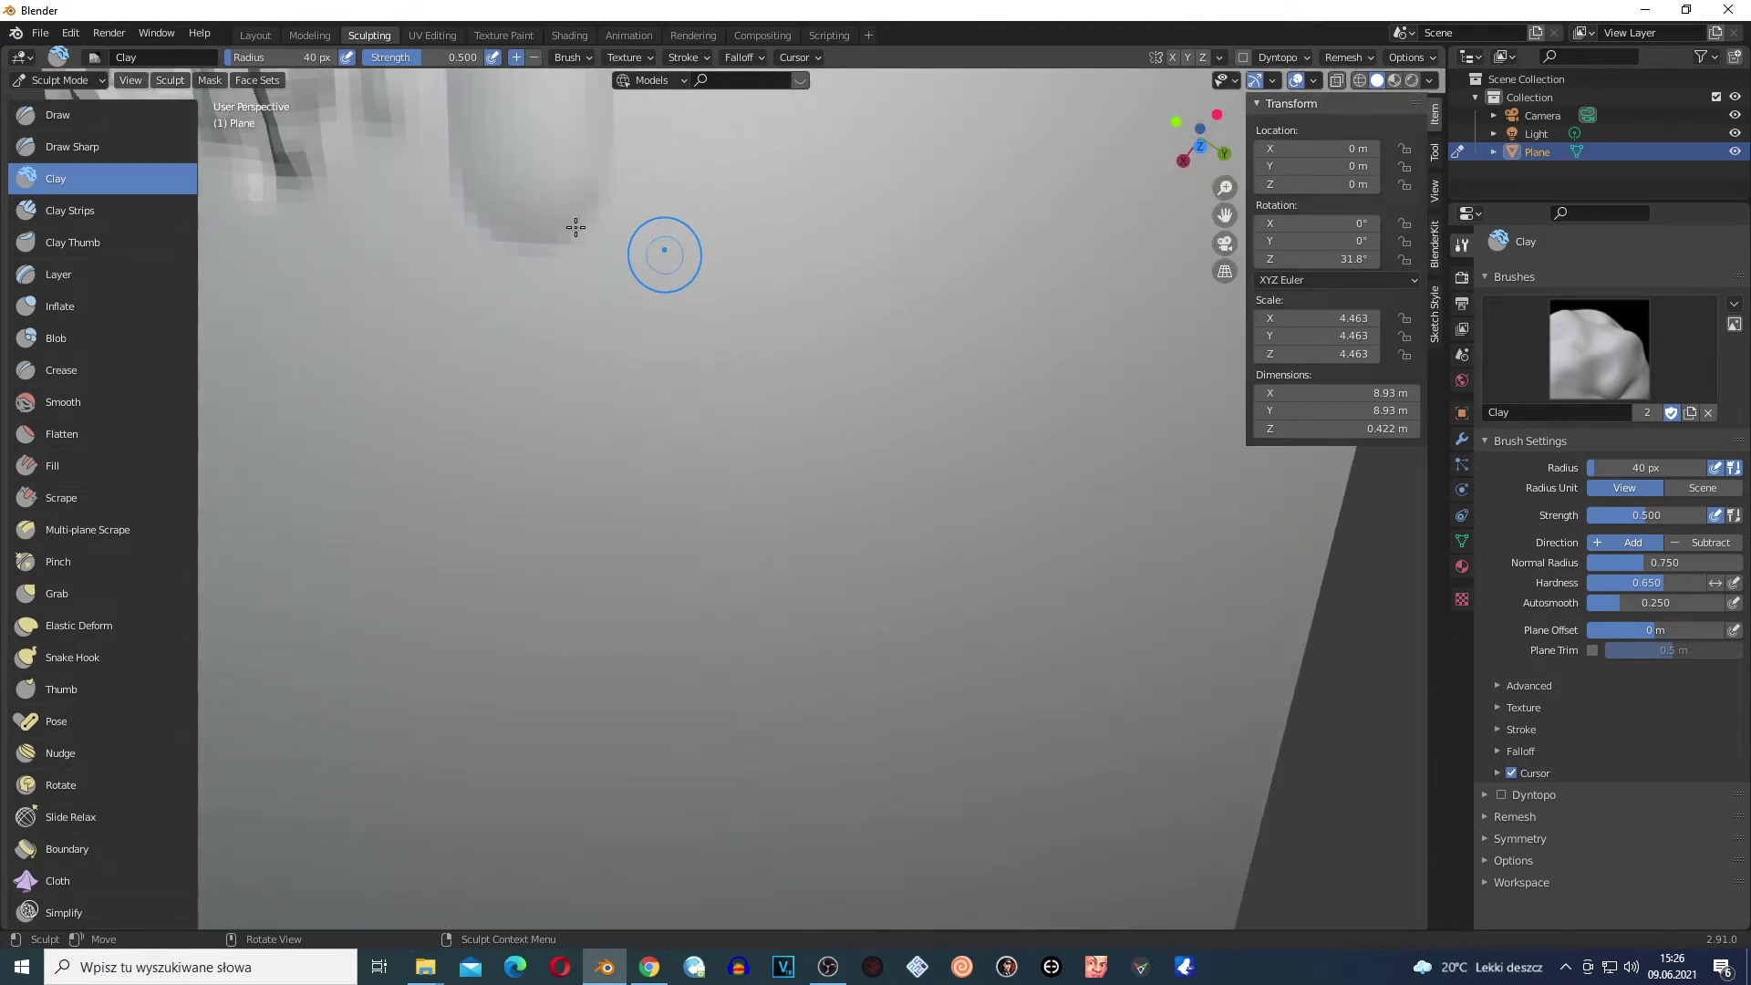
{"action": "scroll", "coordinate": [574, 197], "scroll_direction": "down", "scroll_amount": 3}
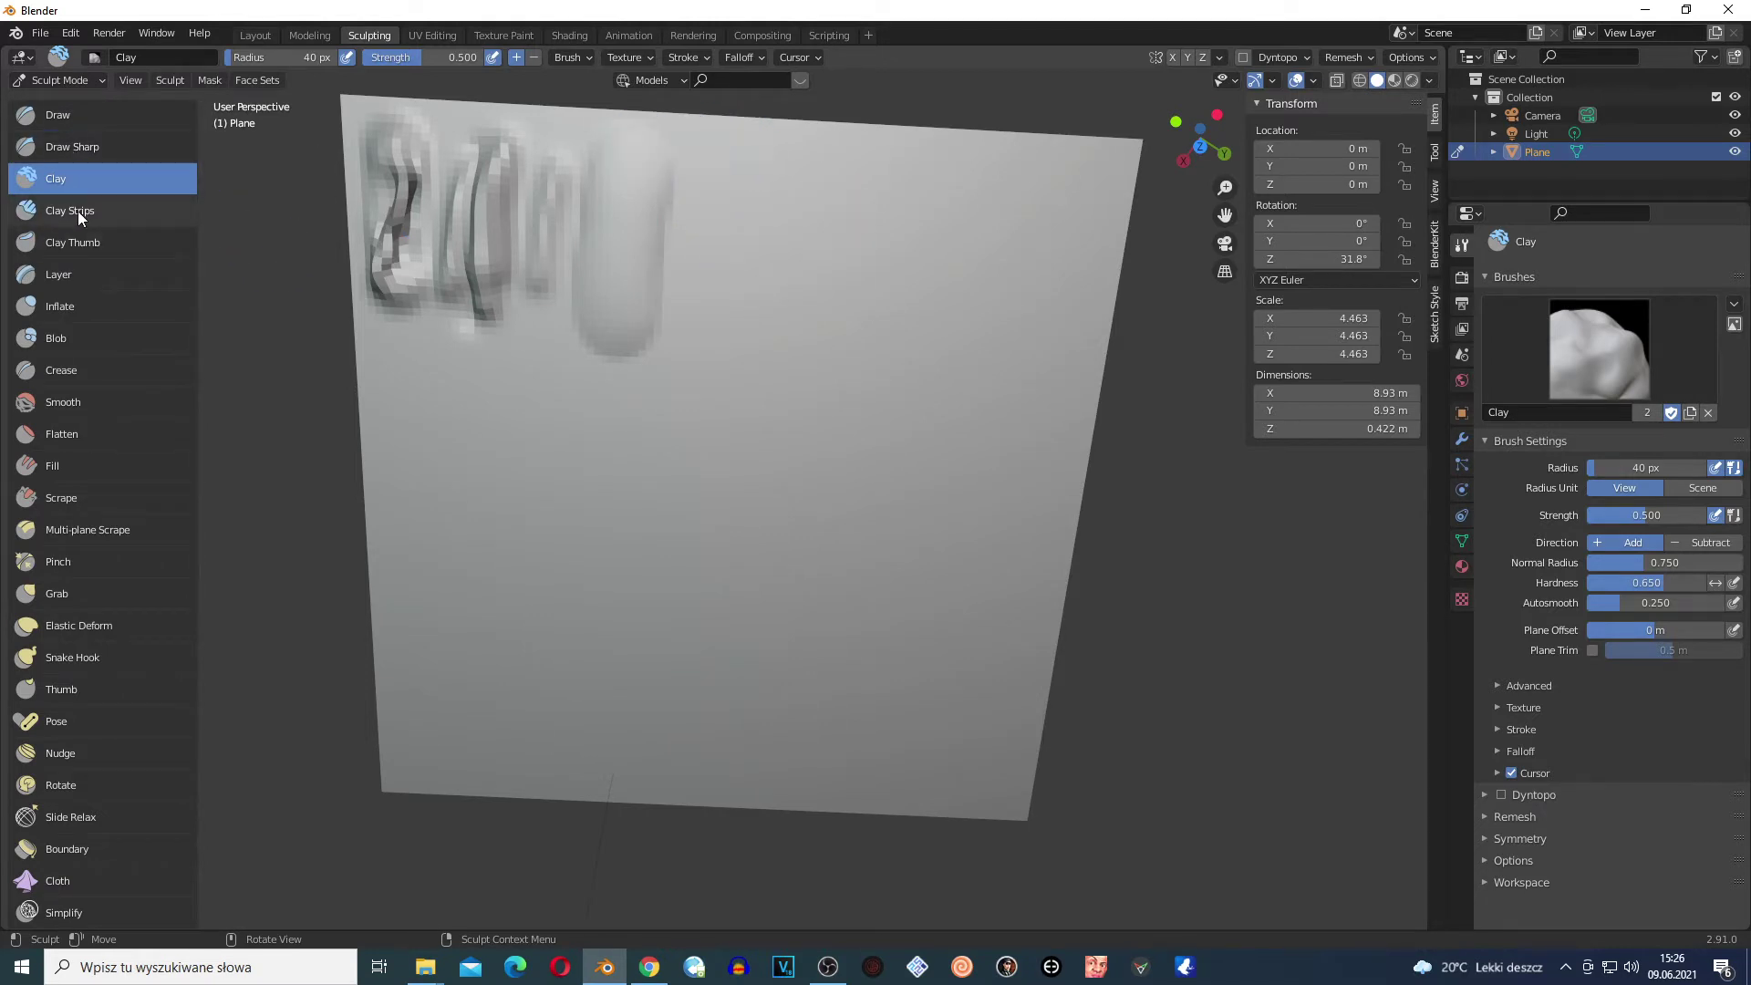
Sculpt a square-edged vertical strip beside the Clay band with the Clay Strips brush, going over it repeatedly to raise it
{"action": "left_click", "coordinate": [100, 213]}
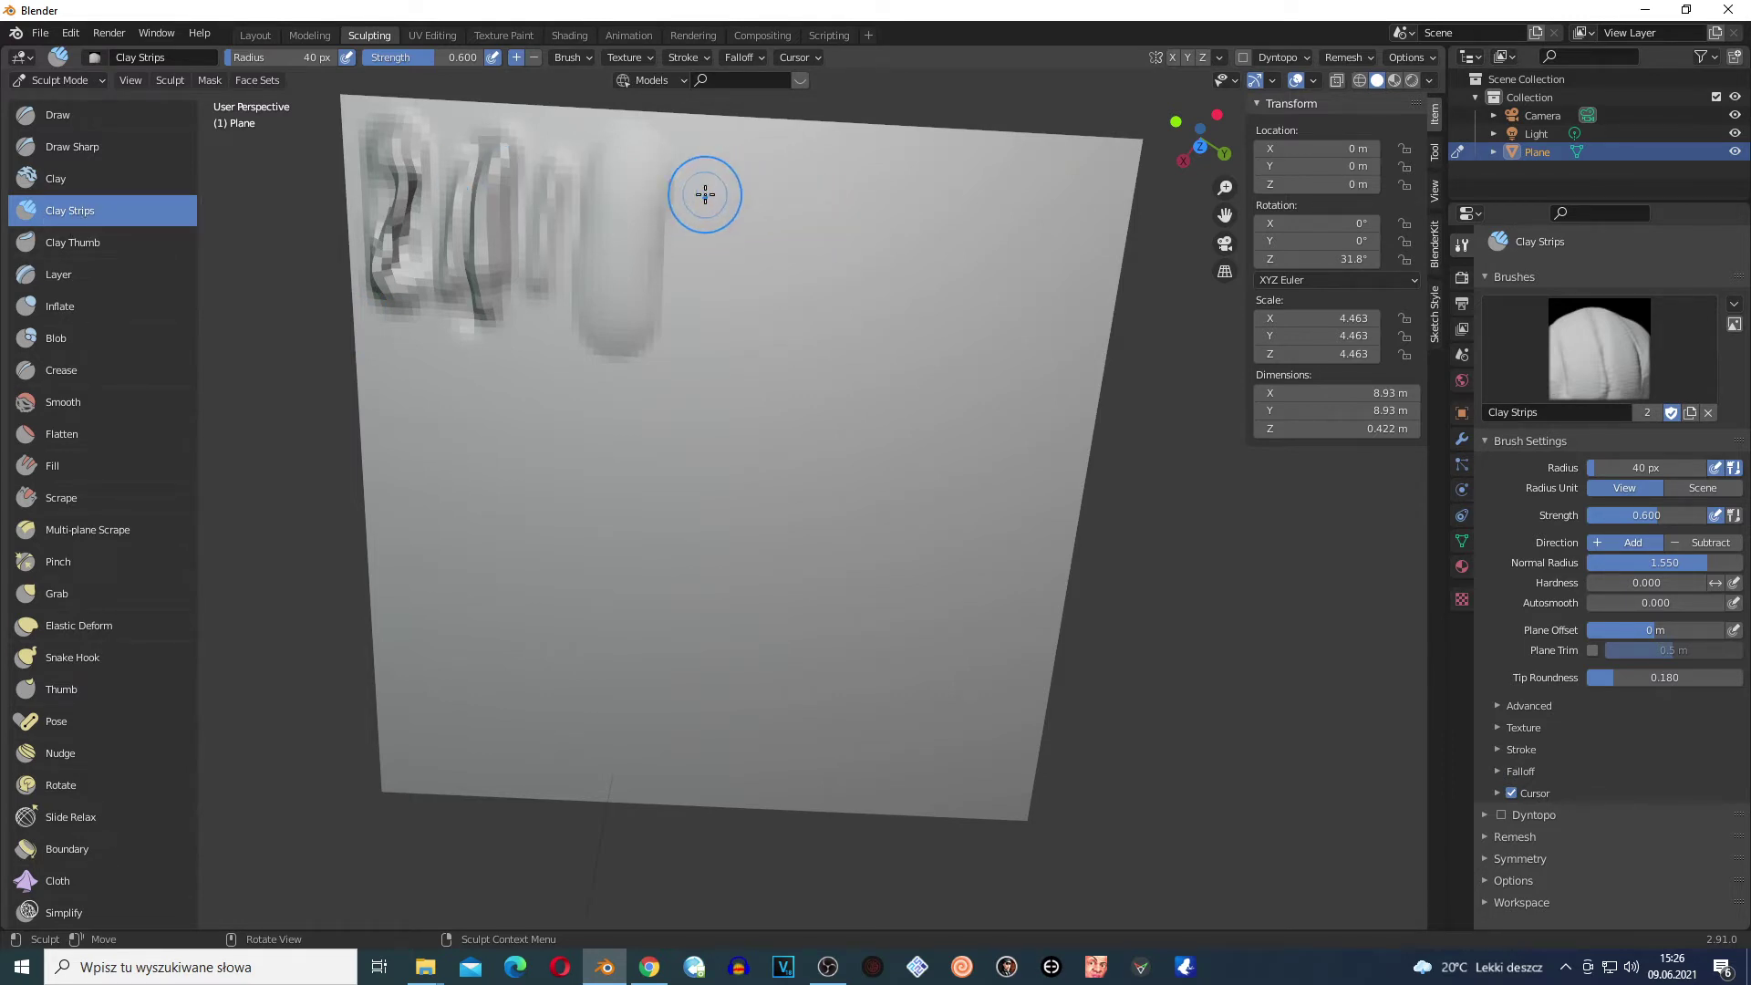
{"action": "mouse_move", "coordinate": [731, 161]}
{"action": "left_mouse_down"}
{"action": "mouse_move", "coordinate": [738, 346]}
{"action": "mouse_move", "coordinate": [738, 294]}
{"action": "left_mouse_up"}
{"action": "left_click_drag", "start_coordinate": [723, 191], "coordinate": [730, 233]}
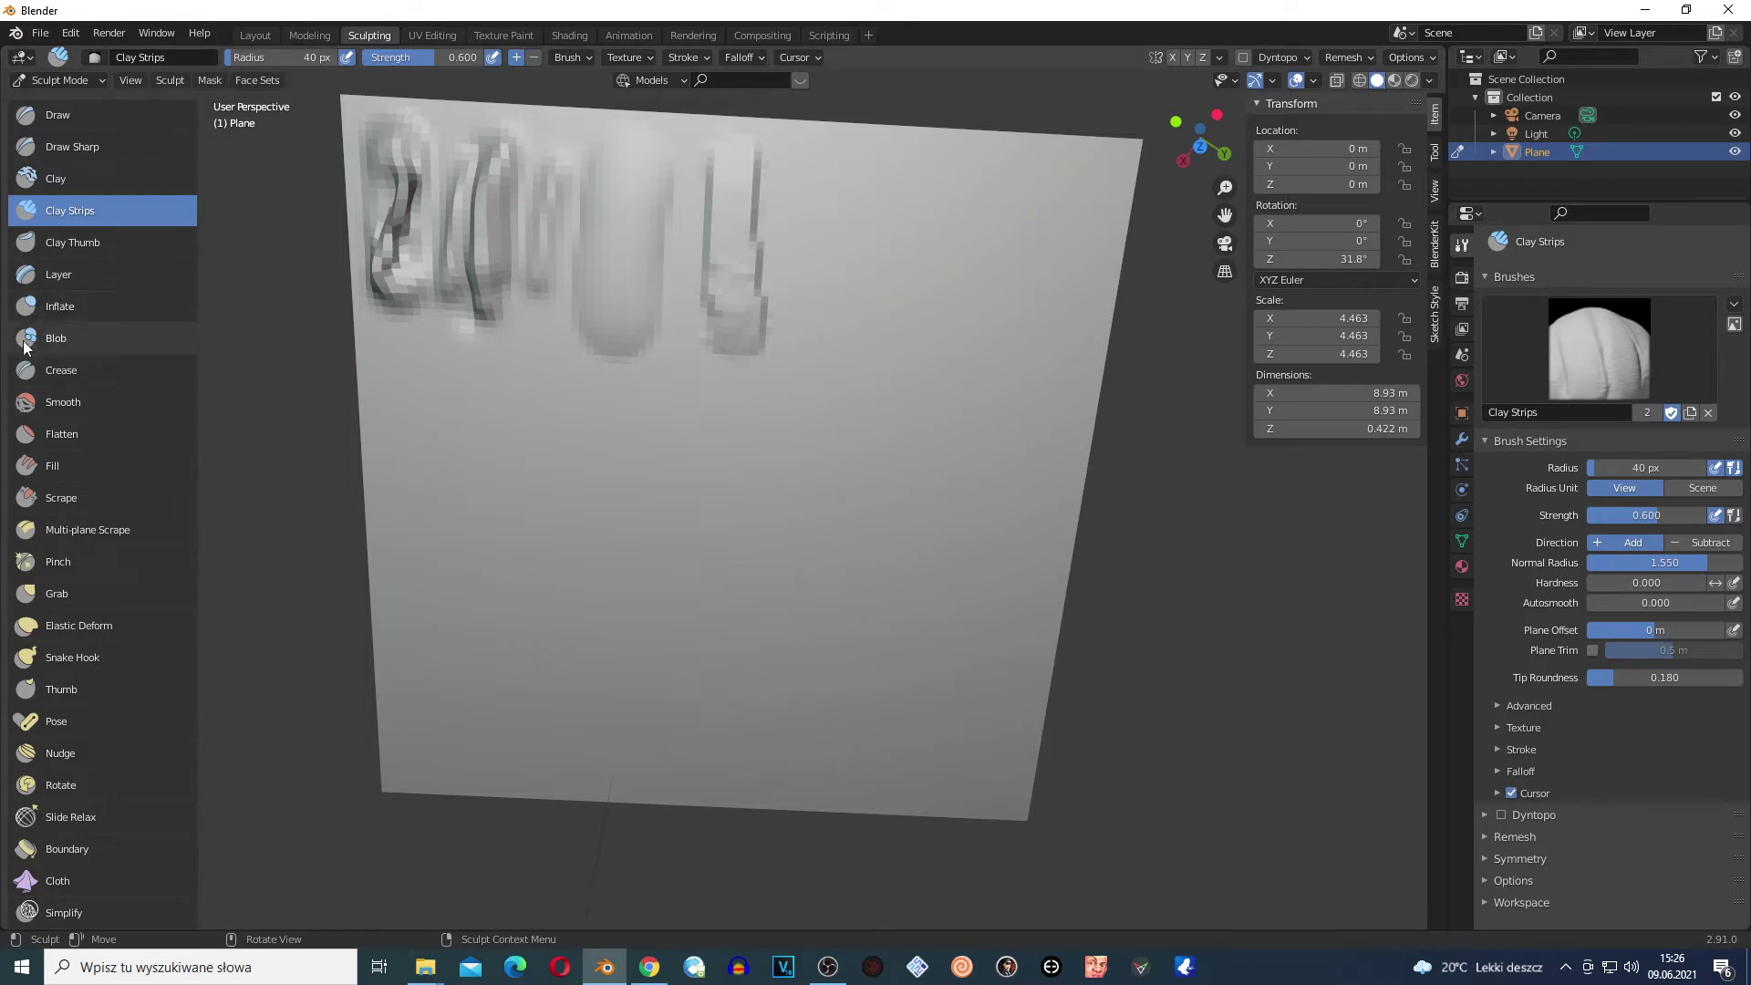
{"action": "scroll", "coordinate": [66, 567], "scroll_direction": "down", "scroll_amount": 3}
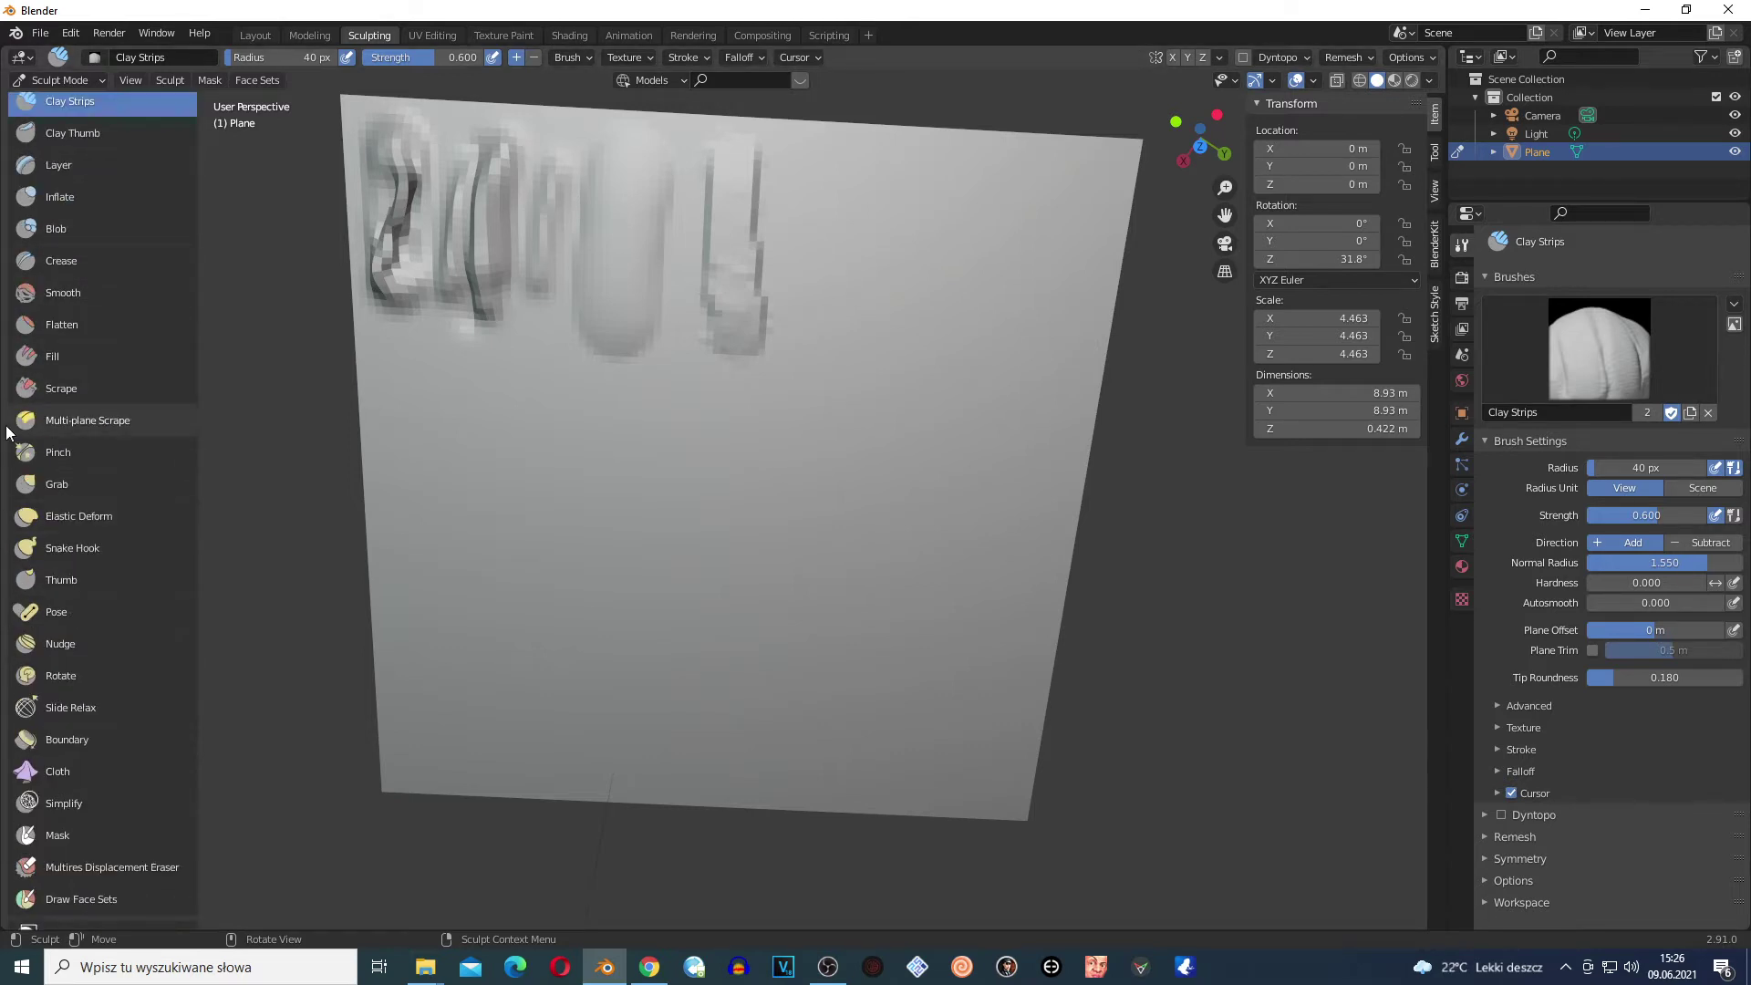
{"action": "scroll", "coordinate": [96, 557], "scroll_direction": "up", "scroll_amount": 3}
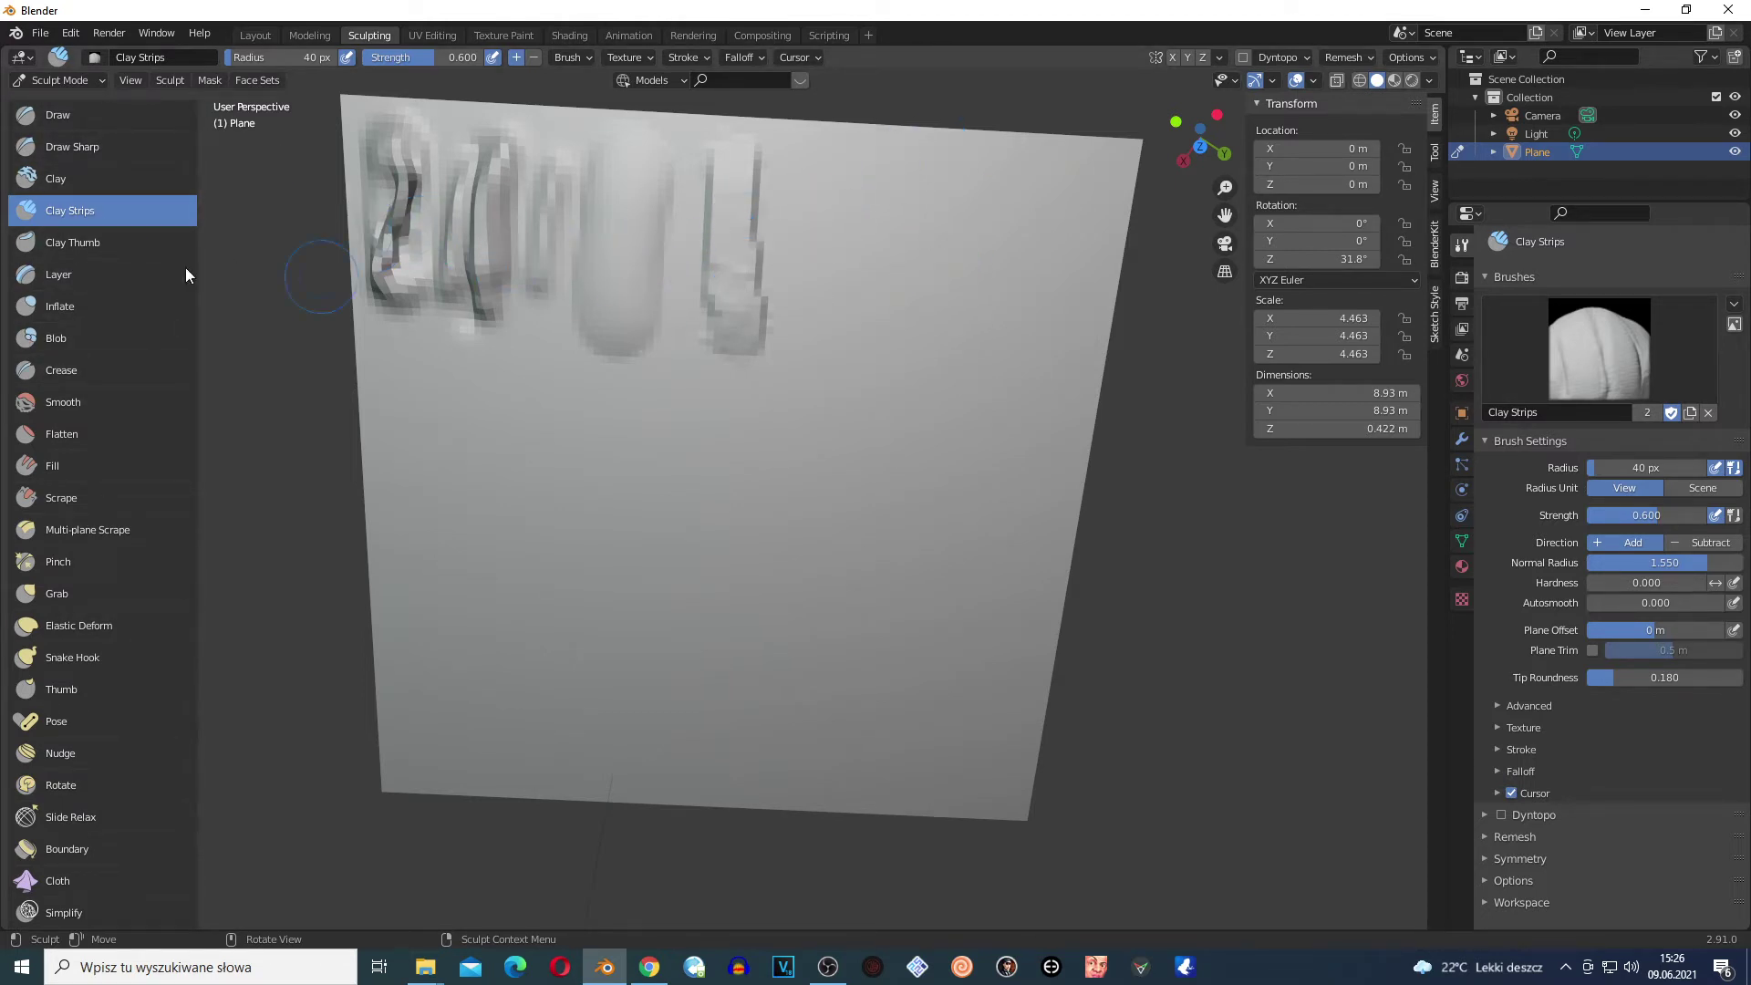
{"action": "mouse_move", "coordinate": [735, 176]}
{"action": "left_mouse_down"}
{"action": "mouse_move", "coordinate": [732, 310]}
{"action": "mouse_move", "coordinate": [745, 159]}
{"action": "mouse_move", "coordinate": [739, 297]}
{"action": "mouse_move", "coordinate": [740, 173]}
{"action": "left_mouse_up"}
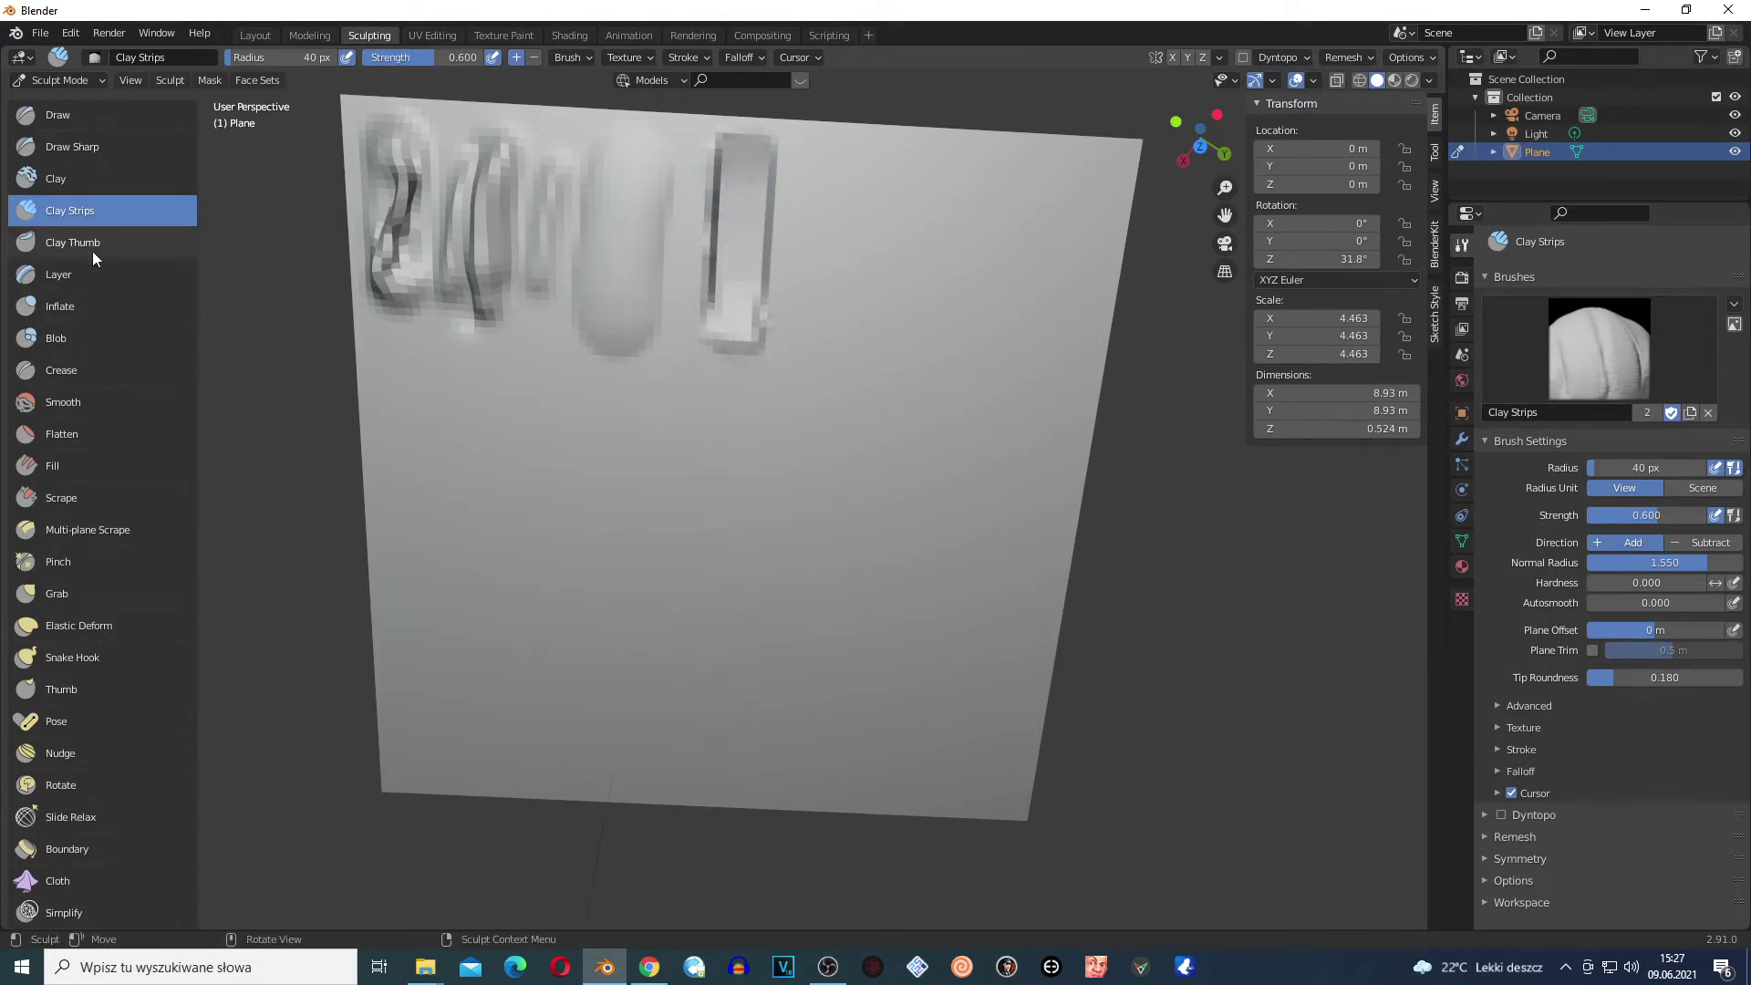
Sculpt a vertical band beside the clay strip with the Clay Thumb brush, add an inverted one next to it, and rework the bands
{"action": "left_click", "coordinate": [91, 251]}
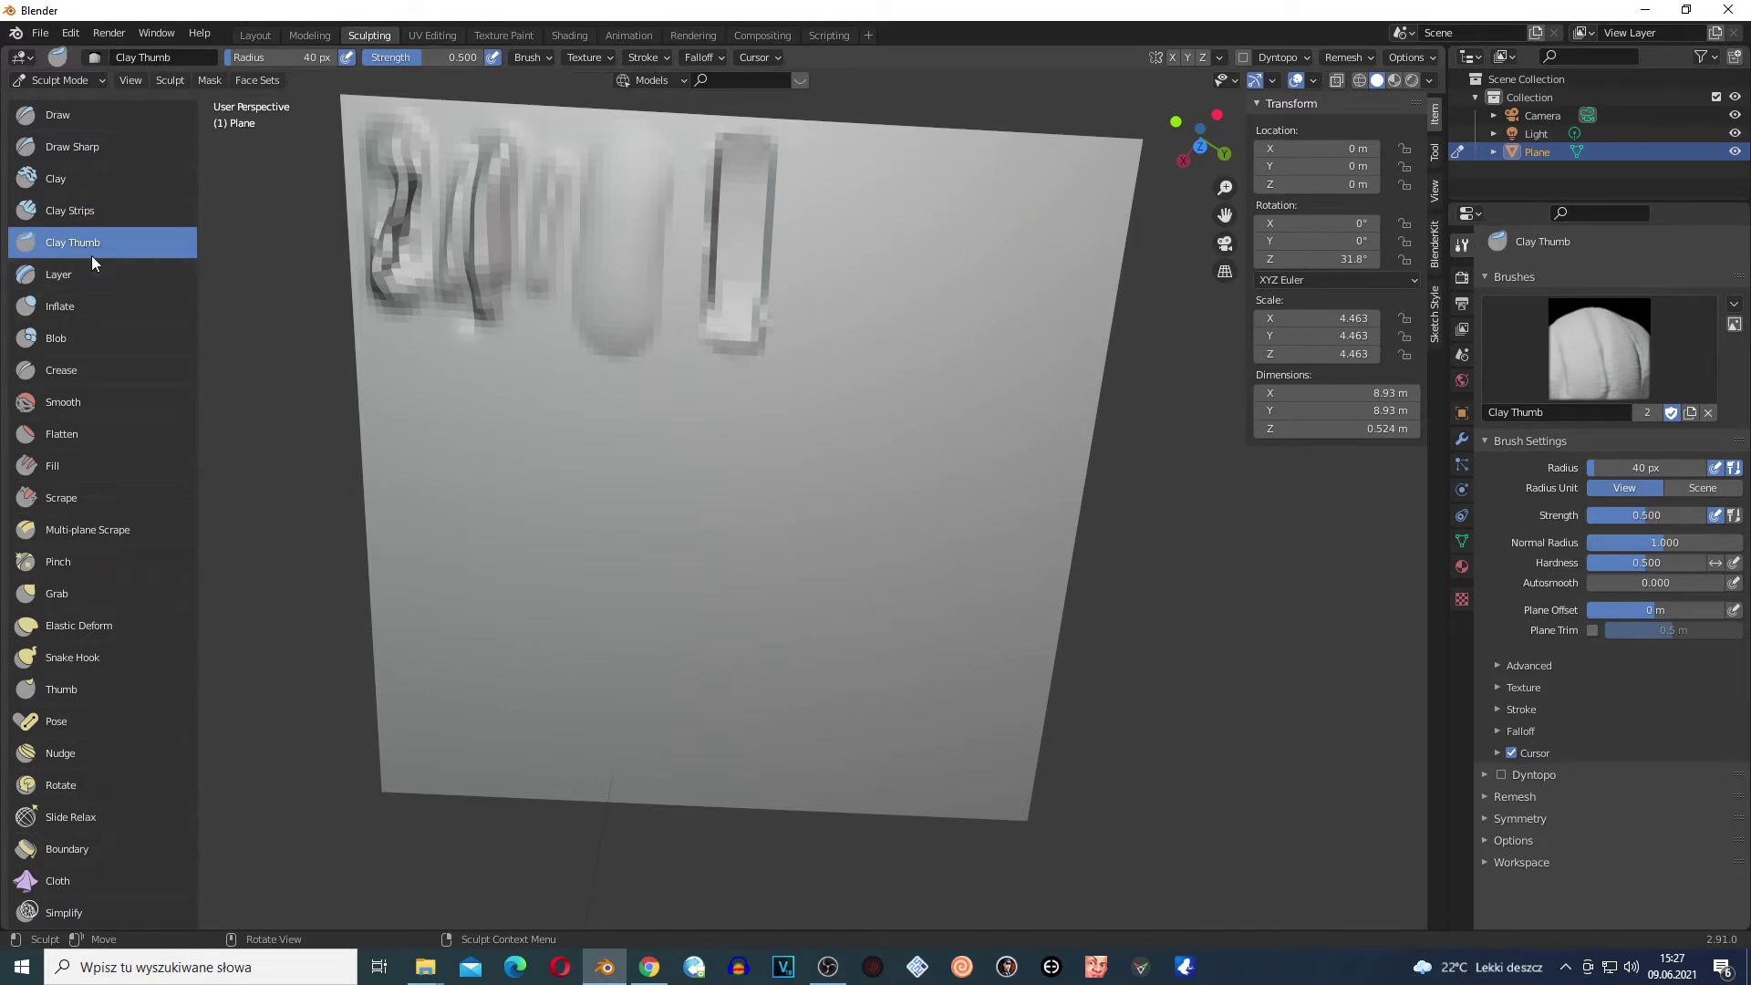
{"action": "mouse_move", "coordinate": [821, 164]}
{"action": "left_mouse_down"}
{"action": "mouse_move", "coordinate": [815, 340]}
{"action": "mouse_move", "coordinate": [837, 162]}
{"action": "mouse_move", "coordinate": [821, 312]}
{"action": "left_mouse_up"}
{"action": "scroll", "coordinate": [821, 313], "scroll_direction": "up", "scroll_amount": 4}
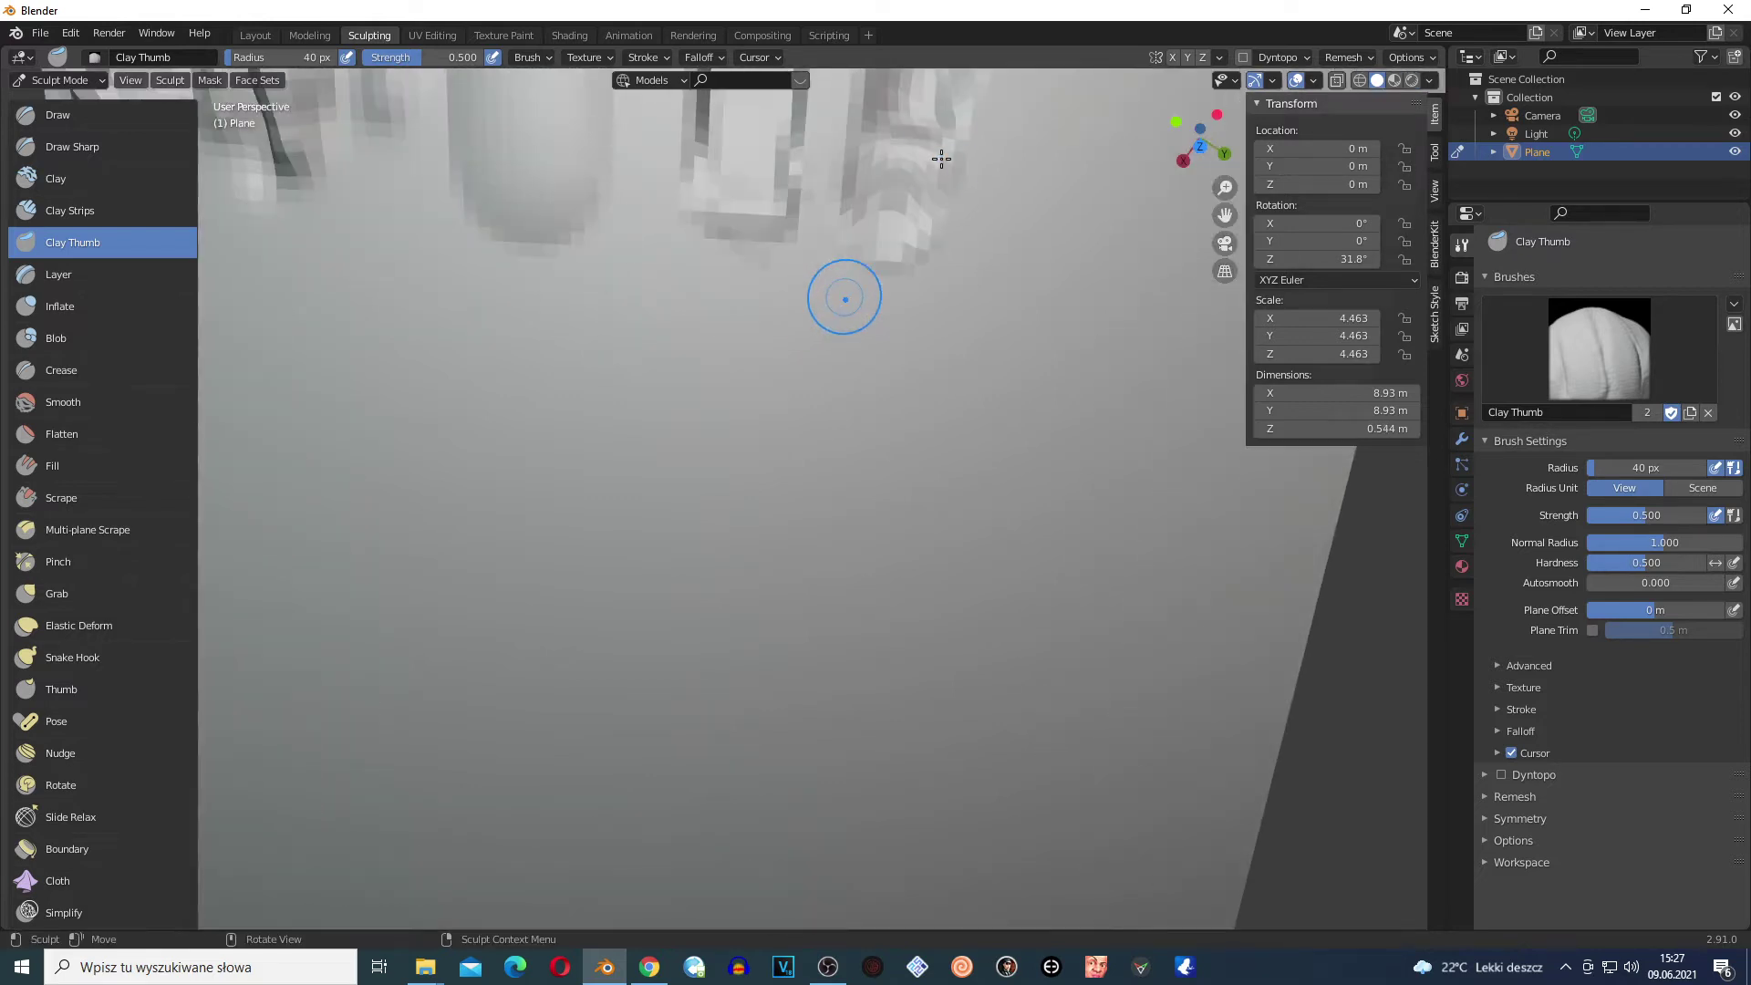
{"action": "scroll", "coordinate": [941, 159], "scroll_direction": "down", "scroll_amount": 4}
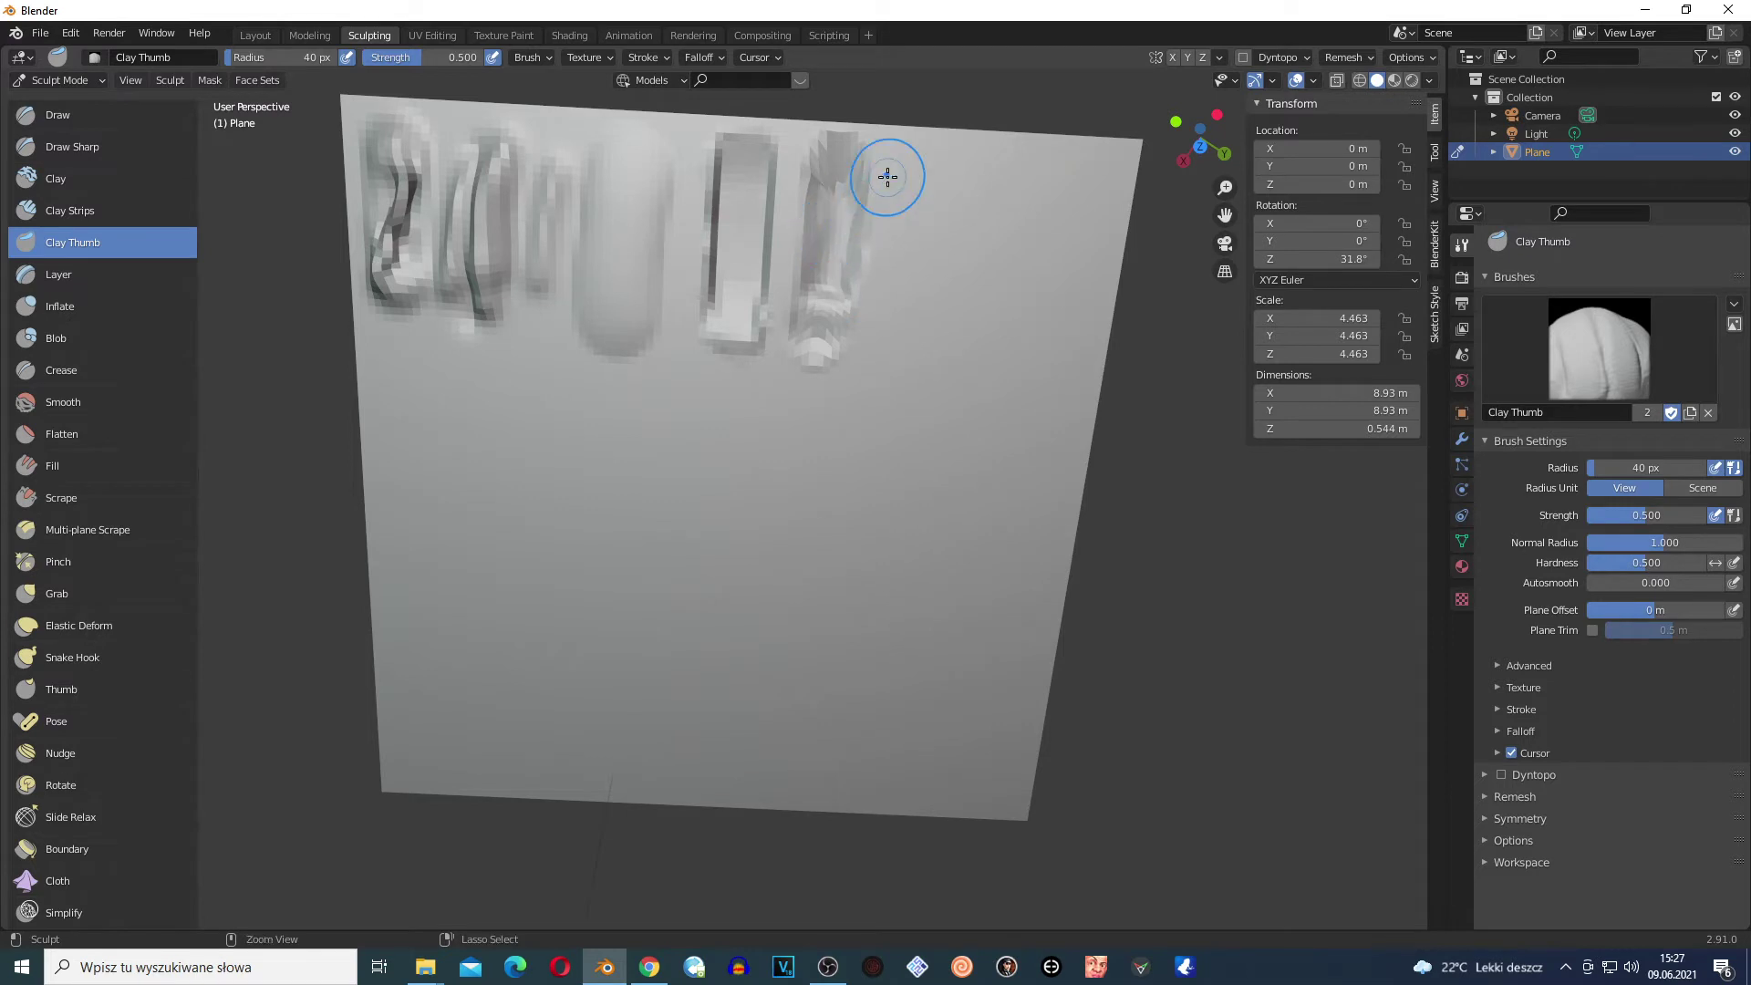
{"action": "mouse_move", "coordinate": [892, 169]}
{"action": "left_mouse_down"}
{"action": "mouse_move", "coordinate": [886, 331]}
{"action": "mouse_move", "coordinate": [906, 168]}
{"action": "left_mouse_up"}
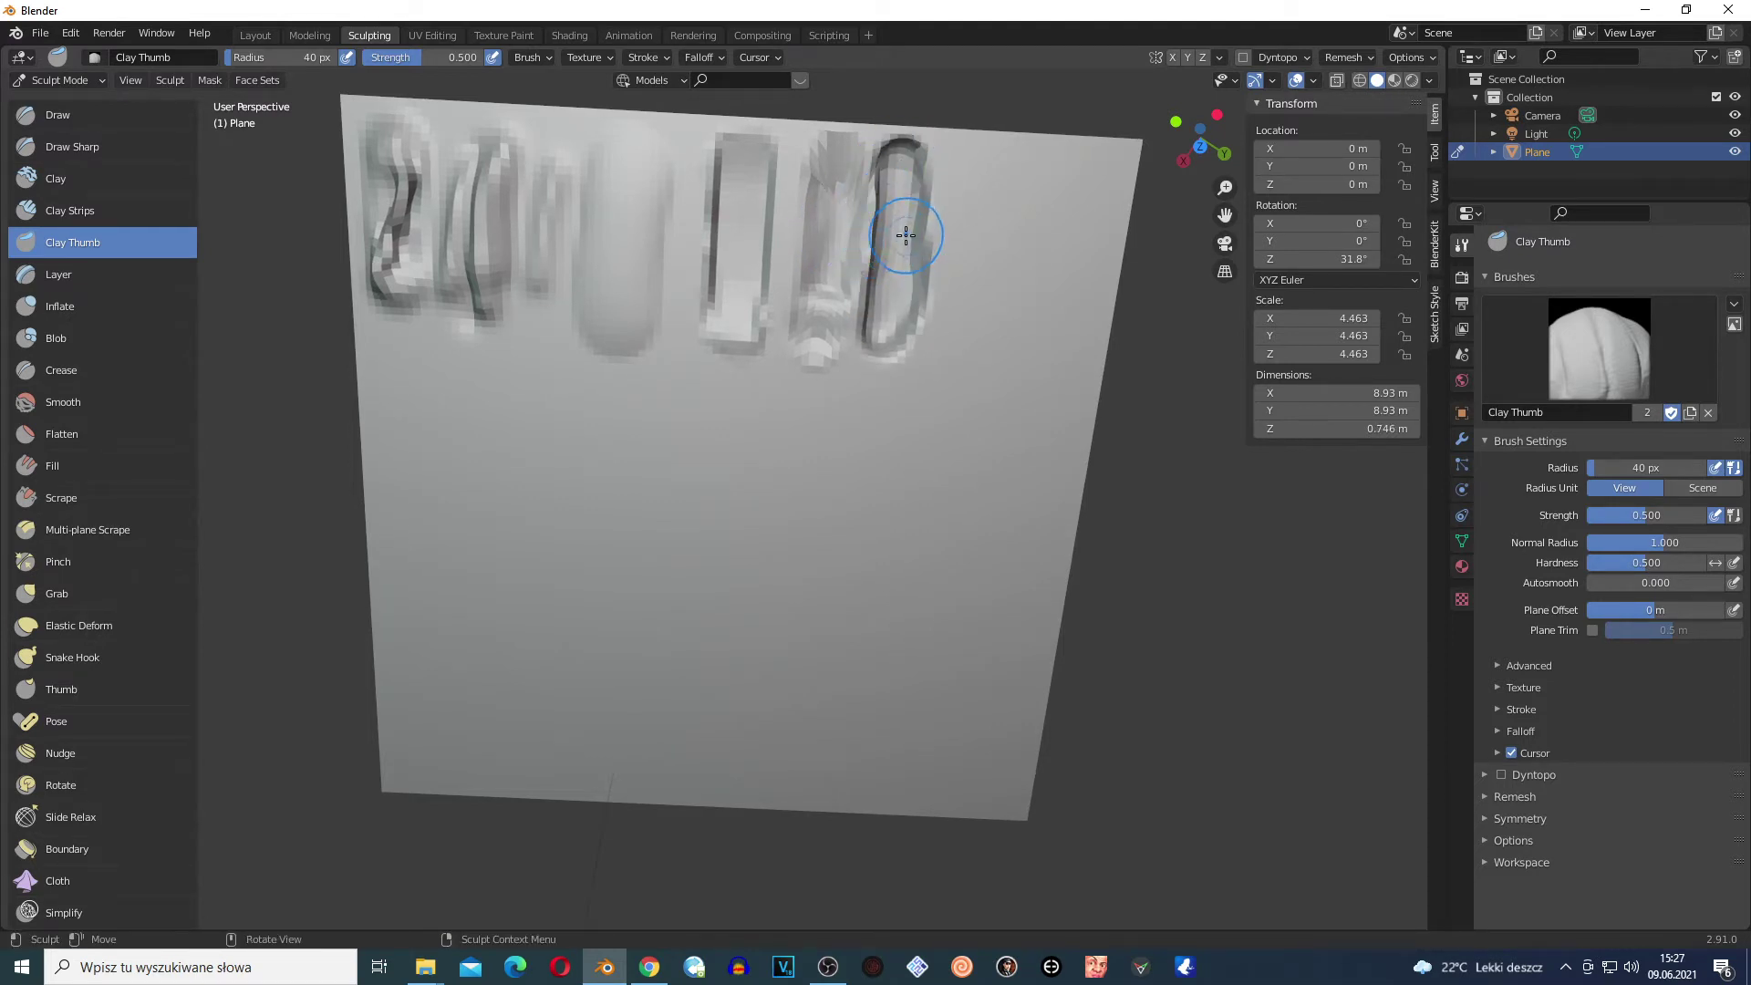
{"action": "mouse_move", "coordinate": [892, 240]}
{"action": "left_mouse_down"}
{"action": "mouse_move", "coordinate": [829, 222]}
{"action": "mouse_move", "coordinate": [832, 285]}
{"action": "mouse_move", "coordinate": [839, 185]}
{"action": "left_mouse_up"}
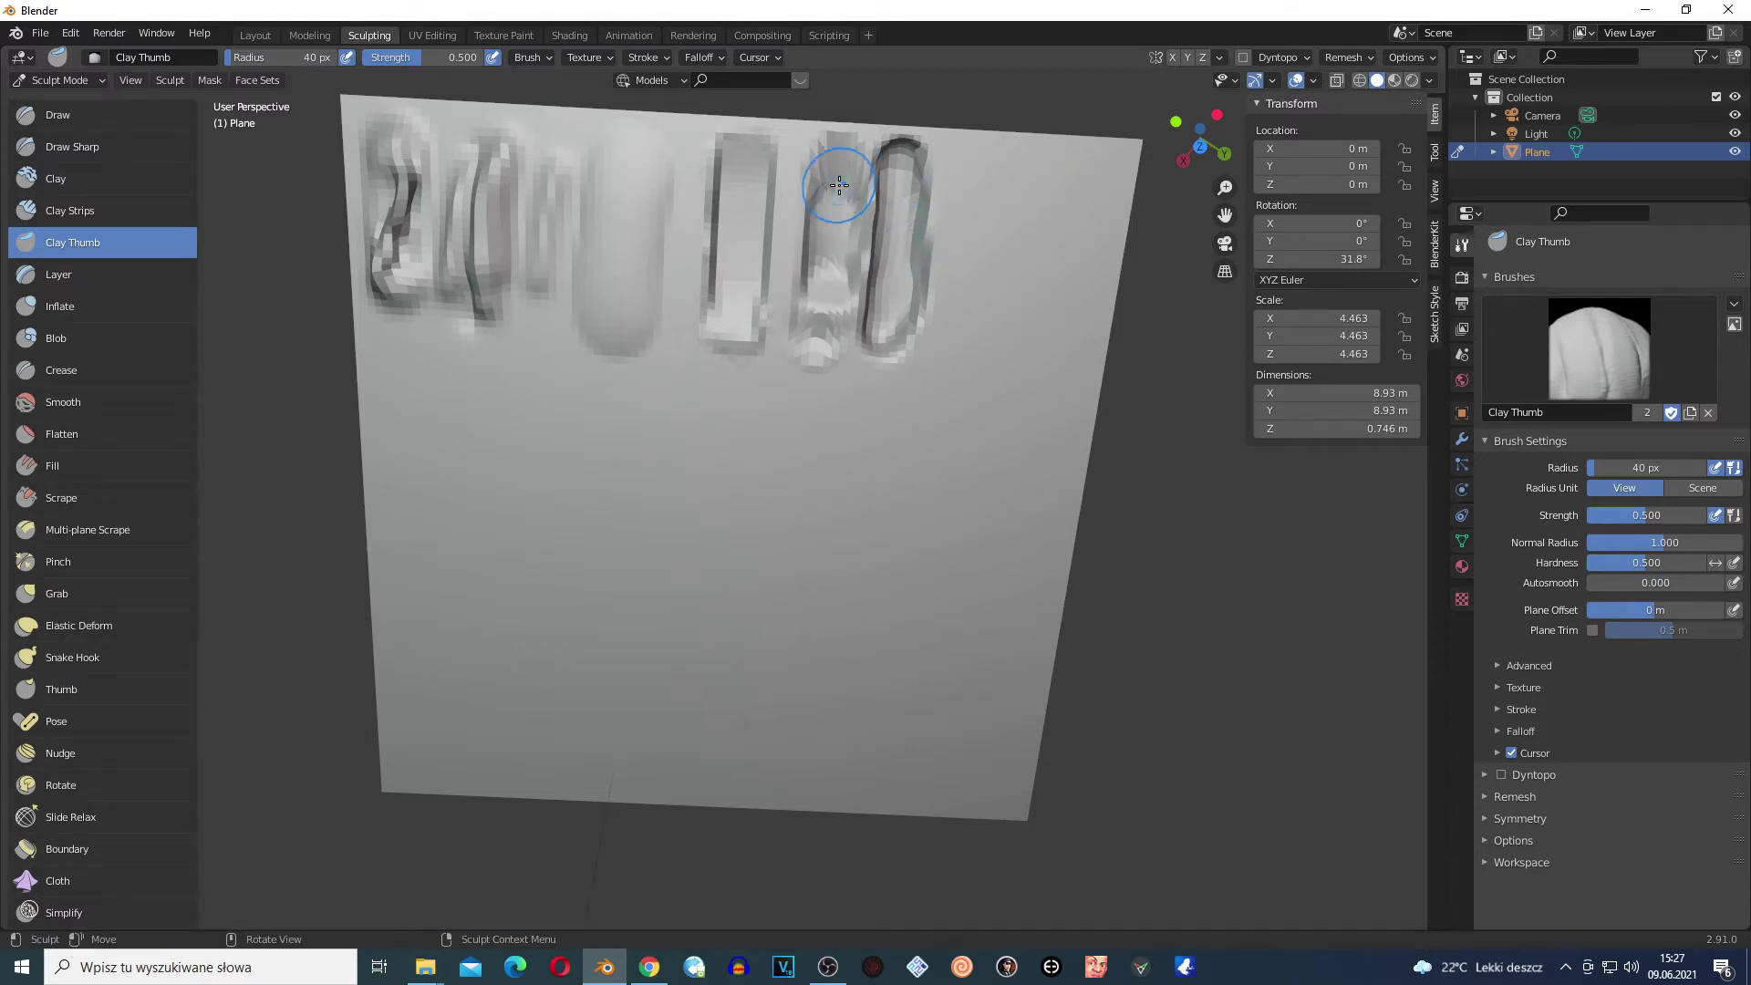
Start a second row near the plane's left edge with a vertical Layer brush band, and rework it with an inverted stroke
{"action": "left_click", "coordinate": [68, 277]}
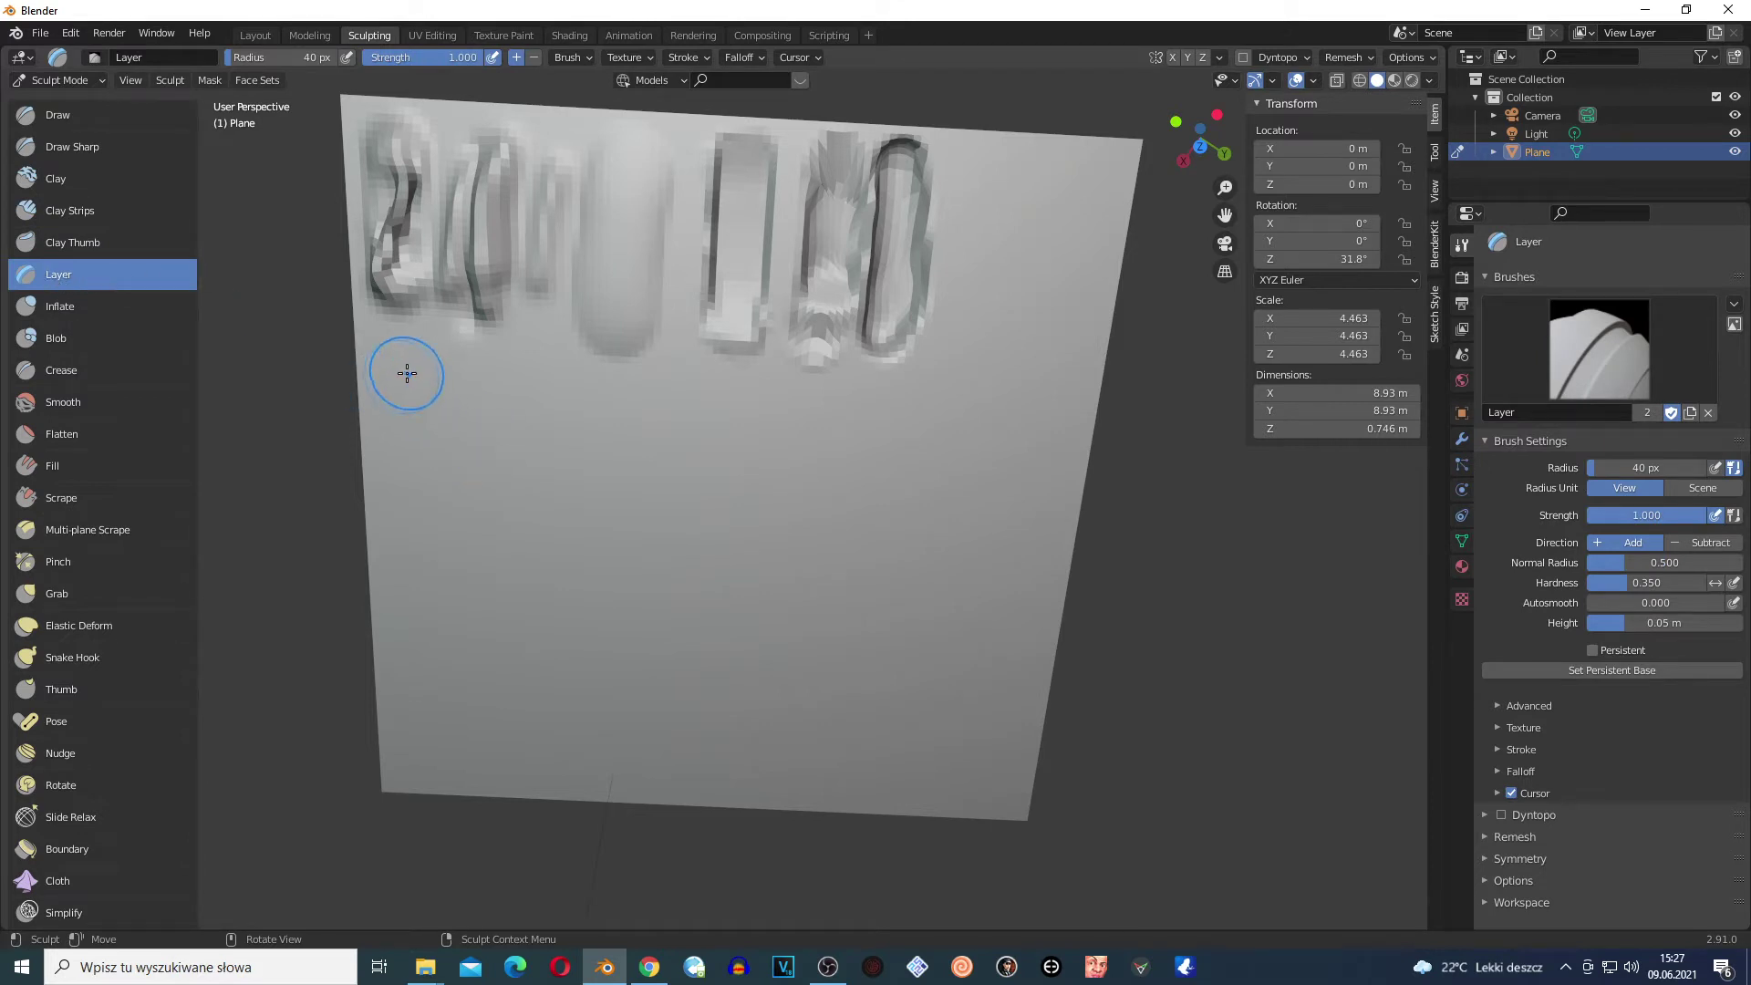
{"action": "left_click_drag", "start_coordinate": [407, 371], "coordinate": [405, 529]}
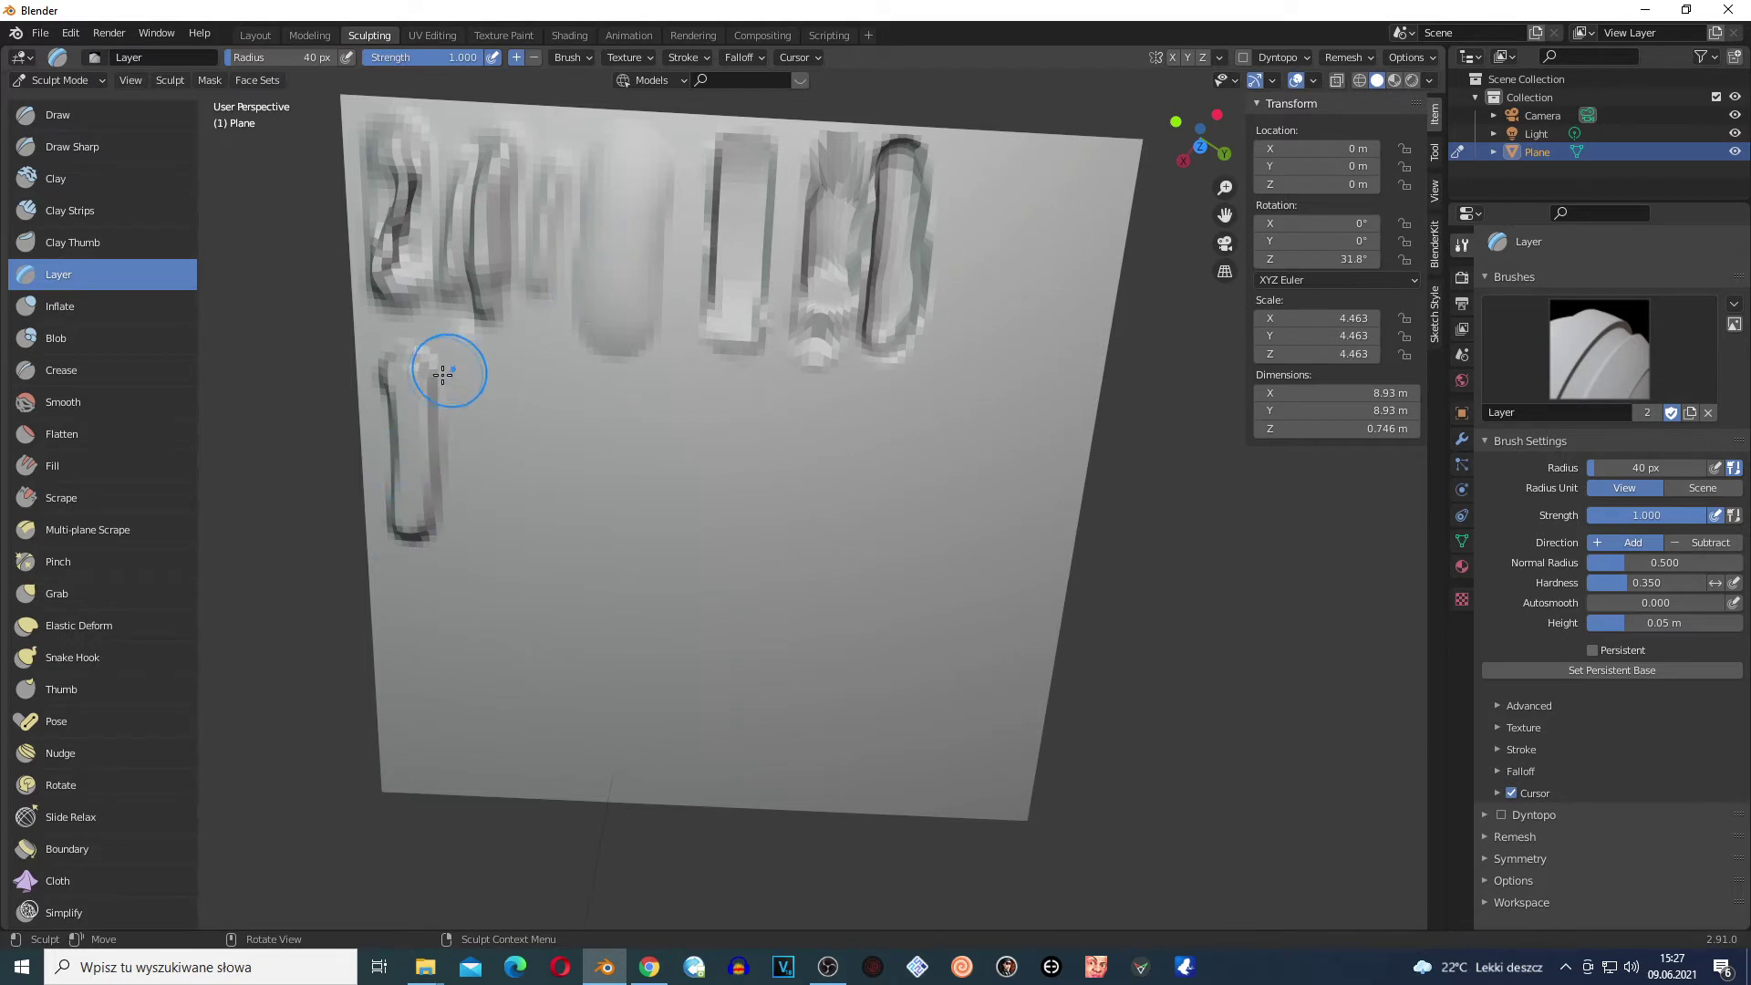
{"action": "scroll", "coordinate": [428, 401], "scroll_direction": "up", "scroll_amount": 5}
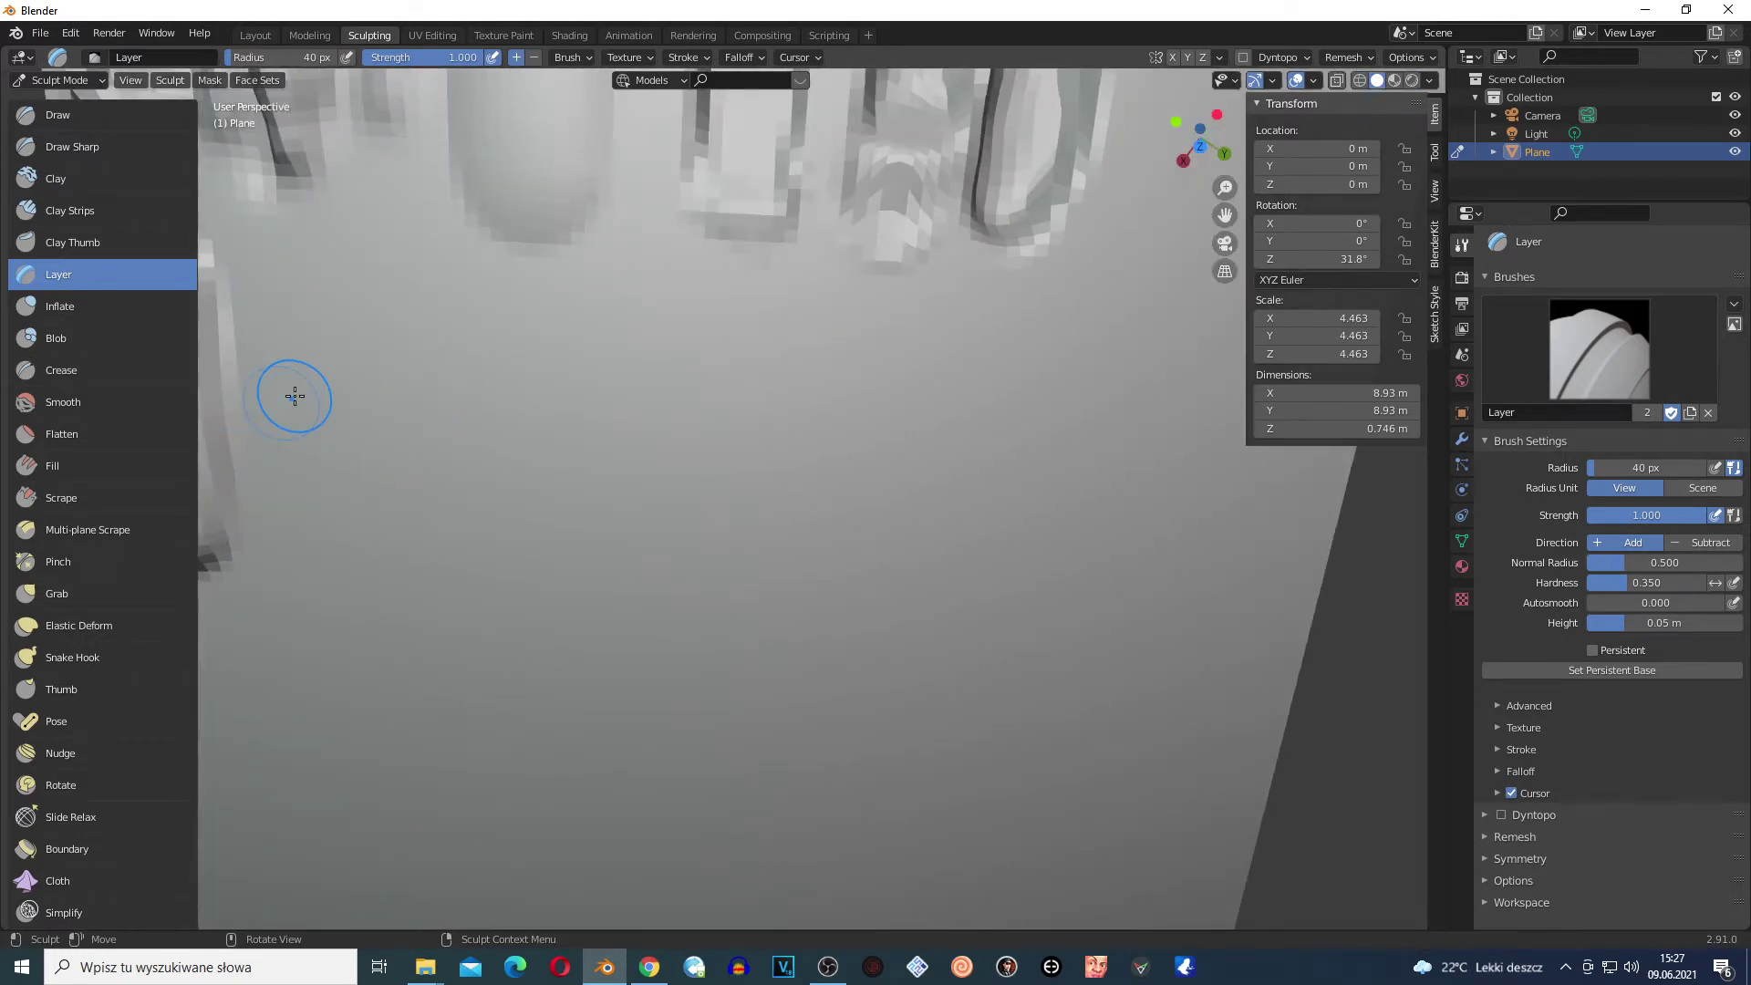
{"action": "scroll", "coordinate": [295, 396], "scroll_direction": "down", "scroll_amount": 1}
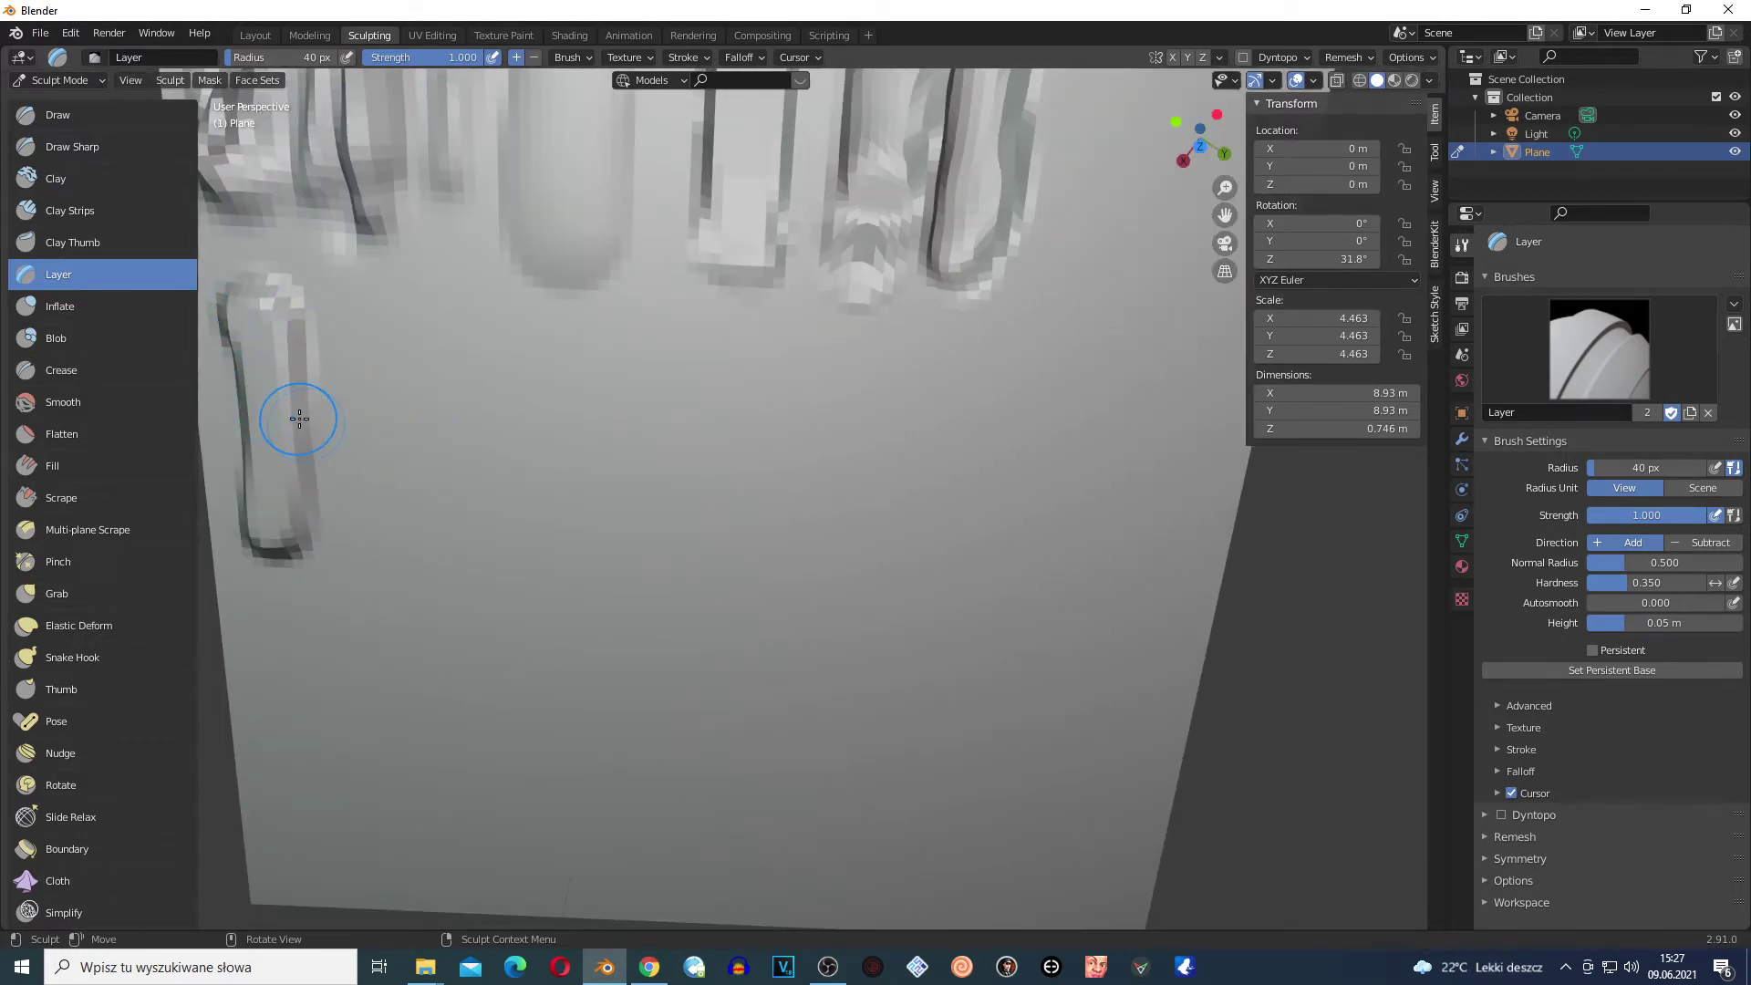
{"action": "scroll", "coordinate": [288, 420], "scroll_direction": "down", "scroll_amount": 1}
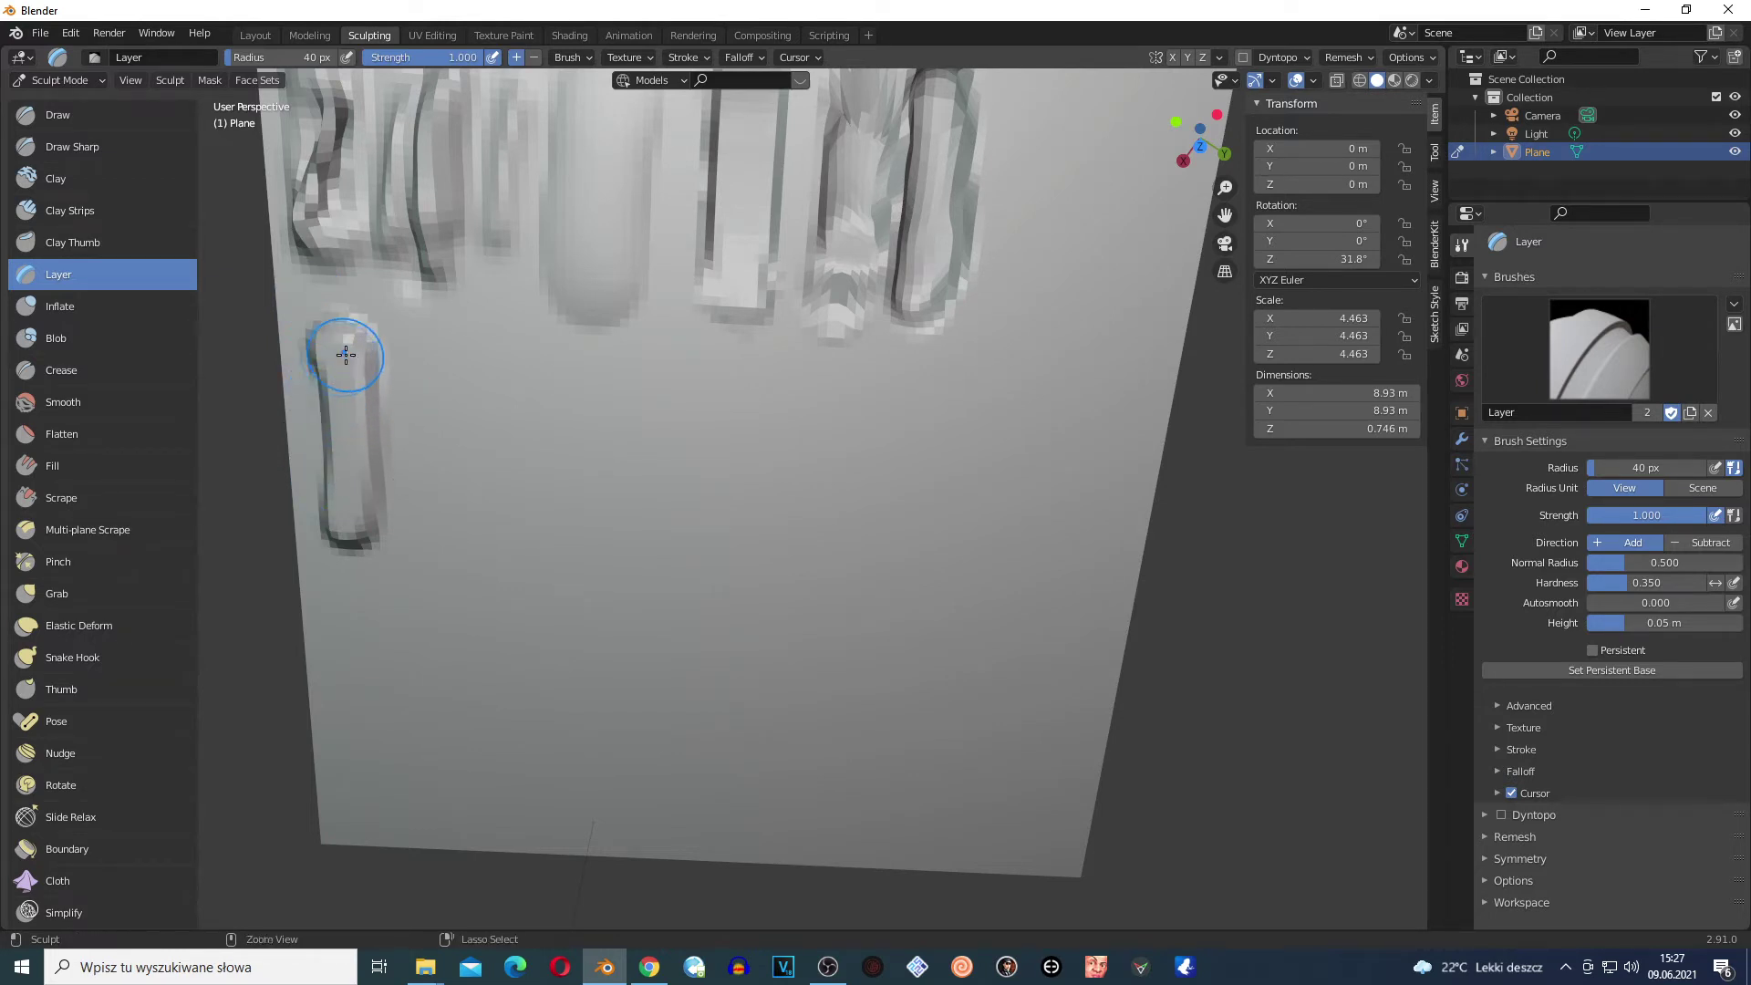
{"action": "mouse_move", "coordinate": [350, 346]}
{"action": "left_mouse_down"}
{"action": "mouse_move", "coordinate": [347, 518]}
{"action": "mouse_move", "coordinate": [352, 434]}
{"action": "mouse_move", "coordinate": [352, 510]}
{"action": "left_mouse_up"}
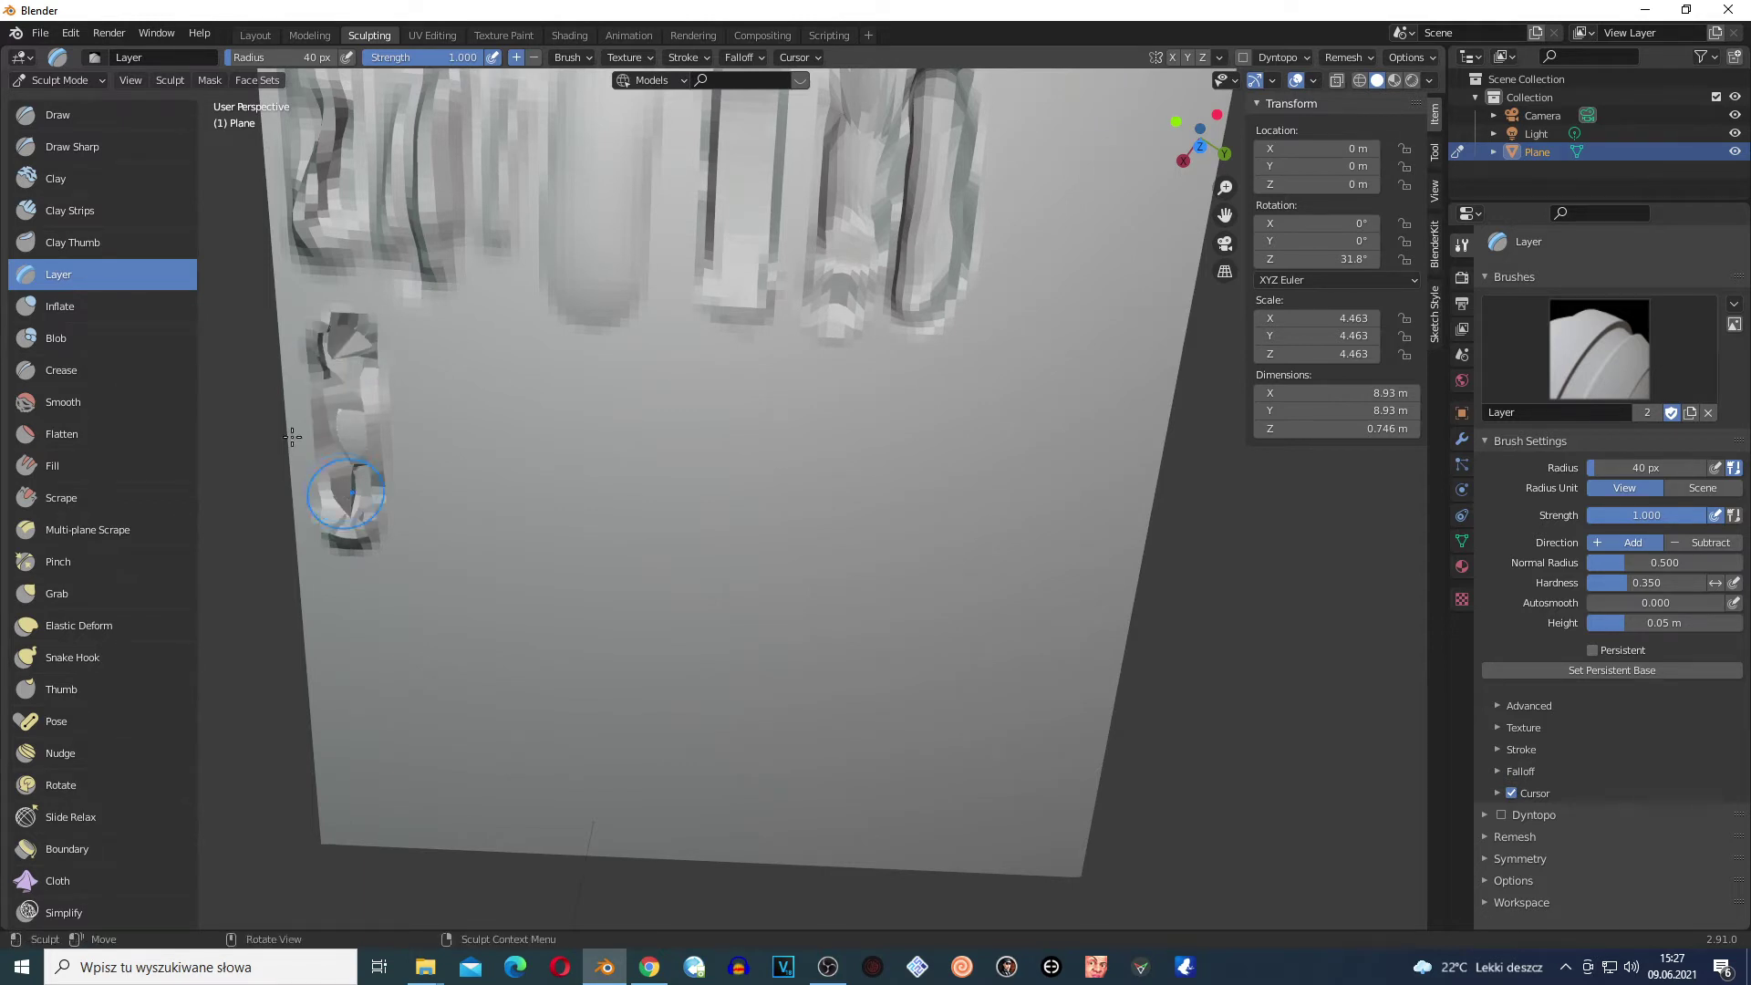
Build up a vertical band beside the Layer sample with repeated strokes of the Inflate brush
{"action": "left_click", "coordinate": [102, 308]}
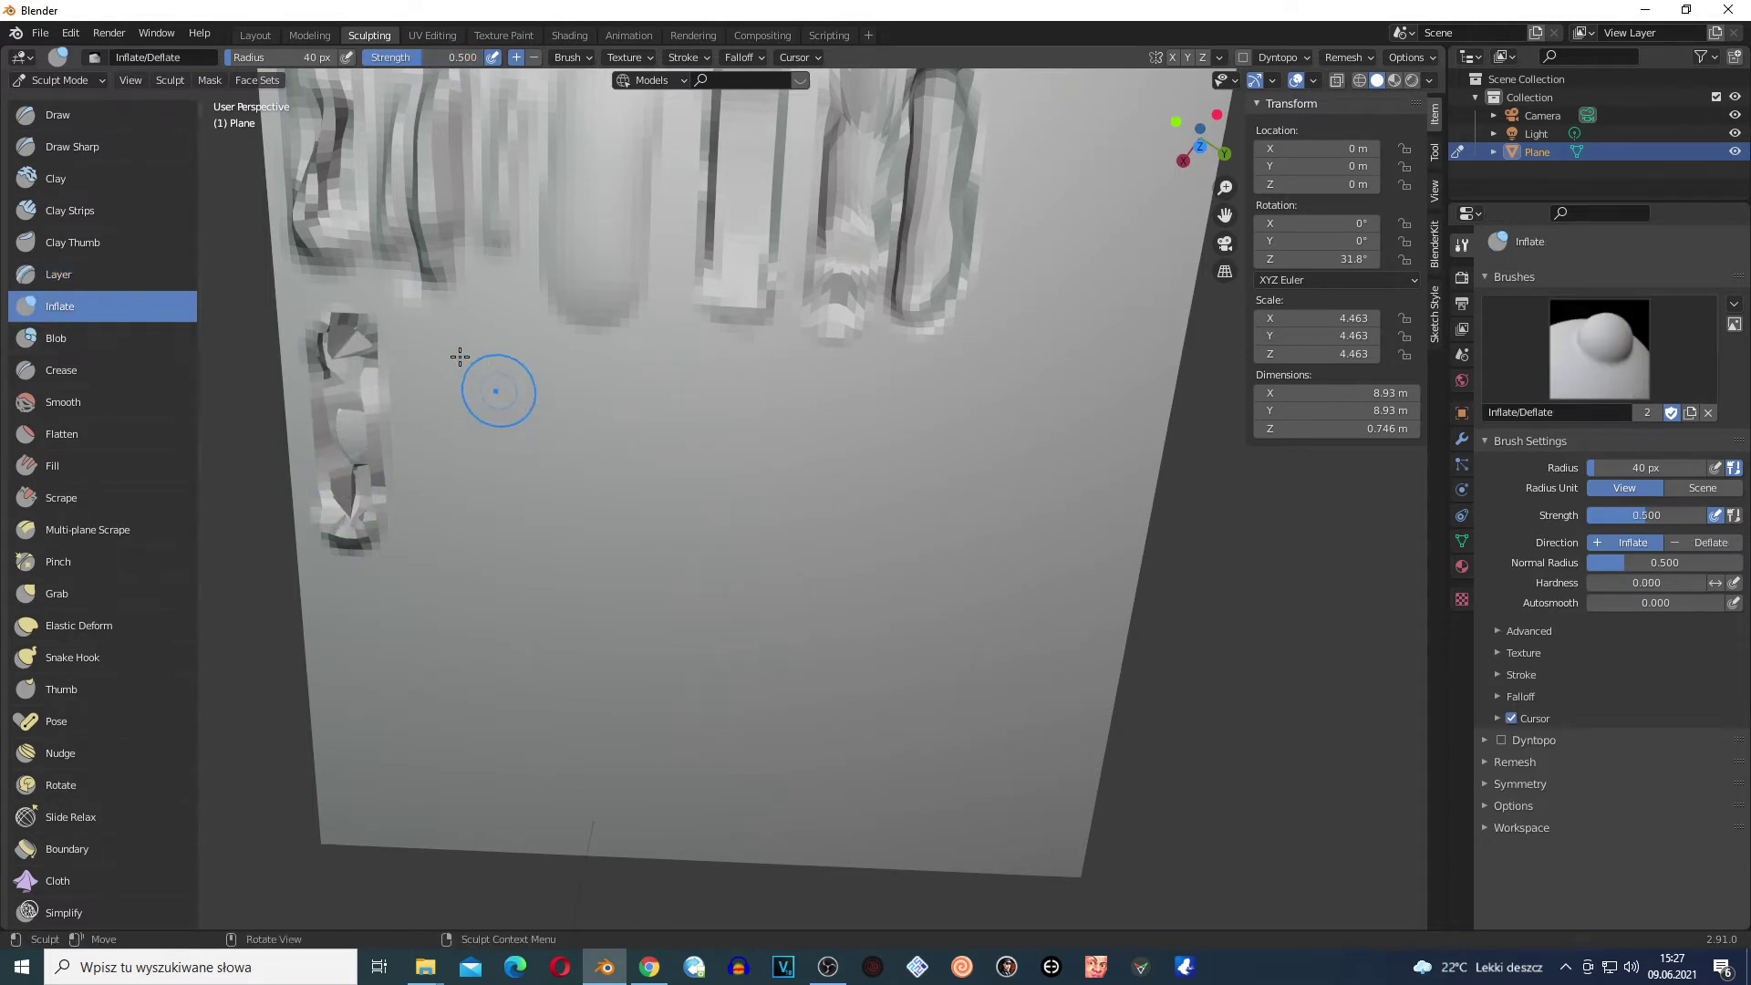
{"action": "left_click_drag", "start_coordinate": [498, 391], "coordinate": [448, 343]}
{"action": "left_click_drag", "start_coordinate": [447, 410], "coordinate": [446, 352]}
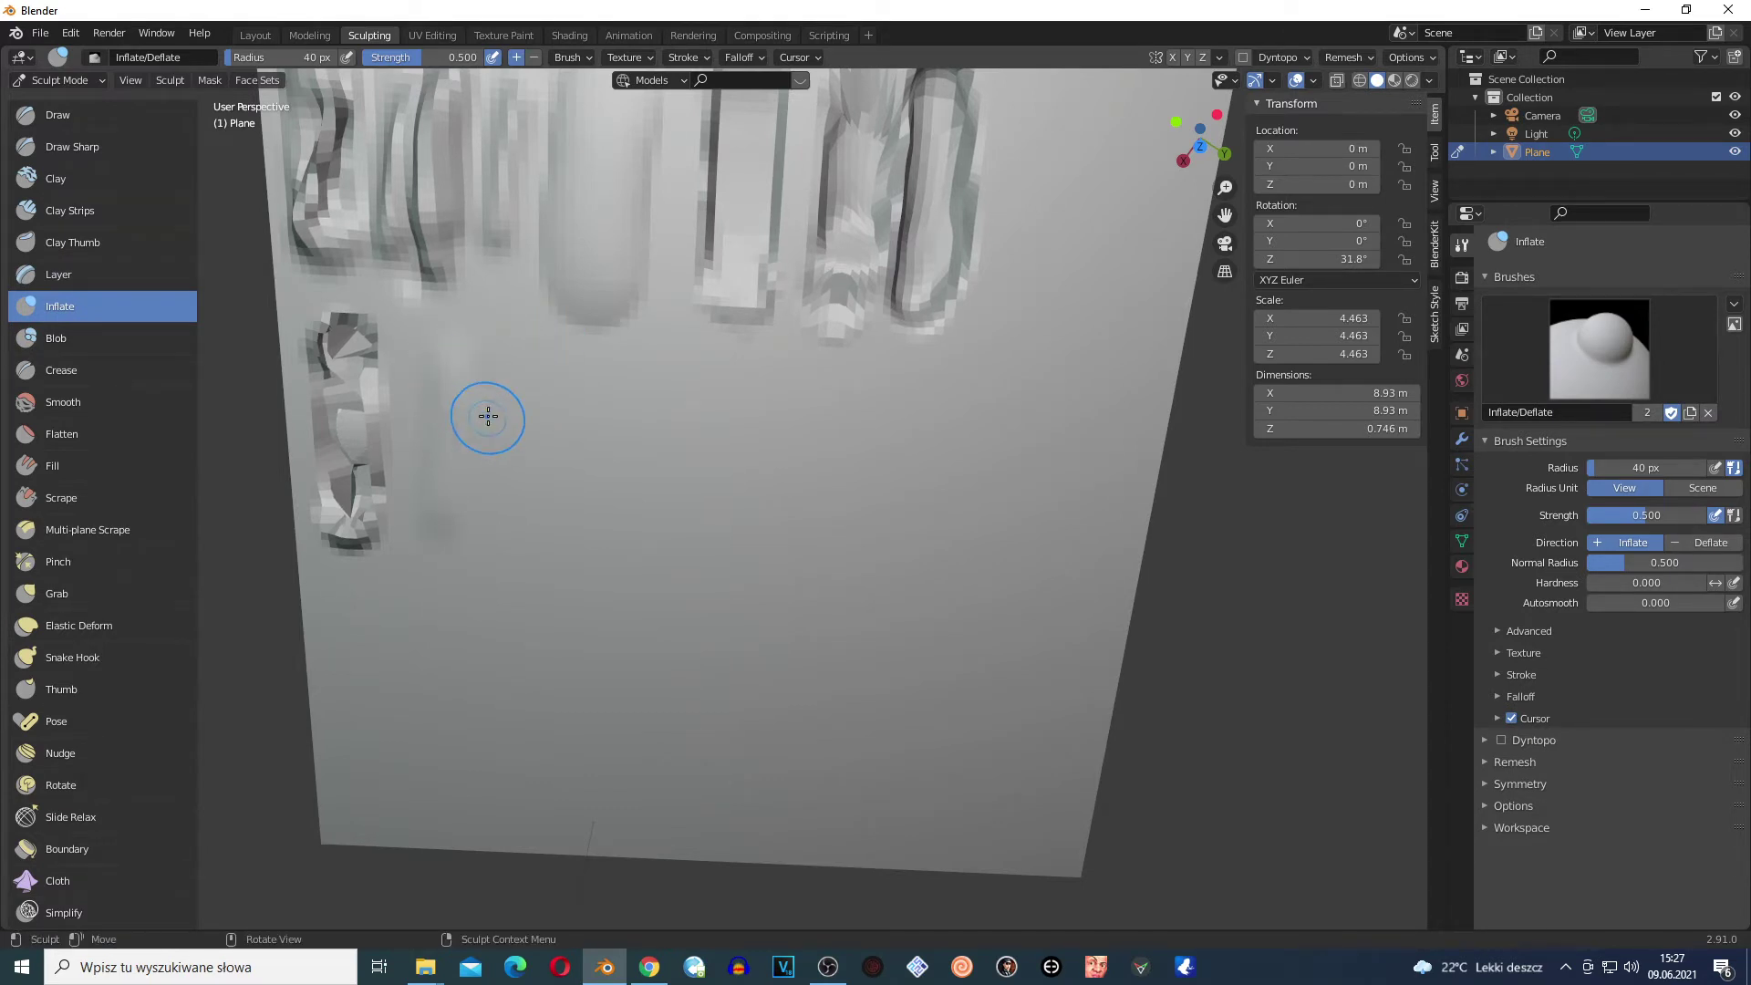
{"action": "scroll", "coordinate": [474, 411], "scroll_direction": "up", "scroll_amount": 1}
{"action": "scroll", "coordinate": [424, 410], "scroll_direction": "up", "scroll_amount": 1}
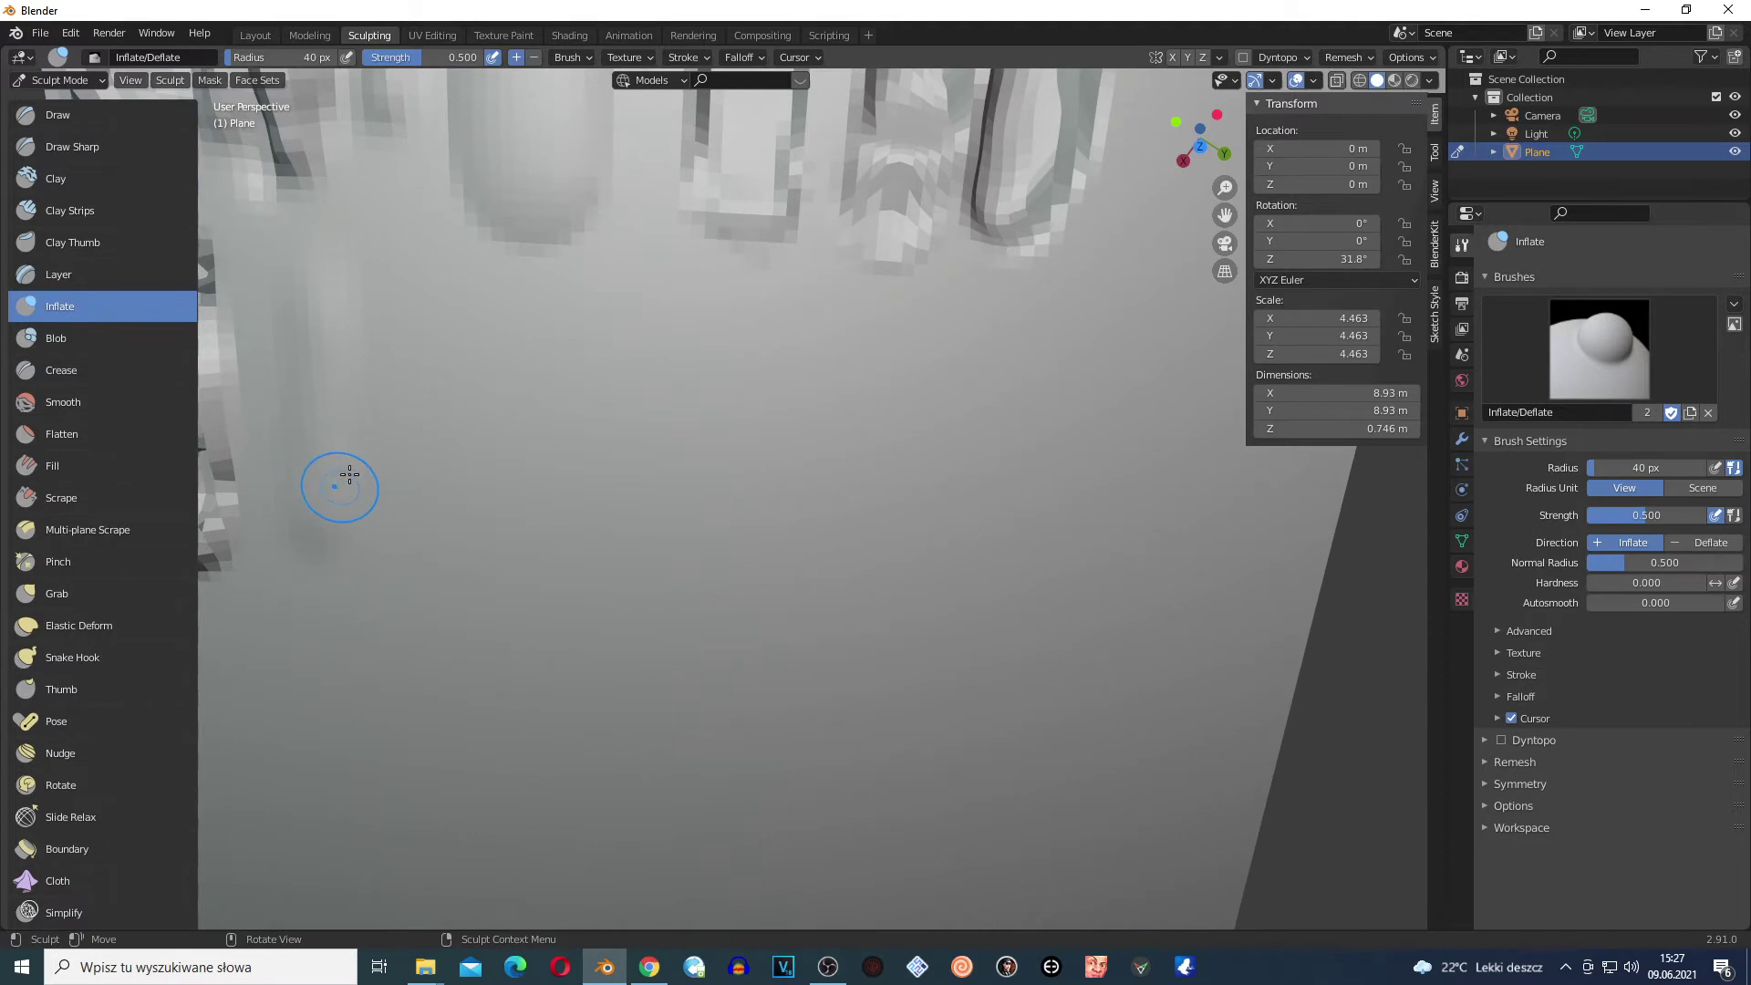
{"action": "scroll", "coordinate": [349, 474], "scroll_direction": "down", "scroll_amount": 2}
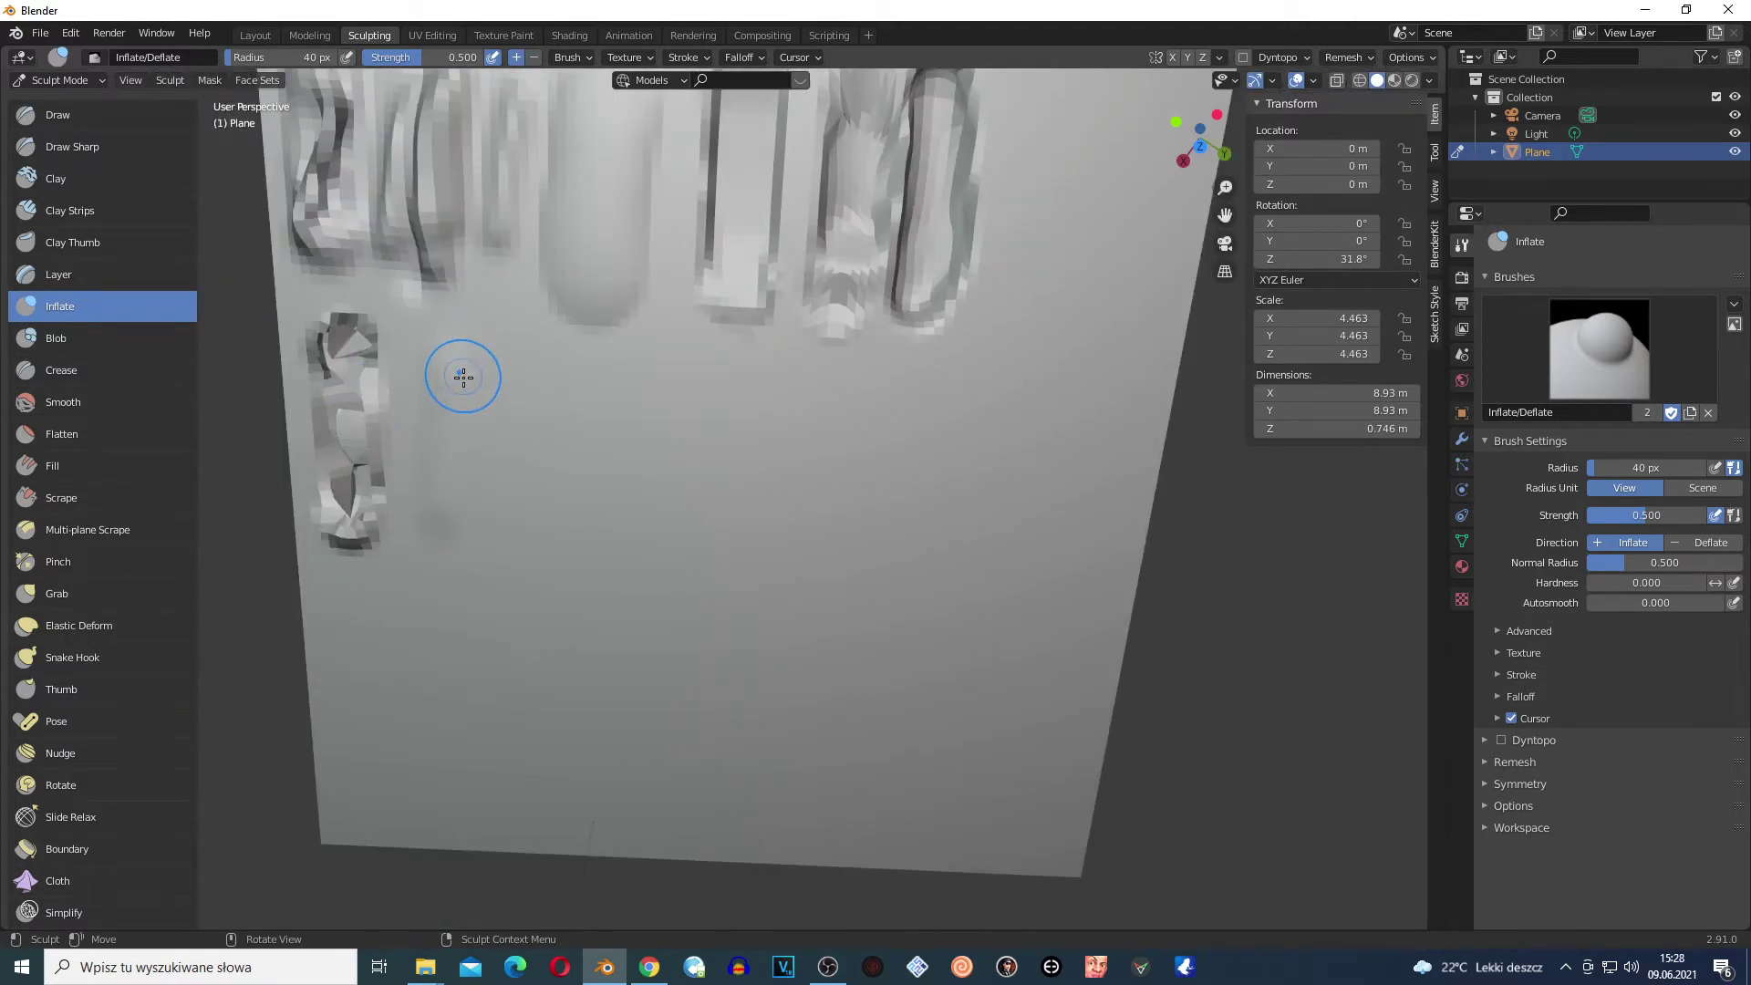
{"action": "scroll", "coordinate": [461, 375], "scroll_direction": "up", "scroll_amount": 1}
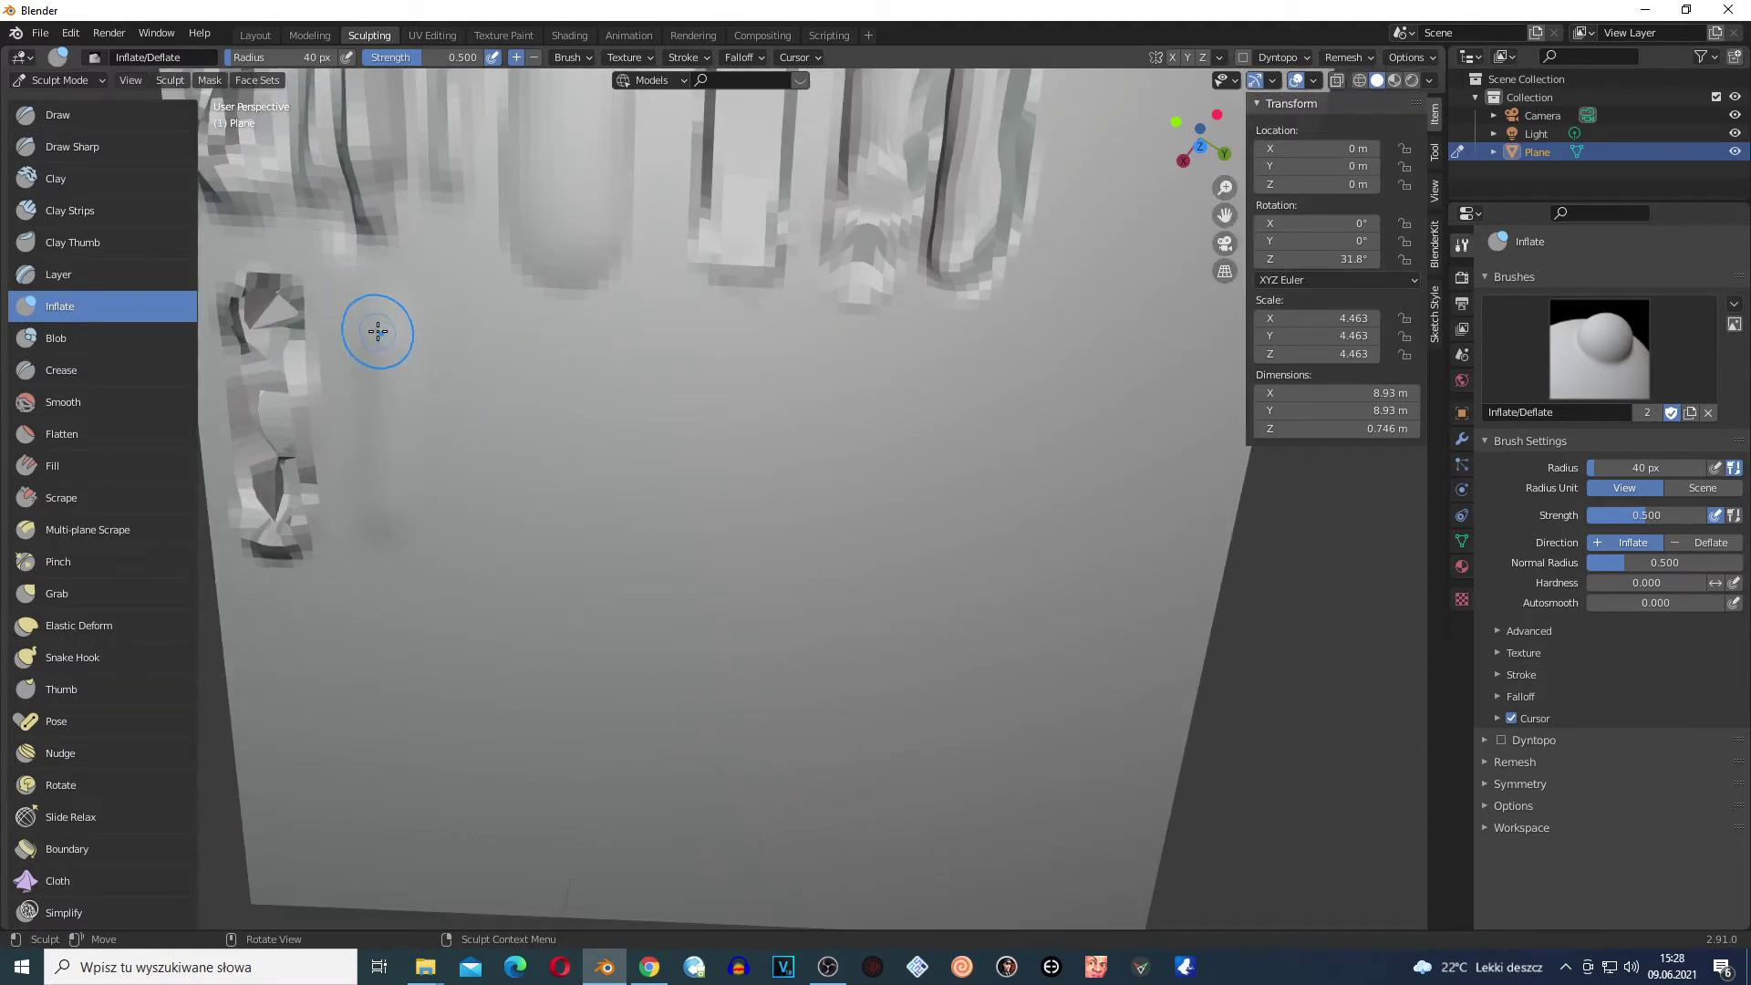
{"action": "left_click_drag", "start_coordinate": [394, 324], "coordinate": [379, 294]}
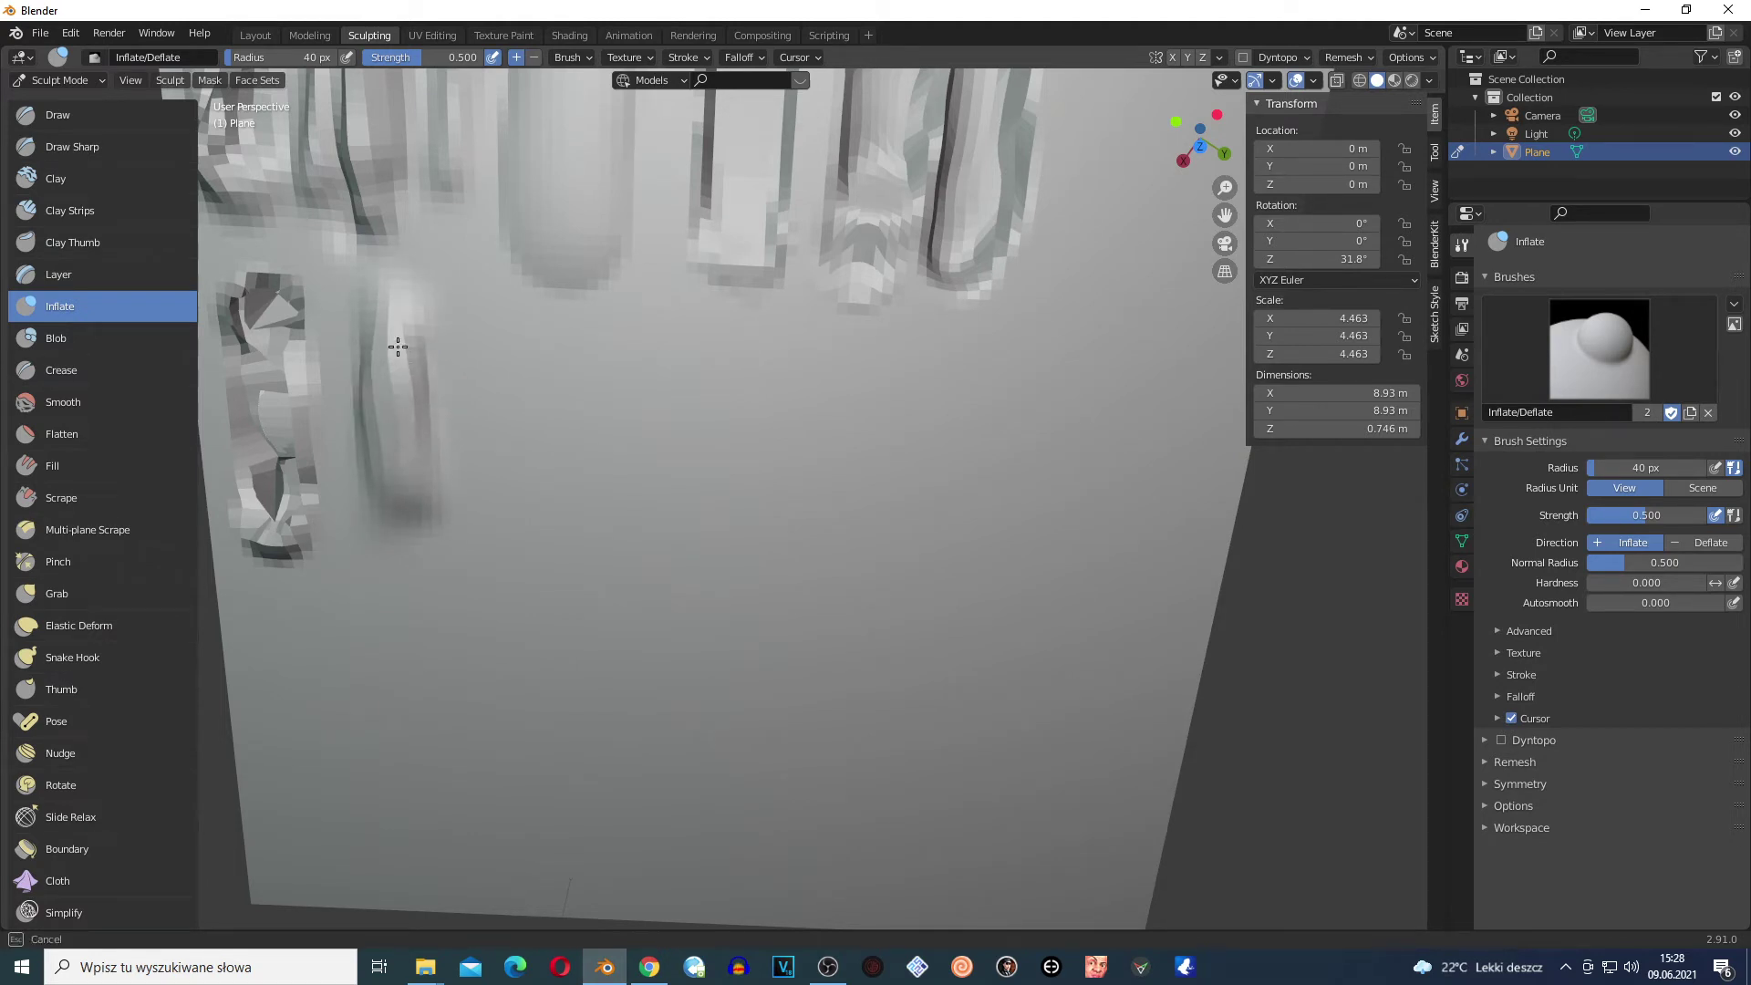
{"action": "mouse_move", "coordinate": [398, 347]}
{"action": "left_mouse_down"}
{"action": "mouse_move", "coordinate": [380, 326]}
{"action": "mouse_move", "coordinate": [373, 344]}
{"action": "left_mouse_up"}
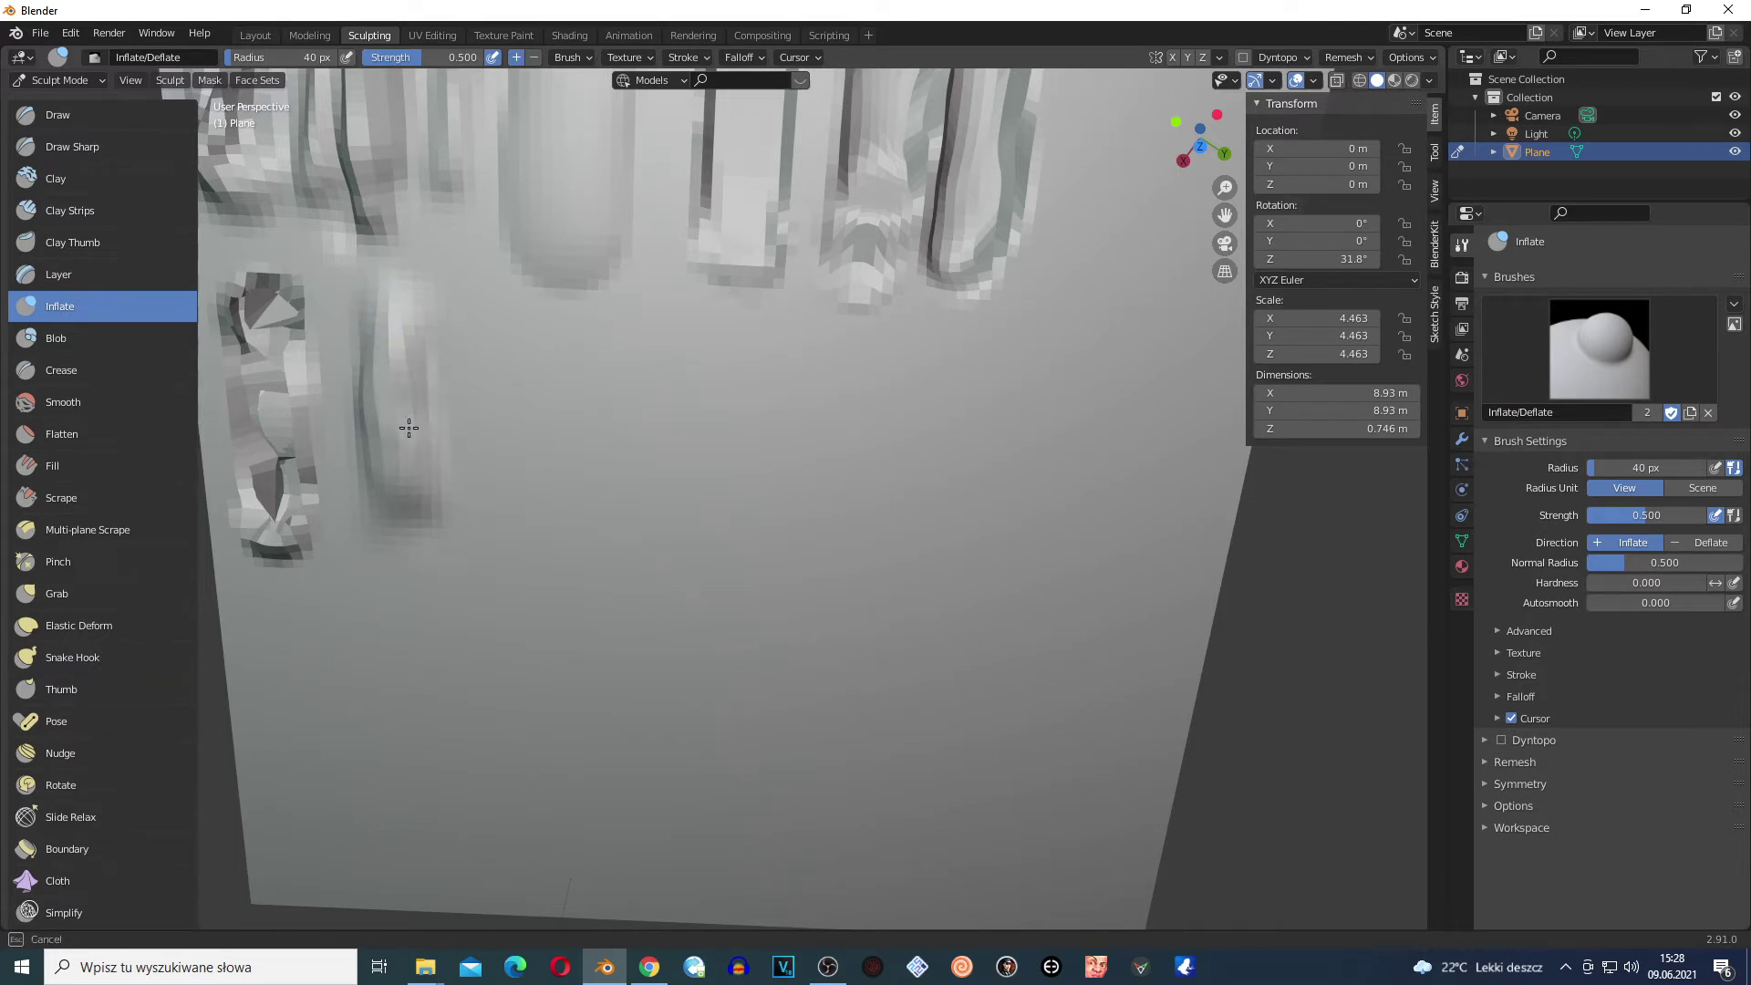
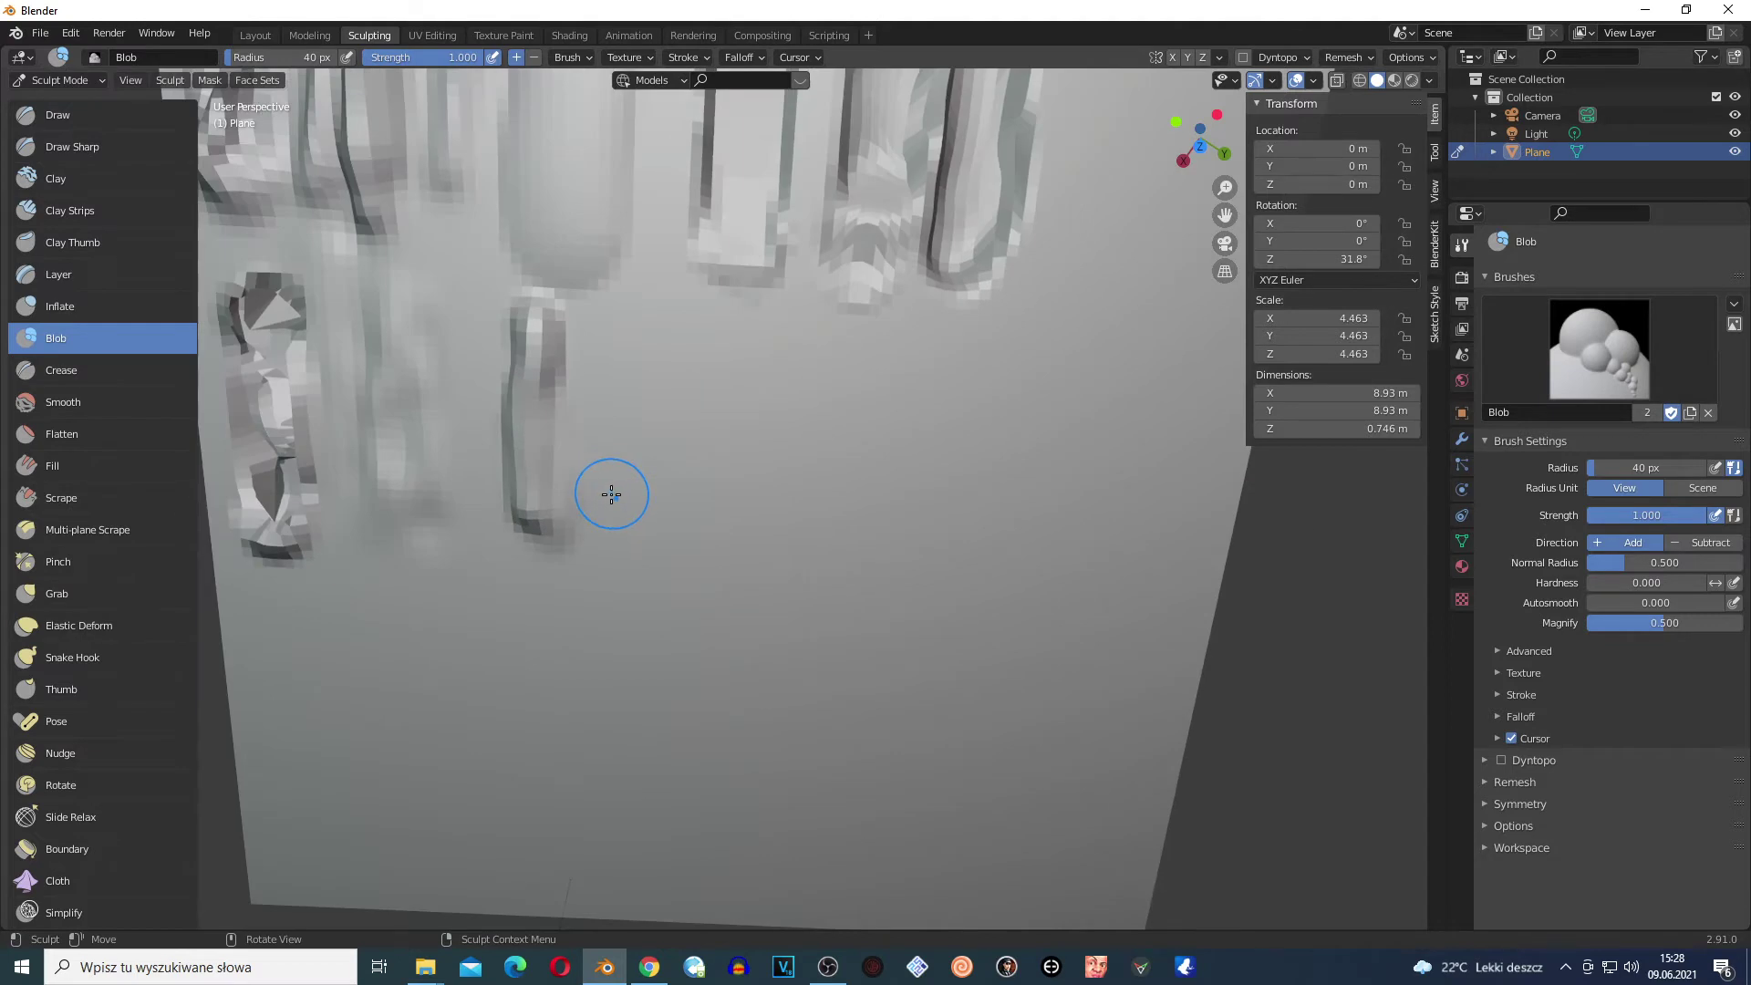
Go over the Blob band in the second row again with the Blob brush to swell it wider
{"action": "scroll", "coordinate": [544, 461], "scroll_direction": "down", "scroll_amount": 2}
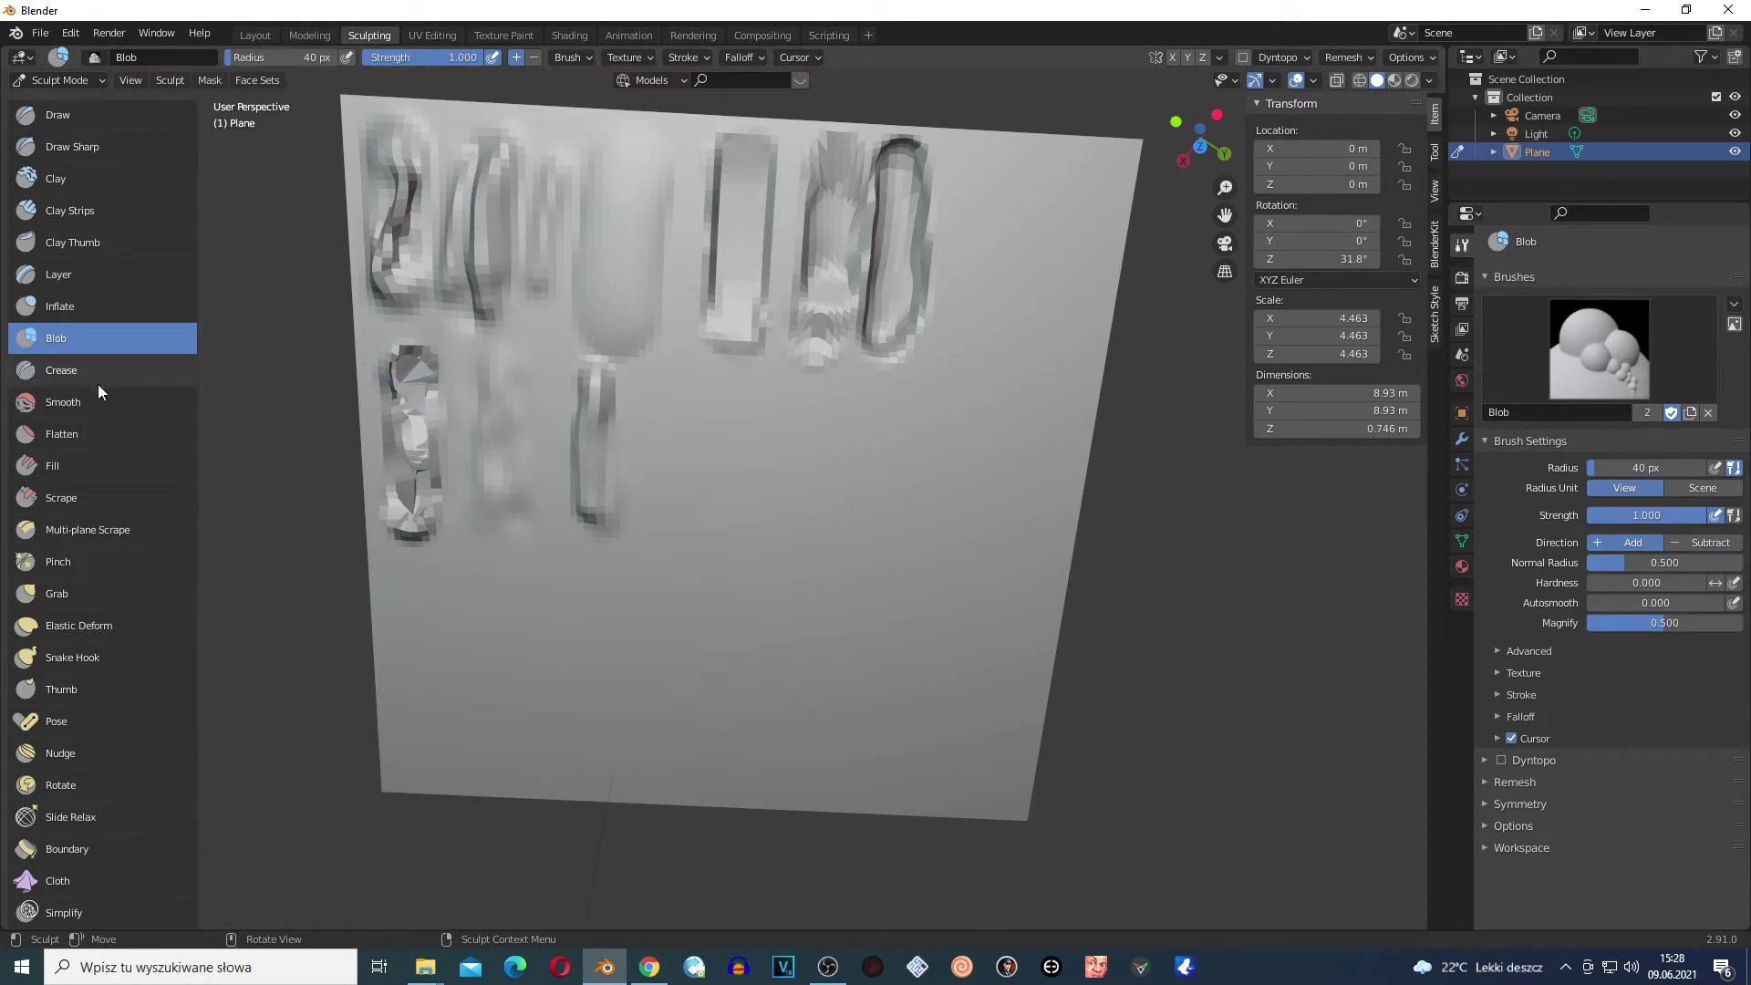
{"action": "mouse_move", "coordinate": [594, 381]}
{"action": "left_mouse_down"}
{"action": "mouse_move", "coordinate": [586, 504]}
{"action": "mouse_move", "coordinate": [592, 390]}
{"action": "mouse_move", "coordinate": [598, 474]}
{"action": "left_mouse_up"}
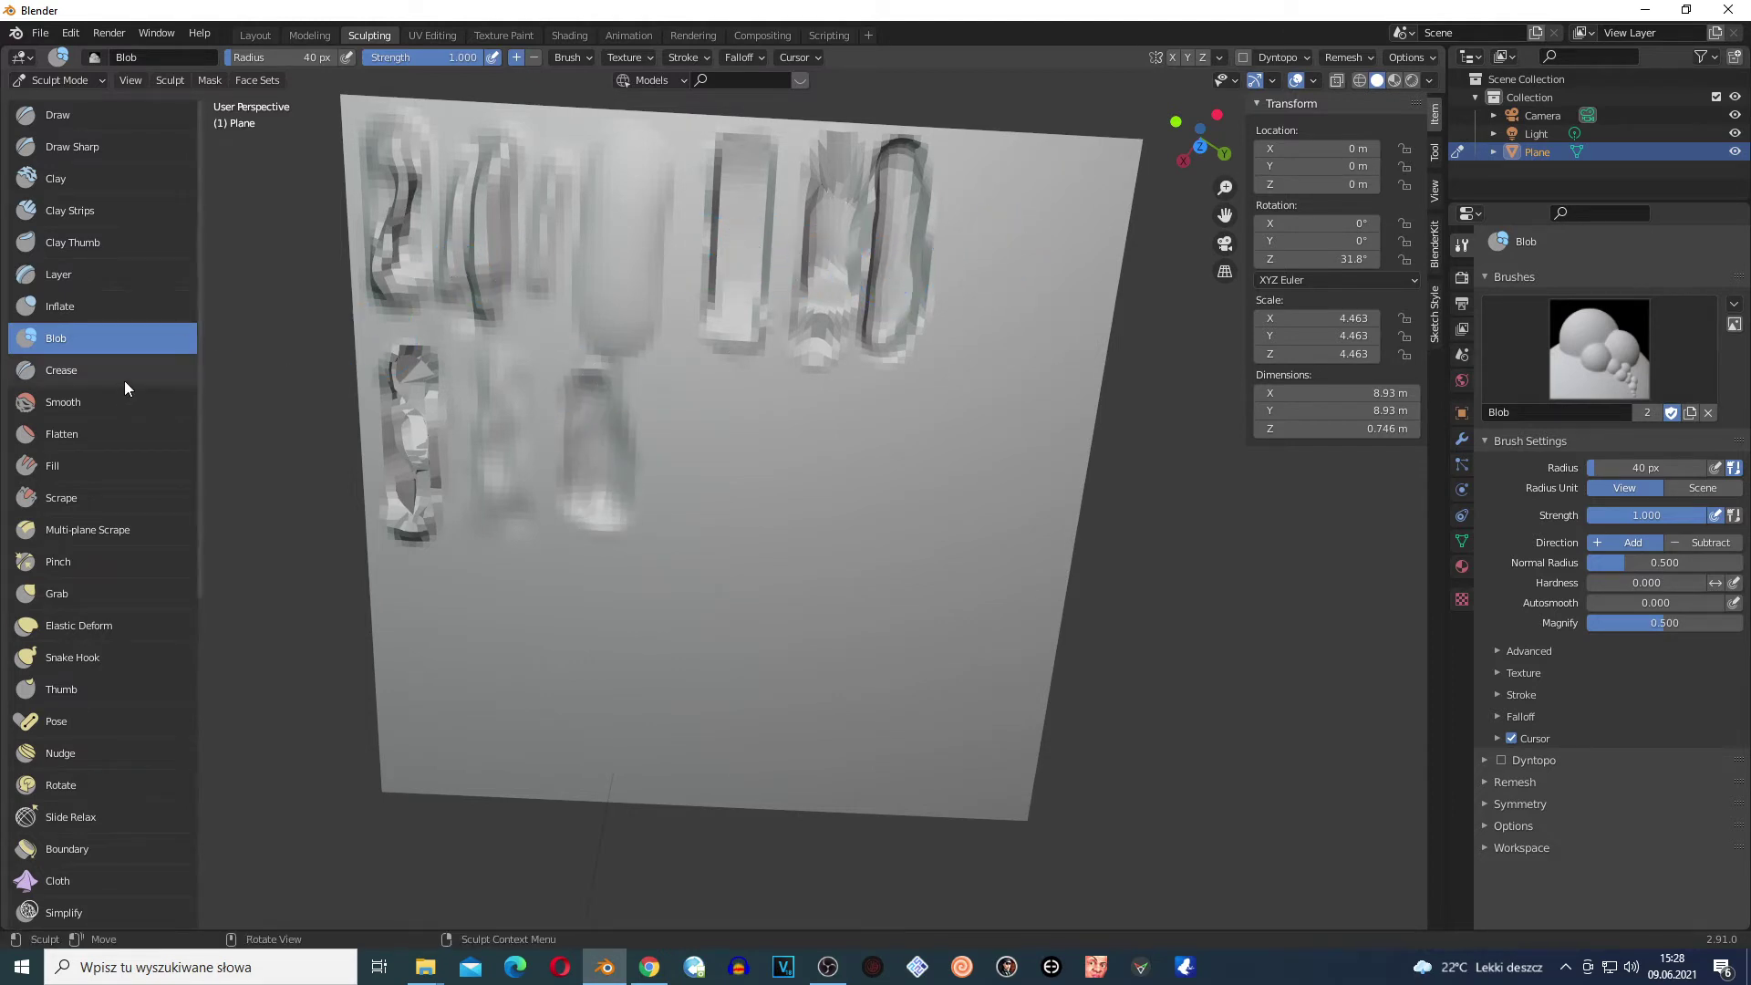
Sculpt a narrow vertical crease beside the Blob band with the Crease brush in Subtract direction, and deepen it with repeated strokes
{"action": "left_click", "coordinate": [94, 375]}
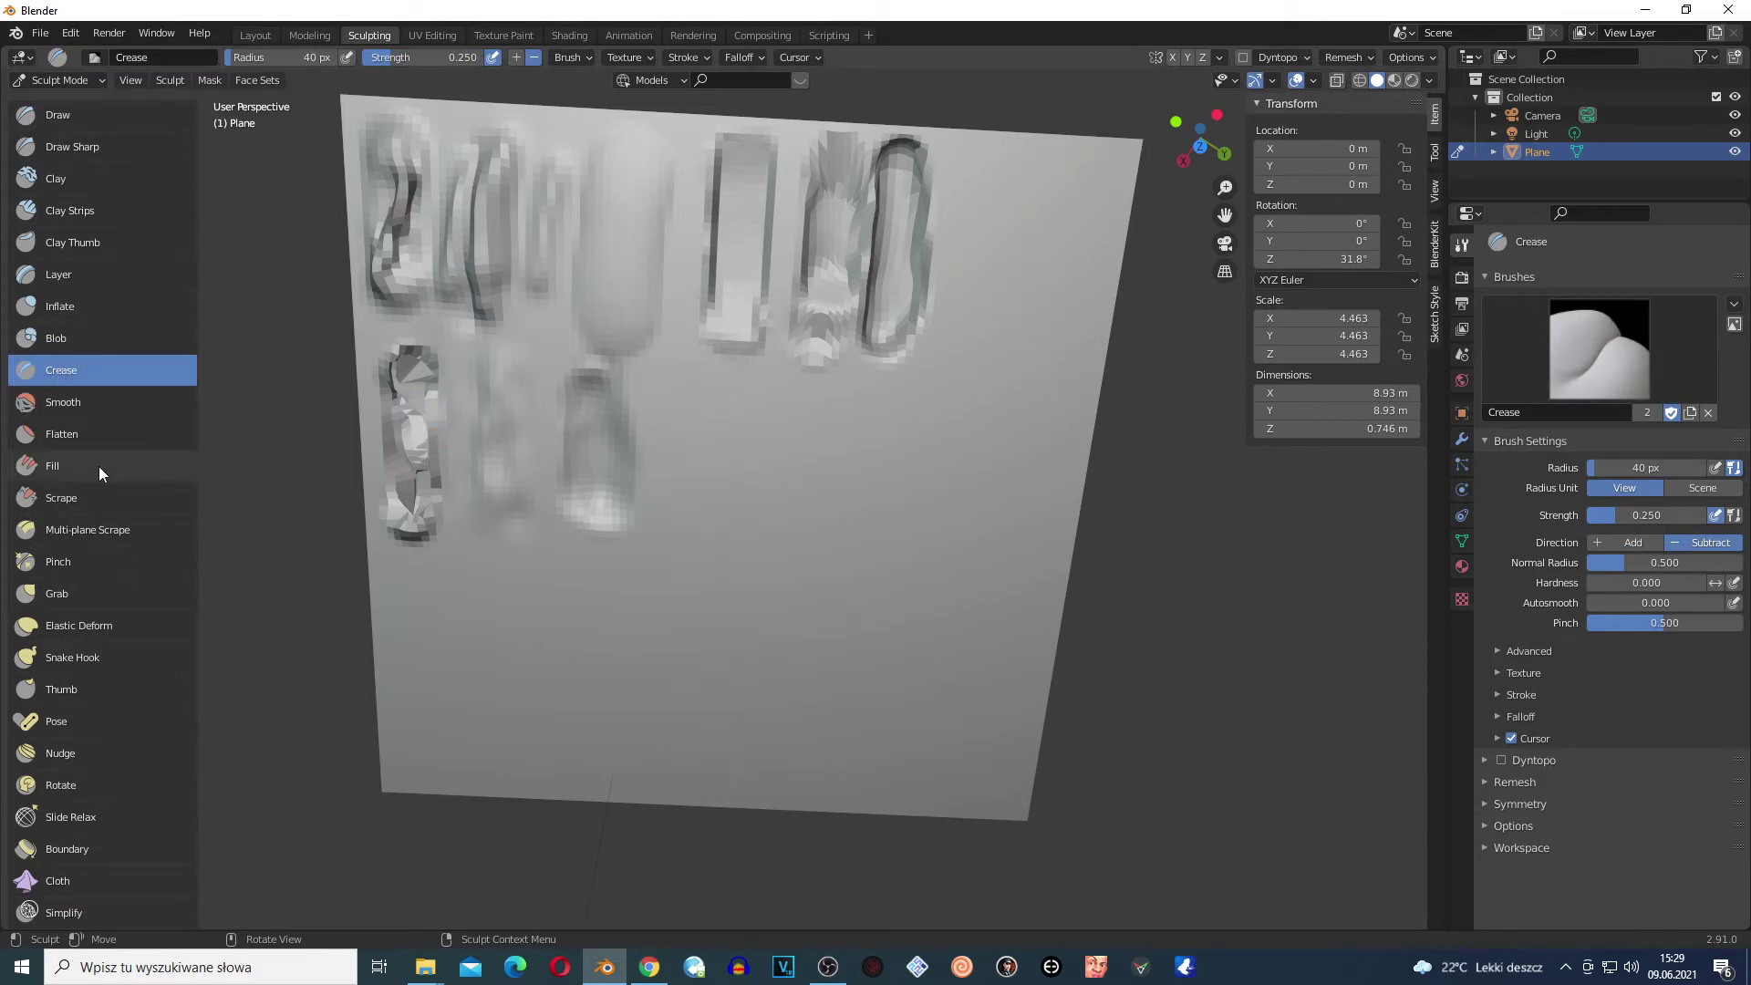
{"action": "mouse_move", "coordinate": [688, 437]}
{"action": "left_mouse_down"}
{"action": "mouse_move", "coordinate": [696, 390]}
{"action": "mouse_move", "coordinate": [696, 507]}
{"action": "left_mouse_up"}
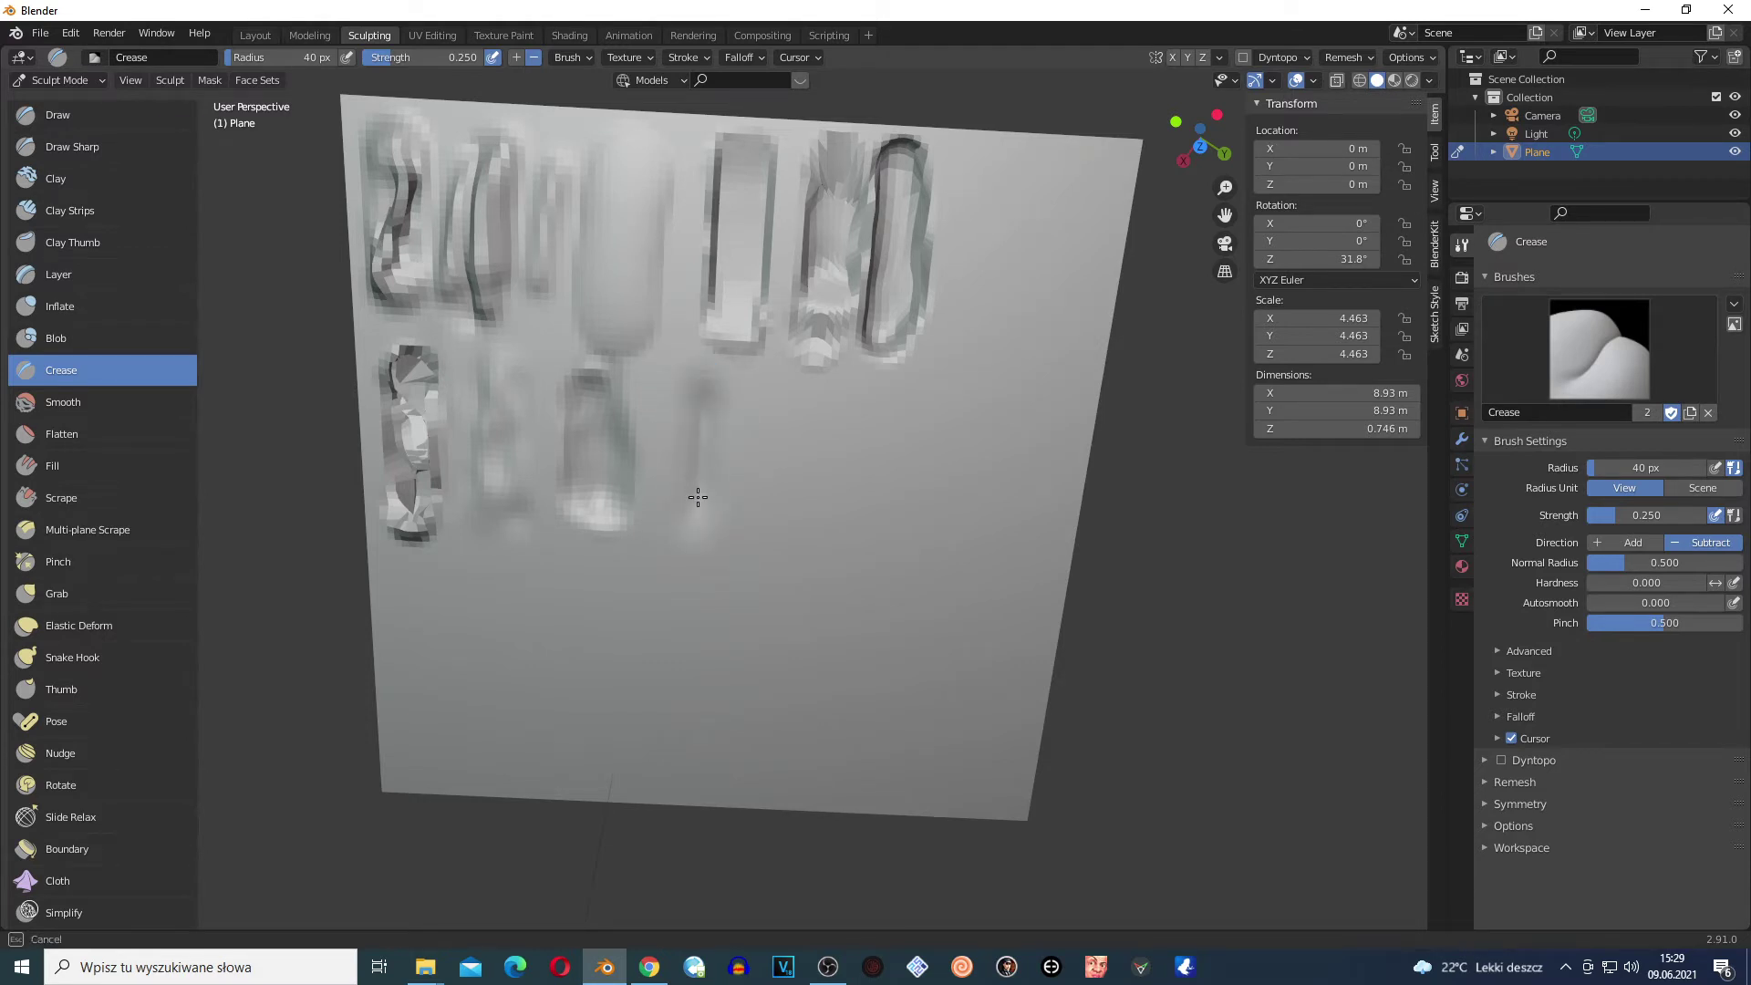
{"action": "left_click_drag", "start_coordinate": [704, 475], "coordinate": [703, 447]}
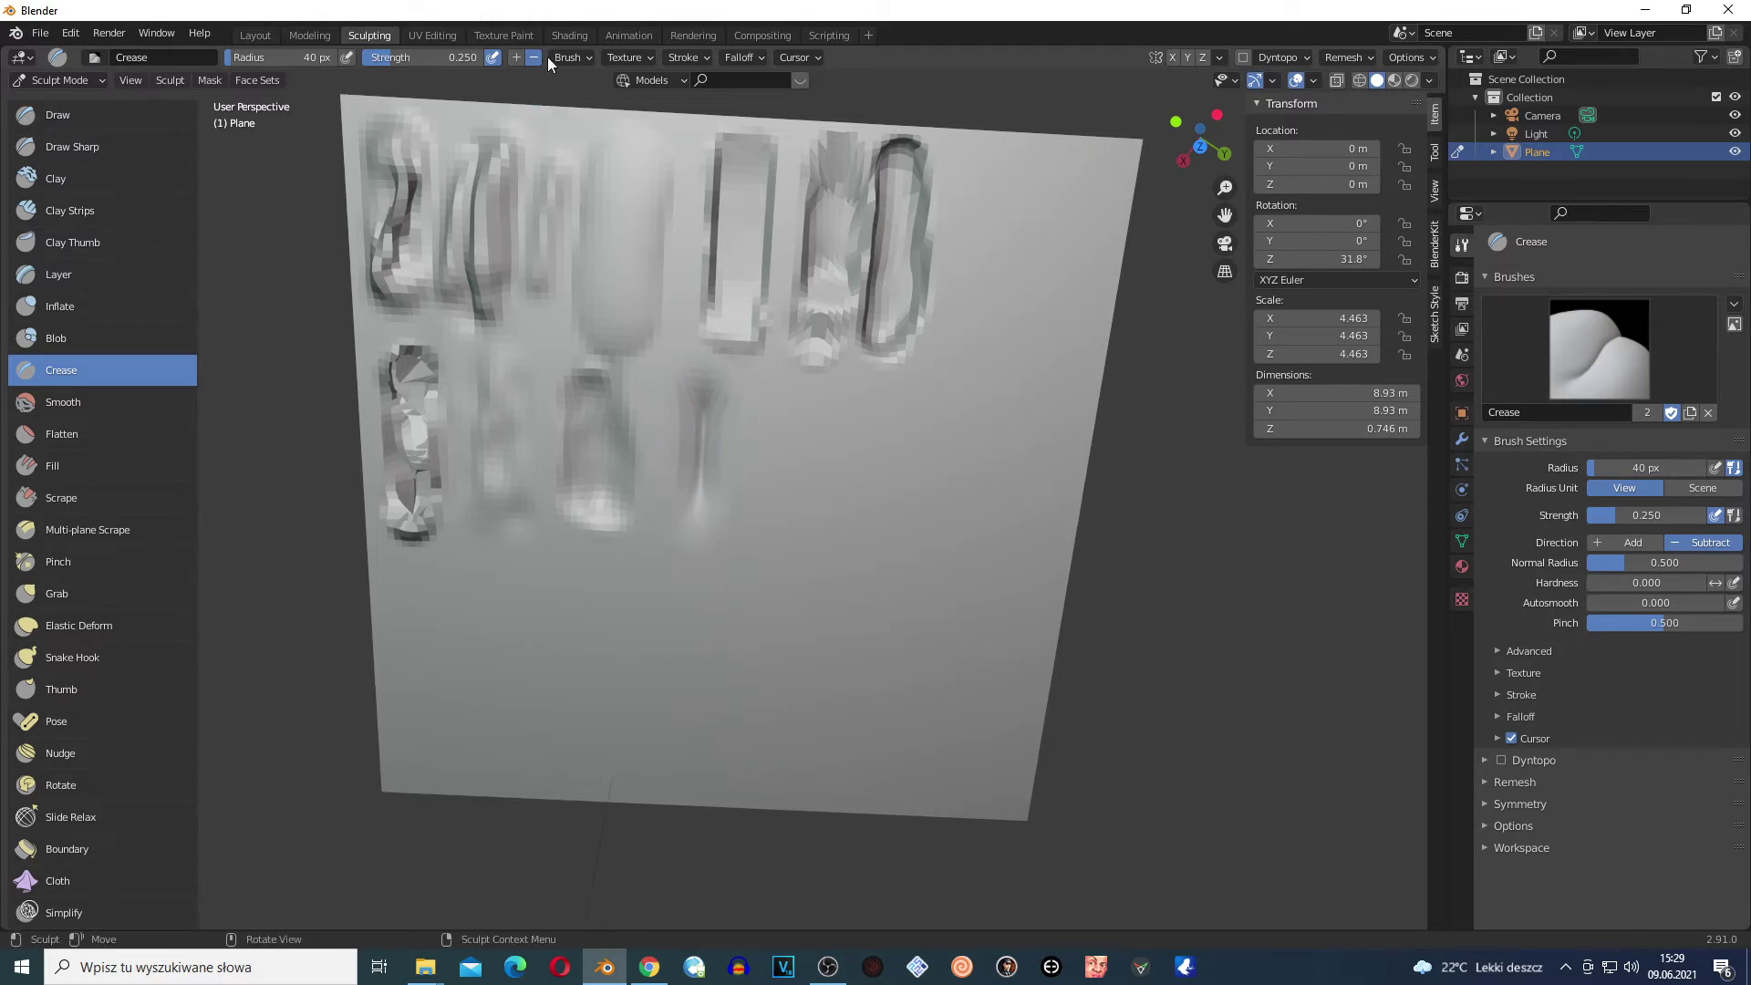
{"action": "scroll", "coordinate": [686, 373], "scroll_direction": "up", "scroll_amount": 3}
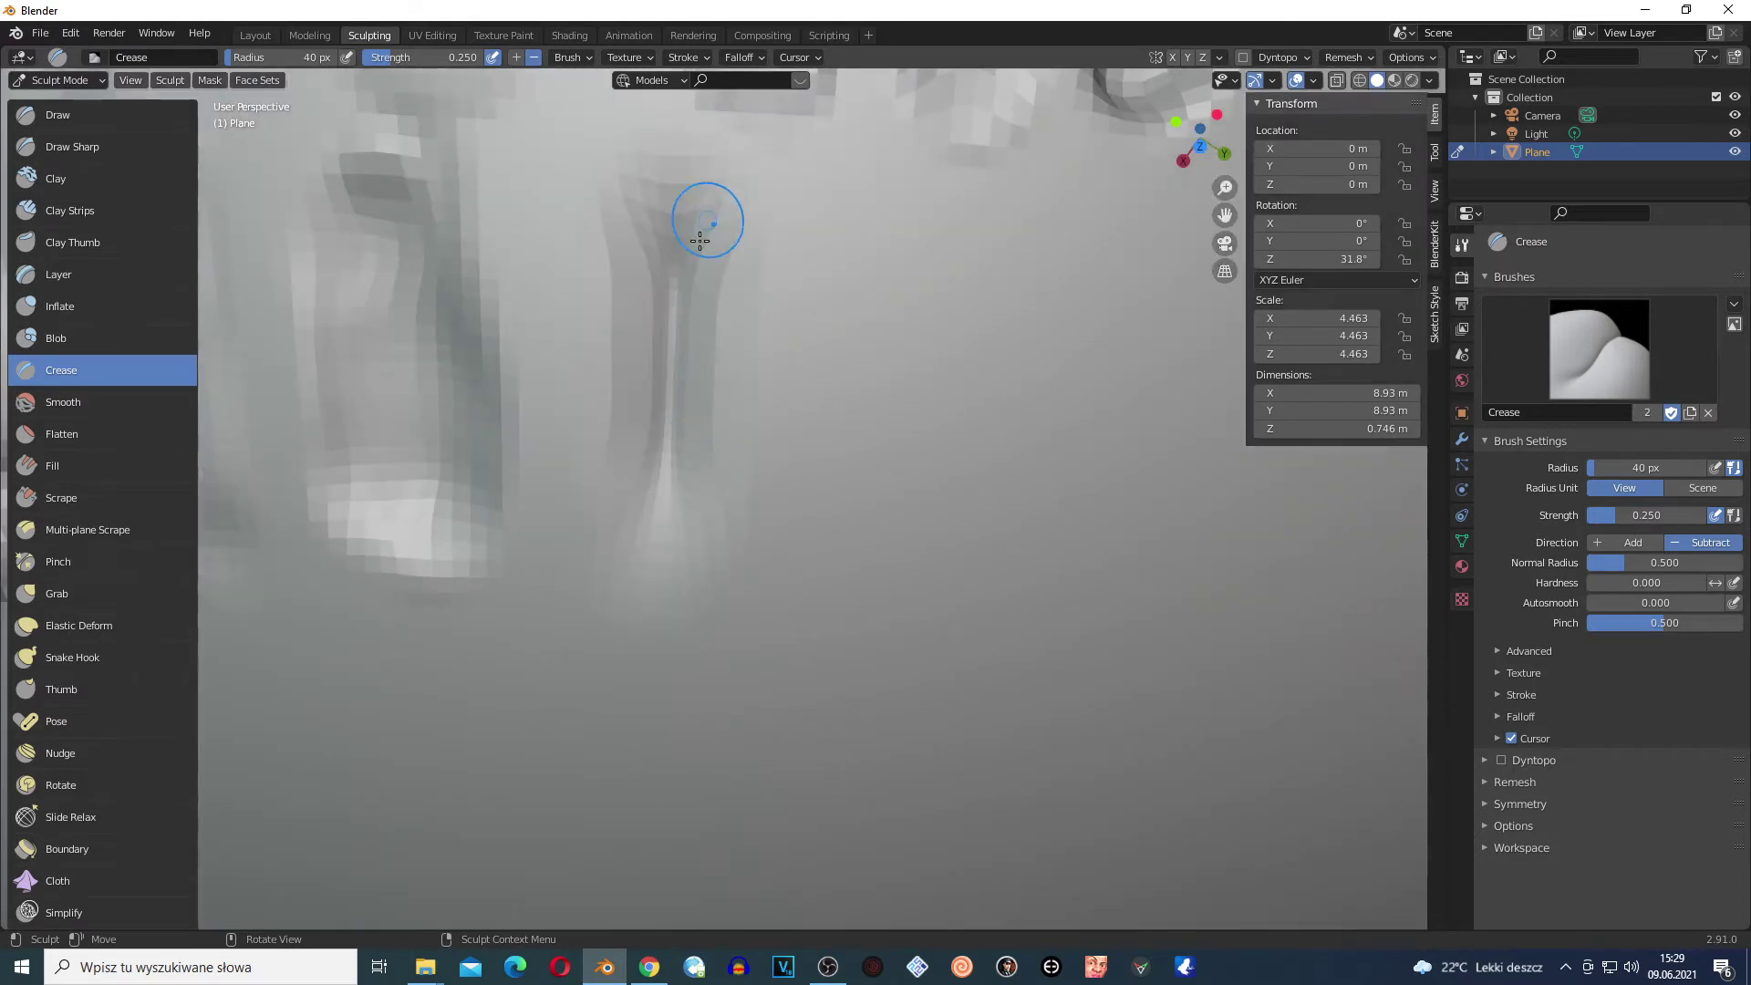
{"action": "scroll", "coordinate": [675, 310], "scroll_direction": "down", "scroll_amount": 2}
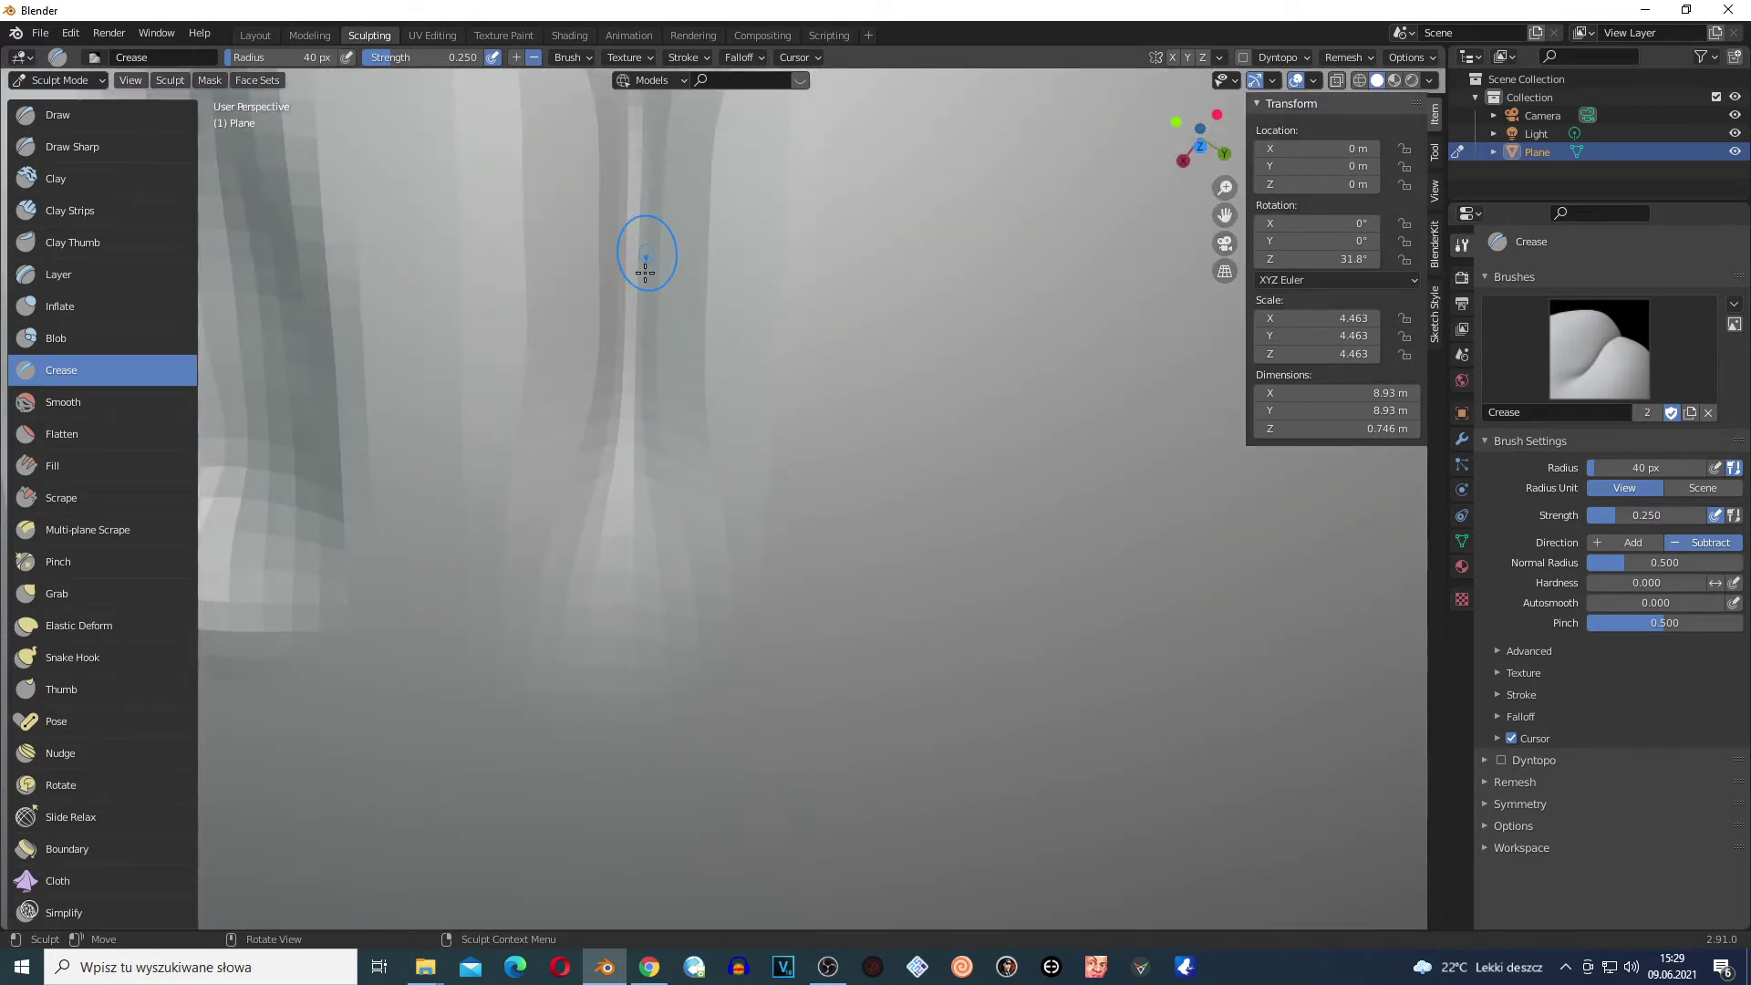
{"action": "scroll", "coordinate": [641, 301], "scroll_direction": "down", "scroll_amount": 2}
{"action": "scroll", "coordinate": [639, 374], "scroll_direction": "down", "scroll_amount": 2}
Switch the Crease brush direction to Add, rework the existing crease and sculpt a second vertical one beside it
{"action": "left_click", "coordinate": [516, 58]}
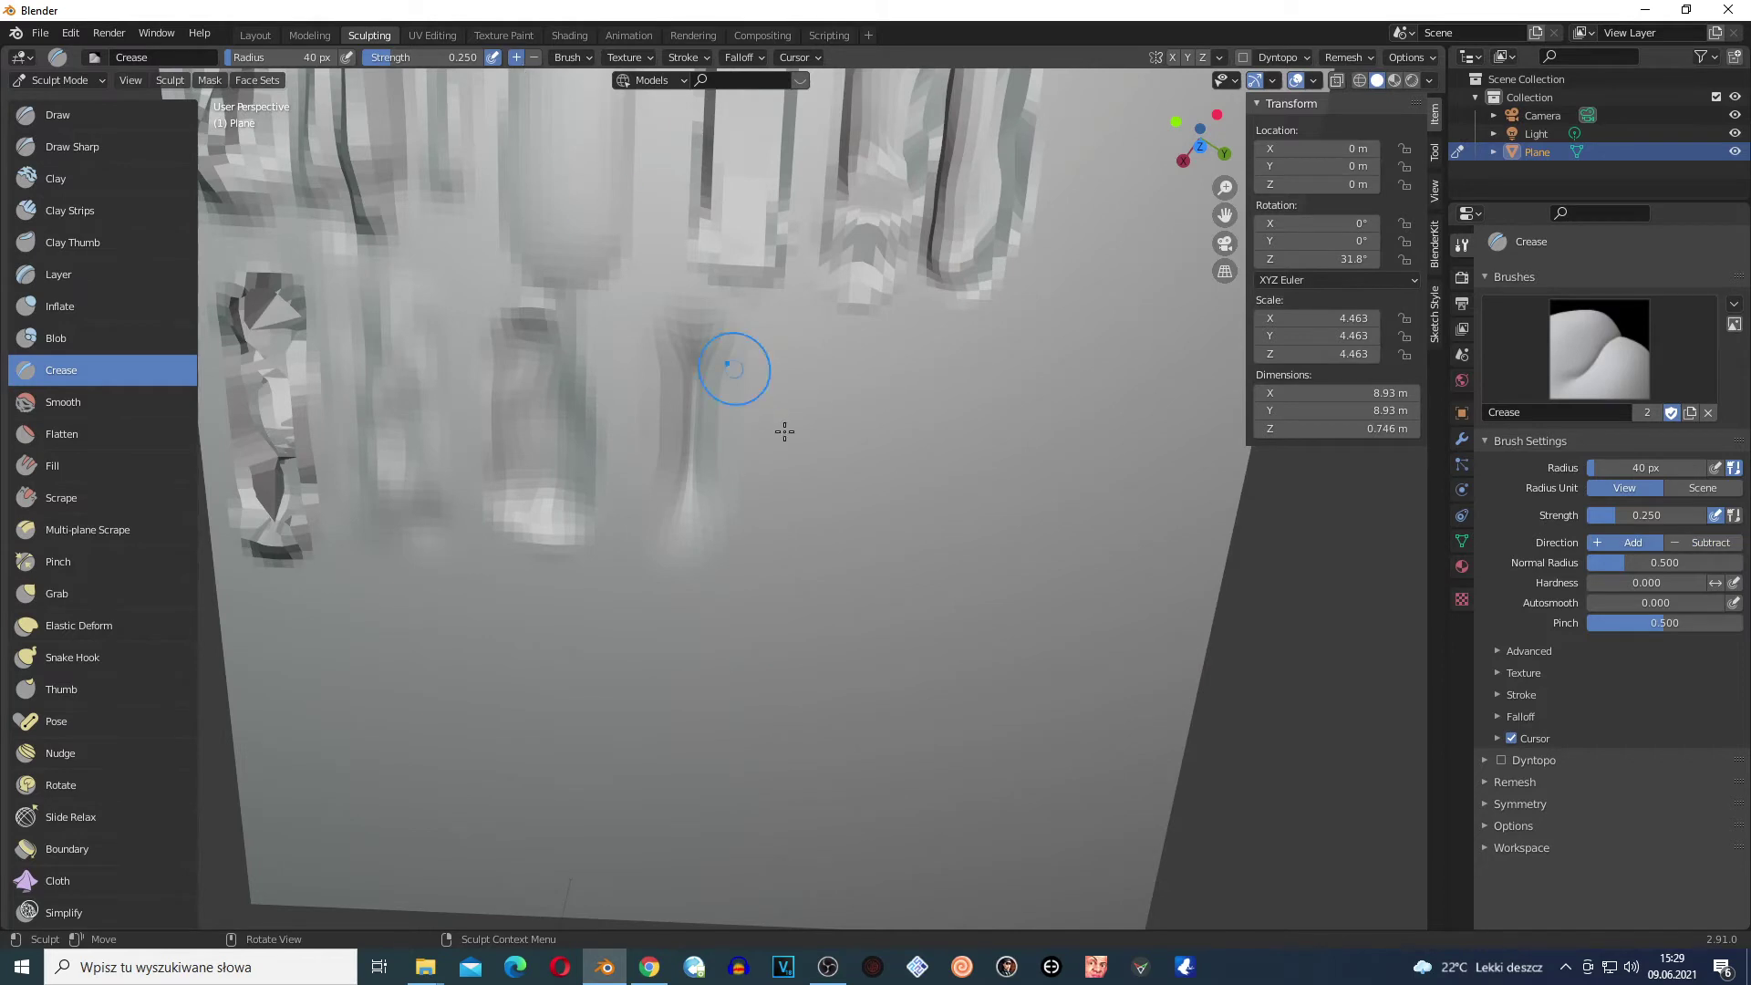
{"action": "left_click_drag", "start_coordinate": [681, 344], "coordinate": [688, 461]}
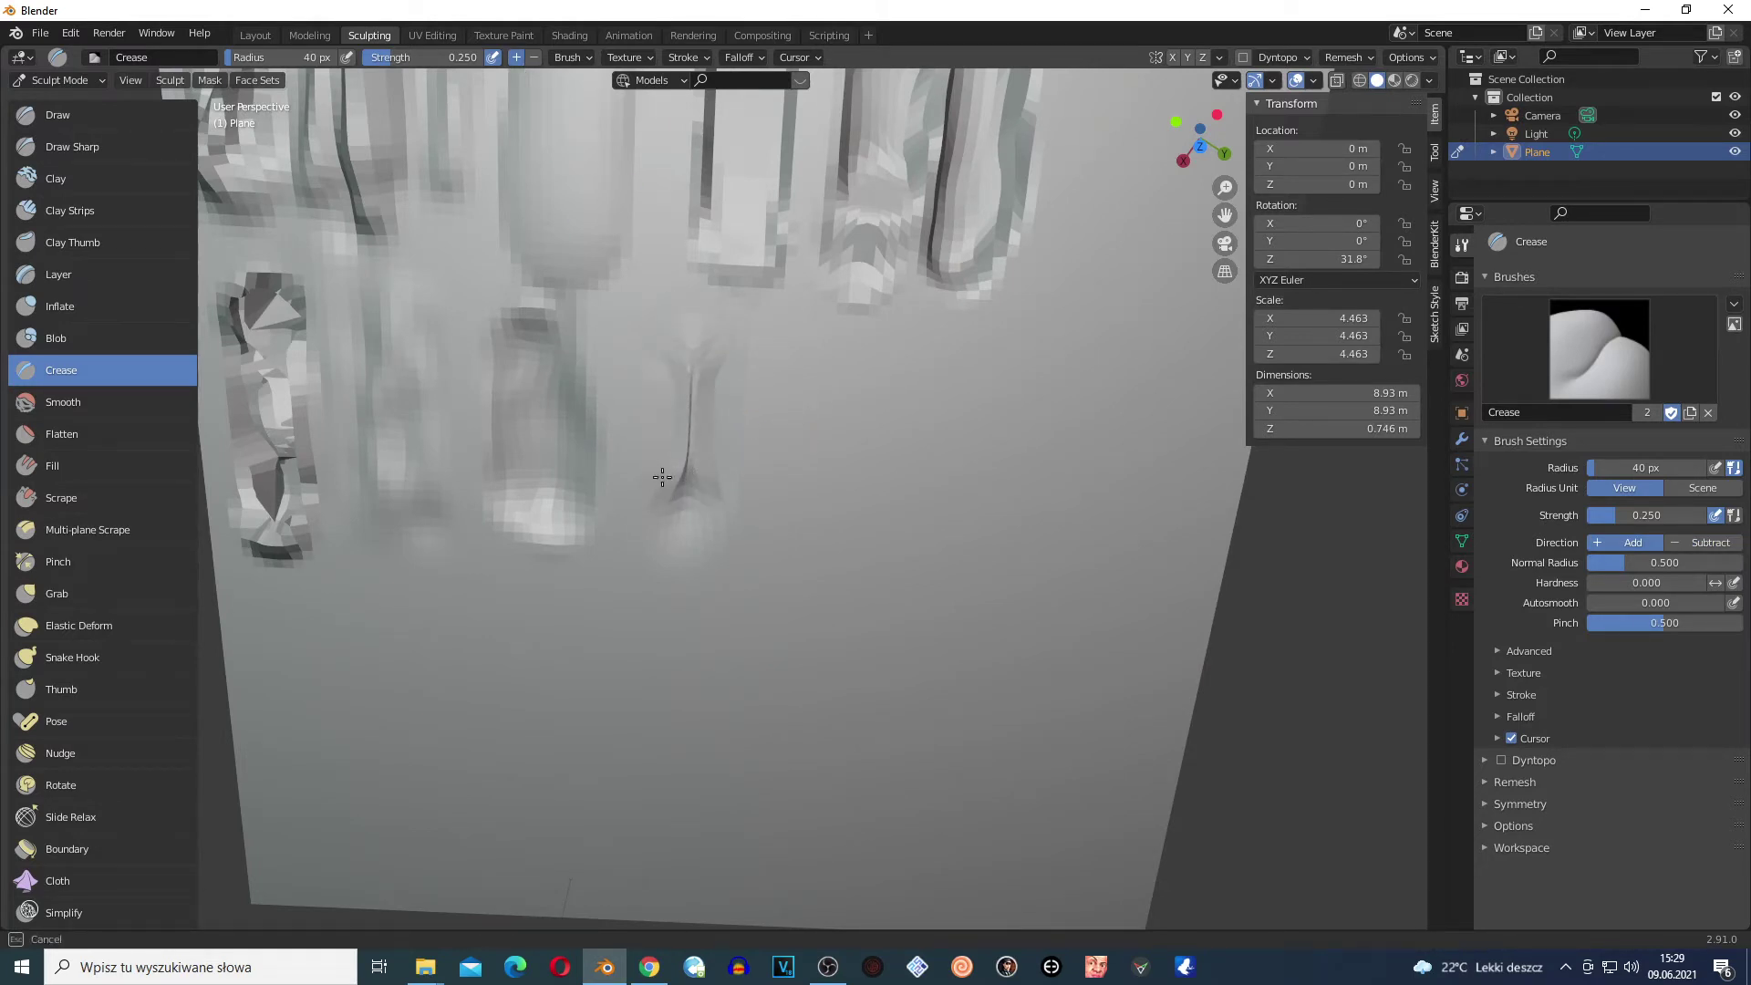
{"action": "mouse_move", "coordinate": [697, 419]}
{"action": "left_mouse_down"}
{"action": "mouse_move", "coordinate": [696, 367]}
{"action": "mouse_move", "coordinate": [696, 402]}
{"action": "left_mouse_up"}
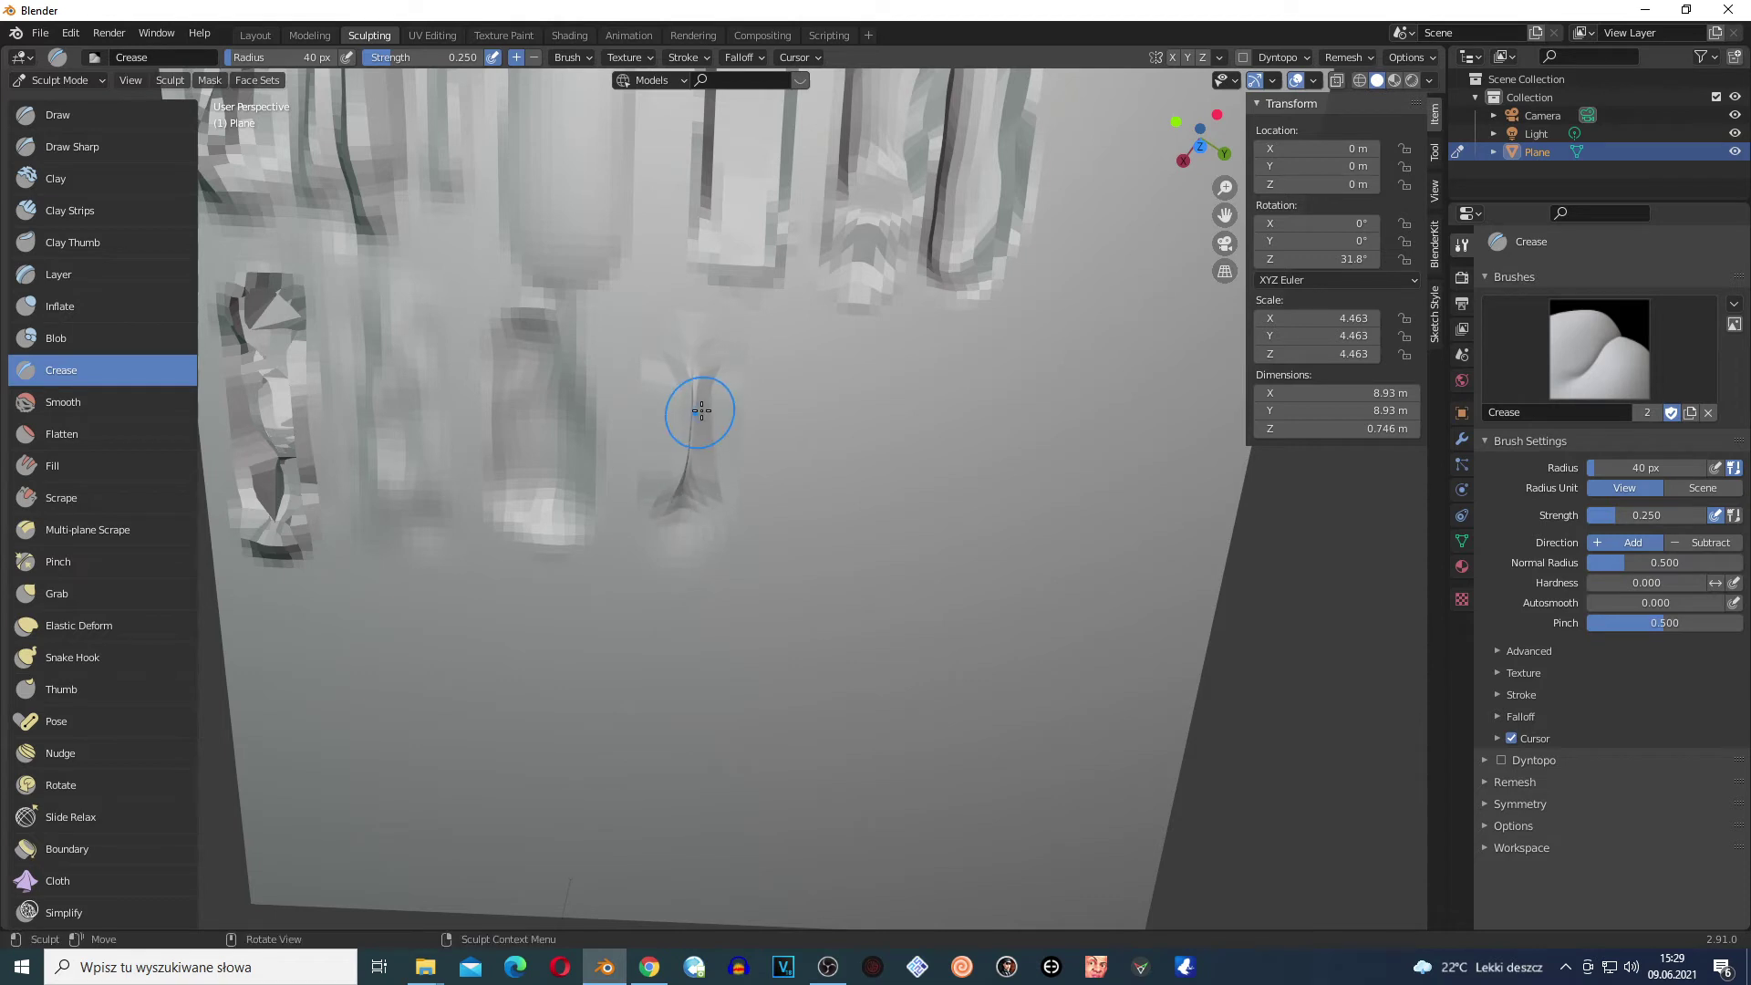
{"action": "scroll", "coordinate": [703, 386], "scroll_direction": "up", "scroll_amount": 5}
{"action": "scroll", "coordinate": [685, 358], "scroll_direction": "down", "scroll_amount": 2}
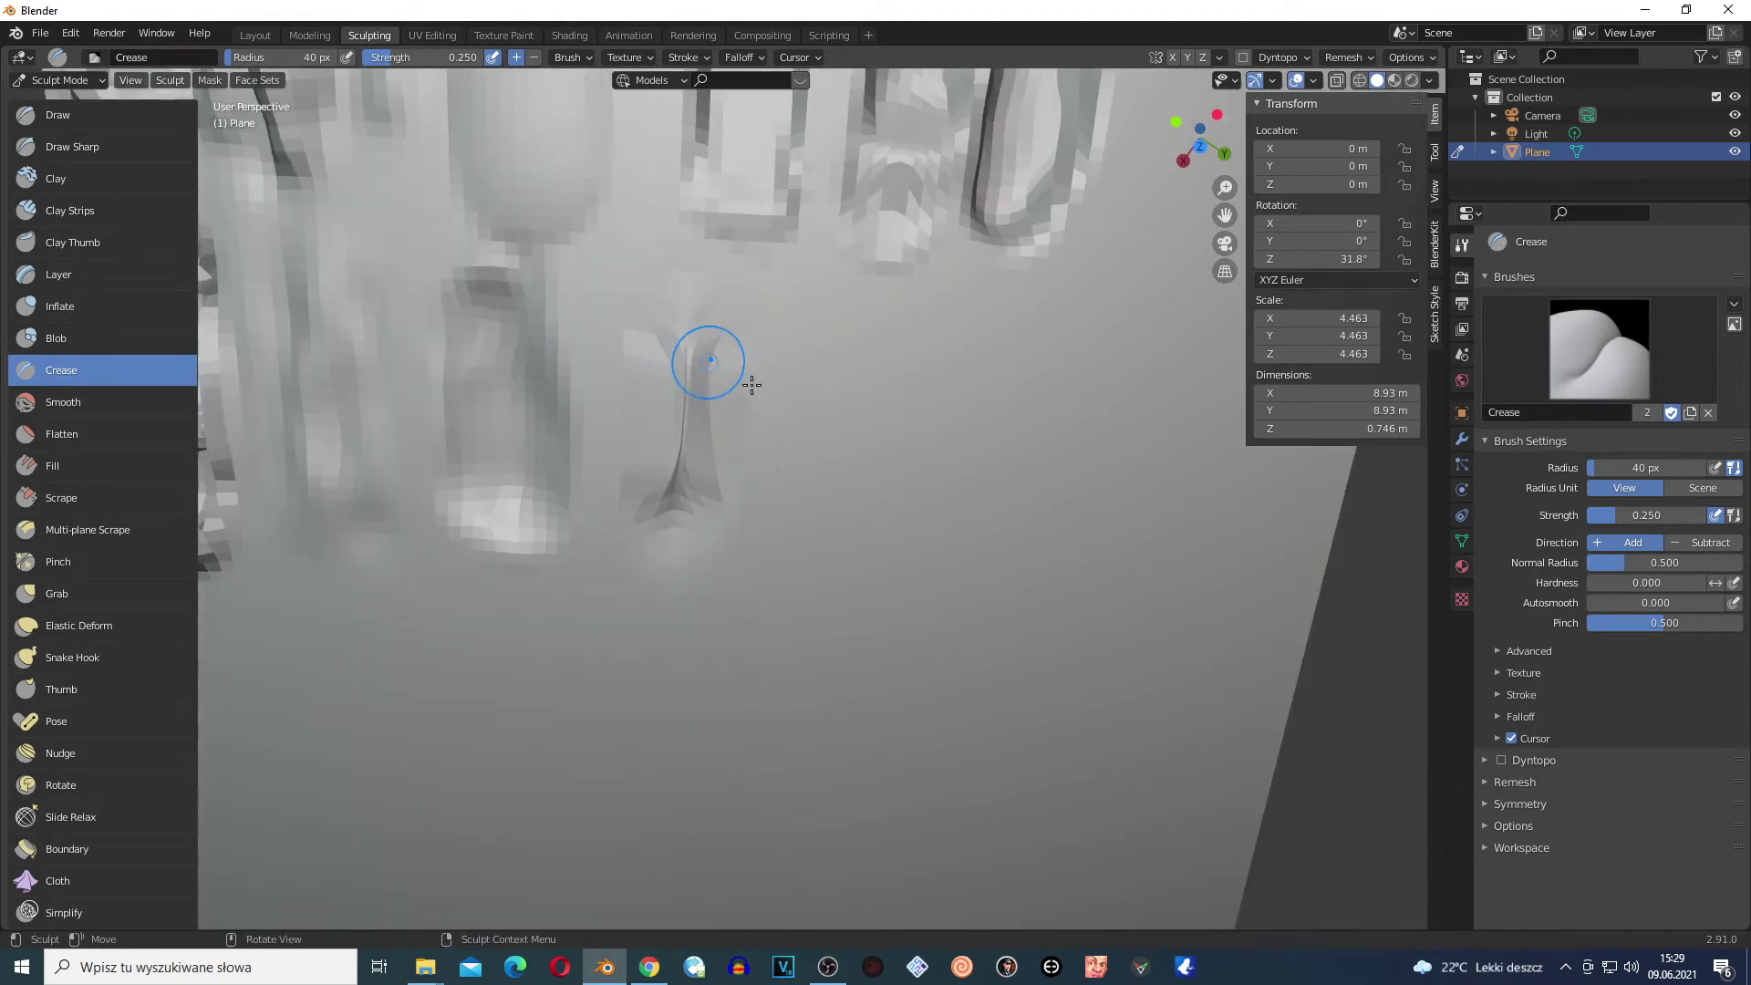
{"action": "left_click_drag", "start_coordinate": [768, 301], "coordinate": [768, 465]}
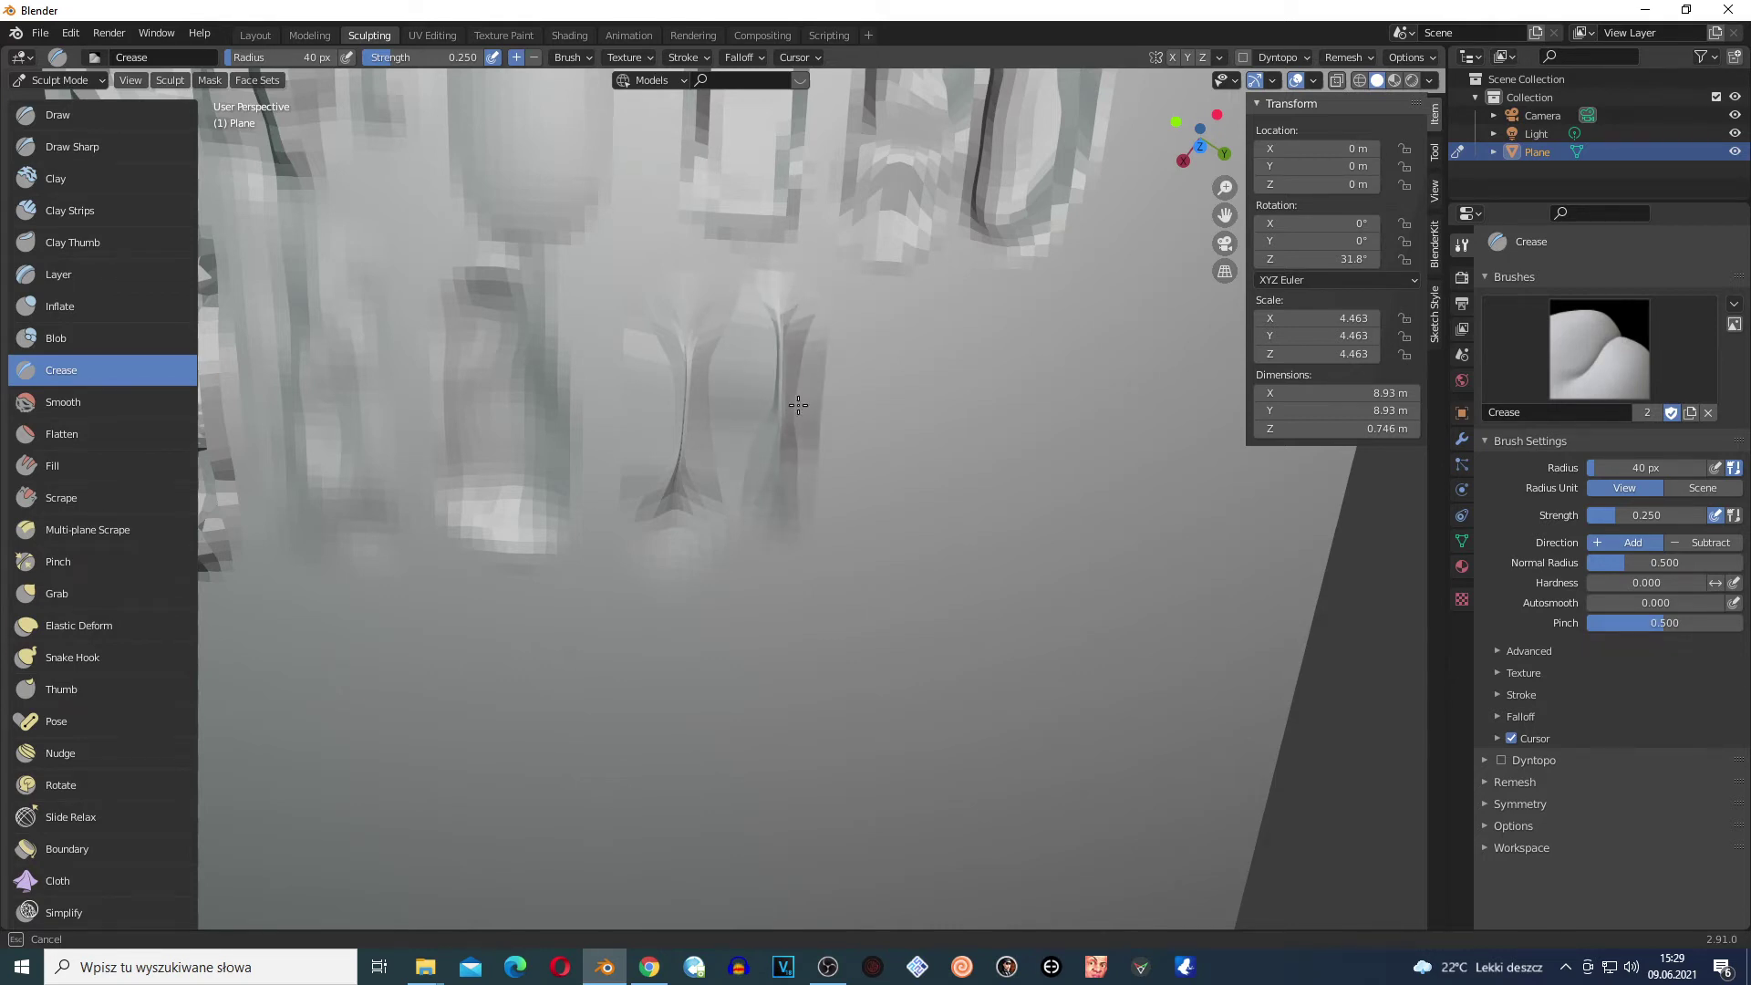
{"action": "scroll", "coordinate": [790, 345], "scroll_direction": "down", "scroll_amount": 4}
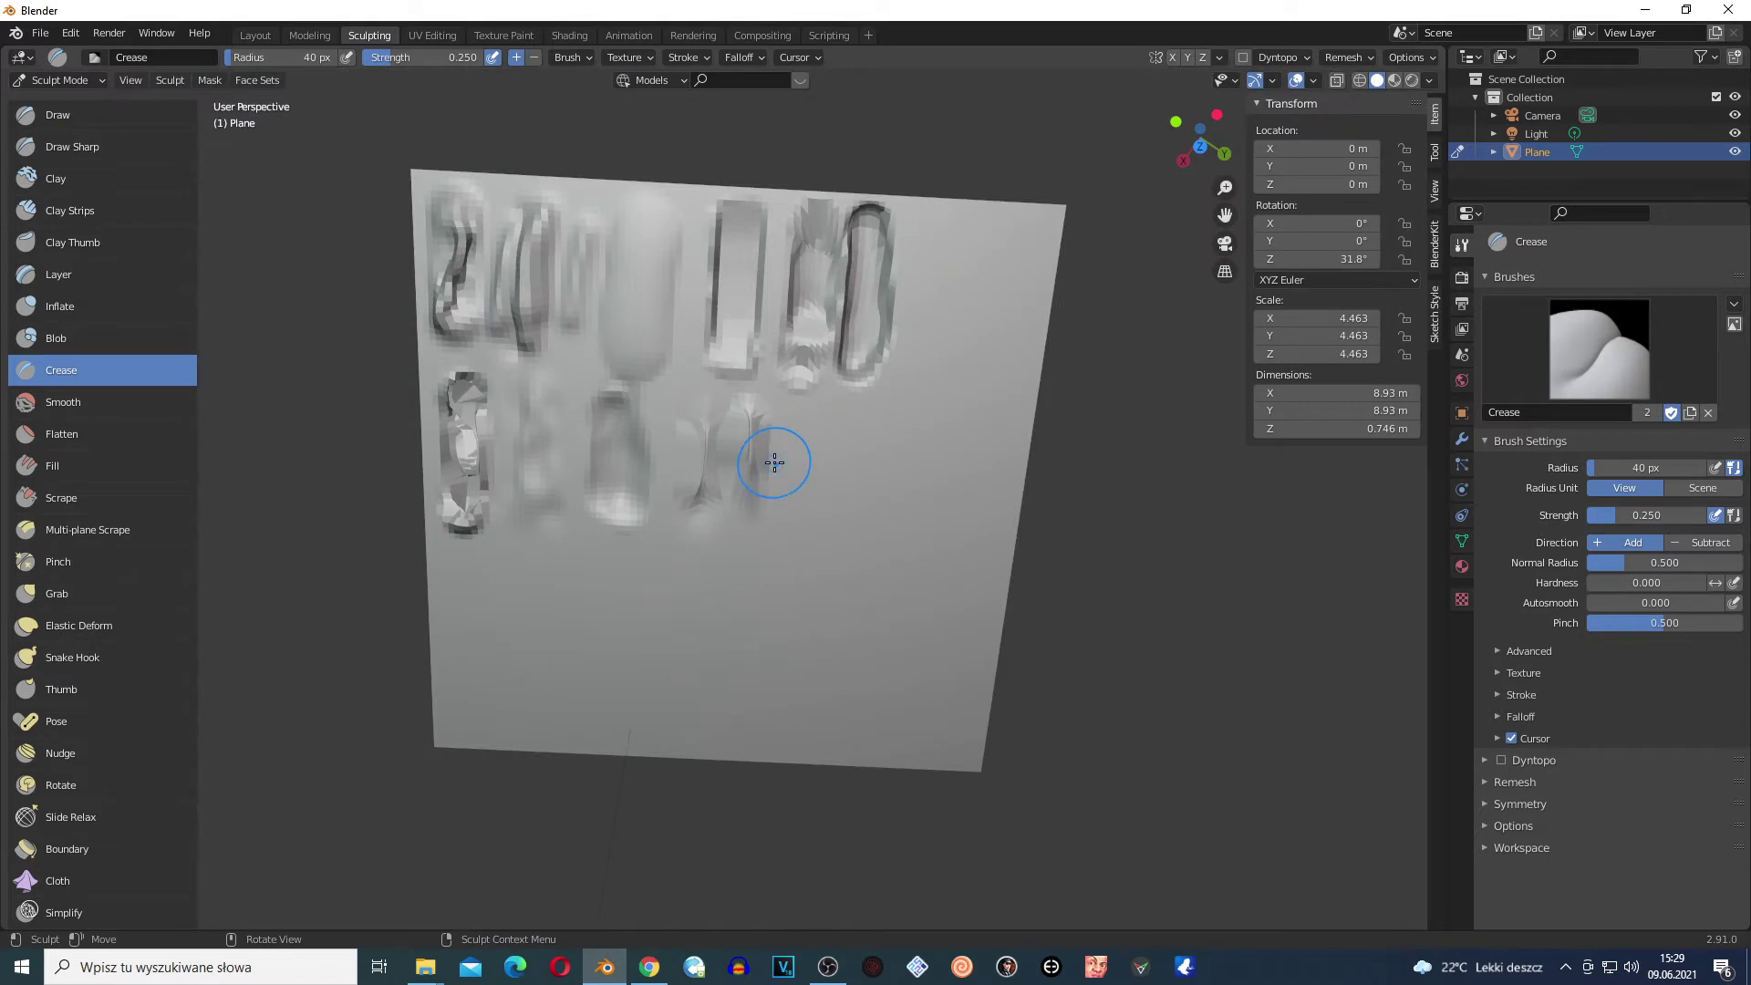
{"action": "middle_click_drag", "start_coordinate": [770, 456], "coordinate": [424, 175]}
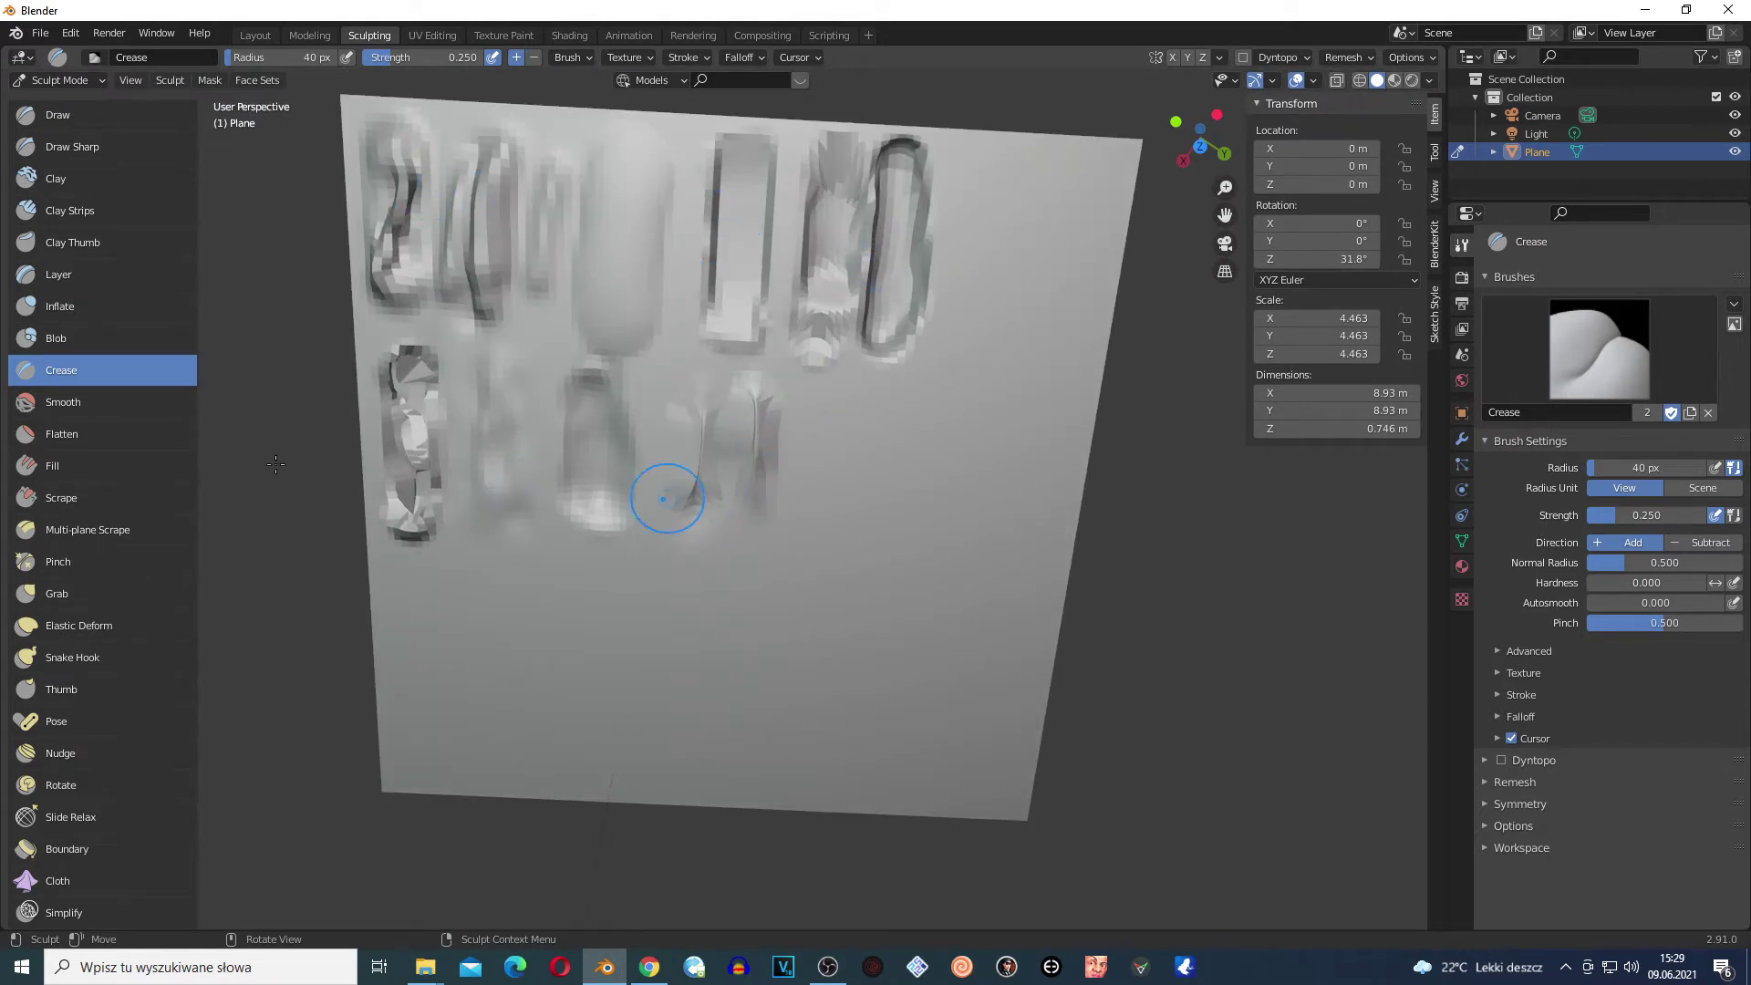
Smooth out both crease bands and the neighbouring Blob band with the Smooth brush
{"action": "left_click", "coordinate": [53, 398]}
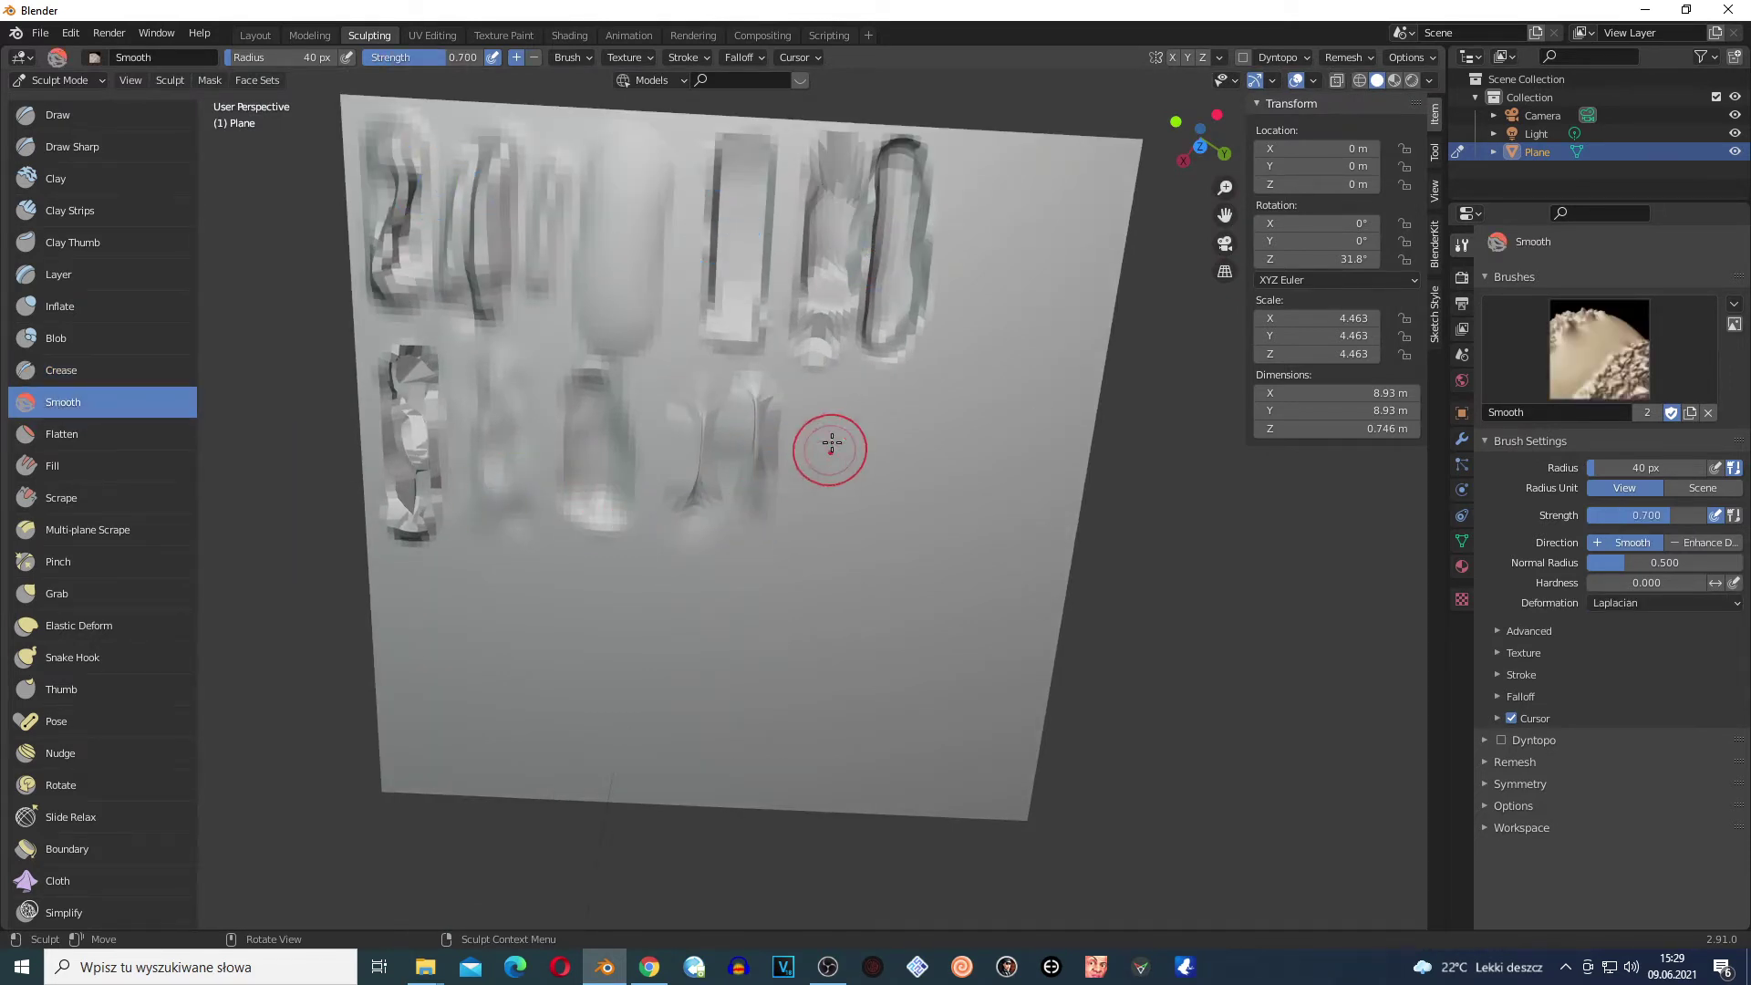
{"action": "mouse_move", "coordinate": [762, 402]}
{"action": "left_mouse_down"}
{"action": "mouse_move", "coordinate": [764, 486]}
{"action": "mouse_move", "coordinate": [772, 383]}
{"action": "mouse_move", "coordinate": [727, 450]}
{"action": "left_mouse_up"}
{"action": "scroll", "coordinate": [784, 444], "scroll_direction": "up", "scroll_amount": 6}
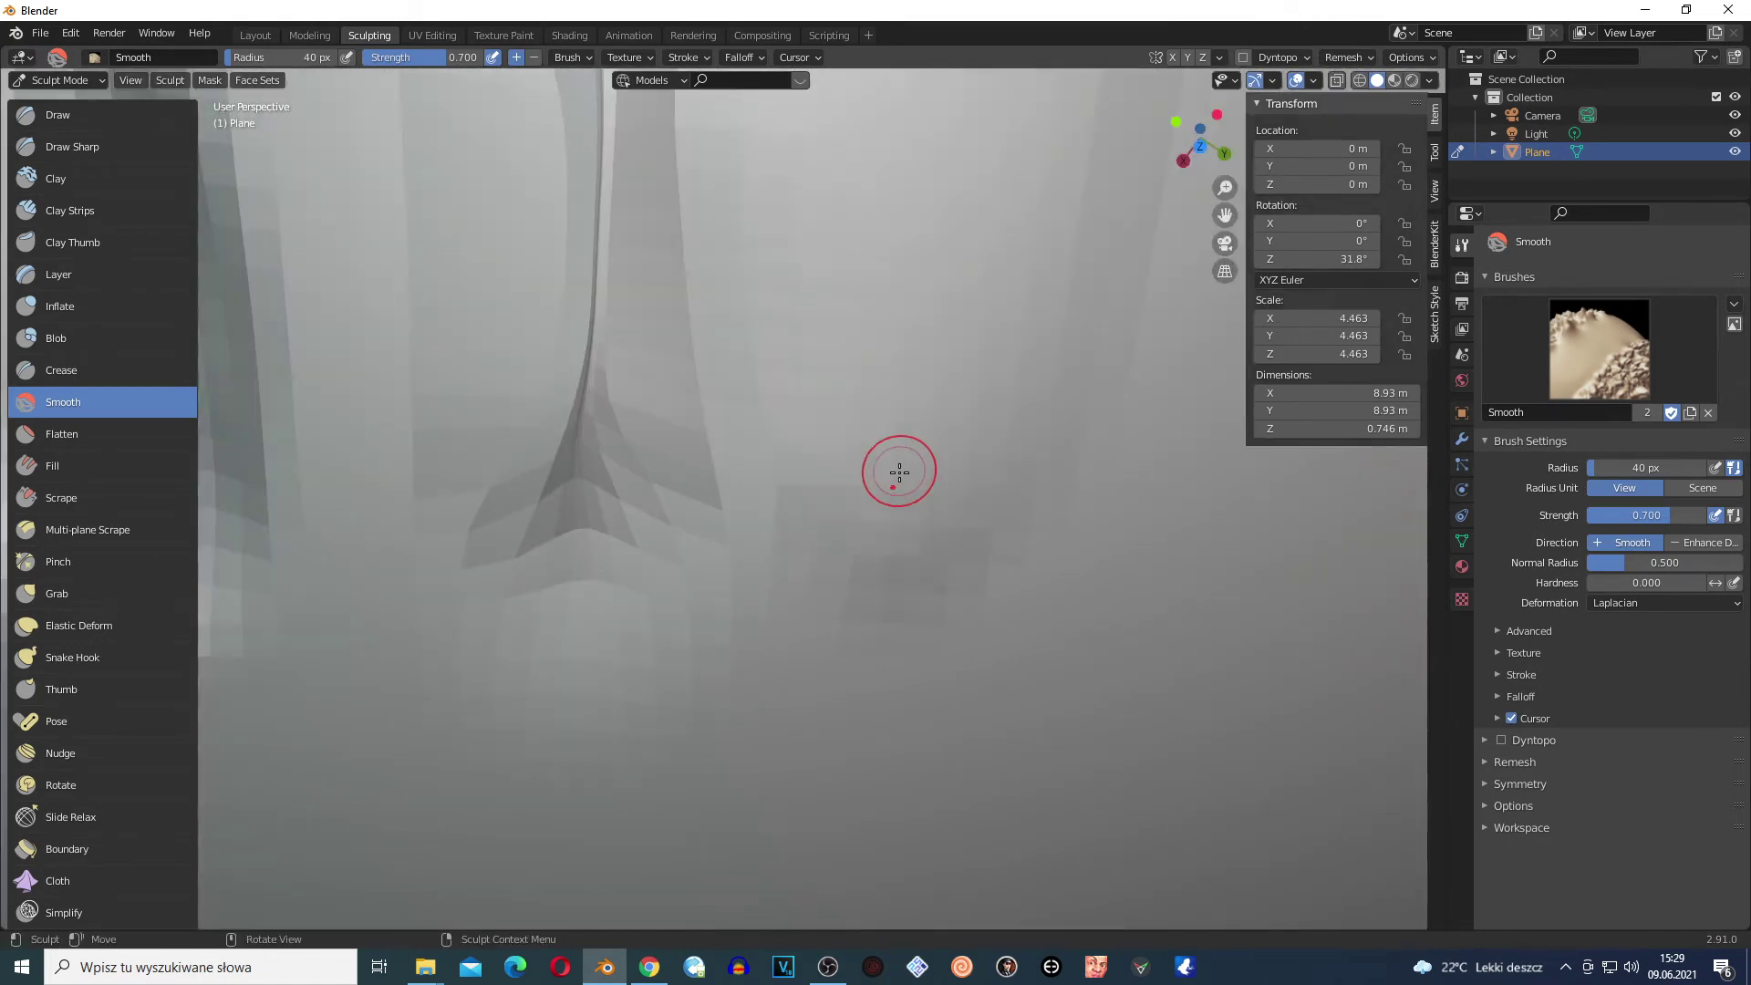
{"action": "scroll", "coordinate": [848, 423], "scroll_direction": "down", "scroll_amount": 4}
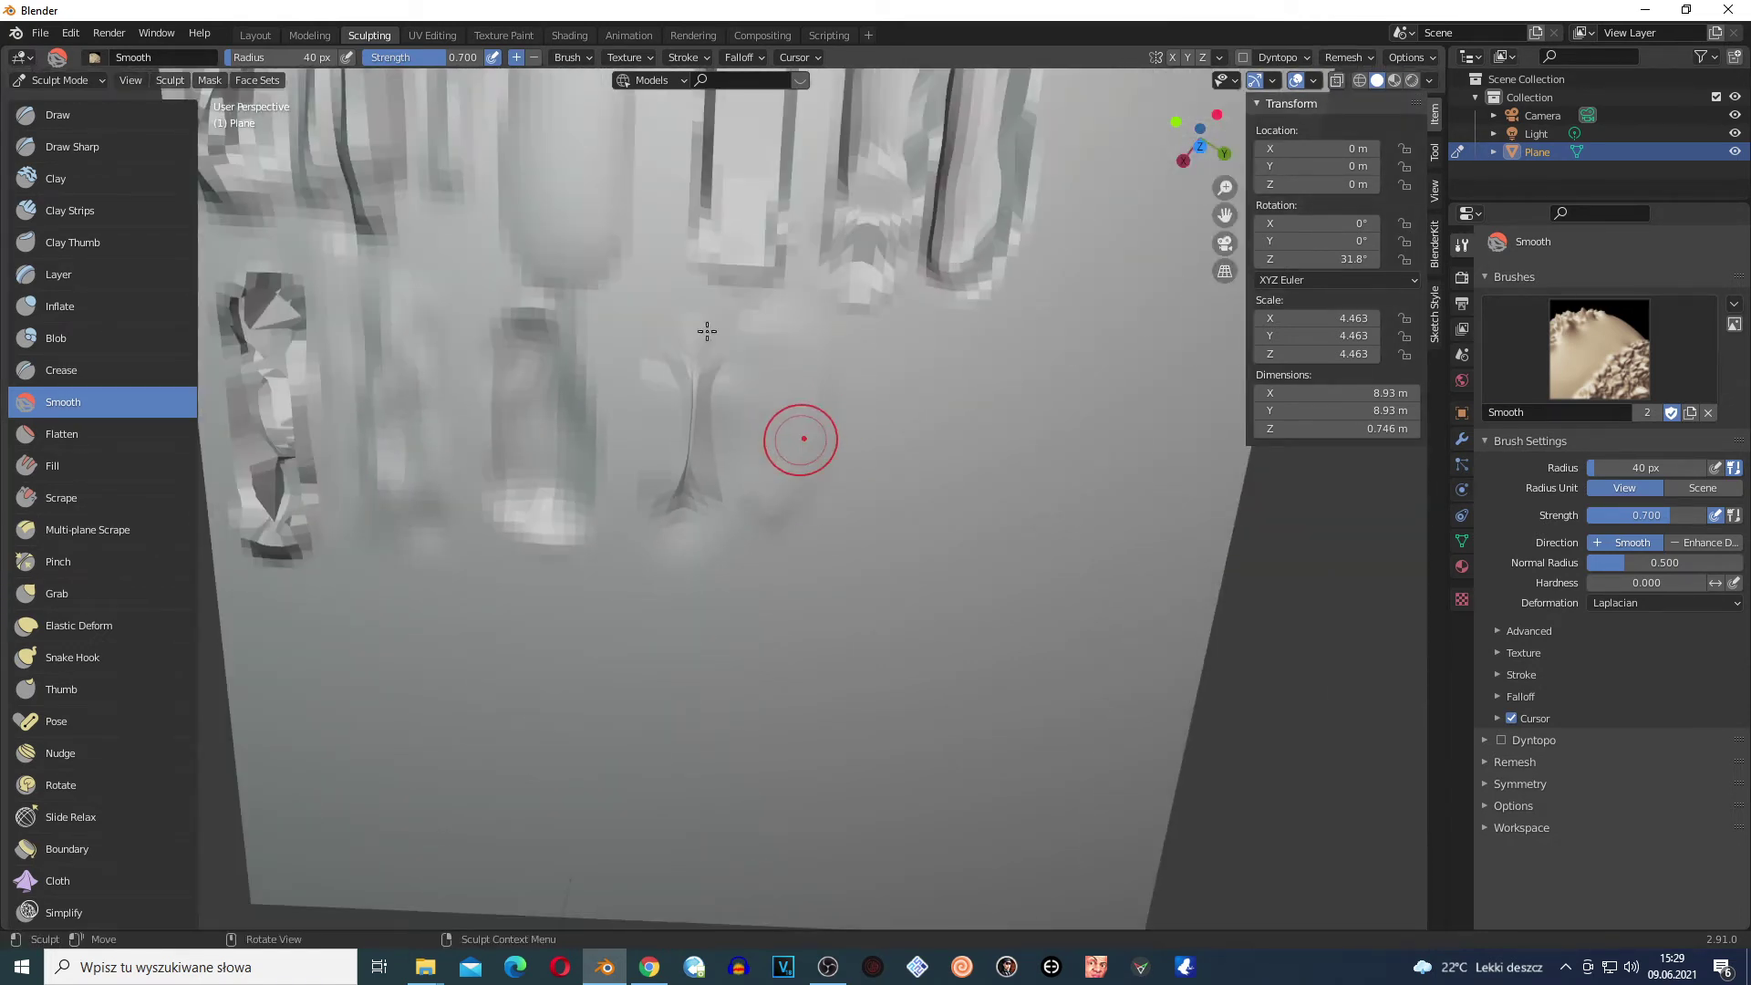
{"action": "mouse_move", "coordinate": [707, 331]}
{"action": "left_mouse_down"}
{"action": "mouse_move", "coordinate": [741, 405]}
{"action": "mouse_move", "coordinate": [700, 360]}
{"action": "left_mouse_up"}
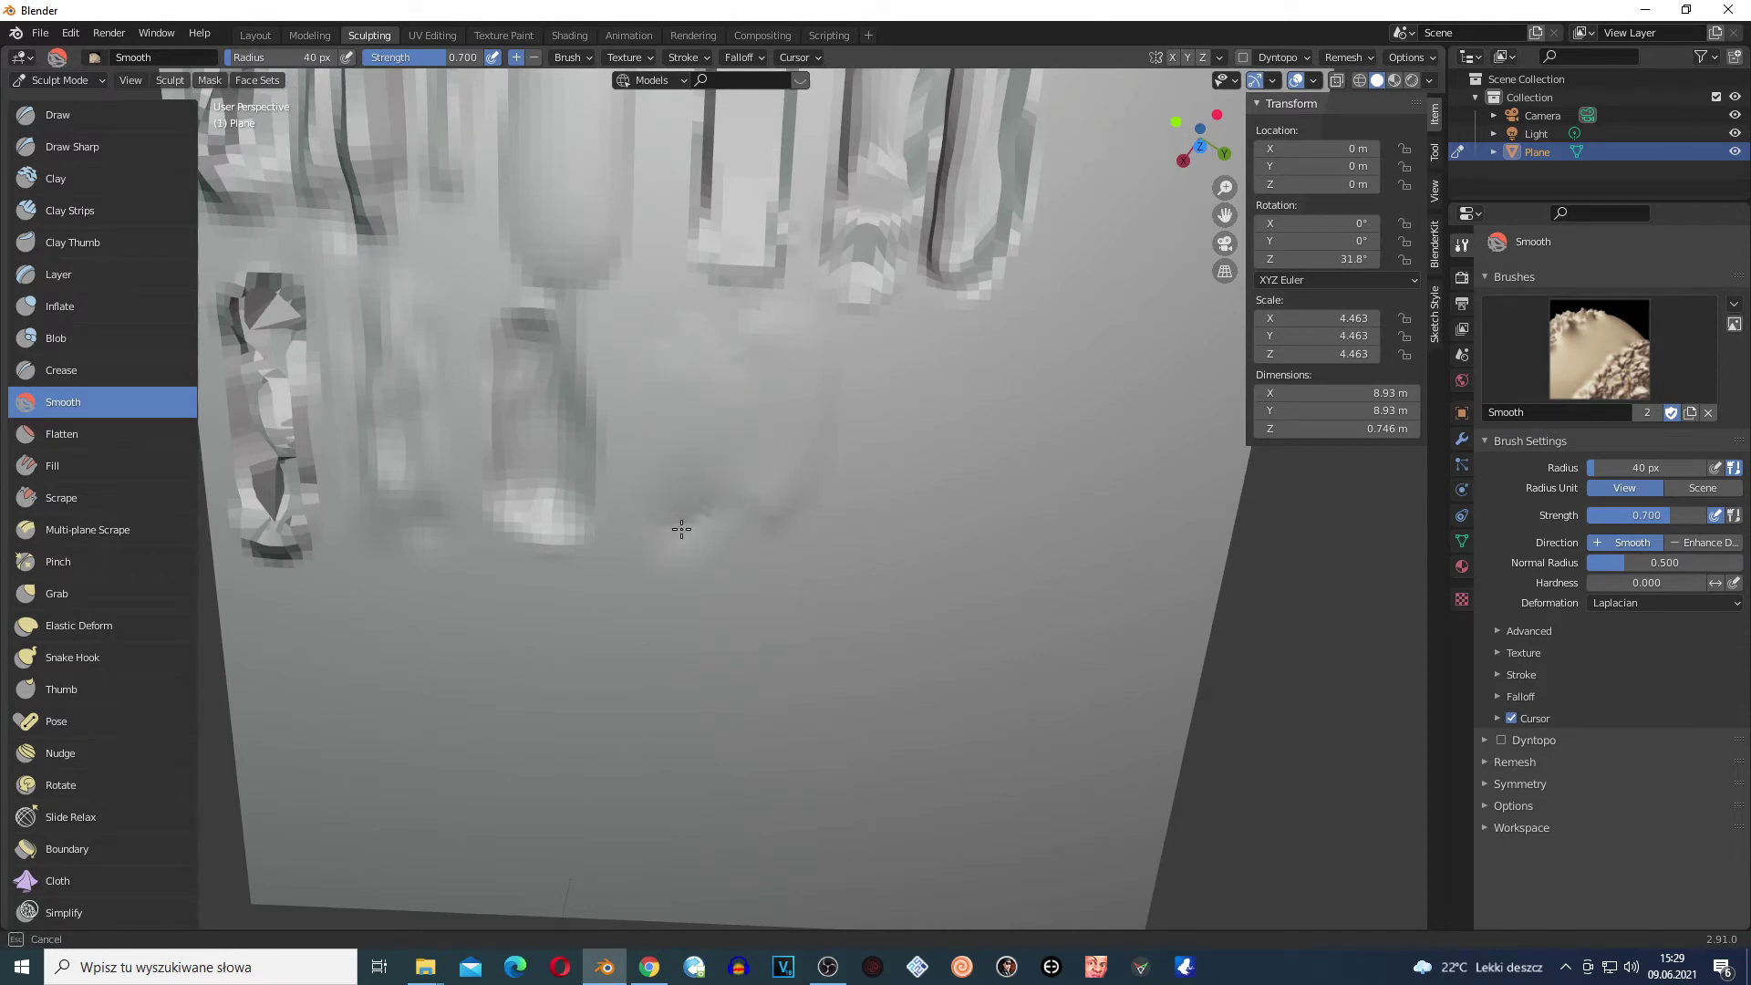
{"action": "left_click_drag", "start_coordinate": [709, 492], "coordinate": [730, 449]}
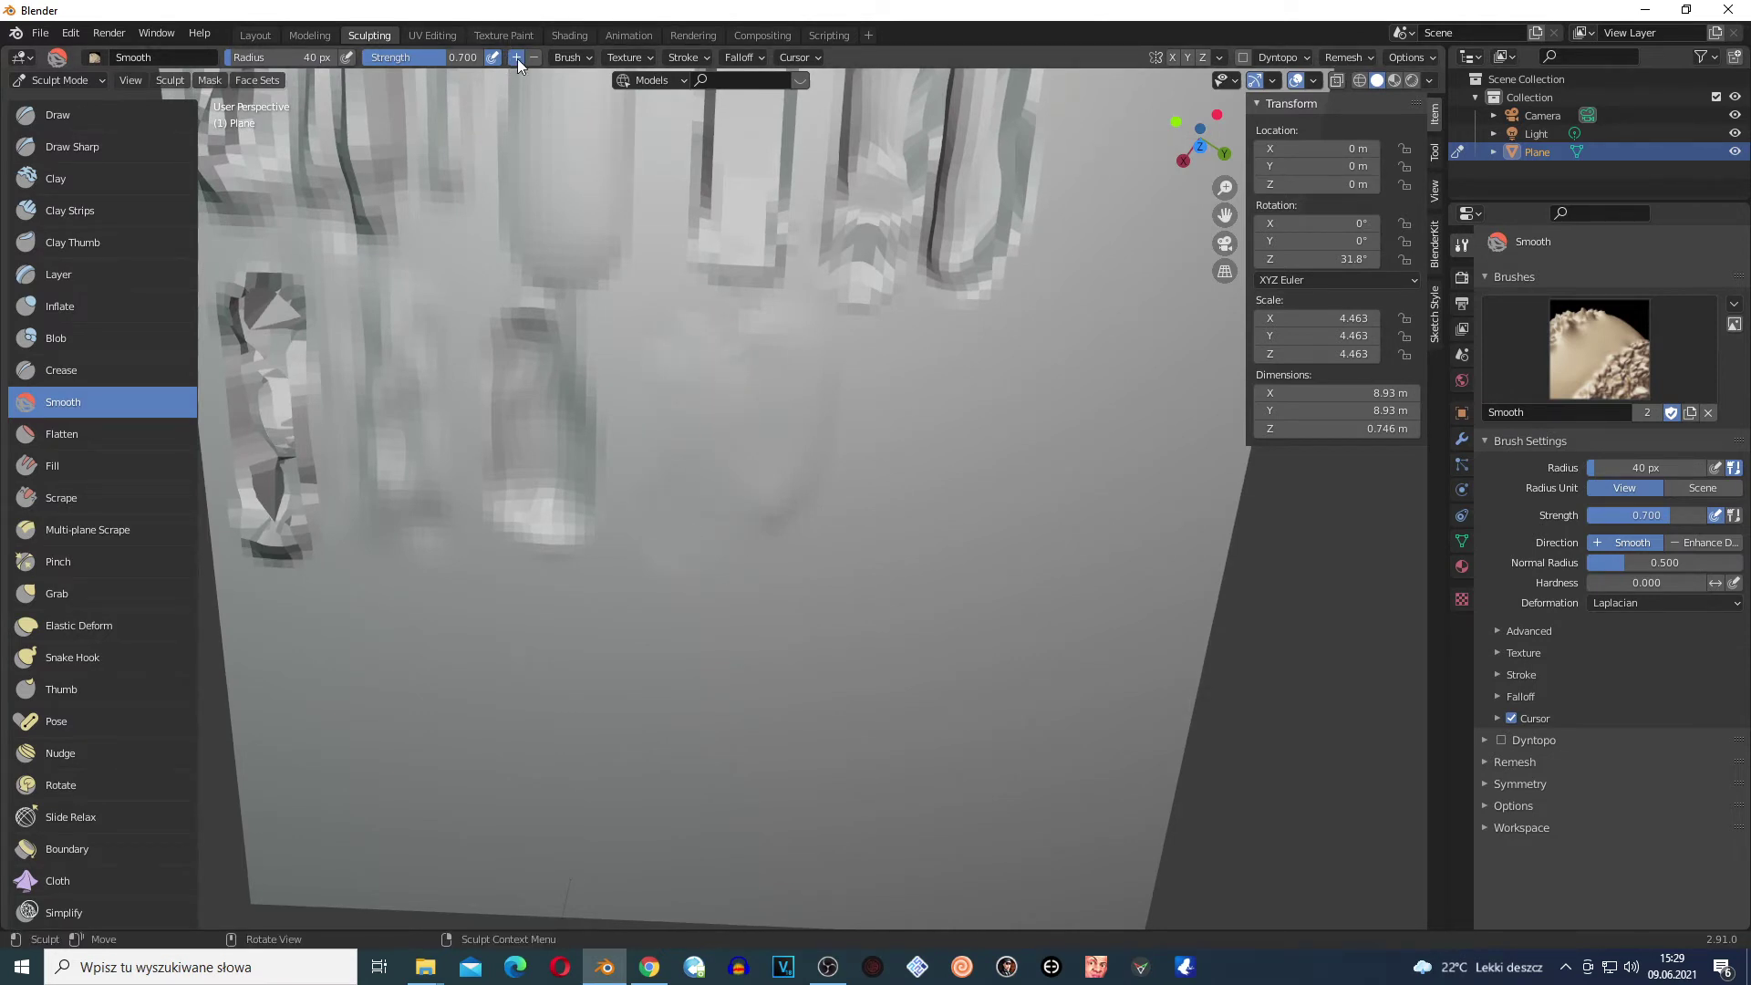
{"action": "mouse_move", "coordinate": [620, 457]}
{"action": "left_mouse_down"}
{"action": "mouse_move", "coordinate": [576, 442]}
{"action": "mouse_move", "coordinate": [563, 504]}
{"action": "mouse_move", "coordinate": [527, 477]}
{"action": "mouse_move", "coordinate": [521, 387]}
{"action": "mouse_move", "coordinate": [555, 394]}
{"action": "mouse_move", "coordinate": [555, 454]}
{"action": "mouse_move", "coordinate": [517, 334]}
{"action": "mouse_move", "coordinate": [511, 445]}
{"action": "mouse_move", "coordinate": [596, 529]}
{"action": "mouse_move", "coordinate": [630, 505]}
{"action": "mouse_move", "coordinate": [596, 507]}
{"action": "mouse_move", "coordinate": [639, 502]}
{"action": "left_mouse_up"}
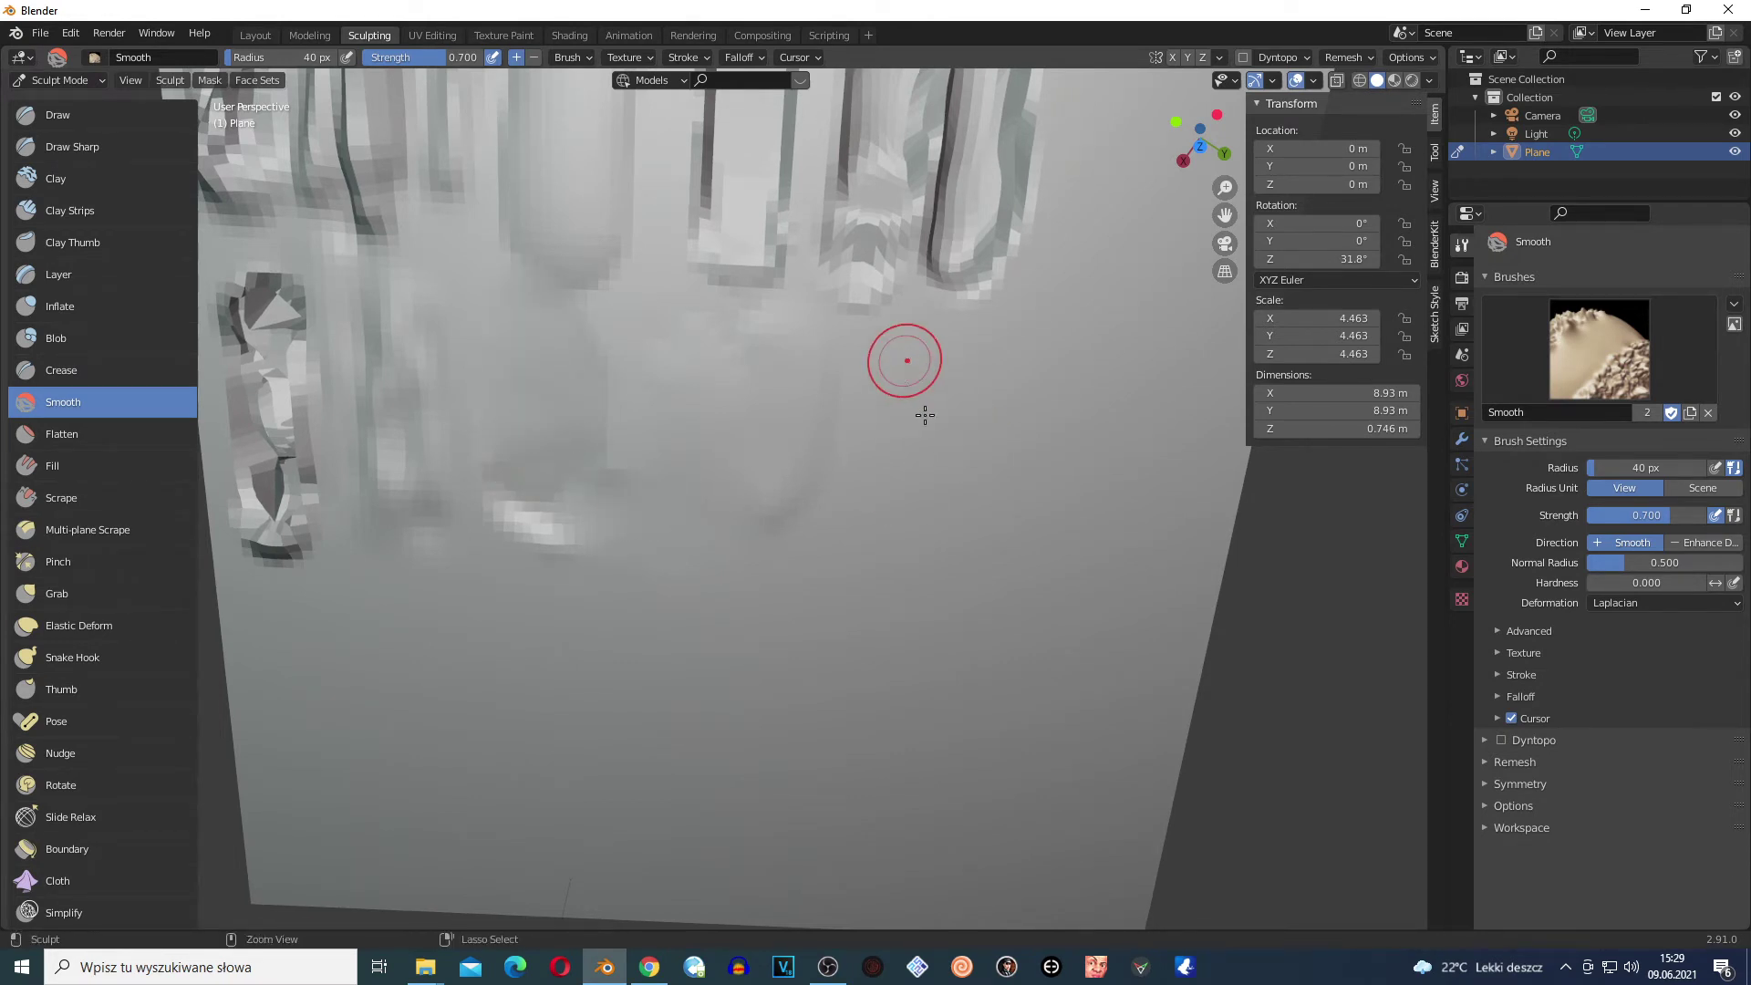
Roughen the smoothed crease area with inverted Smooth brush strokes that enhance its details
{"action": "left_click_drag", "start_coordinate": [927, 414], "coordinate": [847, 377]}
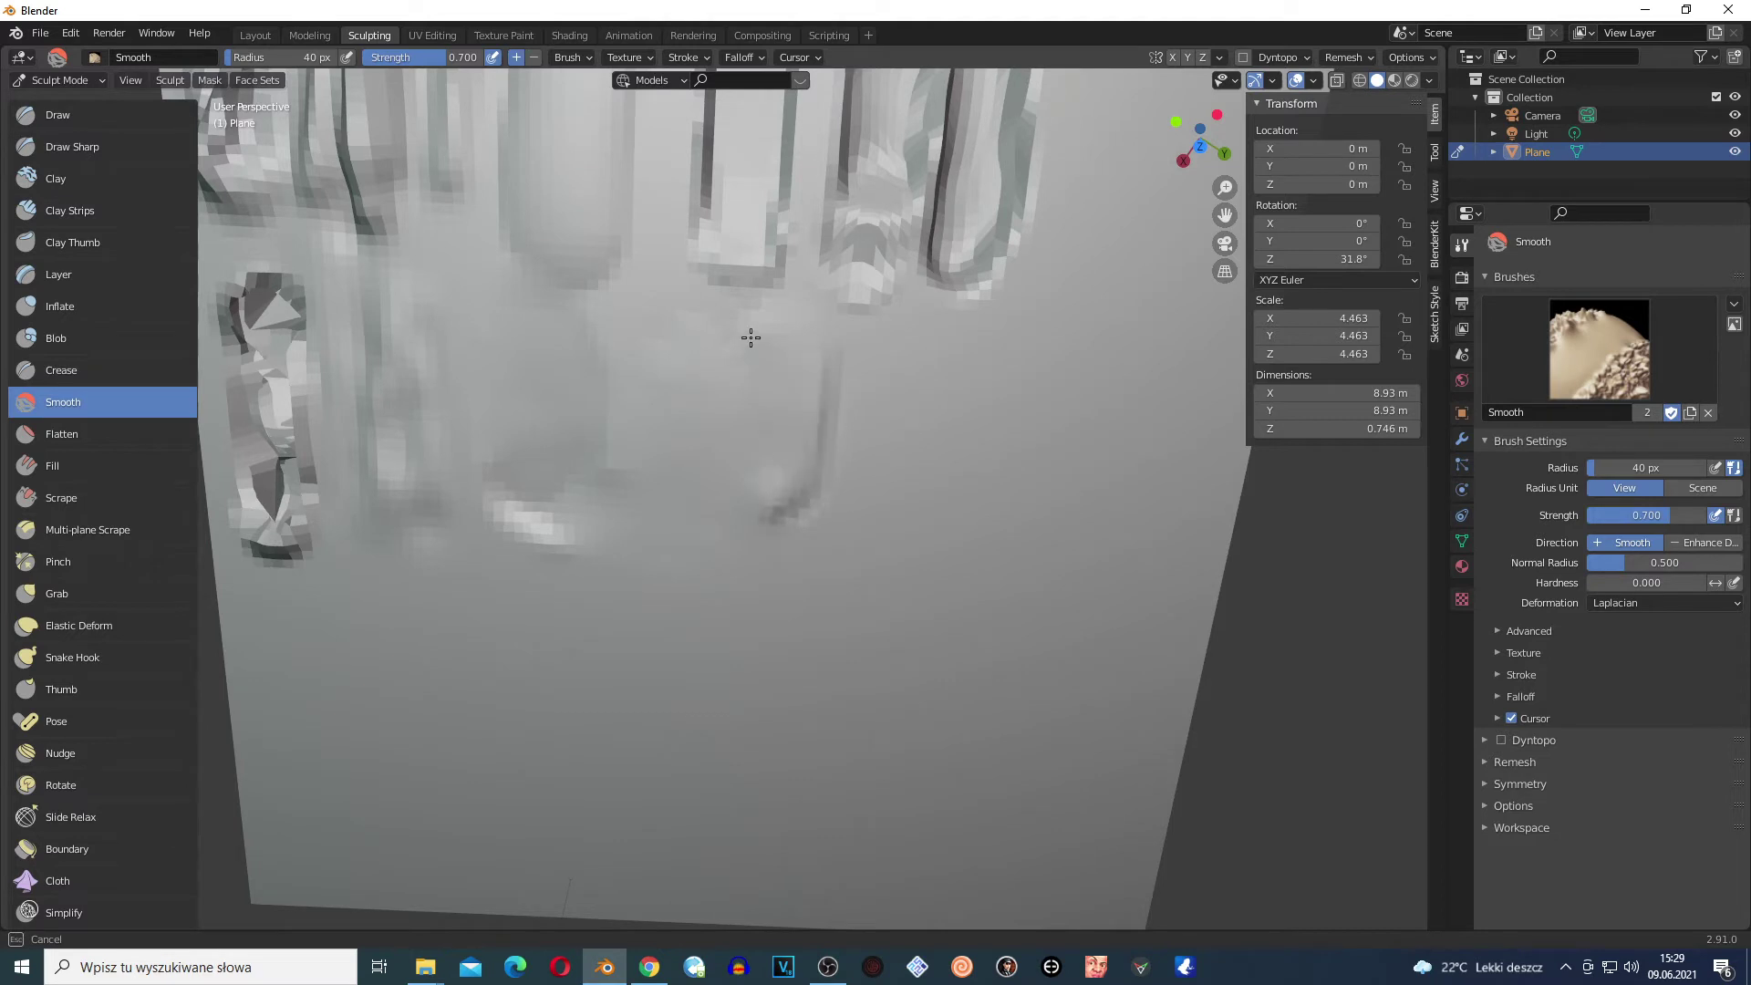
{"action": "mouse_move", "coordinate": [742, 413]}
{"action": "left_mouse_down"}
{"action": "mouse_move", "coordinate": [792, 388]}
{"action": "mouse_move", "coordinate": [761, 395]}
{"action": "mouse_move", "coordinate": [750, 359]}
{"action": "mouse_move", "coordinate": [754, 474]}
{"action": "mouse_move", "coordinate": [755, 374]}
{"action": "mouse_move", "coordinate": [753, 410]}
{"action": "mouse_move", "coordinate": [780, 334]}
{"action": "mouse_move", "coordinate": [769, 391]}
{"action": "left_mouse_up"}
{"action": "scroll", "coordinate": [775, 383], "scroll_direction": "up", "scroll_amount": 4}
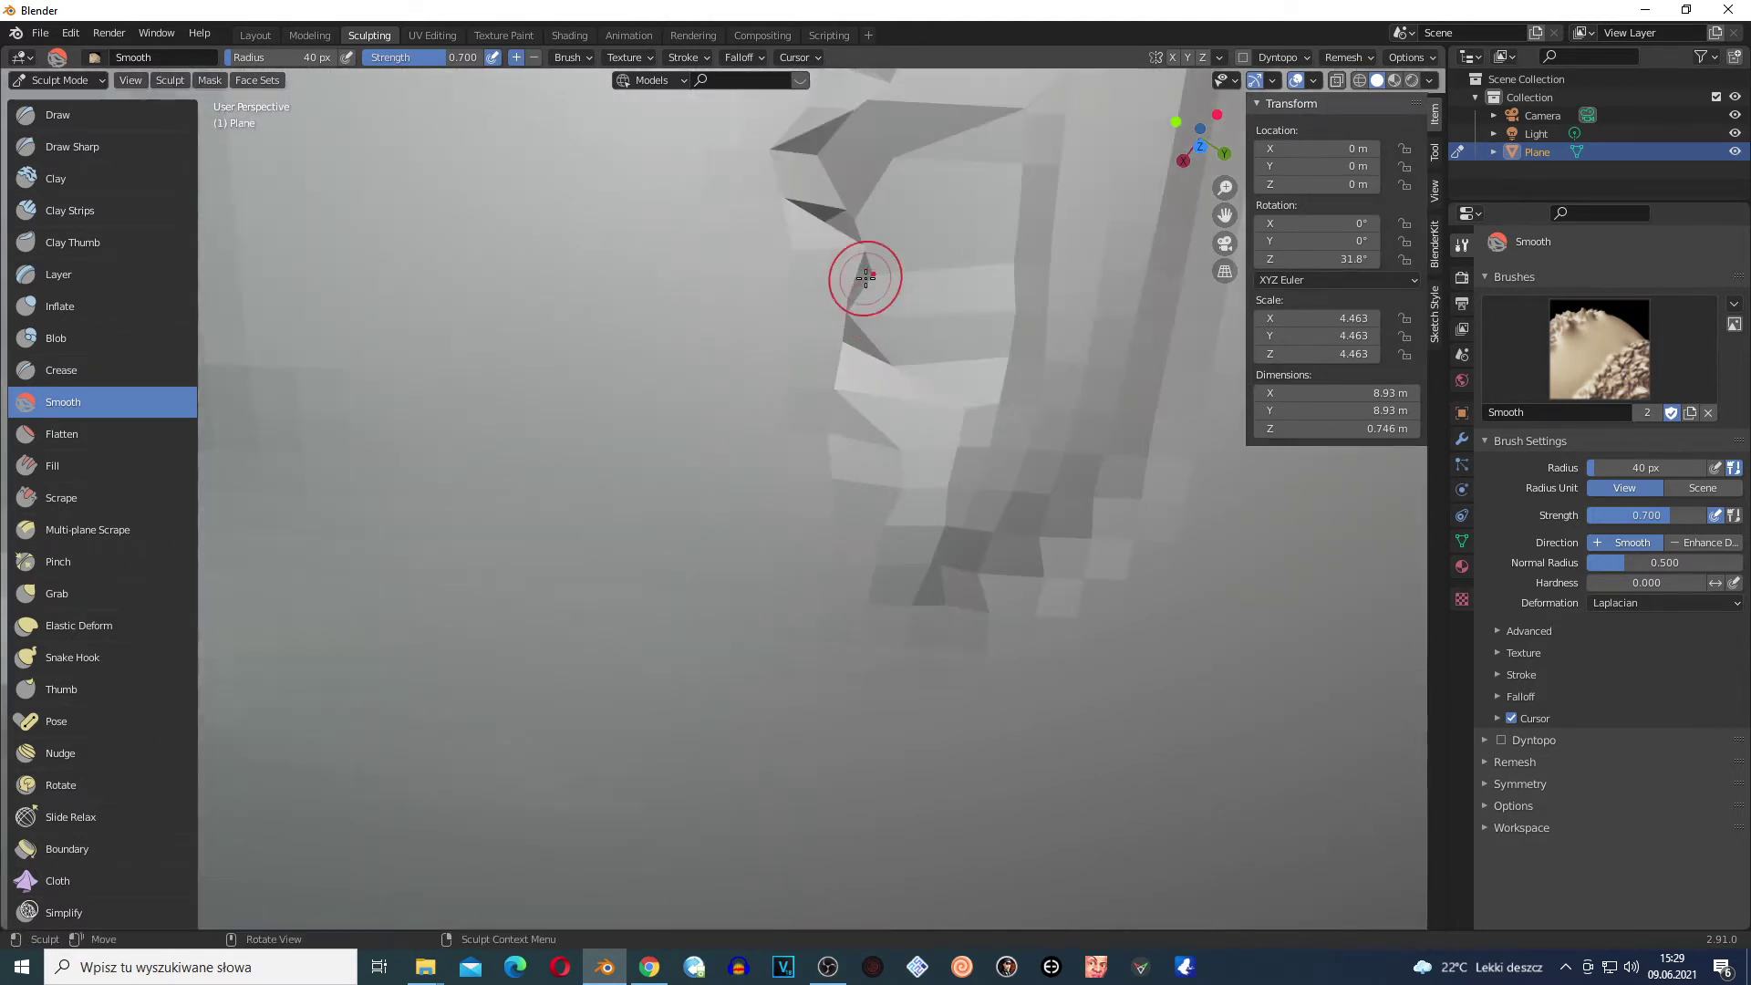
{"action": "scroll", "coordinate": [870, 401], "scroll_direction": "down", "scroll_amount": 4}
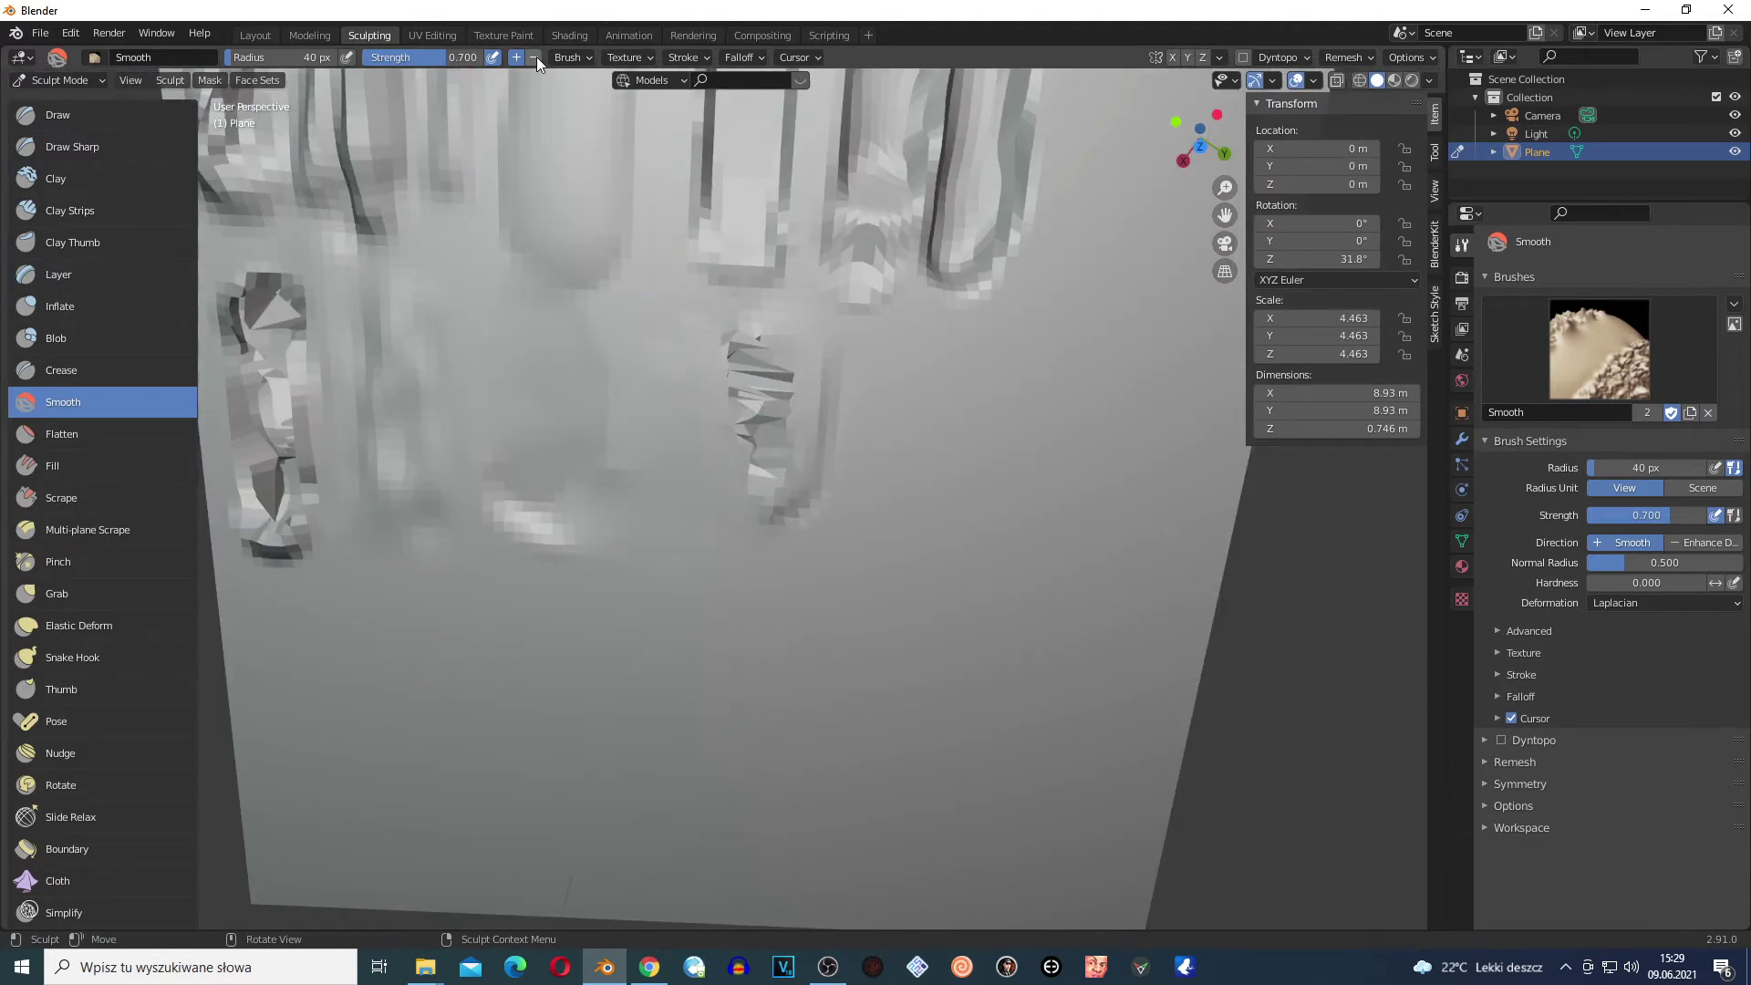
Smooth the roughened patch in the crease area flat again with the Smooth brush
{"action": "mouse_move", "coordinate": [802, 365]}
{"action": "left_mouse_down"}
{"action": "mouse_move", "coordinate": [775, 304]}
{"action": "mouse_move", "coordinate": [745, 338]}
{"action": "mouse_move", "coordinate": [780, 395]}
{"action": "left_mouse_up"}
{"action": "left_click_drag", "start_coordinate": [751, 455], "coordinate": [711, 410]}
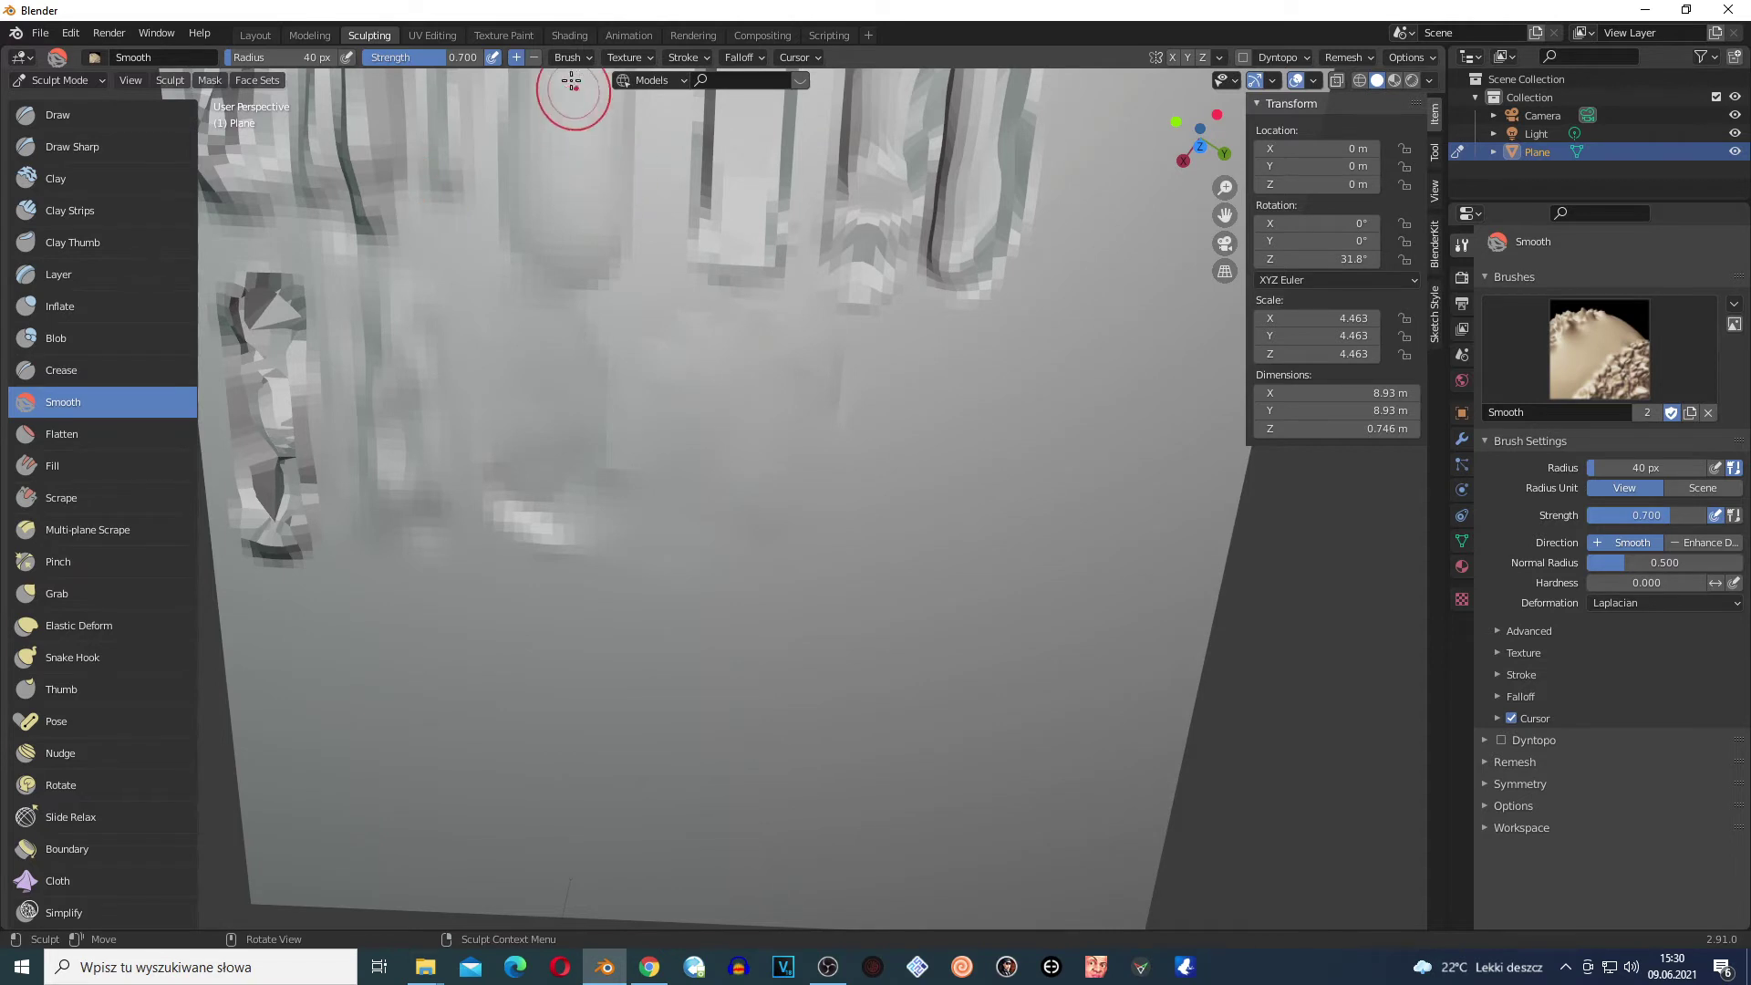
{"action": "scroll", "coordinate": [696, 250], "scroll_direction": "down", "scroll_amount": 4}
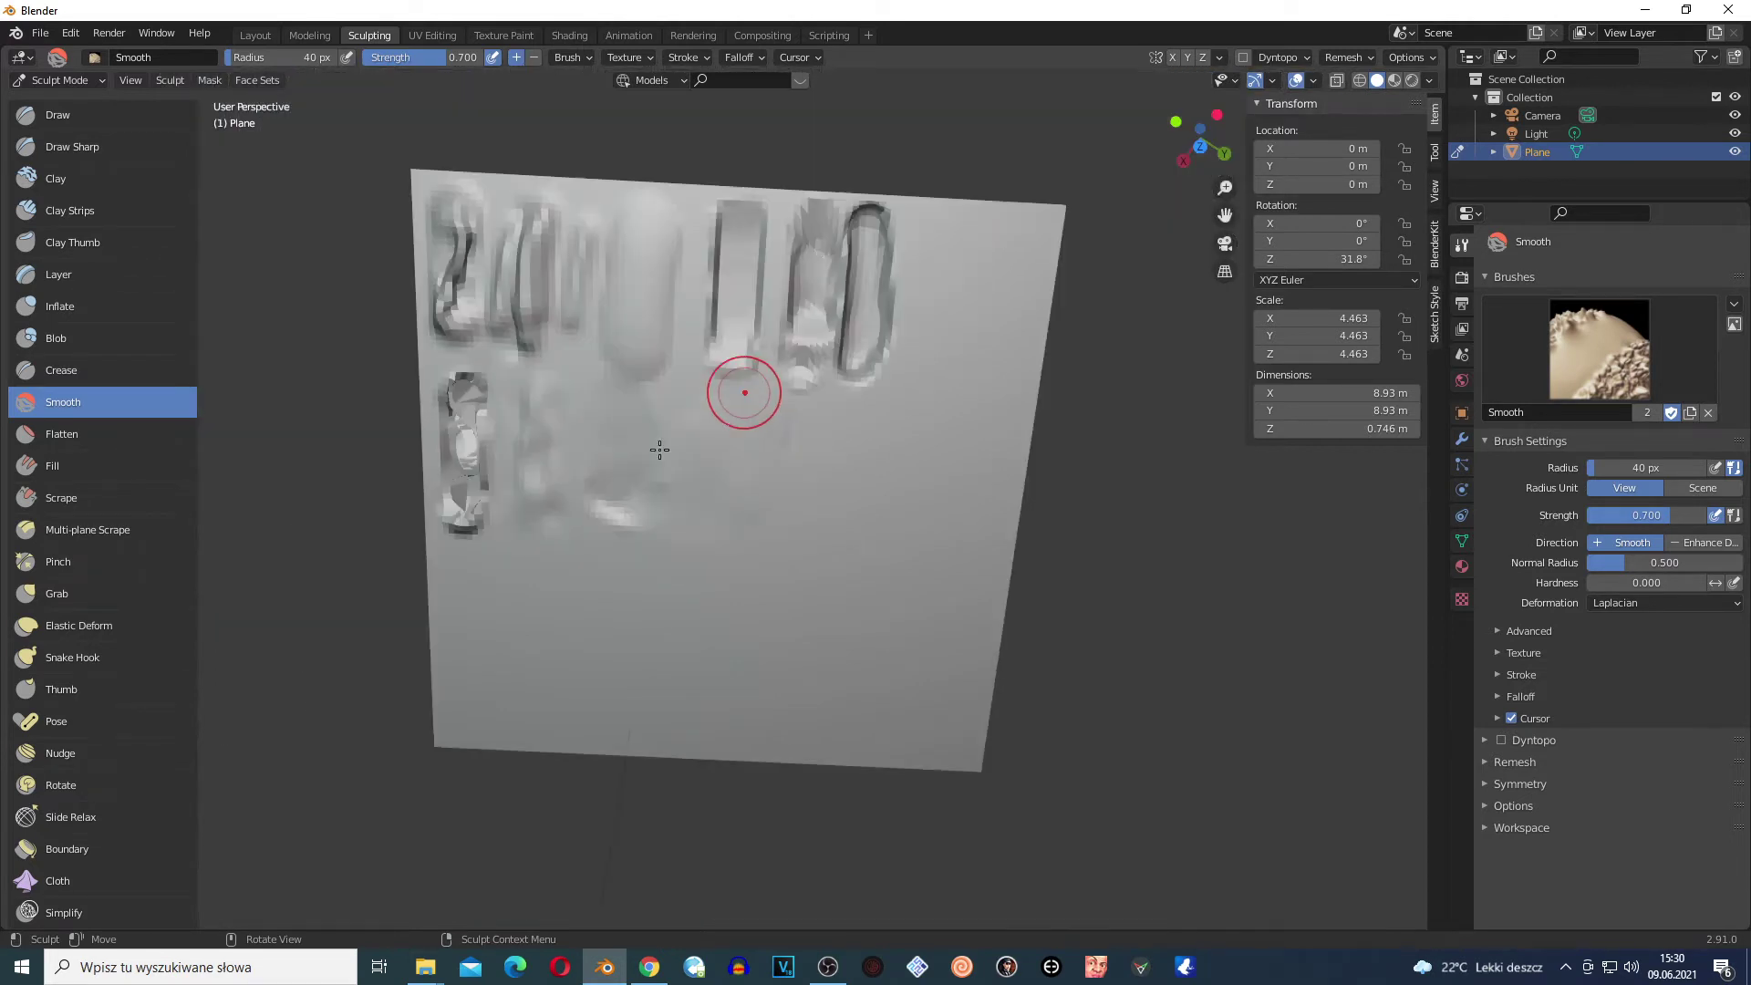
{"action": "mouse_move", "coordinate": [847, 209]}
{"action": "left_mouse_down"}
{"action": "mouse_move", "coordinate": [892, 264]}
{"action": "mouse_move", "coordinate": [864, 271]}
{"action": "mouse_move", "coordinate": [860, 234]}
{"action": "mouse_move", "coordinate": [842, 261]}
{"action": "mouse_move", "coordinate": [639, 256]}
{"action": "mouse_move", "coordinate": [699, 330]}
{"action": "mouse_move", "coordinate": [844, 411]}
{"action": "mouse_move", "coordinate": [351, 247]}
{"action": "mouse_move", "coordinate": [551, 290]}
{"action": "mouse_move", "coordinate": [726, 262]}
{"action": "mouse_move", "coordinate": [684, 292]}
{"action": "left_mouse_up"}
Undo the Smooth brush strokes made over the Blob and Crease bands
{"action": "key", "text": "ctrl+z"}
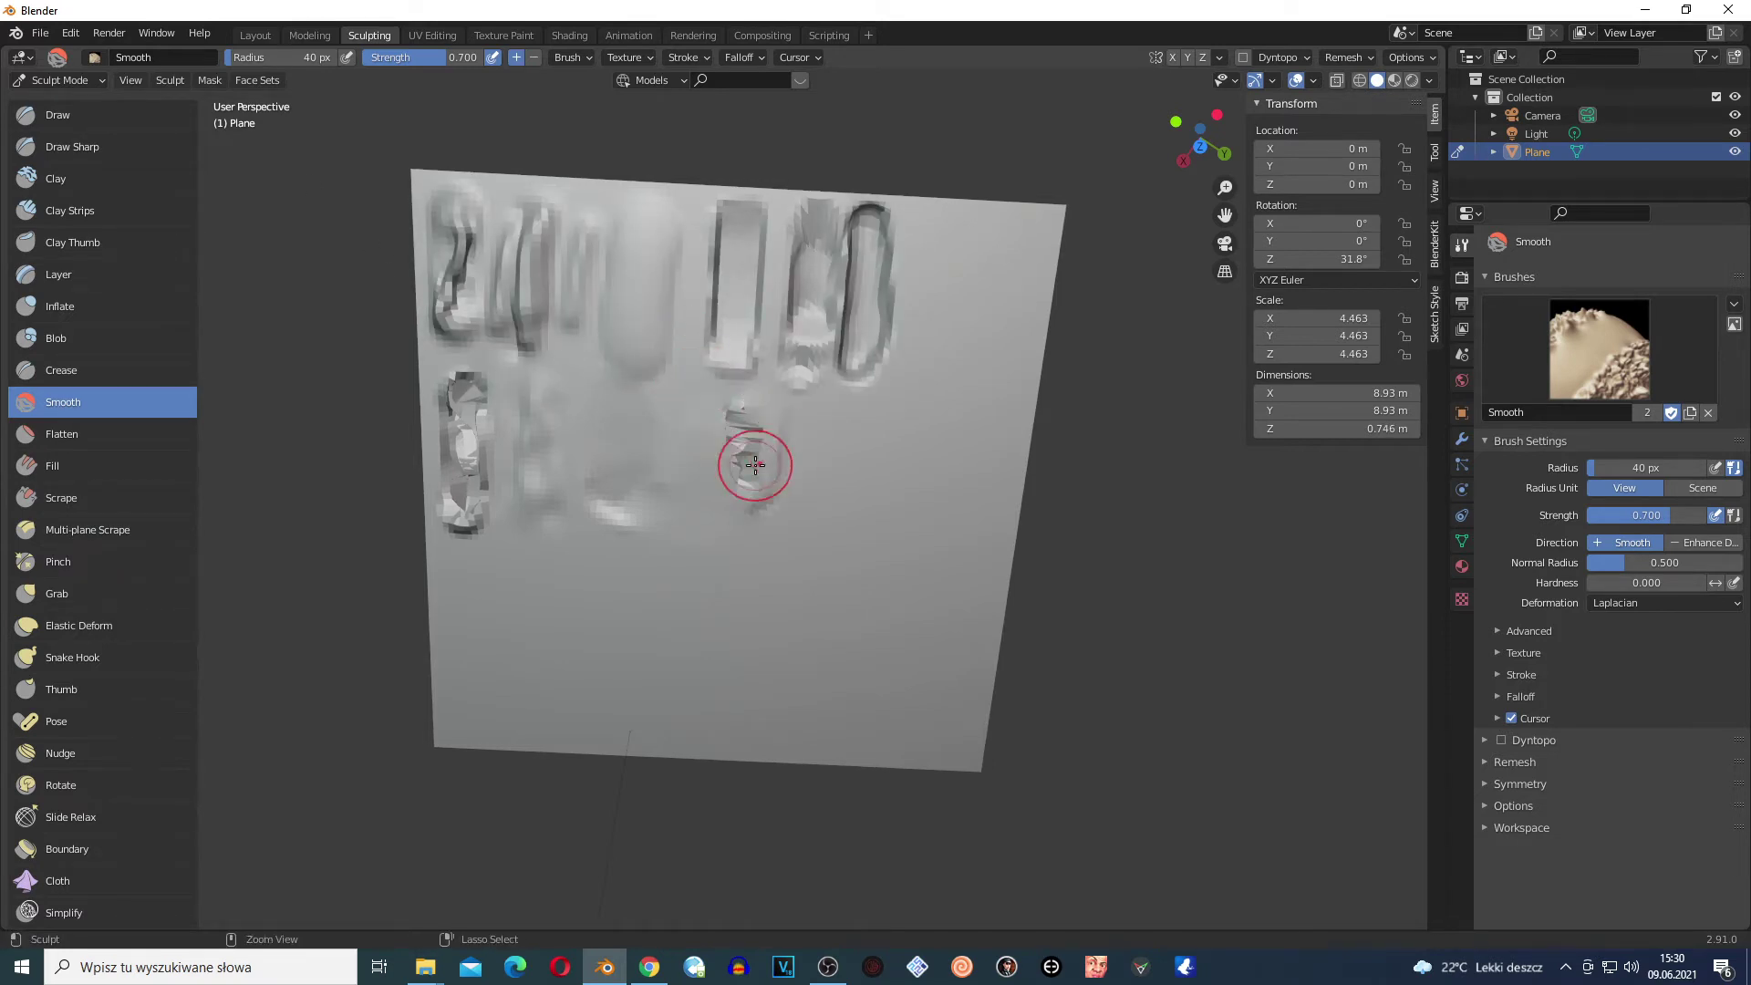
{"action": "key", "text": "ctrl+z"}
{"action": "key", "text": "ctrl+z"}
{"action": "key", "text": "ctrl+z"}
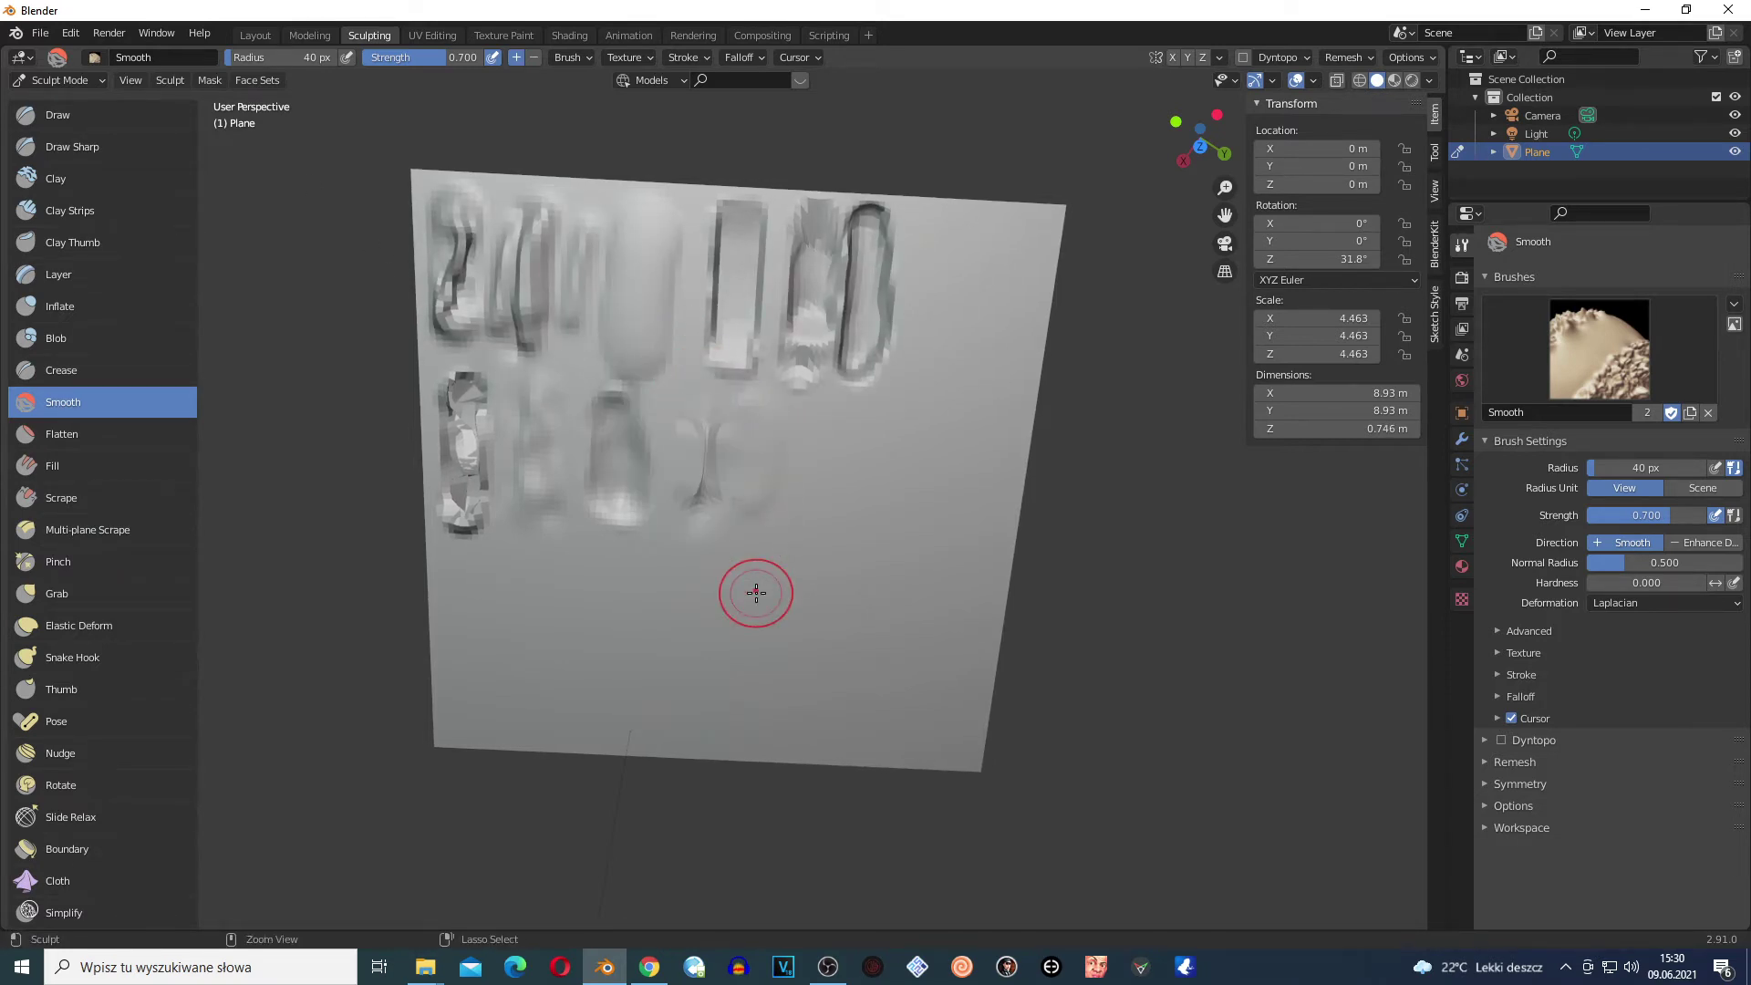
Choose the Flatten brush and try it on the blank area beside the crease bands
{"action": "left_click", "coordinate": [71, 438]}
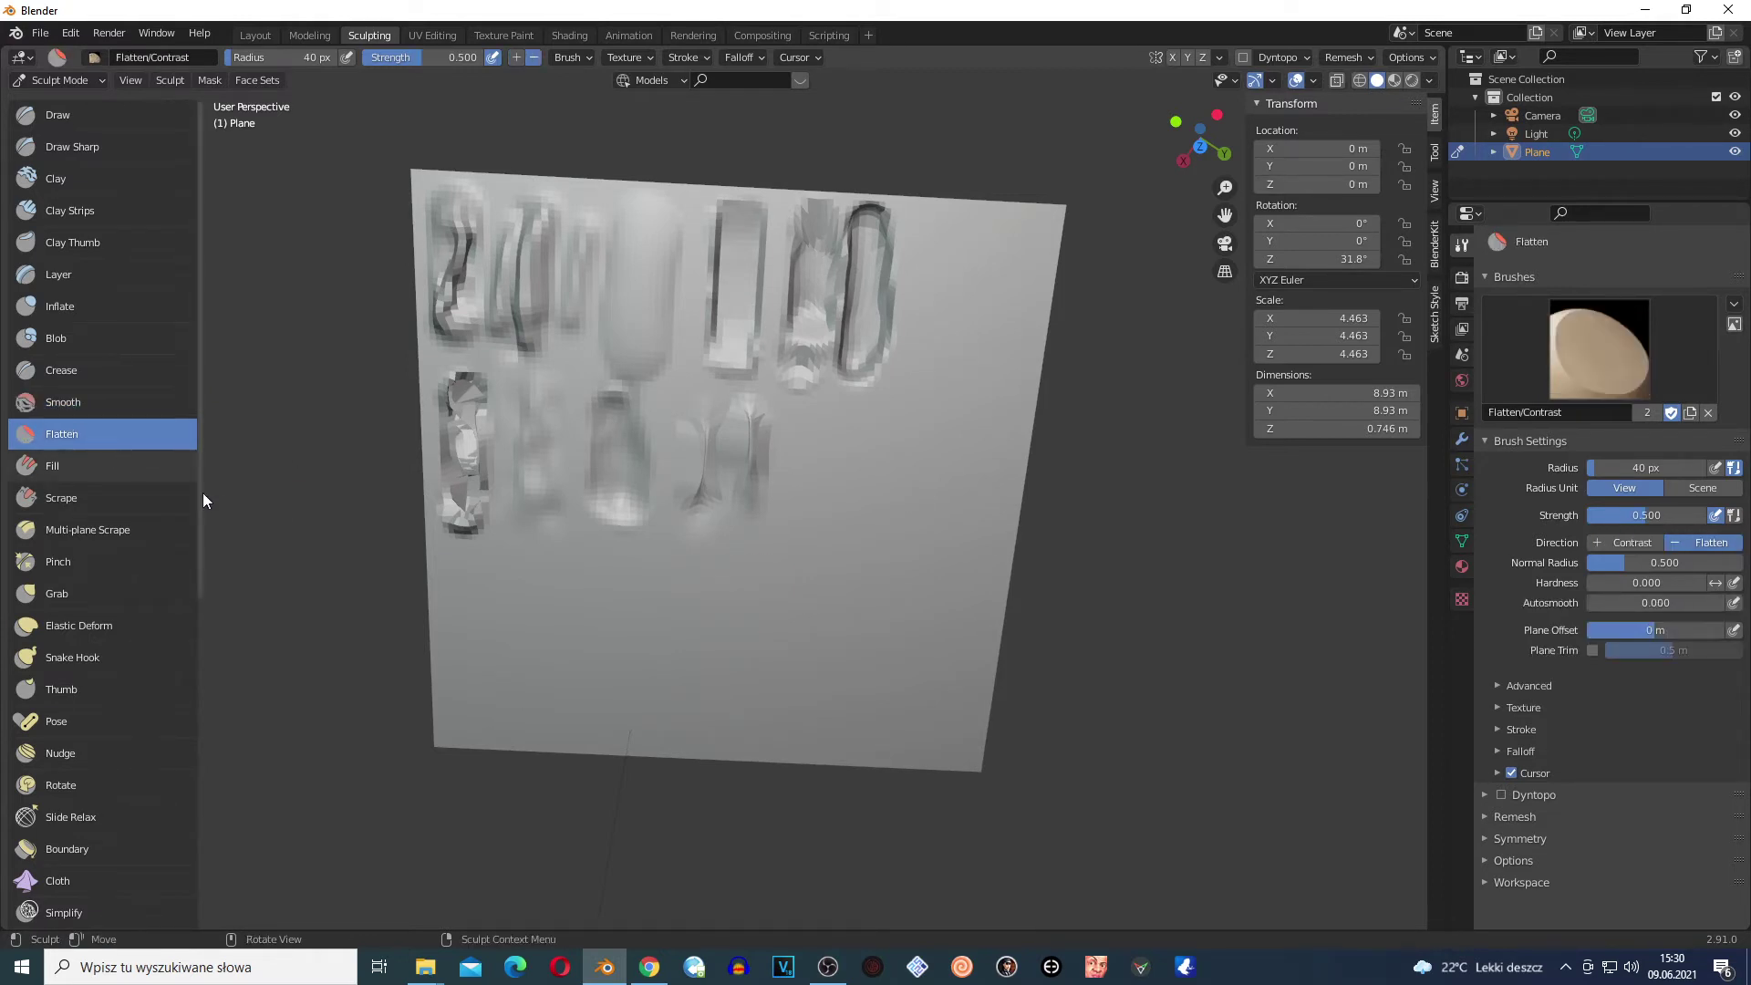
{"action": "scroll", "coordinate": [891, 496], "scroll_direction": "up", "scroll_amount": 6}
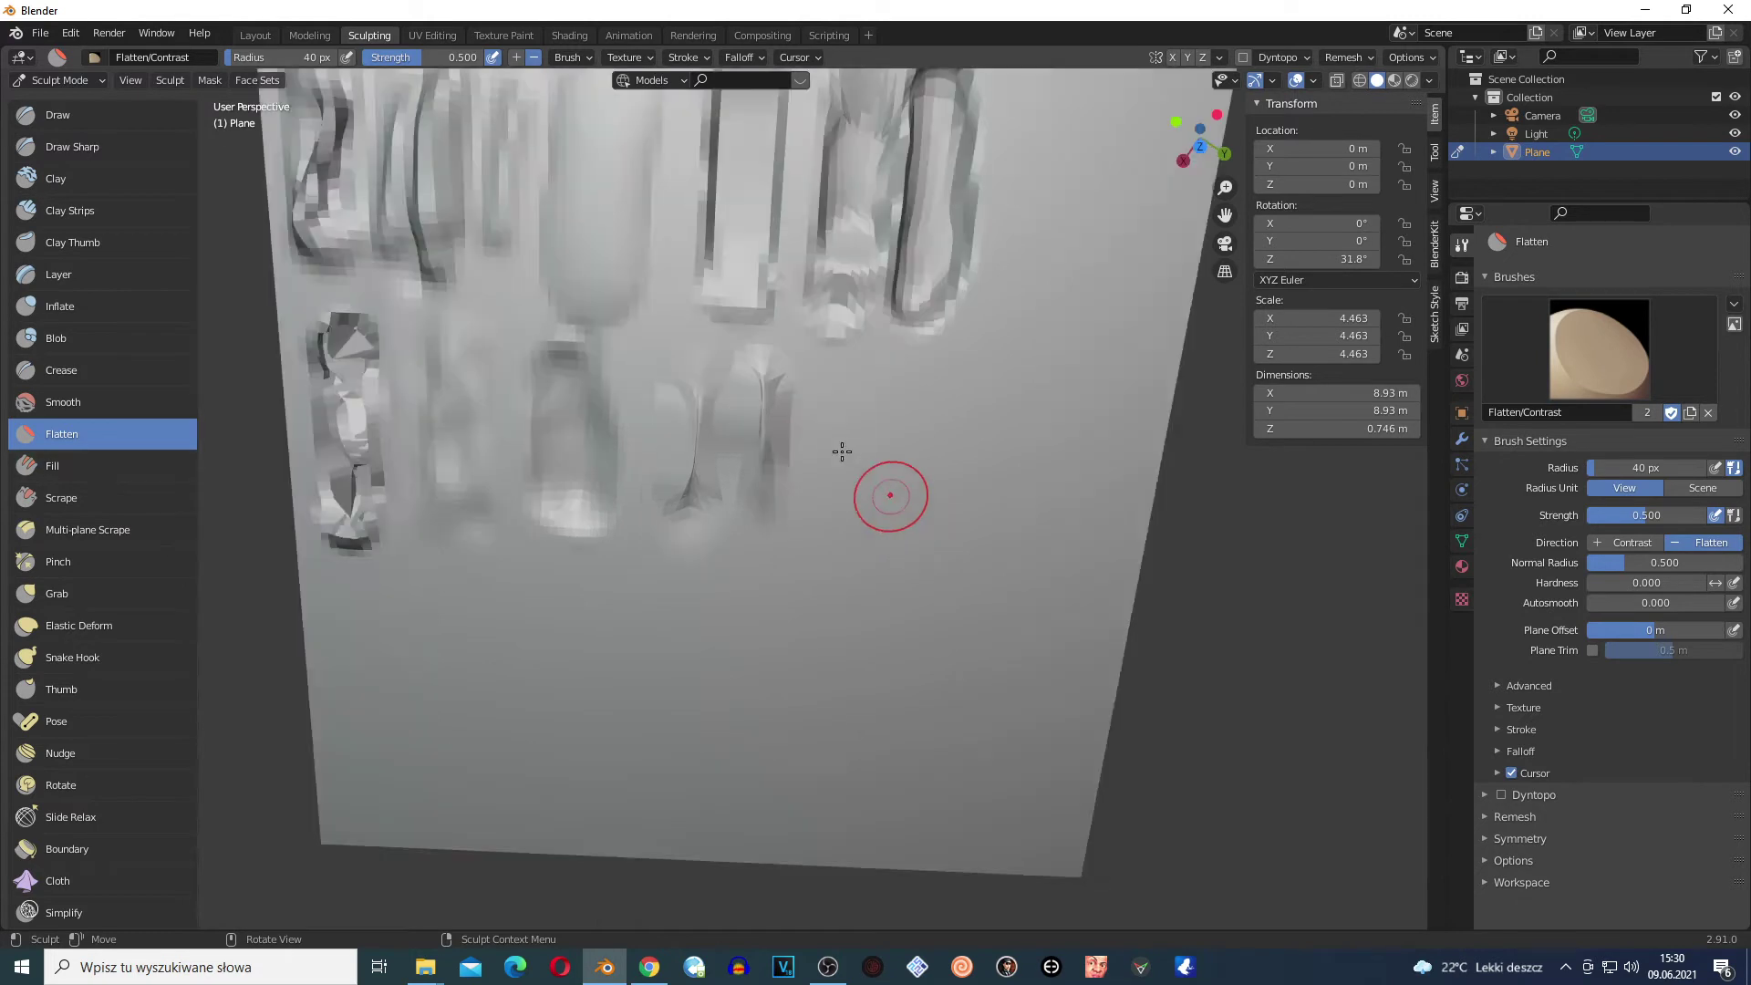
{"action": "scroll", "coordinate": [62, 507], "scroll_direction": "down", "scroll_amount": 3}
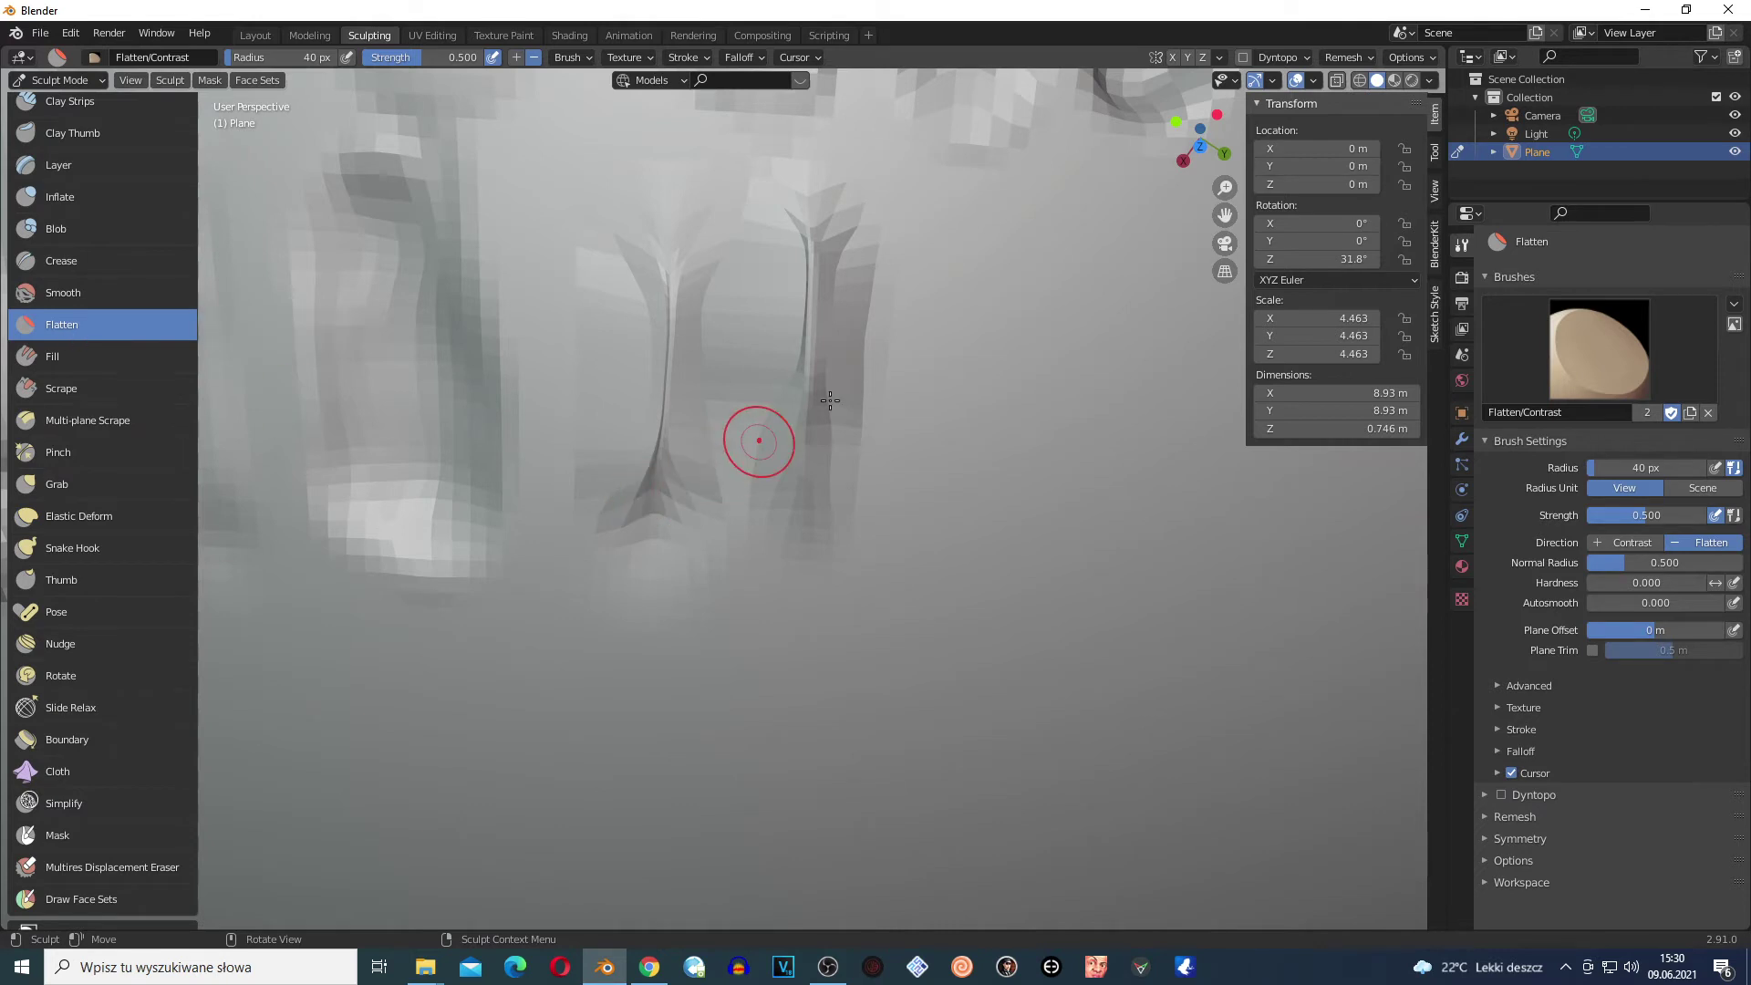
{"action": "scroll", "coordinate": [821, 410], "scroll_direction": "down", "scroll_amount": 3}
{"action": "scroll", "coordinate": [901, 436], "scroll_direction": "down", "scroll_amount": 2}
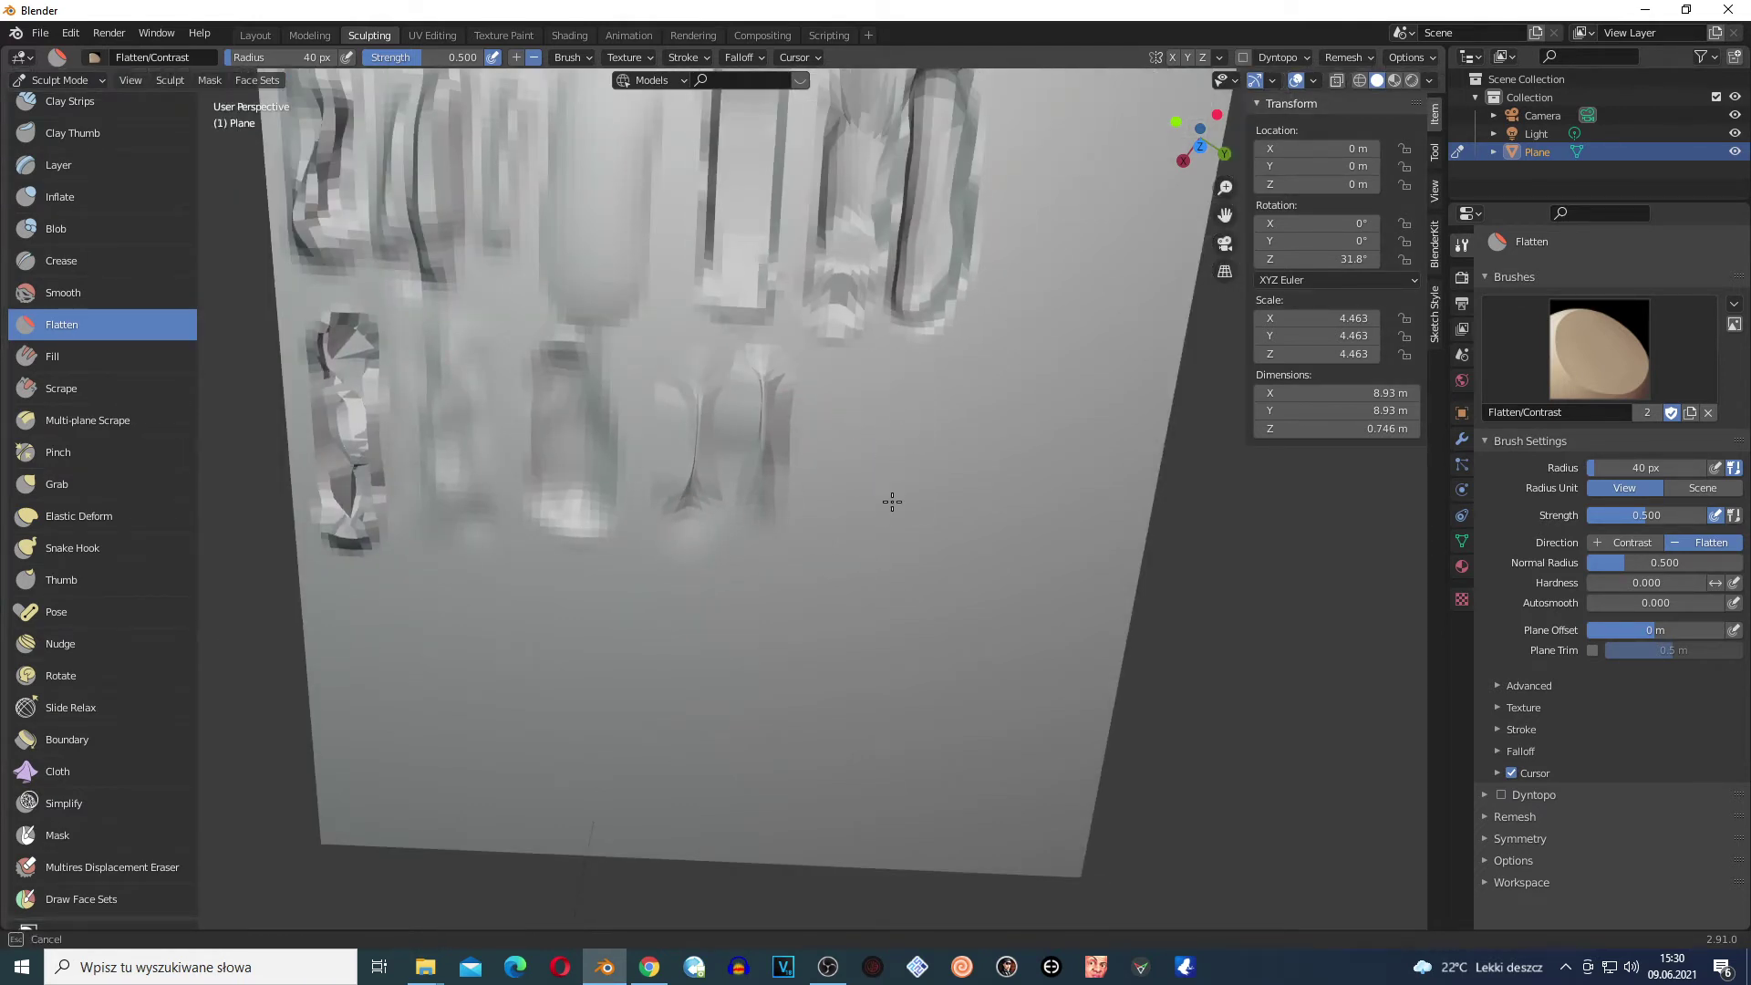
{"action": "left_click", "coordinate": [891, 429]}
{"action": "middle_click_drag", "start_coordinate": [882, 502], "coordinate": [878, 465]}
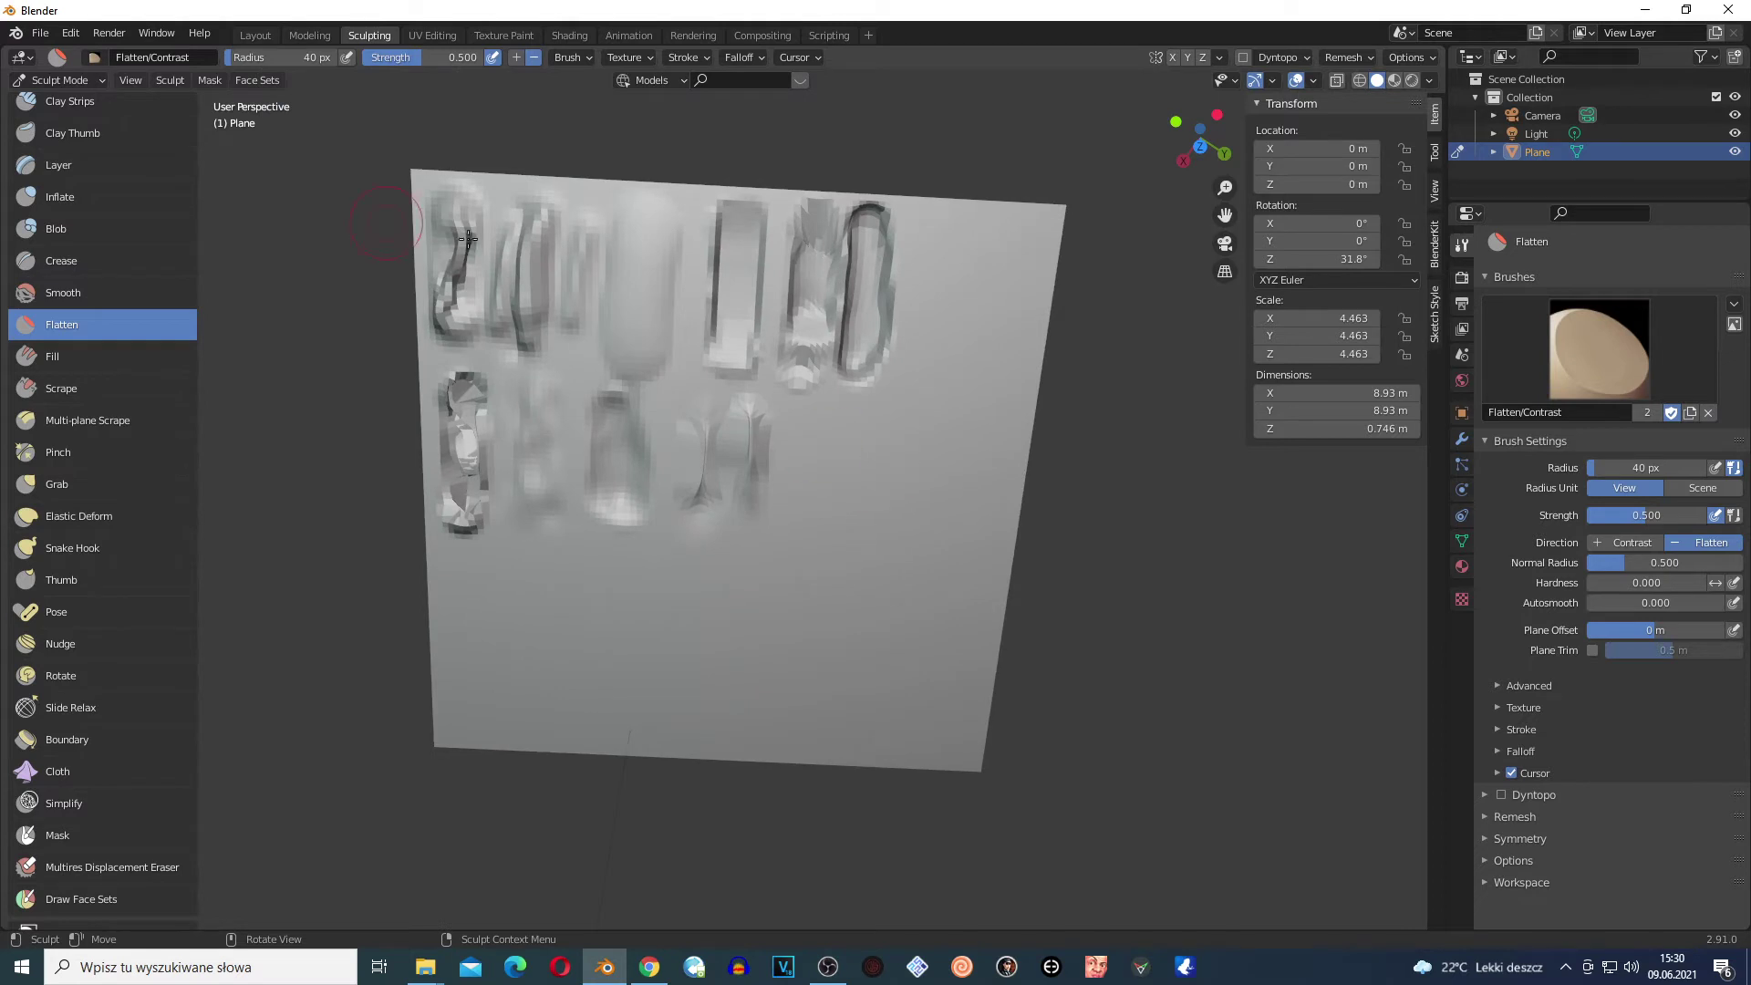
Flatten the raised edges of the square-edged Clay Strips band in the first row with the Flatten brush
{"action": "scroll", "coordinate": [438, 251], "scroll_direction": "up", "scroll_amount": 2}
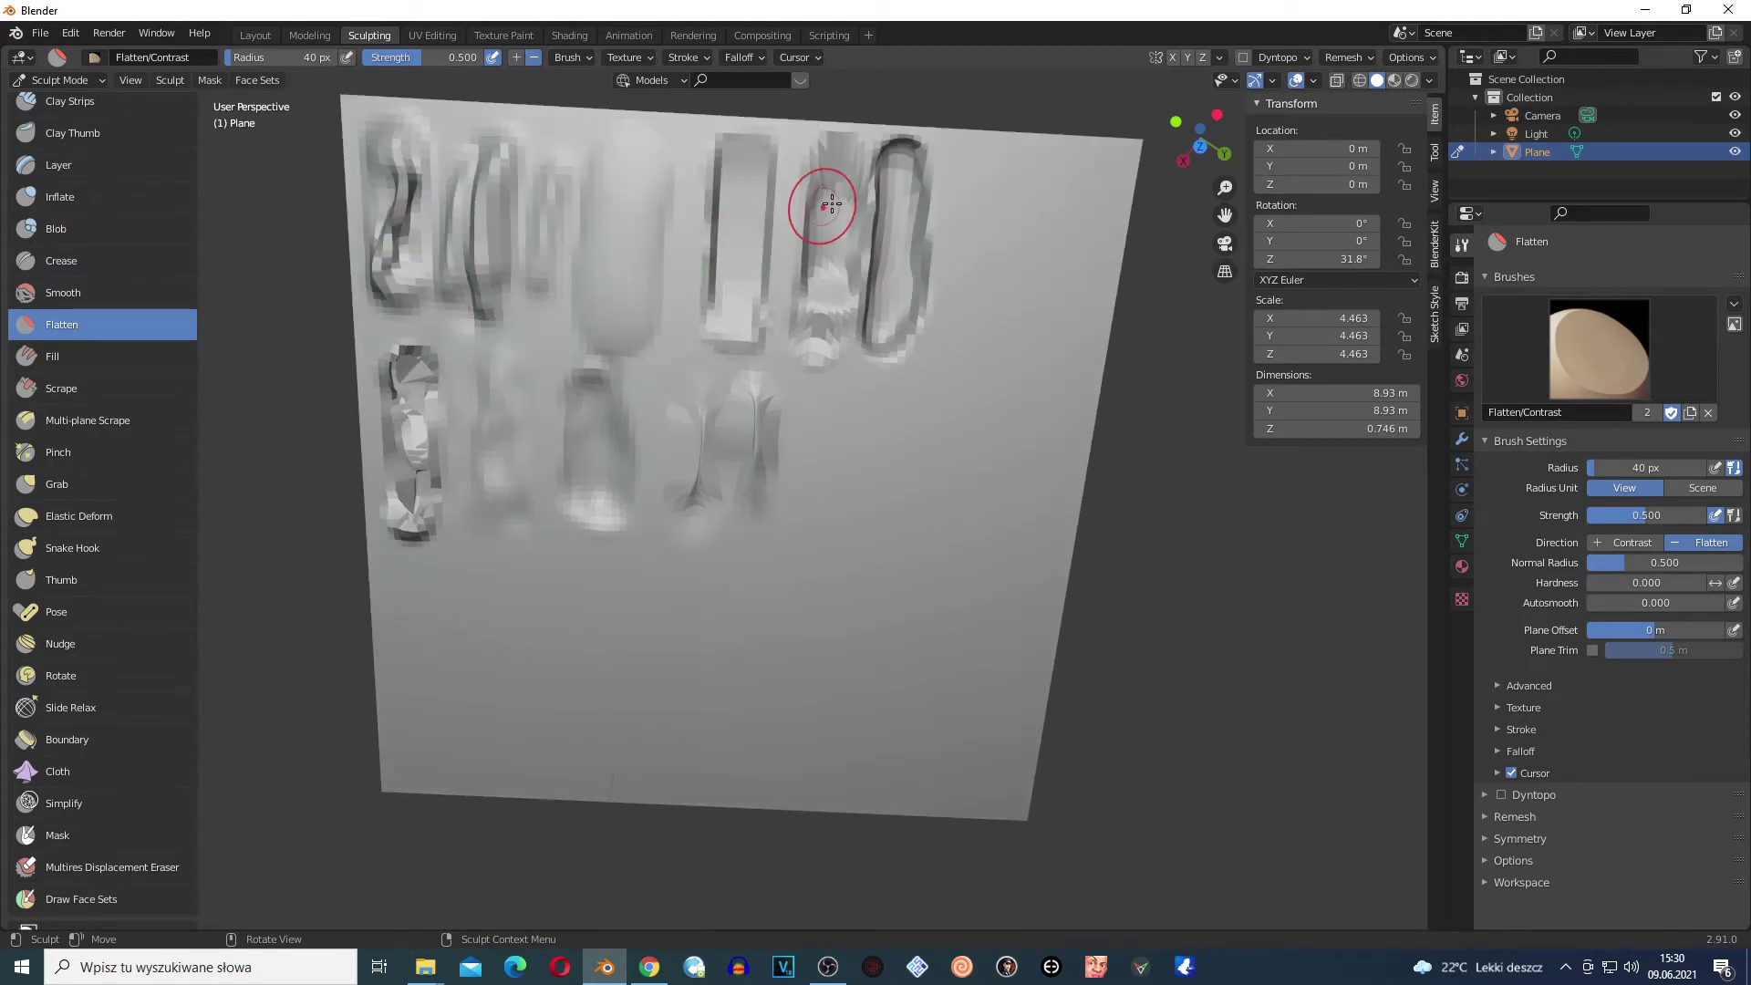
{"action": "mouse_move", "coordinate": [721, 260]}
{"action": "left_mouse_down"}
{"action": "mouse_move", "coordinate": [727, 165]}
{"action": "mouse_move", "coordinate": [696, 288]}
{"action": "mouse_move", "coordinate": [722, 278]}
{"action": "mouse_move", "coordinate": [715, 173]}
{"action": "left_mouse_up"}
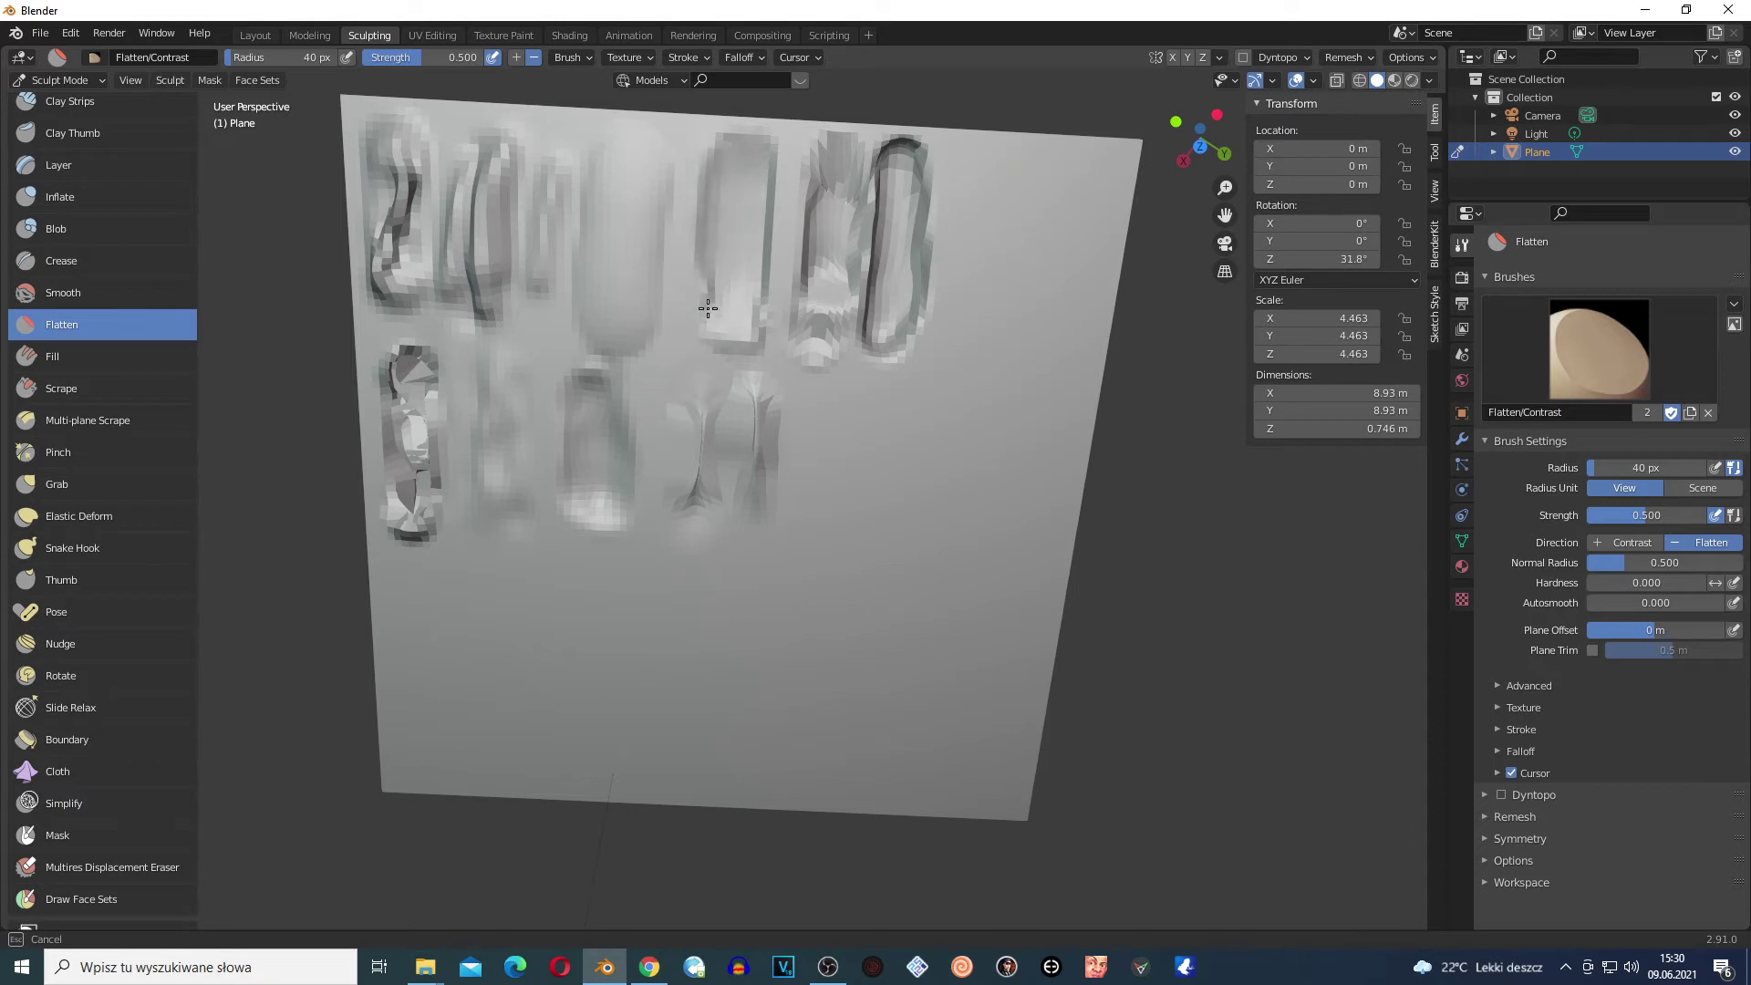
{"action": "scroll", "coordinate": [706, 290], "scroll_direction": "up", "scroll_amount": 5}
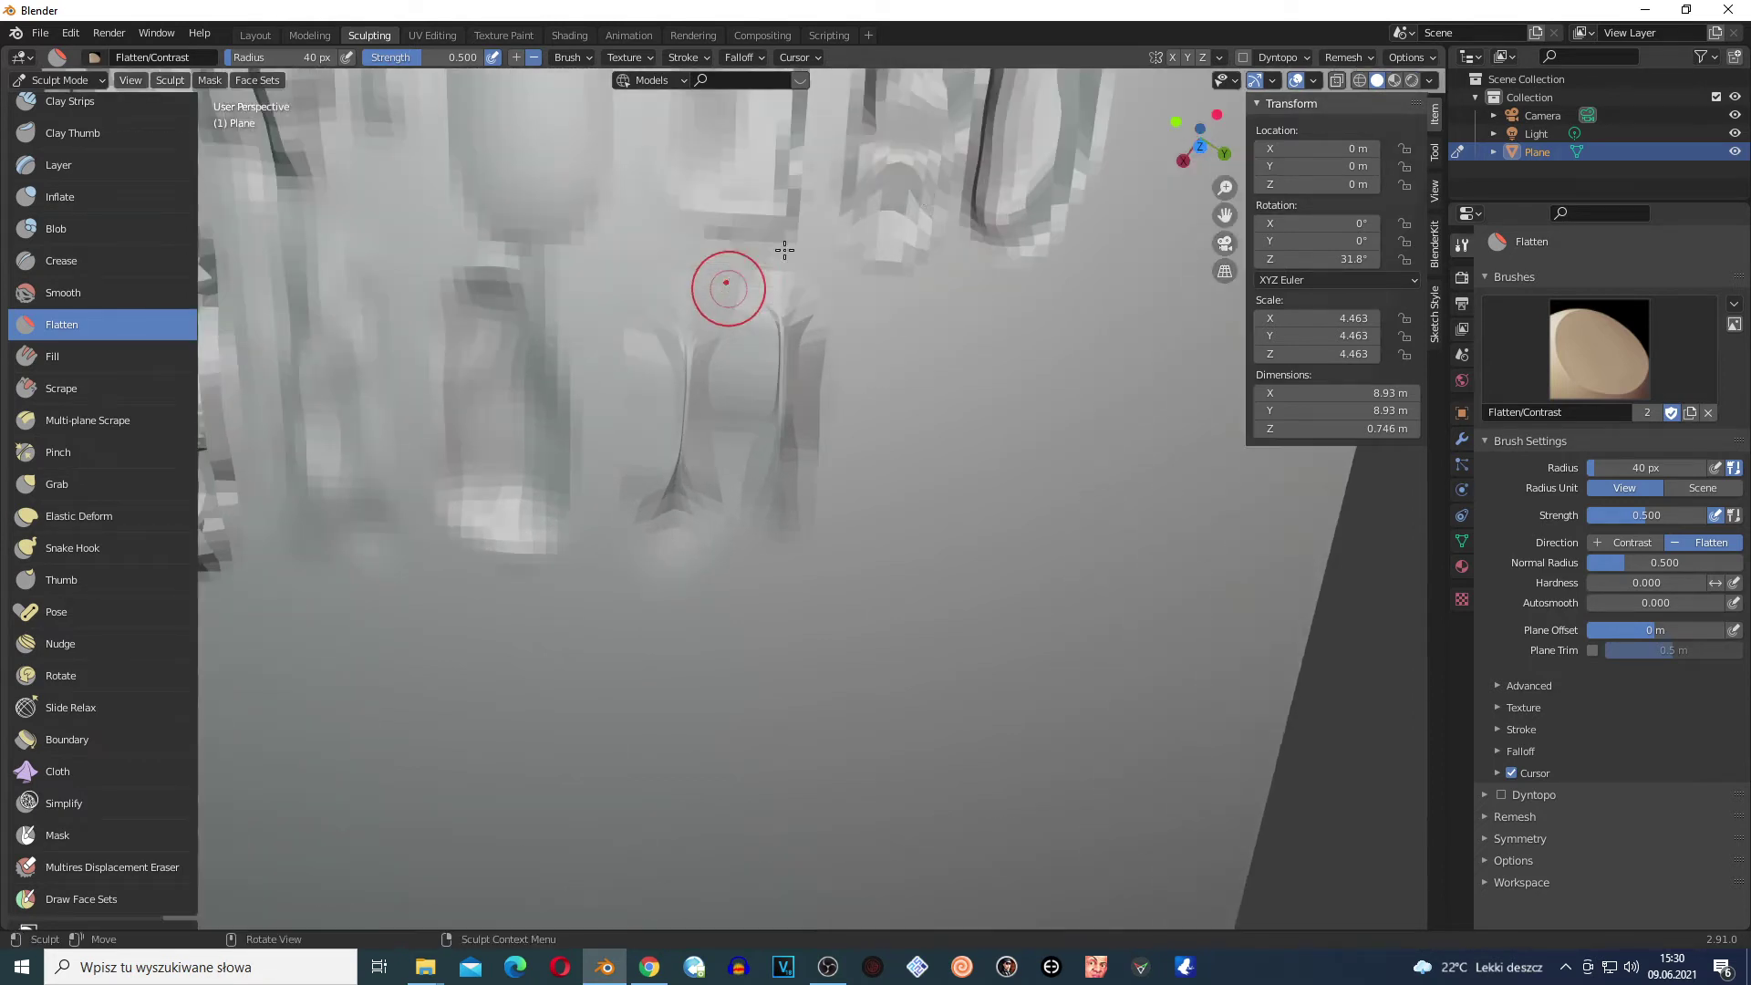
Flatten the first two and the last two bands of the first row with the Flatten brush
{"action": "scroll", "coordinate": [957, 174], "scroll_direction": "down", "scroll_amount": 5}
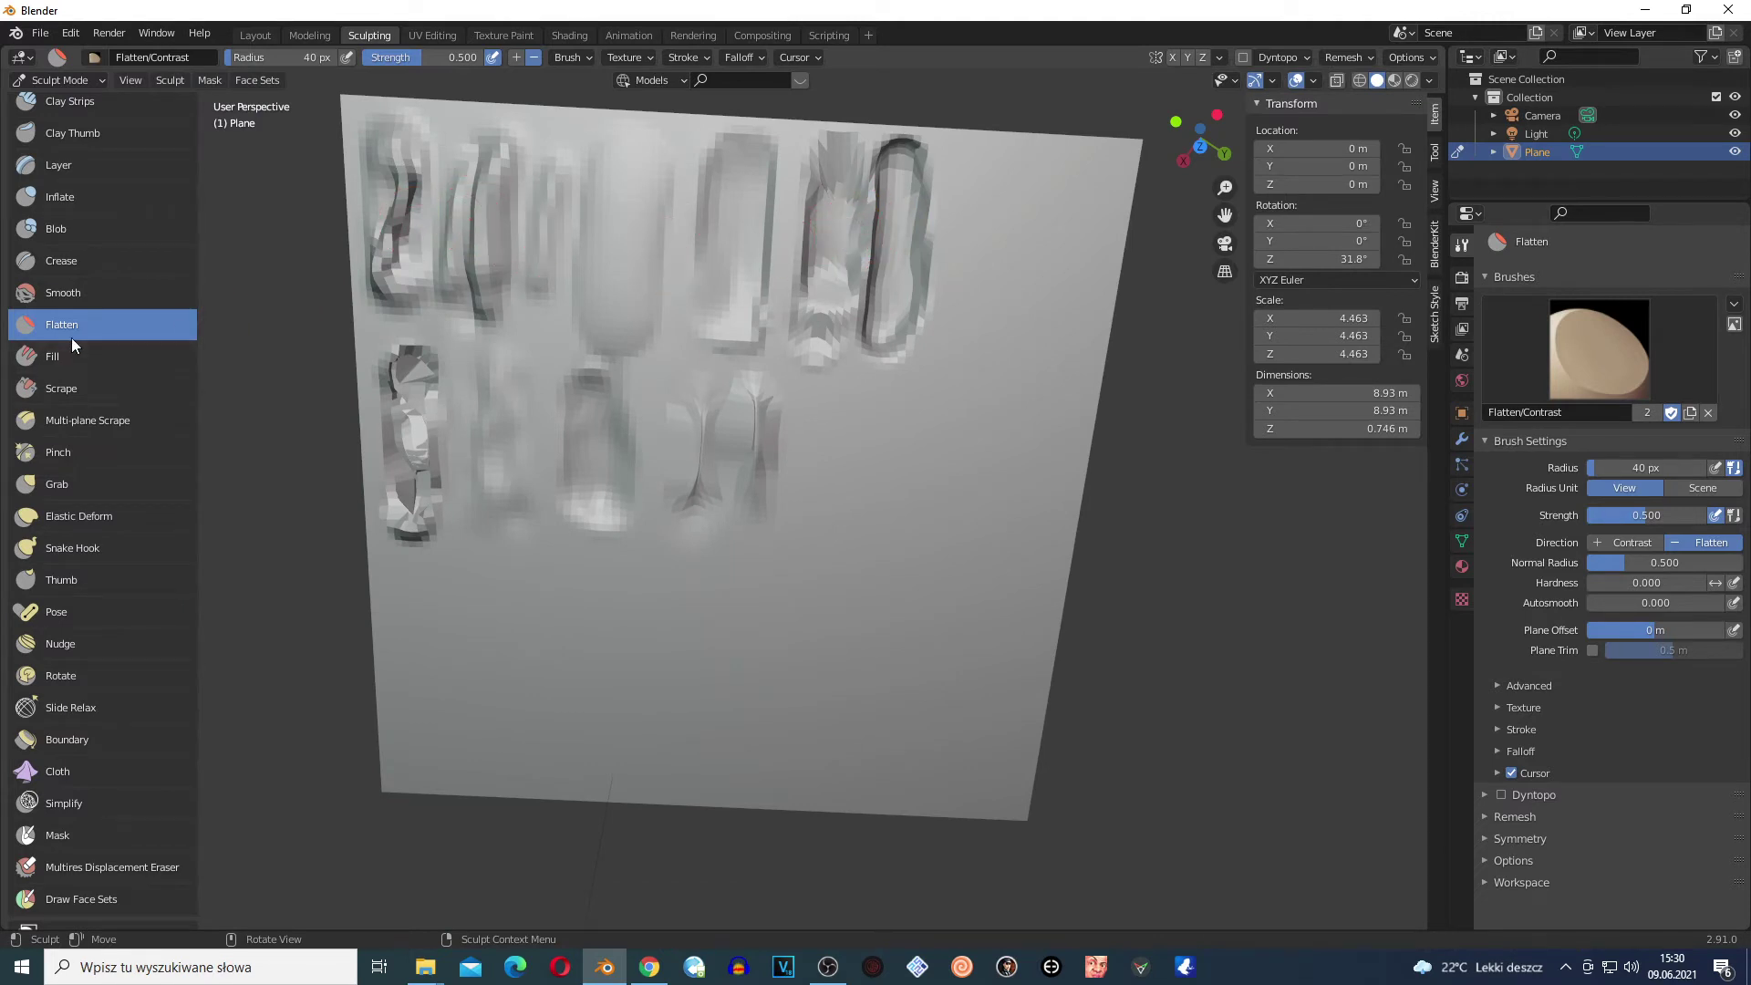
{"action": "mouse_move", "coordinate": [474, 224]}
{"action": "left_mouse_down"}
{"action": "mouse_move", "coordinate": [469, 204]}
{"action": "mouse_move", "coordinate": [415, 187]}
{"action": "mouse_move", "coordinate": [399, 215]}
{"action": "mouse_move", "coordinate": [418, 281]}
{"action": "mouse_move", "coordinate": [388, 214]}
{"action": "mouse_move", "coordinate": [386, 187]}
{"action": "mouse_move", "coordinate": [410, 187]}
{"action": "left_mouse_up"}
{"action": "scroll", "coordinate": [879, 118], "scroll_direction": "up", "scroll_amount": 2}
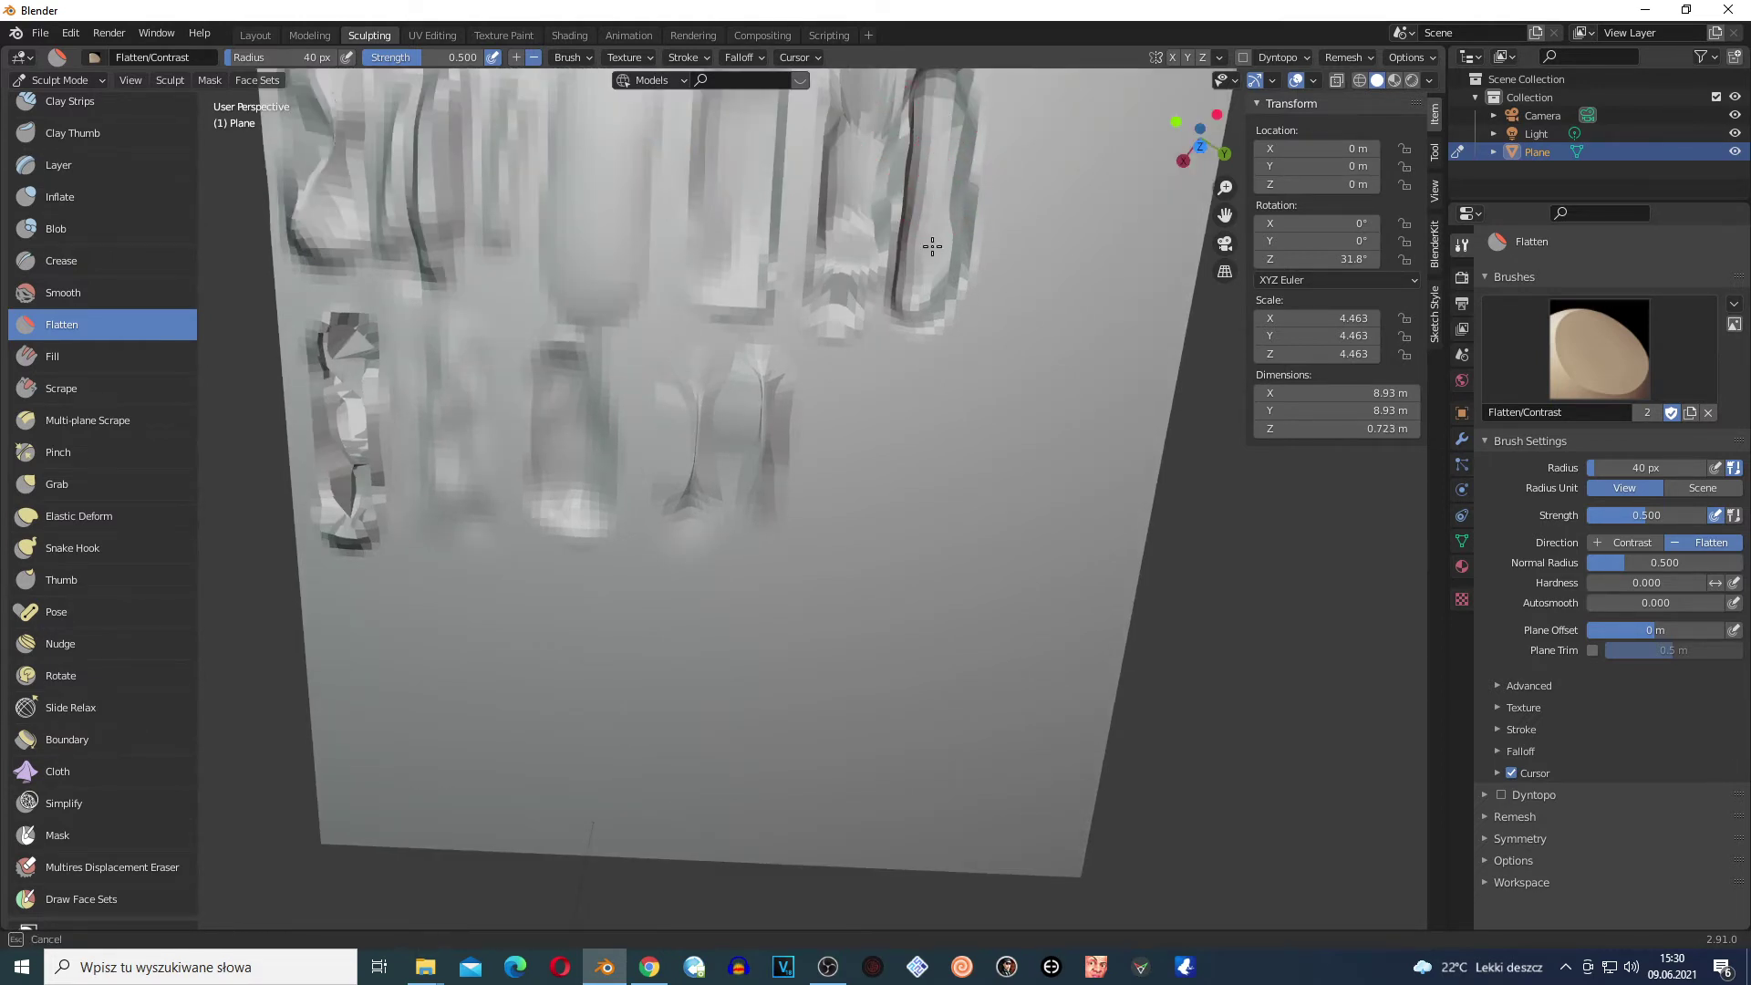
{"action": "left_click_drag", "start_coordinate": [878, 216], "coordinate": [901, 242]}
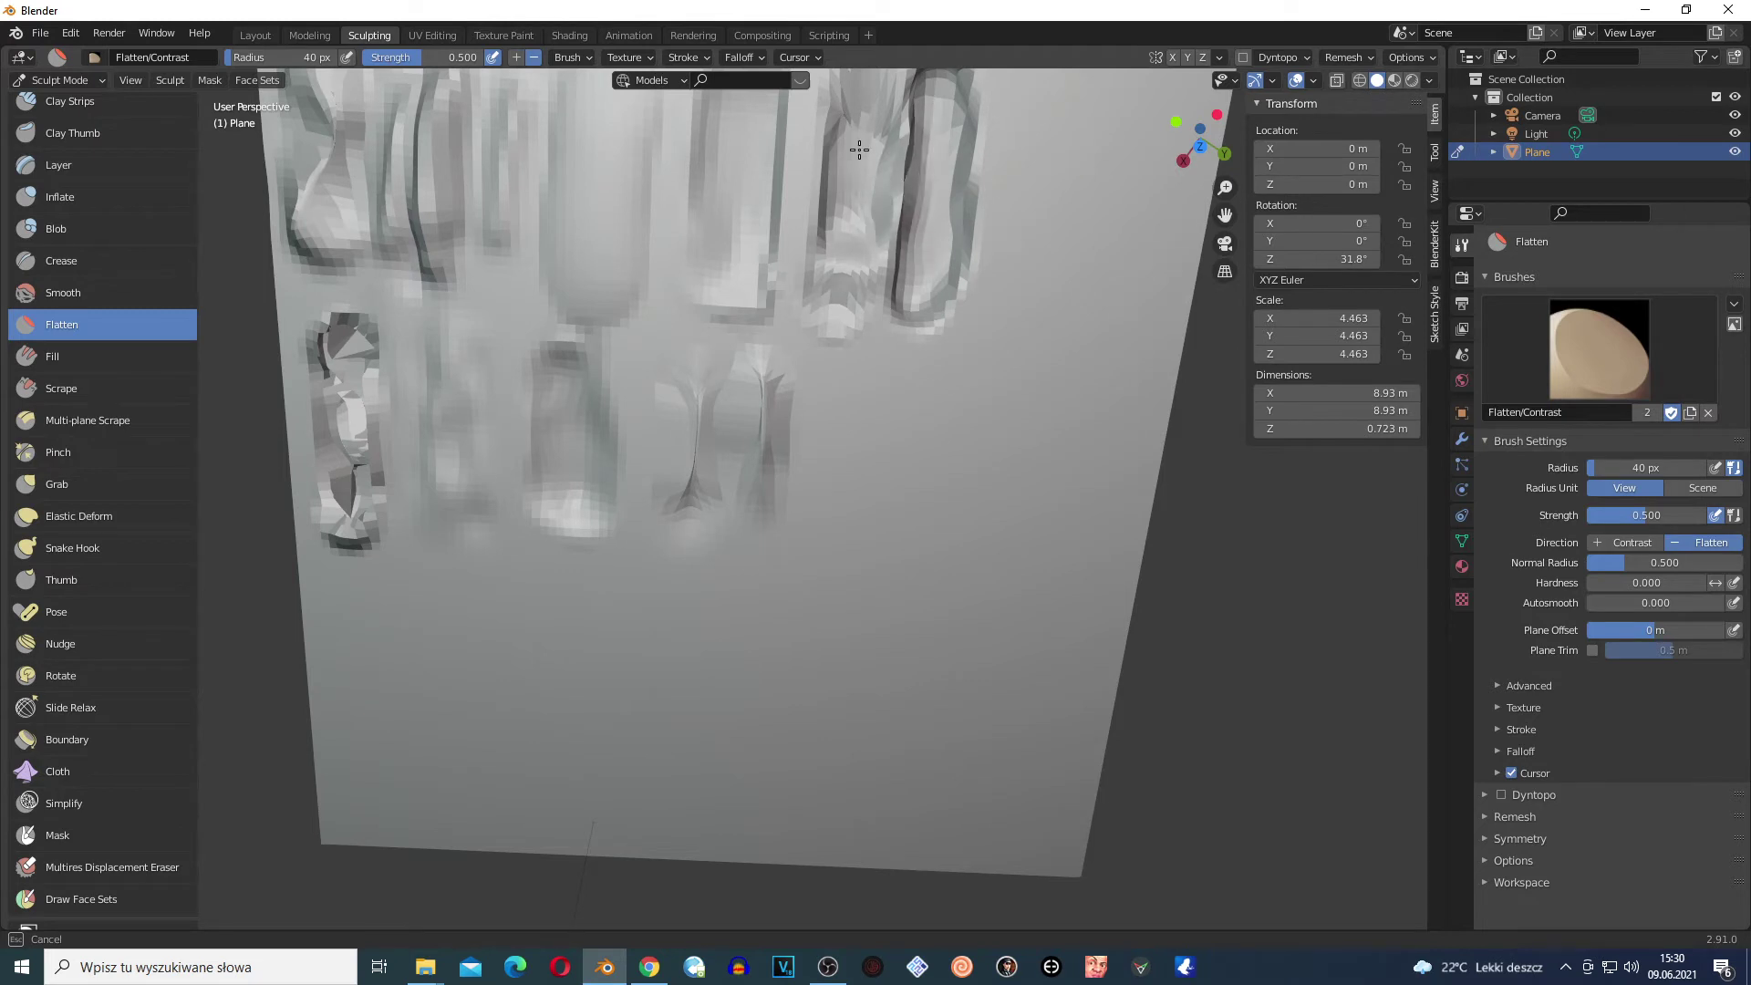
{"action": "left_click_drag", "start_coordinate": [962, 177], "coordinate": [845, 267]}
Flatten the side walls and lower end of the square-edged Clay Strips band in the first row
{"action": "mouse_move", "coordinate": [781, 164]}
{"action": "left_mouse_down"}
{"action": "mouse_move", "coordinate": [684, 215]}
{"action": "mouse_move", "coordinate": [780, 137]}
{"action": "mouse_move", "coordinate": [757, 245]}
{"action": "mouse_move", "coordinate": [752, 192]}
{"action": "left_mouse_up"}
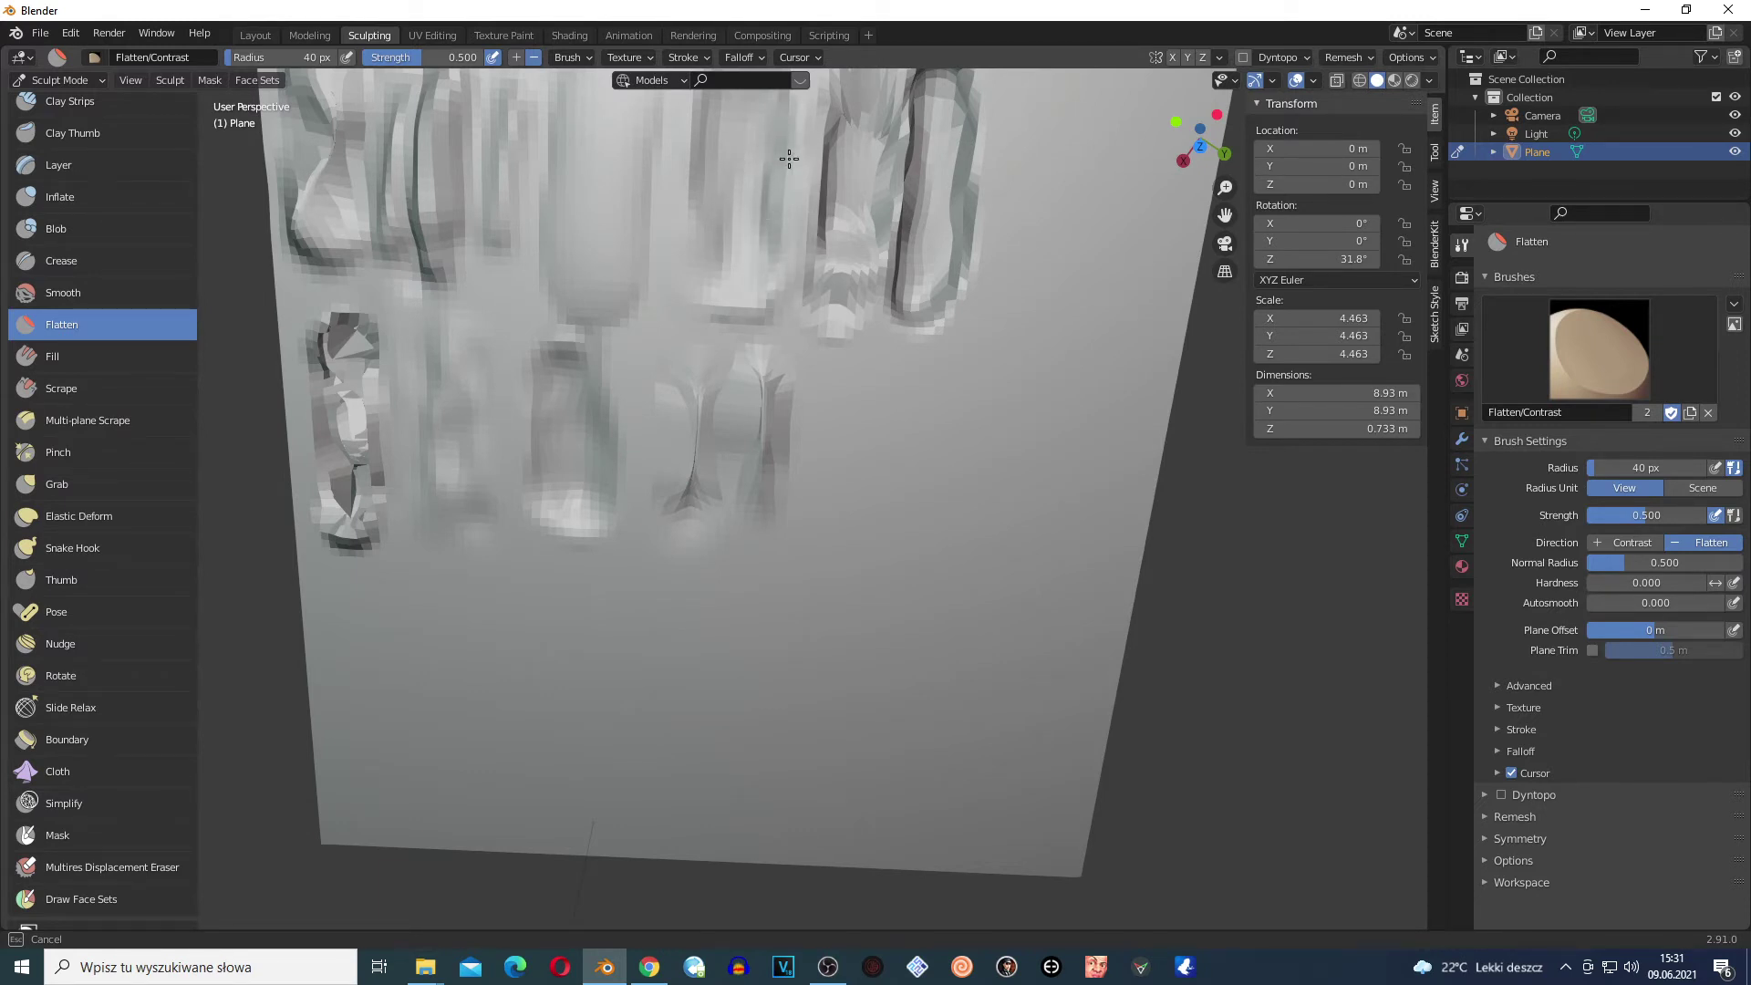
{"action": "left_click_drag", "start_coordinate": [750, 274], "coordinate": [701, 180]}
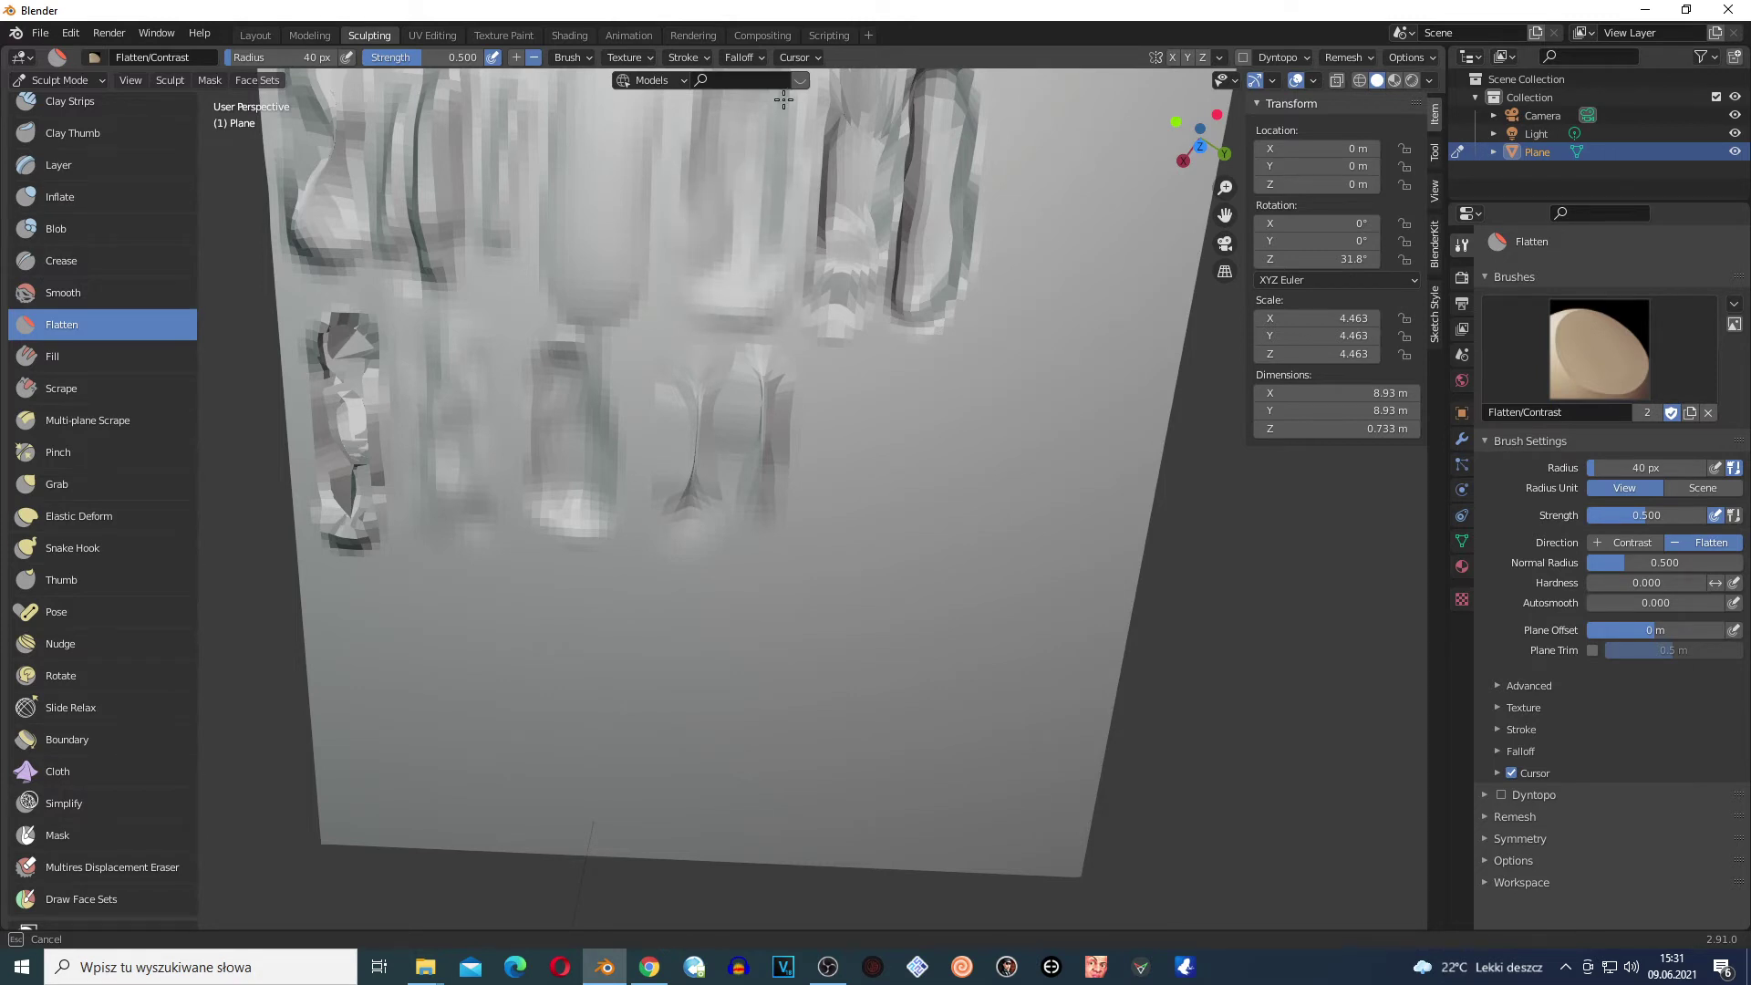
{"action": "mouse_move", "coordinate": [784, 99]}
{"action": "left_mouse_down"}
{"action": "mouse_move", "coordinate": [781, 242]}
{"action": "mouse_move", "coordinate": [764, 173]}
{"action": "mouse_move", "coordinate": [782, 176]}
{"action": "left_mouse_up"}
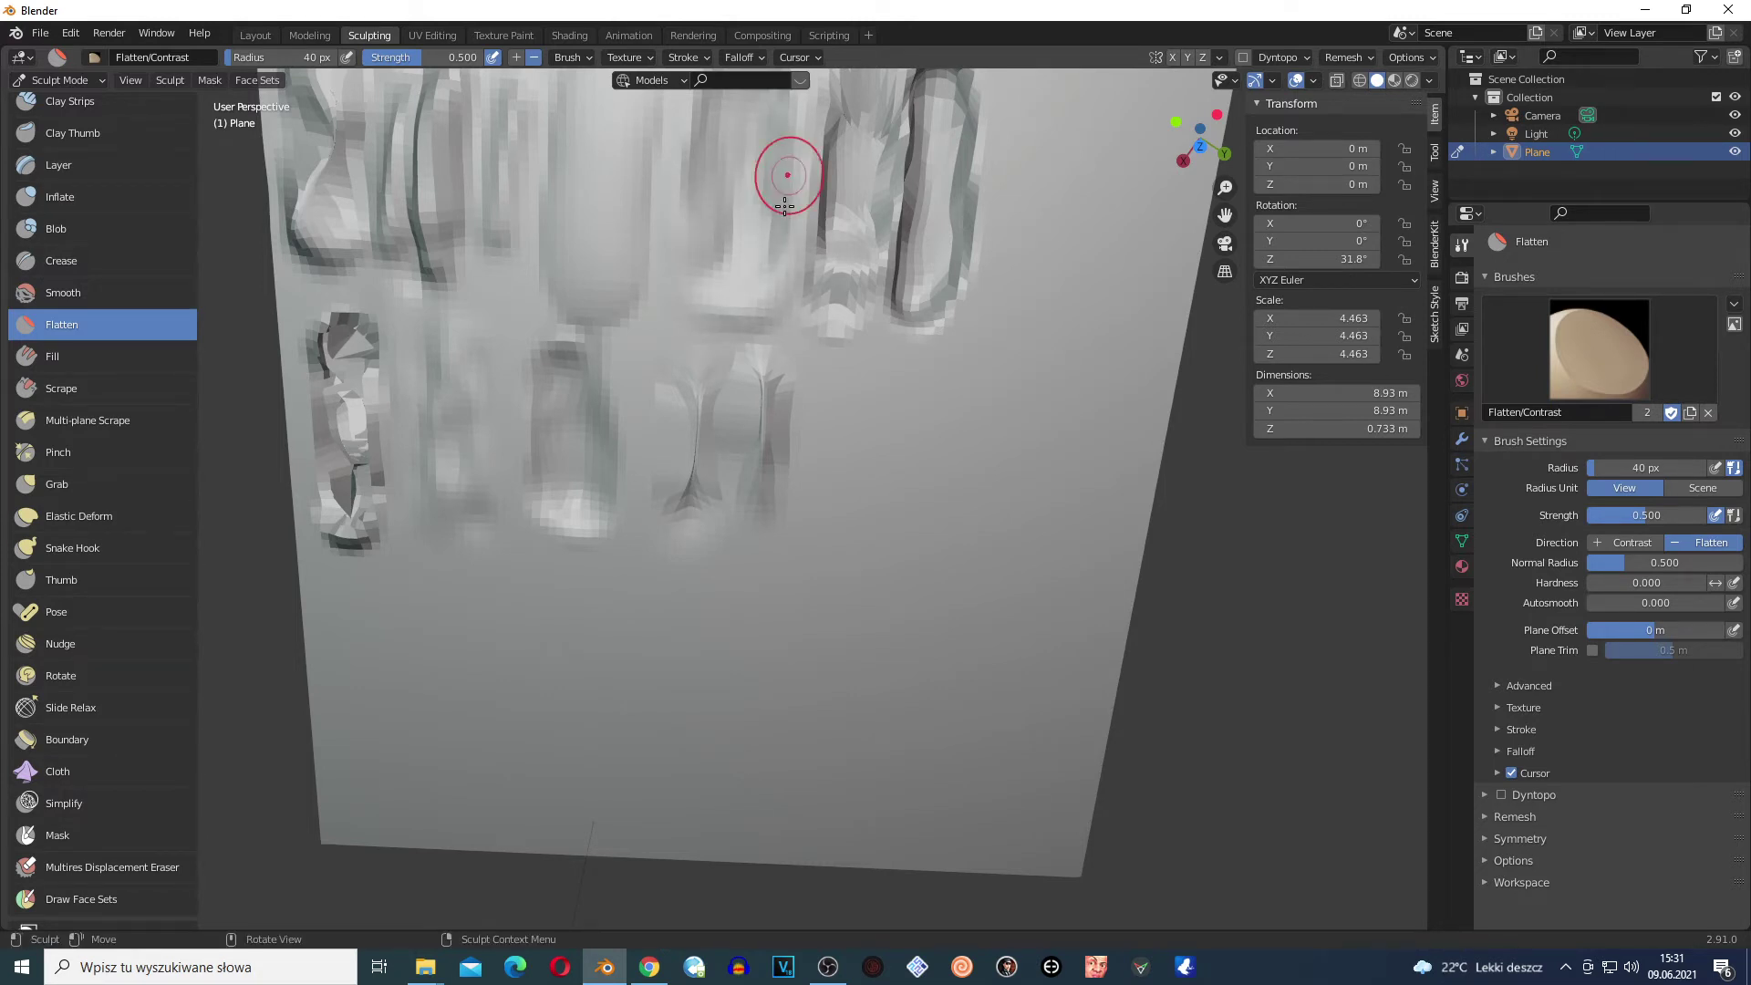
Choose the Fill brush and try it around the lower end of the second-to-last band in the first row
{"action": "left_click", "coordinate": [69, 358]}
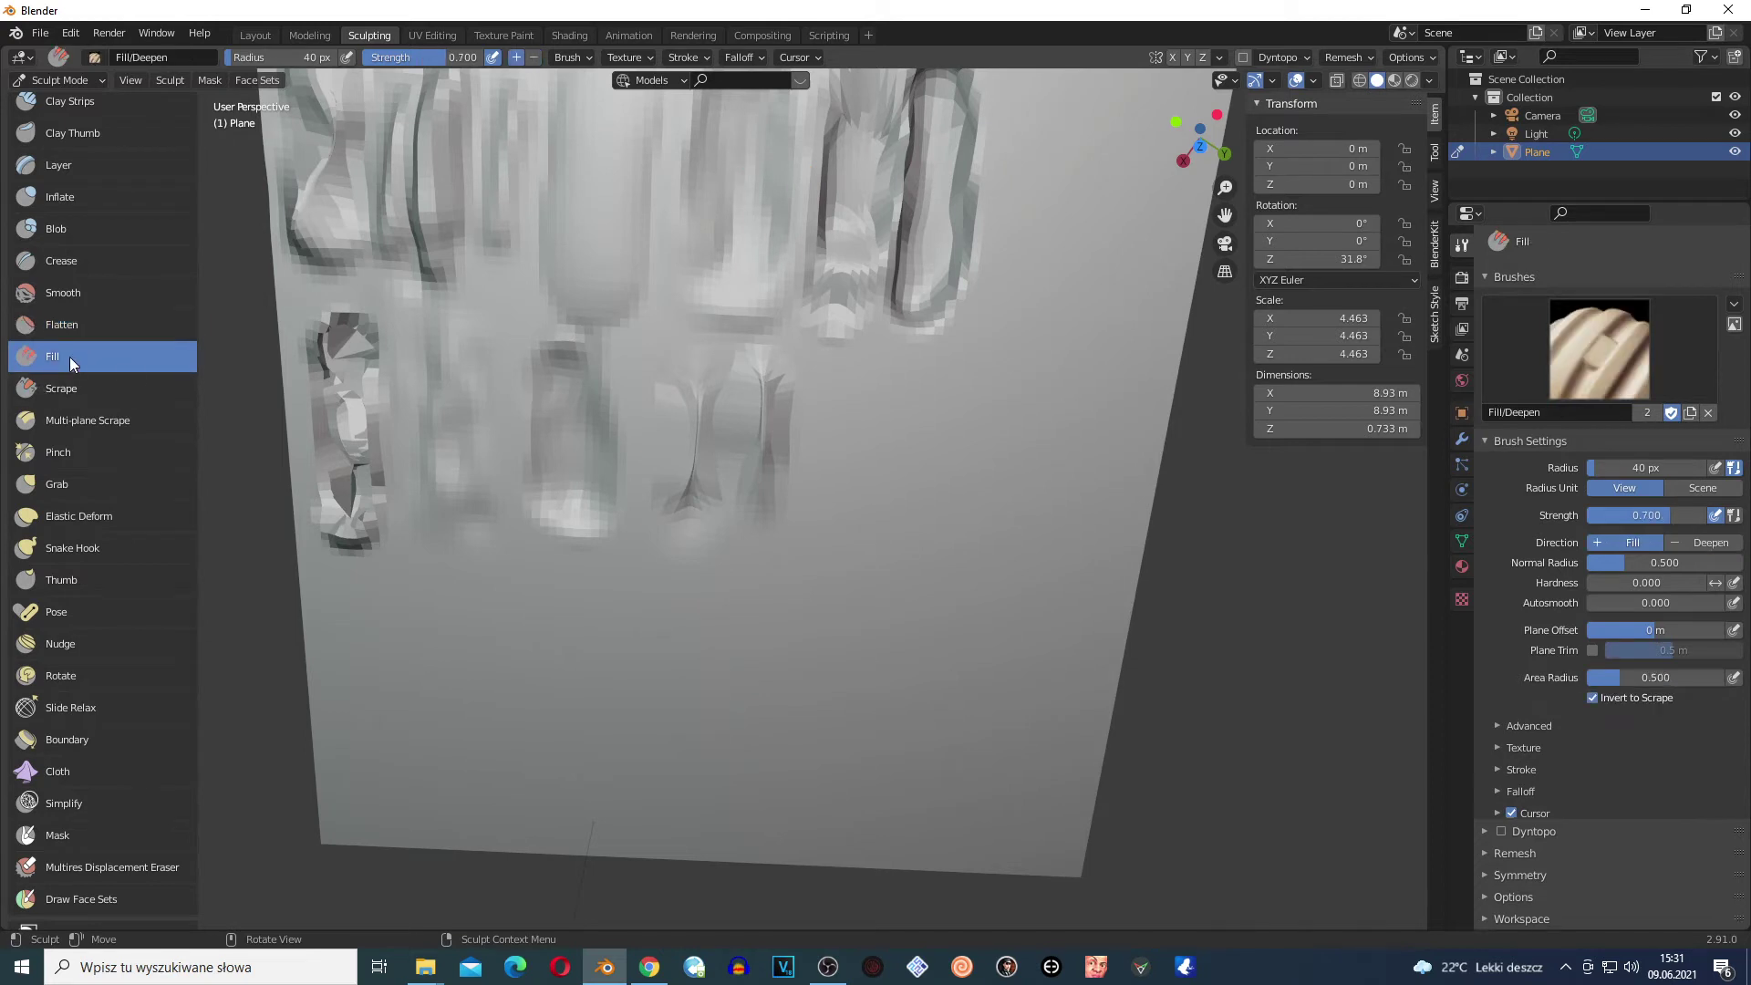
{"action": "scroll", "coordinate": [930, 282], "scroll_direction": "down", "scroll_amount": 3}
{"action": "mouse_move", "coordinate": [784, 264]}
{"action": "left_mouse_down"}
{"action": "mouse_move", "coordinate": [834, 310]}
{"action": "mouse_move", "coordinate": [827, 243]}
{"action": "mouse_move", "coordinate": [814, 364]}
{"action": "mouse_move", "coordinate": [826, 251]}
{"action": "mouse_move", "coordinate": [793, 239]}
{"action": "mouse_move", "coordinate": [812, 286]}
{"action": "left_mouse_up"}
{"action": "scroll", "coordinate": [852, 179], "scroll_direction": "up", "scroll_amount": 1}
{"action": "scroll", "coordinate": [839, 215], "scroll_direction": "up", "scroll_amount": 3}
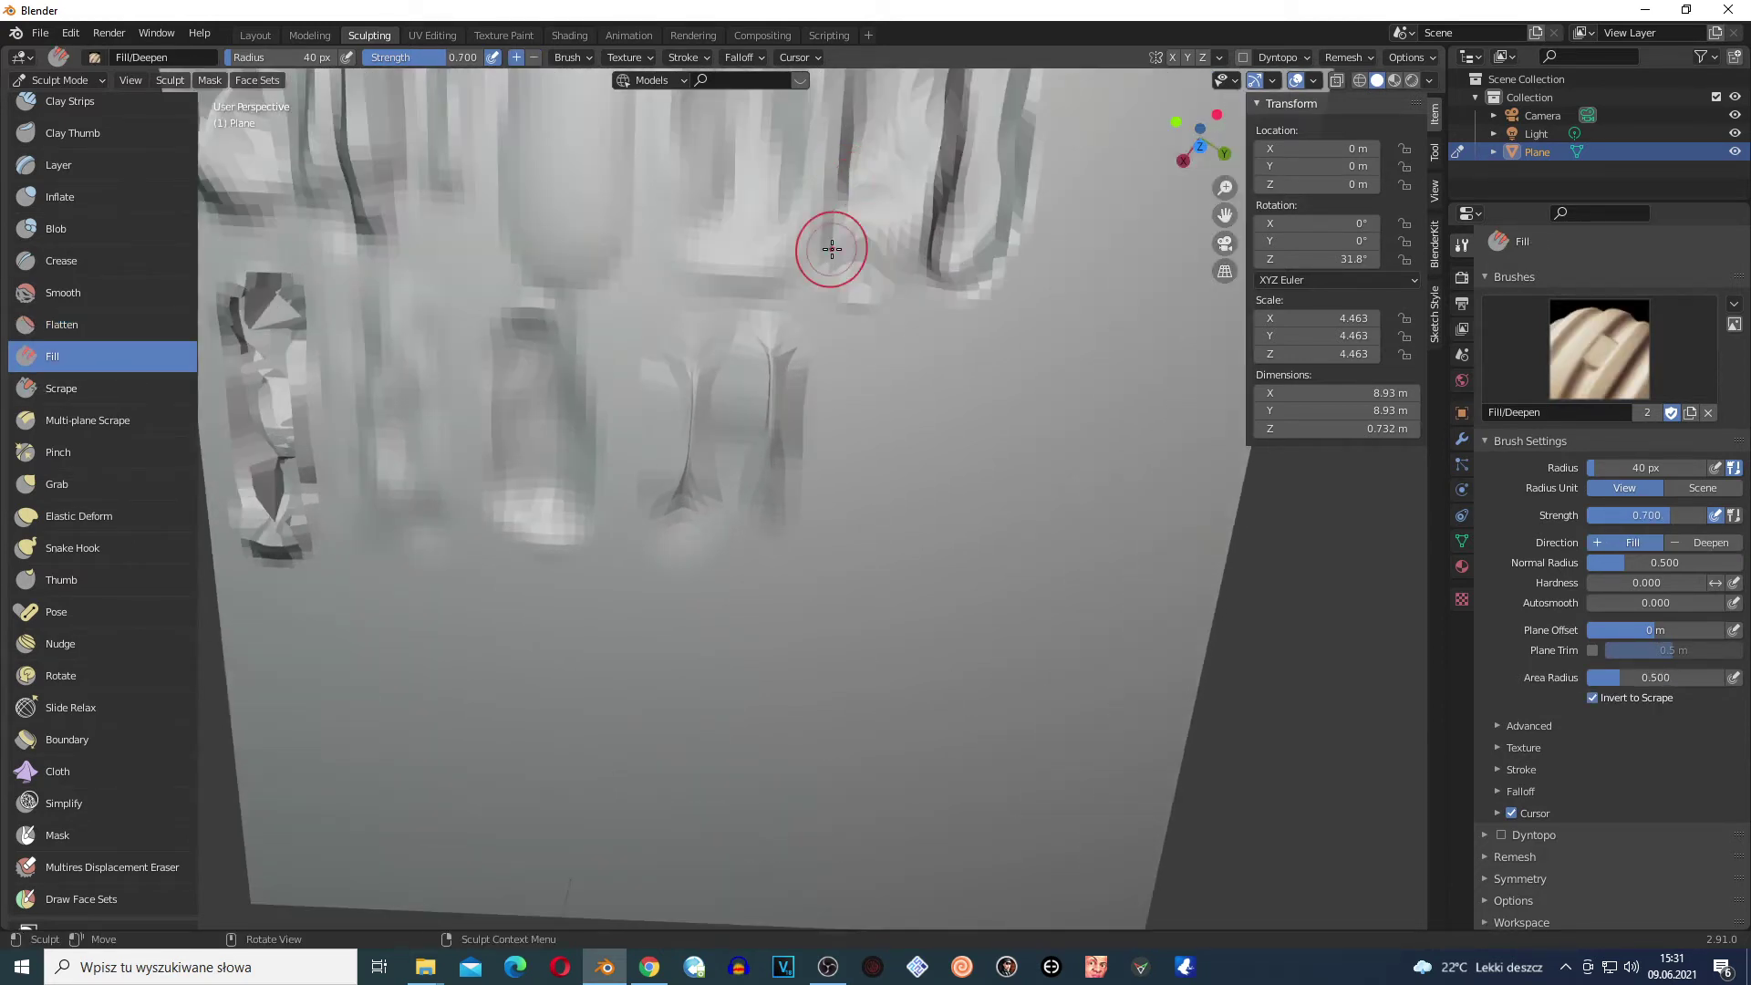
{"action": "scroll", "coordinate": [926, 156], "scroll_direction": "down", "scroll_amount": 5}
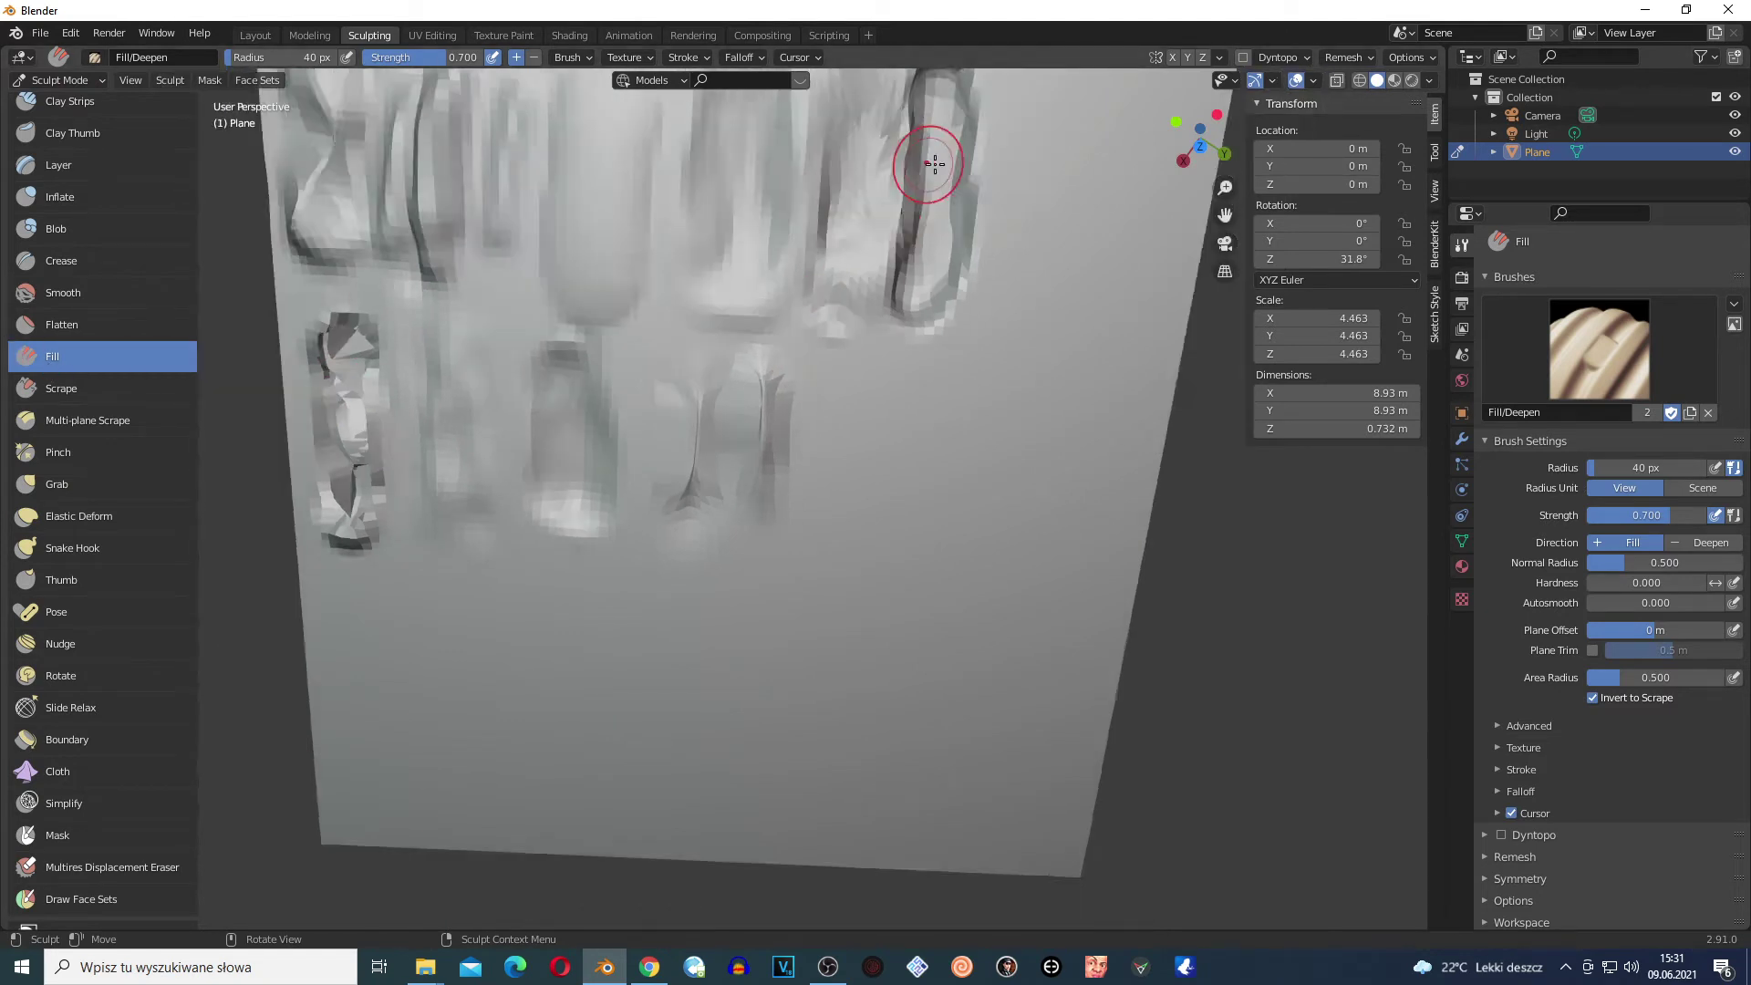
Fill the recessed inside of the last band in the first row with the Fill brush
{"action": "mouse_move", "coordinate": [918, 227]}
{"action": "left_mouse_down"}
{"action": "mouse_move", "coordinate": [875, 264]}
{"action": "mouse_move", "coordinate": [857, 326]}
{"action": "left_mouse_up"}
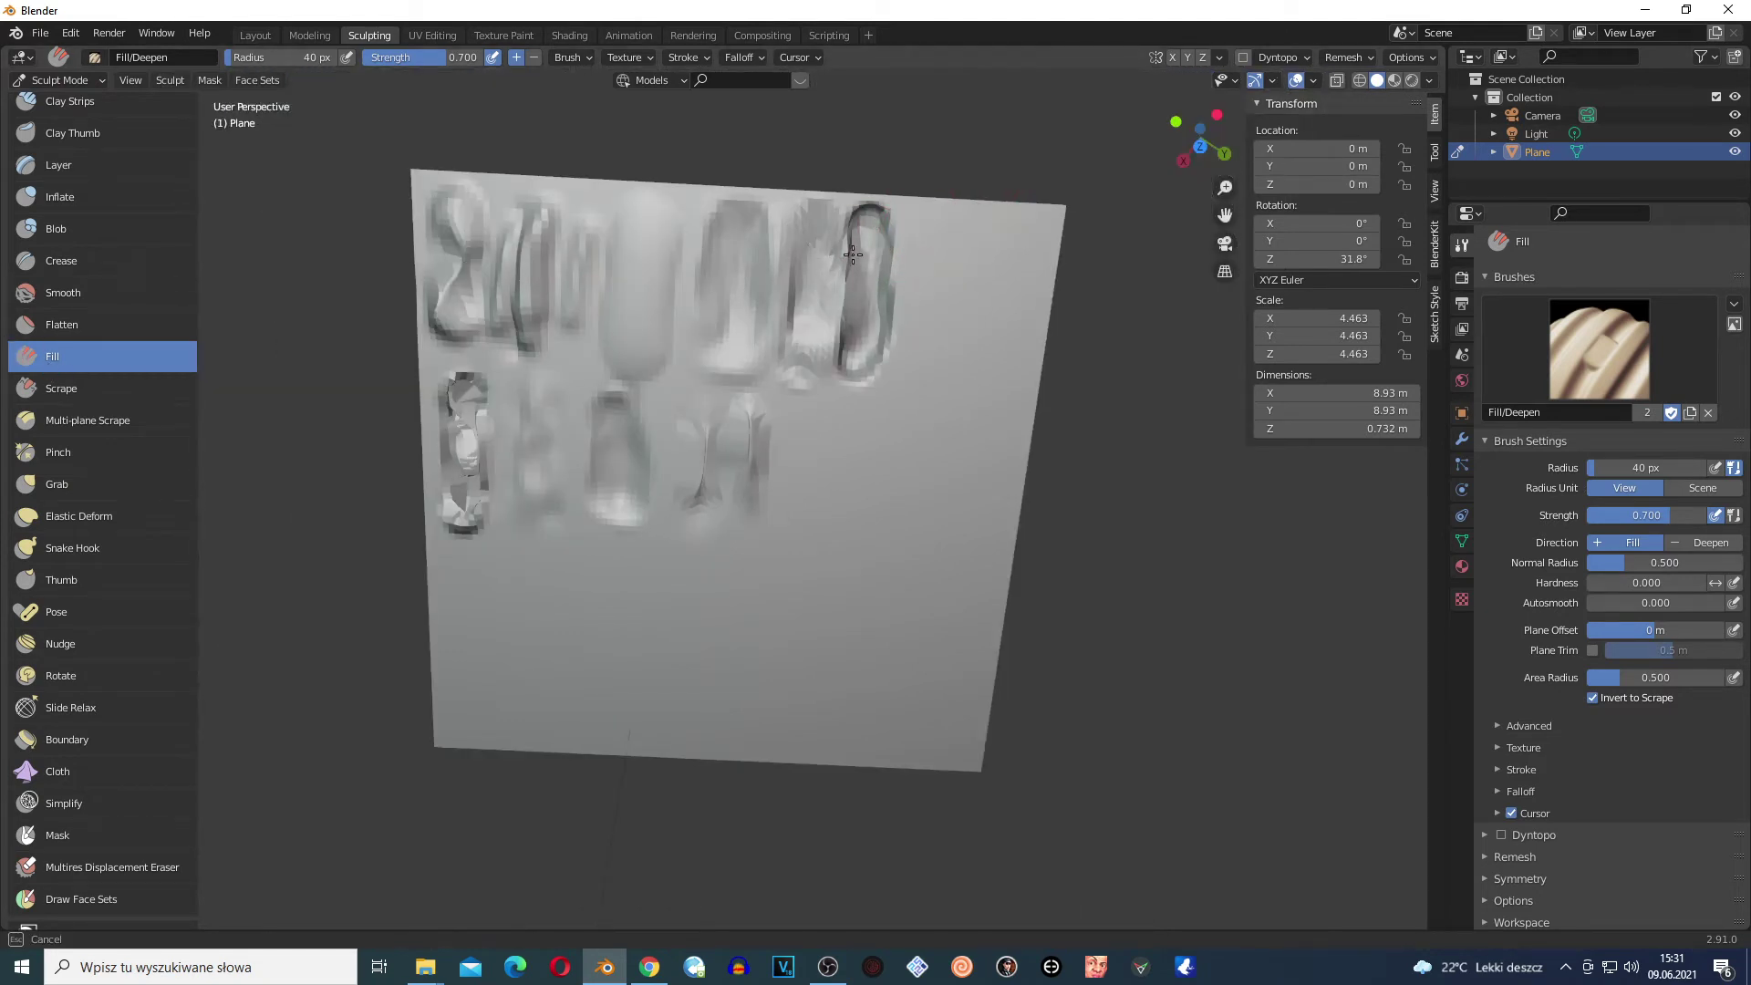
{"action": "left_click_drag", "start_coordinate": [853, 253], "coordinate": [870, 319]}
{"action": "left_click_drag", "start_coordinate": [862, 210], "coordinate": [875, 282]}
{"action": "scroll", "coordinate": [884, 265], "scroll_direction": "up", "scroll_amount": 6}
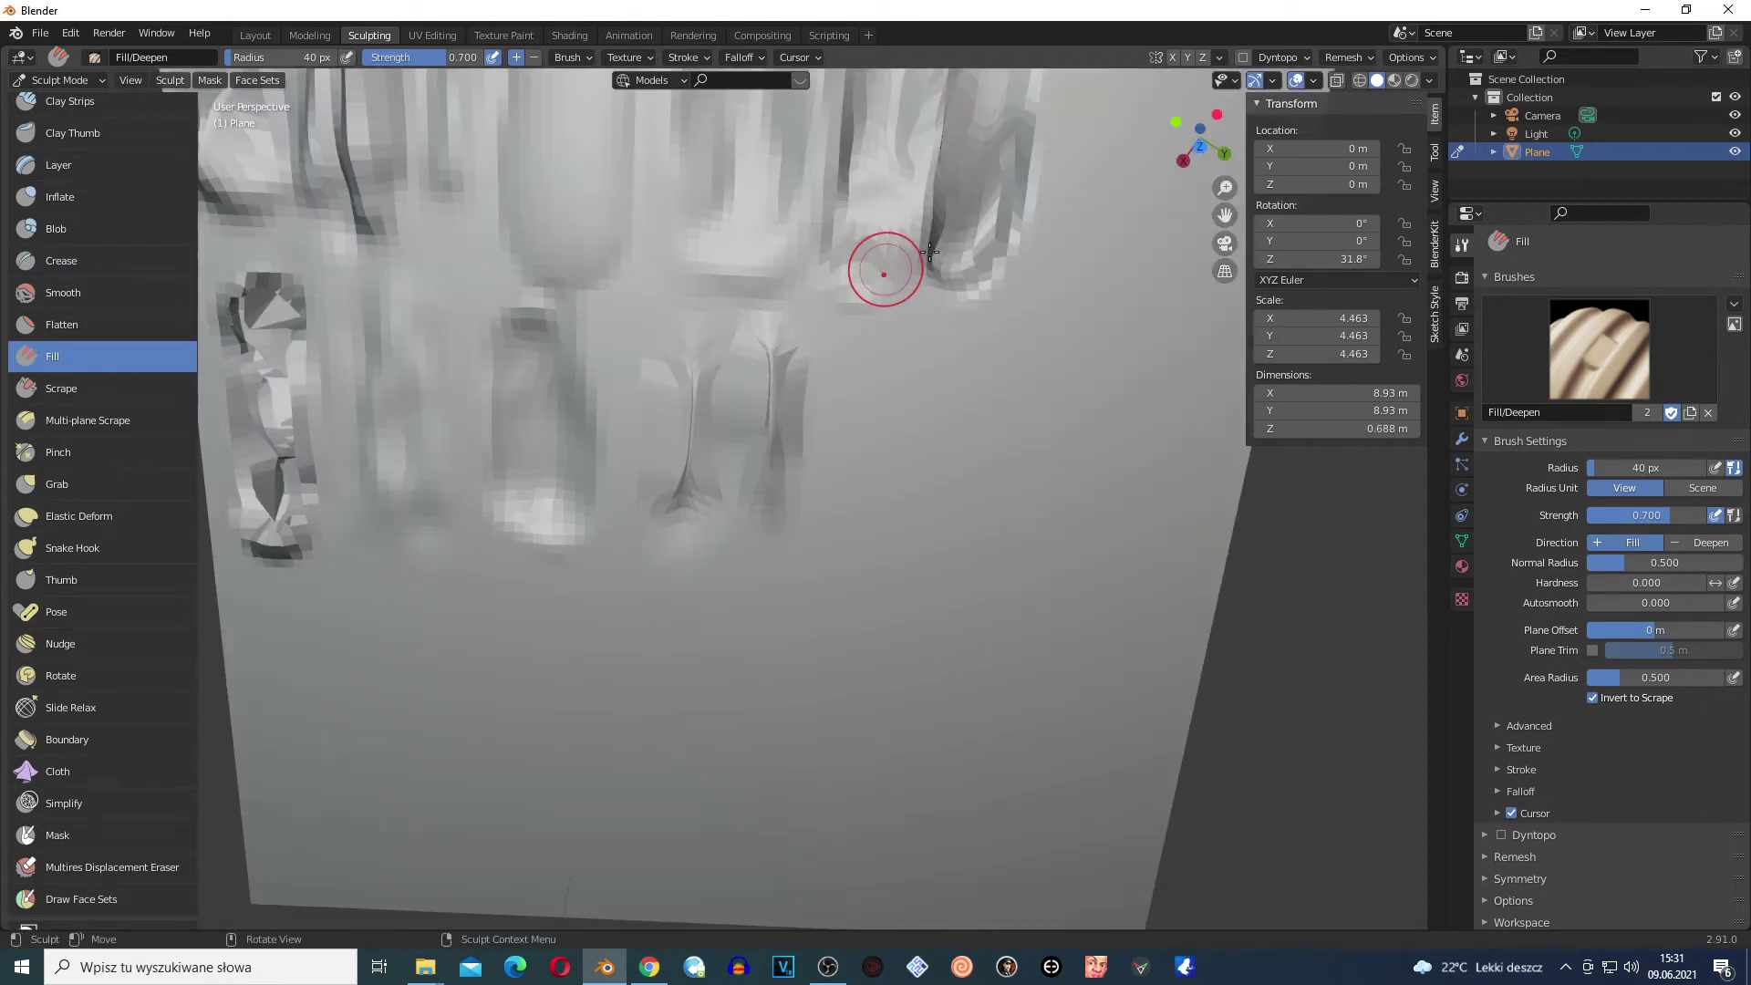
{"action": "scroll", "coordinate": [1081, 157], "scroll_direction": "down", "scroll_amount": 3}
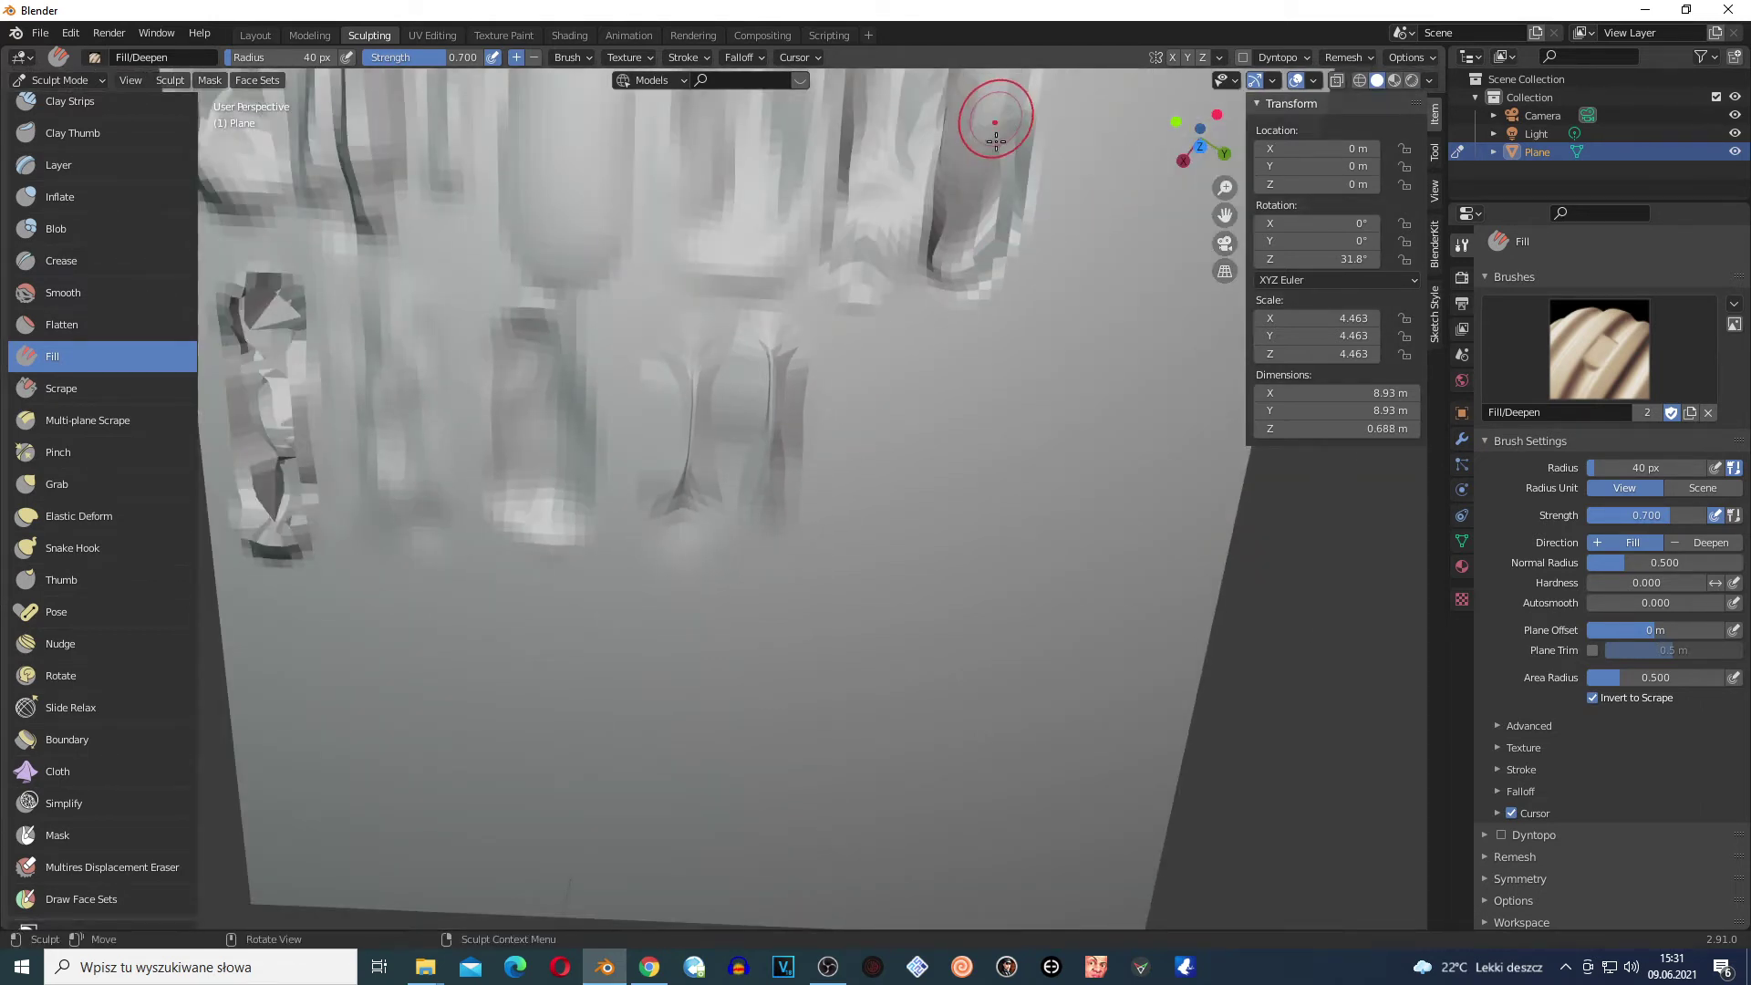
Widen the outer edge of the first row's last band with Fill brush strokes
{"action": "left_click_drag", "start_coordinate": [972, 503], "coordinate": [972, 502]}
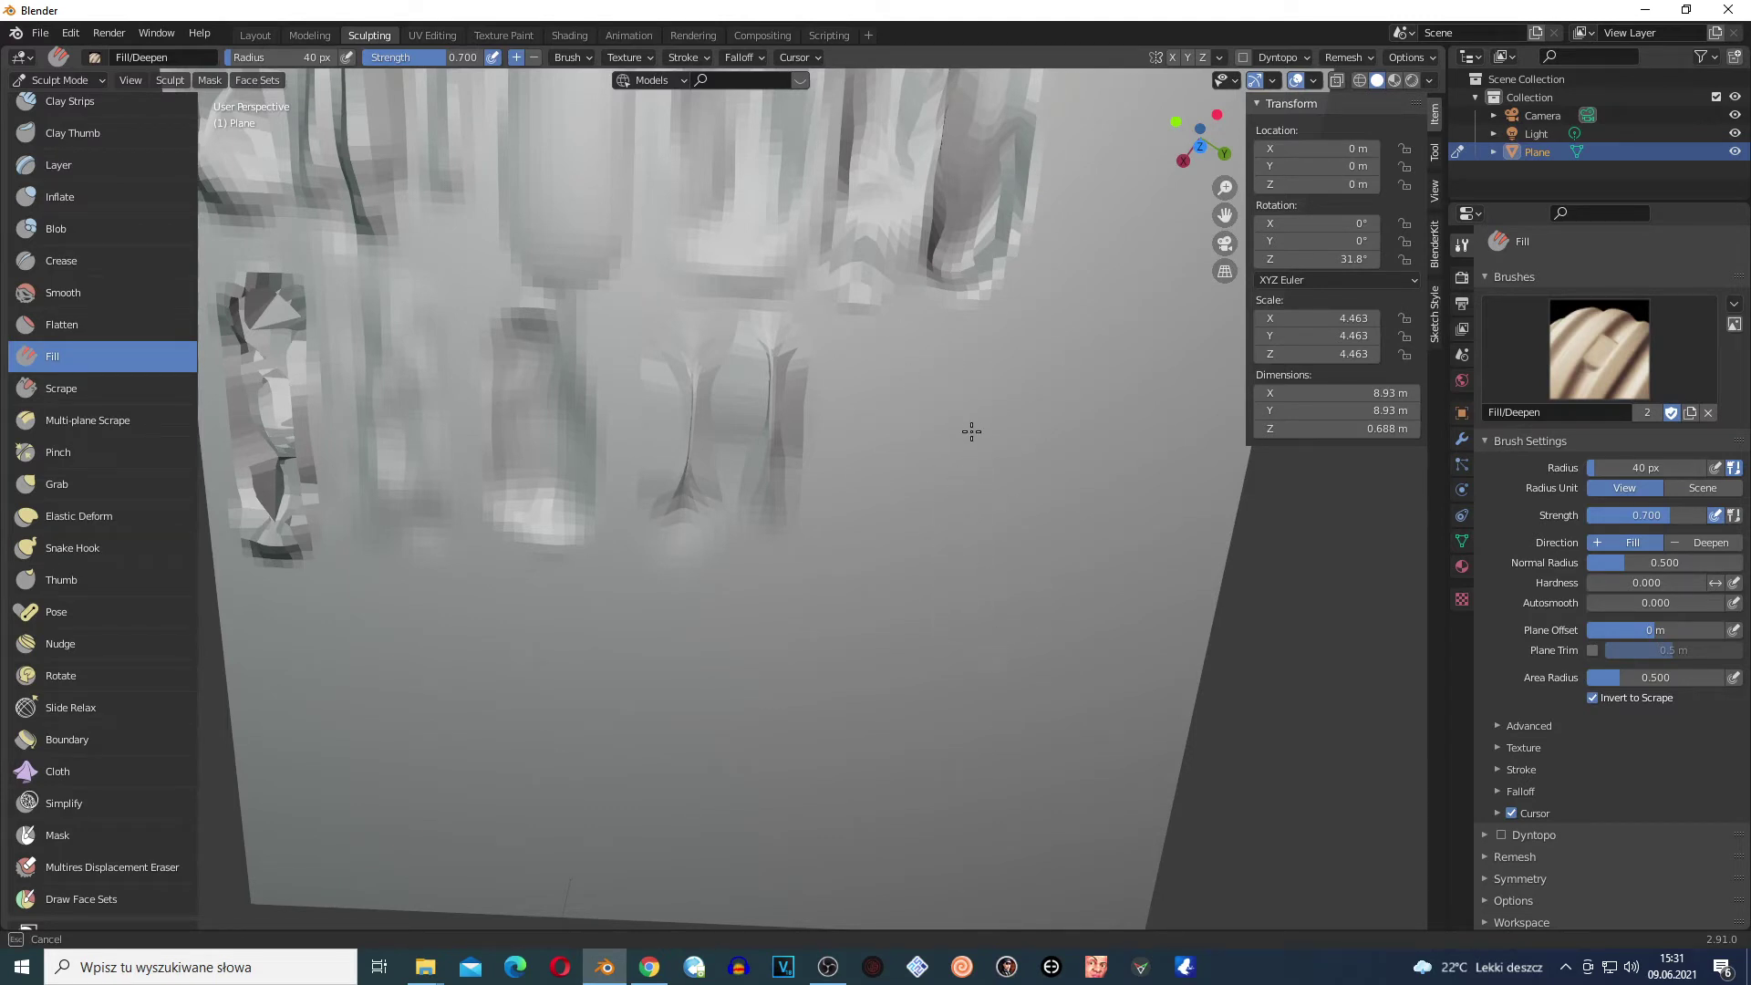
{"action": "mouse_move", "coordinate": [982, 367]}
{"action": "left_mouse_down"}
{"action": "mouse_move", "coordinate": [950, 433]}
{"action": "mouse_move", "coordinate": [947, 169]}
{"action": "mouse_move", "coordinate": [981, 161]}
{"action": "mouse_move", "coordinate": [942, 181]}
{"action": "mouse_move", "coordinate": [934, 249]}
{"action": "mouse_move", "coordinate": [930, 226]}
{"action": "mouse_move", "coordinate": [971, 284]}
{"action": "mouse_move", "coordinate": [945, 228]}
{"action": "mouse_move", "coordinate": [993, 242]}
{"action": "mouse_move", "coordinate": [932, 237]}
{"action": "mouse_move", "coordinate": [927, 260]}
{"action": "mouse_move", "coordinate": [996, 228]}
{"action": "mouse_move", "coordinate": [1001, 164]}
{"action": "mouse_move", "coordinate": [979, 247]}
{"action": "mouse_move", "coordinate": [955, 267]}
{"action": "mouse_move", "coordinate": [990, 218]}
{"action": "mouse_move", "coordinate": [954, 216]}
{"action": "mouse_move", "coordinate": [970, 249]}
{"action": "mouse_move", "coordinate": [998, 201]}
{"action": "mouse_move", "coordinate": [981, 153]}
{"action": "mouse_move", "coordinate": [960, 225]}
{"action": "mouse_move", "coordinate": [987, 184]}
{"action": "mouse_move", "coordinate": [971, 181]}
{"action": "mouse_move", "coordinate": [982, 200]}
{"action": "mouse_move", "coordinate": [1007, 186]}
{"action": "mouse_move", "coordinate": [985, 118]}
{"action": "mouse_move", "coordinate": [1006, 136]}
{"action": "mouse_move", "coordinate": [1034, 50]}
{"action": "mouse_move", "coordinate": [995, 137]}
{"action": "mouse_move", "coordinate": [1025, 117]}
{"action": "left_mouse_up"}
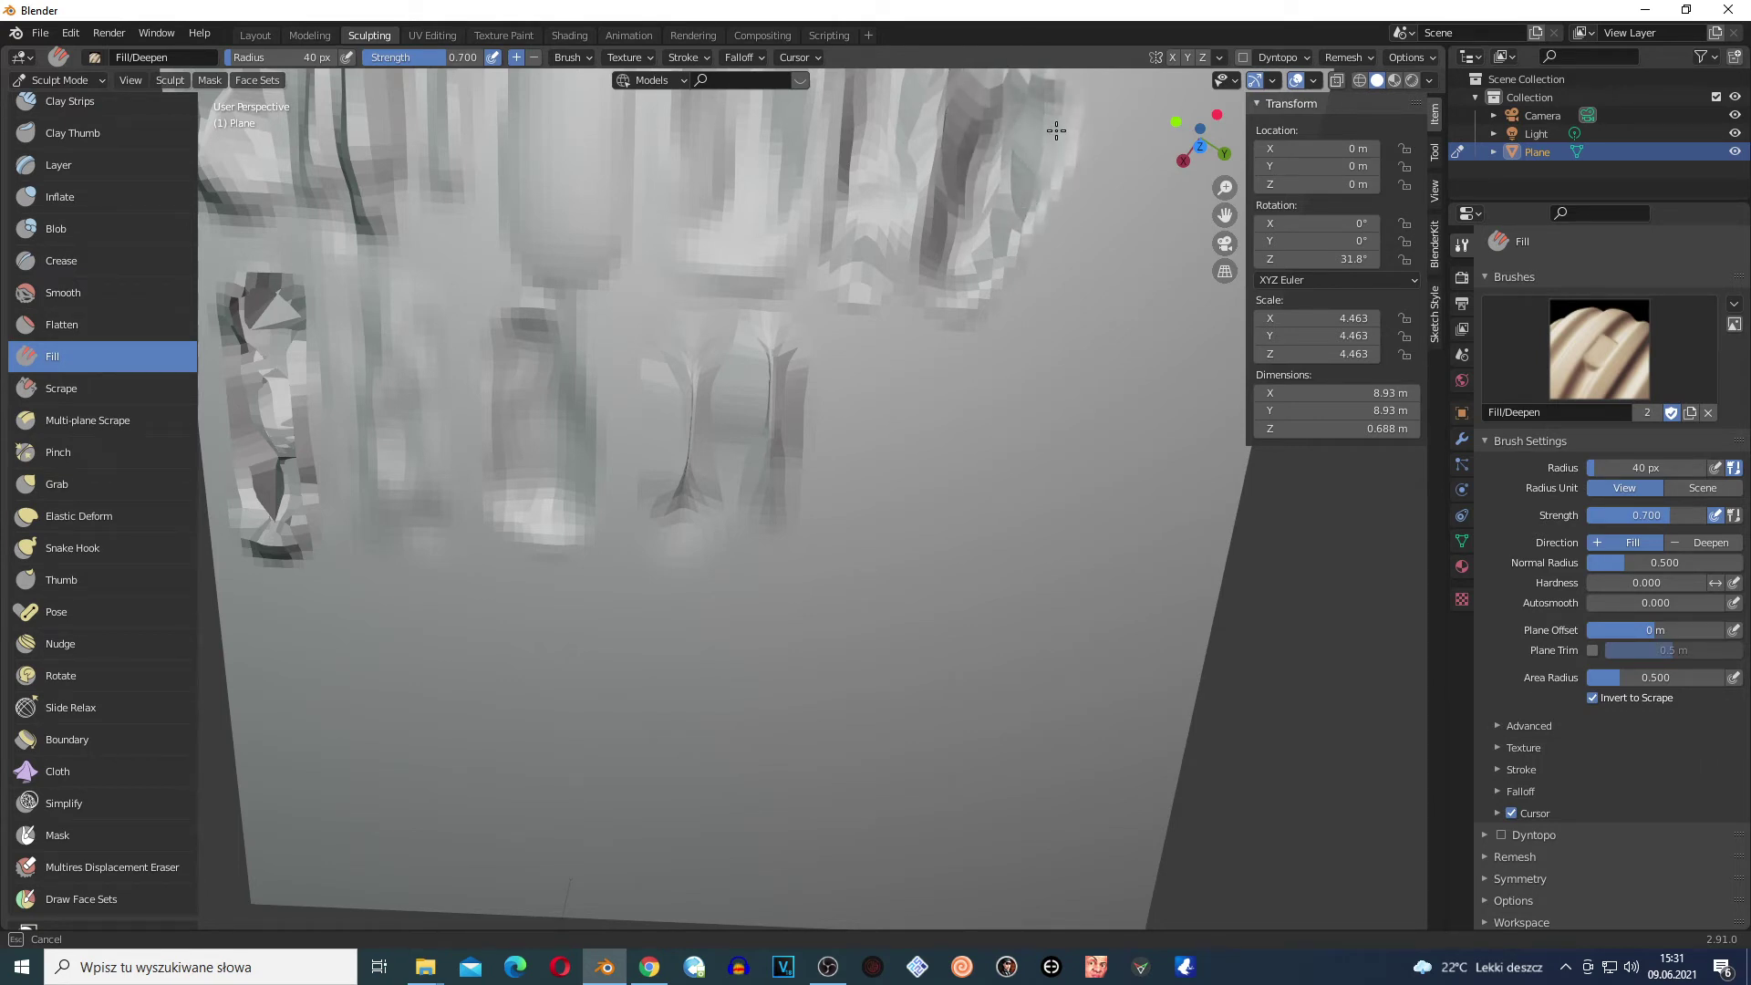
{"action": "mouse_move", "coordinate": [1061, 118]}
{"action": "left_mouse_down"}
{"action": "mouse_move", "coordinate": [1028, 134]}
{"action": "mouse_move", "coordinate": [1064, 73]}
{"action": "mouse_move", "coordinate": [1016, 158]}
{"action": "mouse_move", "coordinate": [1017, 73]}
{"action": "mouse_move", "coordinate": [1065, 129]}
{"action": "mouse_move", "coordinate": [1036, 151]}
{"action": "mouse_move", "coordinate": [1012, 118]}
{"action": "left_mouse_up"}
{"action": "scroll", "coordinate": [1040, 196], "scroll_direction": "down", "scroll_amount": 3}
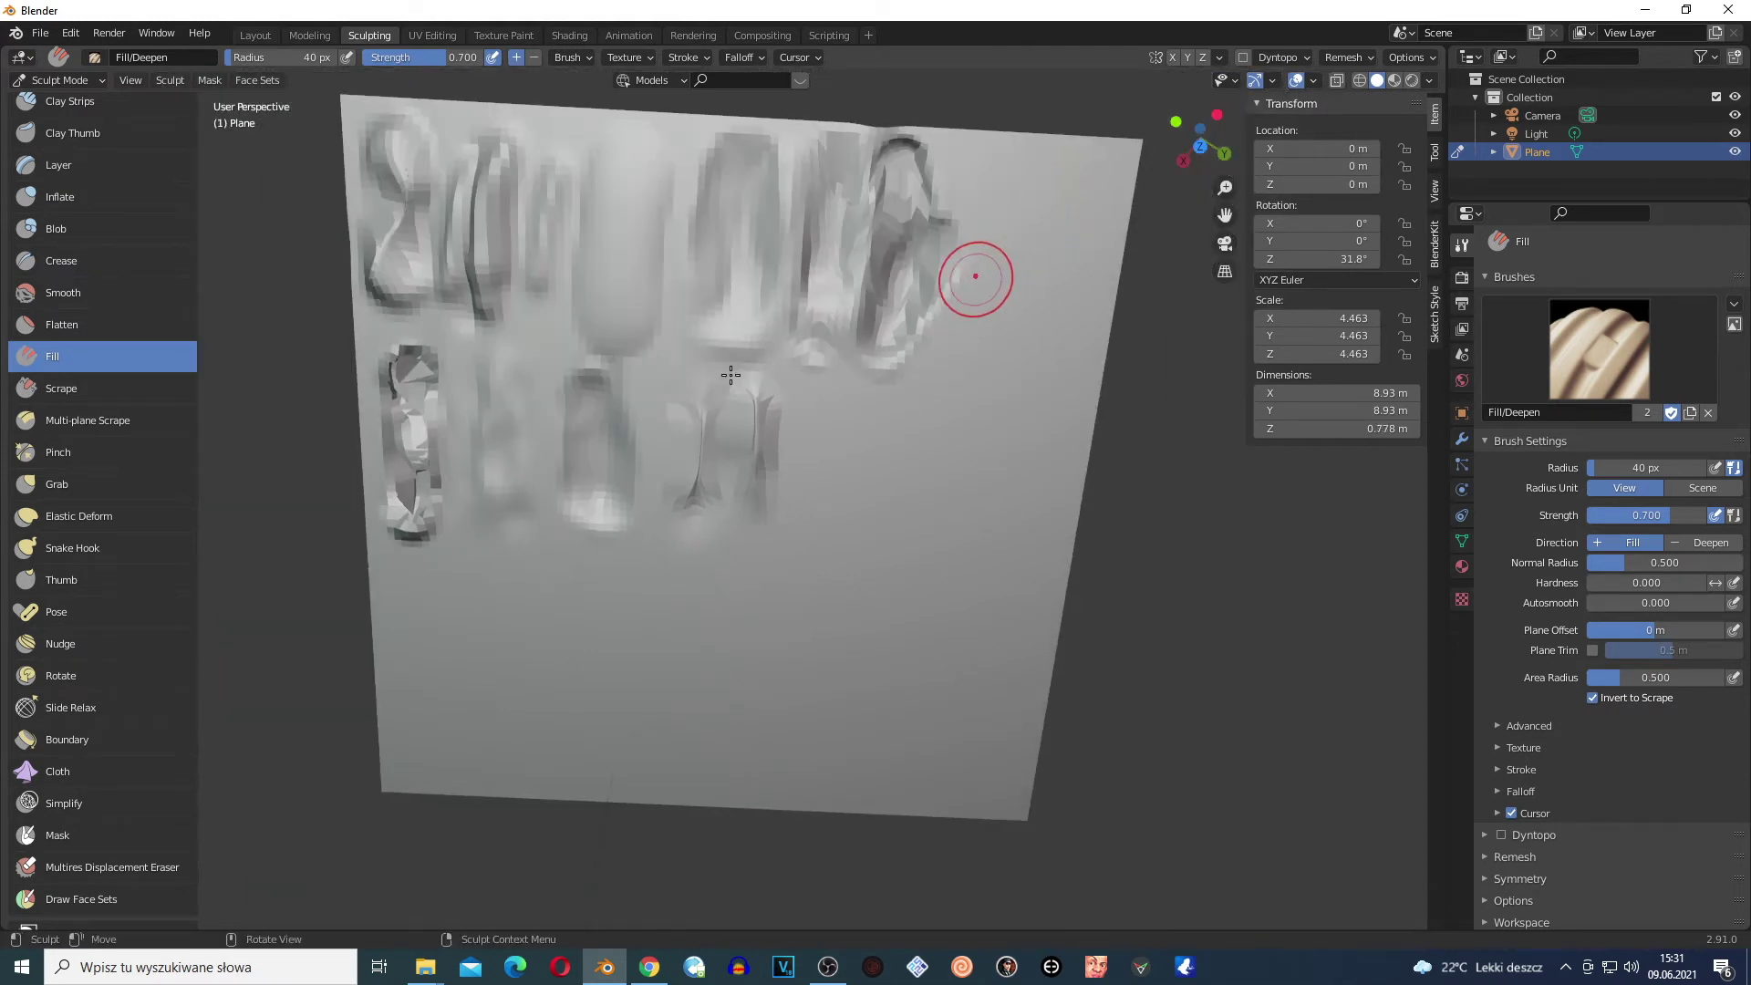
Choose the Scrape brush and scrape the outer edge of the last band in the first row
{"action": "left_click", "coordinate": [85, 393]}
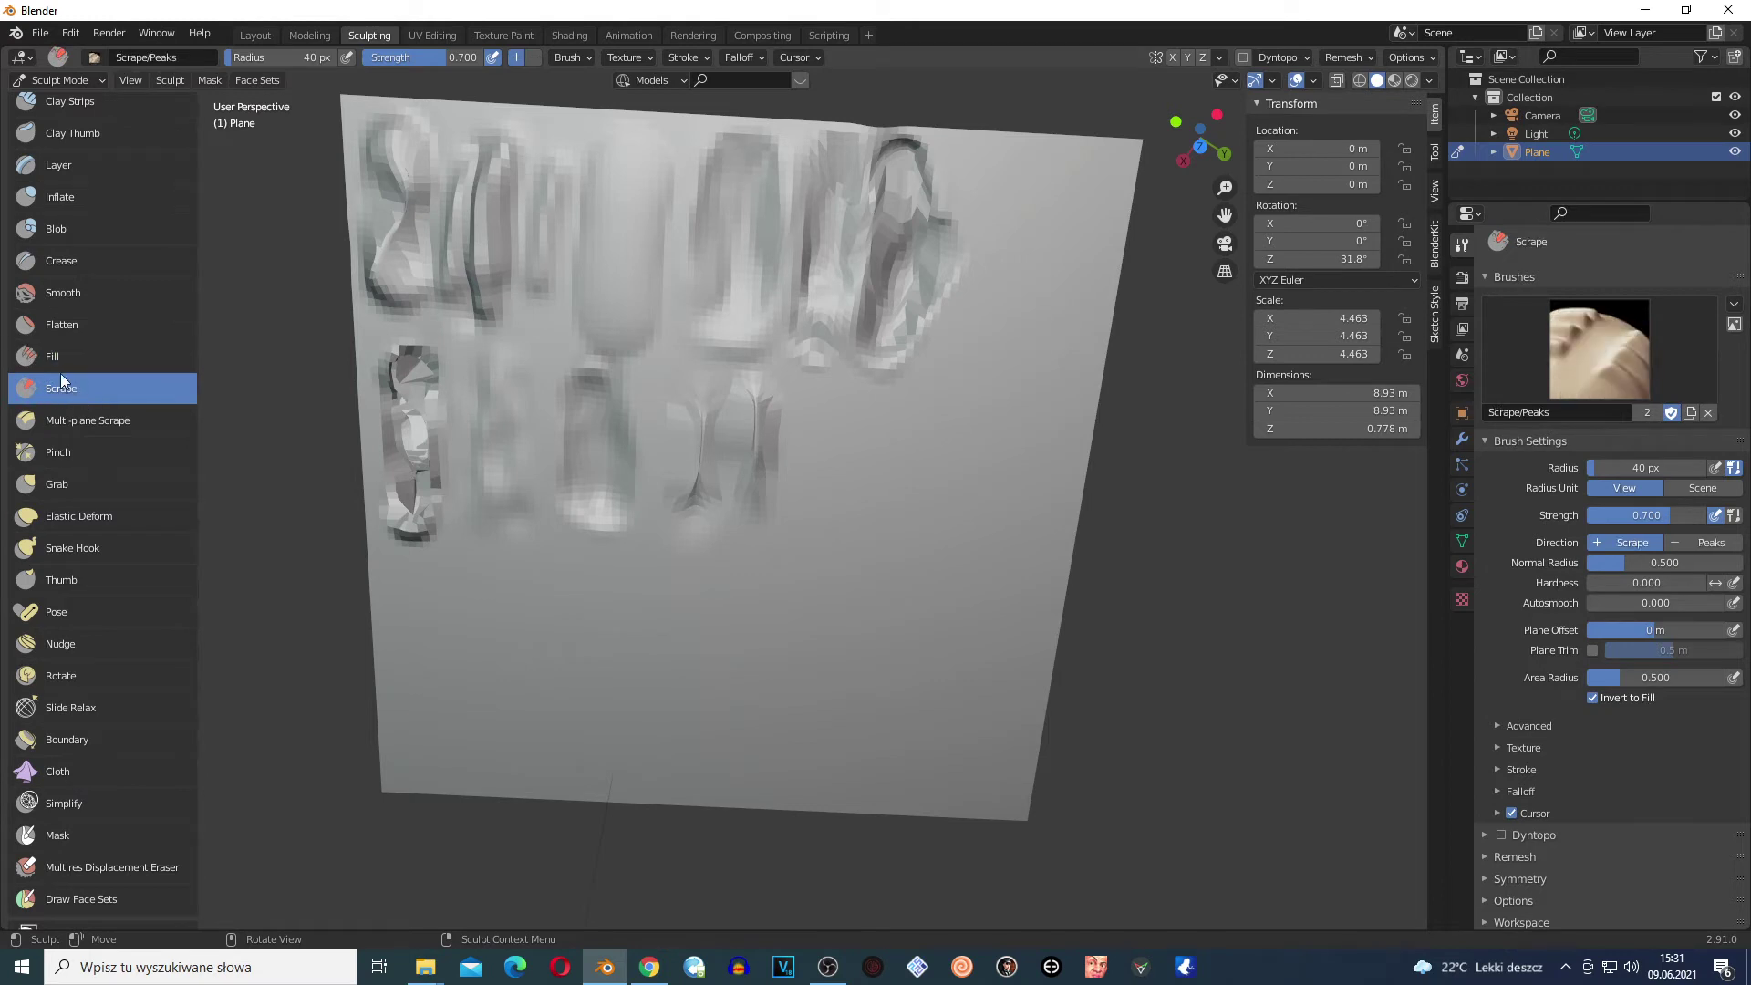
{"action": "mouse_move", "coordinate": [934, 385]}
{"action": "left_mouse_down"}
{"action": "mouse_move", "coordinate": [921, 277]}
{"action": "mouse_move", "coordinate": [900, 336]}
{"action": "mouse_move", "coordinate": [894, 230]}
{"action": "mouse_move", "coordinate": [916, 170]}
{"action": "mouse_move", "coordinate": [868, 482]}
{"action": "mouse_move", "coordinate": [829, 513]}
{"action": "mouse_move", "coordinate": [727, 430]}
{"action": "mouse_move", "coordinate": [853, 424]}
{"action": "left_mouse_up"}
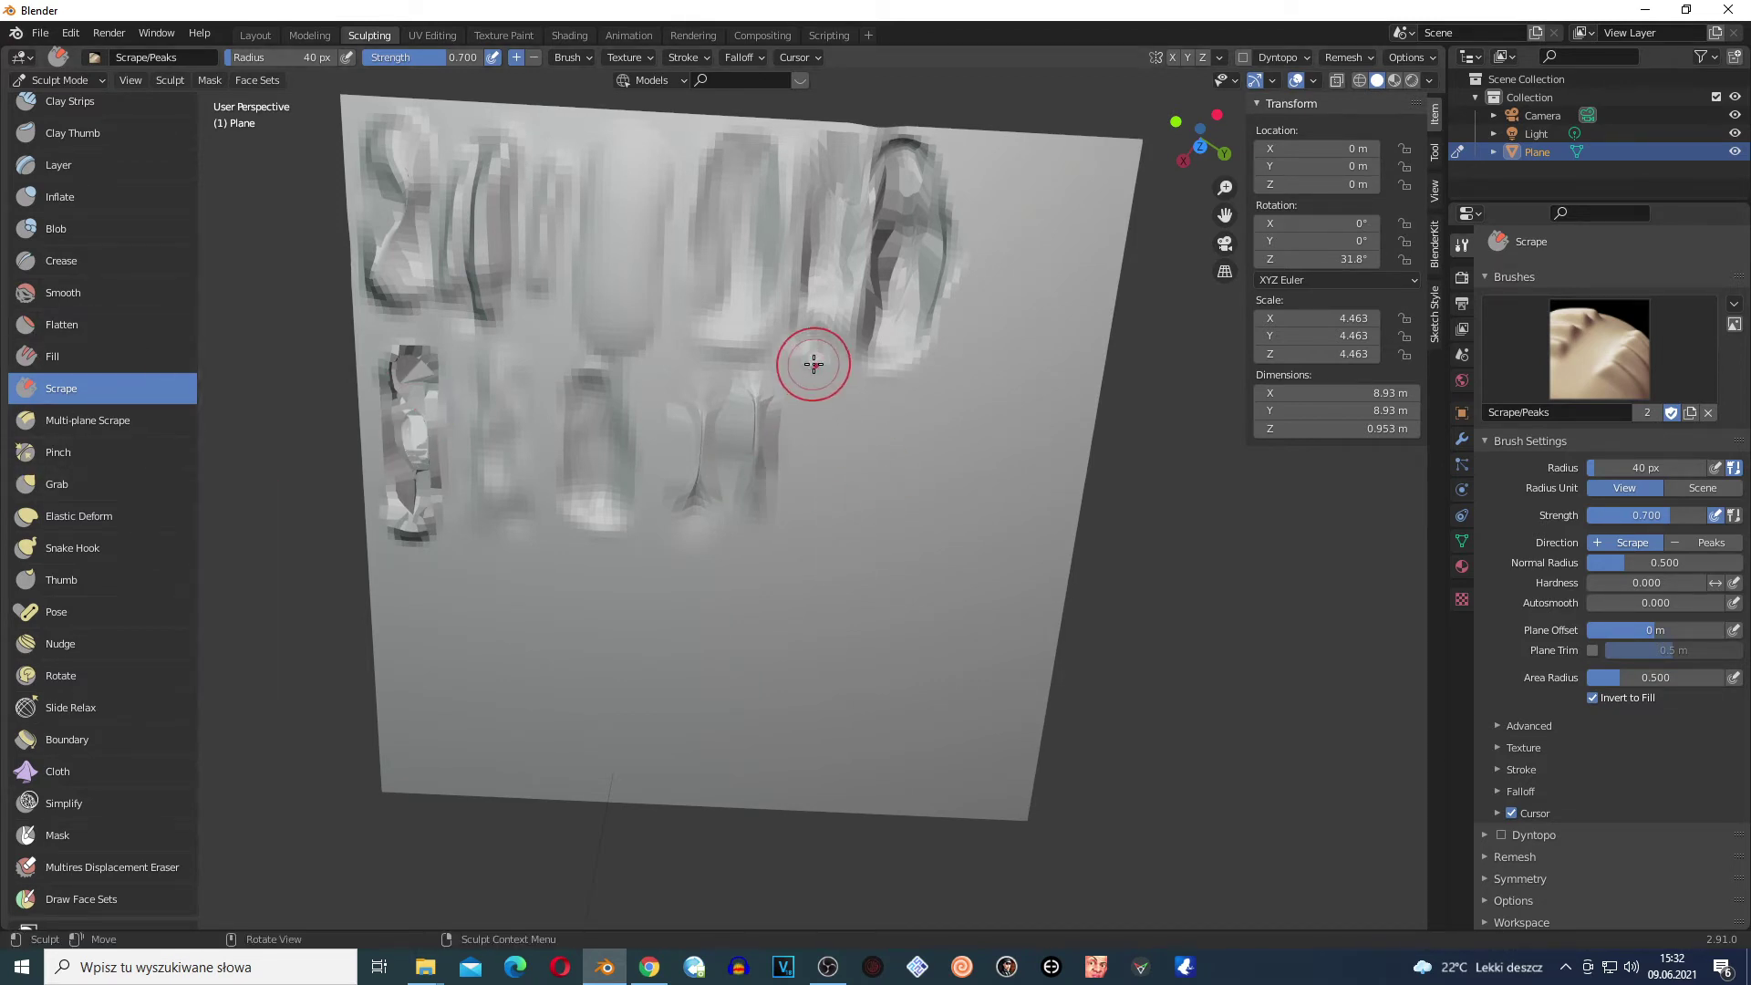
{"action": "scroll", "coordinate": [813, 364], "scroll_direction": "up", "scroll_amount": 1}
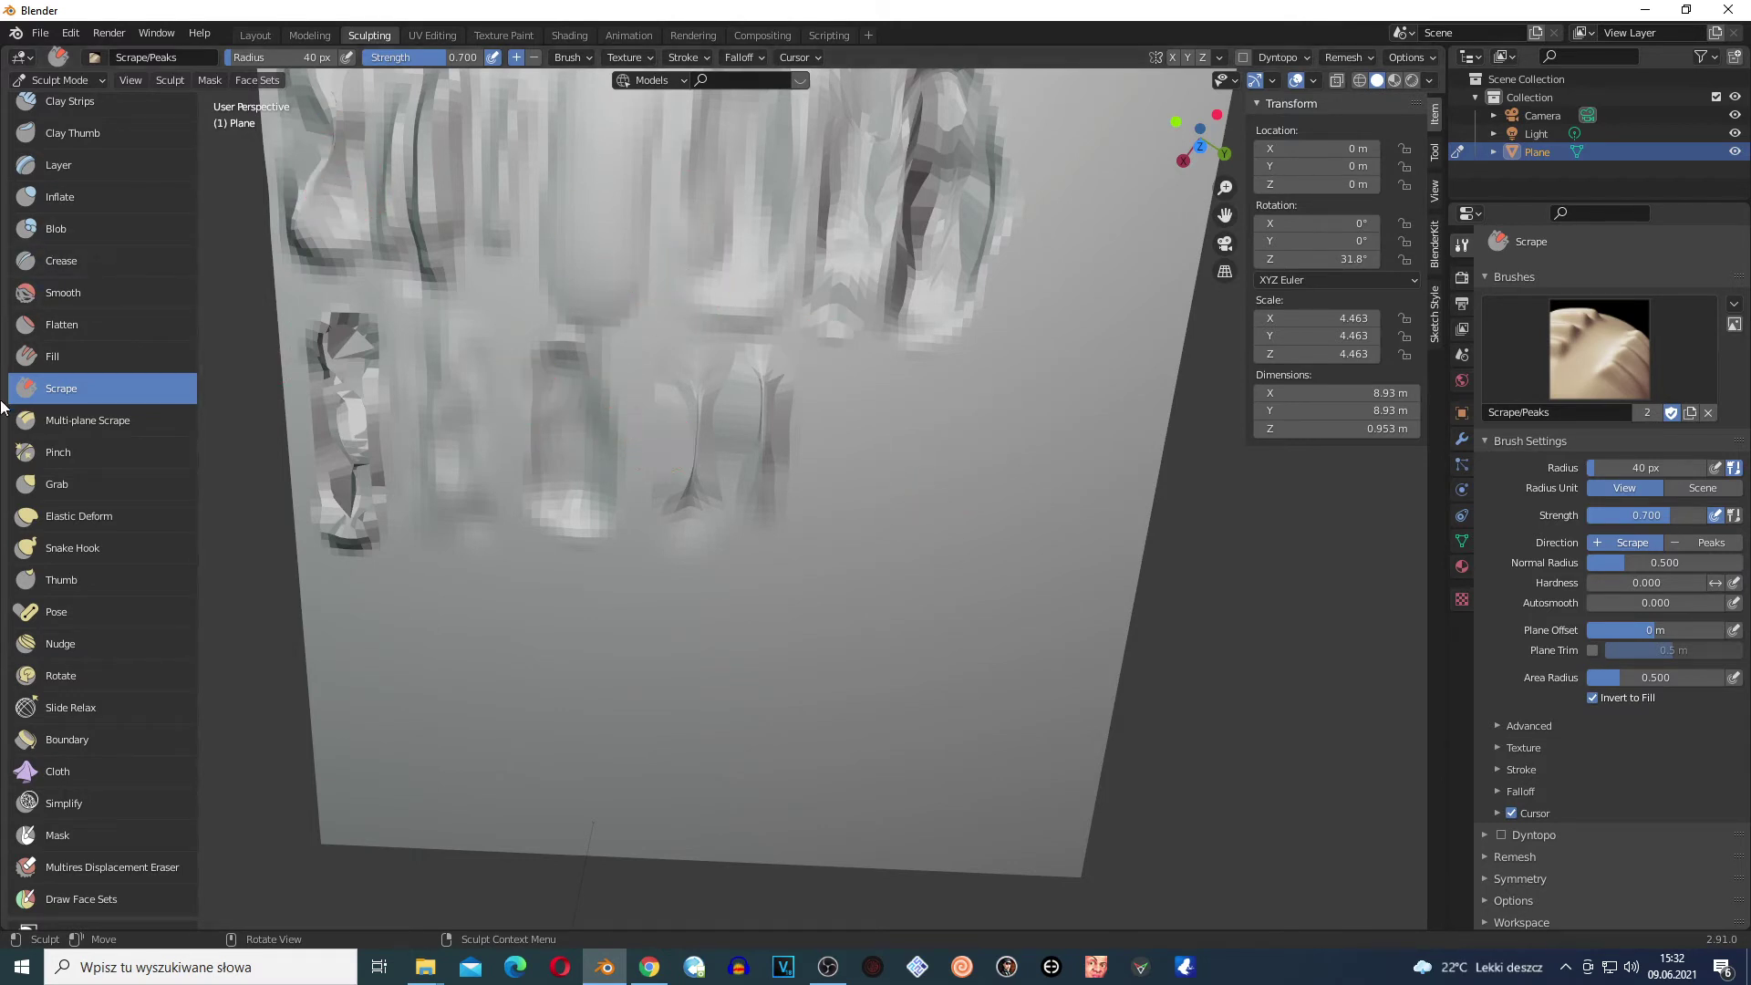
Scrape the jagged first band of the second row along its inside and outer edge
{"action": "mouse_move", "coordinate": [334, 425]}
{"action": "left_mouse_down"}
{"action": "mouse_move", "coordinate": [344, 371]}
{"action": "mouse_move", "coordinate": [337, 401]}
{"action": "mouse_move", "coordinate": [325, 369]}
{"action": "left_mouse_up"}
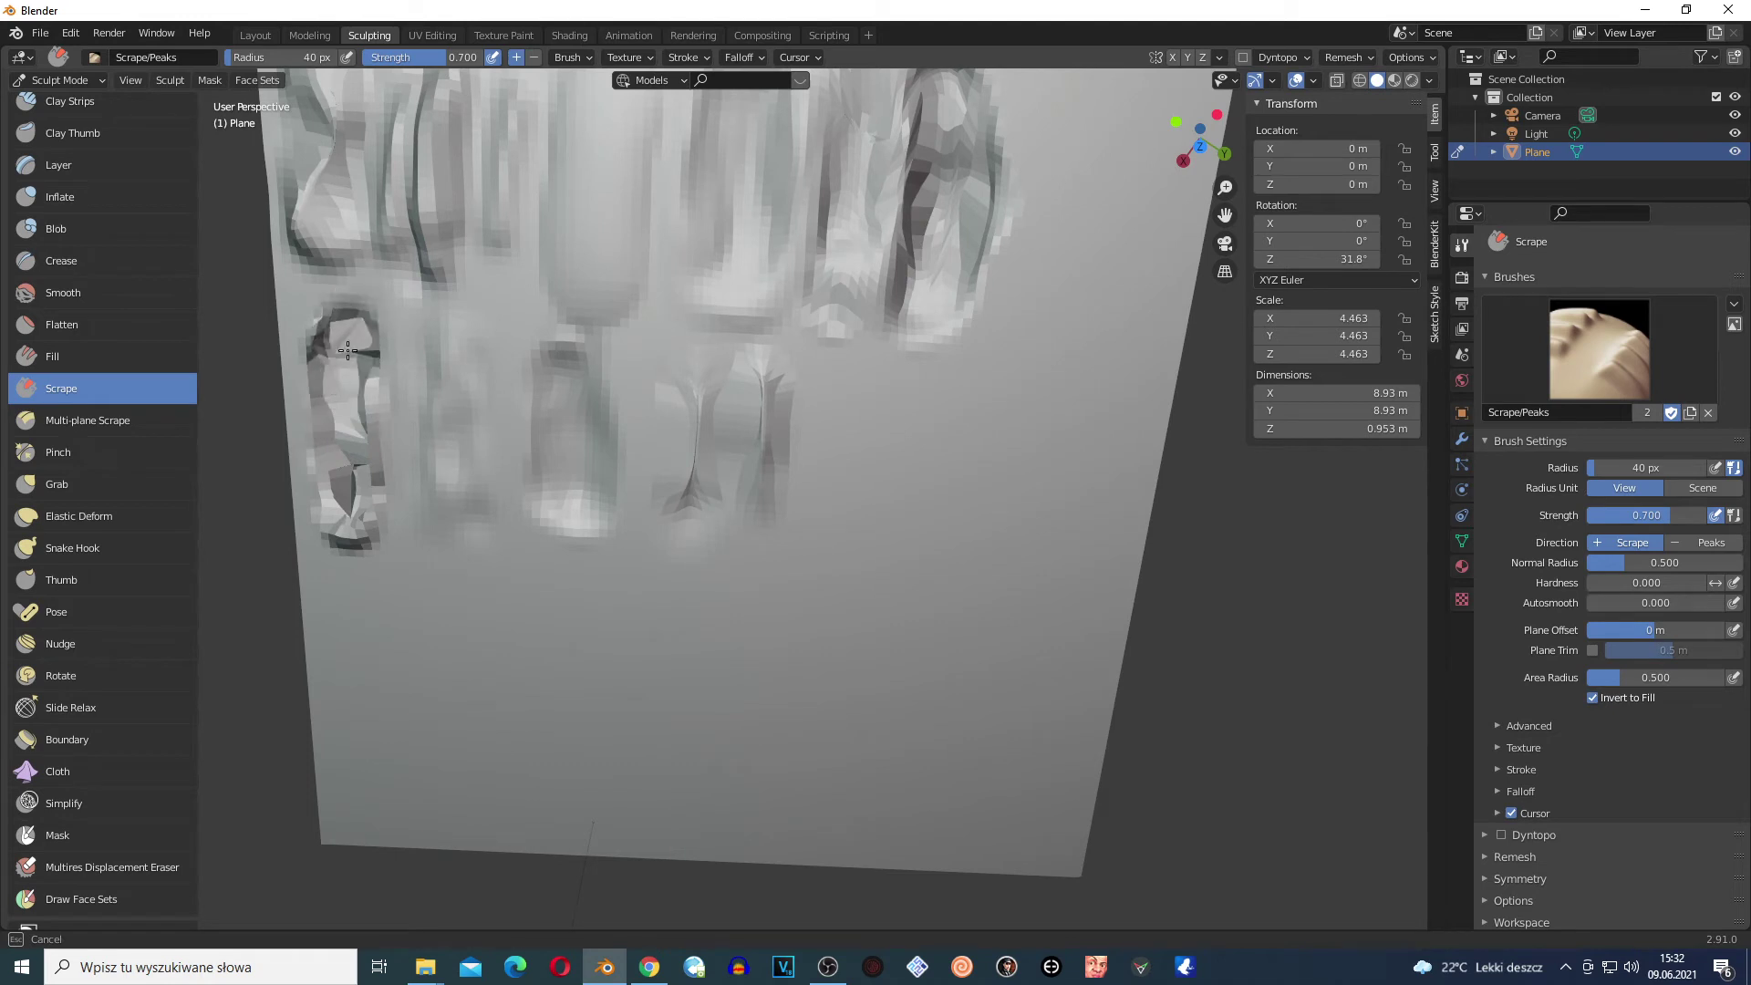
{"action": "mouse_move", "coordinate": [378, 453]}
{"action": "left_mouse_down"}
{"action": "mouse_move", "coordinate": [379, 438]}
{"action": "mouse_move", "coordinate": [374, 511]}
{"action": "left_mouse_up"}
{"action": "left_click_drag", "start_coordinate": [373, 415], "coordinate": [393, 435]}
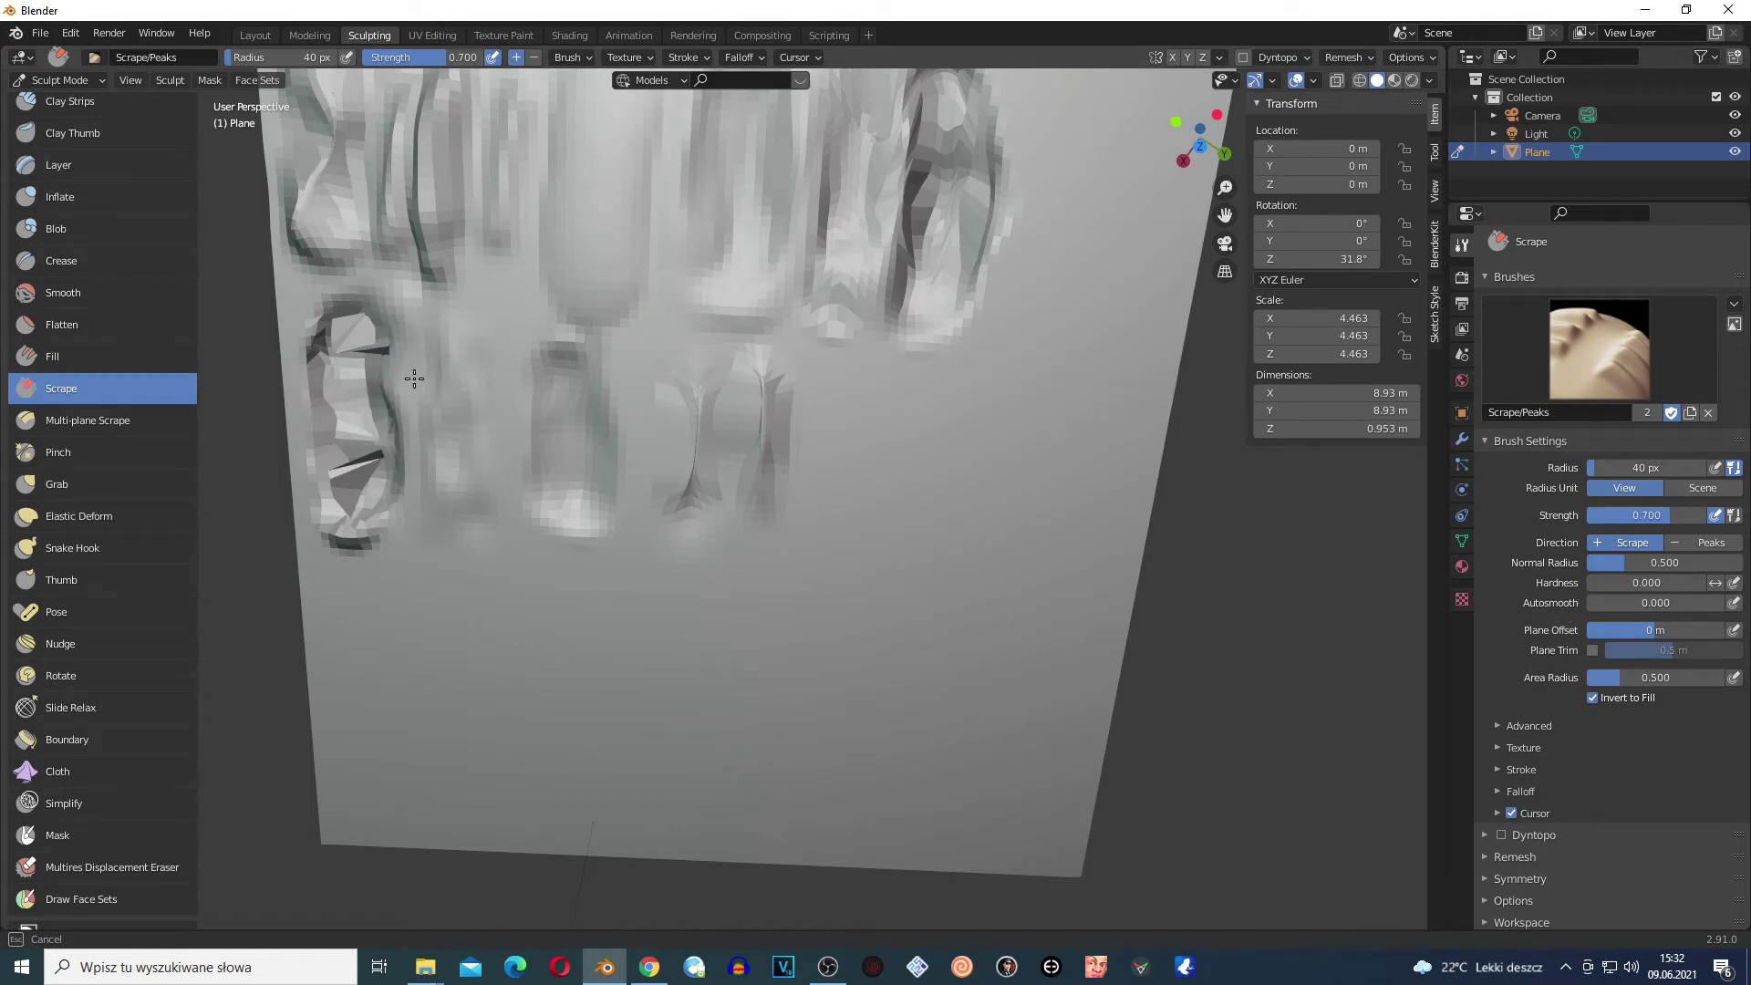
Scrape both side edges and the lower end of the wide Blob band in the second row
{"action": "mouse_move", "coordinate": [398, 447]}
{"action": "left_mouse_down"}
{"action": "mouse_move", "coordinate": [575, 366]}
{"action": "mouse_move", "coordinate": [590, 435]}
{"action": "left_mouse_up"}
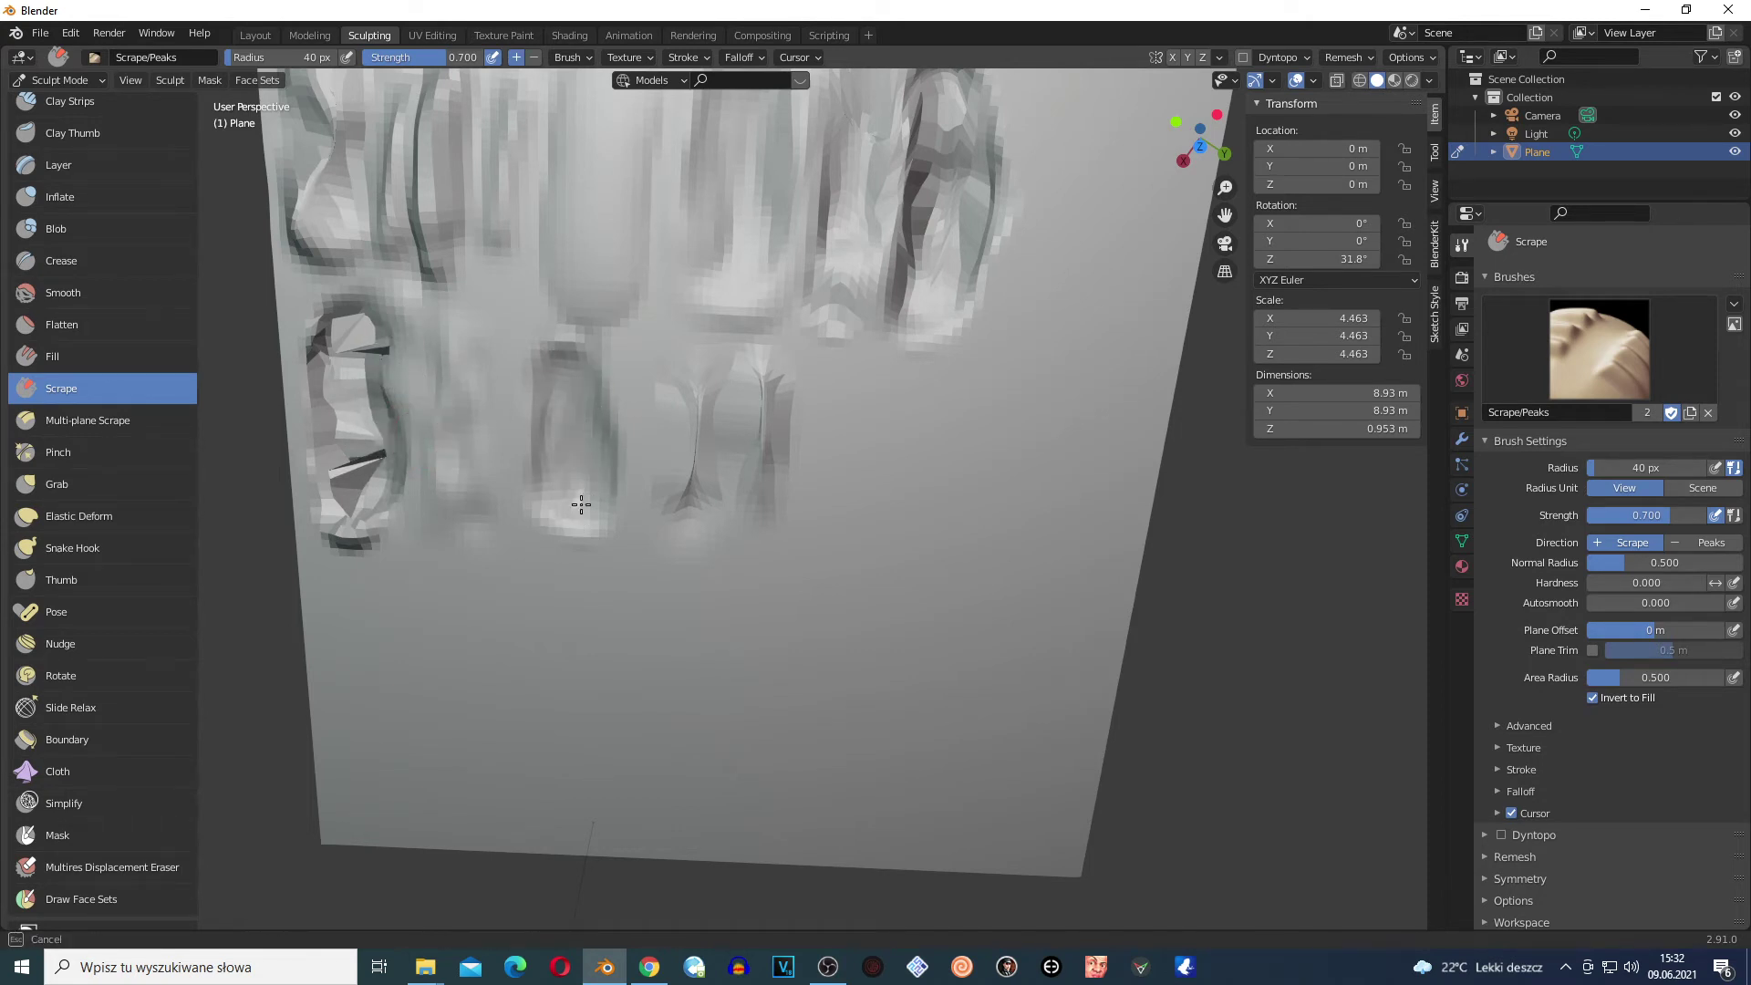
{"action": "mouse_move", "coordinate": [580, 504]}
{"action": "left_mouse_down"}
{"action": "mouse_move", "coordinate": [609, 447]}
{"action": "mouse_move", "coordinate": [614, 367]}
{"action": "mouse_move", "coordinate": [584, 411]}
{"action": "mouse_move", "coordinate": [593, 466]}
{"action": "mouse_move", "coordinate": [570, 431]}
{"action": "mouse_move", "coordinate": [574, 375]}
{"action": "mouse_move", "coordinate": [563, 421]}
{"action": "mouse_move", "coordinate": [542, 419]}
{"action": "mouse_move", "coordinate": [501, 392]}
{"action": "mouse_move", "coordinate": [472, 315]}
{"action": "mouse_move", "coordinate": [352, 369]}
{"action": "left_mouse_up"}
{"action": "scroll", "coordinate": [538, 420], "scroll_direction": "up", "scroll_amount": 4}
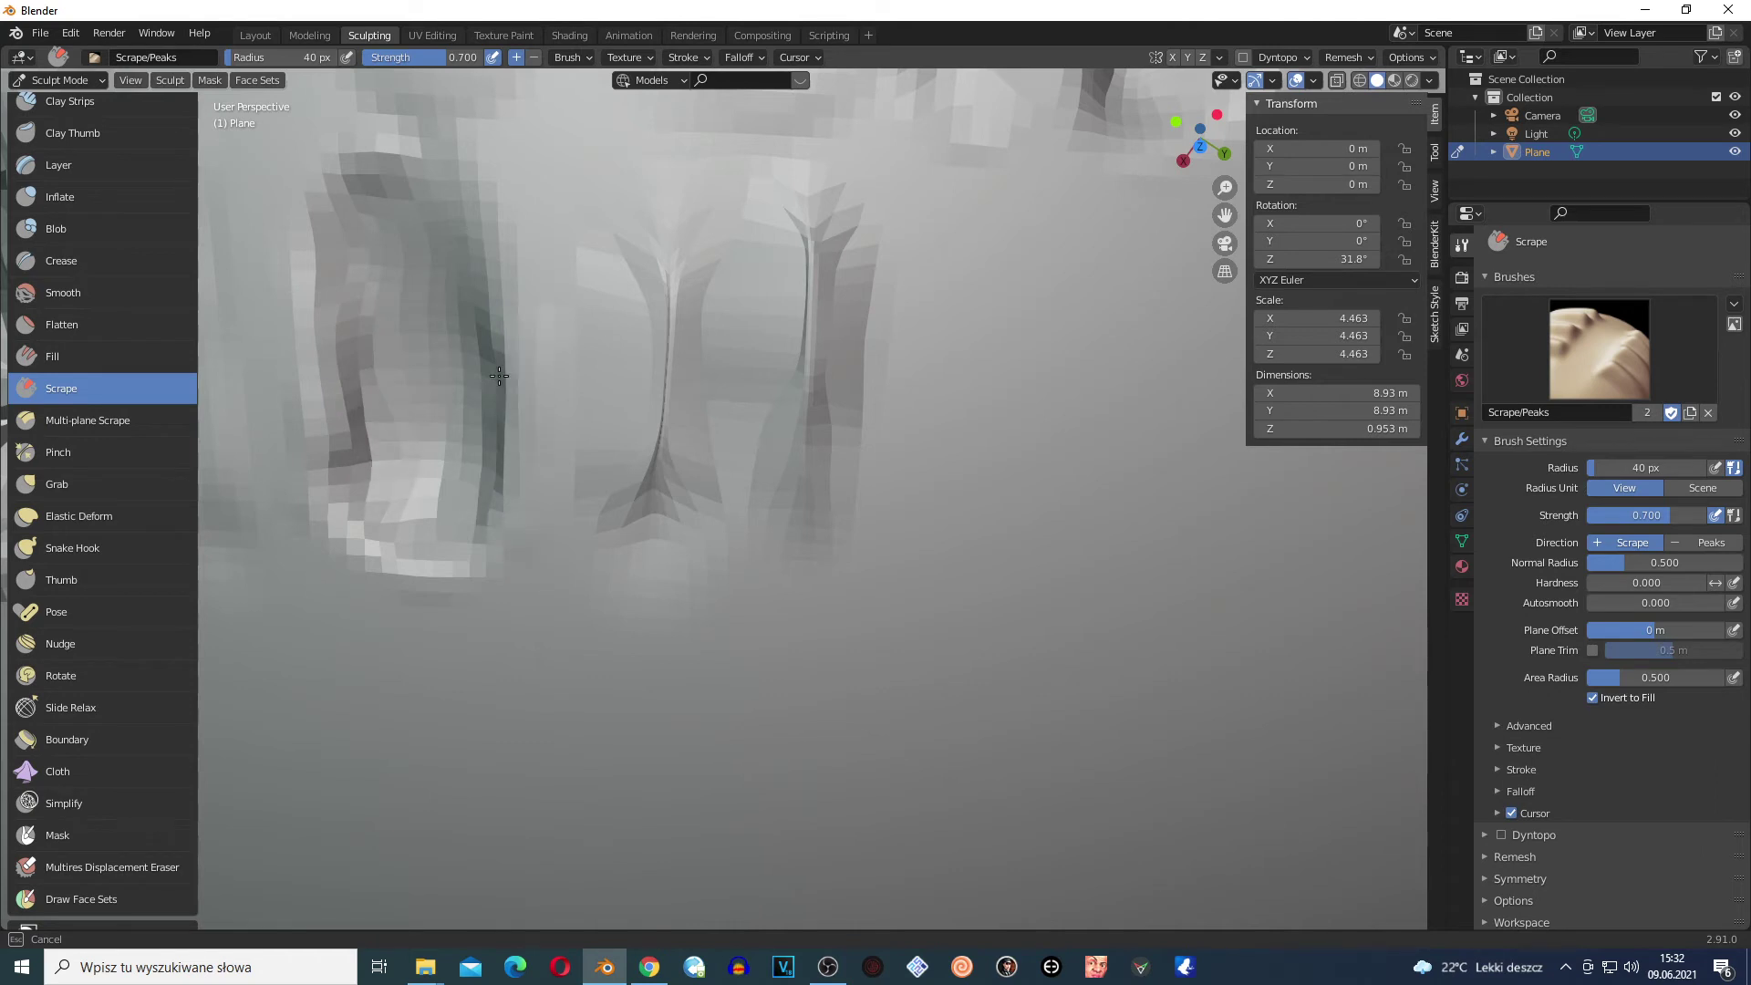
{"action": "left_click_drag", "start_coordinate": [492, 411], "coordinate": [491, 403]}
{"action": "scroll", "coordinate": [491, 403], "scroll_direction": "down", "scroll_amount": 7}
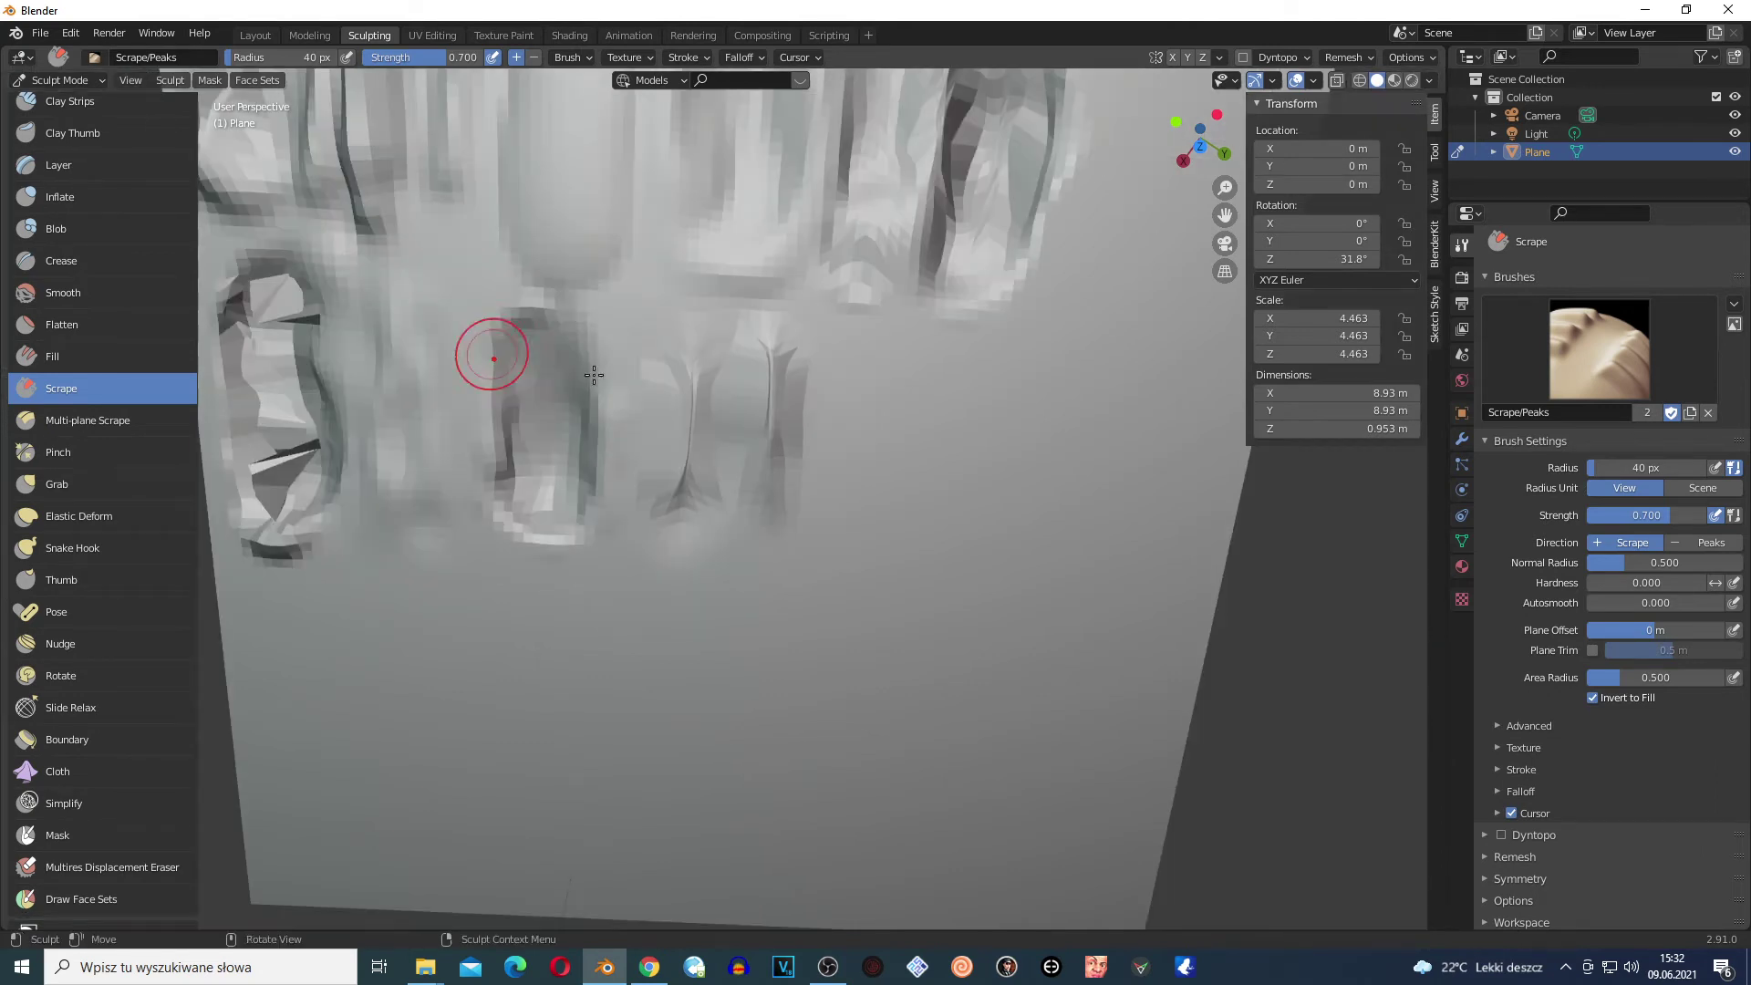
Broaden the Blob band's lower end and the side facing the row's start with more Scrape strokes
{"action": "scroll", "coordinate": [654, 475], "scroll_direction": "up", "scroll_amount": 1}
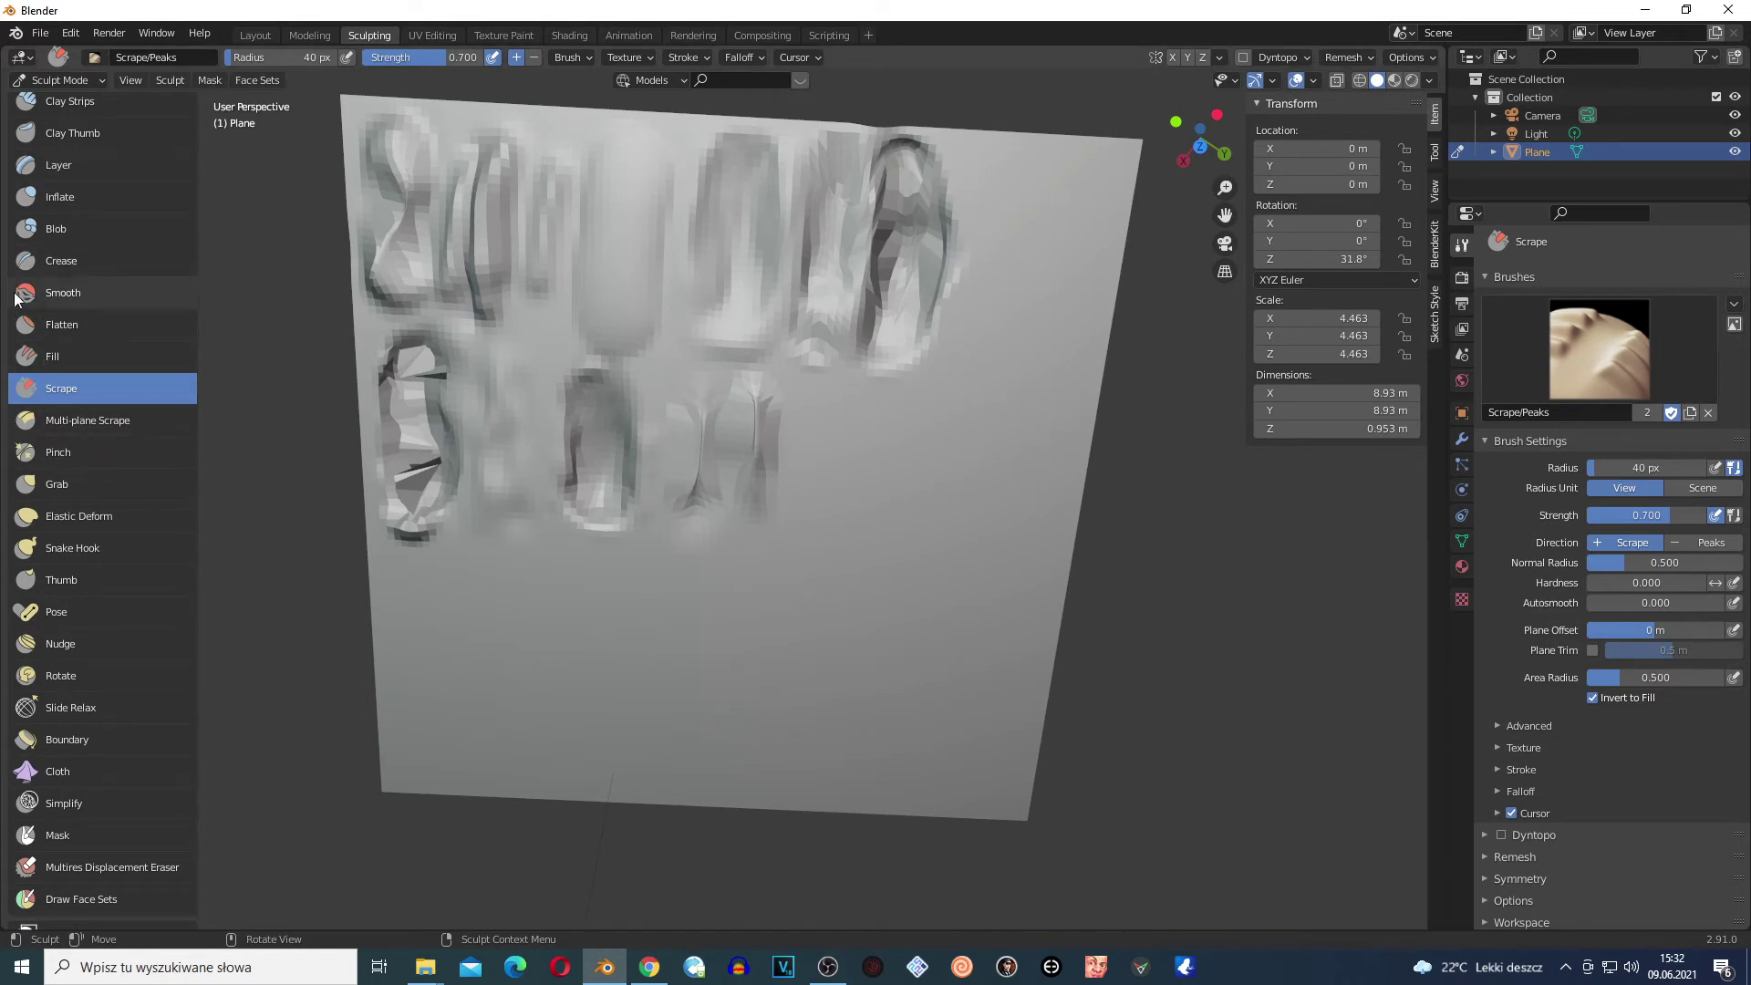
{"action": "scroll", "coordinate": [683, 507], "scroll_direction": "up", "scroll_amount": 2}
{"action": "mouse_move", "coordinate": [683, 507]}
{"action": "left_mouse_down"}
{"action": "mouse_move", "coordinate": [542, 486]}
{"action": "mouse_move", "coordinate": [509, 439]}
{"action": "mouse_move", "coordinate": [494, 452]}
{"action": "mouse_move", "coordinate": [531, 420]}
{"action": "left_mouse_up"}
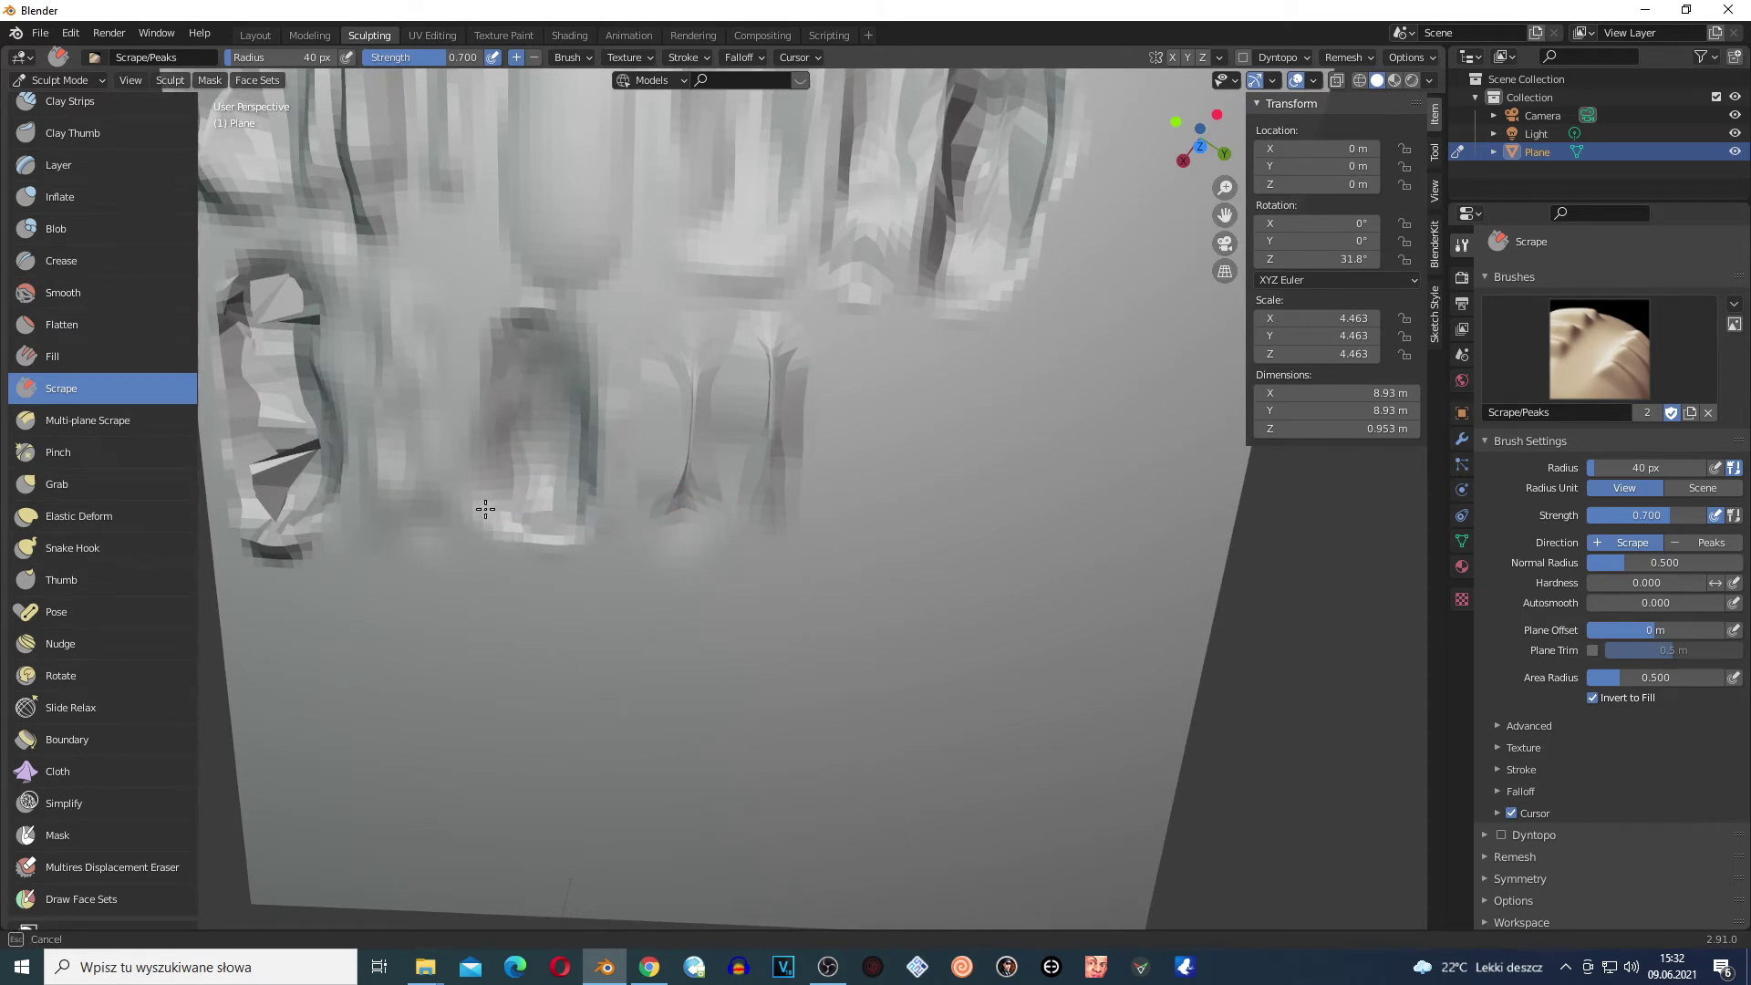
{"action": "left_click_drag", "start_coordinate": [485, 532], "coordinate": [512, 468]}
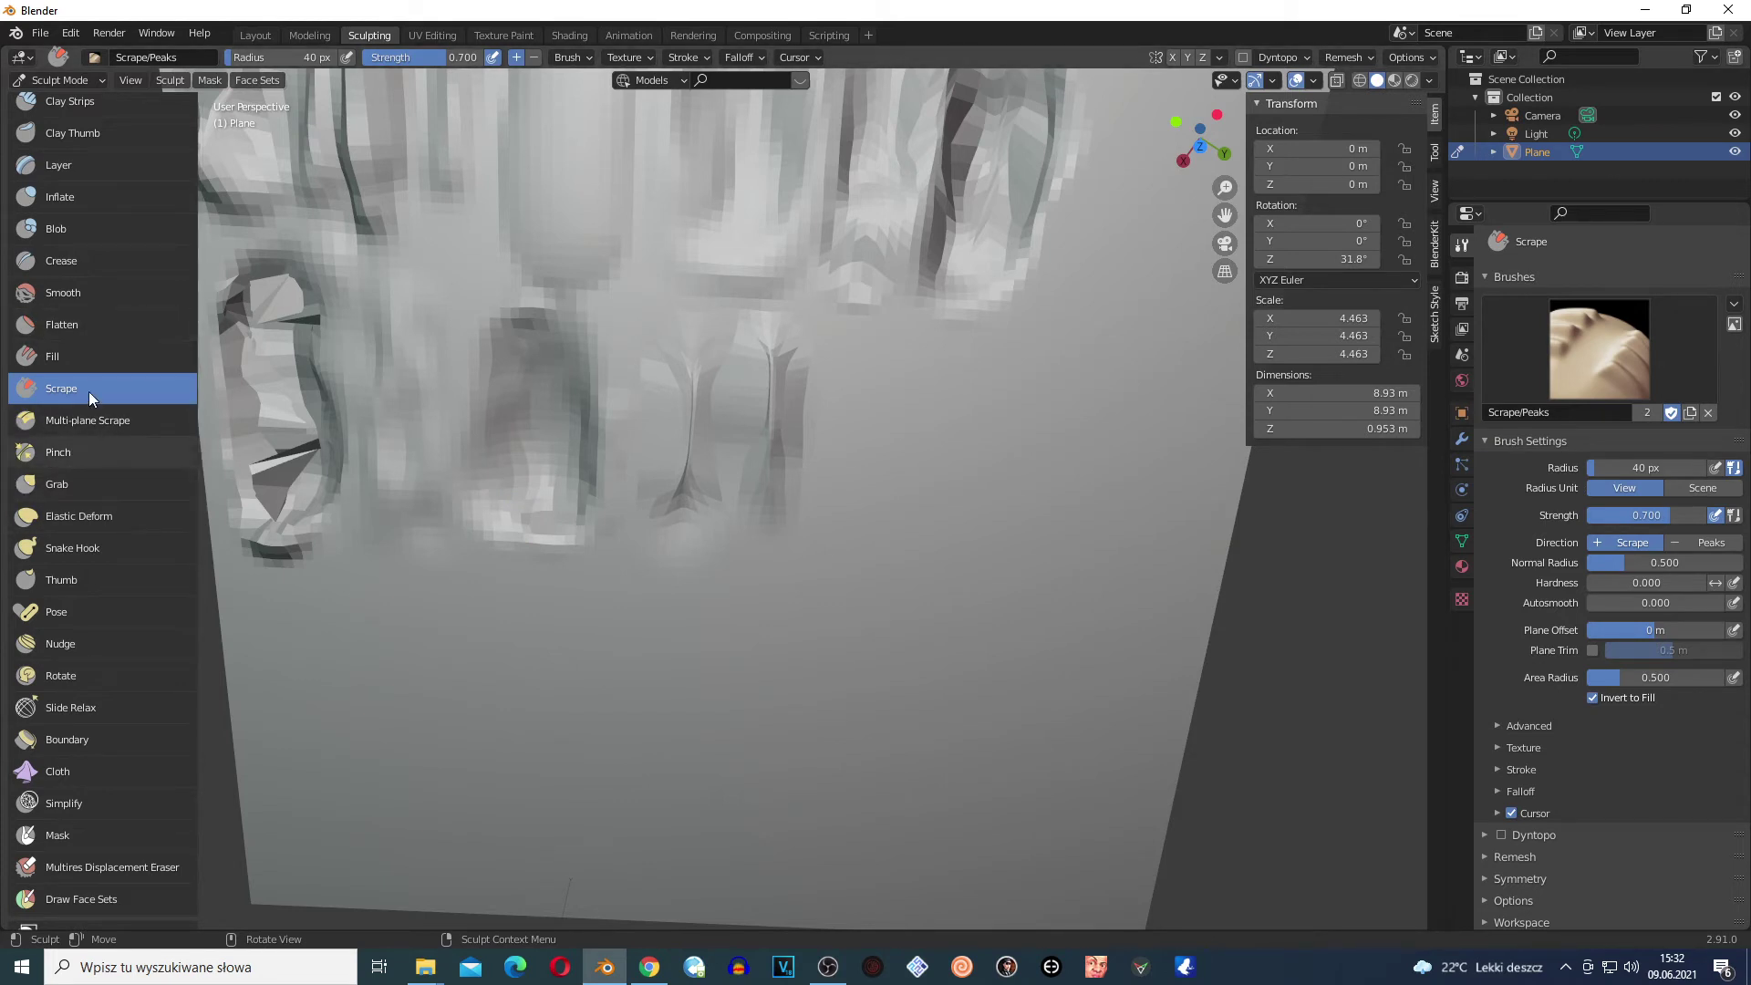
Scrape the square-edged Clay Strips band in the first row into a wide rounded hollow
{"action": "scroll", "coordinate": [434, 436], "scroll_direction": "down", "scroll_amount": 4}
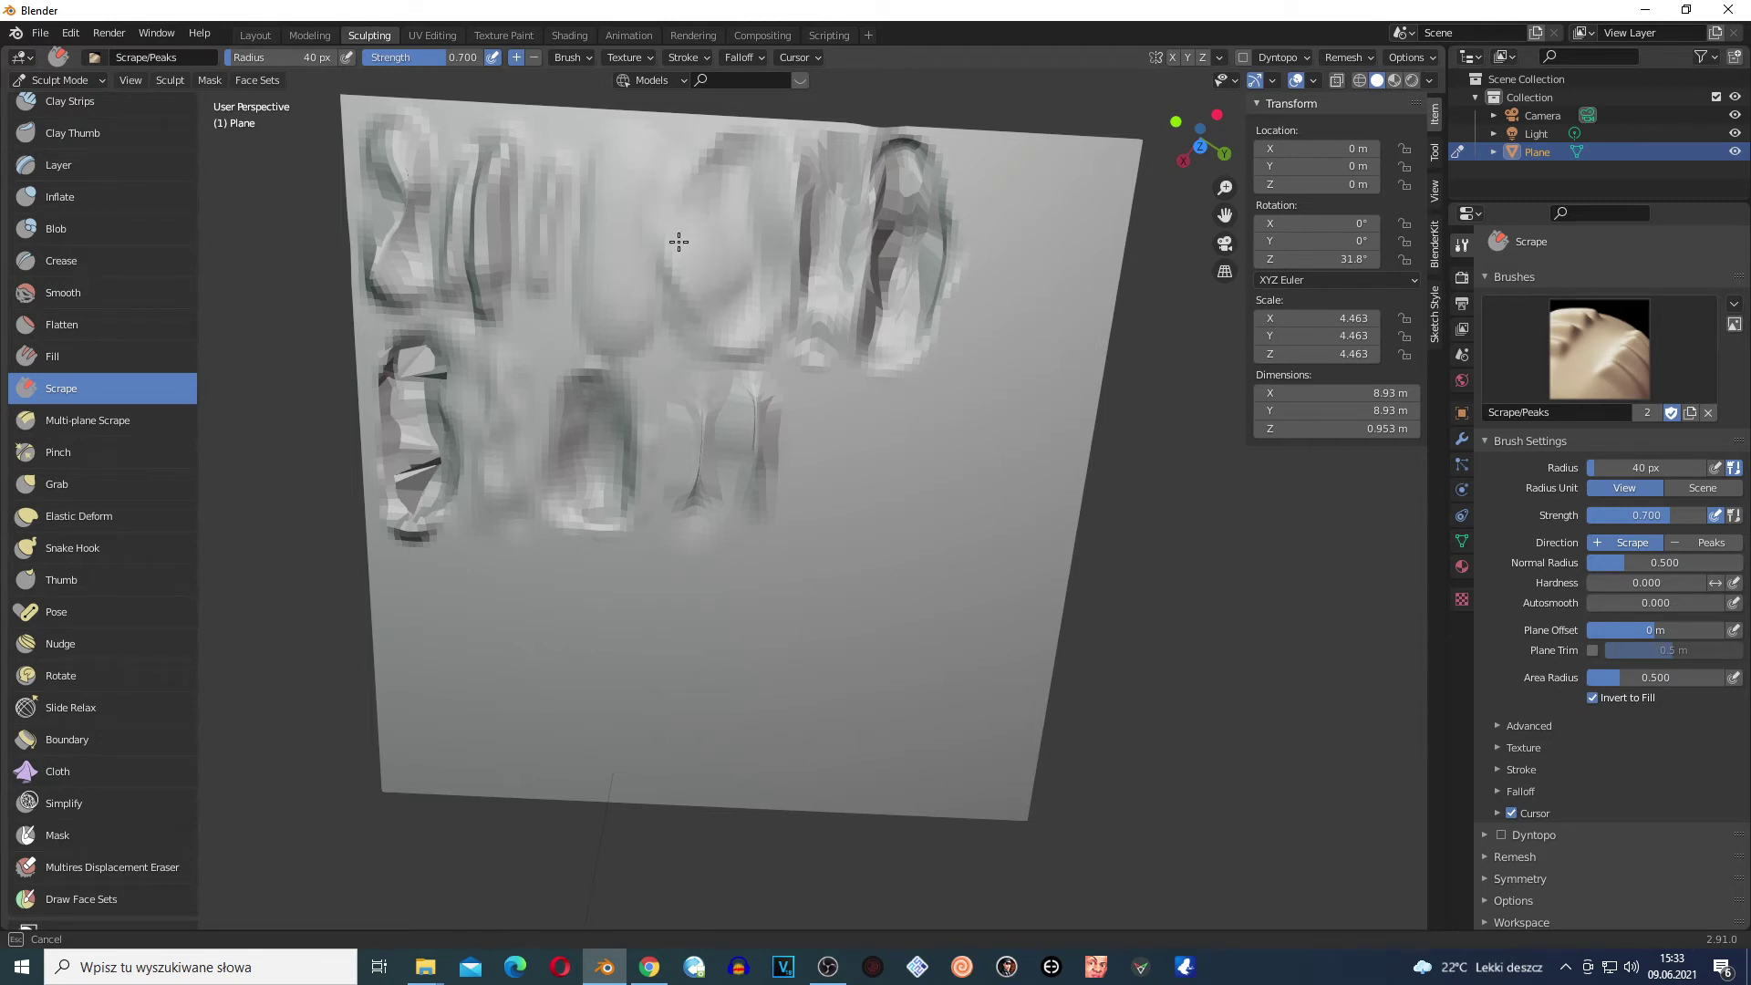
{"action": "left_click_drag", "start_coordinate": [678, 241], "coordinate": [680, 243]}
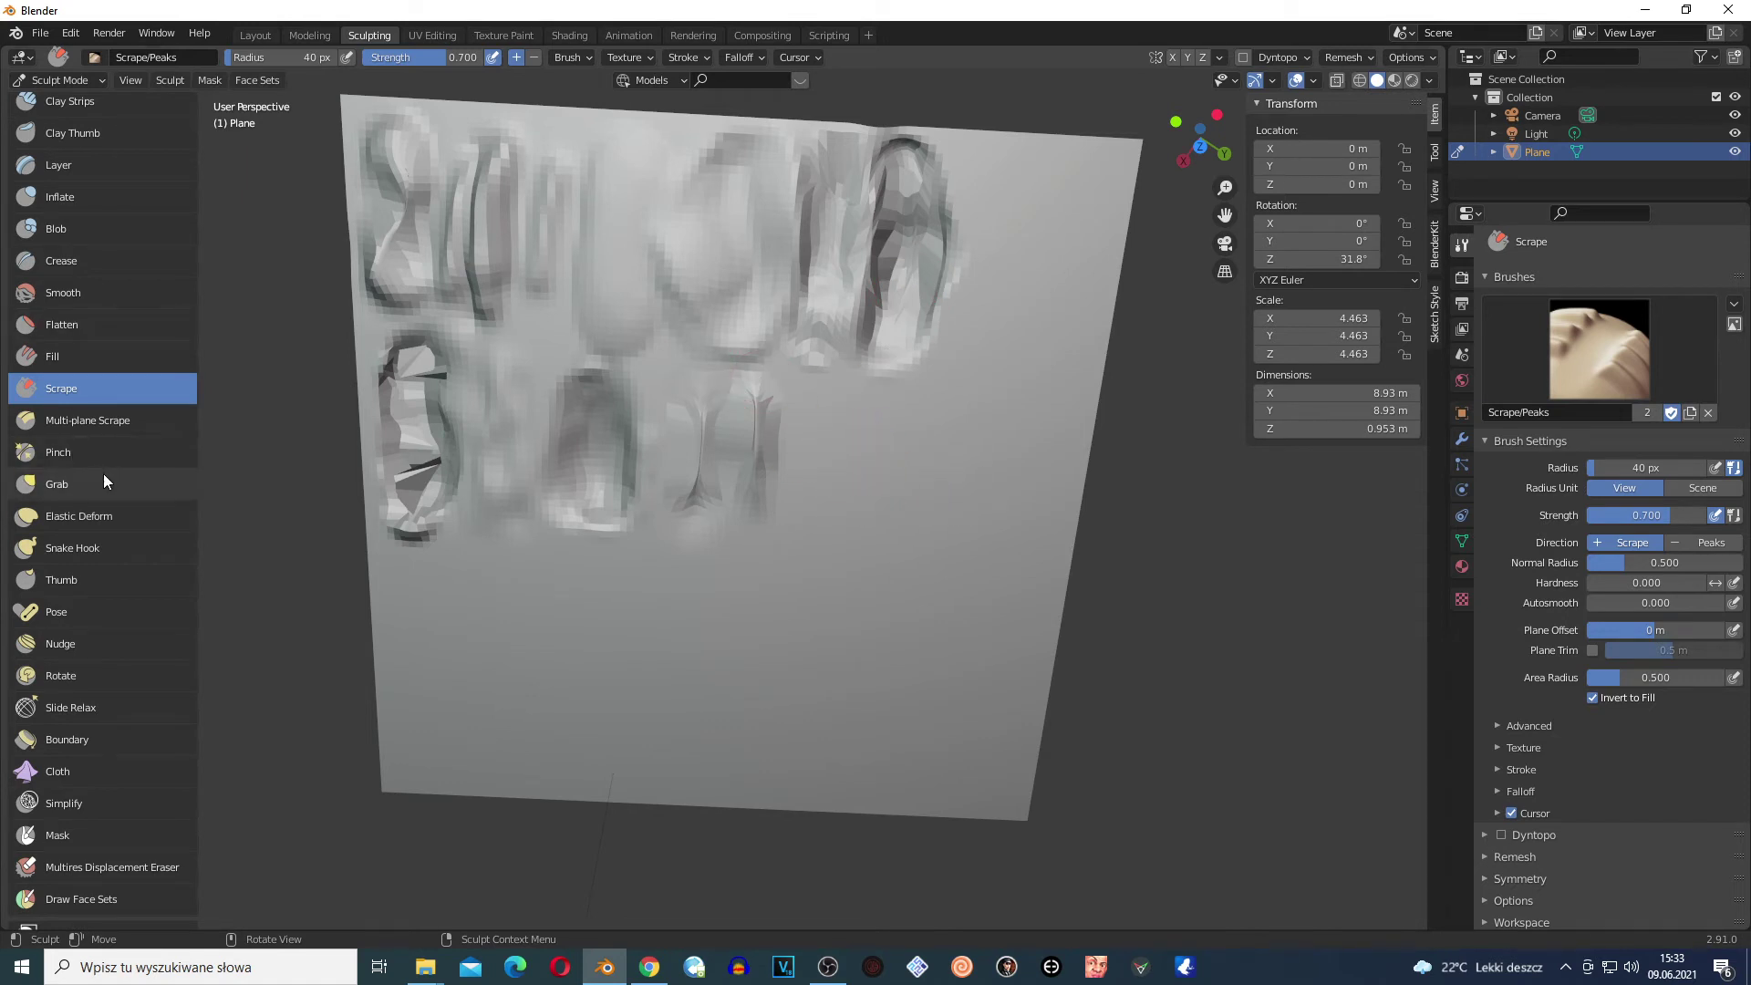
Choose the Multi-plane Scrape brush and scrape a short vertical trail on the blank area beside the crease bands
{"action": "left_click", "coordinate": [100, 420]}
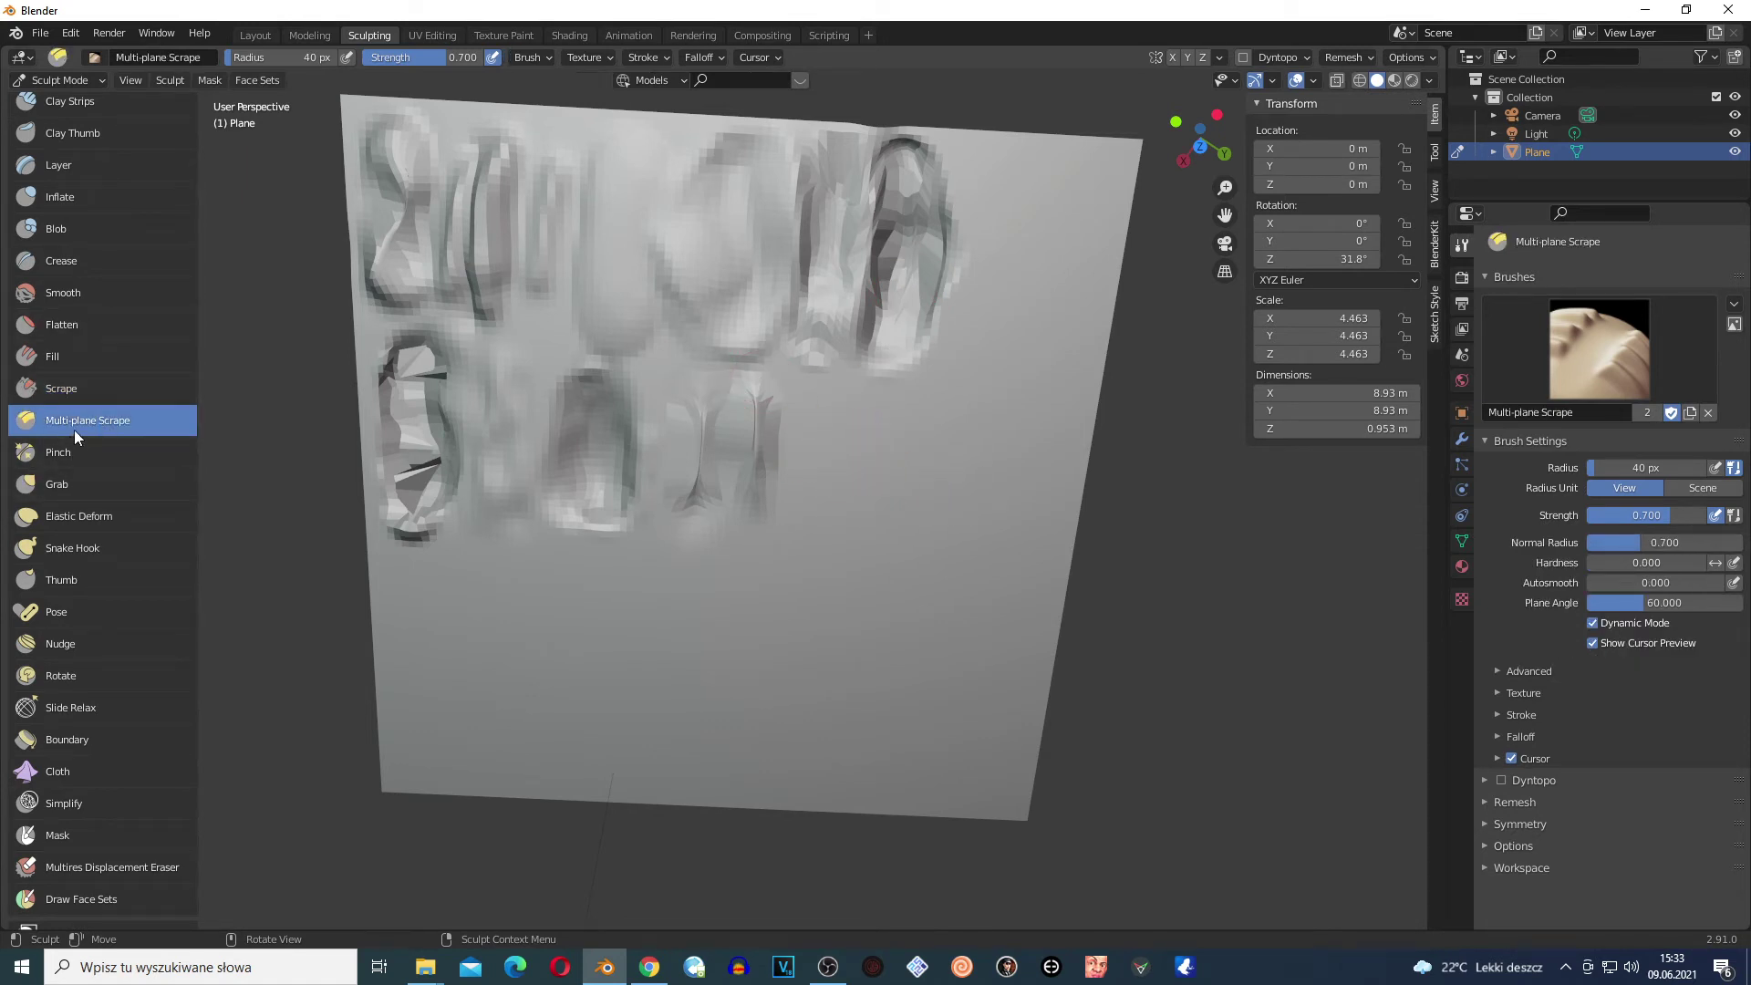
{"action": "left_click_drag", "start_coordinate": [868, 500], "coordinate": [853, 550]}
{"action": "left_click_drag", "start_coordinate": [842, 441], "coordinate": [833, 441]}
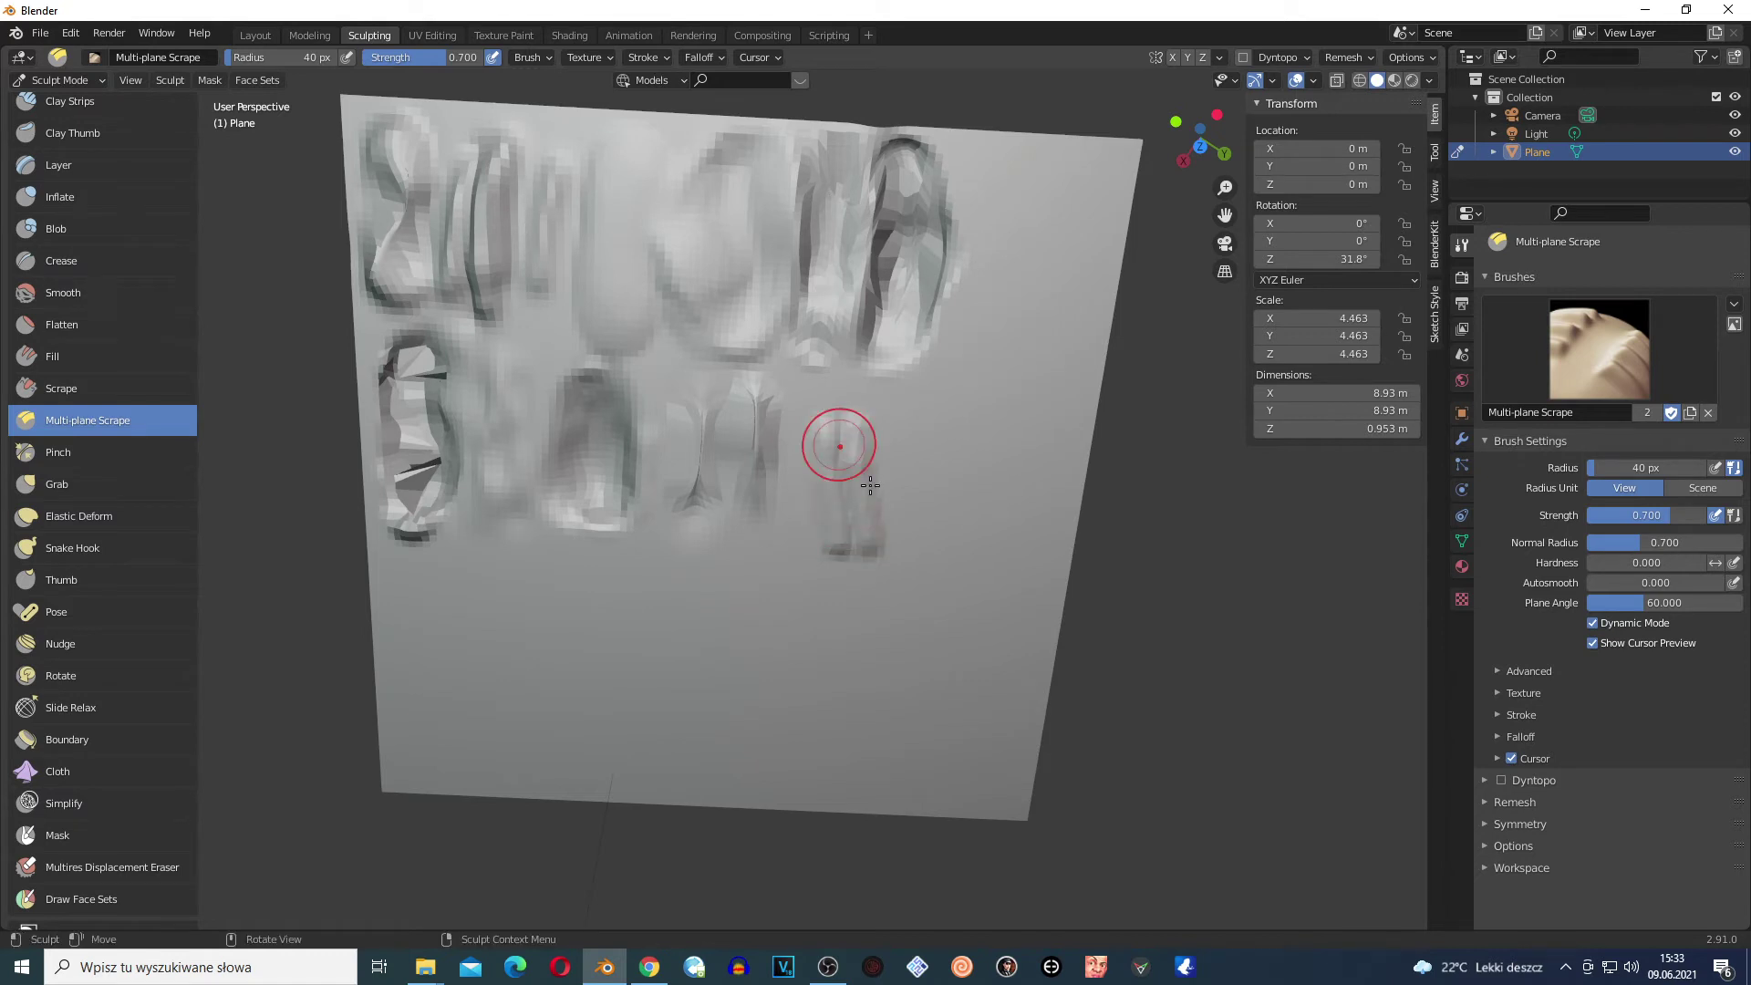
{"action": "scroll", "coordinate": [921, 427], "scroll_direction": "up", "scroll_amount": 5}
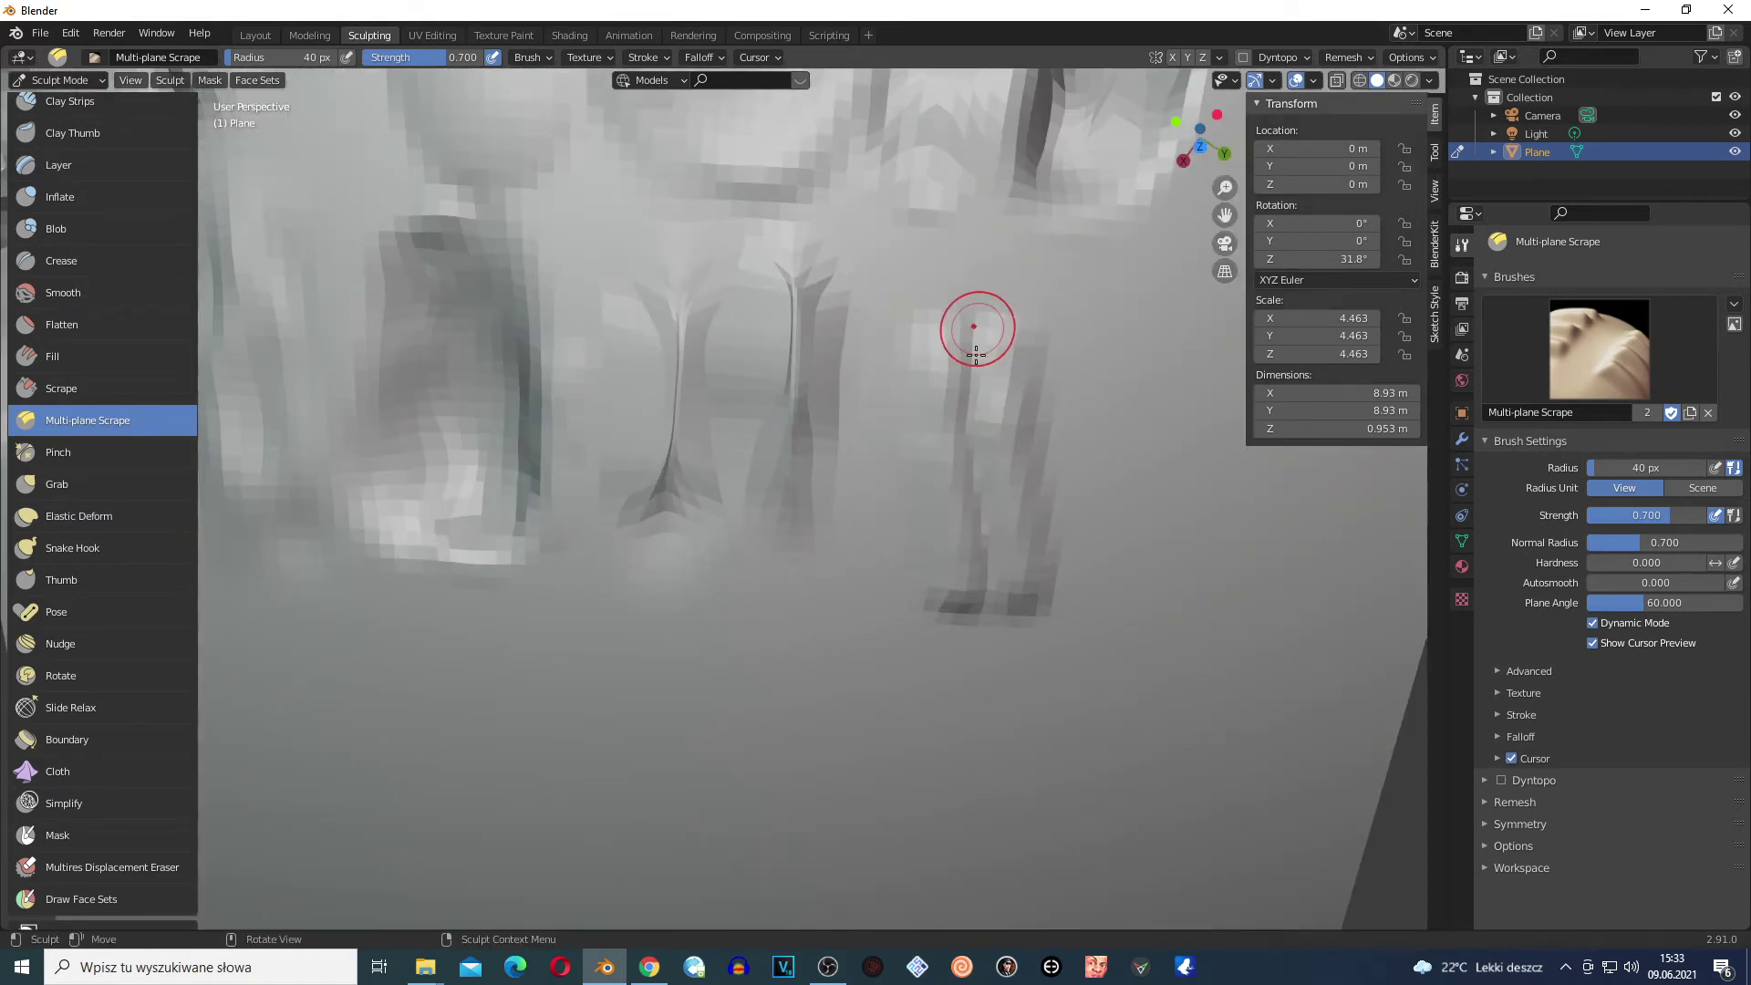
{"action": "scroll", "coordinate": [980, 364], "scroll_direction": "down", "scroll_amount": 2}
{"action": "scroll", "coordinate": [948, 429], "scroll_direction": "down", "scroll_amount": 2}
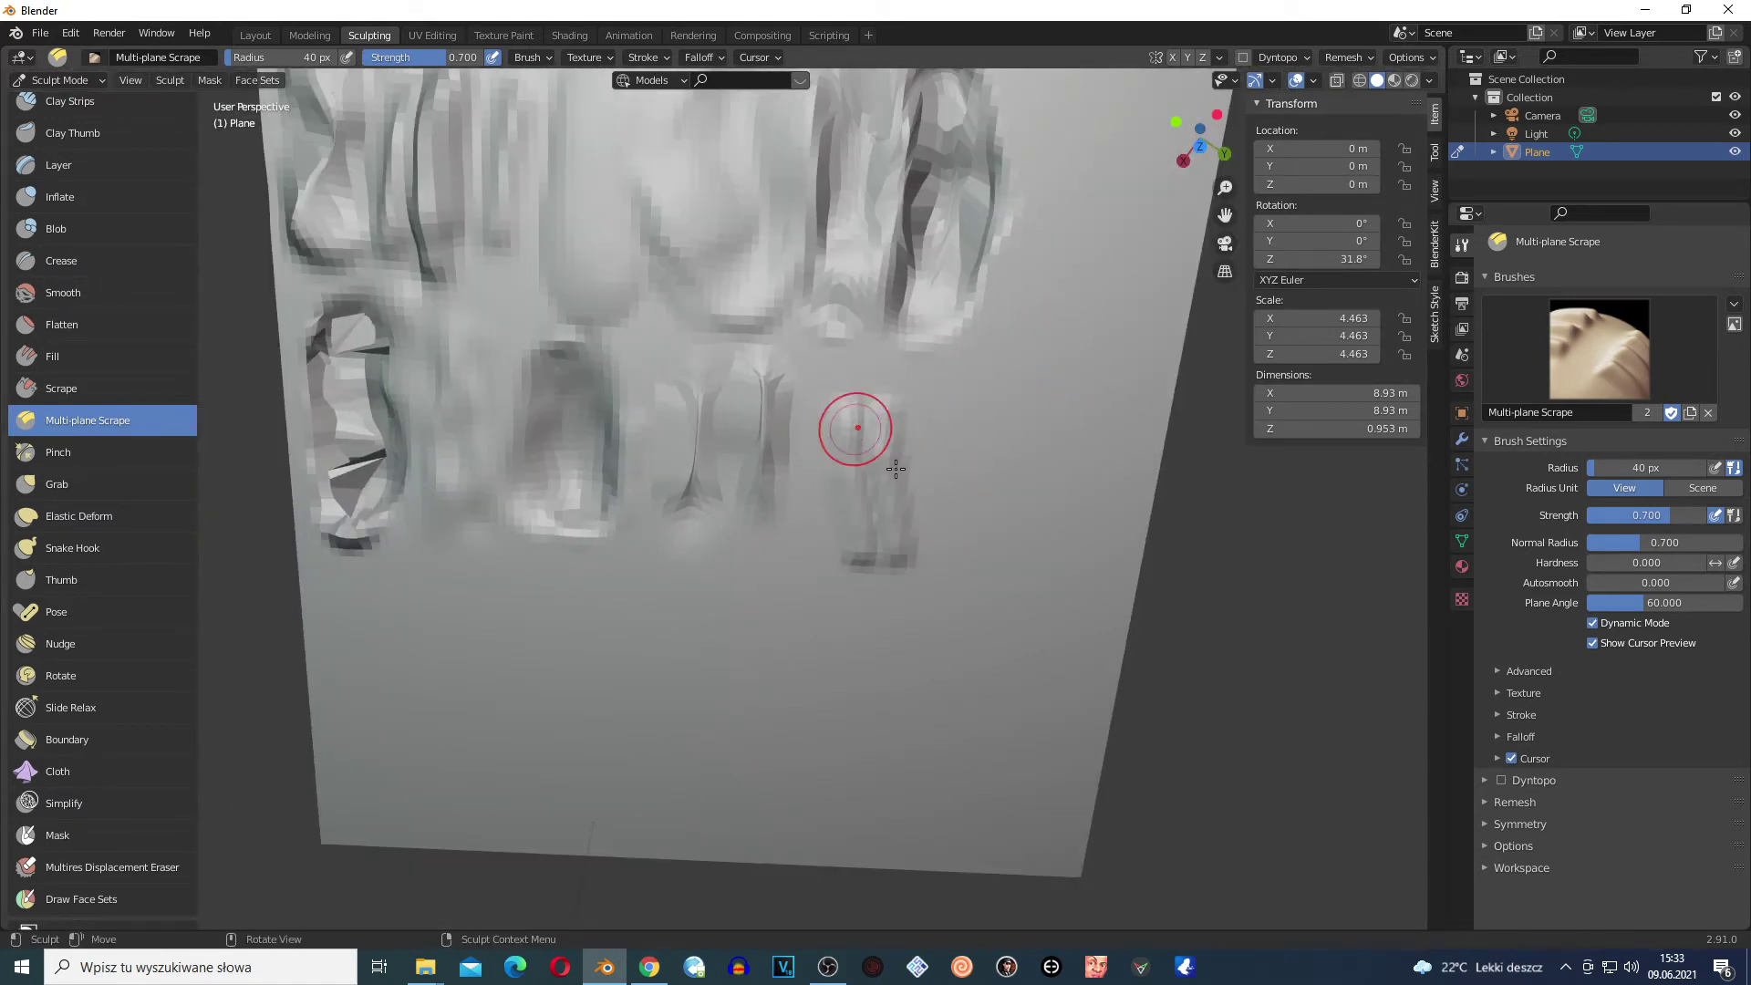
{"action": "scroll", "coordinate": [921, 443], "scroll_direction": "down", "scroll_amount": 3}
Roughen the blank area beyond the last bands of both rows with back-and-forth Multi-plane Scrape strokes
{"action": "left_click_drag", "start_coordinate": [913, 438], "coordinate": [891, 423]}
{"action": "scroll", "coordinate": [923, 468], "scroll_direction": "up", "scroll_amount": 2}
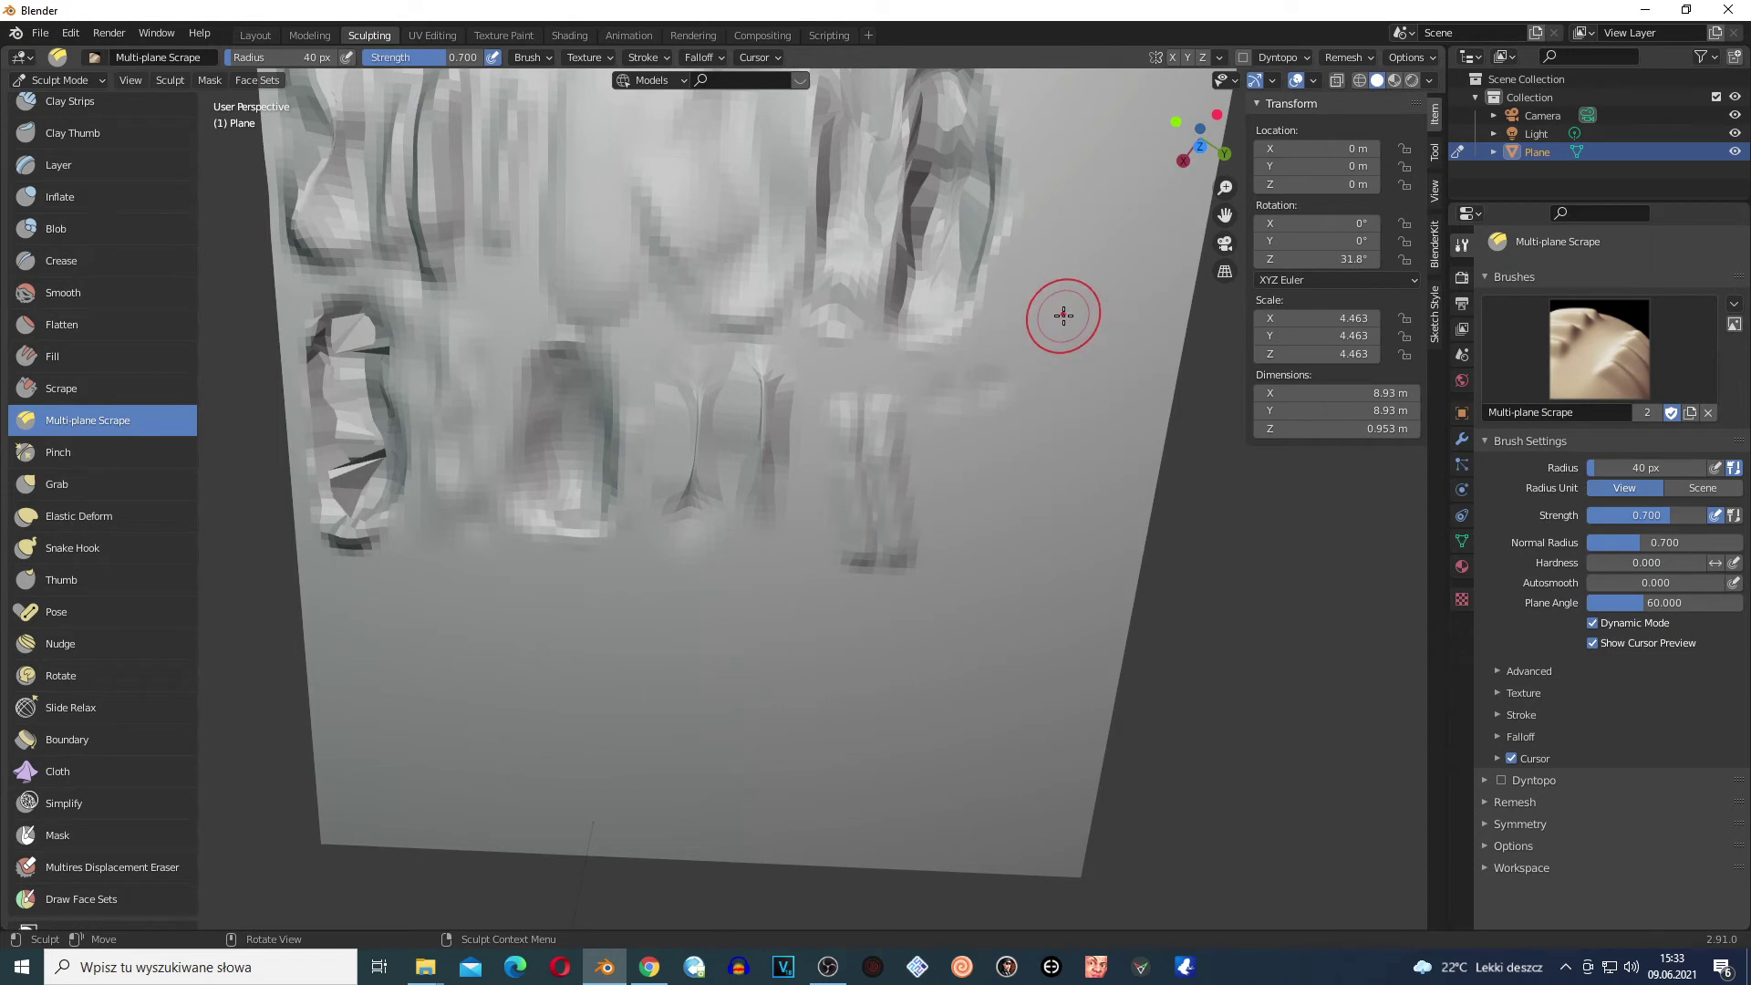
{"action": "left_click_drag", "start_coordinate": [1043, 315], "coordinate": [1043, 314]}
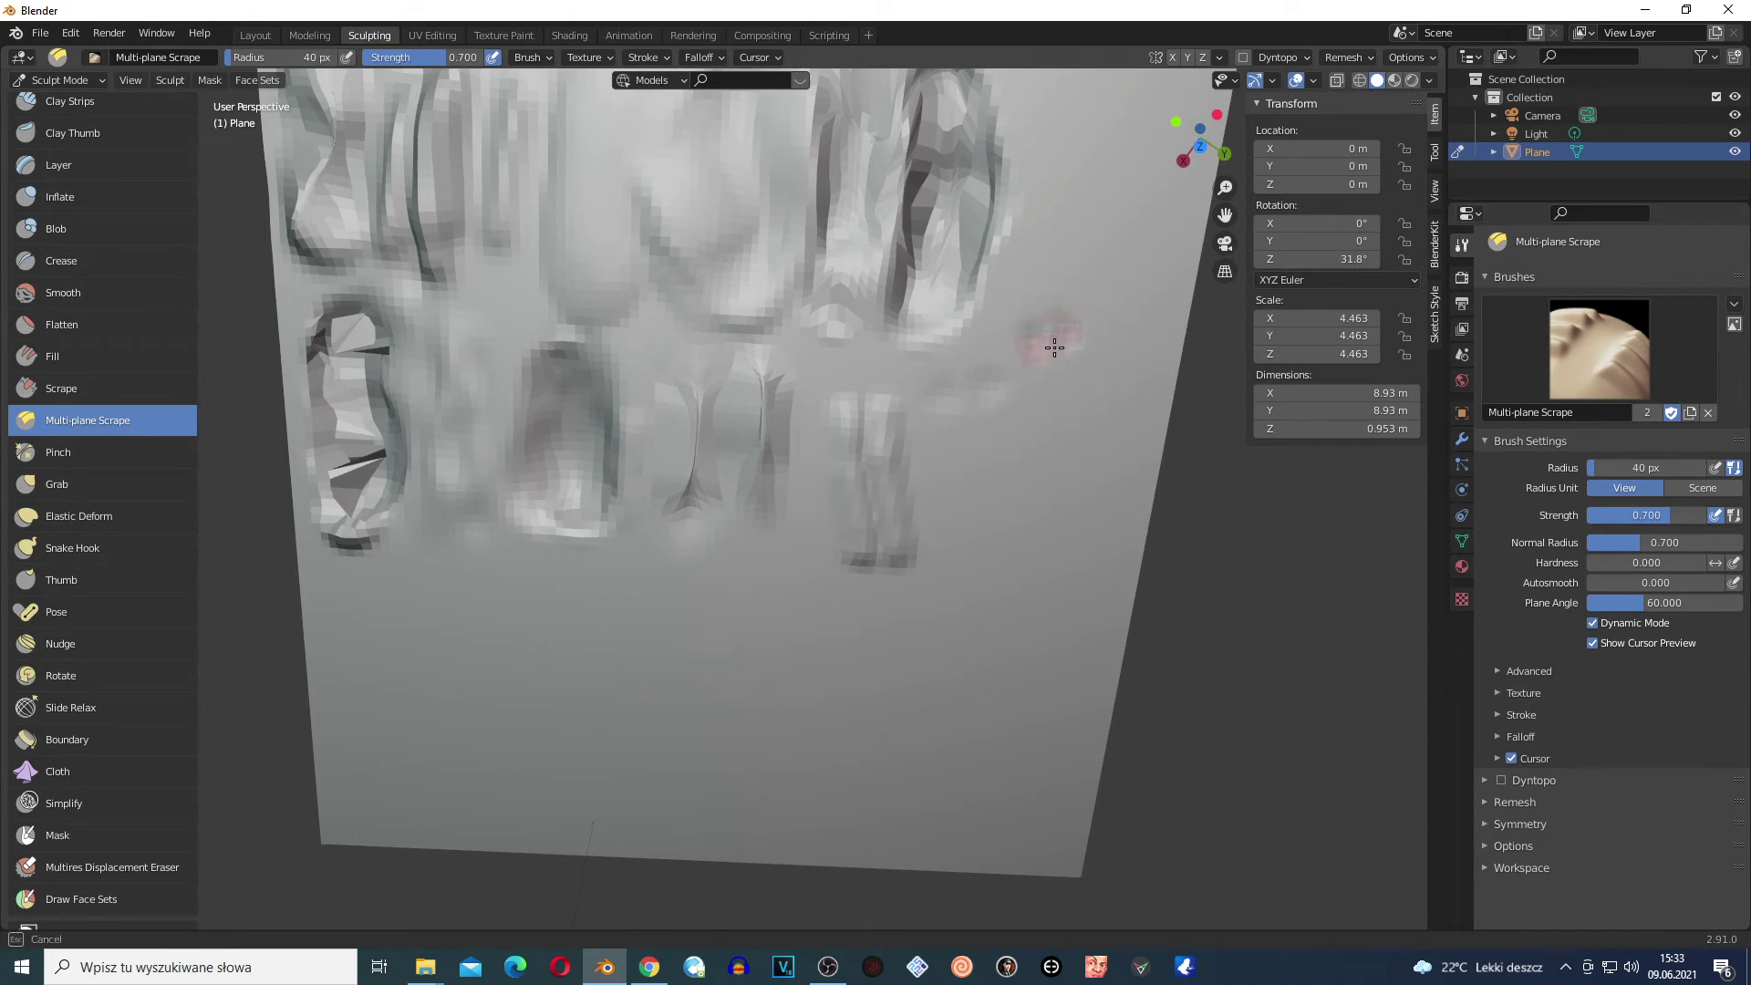
{"action": "mouse_move", "coordinate": [1041, 443]}
{"action": "left_mouse_down"}
{"action": "mouse_move", "coordinate": [970, 467]}
{"action": "mouse_move", "coordinate": [1017, 456]}
{"action": "mouse_move", "coordinate": [1080, 206]}
{"action": "mouse_move", "coordinate": [948, 374]}
{"action": "mouse_move", "coordinate": [845, 426]}
{"action": "mouse_move", "coordinate": [1008, 402]}
{"action": "left_mouse_up"}
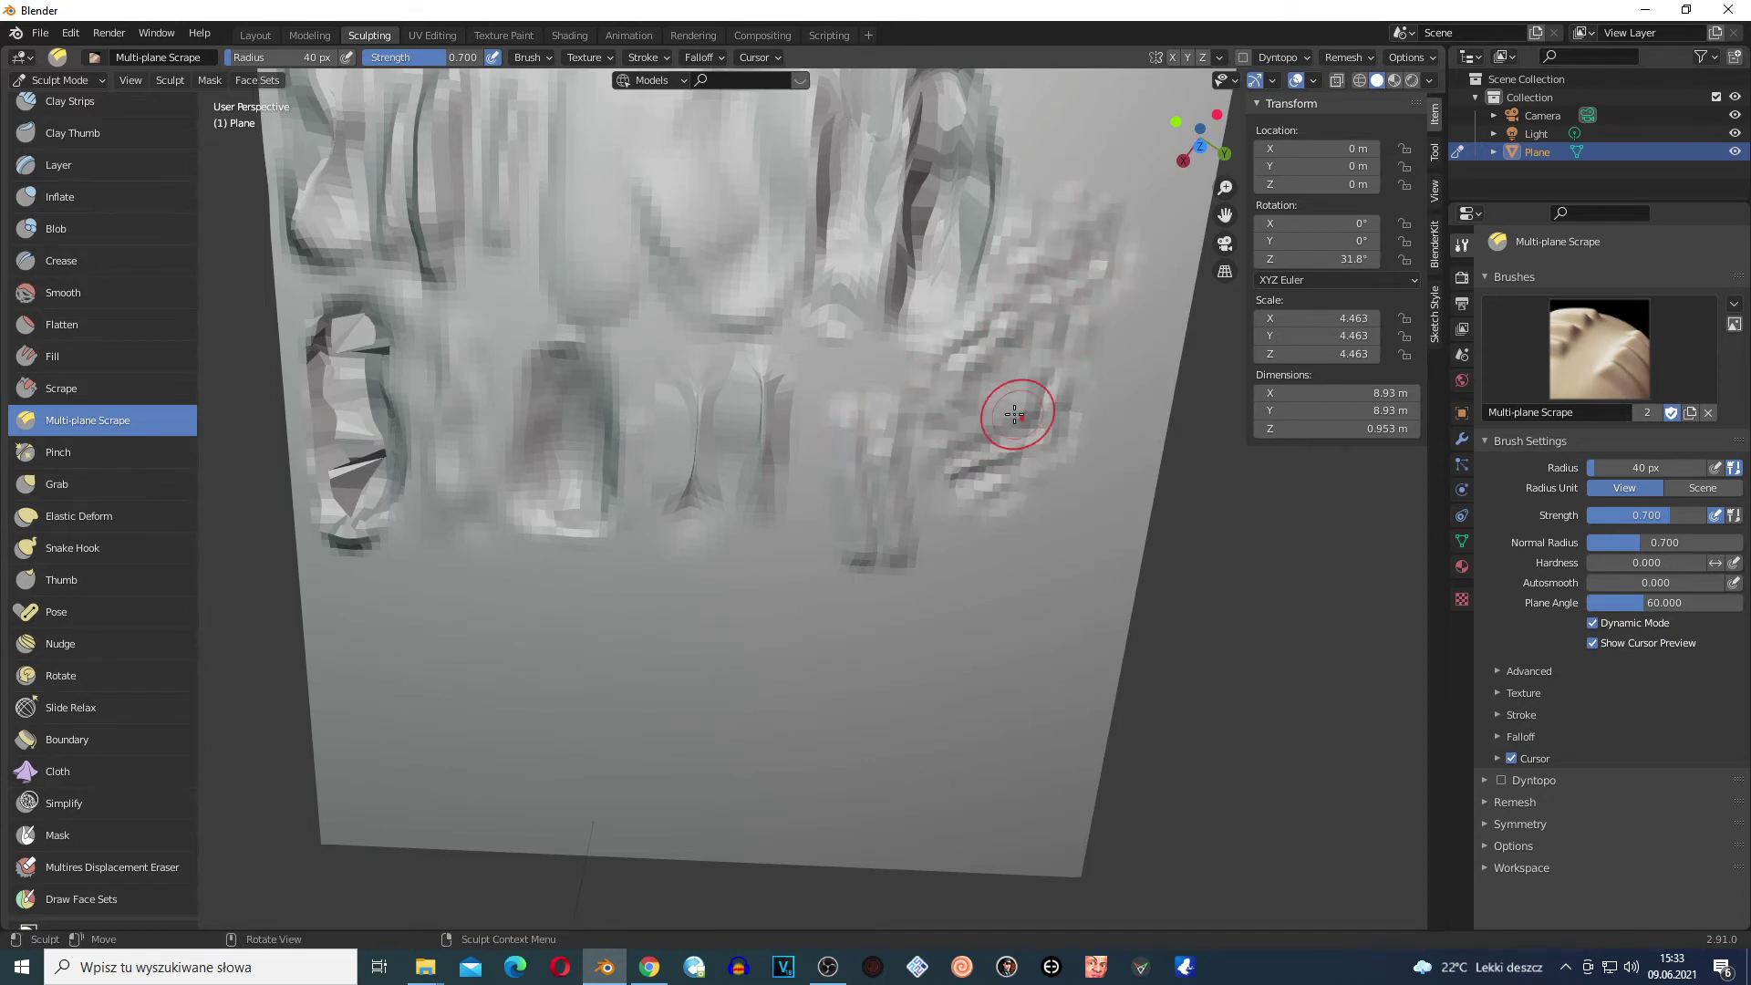
Choose the Pinch brush and make short 40 px test strokes on the blank area below the second row
{"action": "scroll", "coordinate": [840, 473], "scroll_direction": "down", "scroll_amount": 4}
{"action": "scroll", "coordinate": [949, 439], "scroll_direction": "up", "scroll_amount": 3}
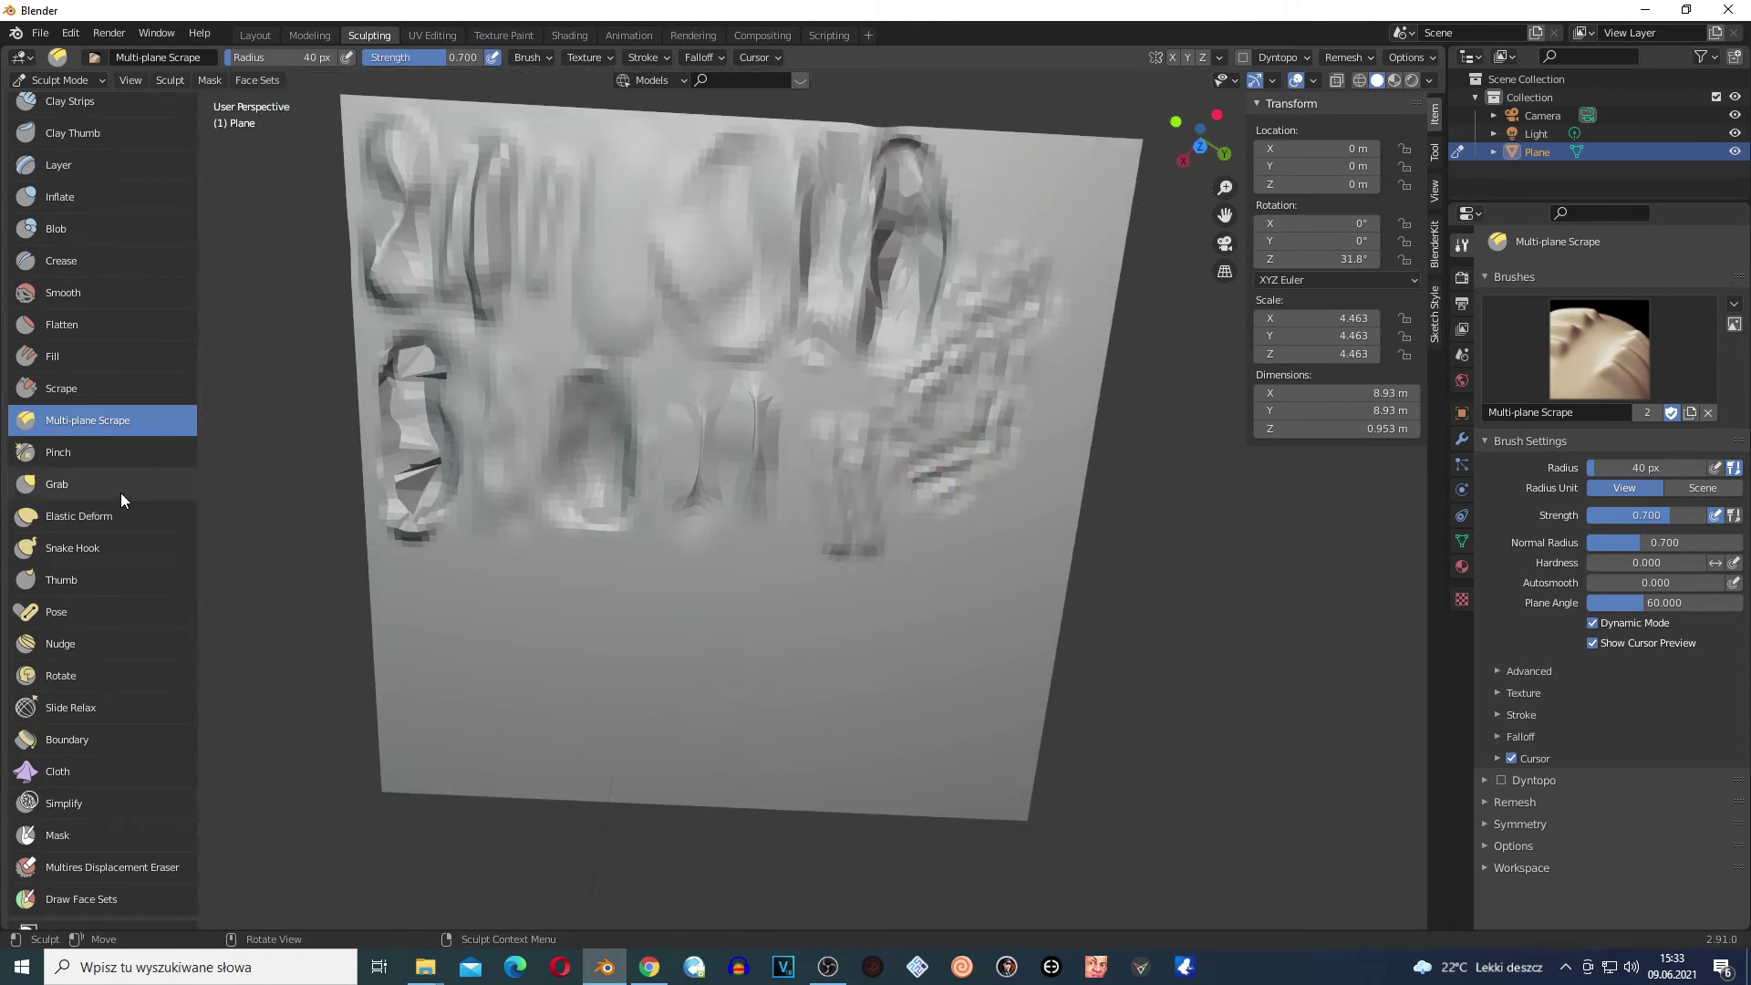
{"action": "left_click", "coordinate": [66, 456]}
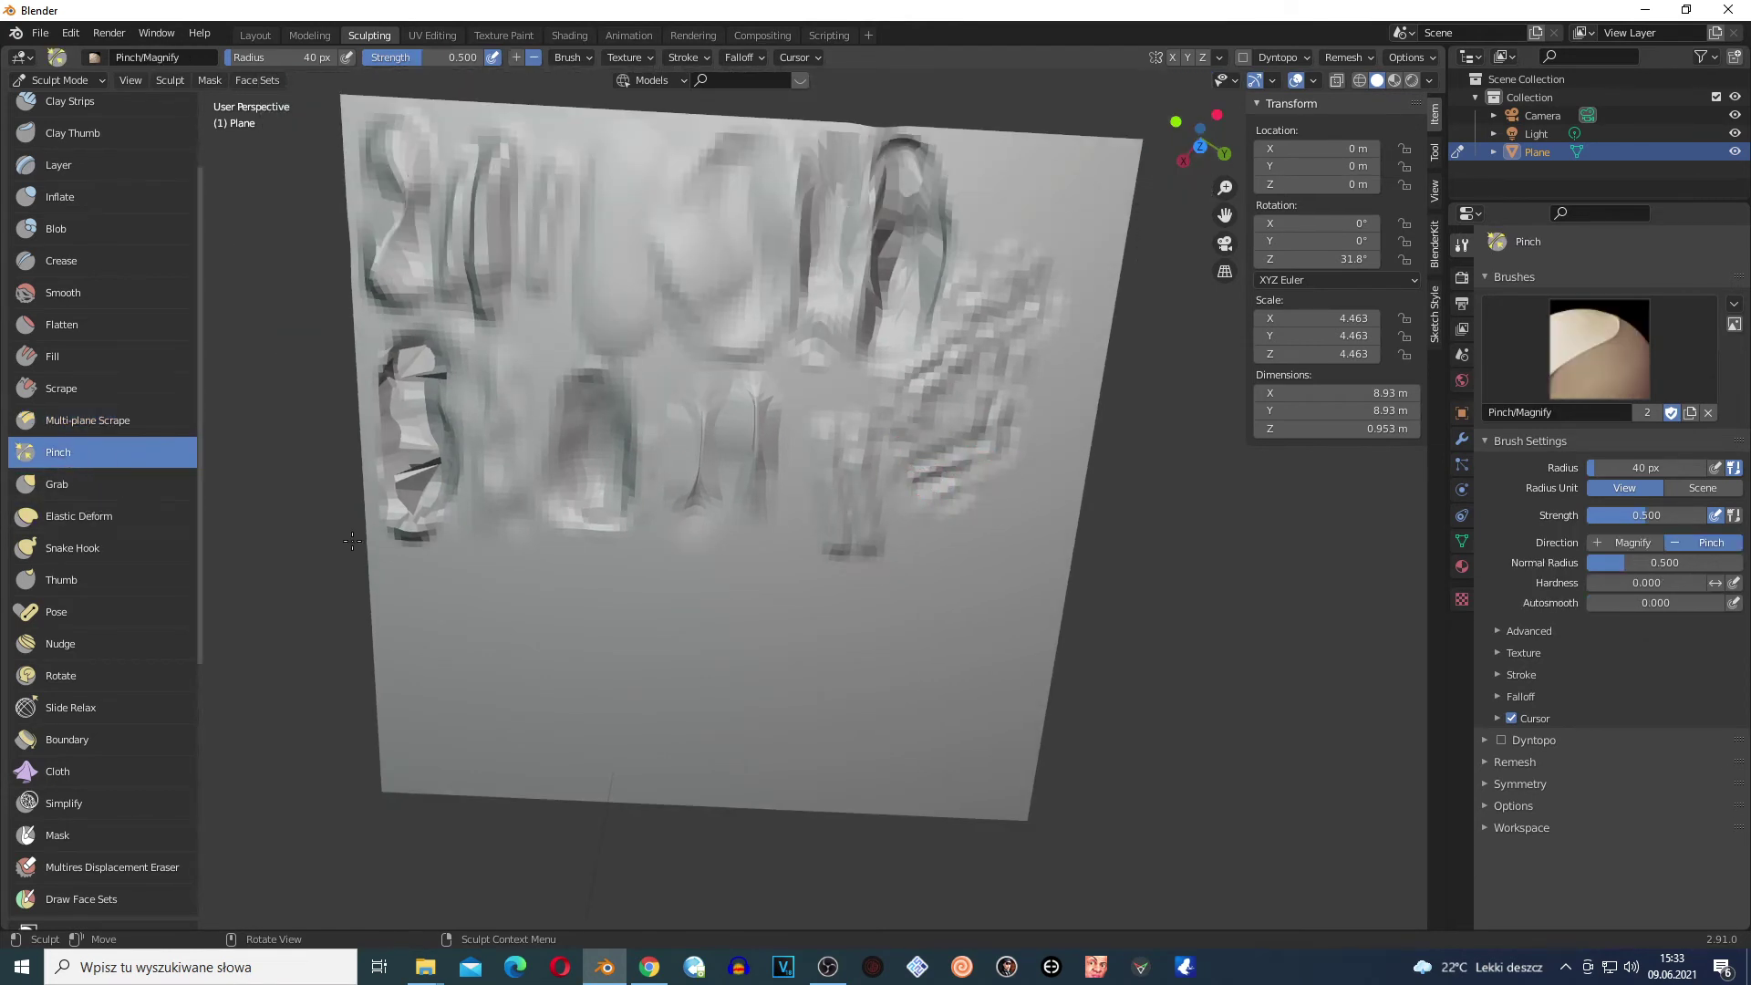
{"action": "left_click_drag", "start_coordinate": [428, 581], "coordinate": [422, 680]}
{"action": "left_click", "coordinate": [396, 610]}
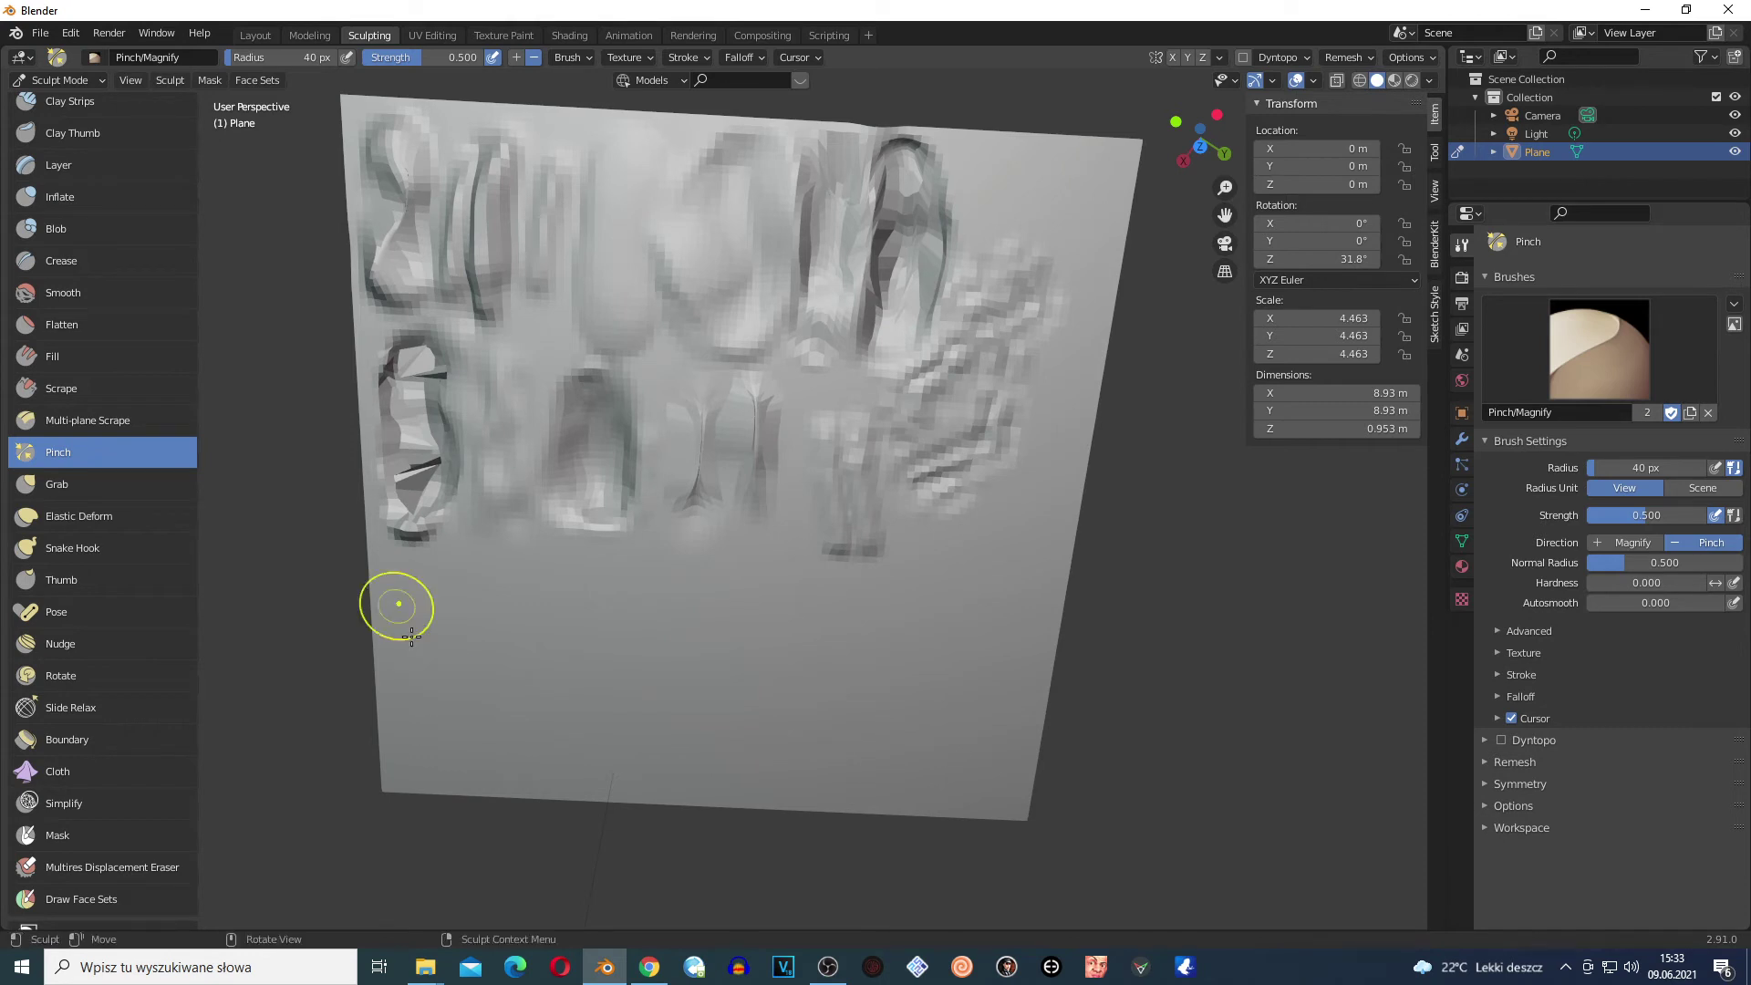
{"action": "left_click", "coordinate": [482, 612]}
{"action": "mouse_move", "coordinate": [463, 663]}
{"action": "left_mouse_down"}
{"action": "mouse_move", "coordinate": [449, 575]}
{"action": "mouse_move", "coordinate": [445, 654]}
{"action": "mouse_move", "coordinate": [383, 625]}
{"action": "mouse_move", "coordinate": [487, 654]}
{"action": "left_mouse_up"}
Pinch over the jagged first band of the second row, the neighbouring hollow and the Multi-plane Scrape ridges
{"action": "scroll", "coordinate": [442, 520], "scroll_direction": "down", "scroll_amount": 2}
{"action": "scroll", "coordinate": [488, 625], "scroll_direction": "up", "scroll_amount": 4}
{"action": "mouse_move", "coordinate": [417, 294]}
{"action": "left_mouse_down"}
{"action": "mouse_move", "coordinate": [328, 328]}
{"action": "mouse_move", "coordinate": [351, 434]}
{"action": "mouse_move", "coordinate": [366, 369]}
{"action": "mouse_move", "coordinate": [455, 409]}
{"action": "mouse_move", "coordinate": [310, 381]}
{"action": "mouse_move", "coordinate": [371, 384]}
{"action": "mouse_move", "coordinate": [369, 422]}
{"action": "left_mouse_up"}
{"action": "left_click_drag", "start_coordinate": [364, 829], "coordinate": [324, 847]}
{"action": "left_click_drag", "start_coordinate": [344, 764], "coordinate": [354, 493]}
{"action": "mouse_move", "coordinate": [367, 419]}
{"action": "left_mouse_down"}
{"action": "mouse_move", "coordinate": [366, 496]}
{"action": "mouse_move", "coordinate": [372, 460]}
{"action": "left_mouse_up"}
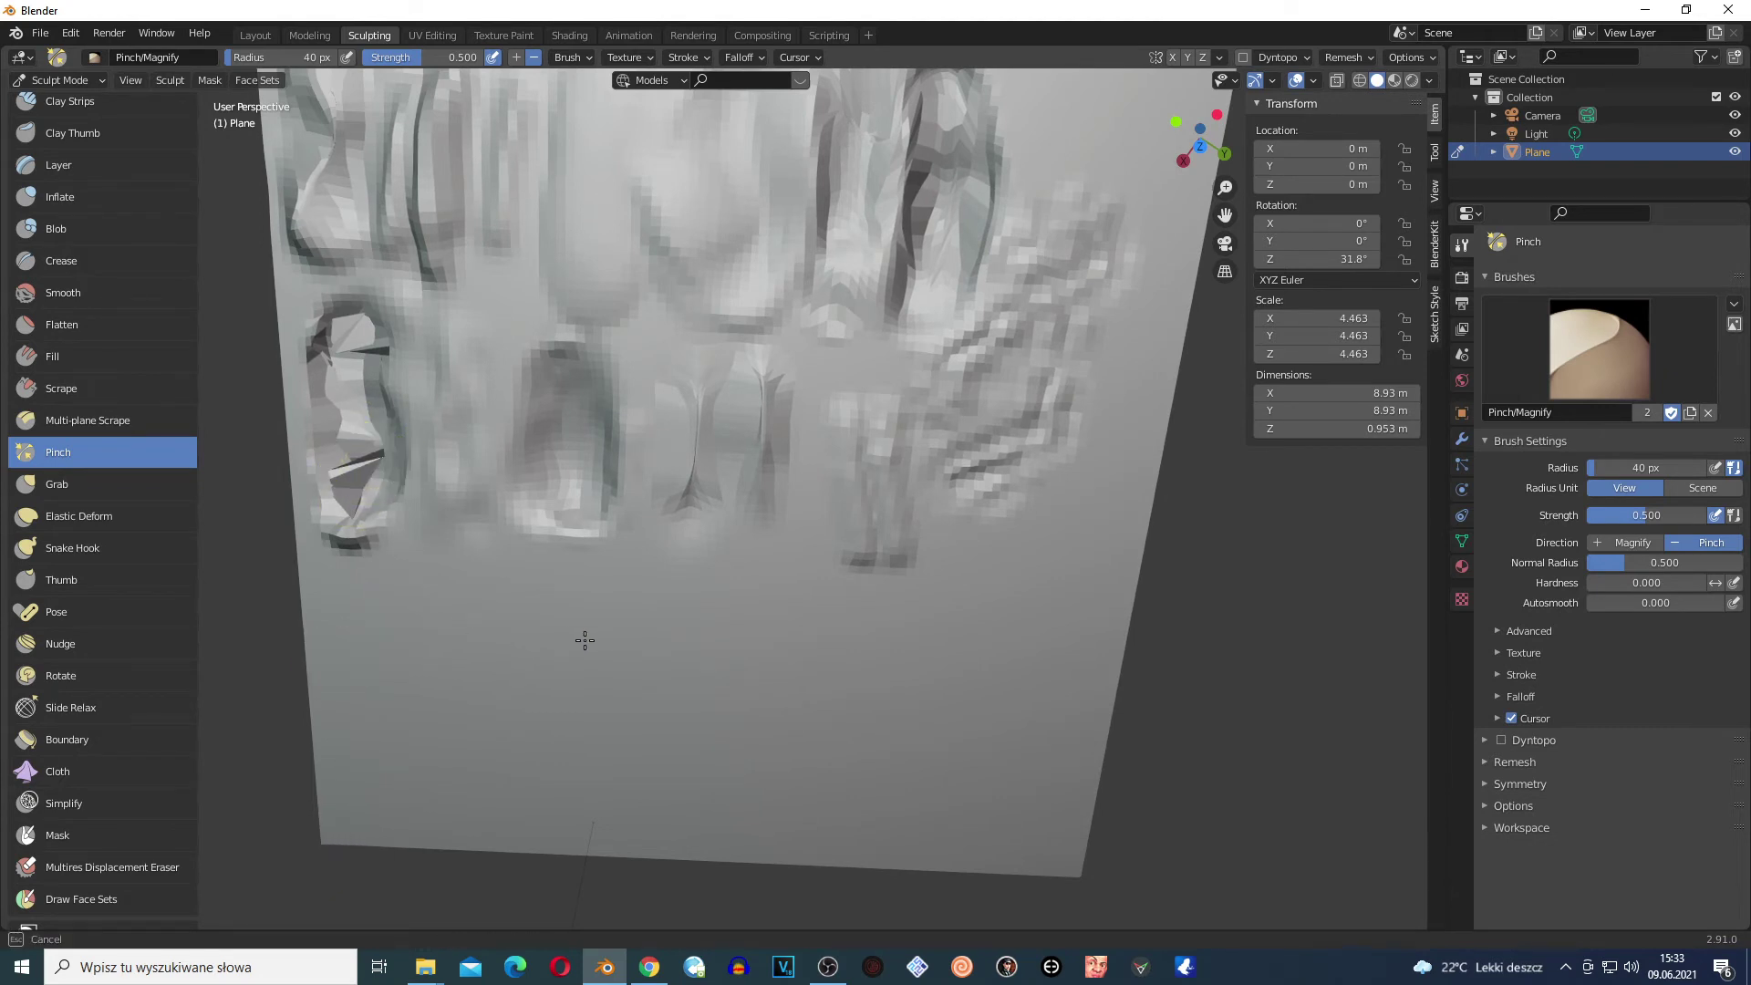
{"action": "mouse_move", "coordinate": [582, 455]}
{"action": "left_mouse_down"}
{"action": "mouse_move", "coordinate": [573, 406]}
{"action": "mouse_move", "coordinate": [565, 430]}
{"action": "mouse_move", "coordinate": [650, 443]}
{"action": "left_mouse_up"}
{"action": "left_click_drag", "start_coordinate": [930, 453], "coordinate": [947, 456]}
{"action": "left_click_drag", "start_coordinate": [1052, 395], "coordinate": [1031, 383]}
Set the Pinch brush radius to 500 px and sweep it across the crease bands and the adjacent hollow
{"action": "scroll", "coordinate": [854, 436], "scroll_direction": "up", "scroll_amount": 2}
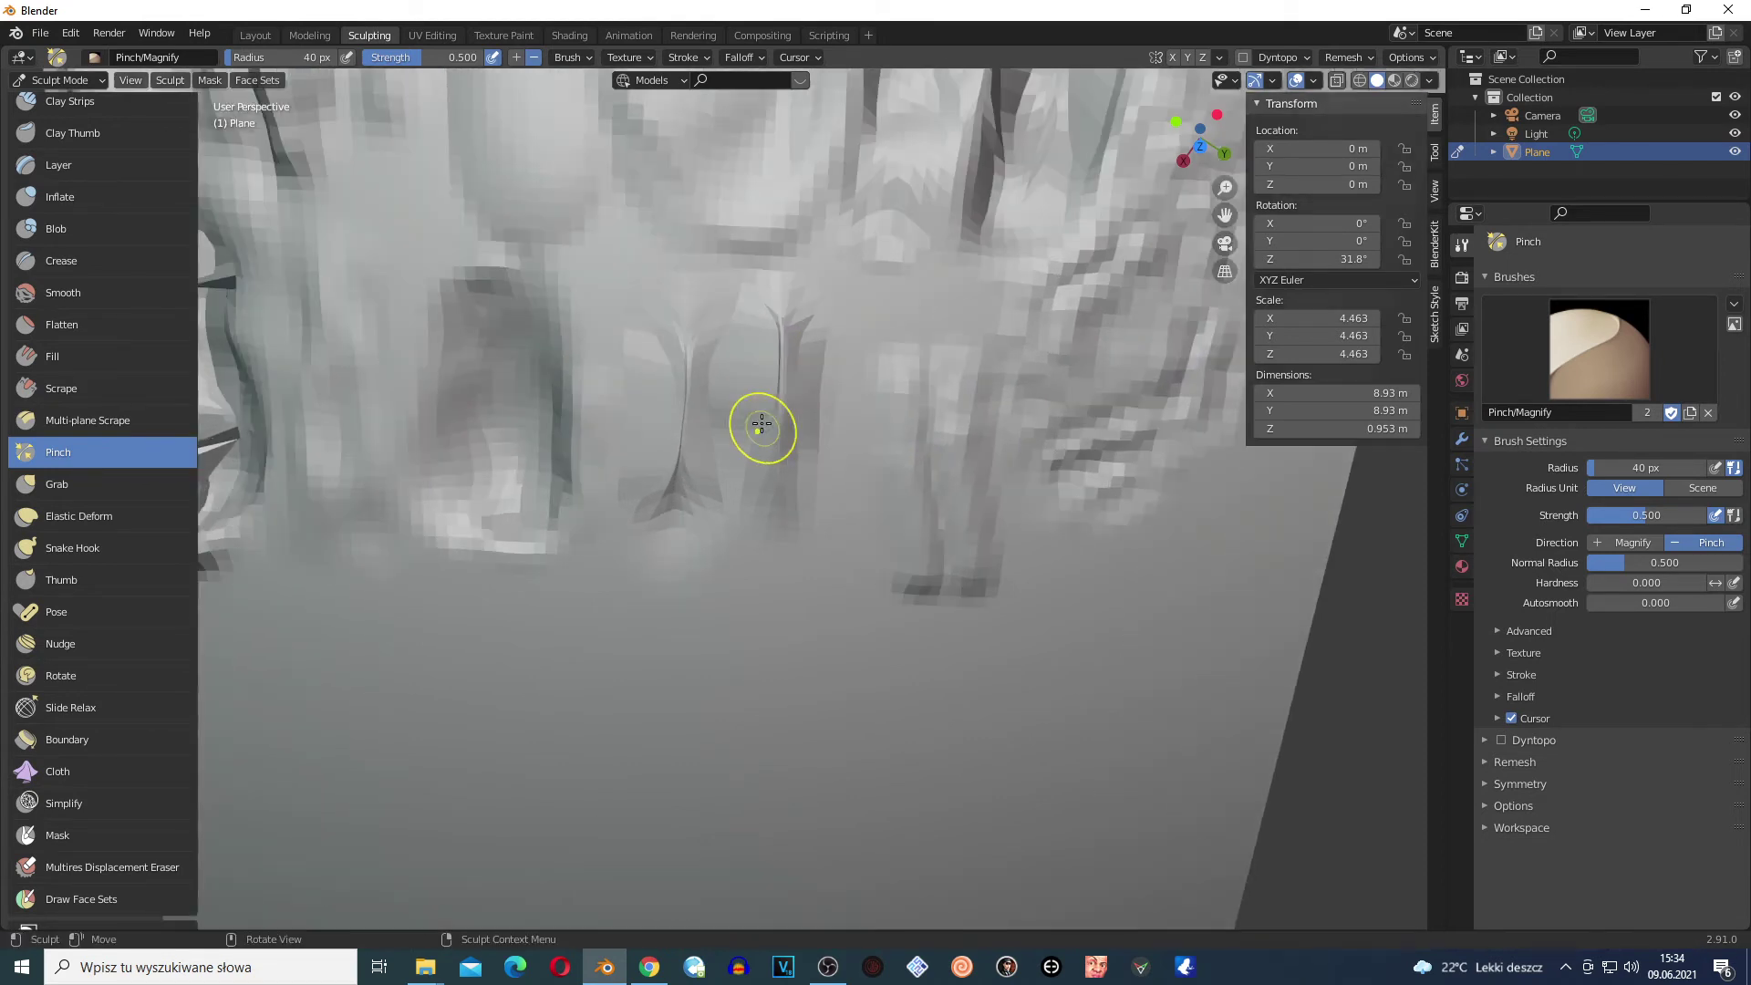
{"action": "left_click_drag", "start_coordinate": [283, 56], "coordinate": [338, 56]}
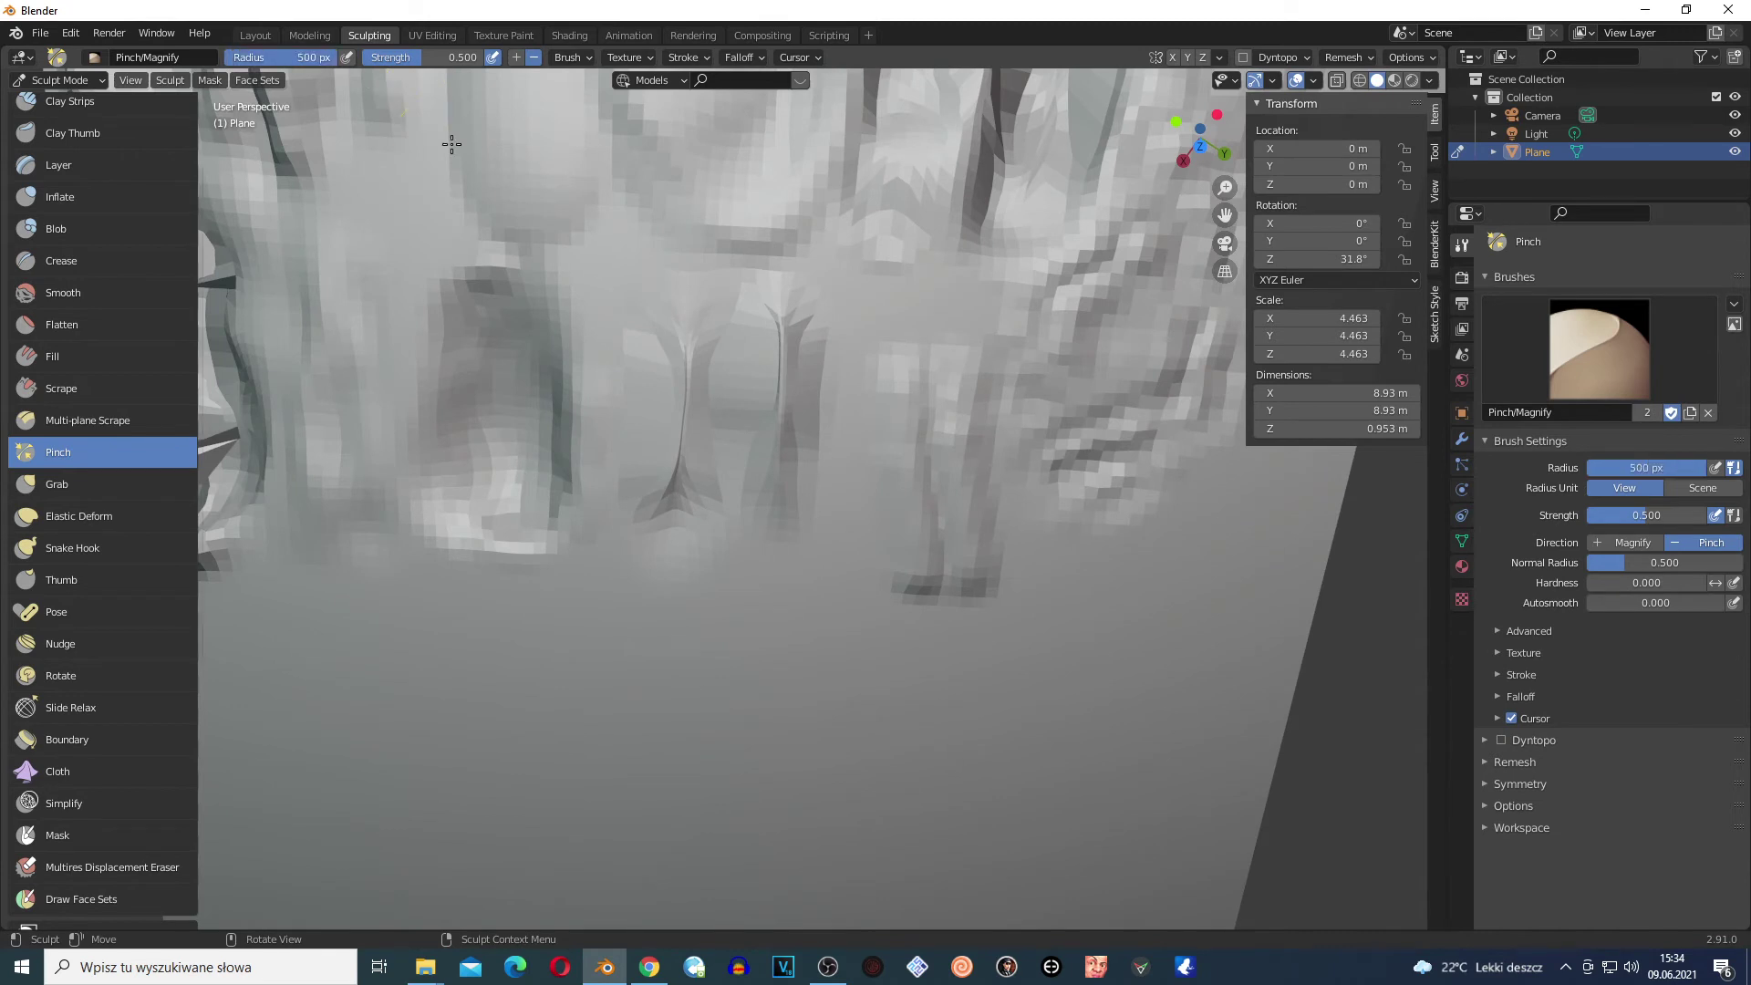
{"action": "left_click_drag", "start_coordinate": [618, 387], "coordinate": [726, 469]}
{"action": "left_click_drag", "start_coordinate": [593, 399], "coordinate": [482, 324]}
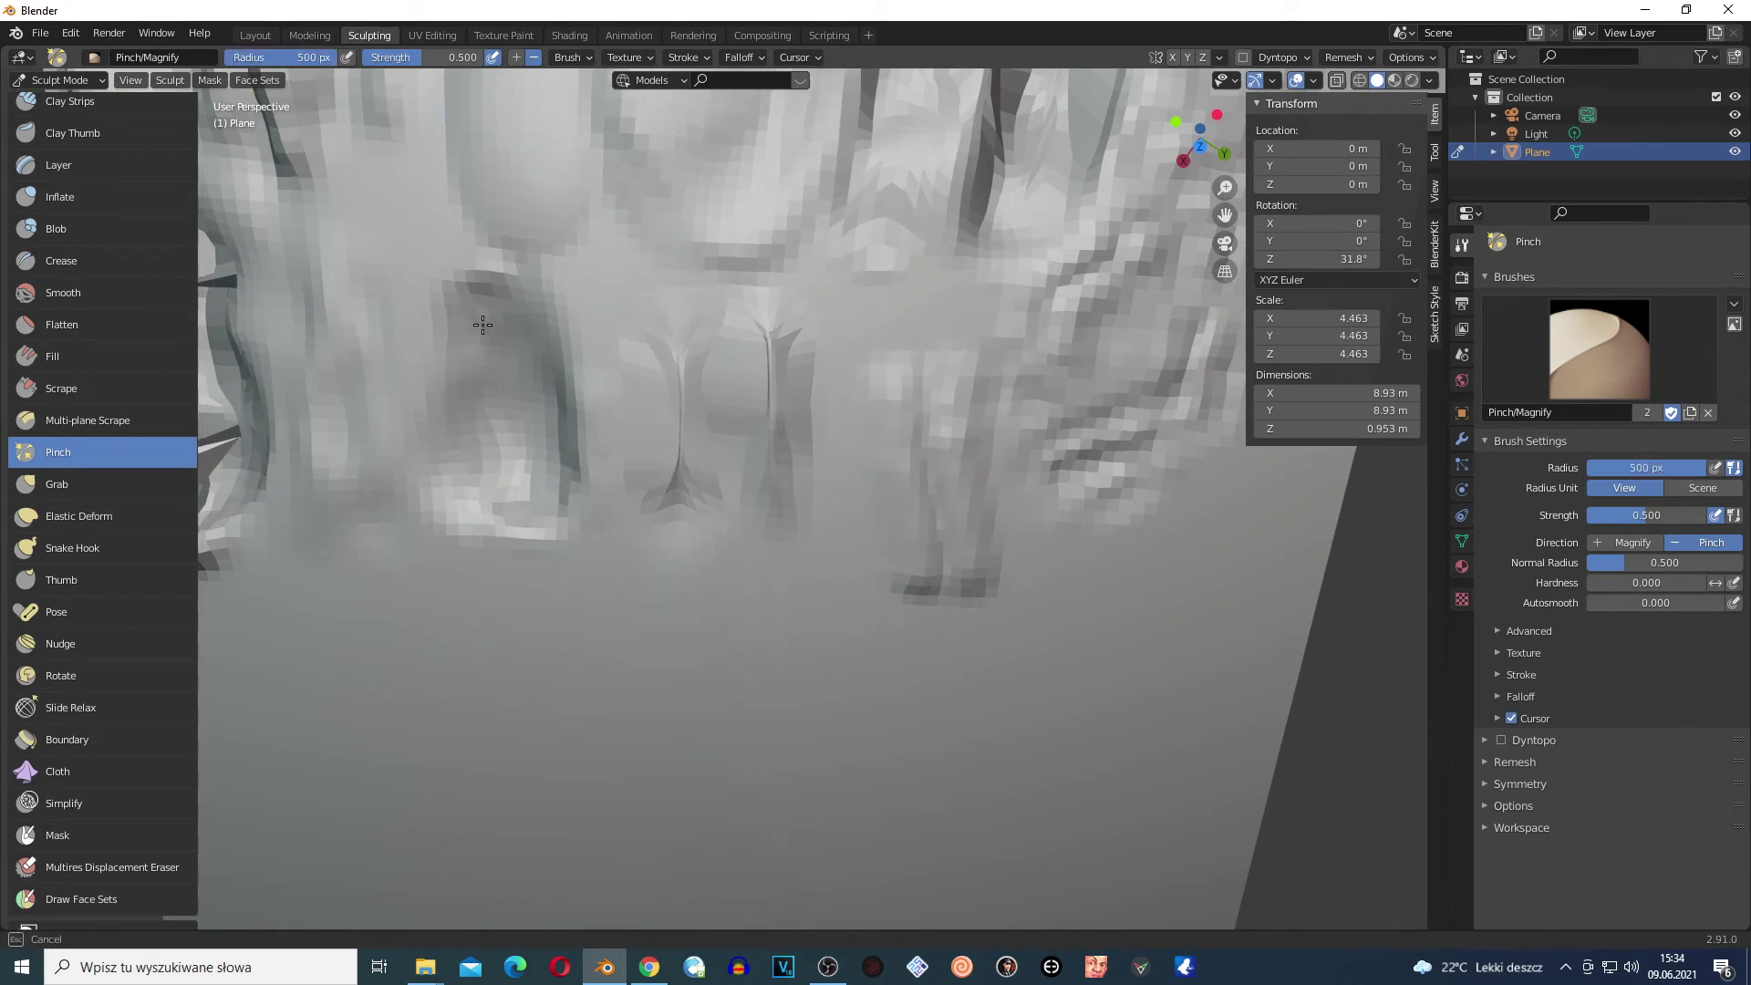
Pinch across the whole plane with the large brush, drawing both rows of bands closer together
{"action": "scroll", "coordinate": [483, 324], "scroll_direction": "down", "scroll_amount": 5}
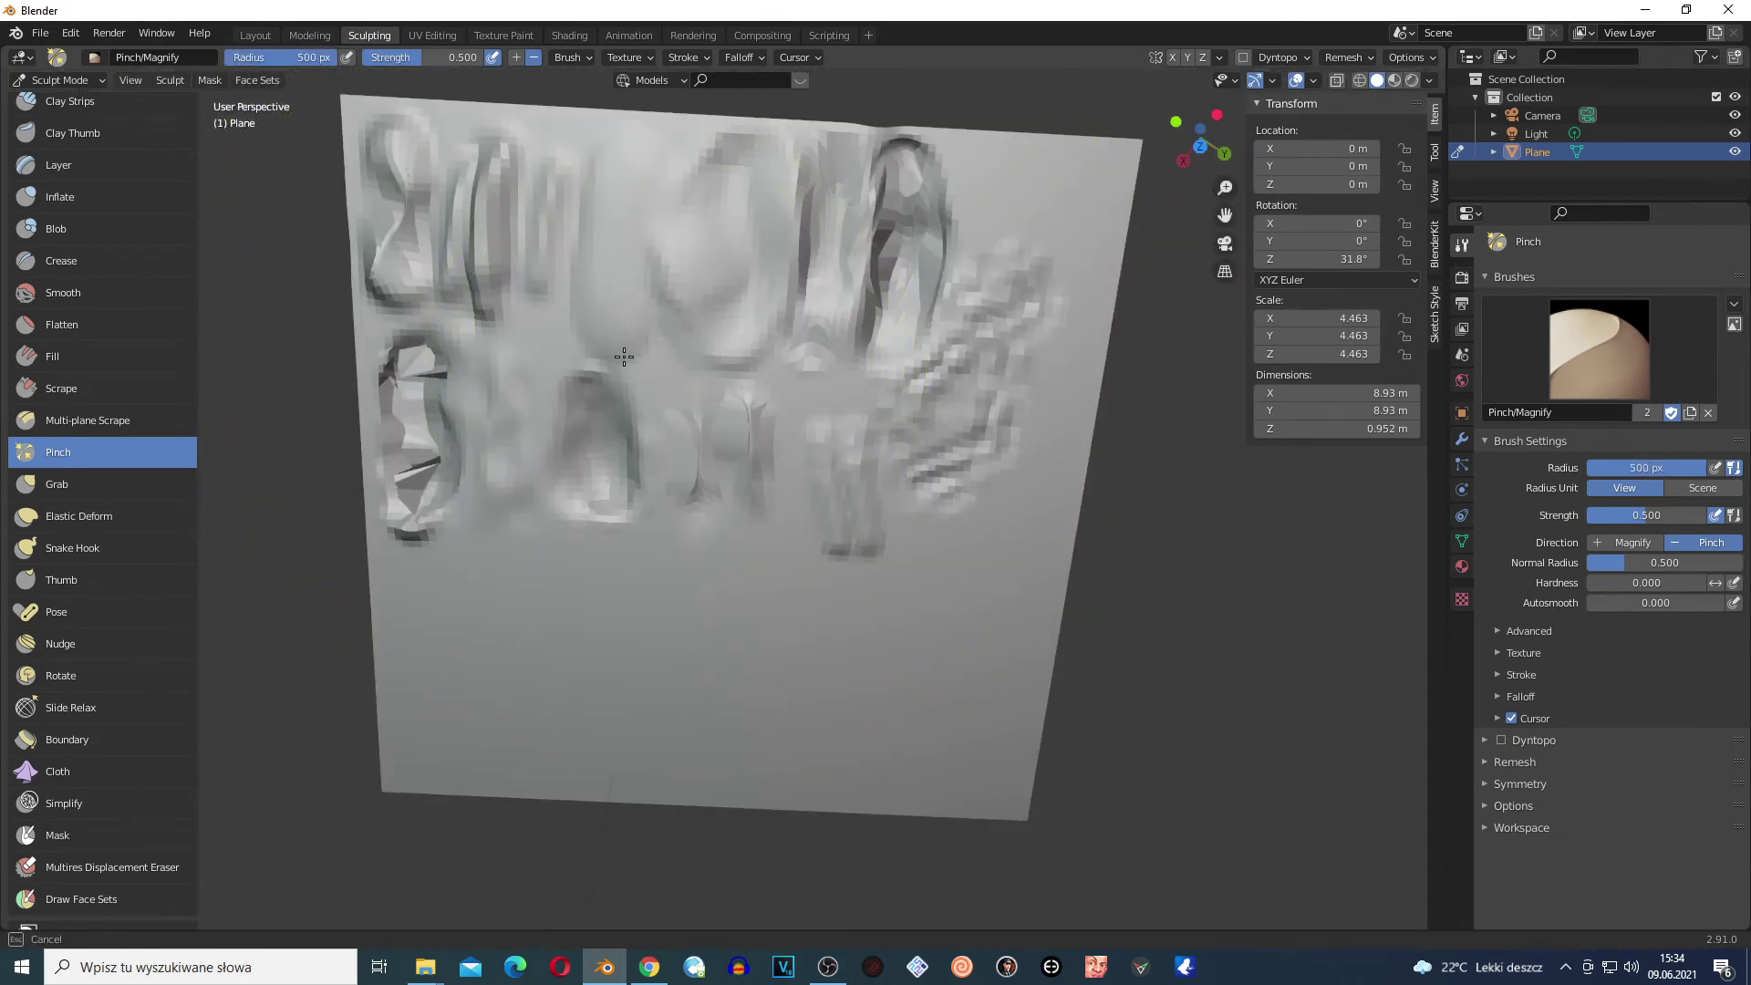
{"action": "mouse_move", "coordinate": [707, 434]}
{"action": "left_mouse_down"}
{"action": "mouse_move", "coordinate": [661, 484]}
{"action": "mouse_move", "coordinate": [540, 477]}
{"action": "mouse_move", "coordinate": [483, 357]}
{"action": "mouse_move", "coordinate": [634, 376]}
{"action": "mouse_move", "coordinate": [474, 372]}
{"action": "left_mouse_up"}
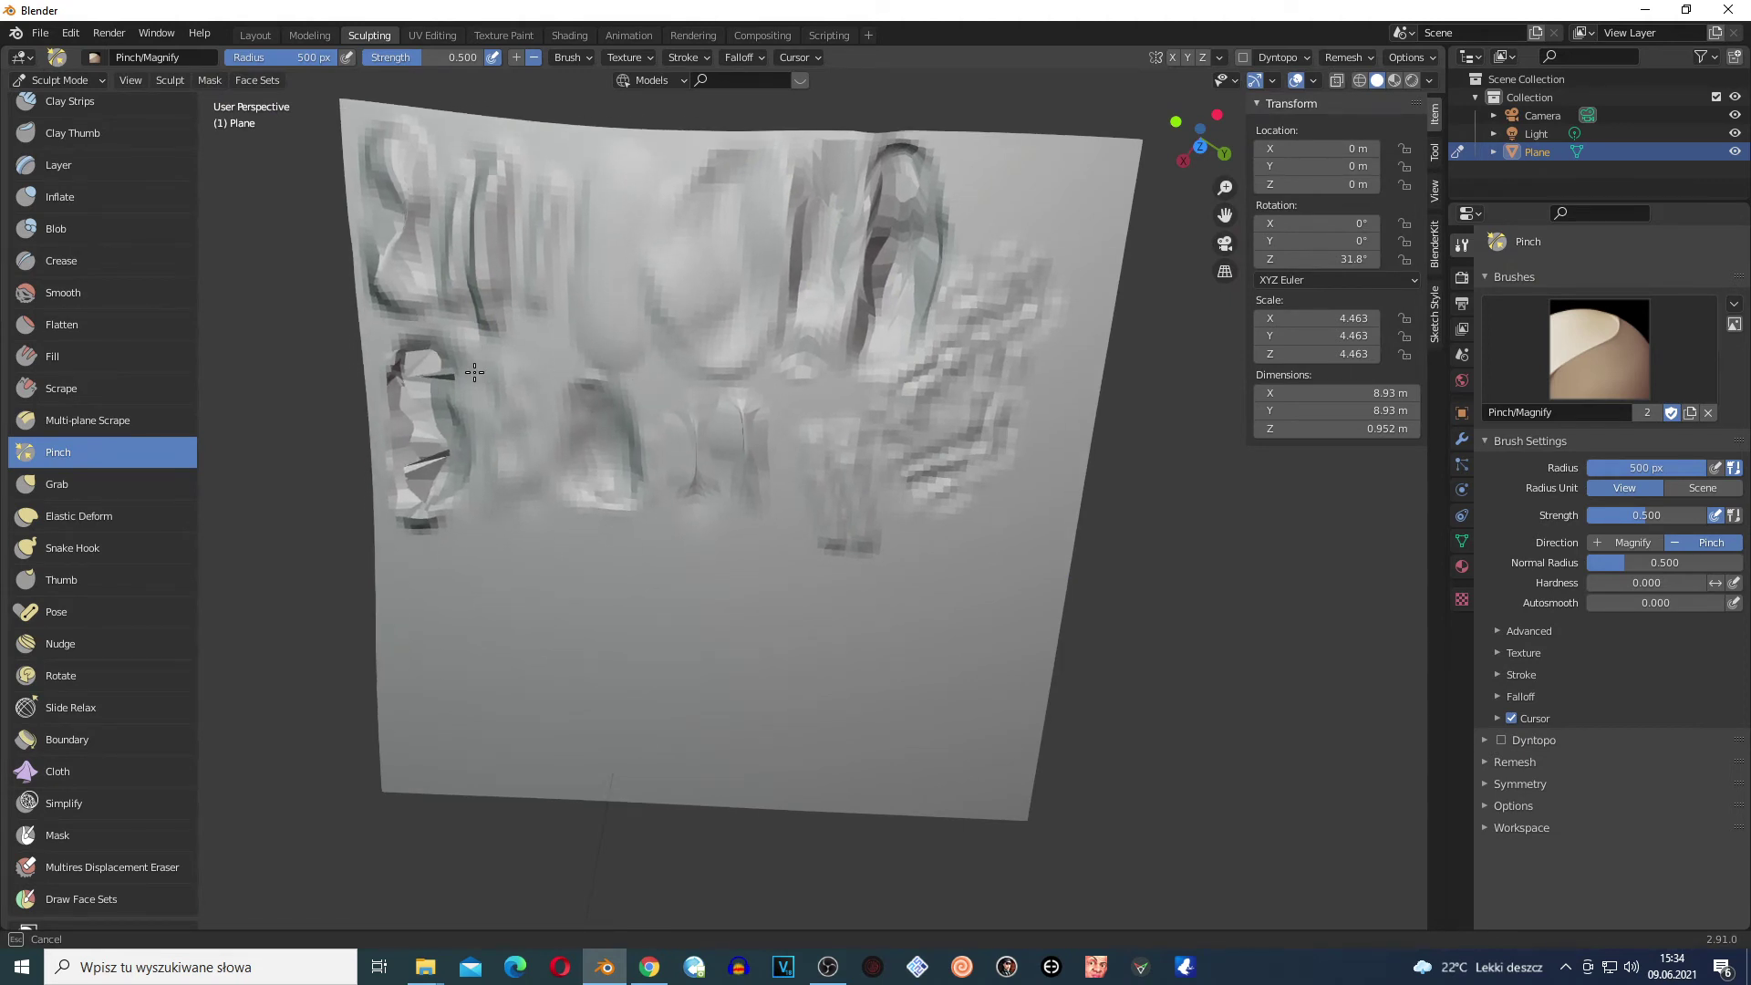
{"action": "key", "text": "ctrl+z"}
{"action": "key", "text": "ctrl+z"}
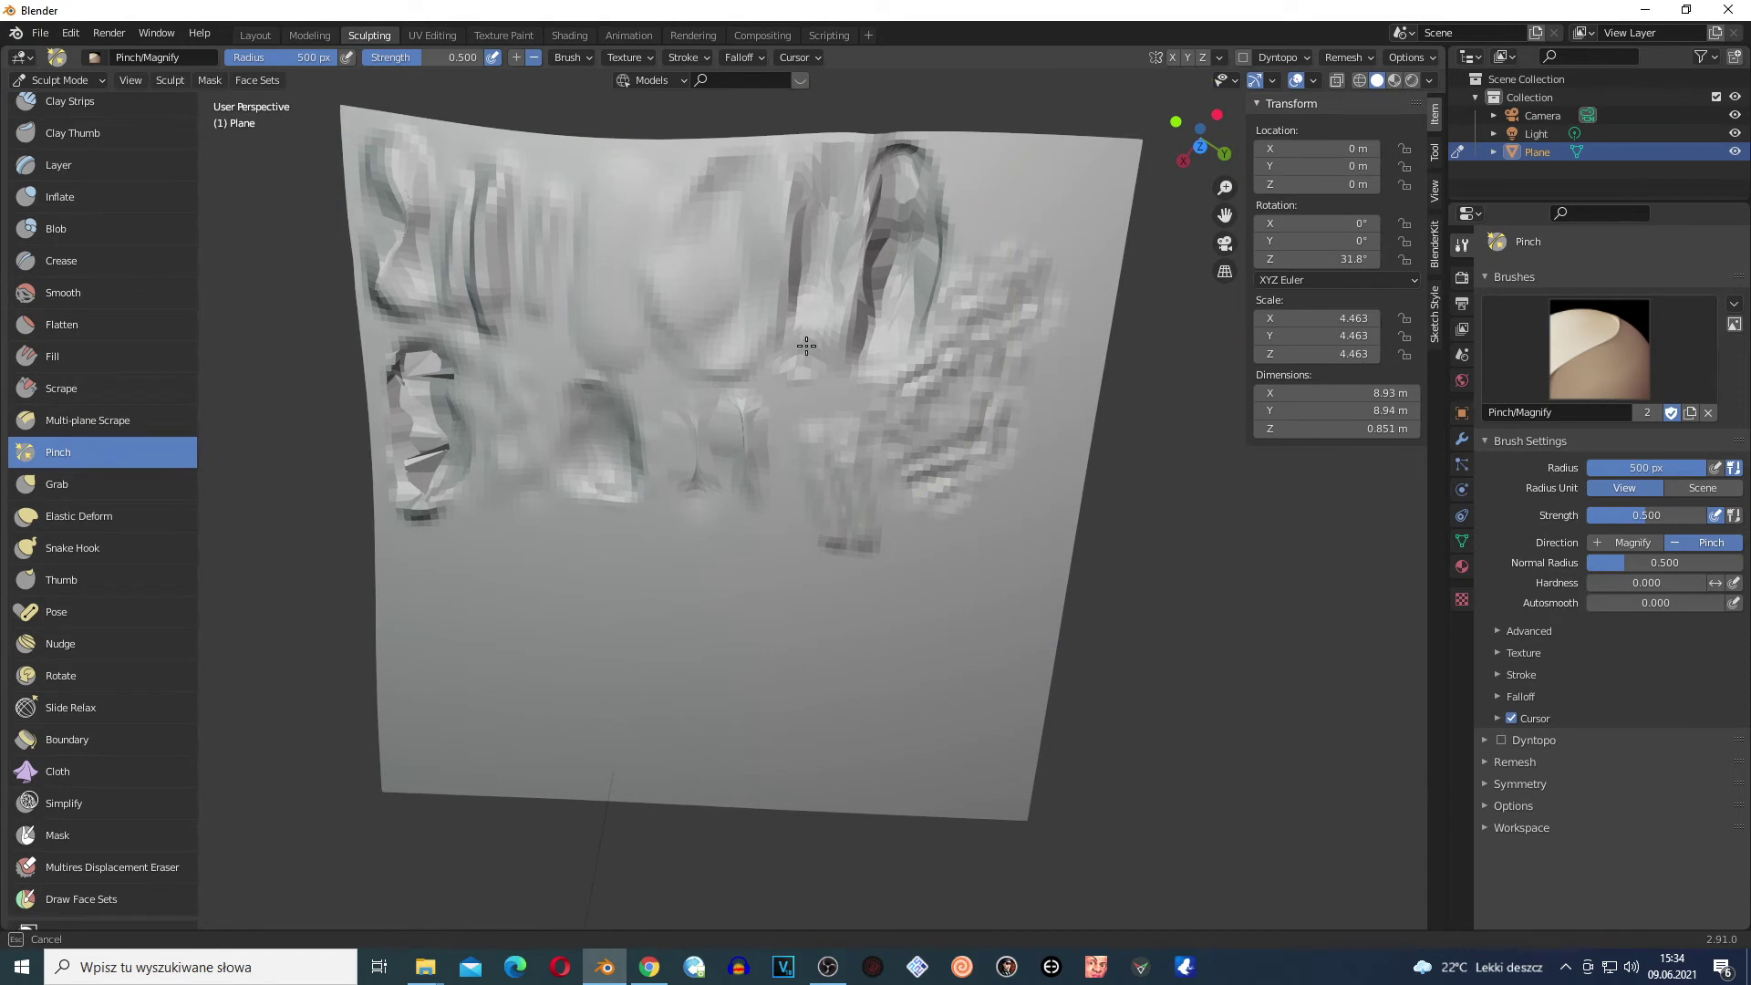
{"action": "mouse_move", "coordinate": [806, 345]}
{"action": "left_mouse_down"}
{"action": "mouse_move", "coordinate": [787, 383]}
{"action": "mouse_move", "coordinate": [800, 431]}
{"action": "left_mouse_up"}
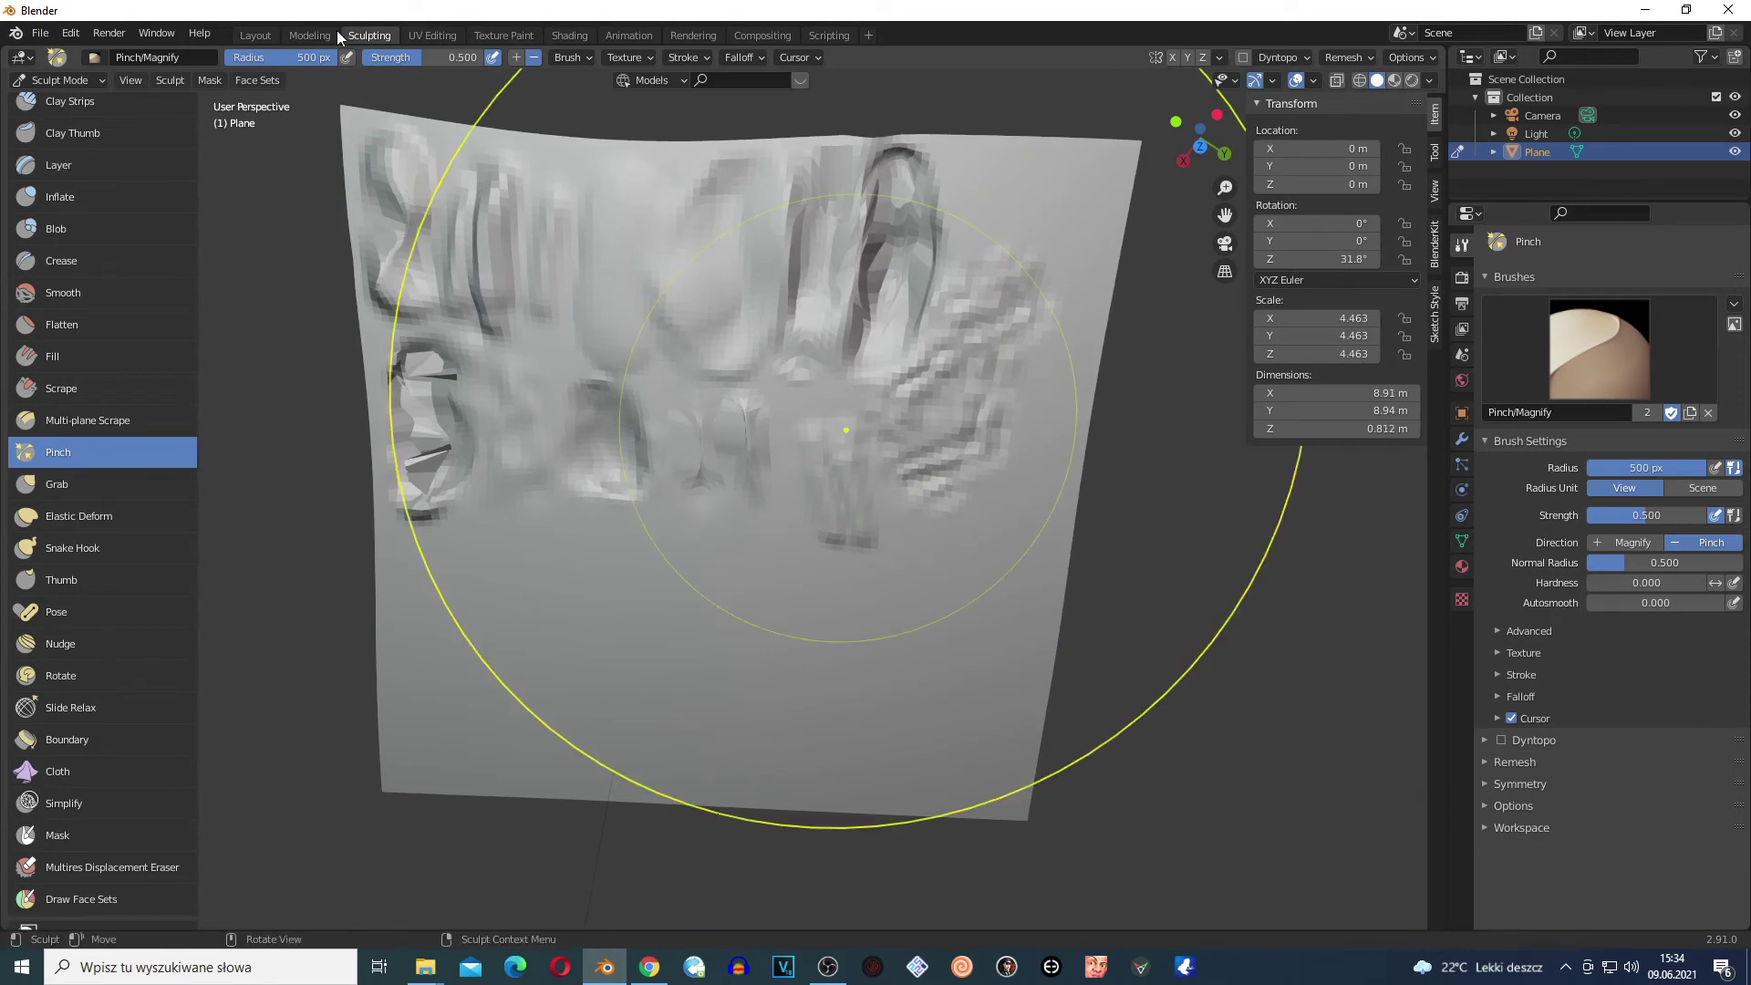
Pinch the two rows further together at strength 1.000 and reduce the brush radius to 45 px
{"action": "left_click", "coordinate": [412, 57]}
{"action": "key", "text": "Return"}
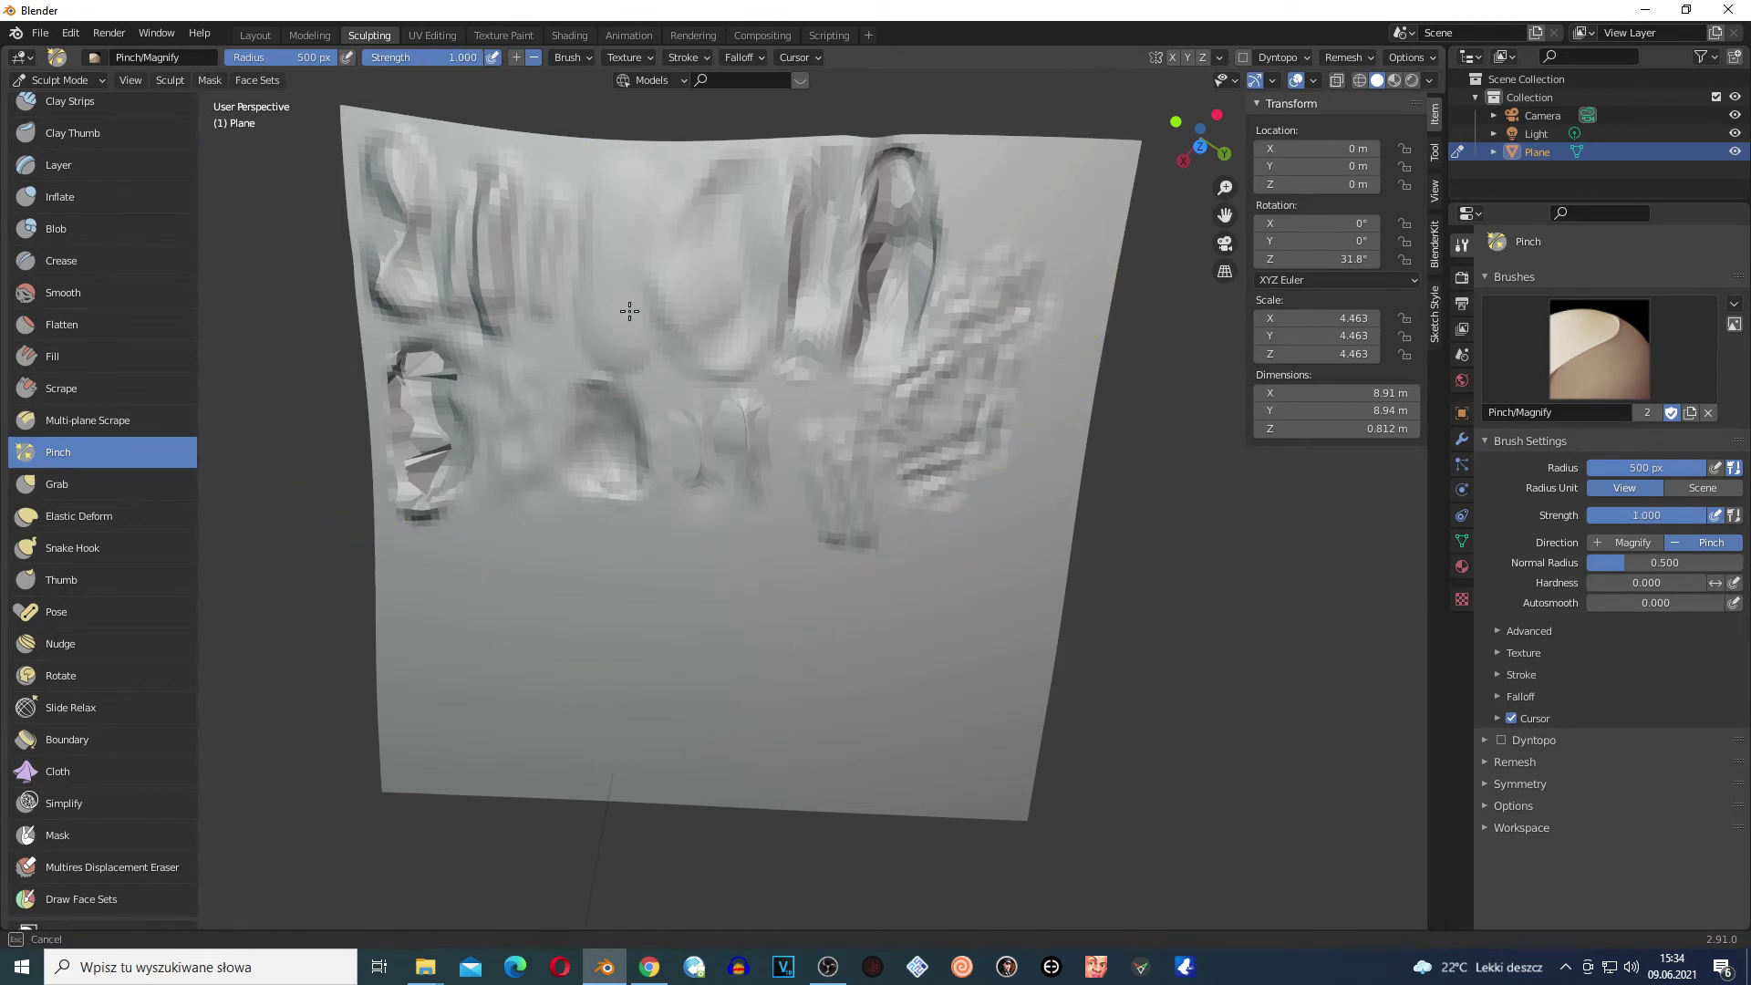
{"action": "mouse_move", "coordinate": [626, 305]}
{"action": "left_mouse_down"}
{"action": "mouse_move", "coordinate": [708, 379]}
{"action": "mouse_move", "coordinate": [599, 394]}
{"action": "mouse_move", "coordinate": [782, 538]}
{"action": "left_mouse_up"}
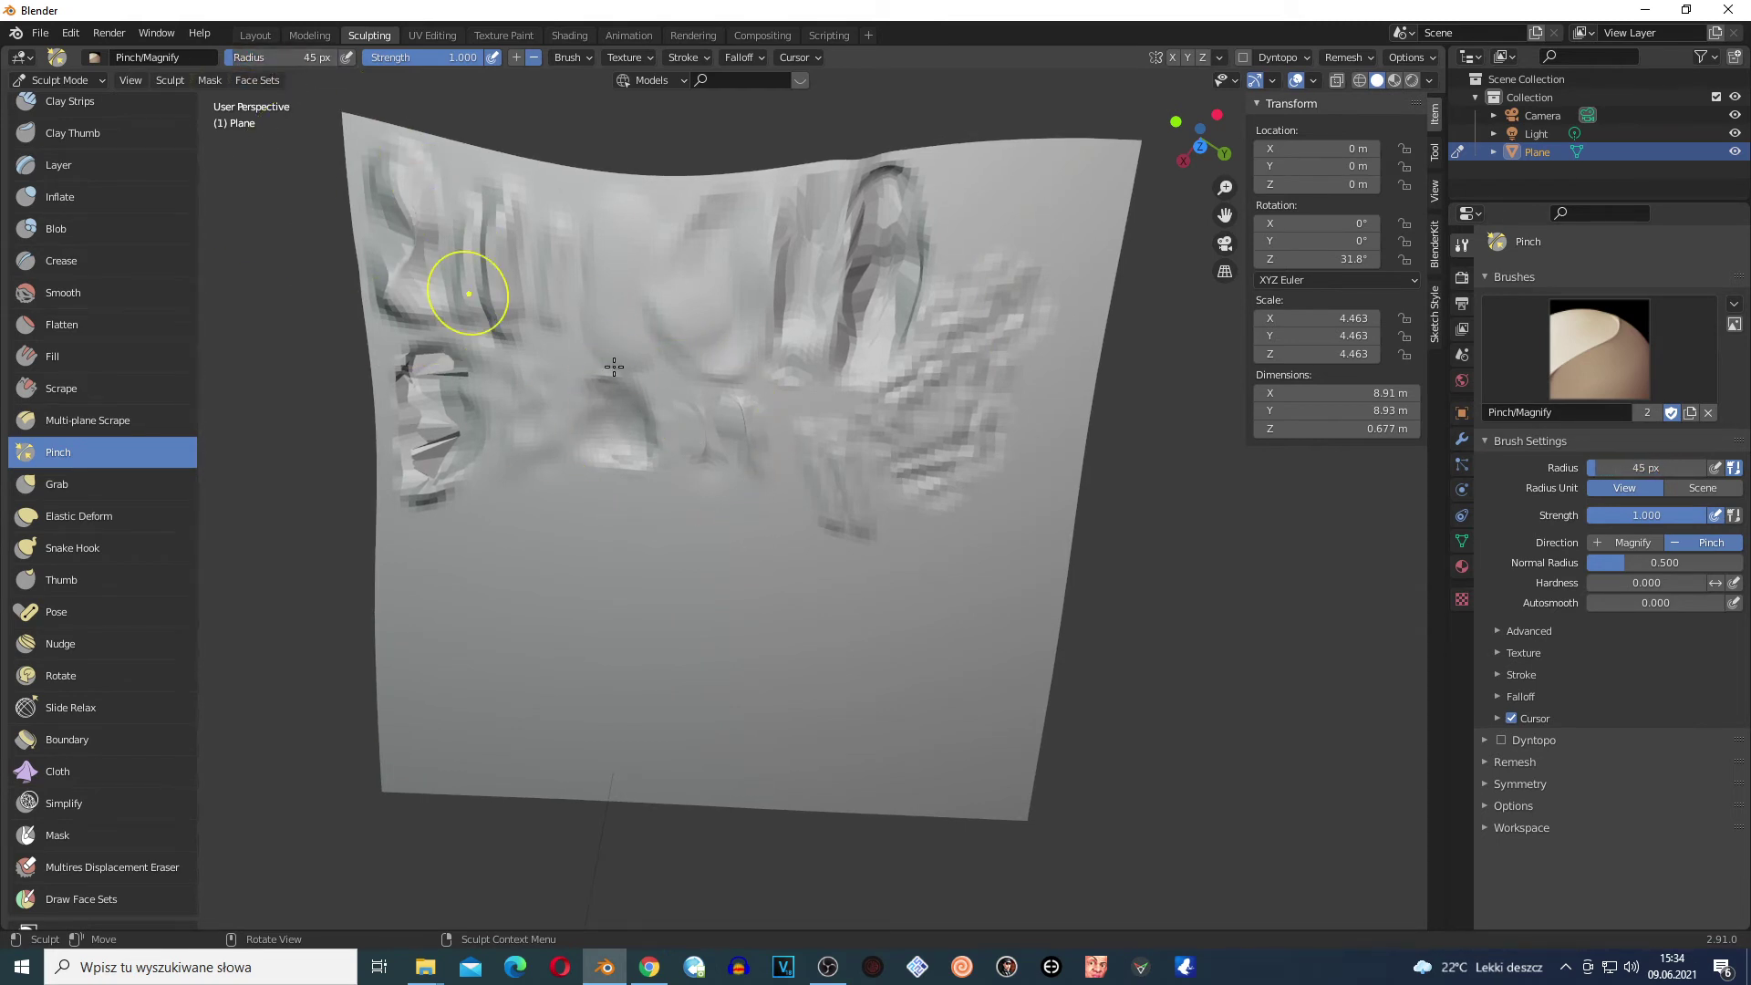
Choose the Grab brush and pull a small bump on the blank area, the plane's corner and its far edge
{"action": "left_click", "coordinate": [92, 488]}
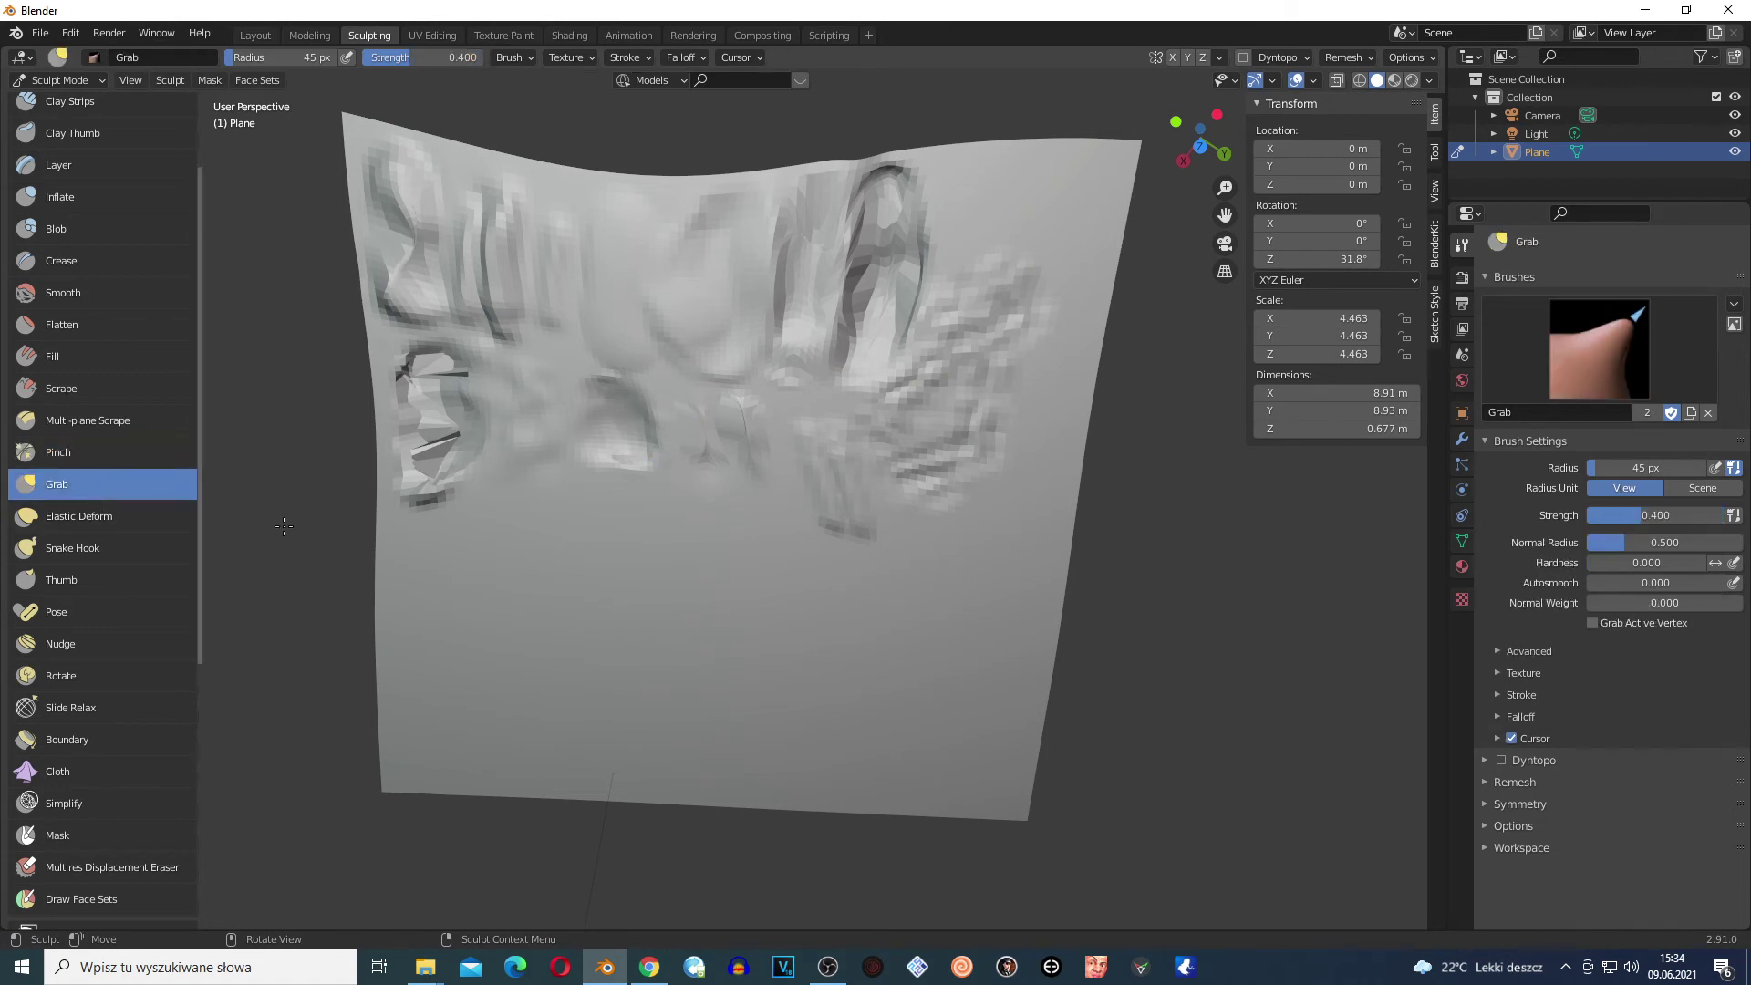
{"action": "mouse_move", "coordinate": [474, 520]}
{"action": "left_mouse_down"}
{"action": "mouse_move", "coordinate": [461, 645]}
{"action": "mouse_move", "coordinate": [472, 532]}
{"action": "left_mouse_up"}
{"action": "mouse_move", "coordinate": [359, 112]}
{"action": "left_mouse_down"}
{"action": "mouse_move", "coordinate": [359, 141]}
{"action": "mouse_move", "coordinate": [786, 153]}
{"action": "mouse_move", "coordinate": [298, 169]}
{"action": "left_mouse_up"}
{"action": "mouse_move", "coordinate": [491, 218]}
{"action": "left_mouse_down"}
{"action": "mouse_move", "coordinate": [419, 211]}
{"action": "mouse_move", "coordinate": [392, 155]}
{"action": "mouse_move", "coordinate": [457, 168]}
{"action": "mouse_move", "coordinate": [462, 187]}
{"action": "left_mouse_up"}
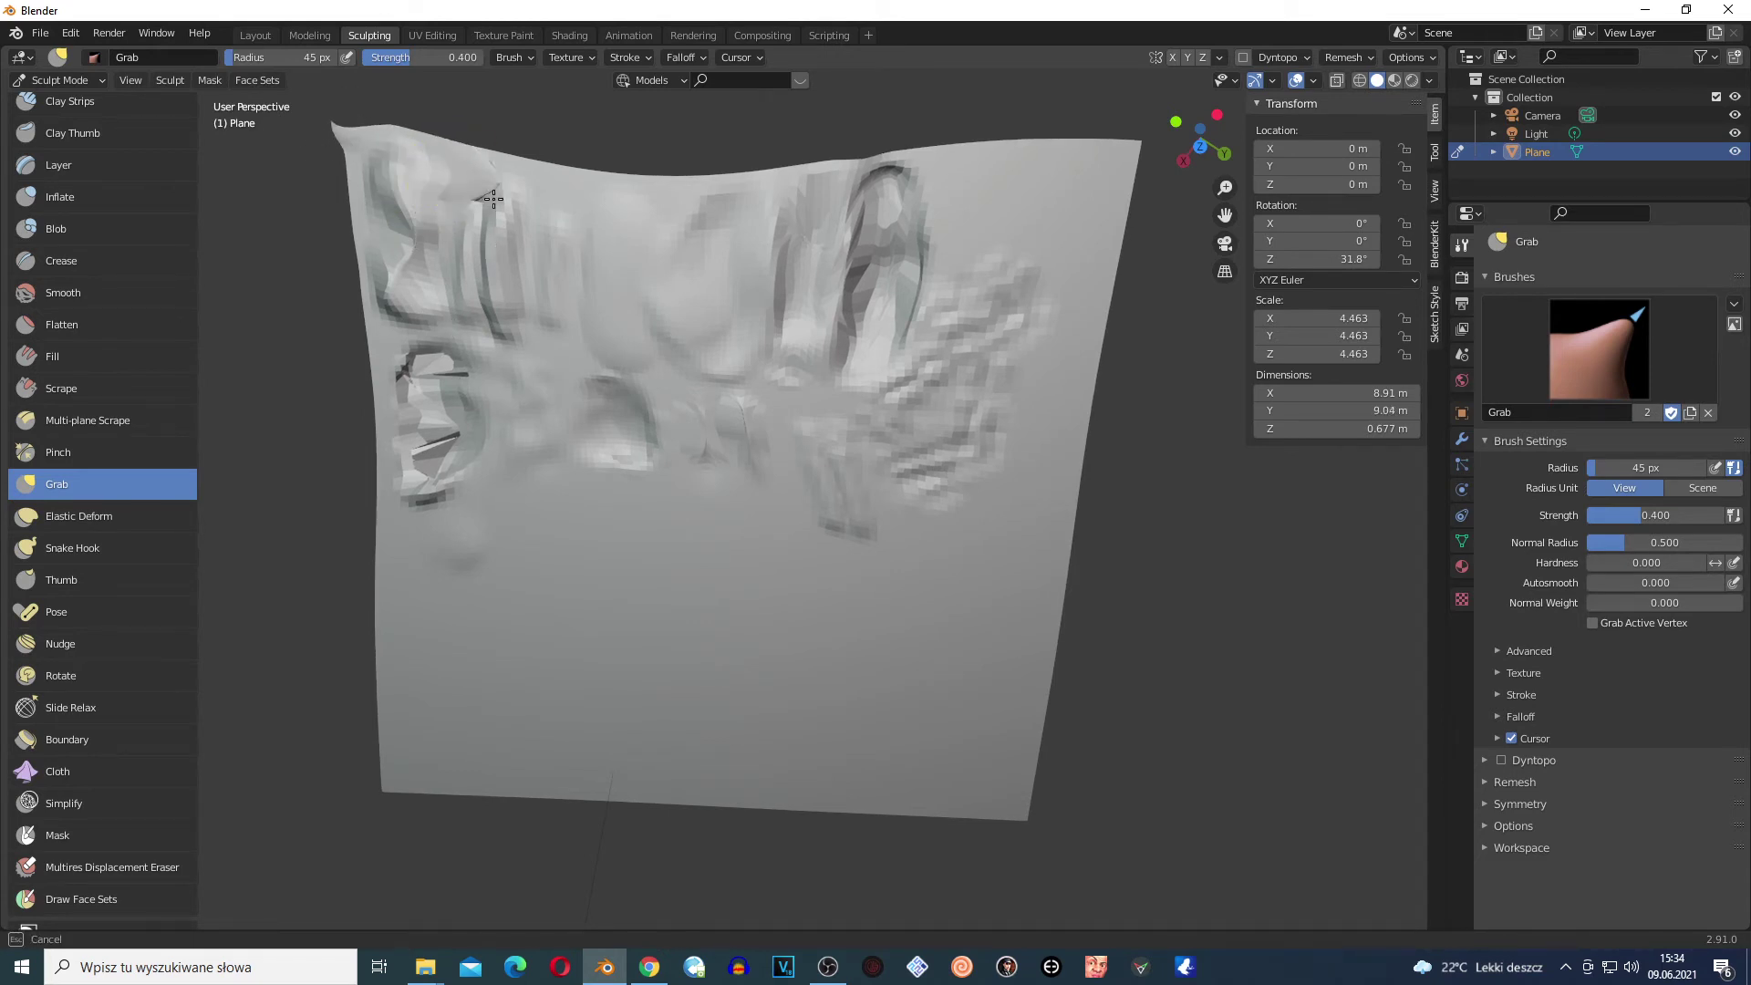
{"action": "mouse_move", "coordinate": [625, 176]}
{"action": "left_mouse_down"}
{"action": "mouse_move", "coordinate": [656, 270]}
{"action": "mouse_move", "coordinate": [624, 272]}
{"action": "mouse_move", "coordinate": [559, 178]}
{"action": "mouse_move", "coordinate": [540, 199]}
{"action": "left_mouse_up"}
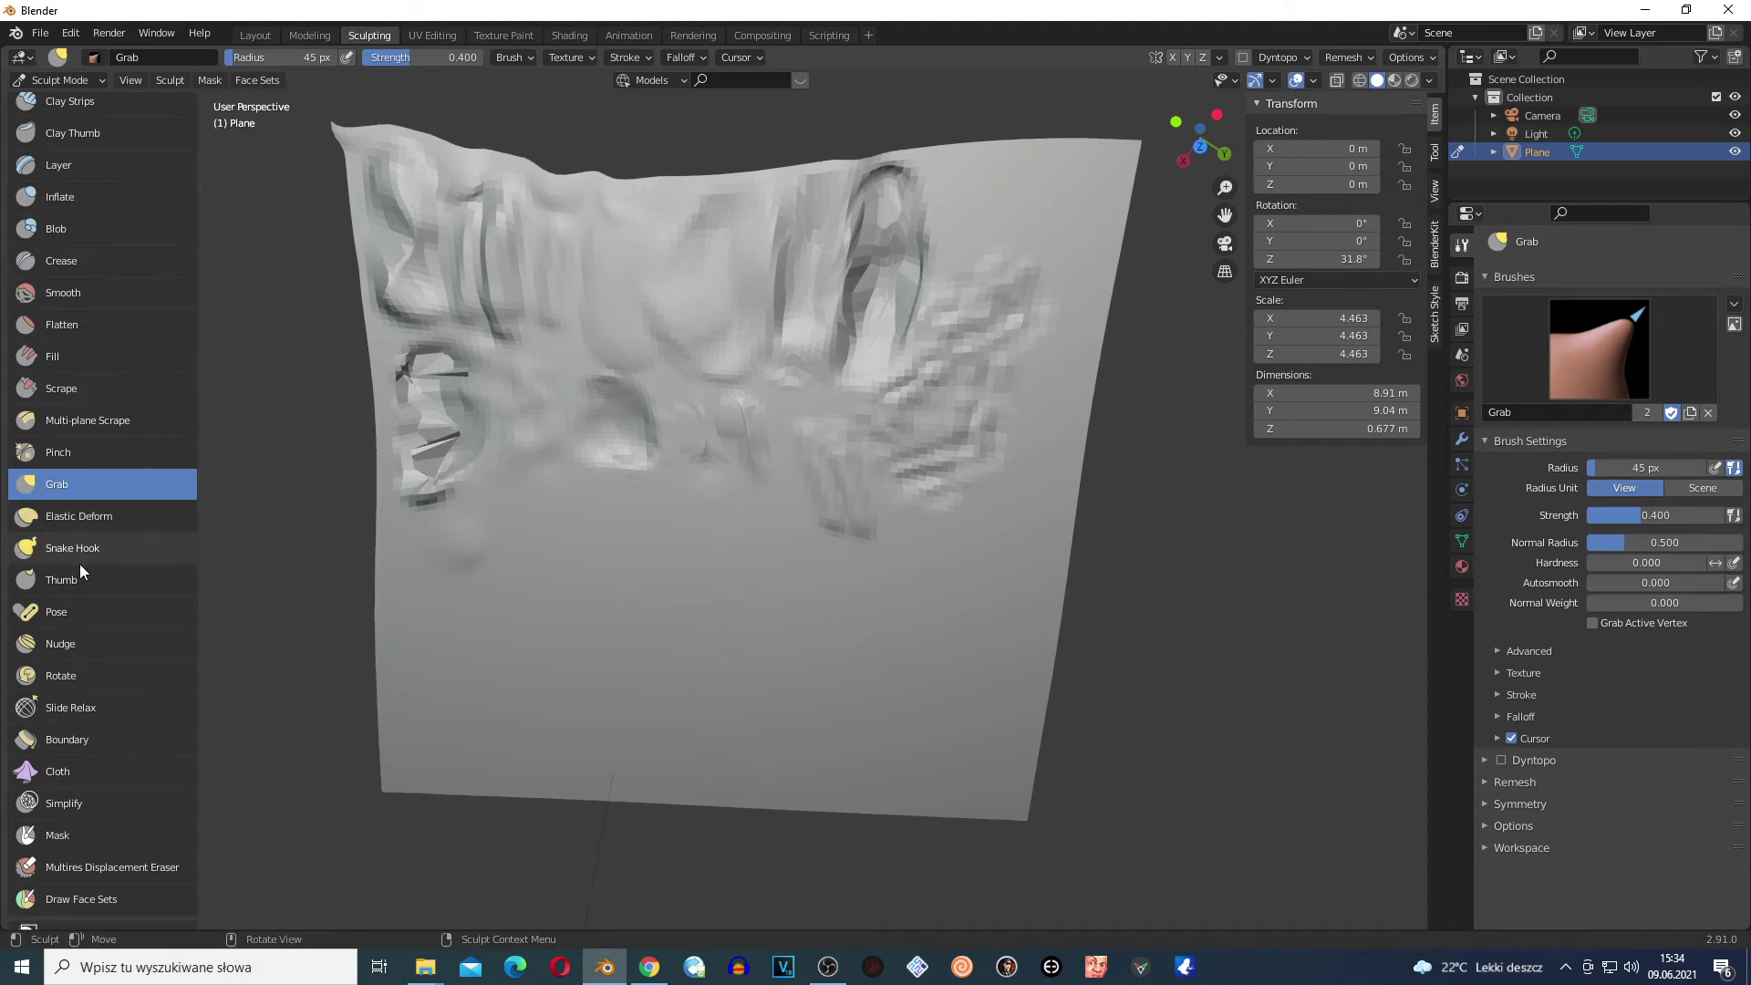
Choose the Elastic Deform brush and stretch the plane's corner beside the first row into a long curled tip
{"action": "left_click", "coordinate": [64, 520]}
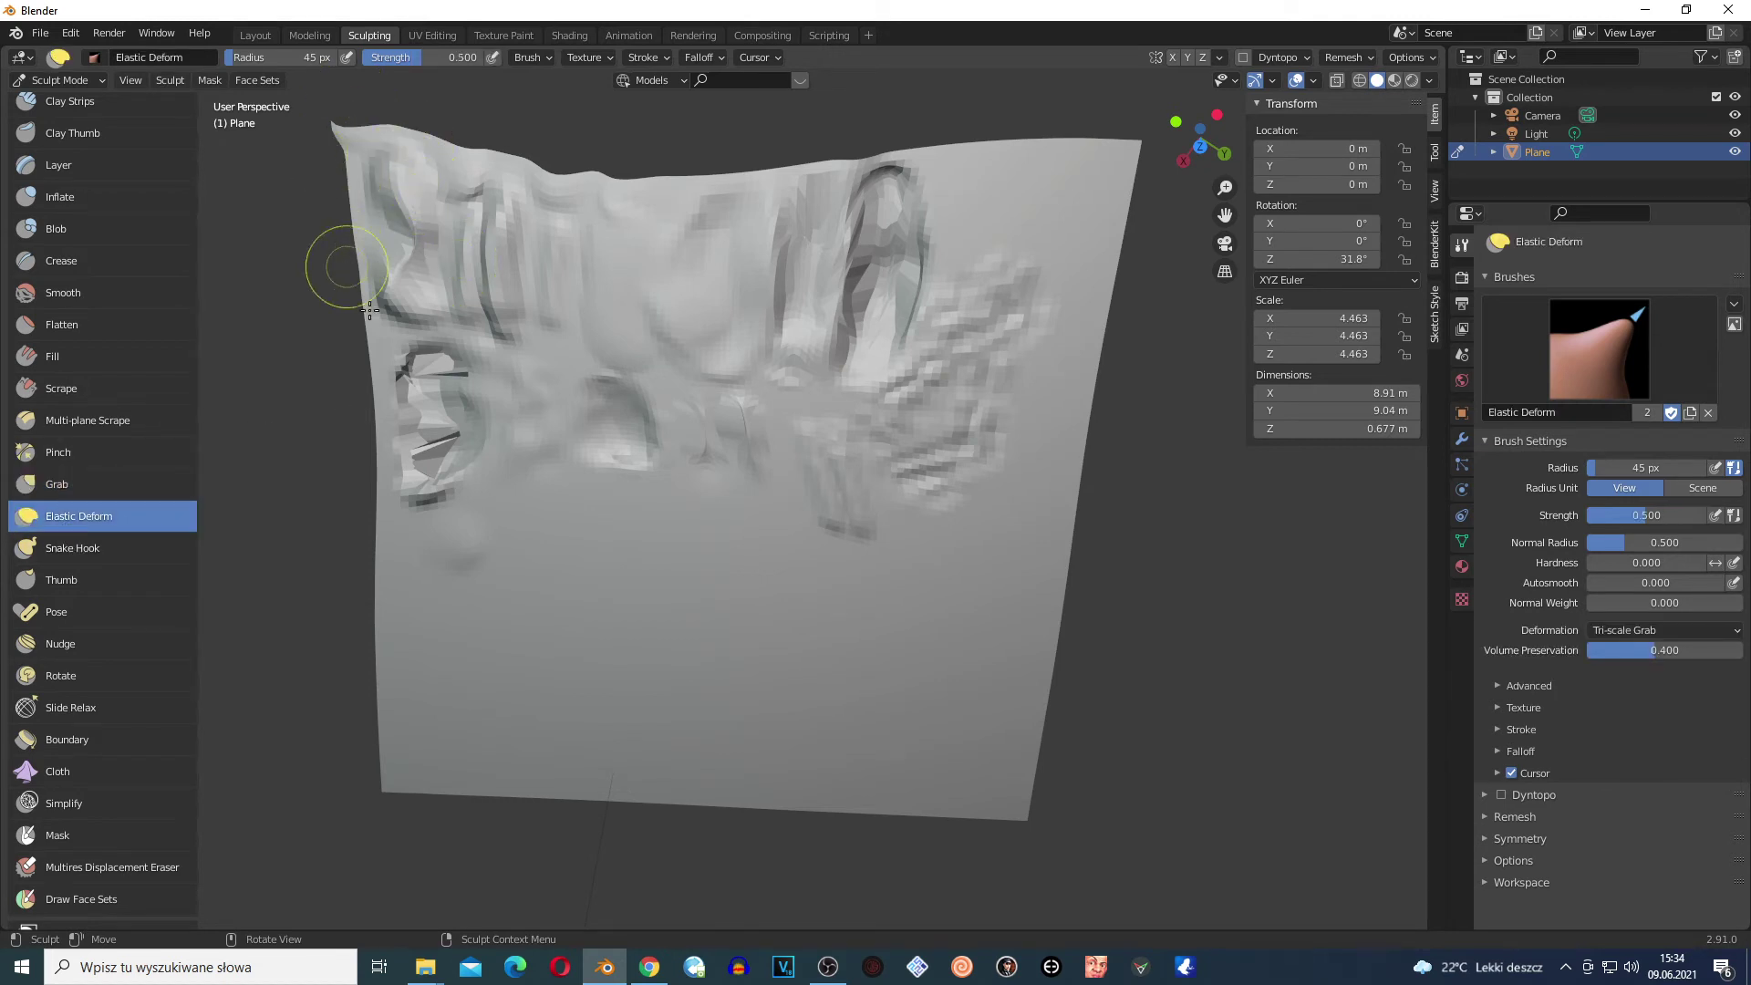
{"action": "mouse_move", "coordinate": [371, 117]}
{"action": "left_mouse_down"}
{"action": "mouse_move", "coordinate": [347, 547]}
{"action": "mouse_move", "coordinate": [483, 279]}
{"action": "mouse_move", "coordinate": [473, 197]}
{"action": "mouse_move", "coordinate": [342, 285]}
{"action": "mouse_move", "coordinate": [365, 228]}
{"action": "mouse_move", "coordinate": [627, 475]}
{"action": "mouse_move", "coordinate": [382, 152]}
{"action": "mouse_move", "coordinate": [470, 416]}
{"action": "mouse_move", "coordinate": [566, 336]}
{"action": "mouse_move", "coordinate": [575, 204]}
{"action": "mouse_move", "coordinate": [517, 398]}
{"action": "mouse_move", "coordinate": [586, 321]}
{"action": "left_mouse_up"}
Try Elastic Deform pulls on the opposite corner, the far edge, the rounded first-row band and the Multi-plane Scrape ridges
{"action": "left_click", "coordinate": [55, 483]}
{"action": "left_click", "coordinate": [80, 515]}
{"action": "mouse_move", "coordinate": [1122, 148]}
{"action": "left_mouse_down"}
{"action": "mouse_move", "coordinate": [899, 412]}
{"action": "mouse_move", "coordinate": [938, 477]}
{"action": "mouse_move", "coordinate": [675, 477]}
{"action": "mouse_move", "coordinate": [891, 379]}
{"action": "mouse_move", "coordinate": [696, 322]}
{"action": "mouse_move", "coordinate": [638, 383]}
{"action": "mouse_move", "coordinate": [775, 265]}
{"action": "mouse_move", "coordinate": [1036, 247]}
{"action": "mouse_move", "coordinate": [781, 232]}
{"action": "mouse_move", "coordinate": [655, 264]}
{"action": "left_mouse_up"}
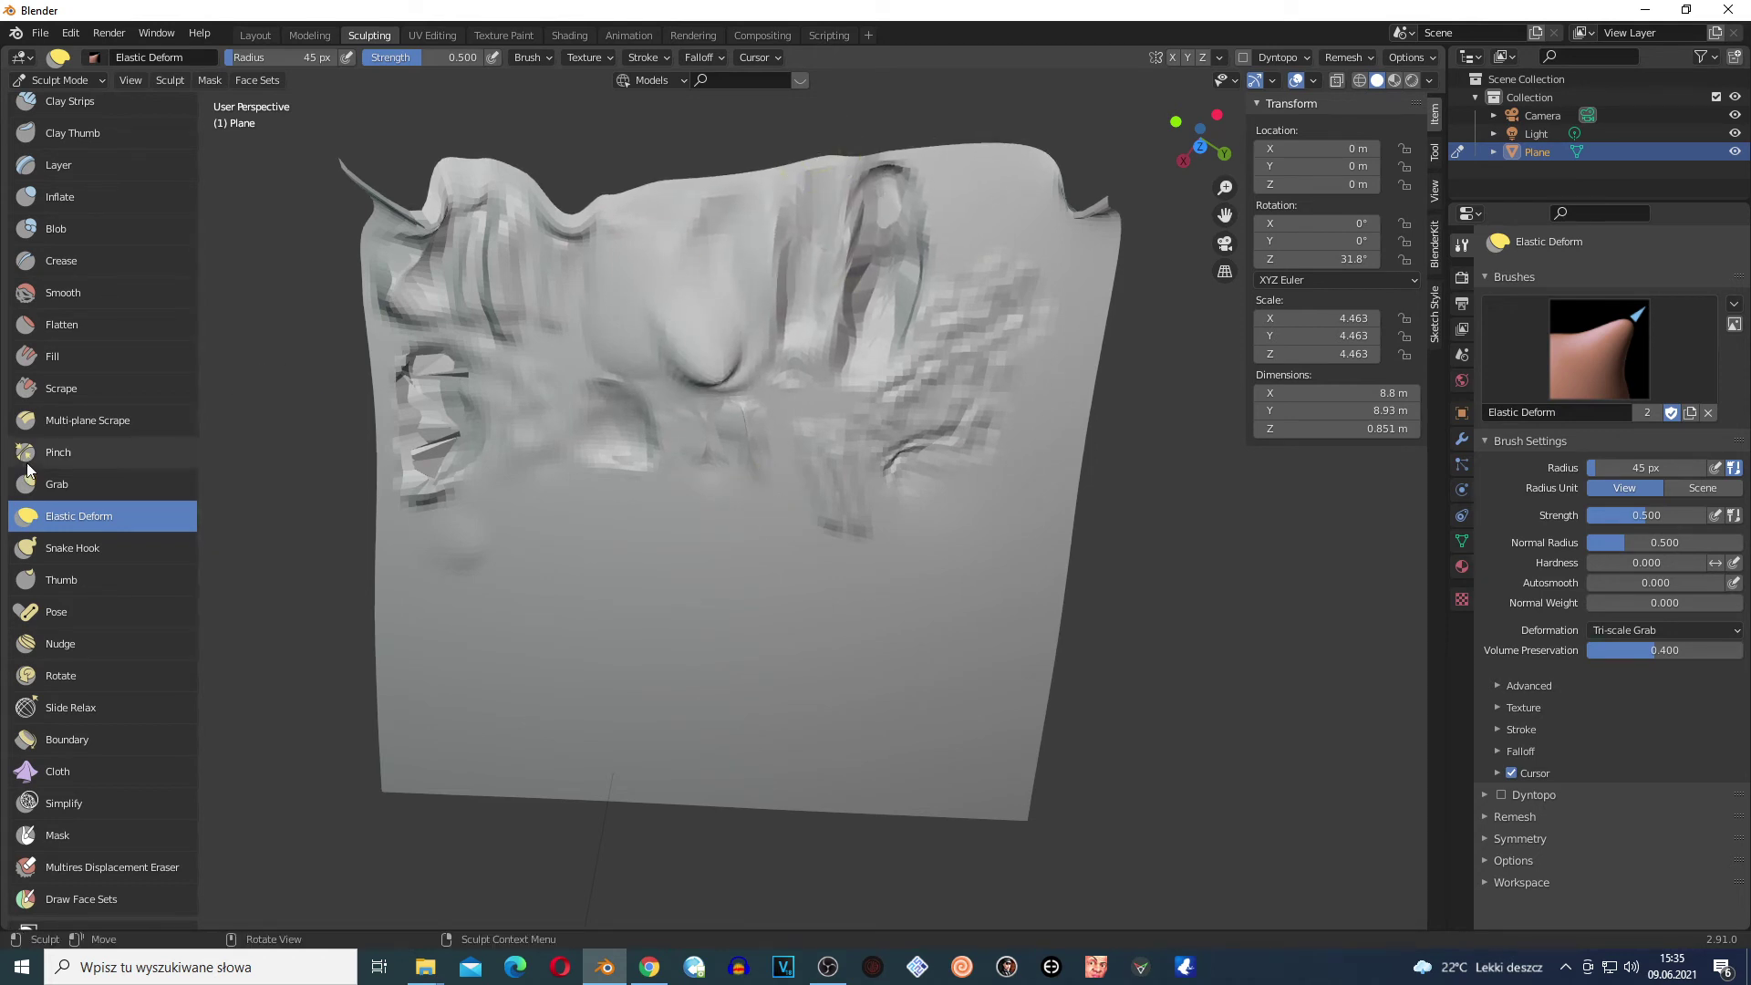
Try the Snake Hook brush, dragging surface out of the blank area, the second-row hollow and the first-row bands
{"action": "left_click", "coordinate": [102, 552]}
{"action": "mouse_move", "coordinate": [521, 523]}
{"action": "left_mouse_down"}
{"action": "mouse_move", "coordinate": [527, 642]}
{"action": "mouse_move", "coordinate": [688, 621]}
{"action": "mouse_move", "coordinate": [629, 533]}
{"action": "mouse_move", "coordinate": [743, 584]}
{"action": "mouse_move", "coordinate": [724, 566]}
{"action": "left_mouse_up"}
{"action": "scroll", "coordinate": [723, 567], "scroll_direction": "up", "scroll_amount": 5}
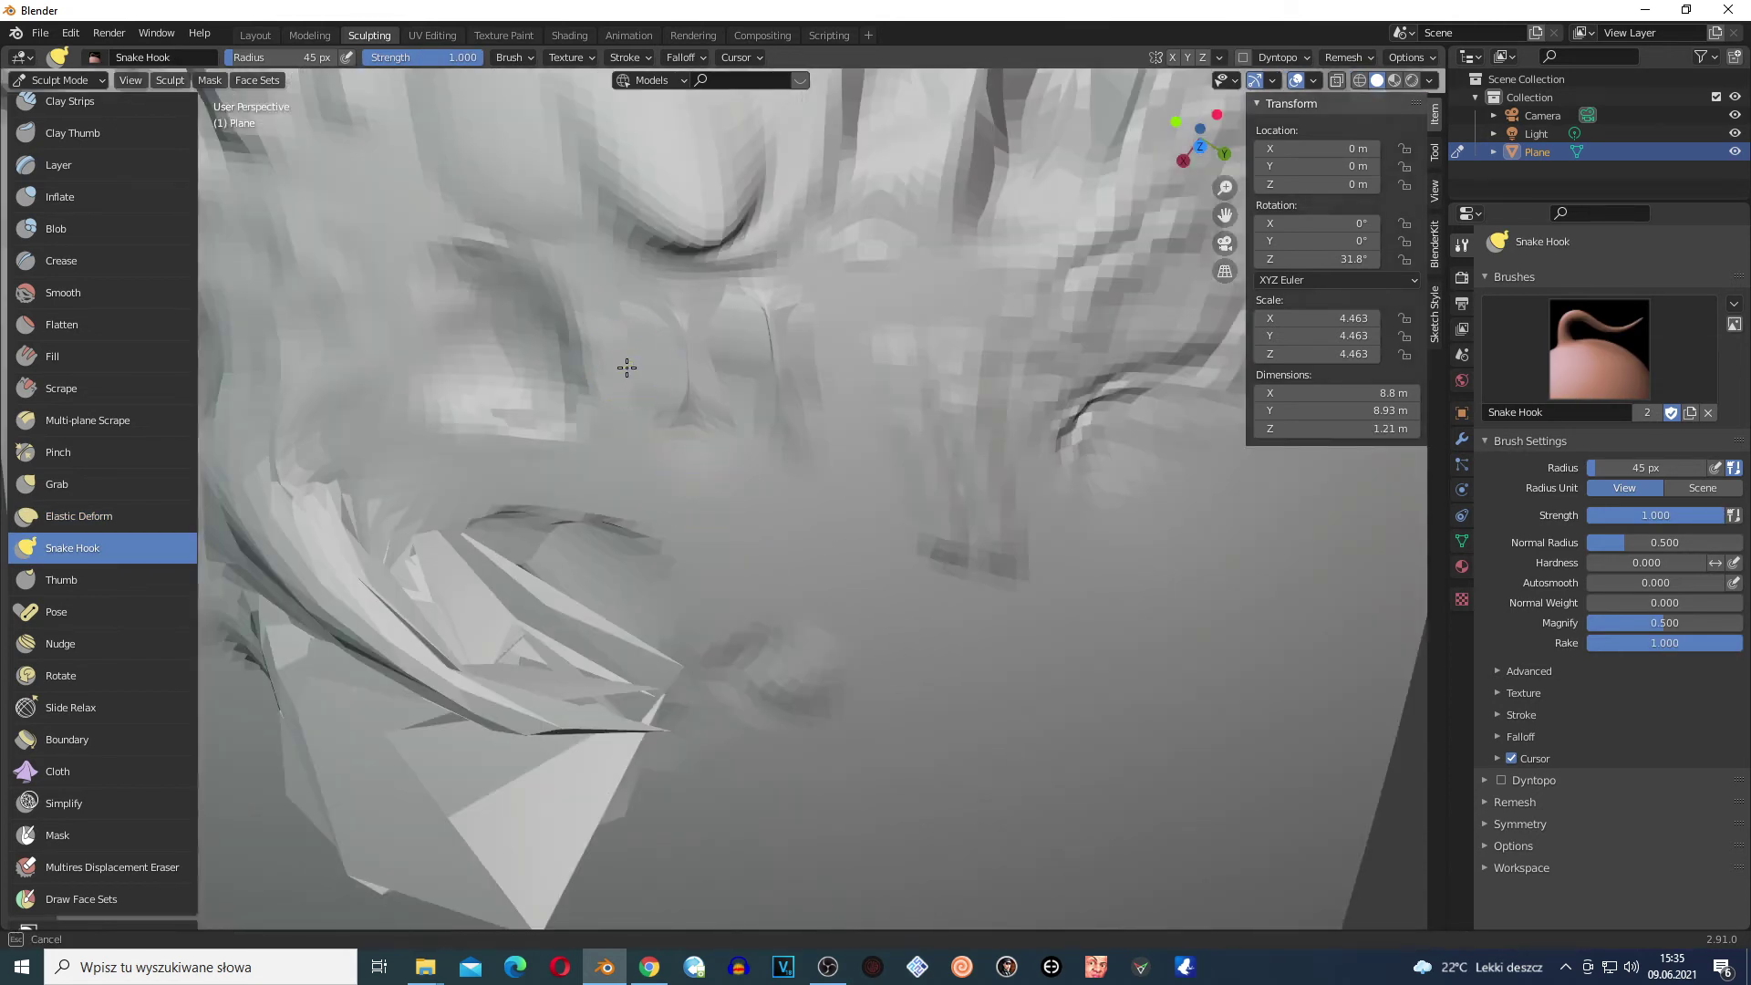
{"action": "mouse_move", "coordinate": [626, 368]}
{"action": "left_mouse_down"}
{"action": "mouse_move", "coordinate": [680, 463]}
{"action": "mouse_move", "coordinate": [566, 471]}
{"action": "mouse_move", "coordinate": [539, 440]}
{"action": "left_mouse_up"}
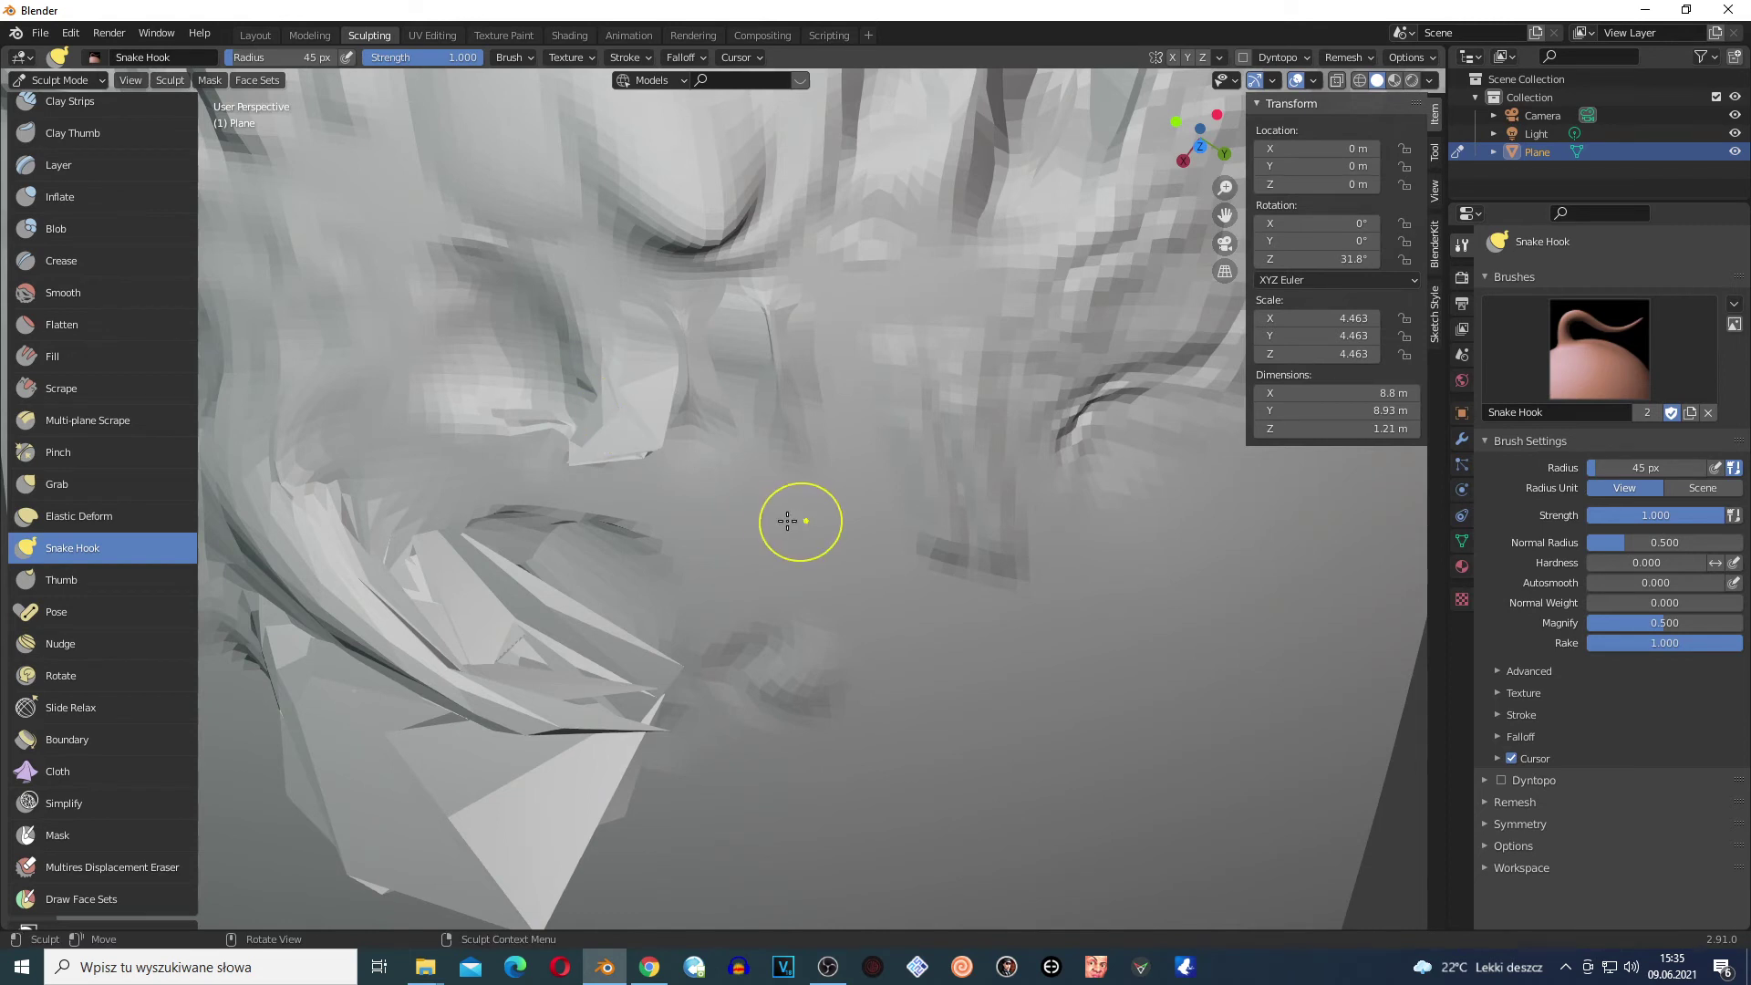
{"action": "scroll", "coordinate": [790, 520], "scroll_direction": "down", "scroll_amount": 5}
{"action": "mouse_move", "coordinate": [453, 224]}
{"action": "left_mouse_down"}
{"action": "mouse_move", "coordinate": [644, 441]}
{"action": "mouse_move", "coordinate": [694, 433]}
{"action": "left_mouse_up"}
{"action": "mouse_move", "coordinate": [515, 185]}
{"action": "left_mouse_down"}
{"action": "mouse_move", "coordinate": [456, 265]}
{"action": "mouse_move", "coordinate": [681, 215]}
{"action": "mouse_move", "coordinate": [566, 274]}
{"action": "mouse_move", "coordinate": [516, 331]}
{"action": "mouse_move", "coordinate": [739, 354]}
{"action": "left_mouse_up"}
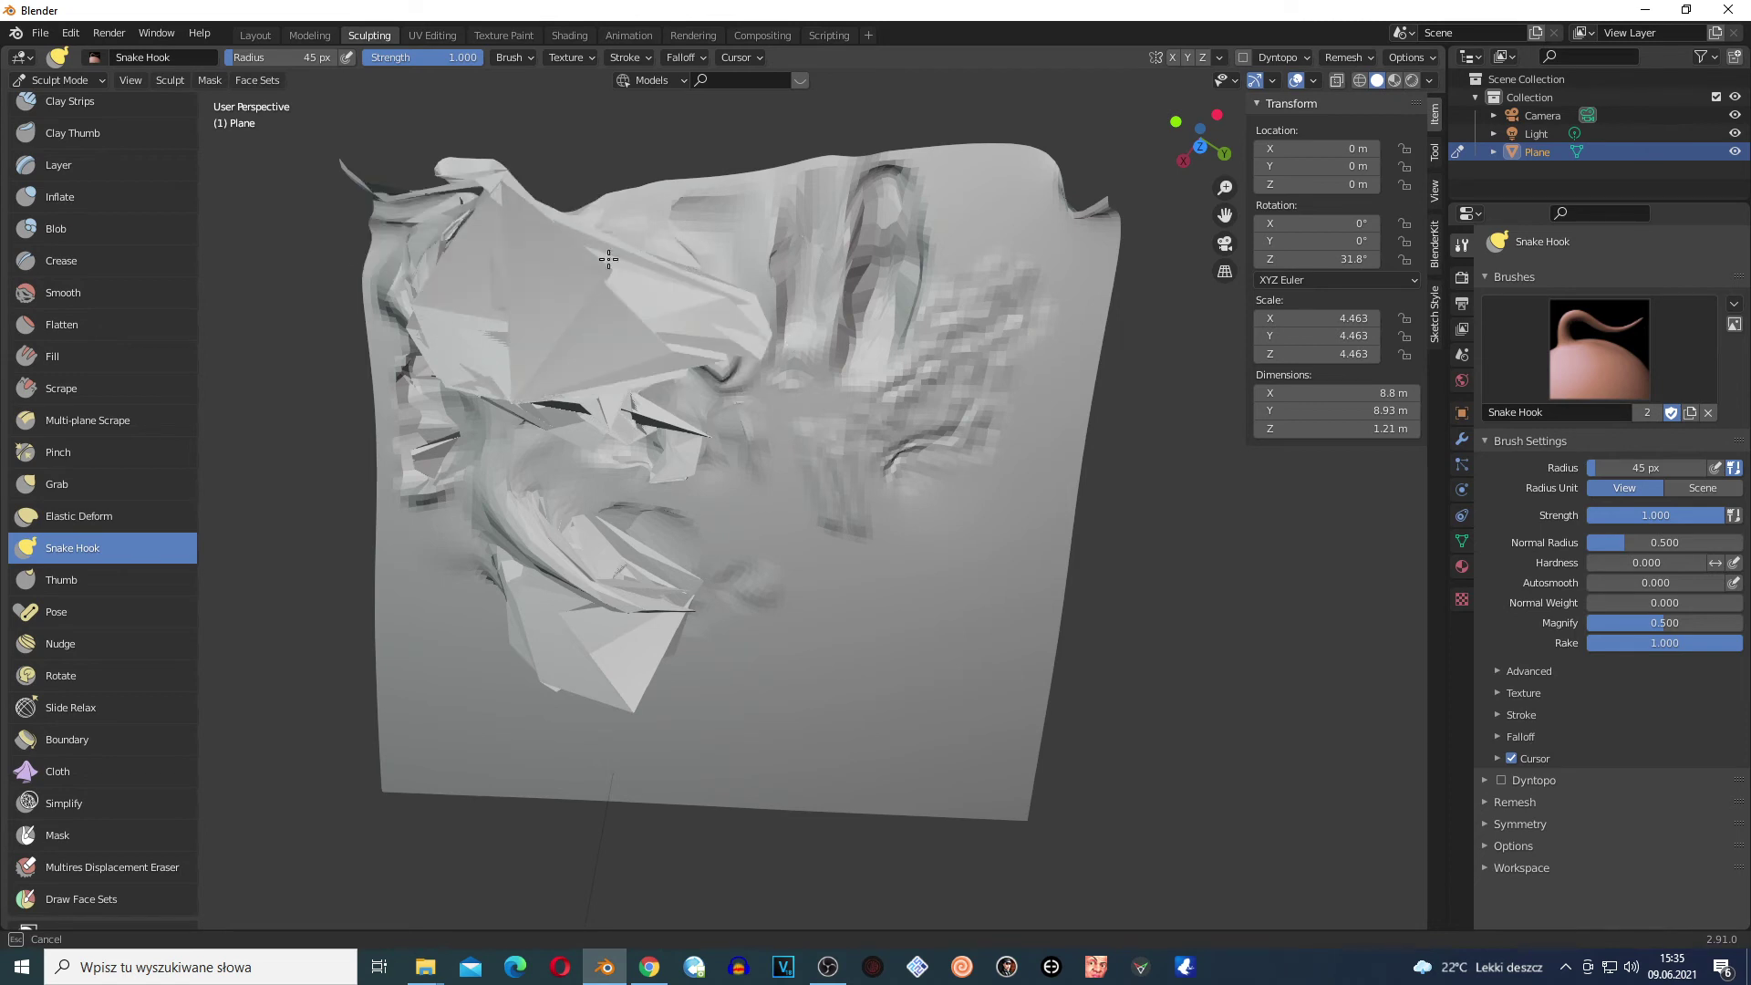
Undo the Snake Hook strokes and the last Elastic Deform pulls
{"action": "key", "text": "ctrl+z"}
{"action": "key", "text": "ctrl+z"}
{"action": "key", "text": "ctrl+z"}
{"action": "key", "text": "ctrl+z"}
{"action": "key", "text": "ctrl+z"}
{"action": "key", "text": "ctrl+z"}
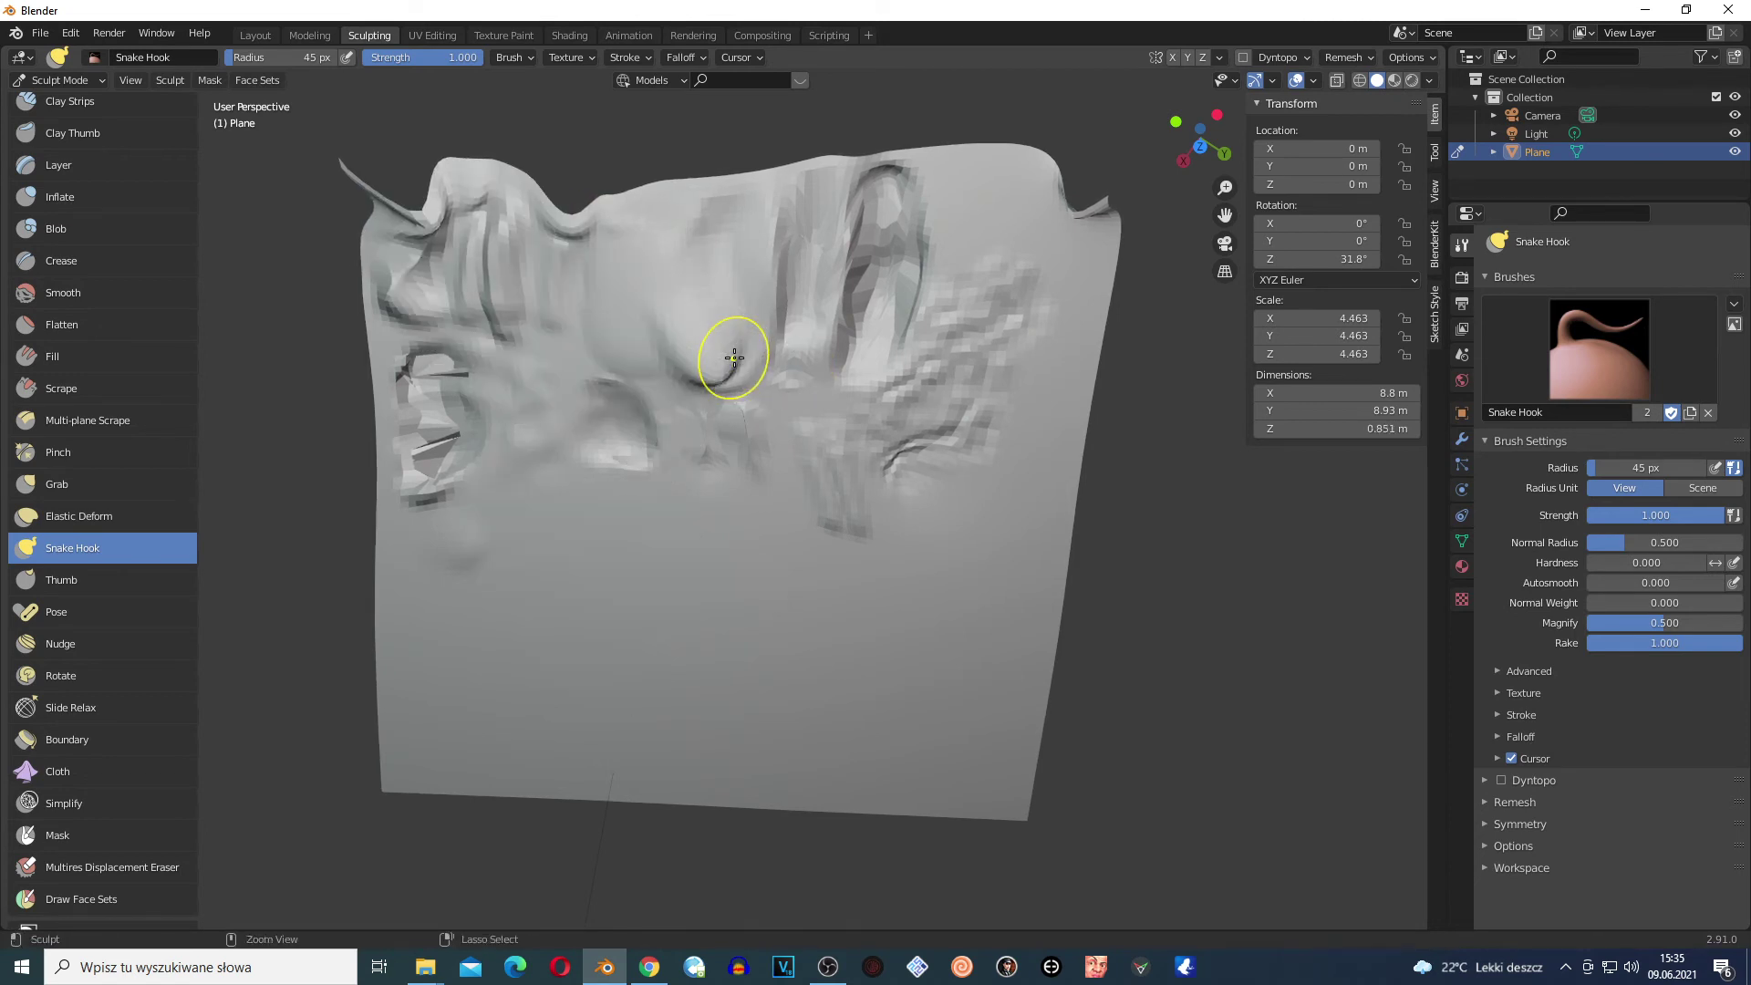
{"action": "key", "text": "ctrl+z"}
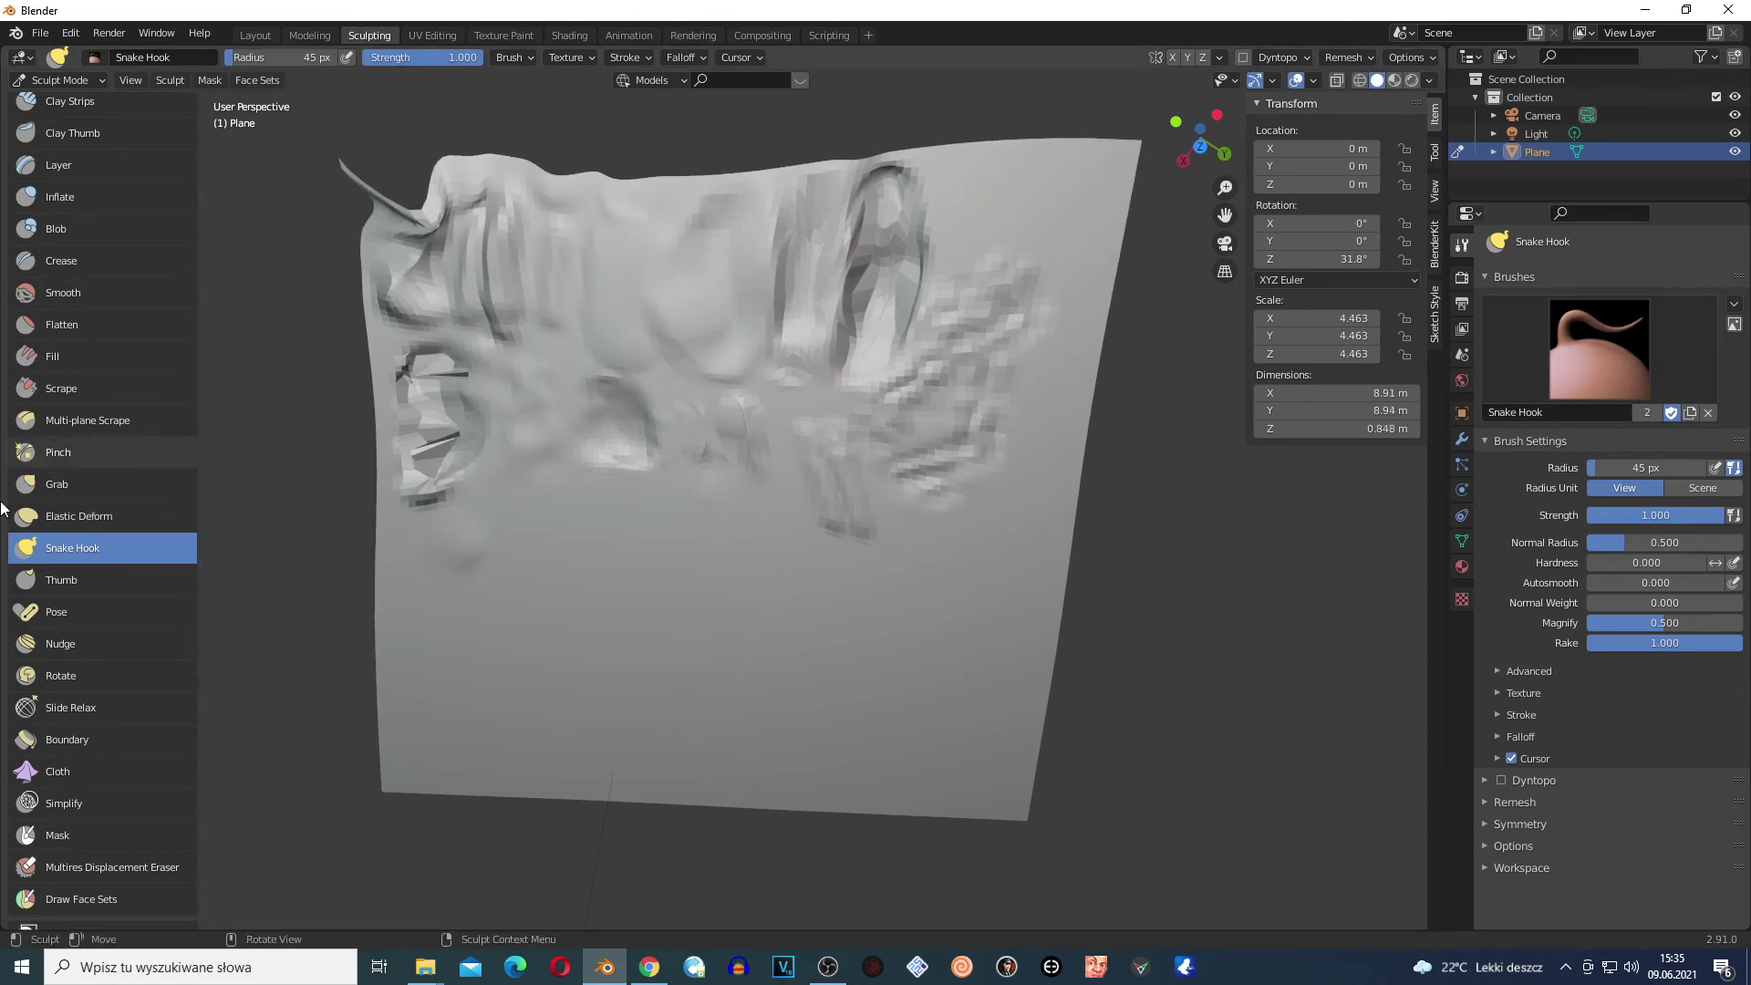
Review the list of sculpting brushes and look over the sculpted bands on the plane
{"action": "scroll", "coordinate": [24, 504], "scroll_direction": "down", "scroll_amount": 2}
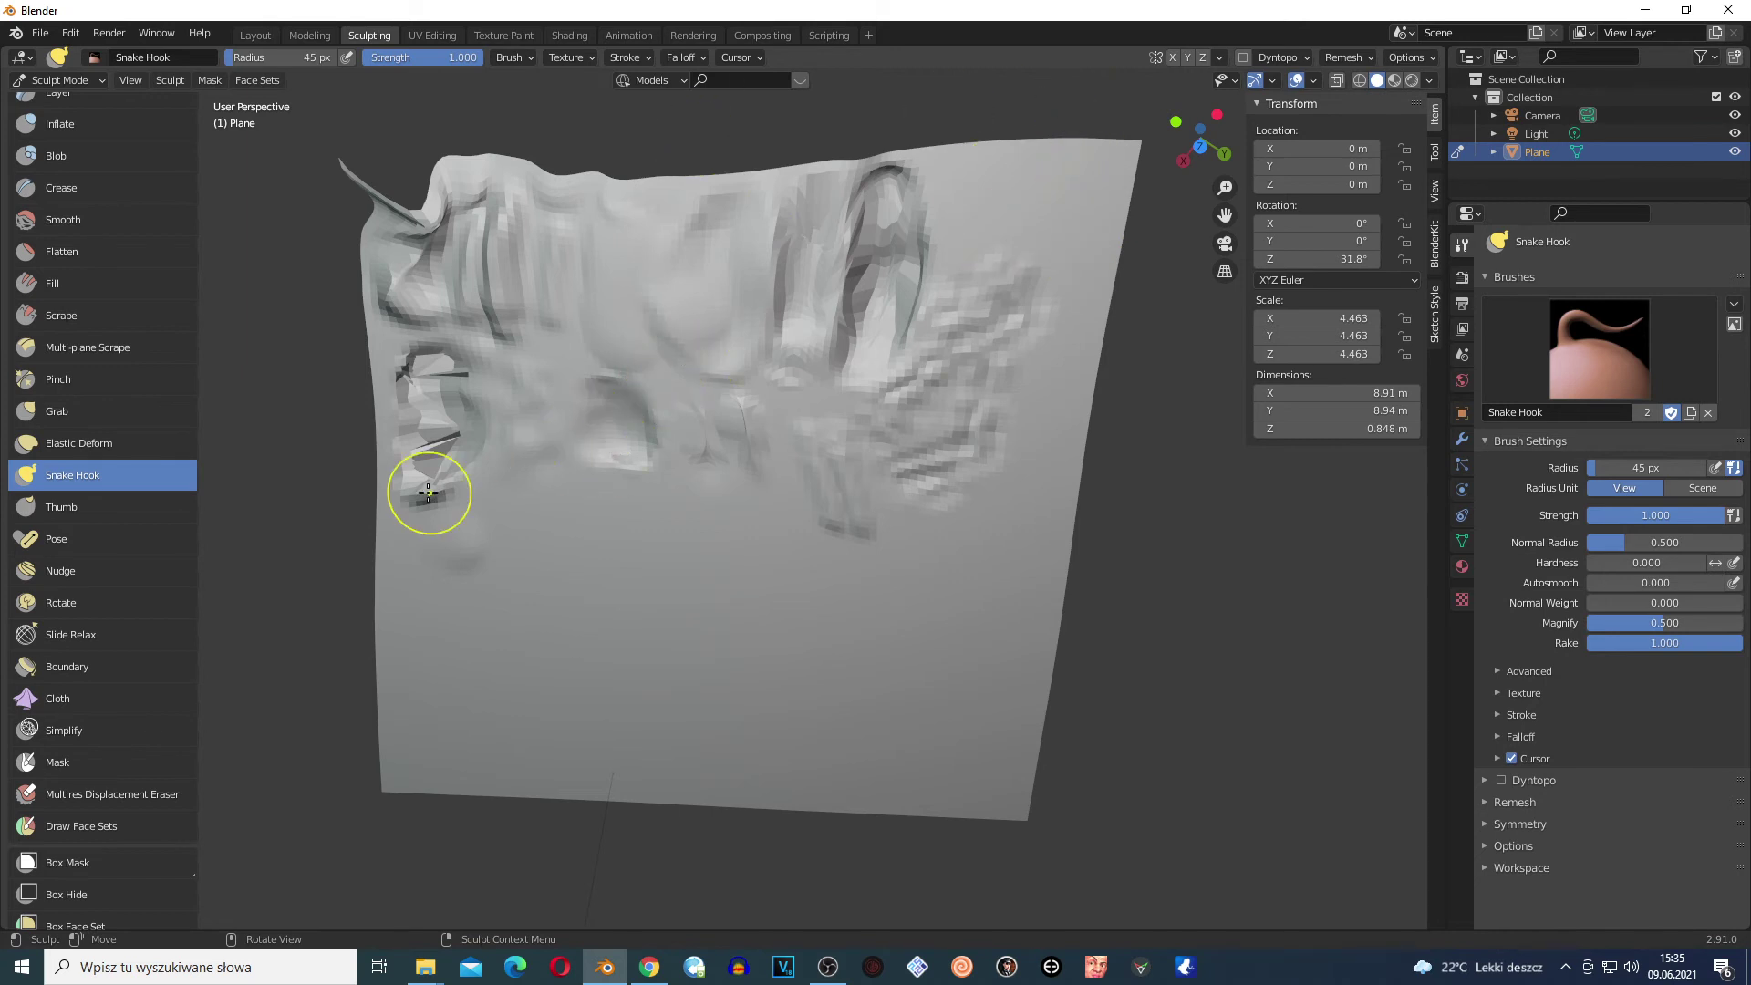
{"action": "scroll", "coordinate": [109, 474], "scroll_direction": "up", "scroll_amount": 5}
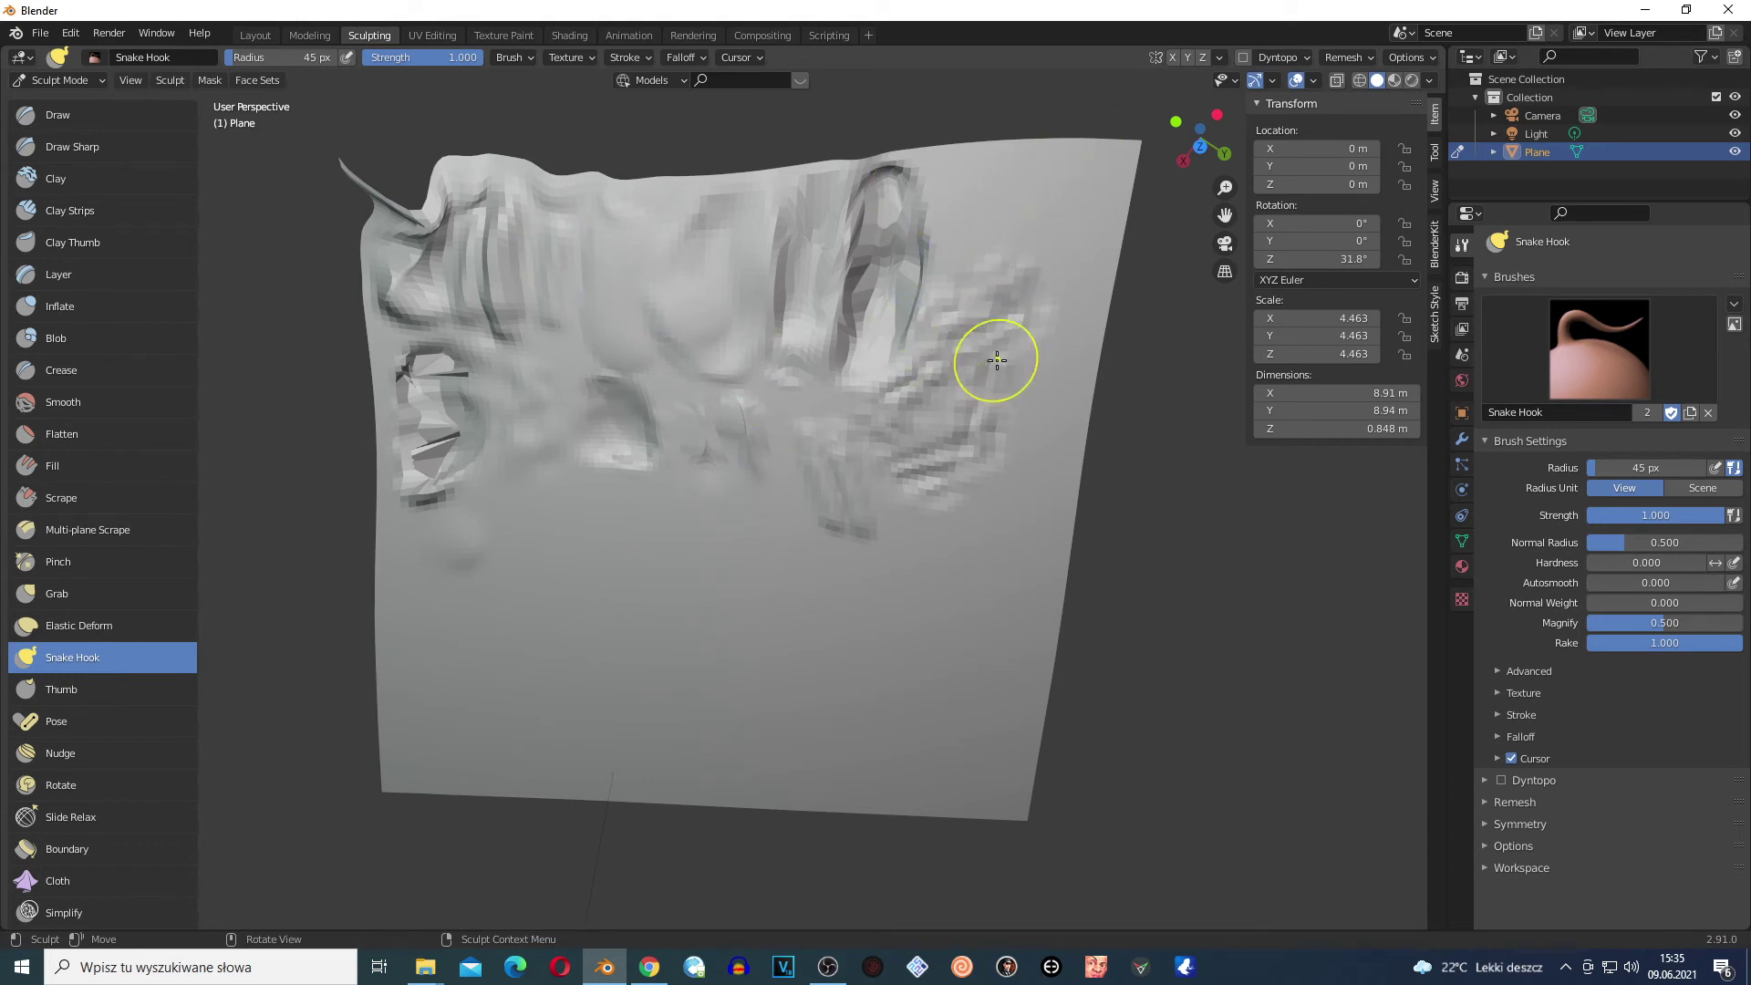
{"action": "scroll", "coordinate": [646, 483], "scroll_direction": "up", "scroll_amount": 3}
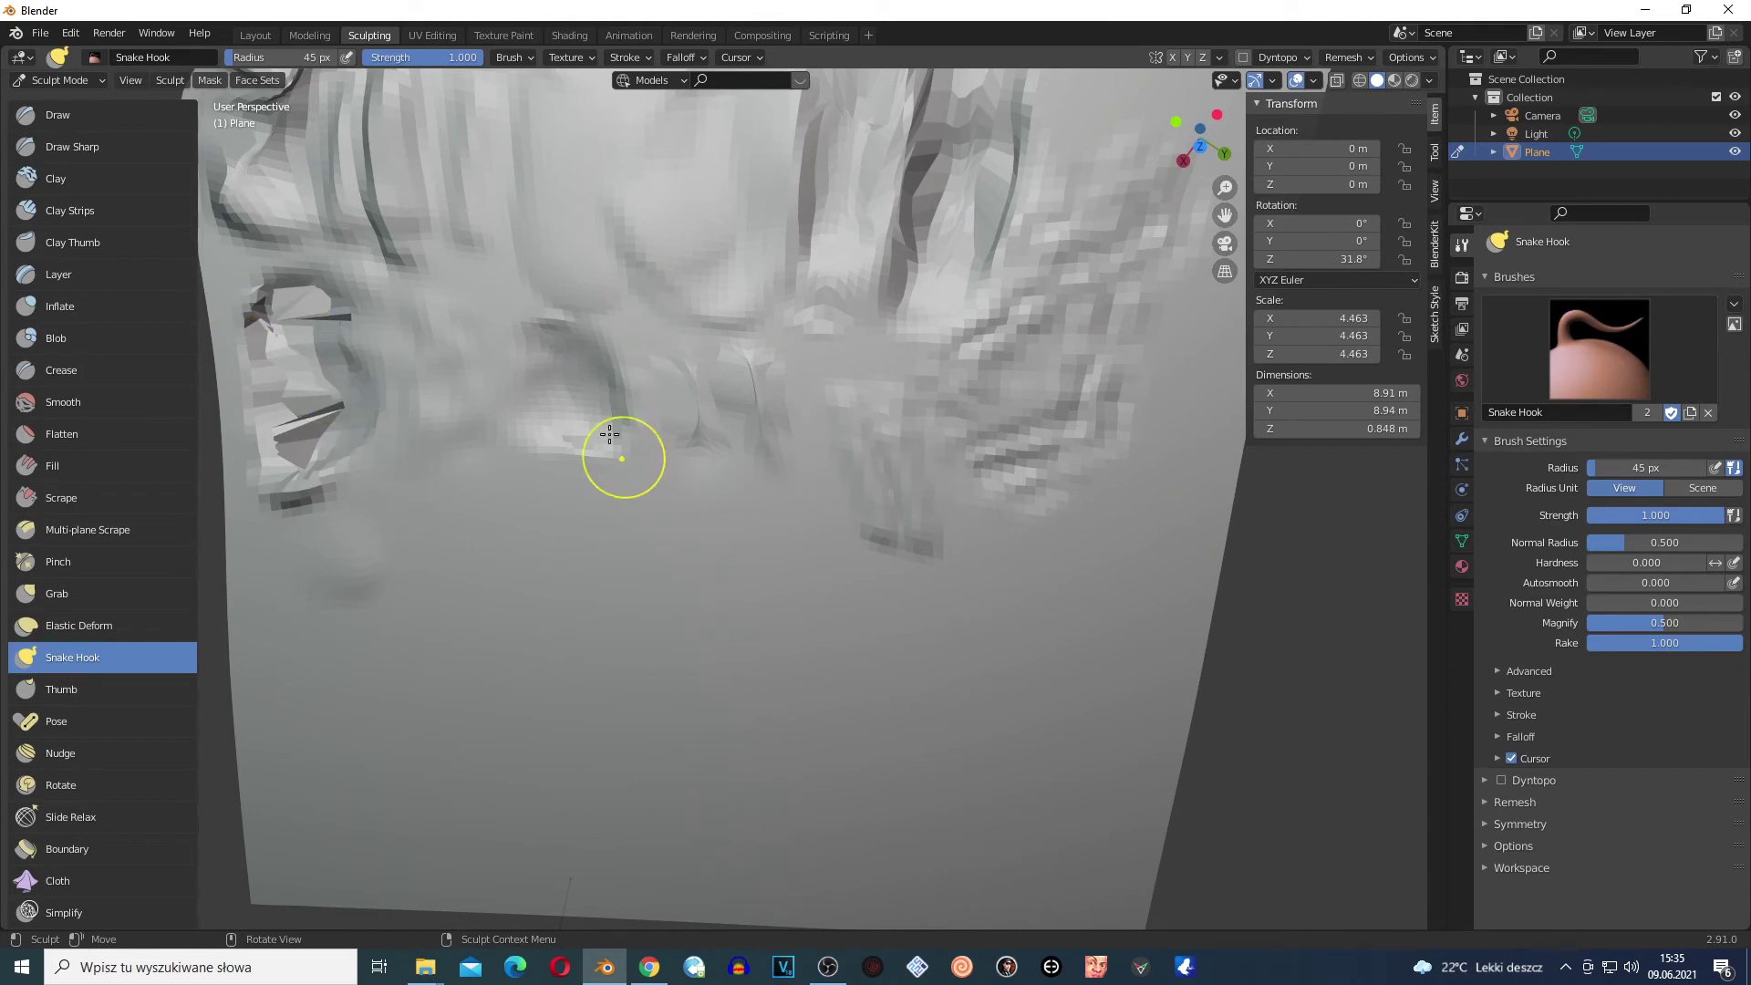
{"action": "scroll", "coordinate": [638, 414], "scroll_direction": "down", "scroll_amount": 2}
{"action": "scroll", "coordinate": [638, 414], "scroll_direction": "down", "scroll_amount": 1}
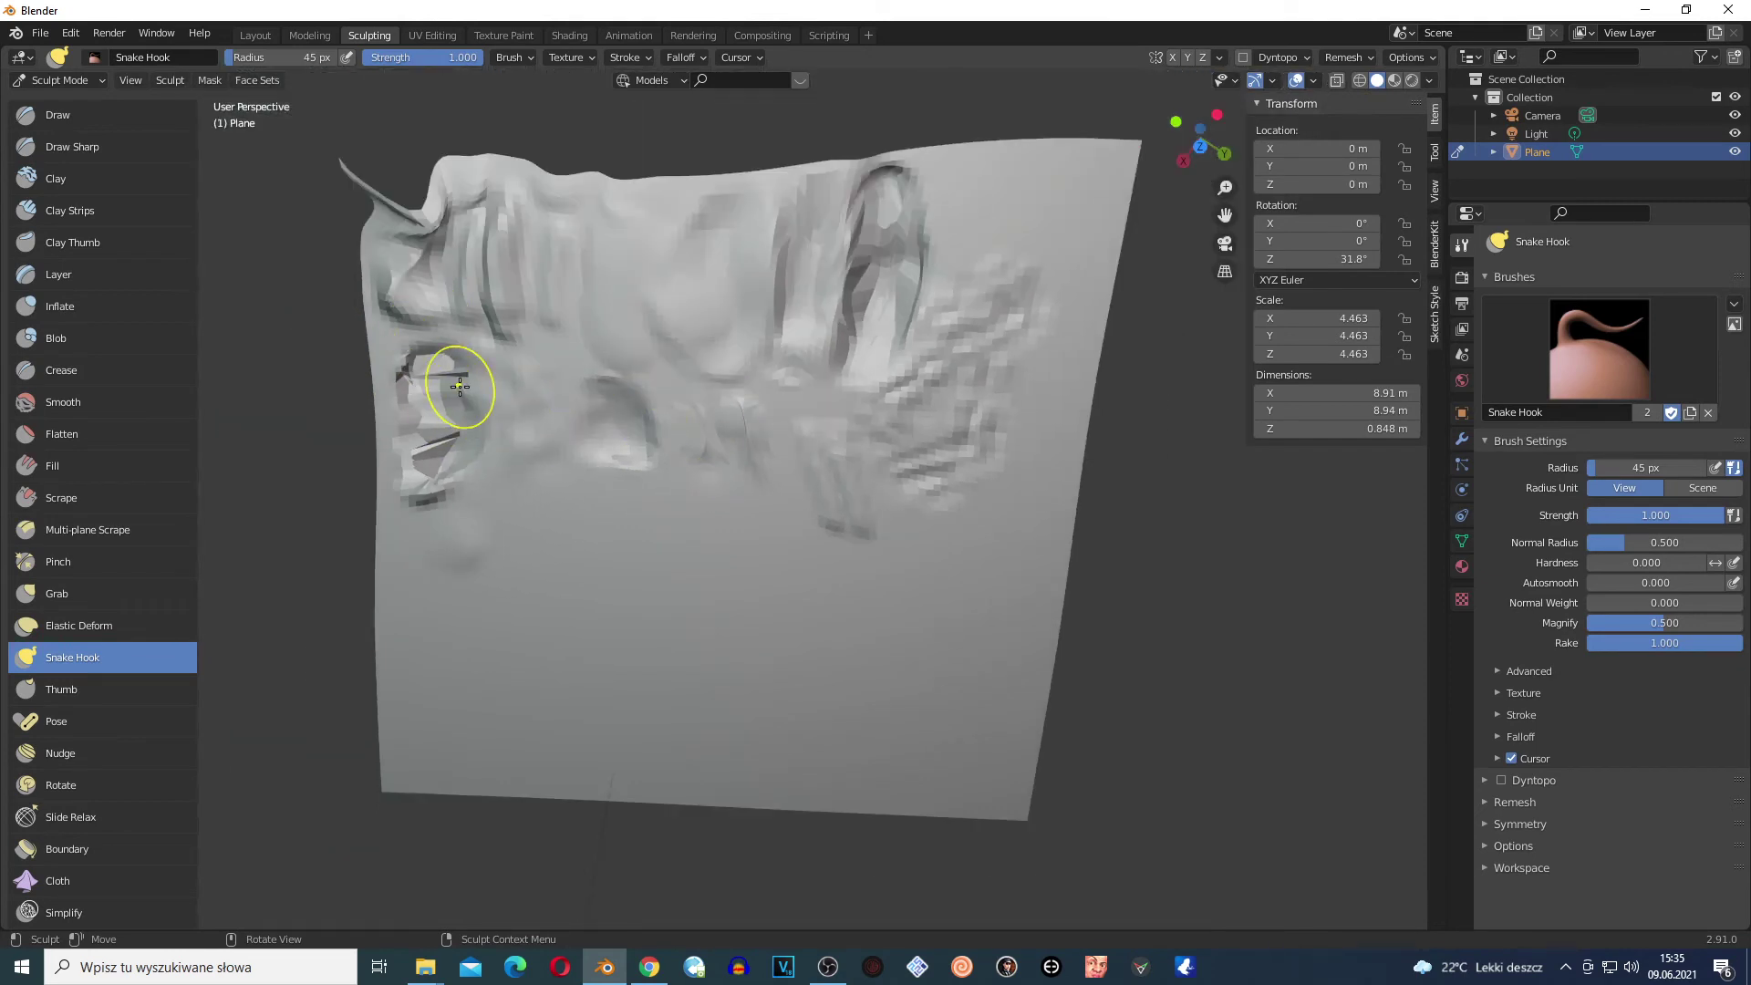
{"action": "scroll", "coordinate": [460, 386], "scroll_direction": "up", "scroll_amount": 1}
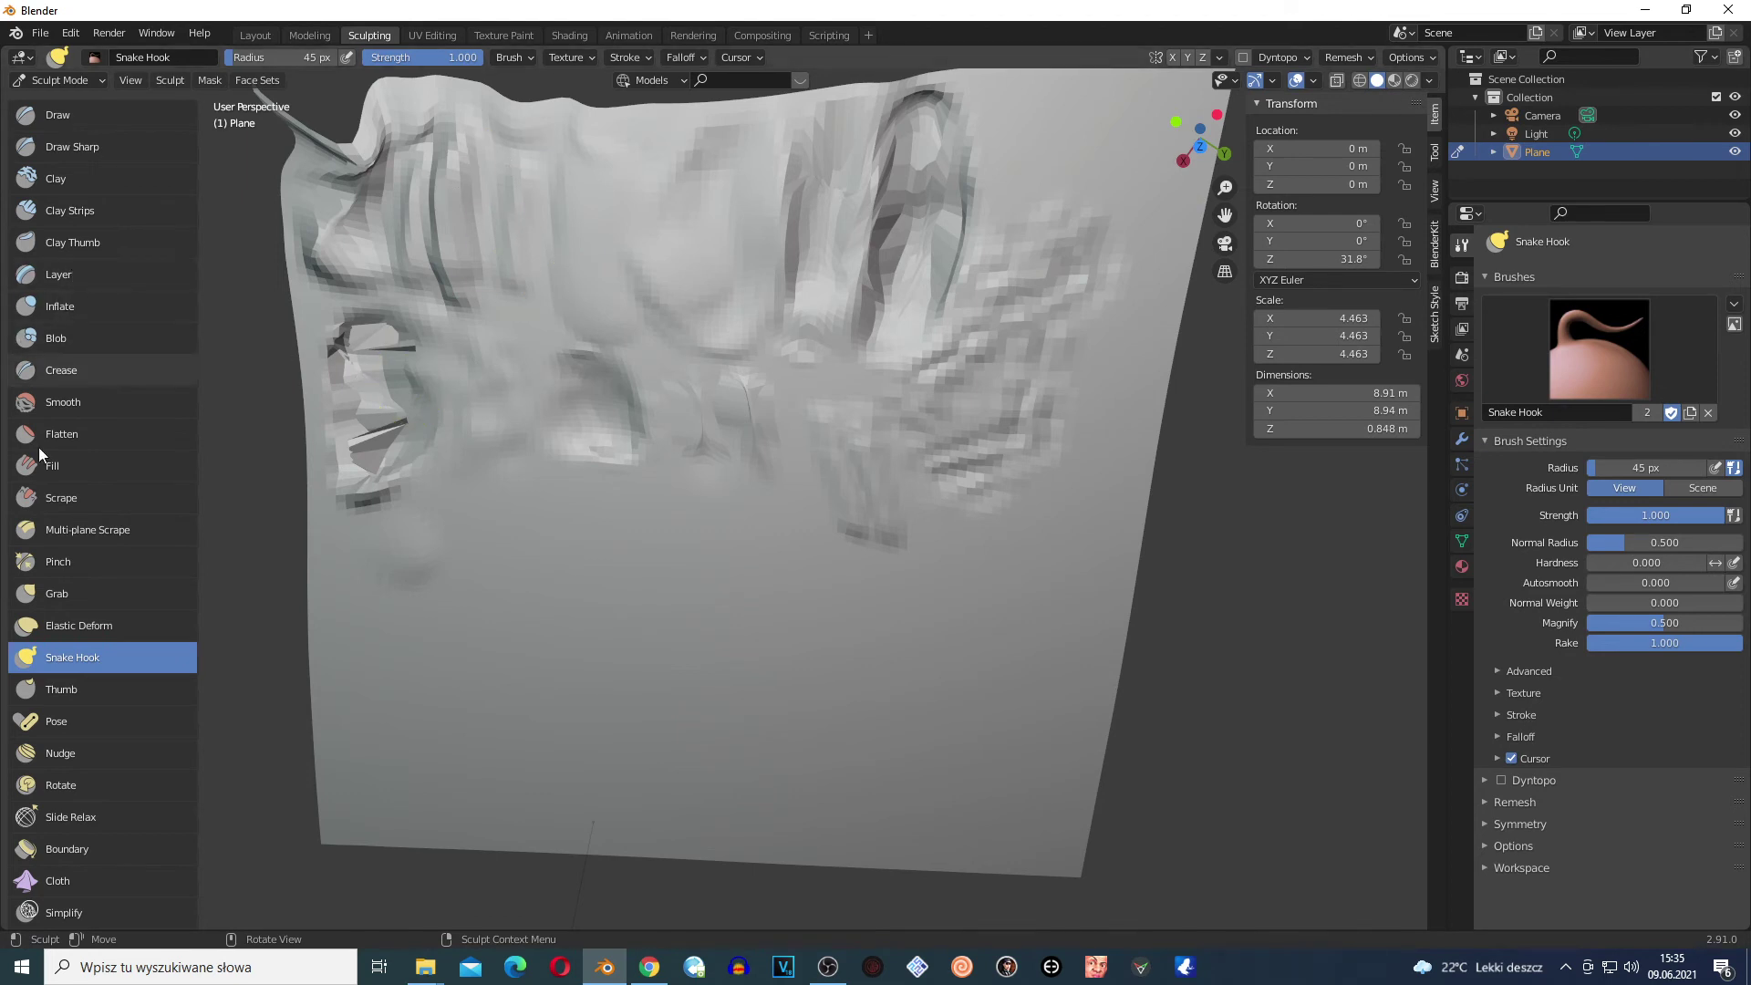
{"action": "scroll", "coordinate": [55, 456], "scroll_direction": "down", "scroll_amount": 2}
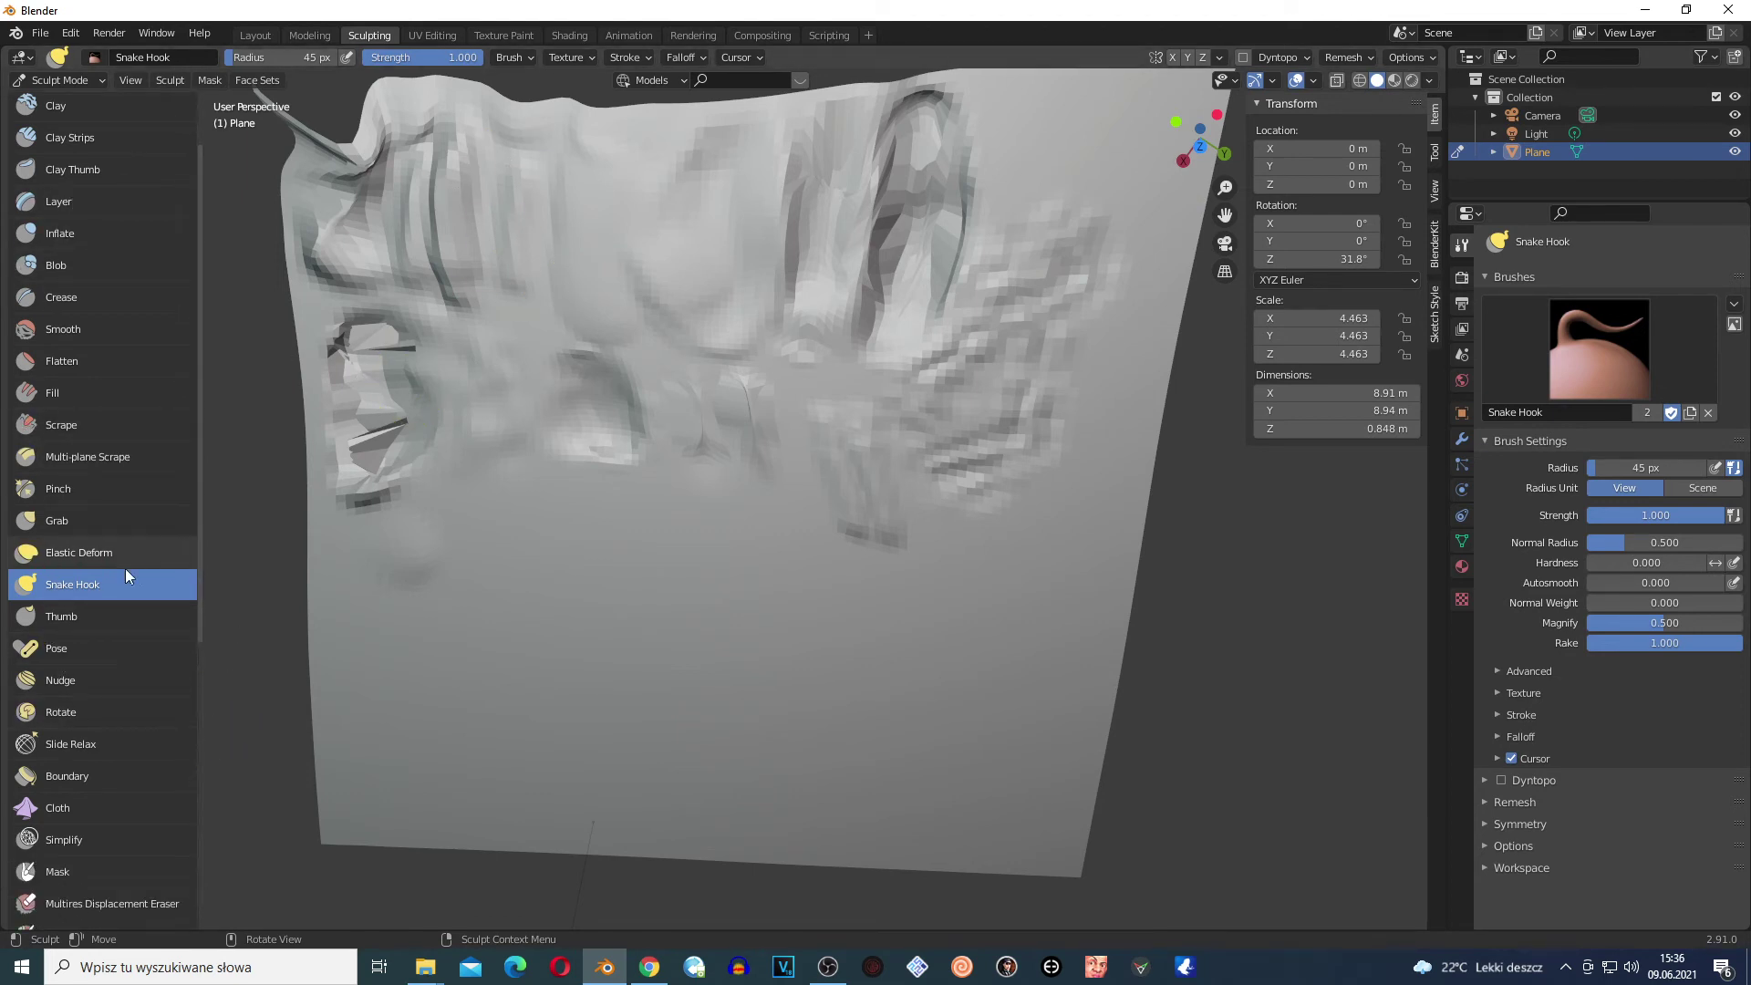
{"action": "scroll", "coordinate": [127, 574], "scroll_direction": "down", "scroll_amount": 1}
{"action": "scroll", "coordinate": [684, 483], "scroll_direction": "down", "scroll_amount": 3}
{"action": "scroll", "coordinate": [661, 515], "scroll_direction": "up", "scroll_amount": 2}
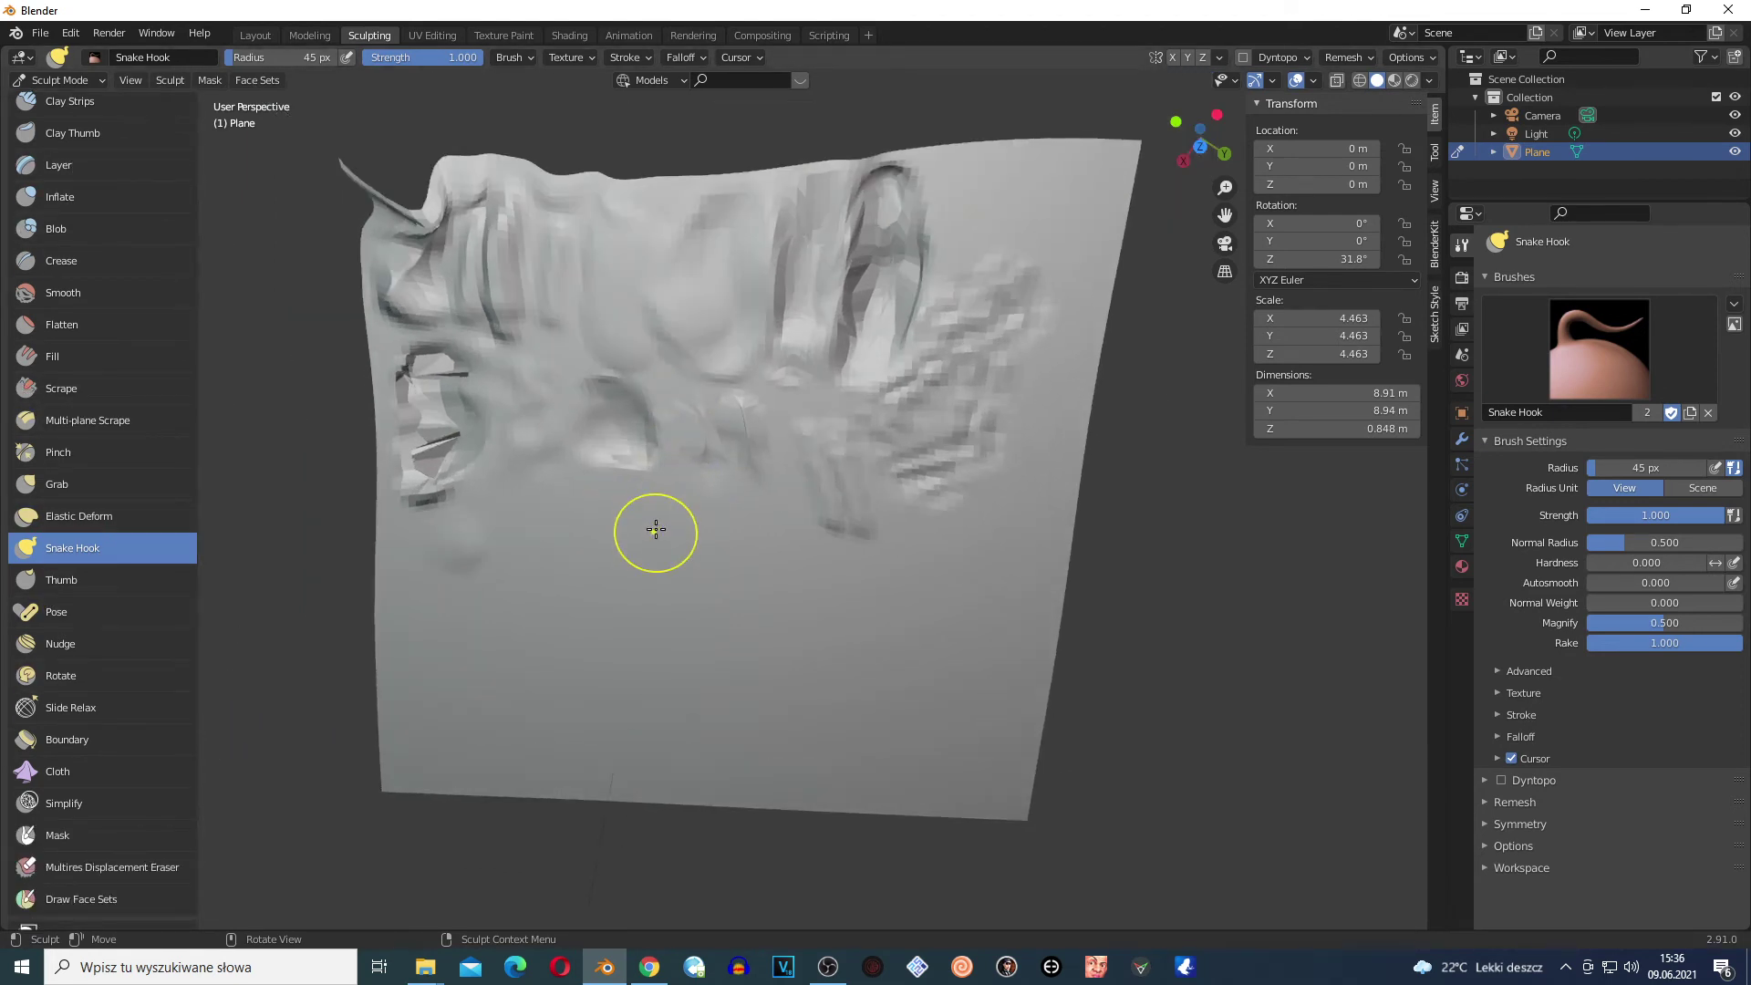
Choose the Thumb brush and smear the blank area below the rows and the second-row hollow
{"action": "left_click", "coordinate": [79, 588]}
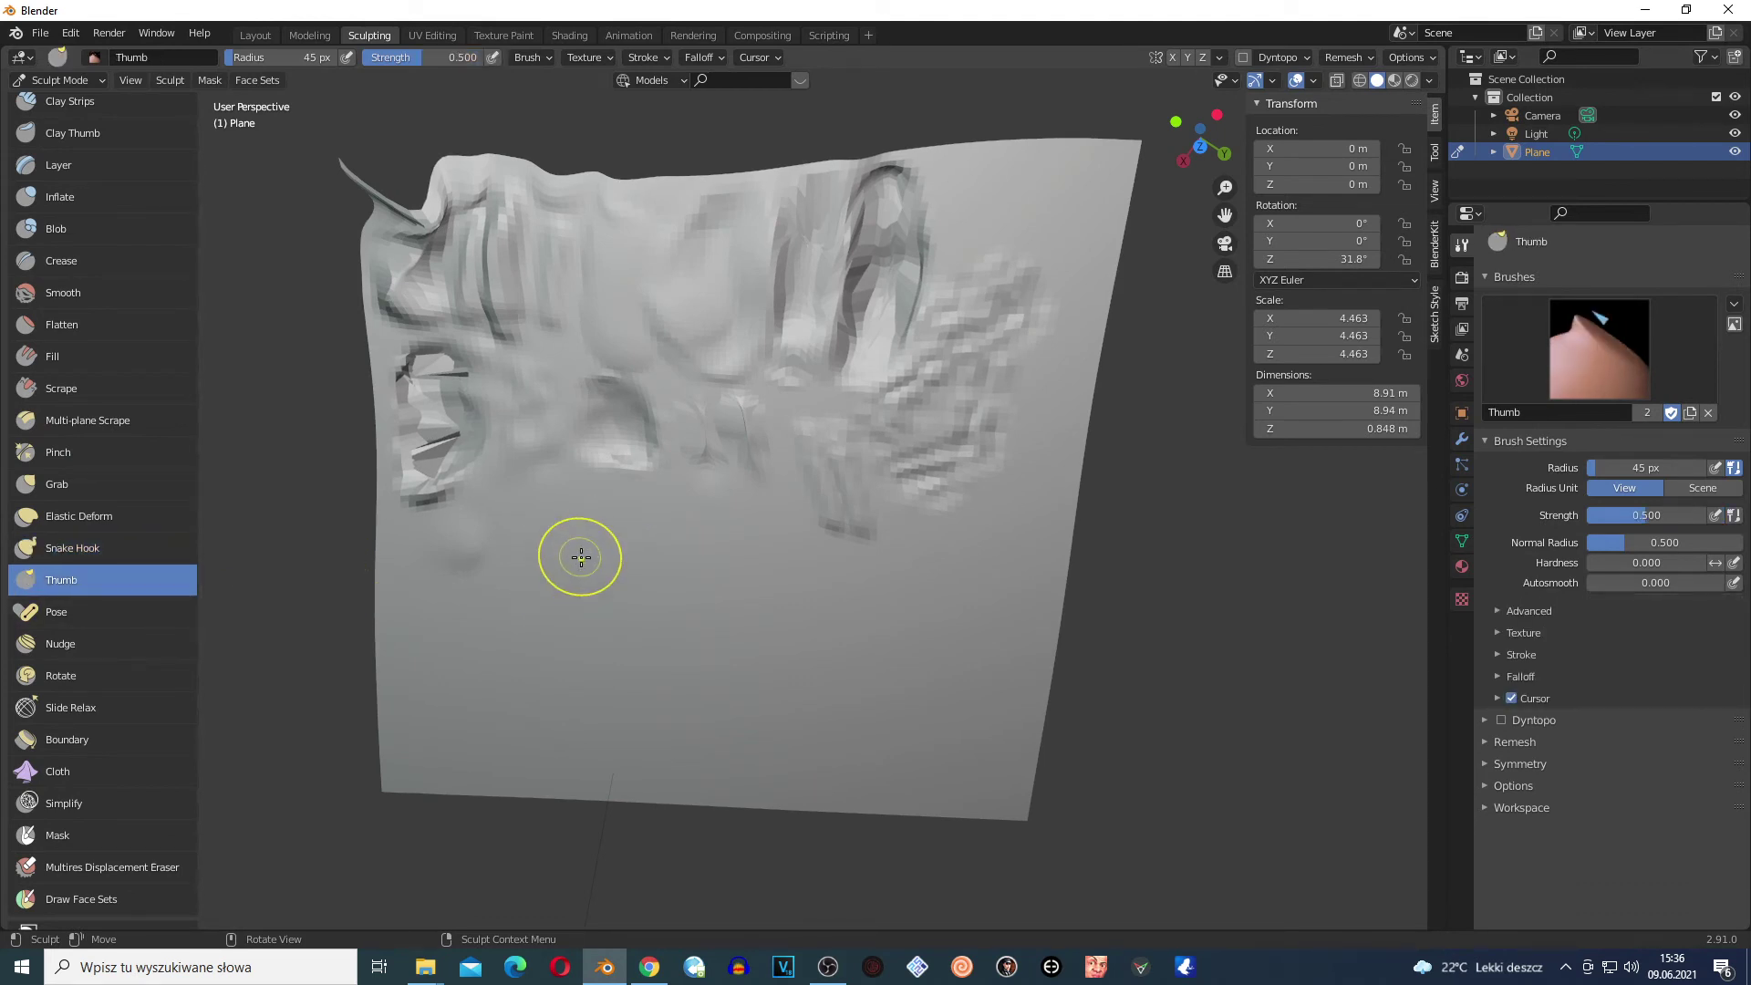
{"action": "mouse_move", "coordinate": [508, 508]}
{"action": "left_mouse_down"}
{"action": "mouse_move", "coordinate": [524, 565]}
{"action": "mouse_move", "coordinate": [595, 642]}
{"action": "left_mouse_up"}
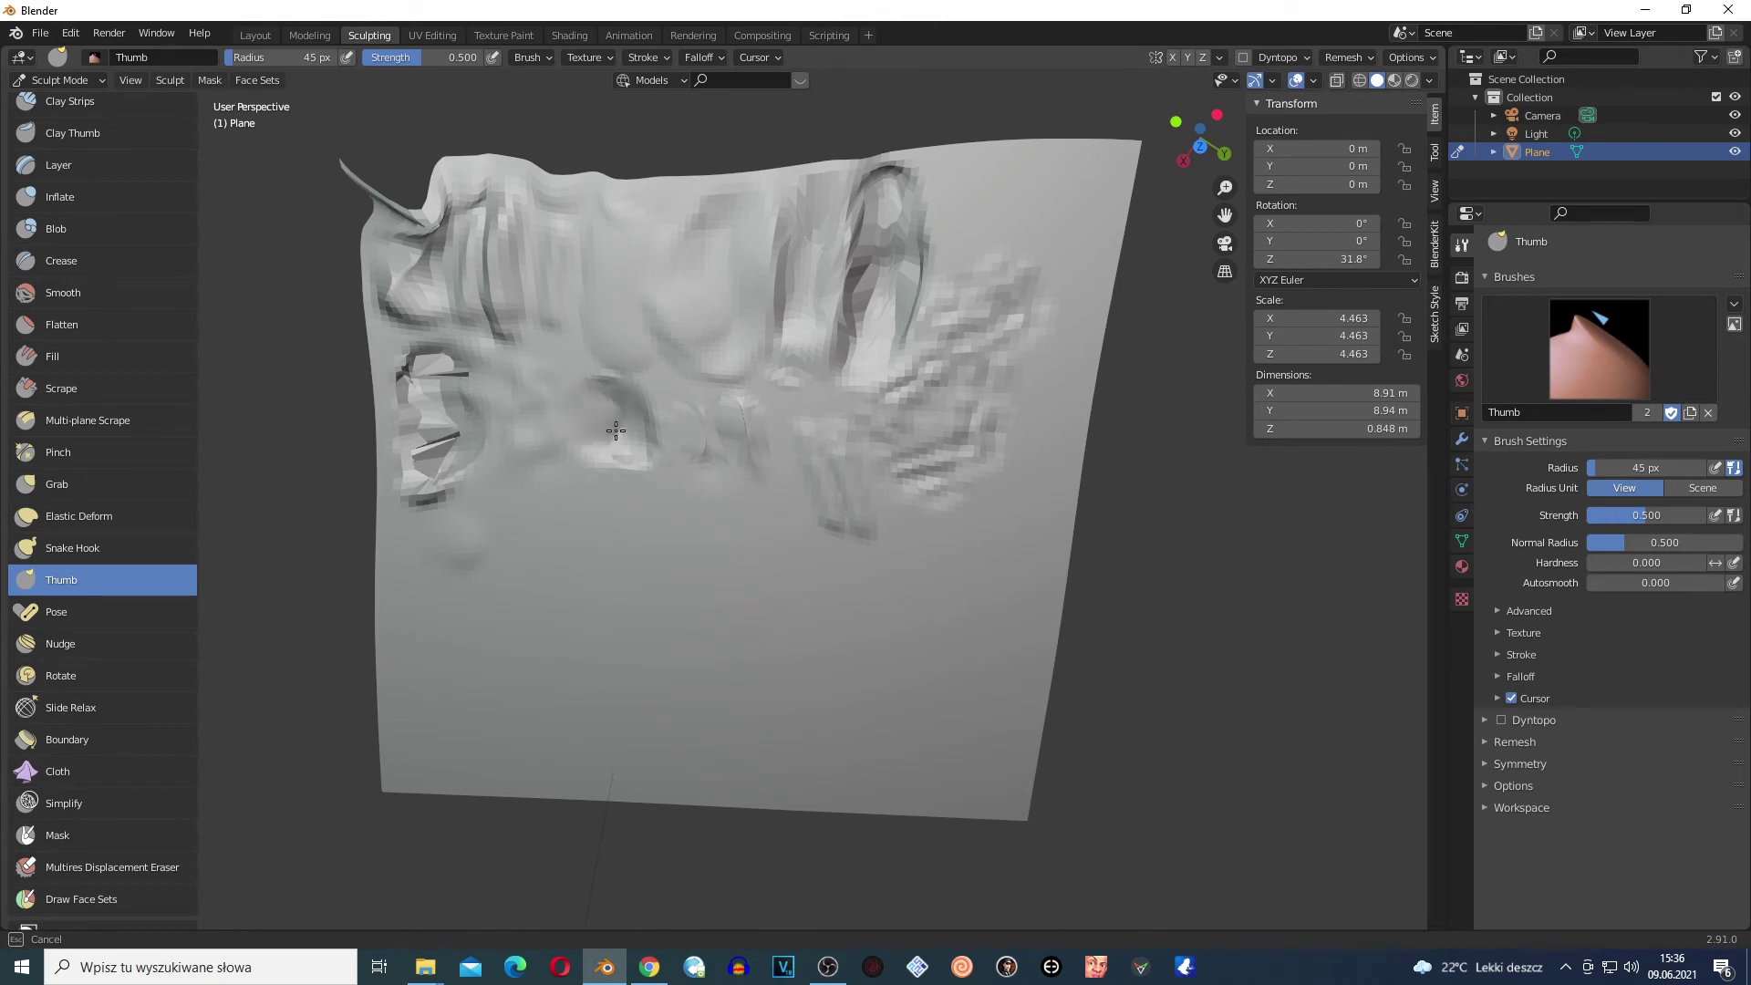
{"action": "left_click_drag", "start_coordinate": [622, 438], "coordinate": [645, 449]}
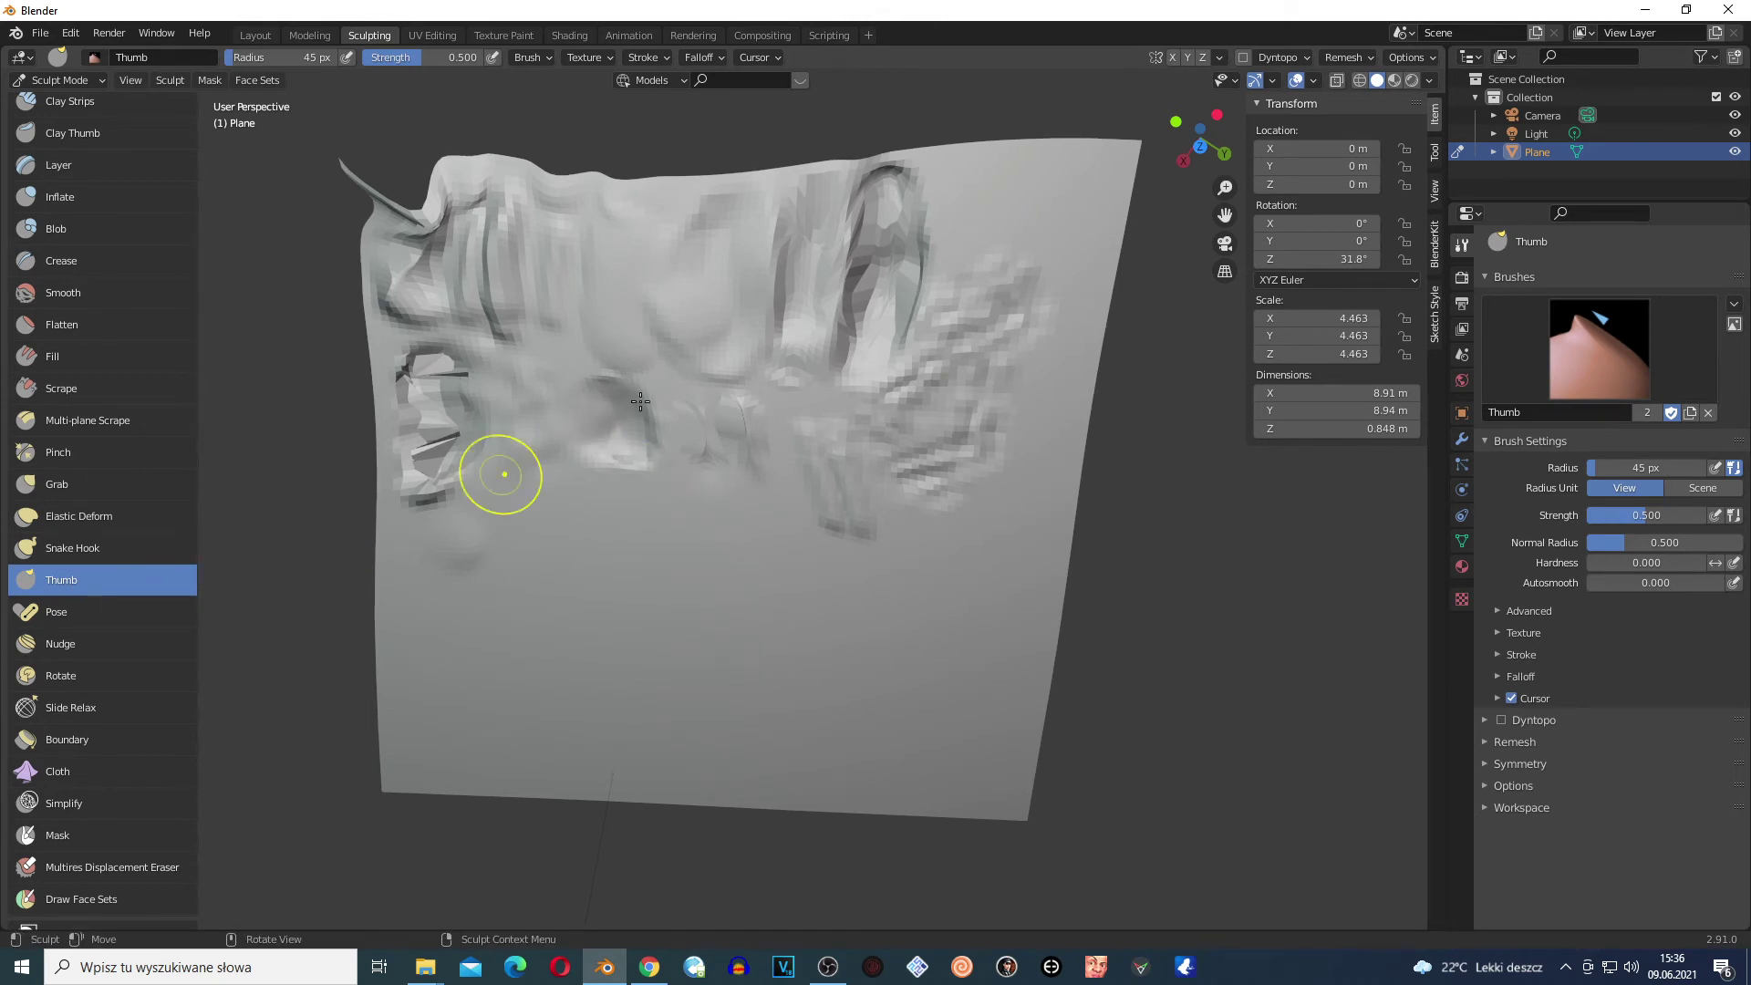
Smear the jagged first band of the second row and the bands of the first row with the Thumb brush
{"action": "scroll", "coordinate": [629, 397], "scroll_direction": "up", "scroll_amount": 3}
{"action": "scroll", "coordinate": [137, 410], "scroll_direction": "down", "scroll_amount": 3}
{"action": "scroll", "coordinate": [428, 377], "scroll_direction": "down", "scroll_amount": 2}
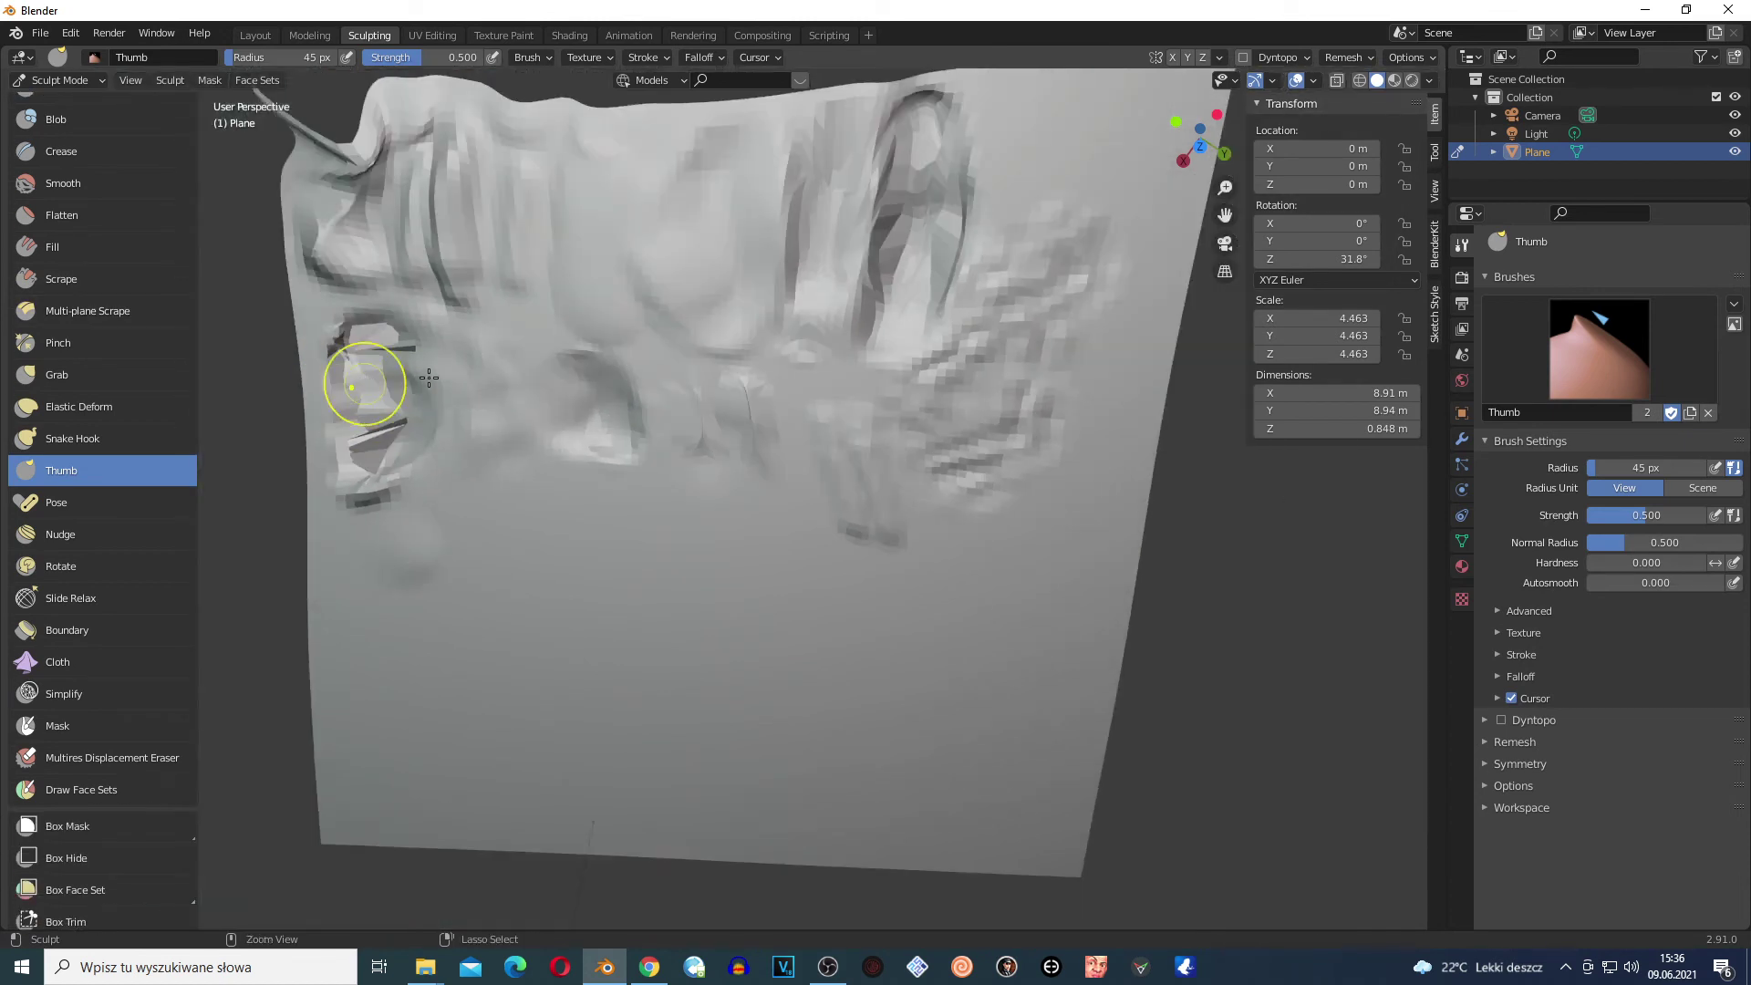
{"action": "left_click_drag", "start_coordinate": [428, 376], "coordinate": [405, 423]}
{"action": "mouse_move", "coordinate": [248, 436]}
{"action": "left_mouse_down"}
{"action": "mouse_move", "coordinate": [565, 426]}
{"action": "mouse_move", "coordinate": [315, 402]}
{"action": "mouse_move", "coordinate": [240, 338]}
{"action": "mouse_move", "coordinate": [507, 365]}
{"action": "mouse_move", "coordinate": [215, 331]}
{"action": "mouse_move", "coordinate": [184, 311]}
{"action": "mouse_move", "coordinate": [420, 431]}
{"action": "mouse_move", "coordinate": [171, 380]}
{"action": "mouse_move", "coordinate": [400, 408]}
{"action": "mouse_move", "coordinate": [340, 339]}
{"action": "mouse_move", "coordinate": [326, 430]}
{"action": "mouse_move", "coordinate": [395, 468]}
{"action": "mouse_move", "coordinate": [379, 408]}
{"action": "mouse_move", "coordinate": [397, 399]}
{"action": "mouse_move", "coordinate": [490, 444]}
{"action": "mouse_move", "coordinate": [643, 467]}
{"action": "mouse_move", "coordinate": [756, 404]}
{"action": "mouse_move", "coordinate": [512, 312]}
{"action": "mouse_move", "coordinate": [425, 330]}
{"action": "mouse_move", "coordinate": [394, 135]}
{"action": "mouse_move", "coordinate": [327, 199]}
{"action": "mouse_move", "coordinate": [312, 277]}
{"action": "mouse_move", "coordinate": [584, 362]}
{"action": "mouse_move", "coordinate": [596, 213]}
{"action": "mouse_move", "coordinate": [560, 145]}
{"action": "left_mouse_up"}
{"action": "mouse_move", "coordinate": [650, 382]}
{"action": "left_mouse_down"}
{"action": "mouse_move", "coordinate": [556, 291]}
{"action": "mouse_move", "coordinate": [699, 243]}
{"action": "mouse_move", "coordinate": [724, 205]}
{"action": "left_mouse_up"}
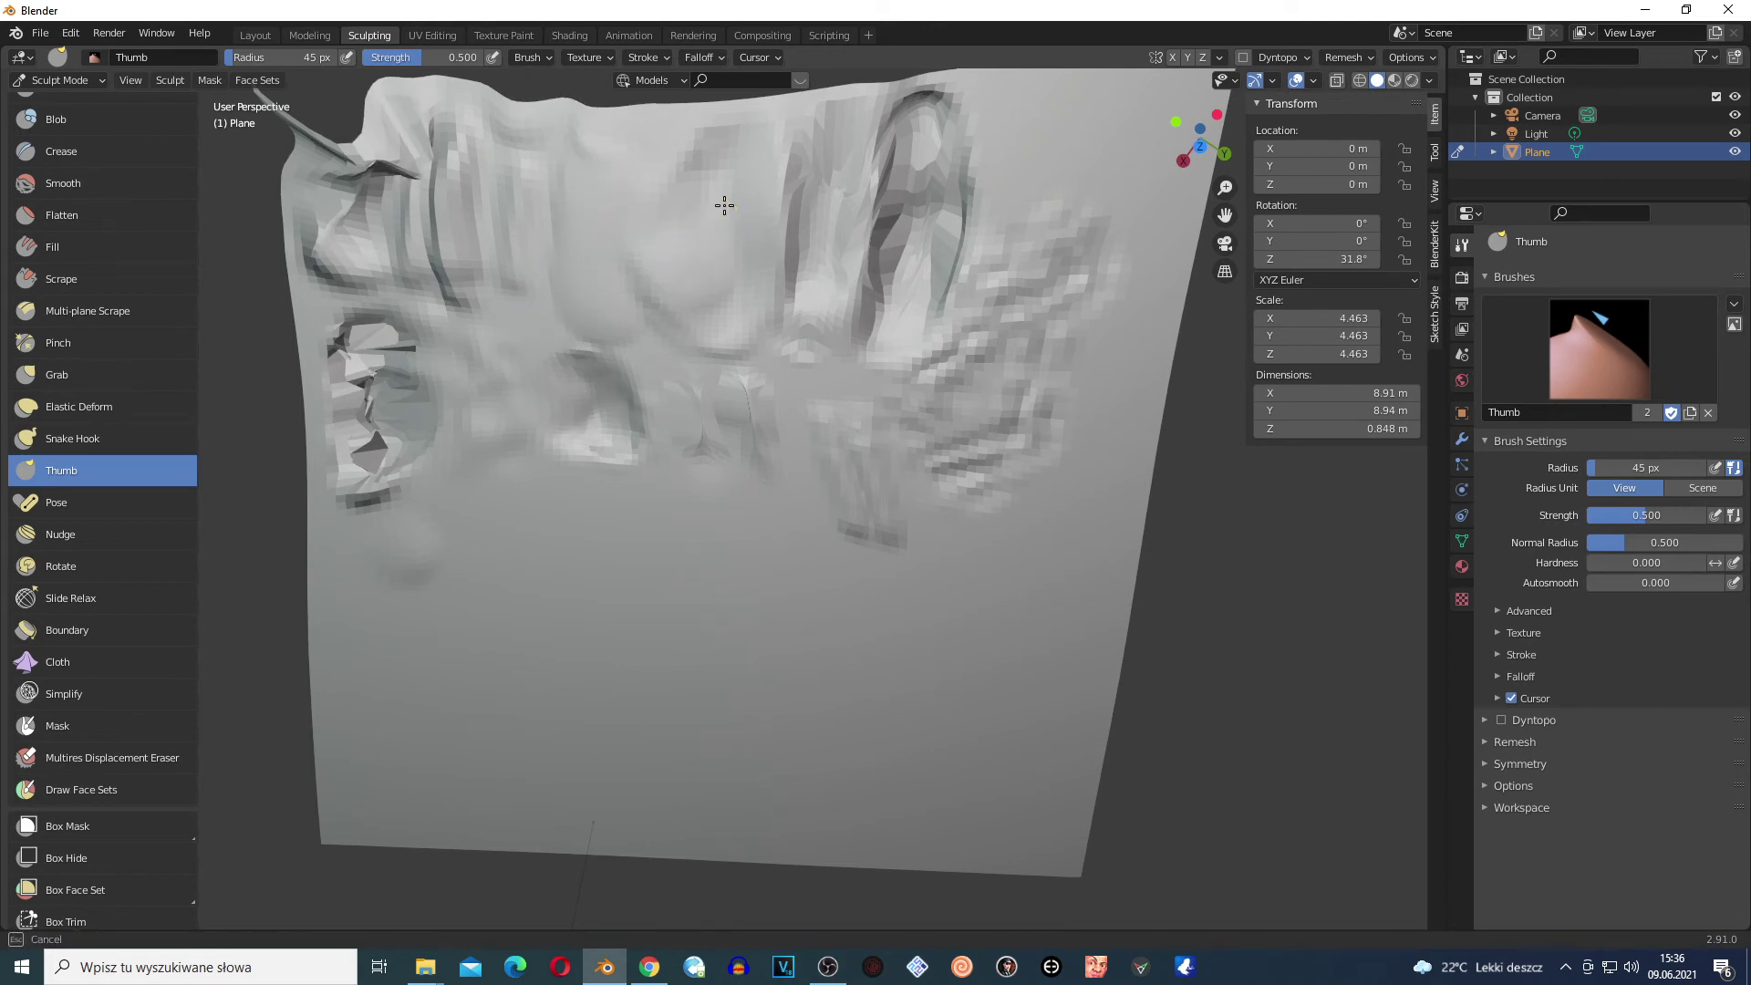
Add a last Thumb smear between the two rows, and try the Pose brush on the blank area and the first row
{"action": "left_click_drag", "start_coordinate": [657, 350], "coordinate": [686, 345]}
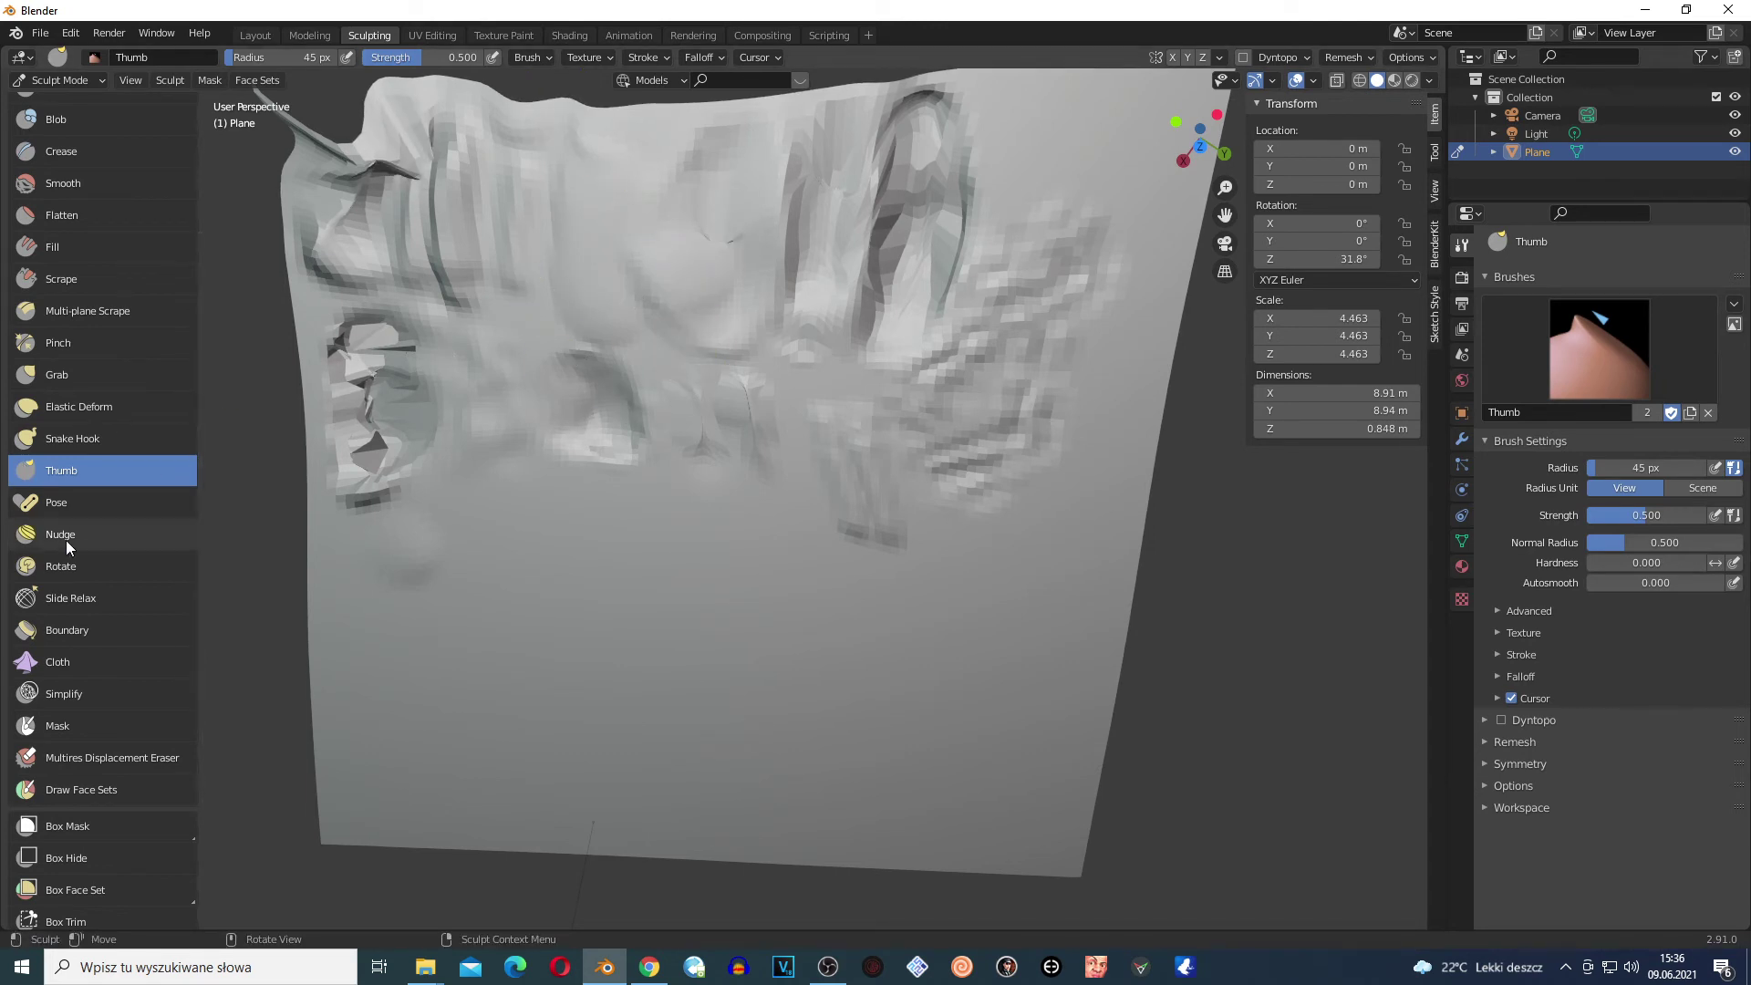
{"action": "left_click", "coordinate": [68, 502]}
{"action": "mouse_move", "coordinate": [501, 598]}
{"action": "left_mouse_down"}
{"action": "mouse_move", "coordinate": [559, 653]}
{"action": "mouse_move", "coordinate": [472, 499]}
{"action": "mouse_move", "coordinate": [524, 520]}
{"action": "left_mouse_up"}
{"action": "mouse_move", "coordinate": [742, 243]}
{"action": "left_mouse_down"}
{"action": "mouse_move", "coordinate": [652, 264]}
{"action": "mouse_move", "coordinate": [719, 322]}
{"action": "mouse_move", "coordinate": [625, 255]}
{"action": "left_mouse_up"}
{"action": "key", "text": "ctrl+z"}
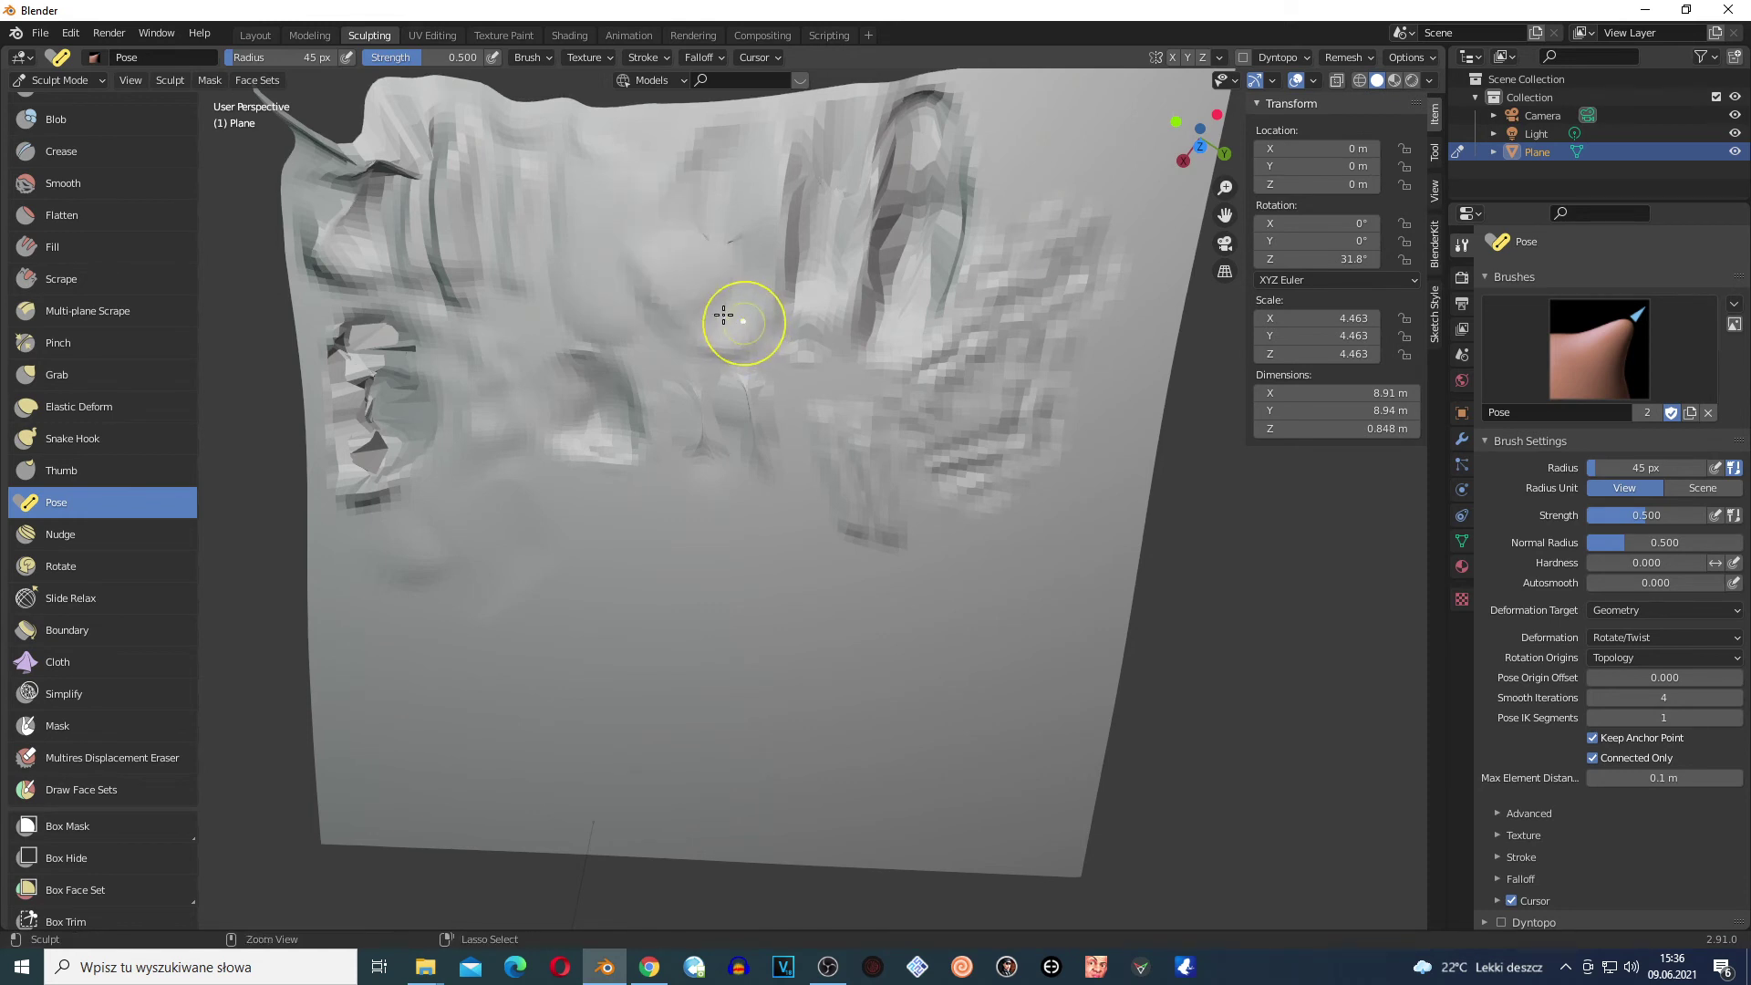
Twist the middle of the first row with the Pose brush, and undo the trial pulls made on the second row
{"action": "mouse_move", "coordinate": [635, 227]}
{"action": "left_mouse_down"}
{"action": "mouse_move", "coordinate": [727, 242]}
{"action": "mouse_move", "coordinate": [665, 301]}
{"action": "mouse_move", "coordinate": [647, 263]}
{"action": "mouse_move", "coordinate": [509, 180]}
{"action": "mouse_move", "coordinate": [700, 104]}
{"action": "mouse_move", "coordinate": [799, 167]}
{"action": "mouse_move", "coordinate": [646, 125]}
{"action": "mouse_move", "coordinate": [638, 160]}
{"action": "mouse_move", "coordinate": [675, 178]}
{"action": "left_mouse_up"}
{"action": "mouse_move", "coordinate": [729, 470]}
{"action": "left_mouse_down"}
{"action": "mouse_move", "coordinate": [841, 550]}
{"action": "mouse_move", "coordinate": [599, 266]}
{"action": "mouse_move", "coordinate": [497, 294]}
{"action": "mouse_move", "coordinate": [547, 414]}
{"action": "mouse_move", "coordinate": [619, 490]}
{"action": "mouse_move", "coordinate": [735, 545]}
{"action": "mouse_move", "coordinate": [757, 527]}
{"action": "mouse_move", "coordinate": [715, 492]}
{"action": "mouse_move", "coordinate": [730, 479]}
{"action": "mouse_move", "coordinate": [735, 501]}
{"action": "mouse_move", "coordinate": [707, 465]}
{"action": "mouse_move", "coordinate": [697, 484]}
{"action": "left_mouse_up"}
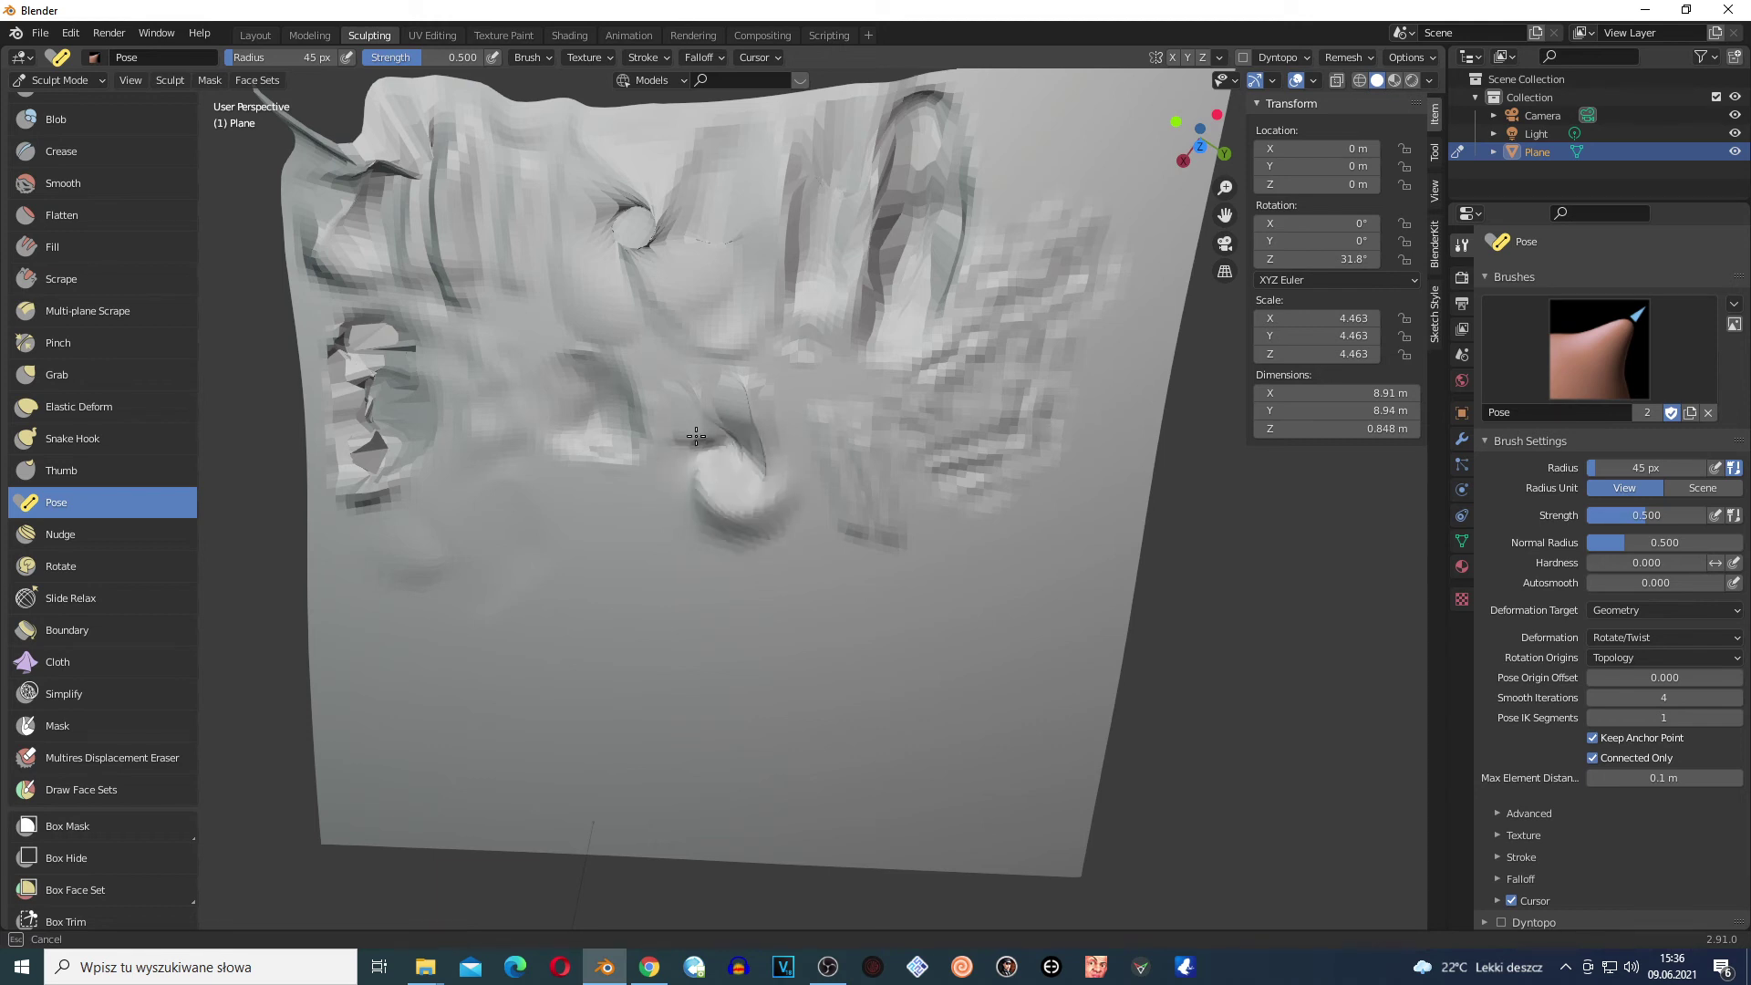
{"action": "left_click_drag", "start_coordinate": [675, 418], "coordinate": [679, 419]}
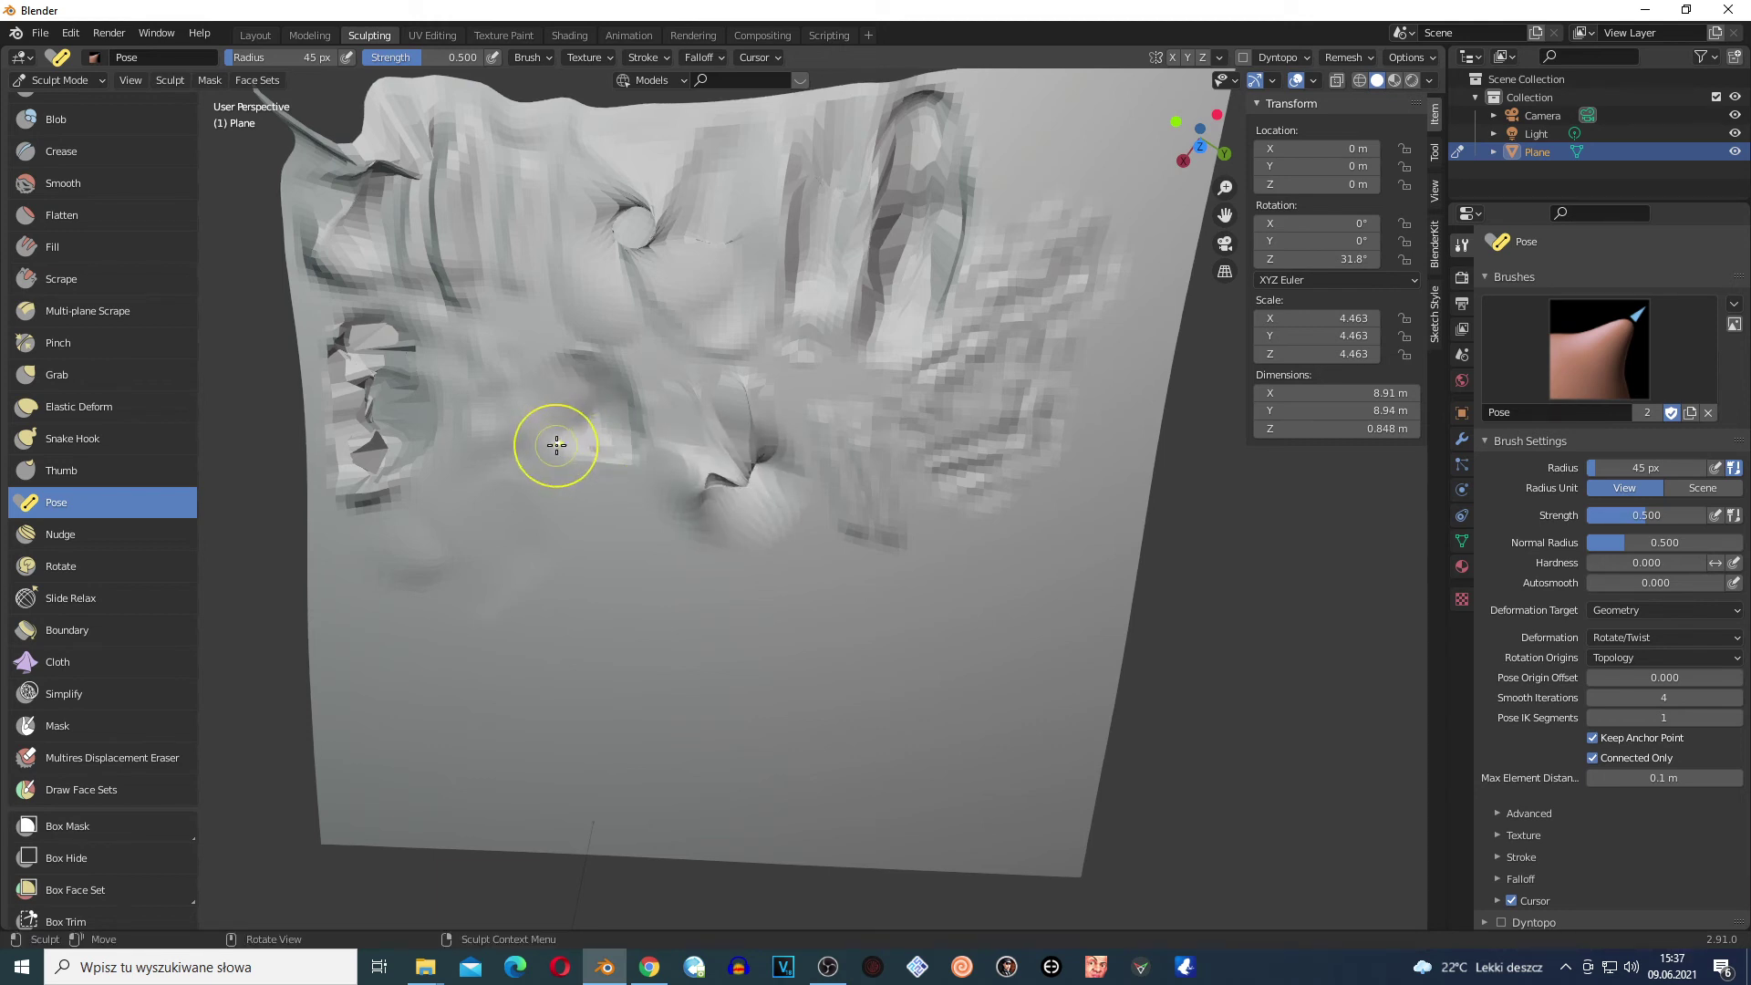
{"action": "key", "text": "ctrl+z"}
{"action": "key", "text": "ctrl+z"}
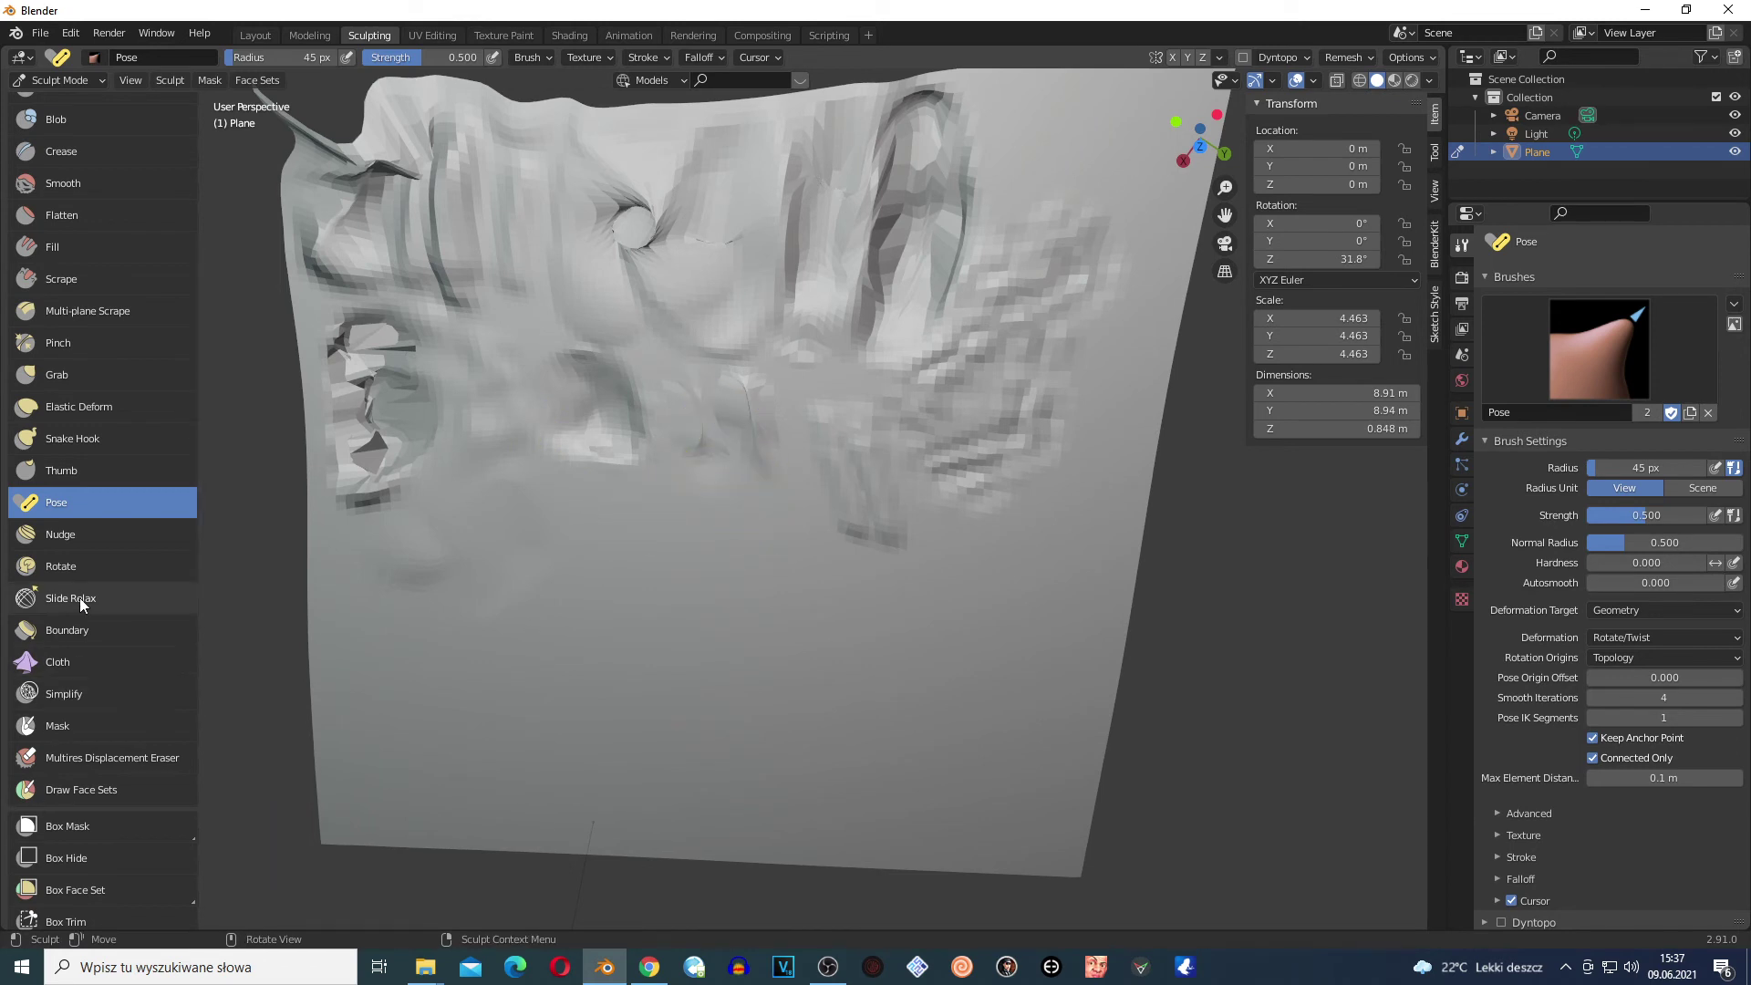
Twist round spots in the second row and in the blank area just below it with the Pose brush
{"action": "scroll", "coordinate": [743, 390], "scroll_direction": "down", "scroll_amount": 3}
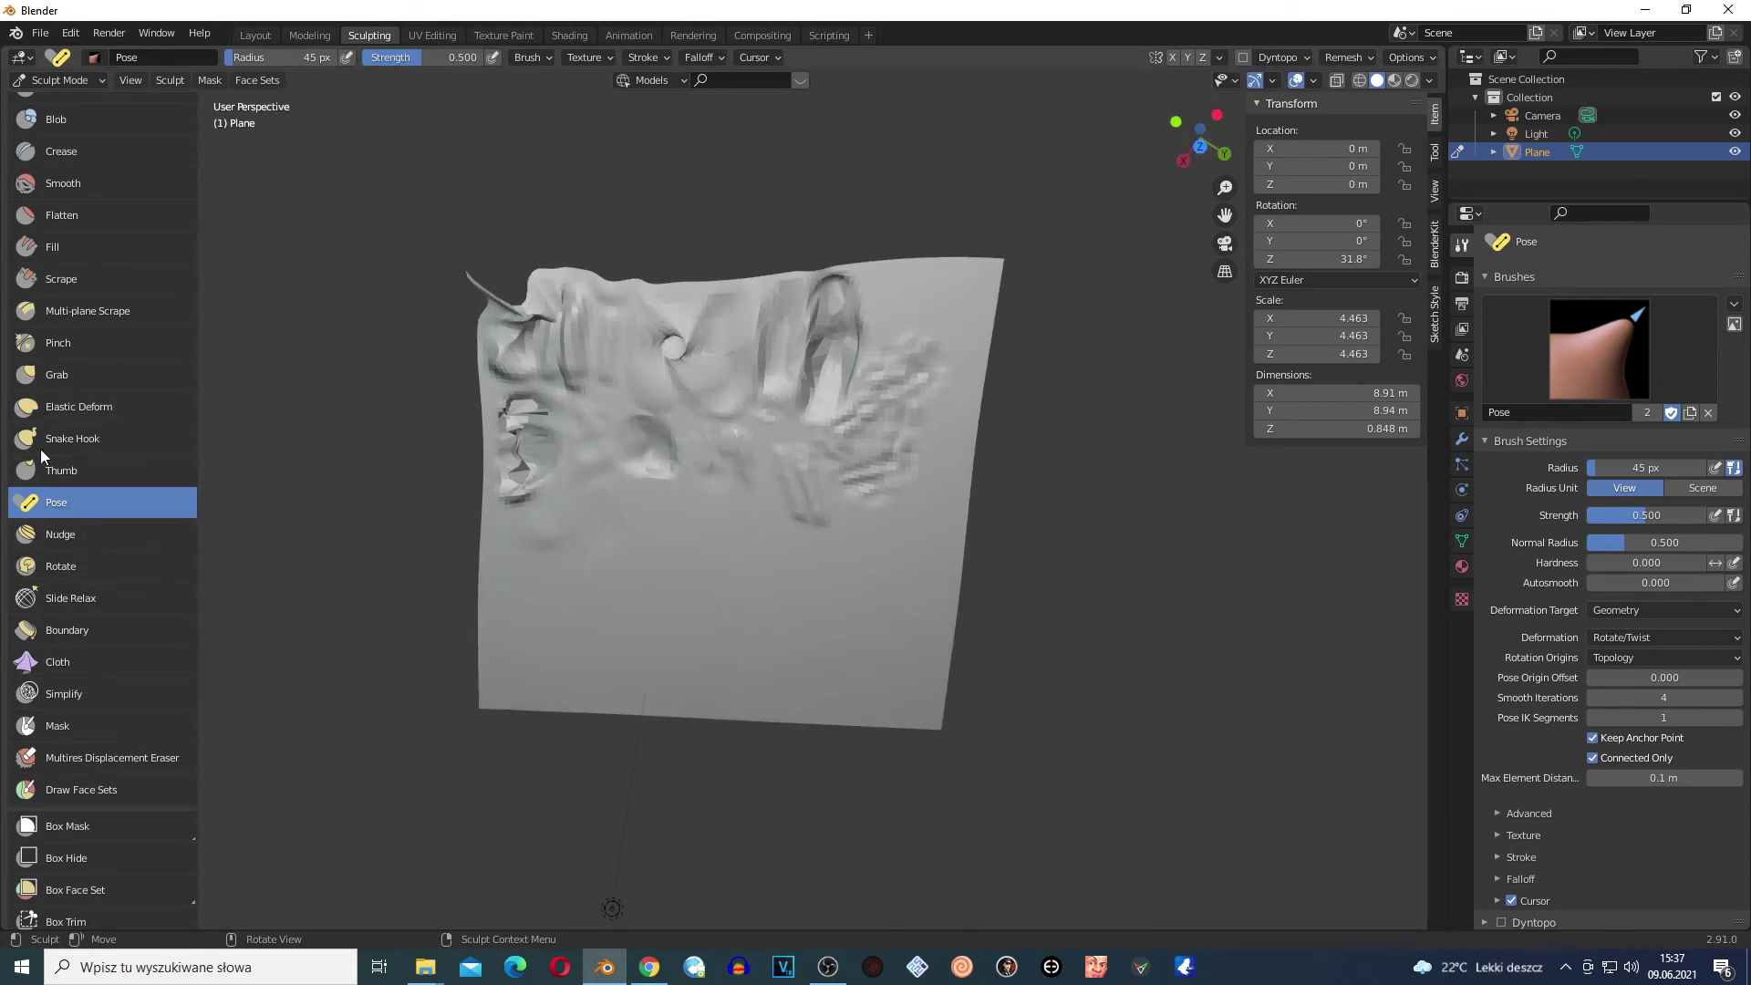
{"action": "scroll", "coordinate": [734, 371], "scroll_direction": "up", "scroll_amount": 2}
{"action": "mouse_move", "coordinate": [669, 523]}
{"action": "left_mouse_down"}
{"action": "mouse_move", "coordinate": [520, 536]}
{"action": "mouse_move", "coordinate": [628, 299]}
{"action": "mouse_move", "coordinate": [578, 343]}
{"action": "left_mouse_up"}
{"action": "mouse_move", "coordinate": [760, 439]}
{"action": "left_mouse_down"}
{"action": "mouse_move", "coordinate": [753, 470]}
{"action": "mouse_move", "coordinate": [732, 434]}
{"action": "left_mouse_up"}
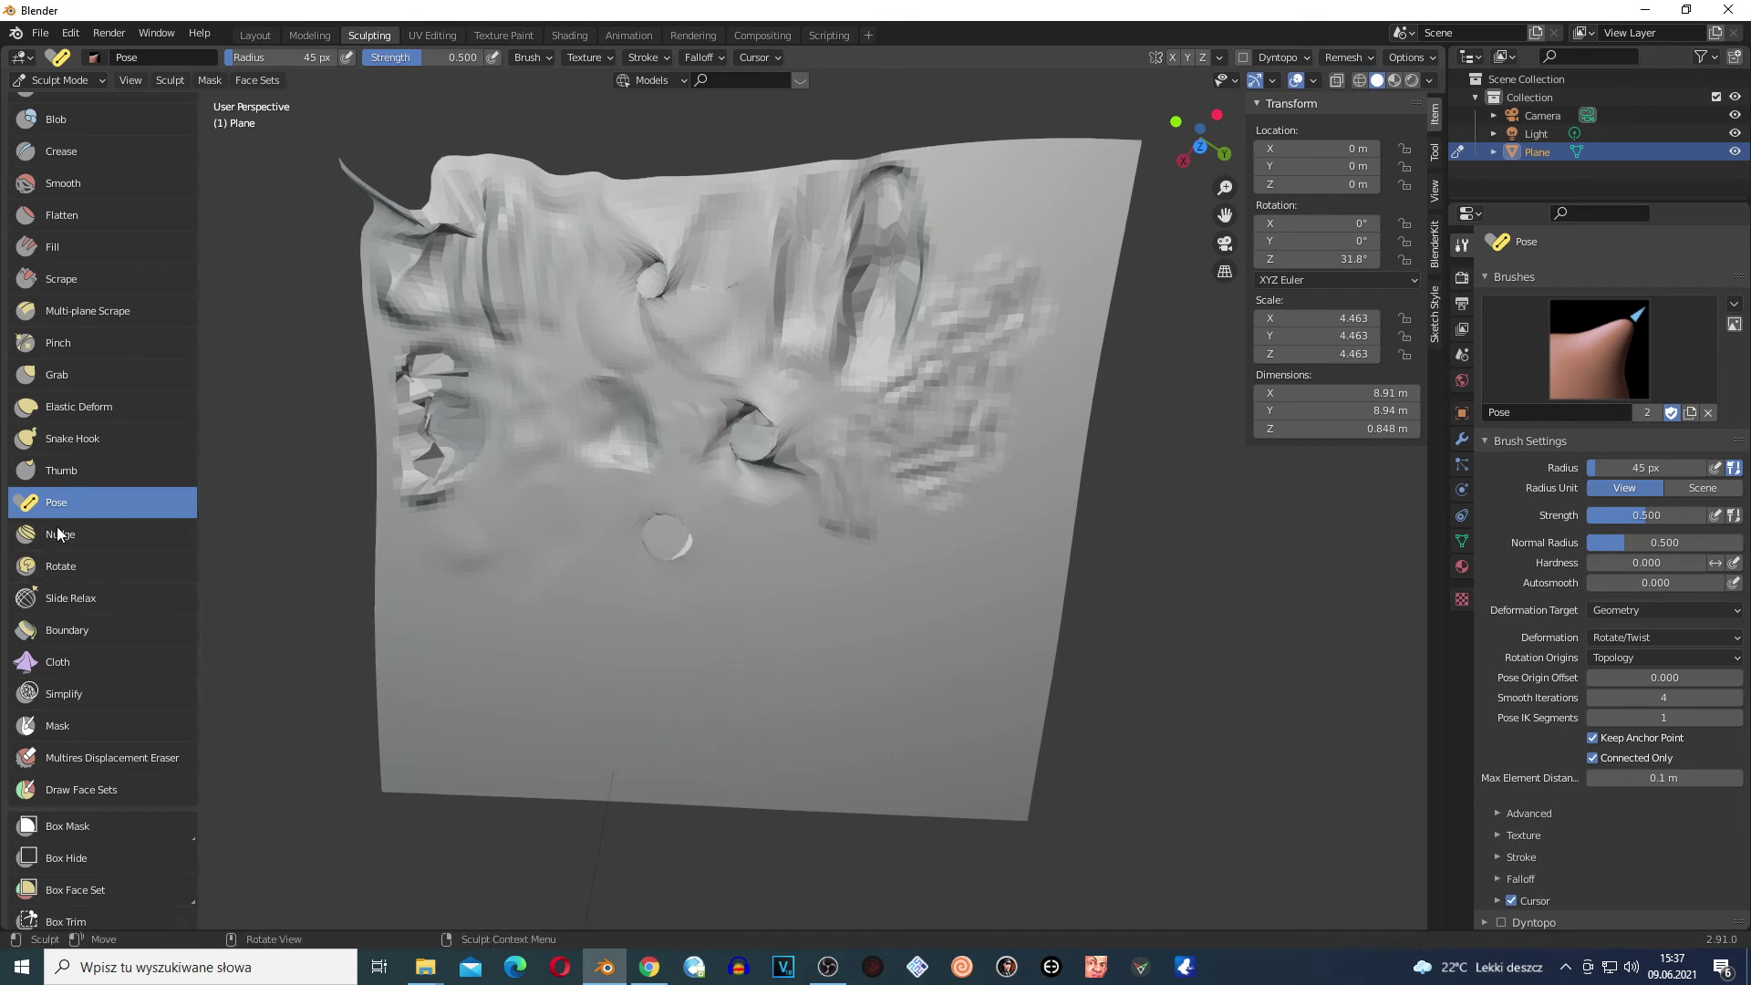
Choose the Nudge brush and push the surface between the two rows into swirling folds around the middle of the plane
{"action": "left_click", "coordinate": [60, 535]}
{"action": "left_click_drag", "start_coordinate": [653, 599], "coordinate": [705, 692]}
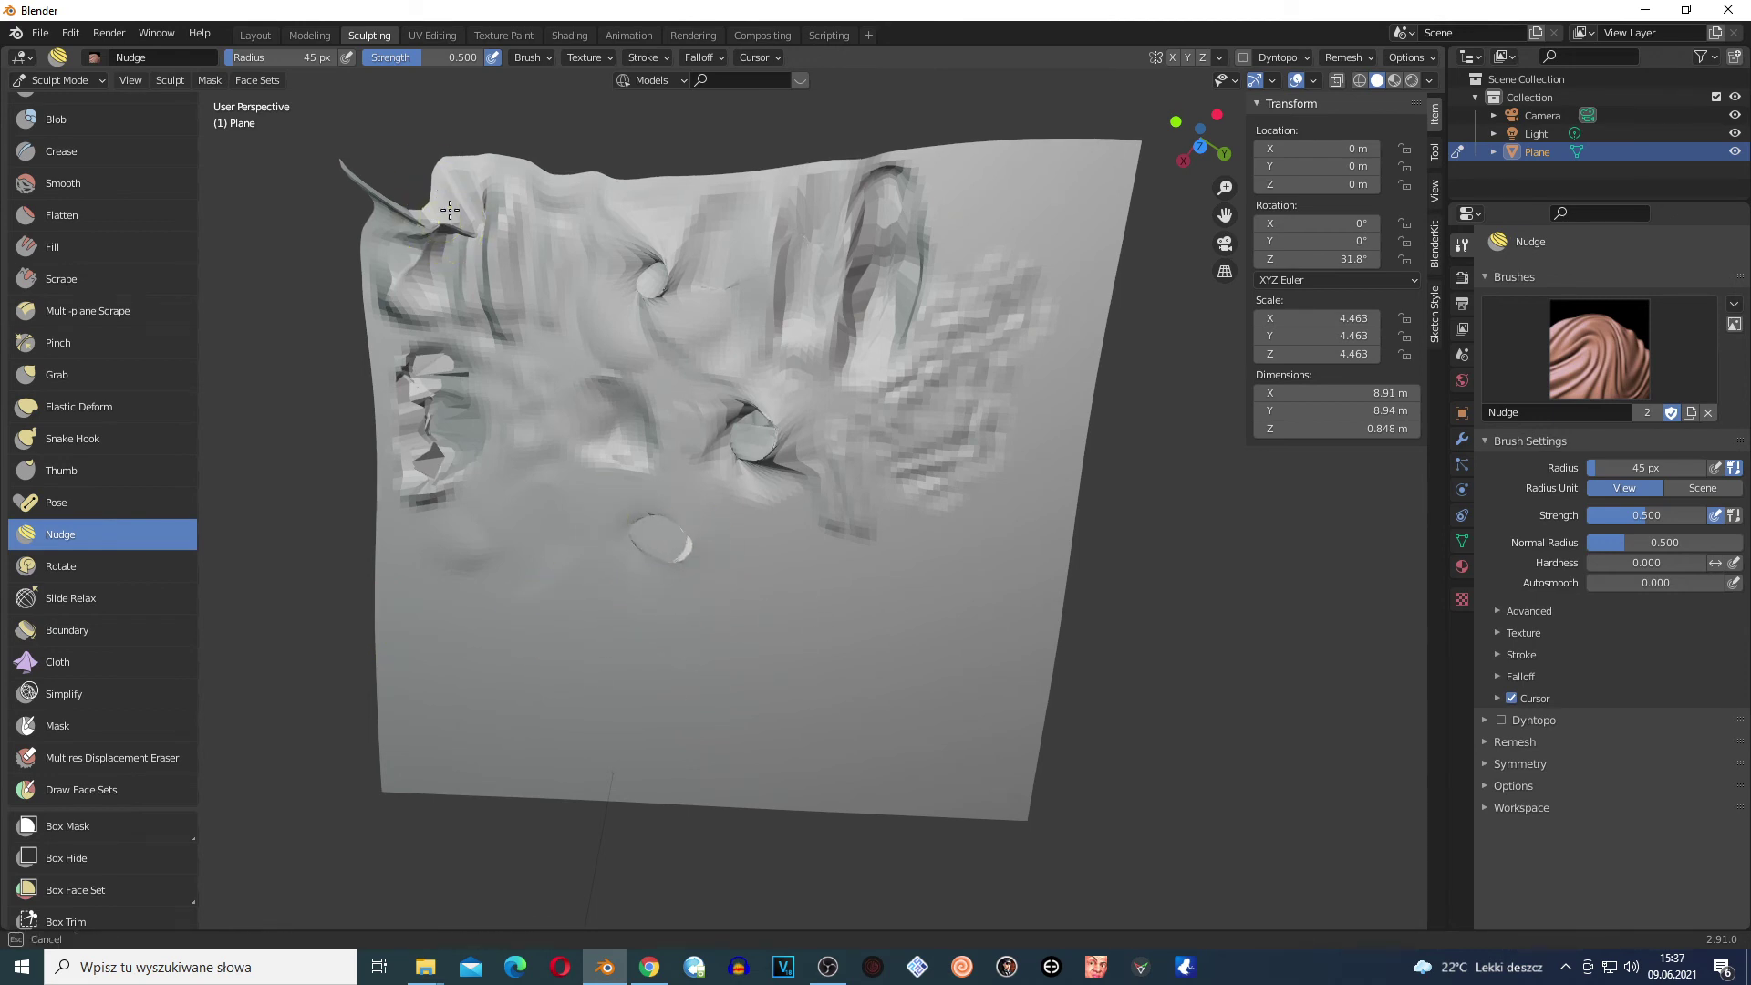
{"action": "mouse_move", "coordinate": [413, 250]}
{"action": "left_mouse_down"}
{"action": "mouse_move", "coordinate": [374, 211]}
{"action": "mouse_move", "coordinate": [439, 246]}
{"action": "mouse_move", "coordinate": [348, 168]}
{"action": "mouse_move", "coordinate": [341, 181]}
{"action": "mouse_move", "coordinate": [503, 294]}
{"action": "mouse_move", "coordinate": [541, 365]}
{"action": "left_mouse_up"}
{"action": "mouse_move", "coordinate": [500, 279]}
{"action": "left_mouse_down"}
{"action": "mouse_move", "coordinate": [569, 400]}
{"action": "mouse_move", "coordinate": [641, 264]}
{"action": "mouse_move", "coordinate": [568, 365]}
{"action": "mouse_move", "coordinate": [488, 276]}
{"action": "mouse_move", "coordinate": [628, 369]}
{"action": "mouse_move", "coordinate": [548, 317]}
{"action": "mouse_move", "coordinate": [677, 358]}
{"action": "mouse_move", "coordinate": [691, 342]}
{"action": "mouse_move", "coordinate": [760, 362]}
{"action": "mouse_move", "coordinate": [808, 348]}
{"action": "mouse_move", "coordinate": [748, 453]}
{"action": "mouse_move", "coordinate": [738, 417]}
{"action": "mouse_move", "coordinate": [699, 431]}
{"action": "mouse_move", "coordinate": [593, 318]}
{"action": "left_mouse_up"}
{"action": "mouse_move", "coordinate": [743, 386]}
{"action": "left_mouse_down"}
{"action": "mouse_move", "coordinate": [694, 376]}
{"action": "mouse_move", "coordinate": [674, 396]}
{"action": "mouse_move", "coordinate": [627, 346]}
{"action": "mouse_move", "coordinate": [685, 396]}
{"action": "mouse_move", "coordinate": [695, 441]}
{"action": "mouse_move", "coordinate": [683, 430]}
{"action": "mouse_move", "coordinate": [831, 485]}
{"action": "mouse_move", "coordinate": [778, 471]}
{"action": "mouse_move", "coordinate": [828, 453]}
{"action": "left_mouse_up"}
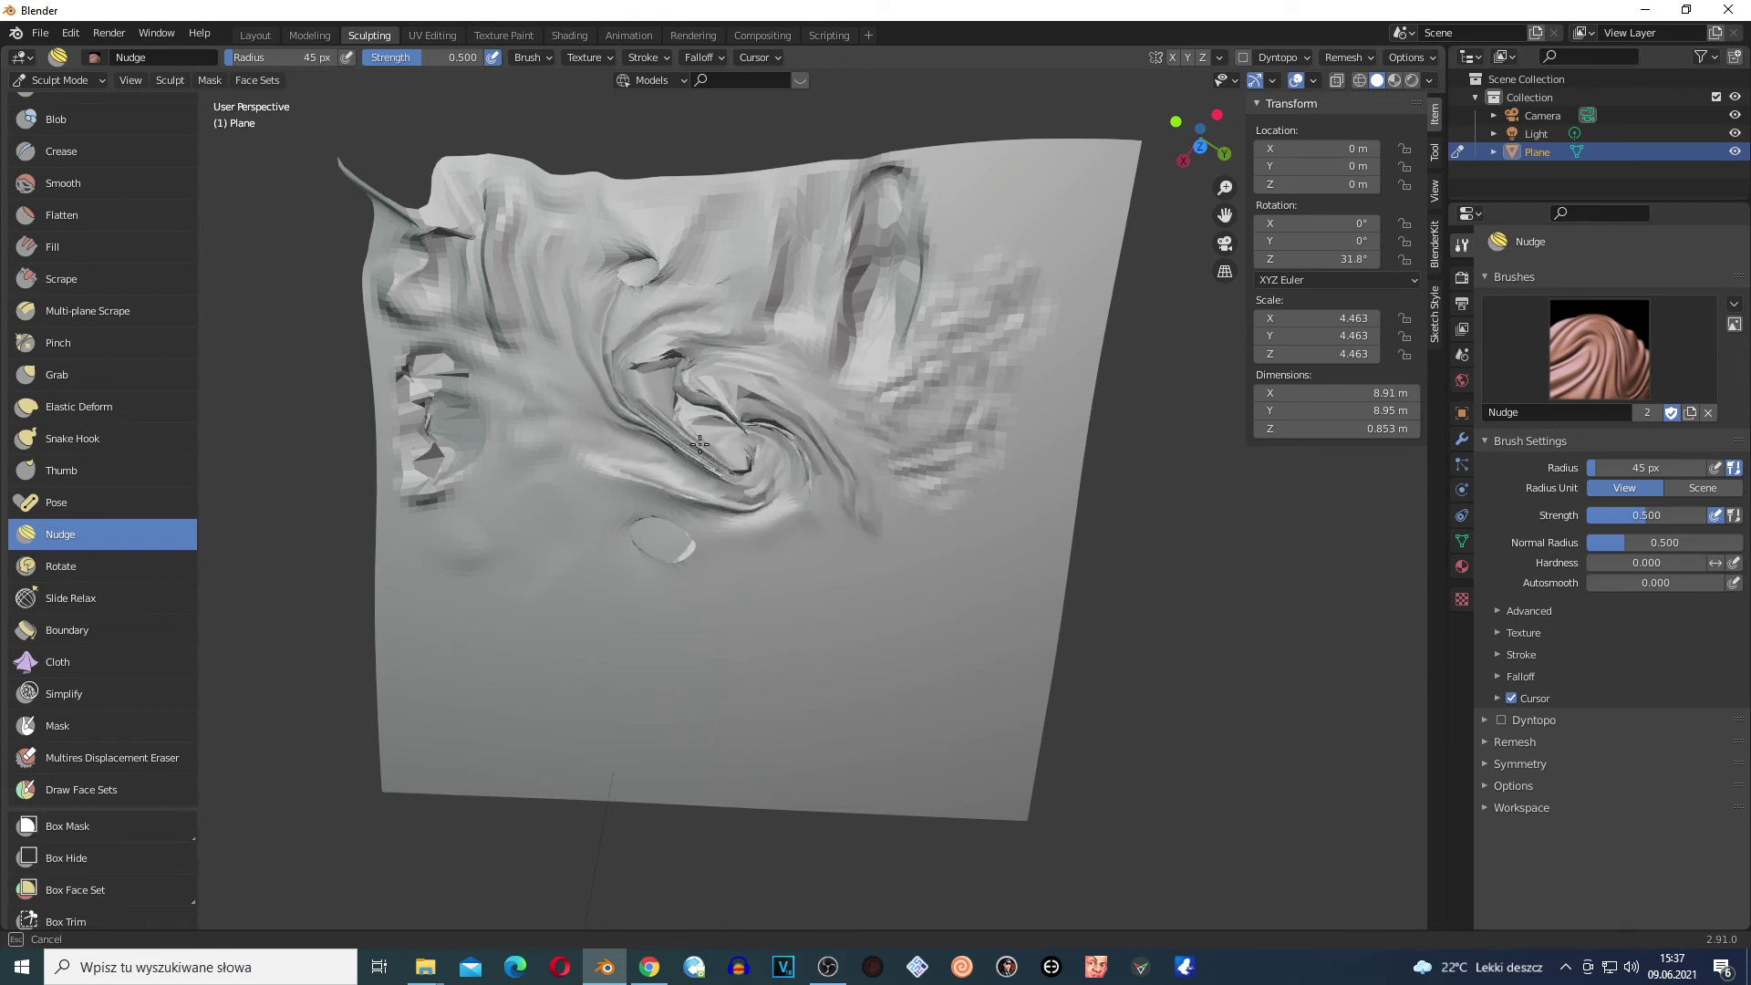
{"action": "mouse_move", "coordinate": [787, 515]}
{"action": "left_mouse_down"}
{"action": "mouse_move", "coordinate": [802, 562]}
{"action": "mouse_move", "coordinate": [777, 531]}
{"action": "mouse_move", "coordinate": [823, 545]}
{"action": "mouse_move", "coordinate": [650, 456]}
{"action": "mouse_move", "coordinate": [663, 430]}
{"action": "mouse_move", "coordinate": [579, 409]}
{"action": "mouse_move", "coordinate": [629, 489]}
{"action": "mouse_move", "coordinate": [749, 535]}
{"action": "mouse_move", "coordinate": [720, 562]}
{"action": "mouse_move", "coordinate": [640, 501]}
{"action": "mouse_move", "coordinate": [700, 559]}
{"action": "left_mouse_up"}
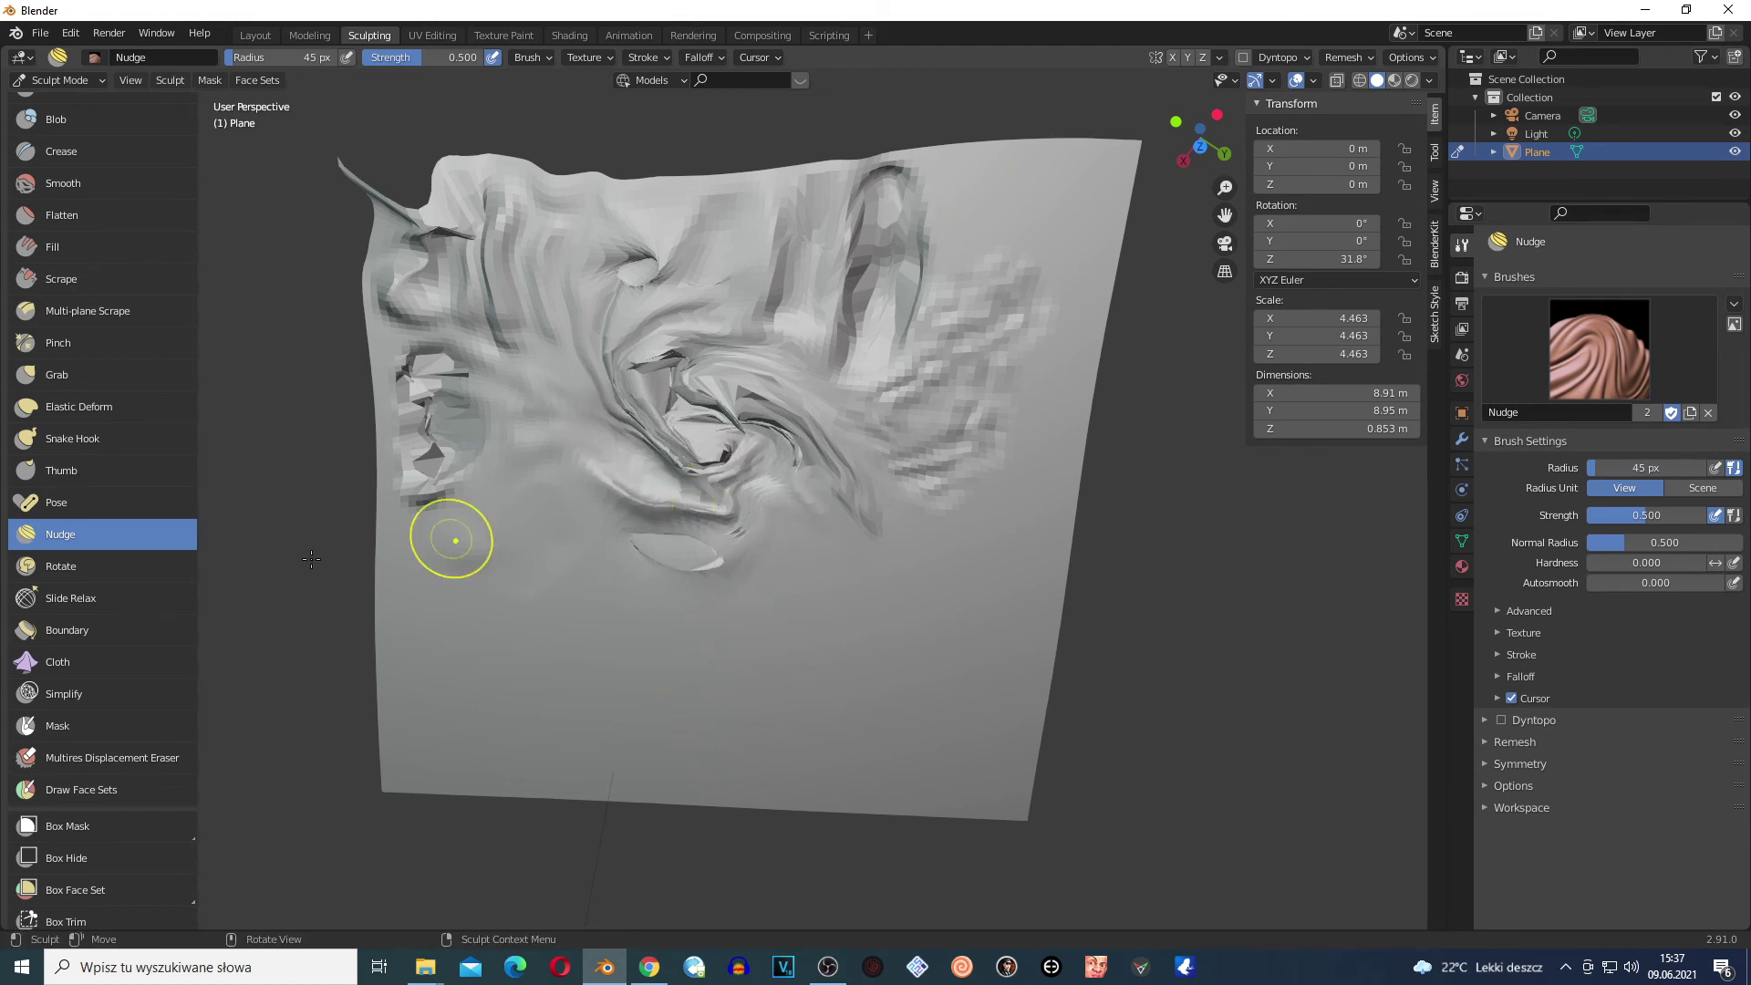
Choose the Rotate brush and twist the central folds, the area below them and the upper edge of the first row
{"action": "left_click", "coordinate": [68, 566]}
{"action": "mouse_move", "coordinate": [751, 378]}
{"action": "left_mouse_down"}
{"action": "mouse_move", "coordinate": [749, 296]}
{"action": "mouse_move", "coordinate": [746, 343]}
{"action": "mouse_move", "coordinate": [847, 544]}
{"action": "left_mouse_up"}
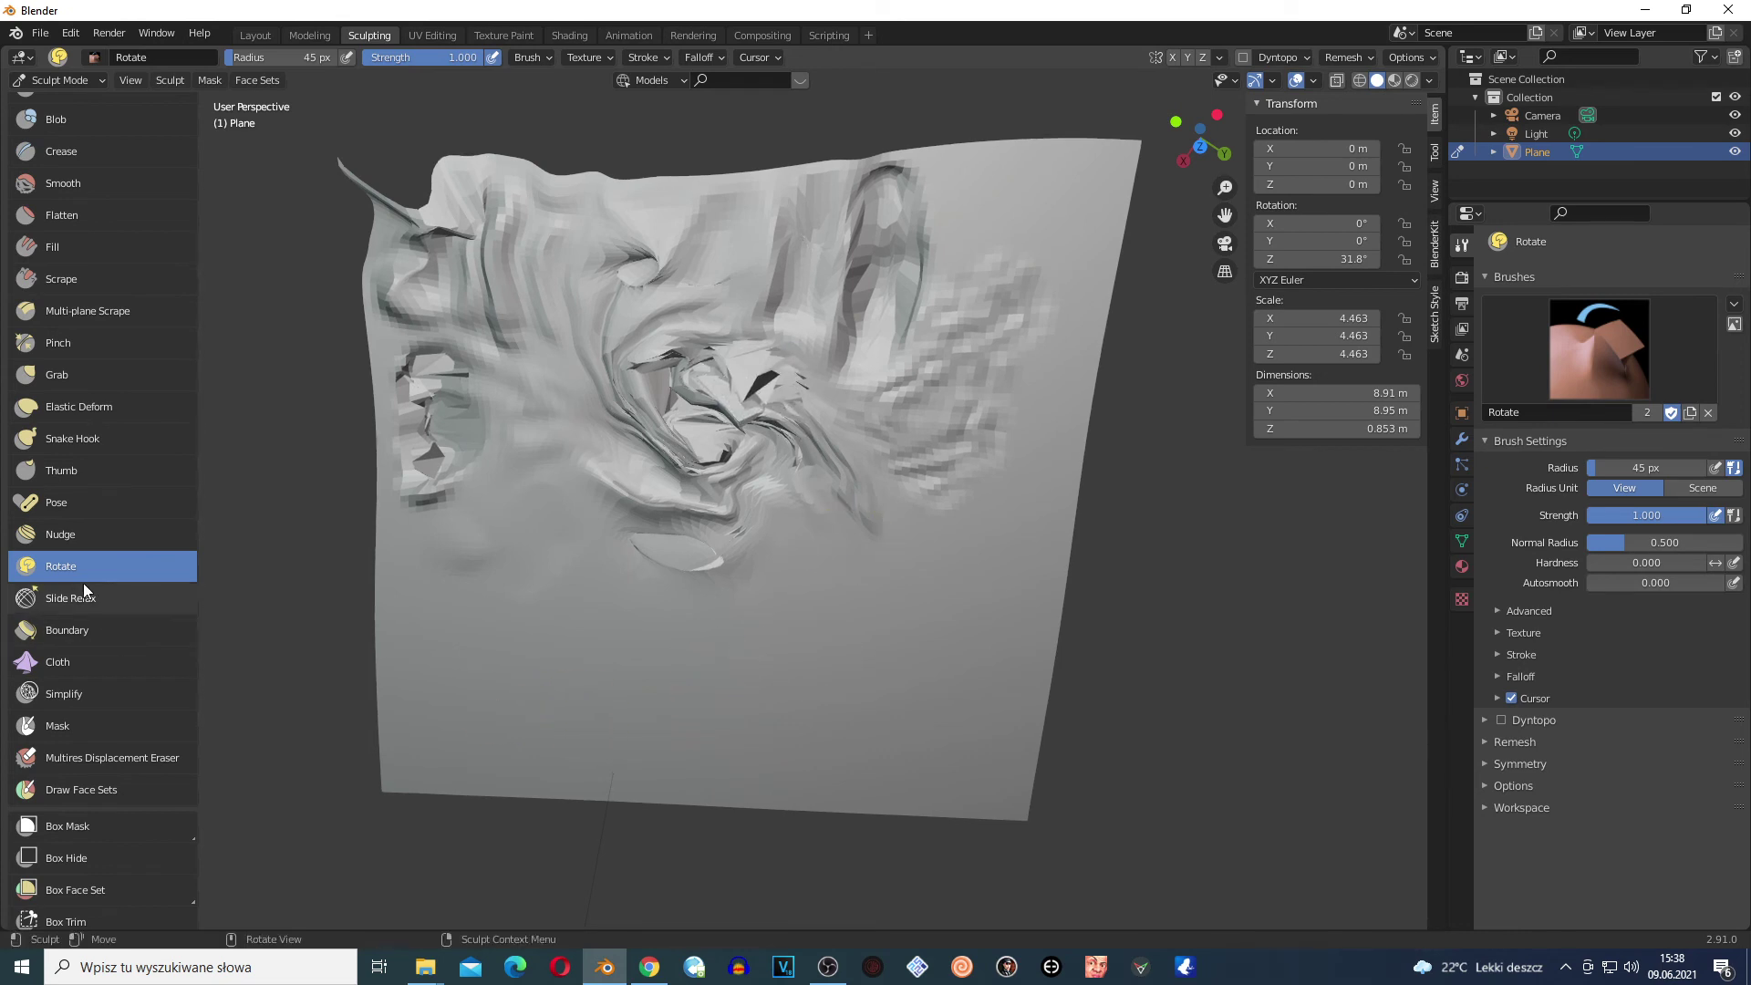
{"action": "left_click_drag", "start_coordinate": [653, 606], "coordinate": [651, 695]}
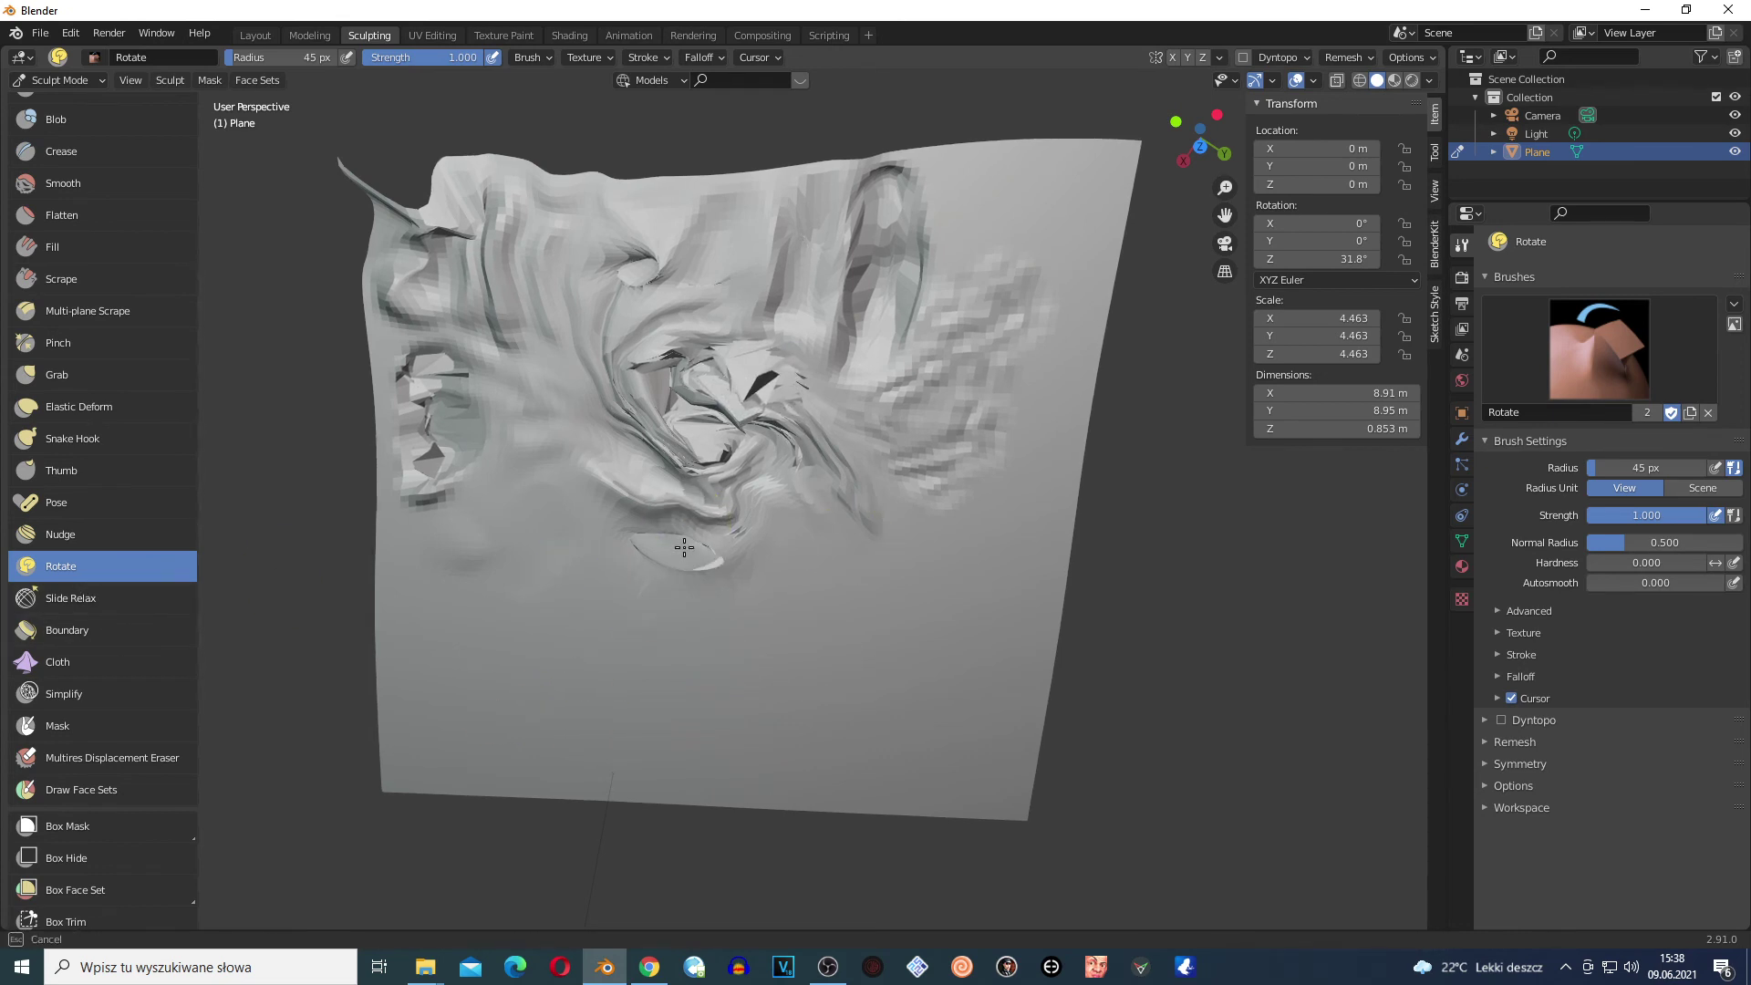
{"action": "mouse_move", "coordinate": [684, 547]}
{"action": "left_mouse_down"}
{"action": "mouse_move", "coordinate": [676, 489]}
{"action": "mouse_move", "coordinate": [707, 465]}
{"action": "mouse_move", "coordinate": [693, 411]}
{"action": "mouse_move", "coordinate": [580, 330]}
{"action": "mouse_move", "coordinate": [603, 393]}
{"action": "left_mouse_up"}
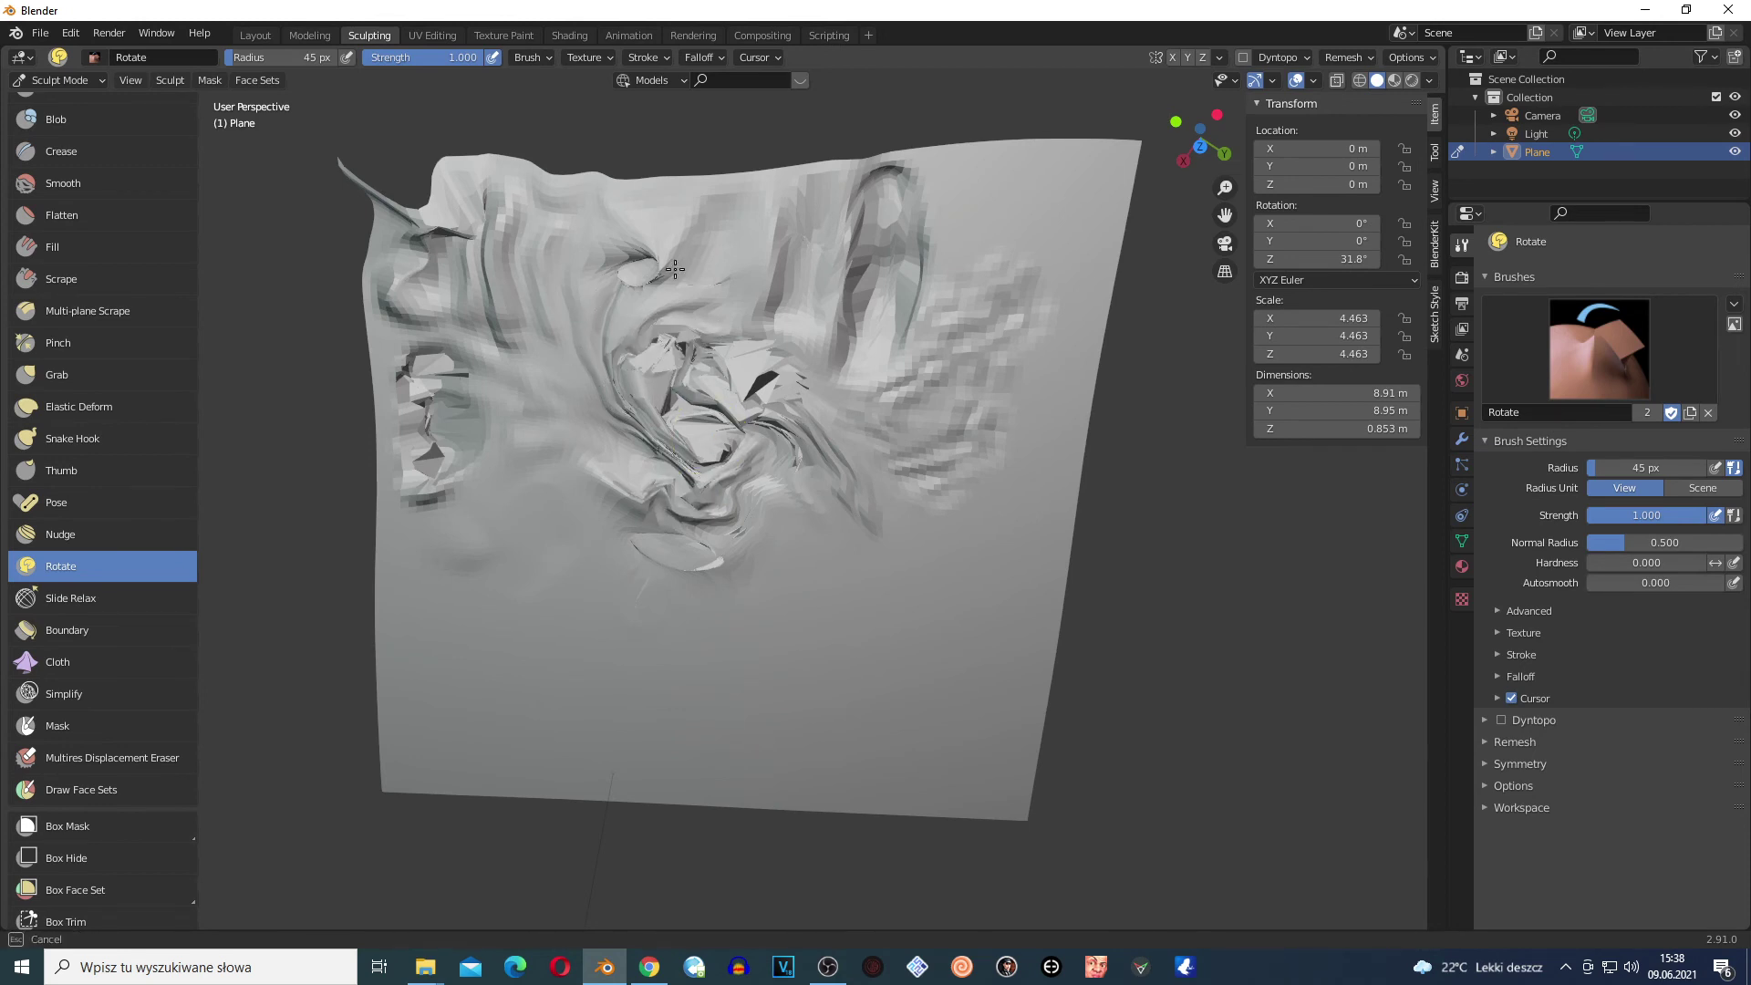
{"action": "mouse_move", "coordinate": [674, 268]}
{"action": "left_mouse_down"}
{"action": "mouse_move", "coordinate": [512, 254]}
{"action": "mouse_move", "coordinate": [477, 176]}
{"action": "mouse_move", "coordinate": [541, 291]}
{"action": "mouse_move", "coordinate": [506, 196]}
{"action": "mouse_move", "coordinate": [343, 151]}
{"action": "mouse_move", "coordinate": [522, 355]}
{"action": "mouse_move", "coordinate": [483, 324]}
{"action": "left_mouse_up"}
Choose the Slide Relax brush and stroke it across the blank area near the plane's lower edge
{"action": "scroll", "coordinate": [109, 604], "scroll_direction": "down", "scroll_amount": 9}
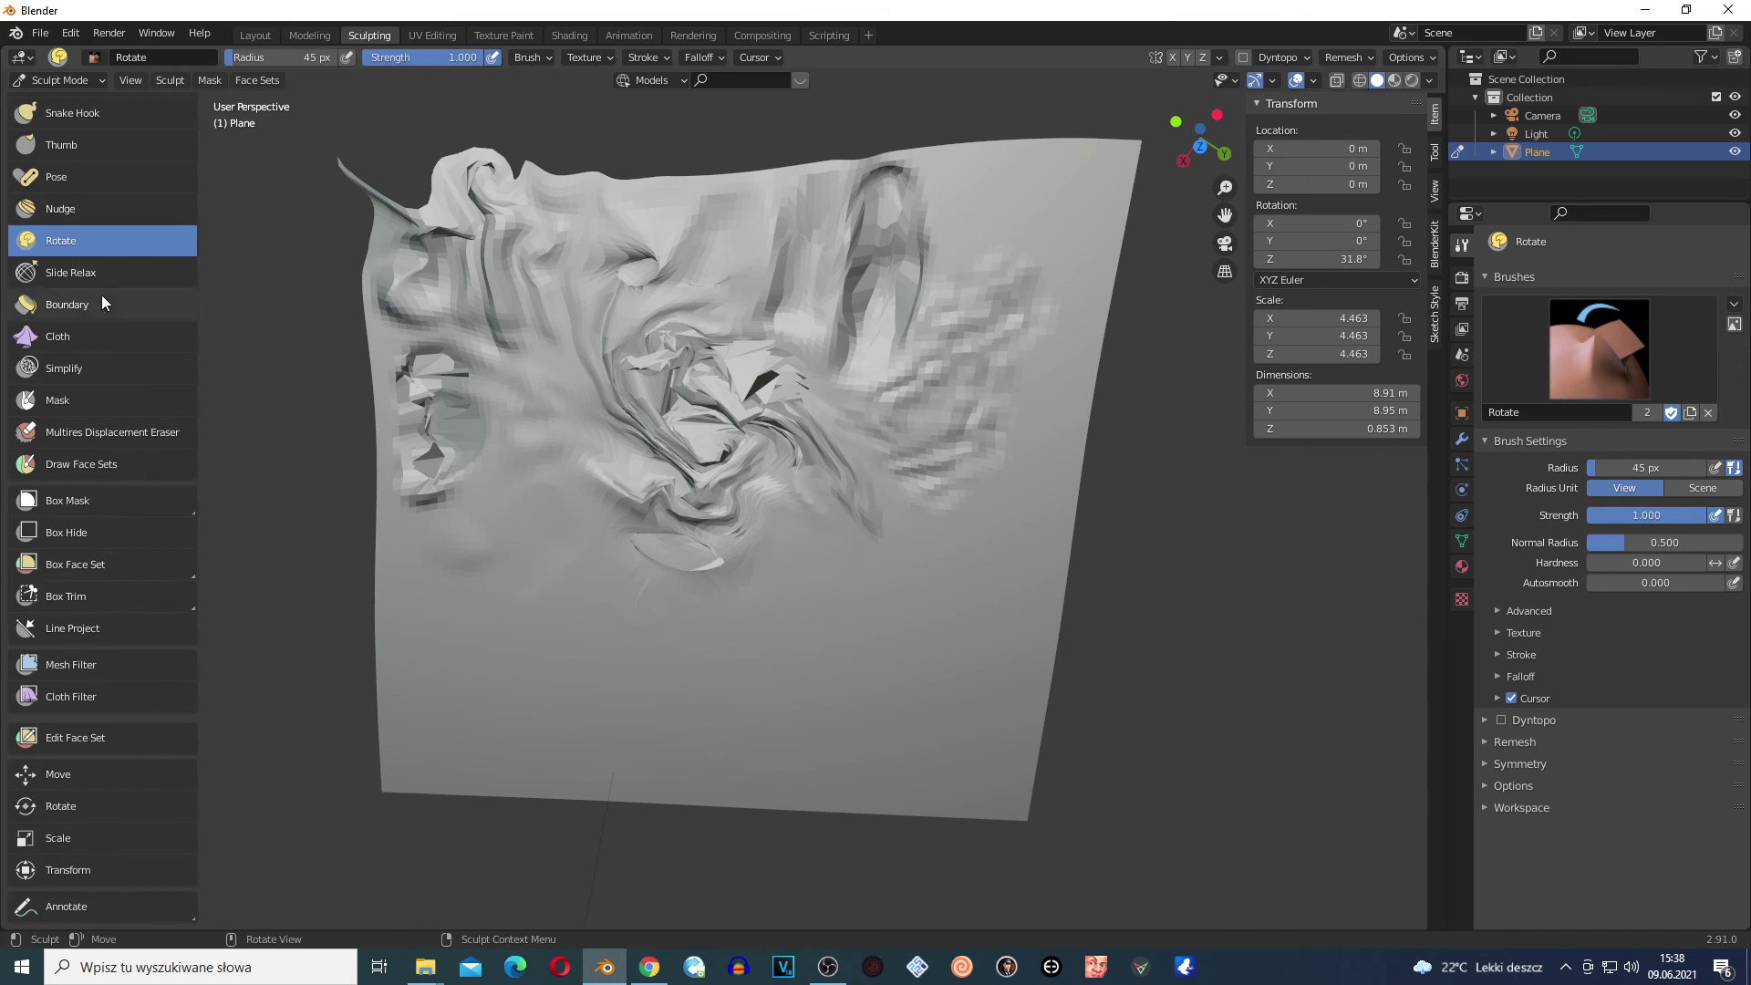
{"action": "left_click", "coordinate": [115, 270]}
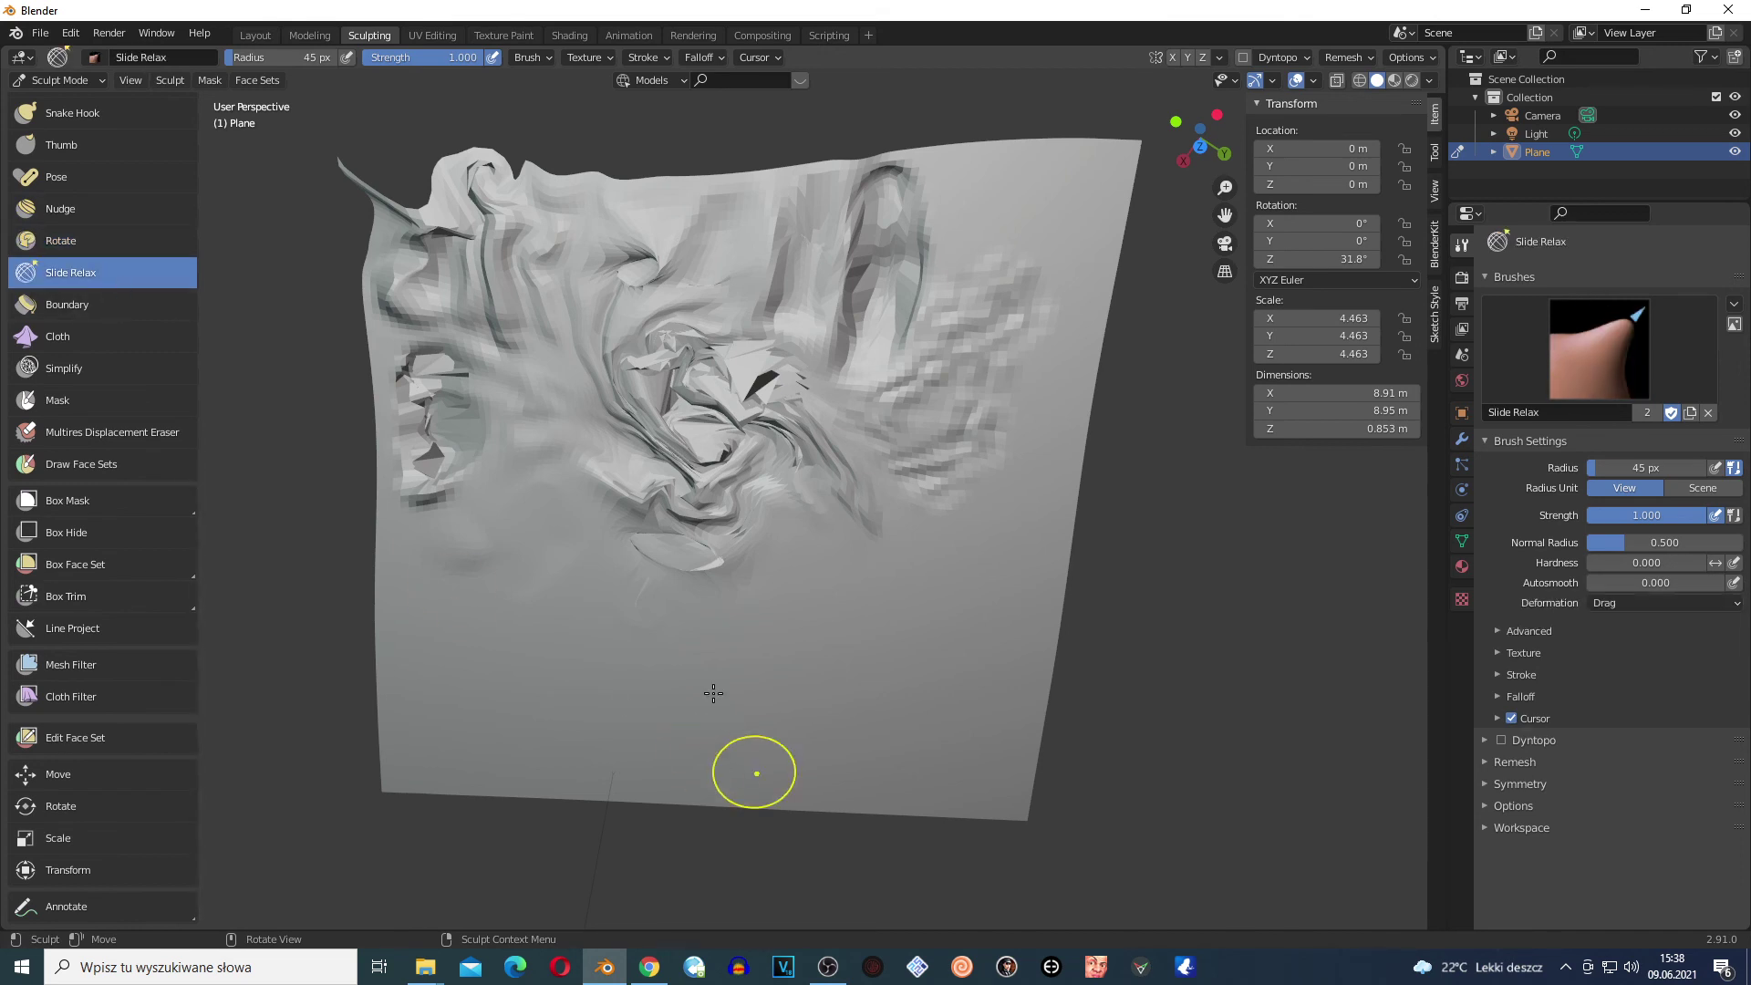
{"action": "left_click_drag", "start_coordinate": [758, 766], "coordinate": [843, 748]}
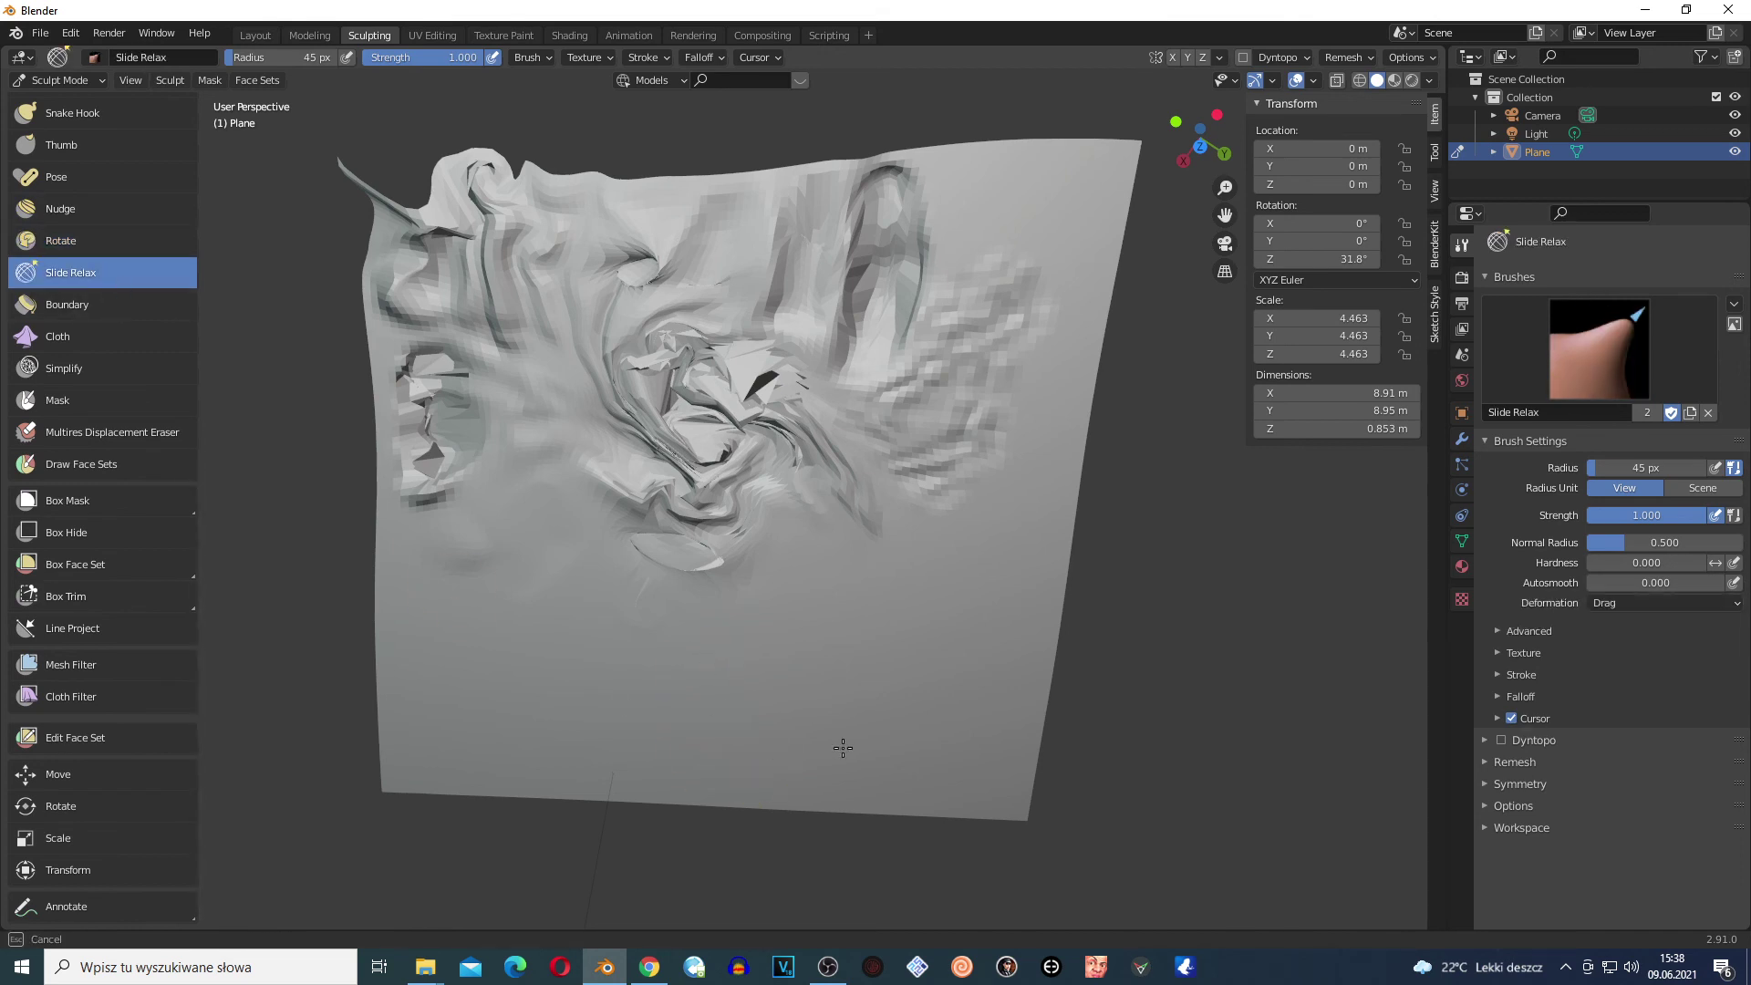
Choose the Cloth brush and wrinkle the blank lower-right corner of the plane with it
{"action": "left_click", "coordinate": [79, 339]}
{"action": "mouse_move", "coordinate": [896, 734]}
{"action": "left_mouse_down"}
{"action": "mouse_move", "coordinate": [810, 622]}
{"action": "mouse_move", "coordinate": [693, 539]}
{"action": "left_mouse_up"}
{"action": "mouse_move", "coordinate": [815, 654]}
{"action": "left_mouse_down"}
{"action": "mouse_move", "coordinate": [746, 648]}
{"action": "mouse_move", "coordinate": [789, 687]}
{"action": "left_mouse_up"}
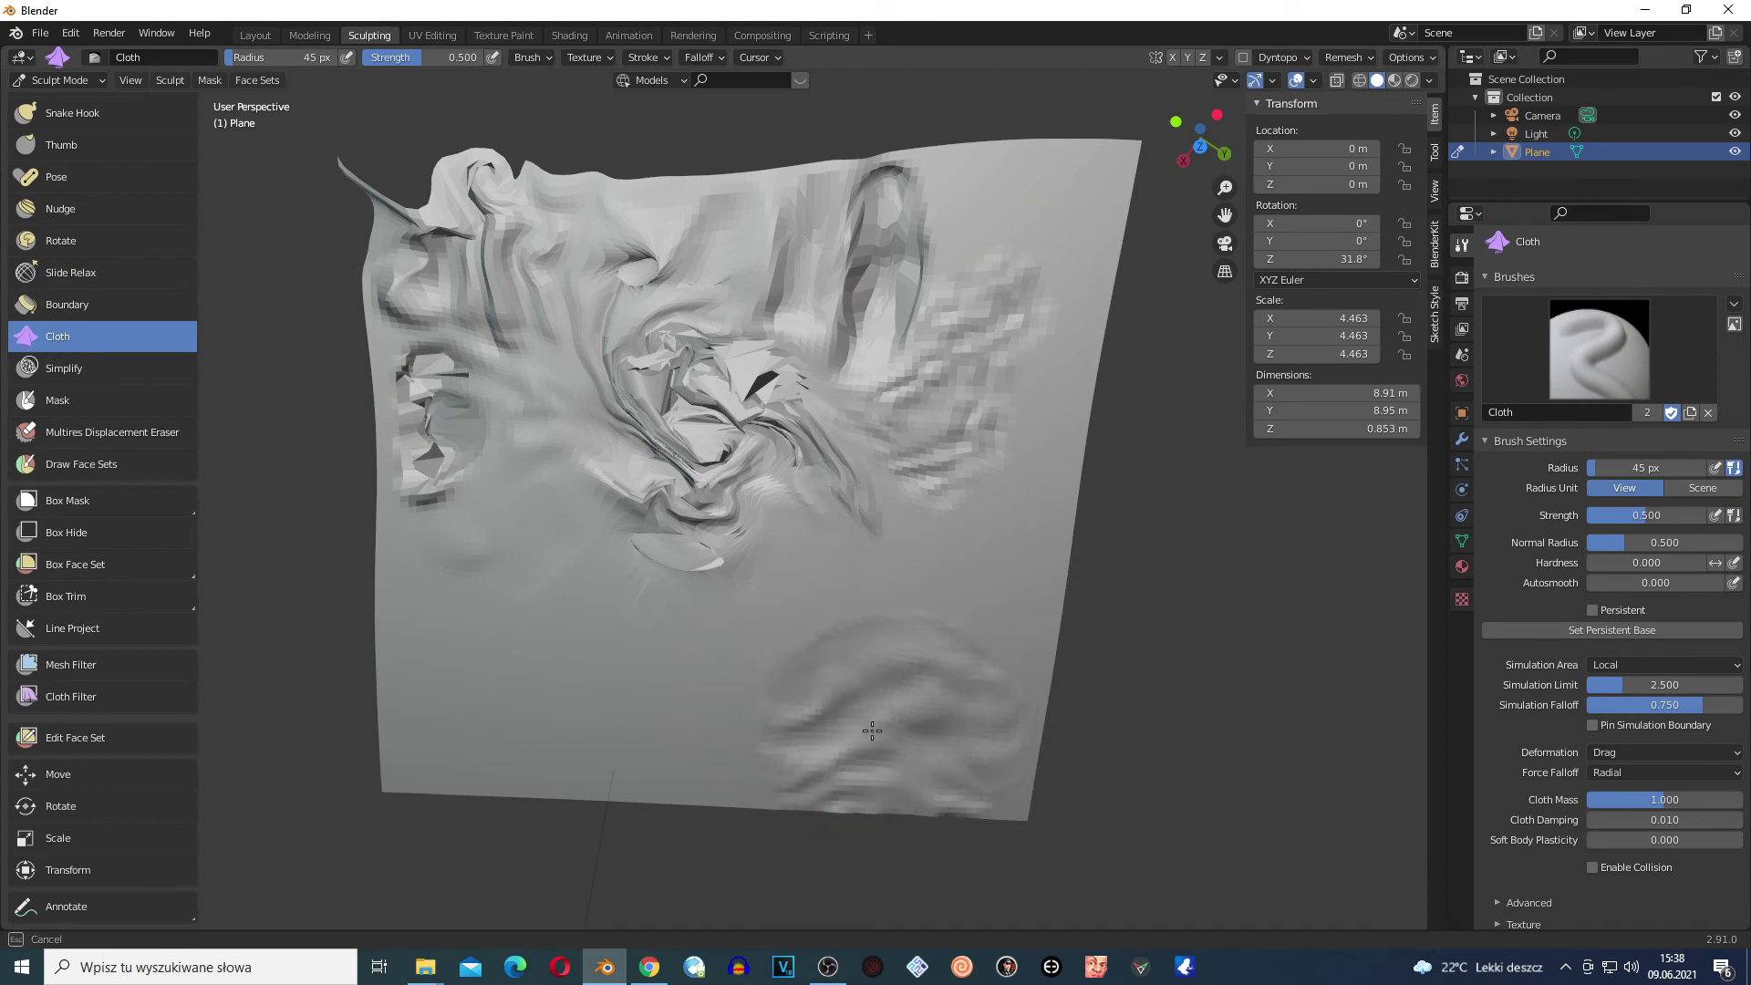
{"action": "mouse_move", "coordinate": [871, 730]}
{"action": "left_mouse_down"}
{"action": "mouse_move", "coordinate": [827, 708]}
{"action": "mouse_move", "coordinate": [886, 740]}
{"action": "mouse_move", "coordinate": [788, 680]}
{"action": "mouse_move", "coordinate": [935, 692]}
{"action": "left_mouse_up"}
{"action": "scroll", "coordinate": [934, 692], "scroll_direction": "up", "scroll_amount": 2}
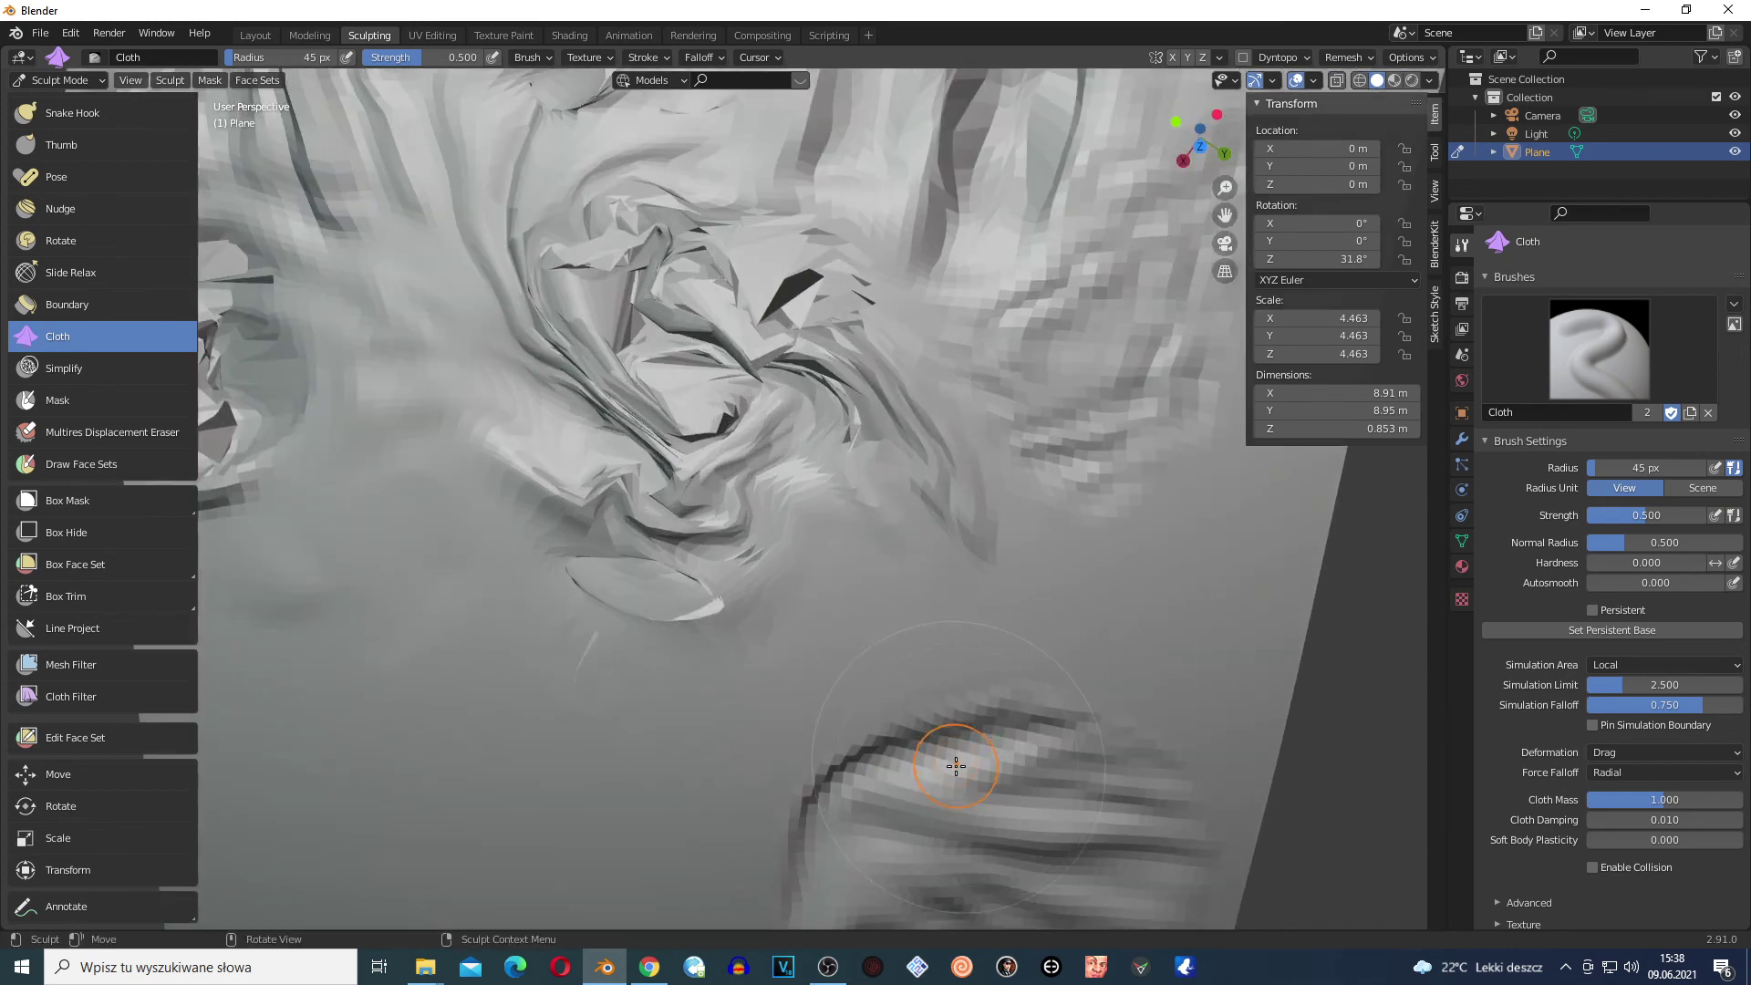
{"action": "scroll", "coordinate": [954, 832], "scroll_direction": "down", "scroll_amount": 2}
{"action": "scroll", "coordinate": [696, 735], "scroll_direction": "up", "scroll_amount": 2}
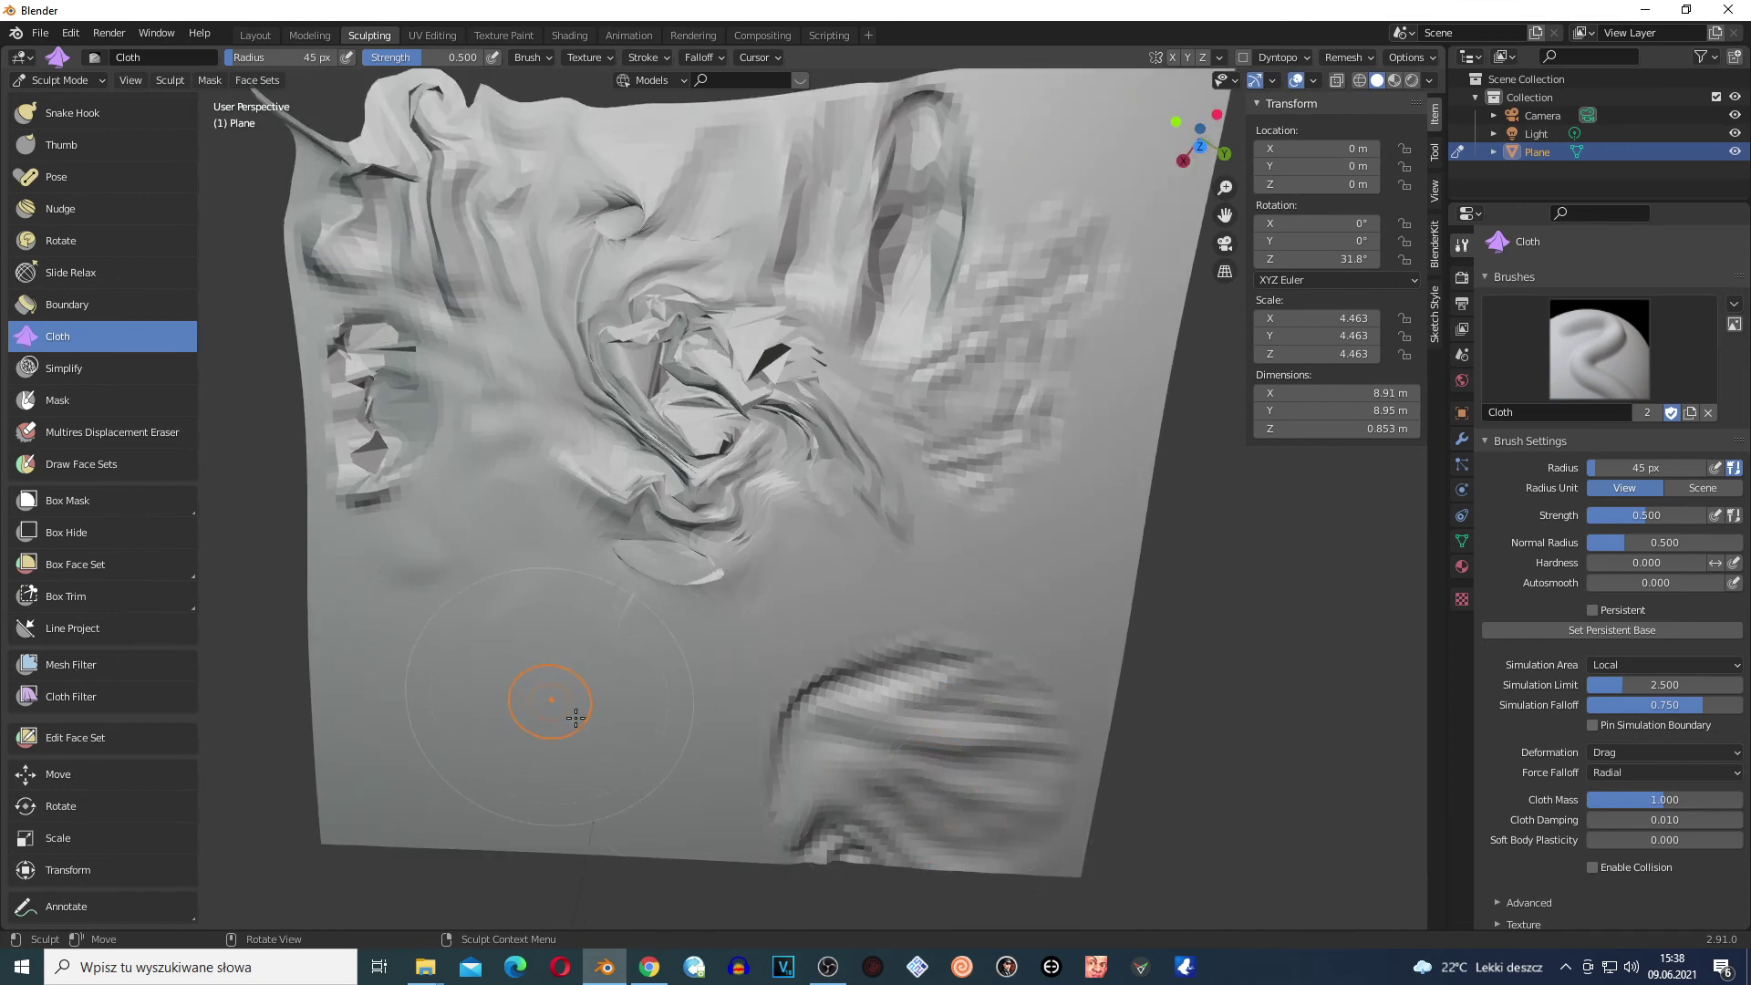
Ripple the blank lower-left part of the plane and the area around the jagged band with the Cloth brush
{"action": "mouse_move", "coordinate": [583, 801]}
{"action": "left_mouse_down"}
{"action": "mouse_move", "coordinate": [647, 804]}
{"action": "mouse_move", "coordinate": [493, 638]}
{"action": "mouse_move", "coordinate": [614, 770]}
{"action": "mouse_move", "coordinate": [482, 578]}
{"action": "mouse_move", "coordinate": [655, 655]}
{"action": "mouse_move", "coordinate": [571, 621]}
{"action": "mouse_move", "coordinate": [624, 707]}
{"action": "left_mouse_up"}
{"action": "mouse_move", "coordinate": [763, 800]}
{"action": "left_mouse_down"}
{"action": "mouse_move", "coordinate": [693, 735]}
{"action": "mouse_move", "coordinate": [577, 708]}
{"action": "mouse_move", "coordinate": [568, 650]}
{"action": "mouse_move", "coordinate": [604, 732]}
{"action": "mouse_move", "coordinate": [579, 684]}
{"action": "left_mouse_up"}
{"action": "scroll", "coordinate": [945, 635], "scroll_direction": "up", "scroll_amount": 3}
{"action": "mouse_move", "coordinate": [944, 636]}
{"action": "middle_mouse_down", "text": "ctrl"}
{"action": "mouse_move", "coordinate": [932, 668]}
{"action": "mouse_move", "coordinate": [492, 578]}
{"action": "middle_mouse_up", "text": "ctrl"}
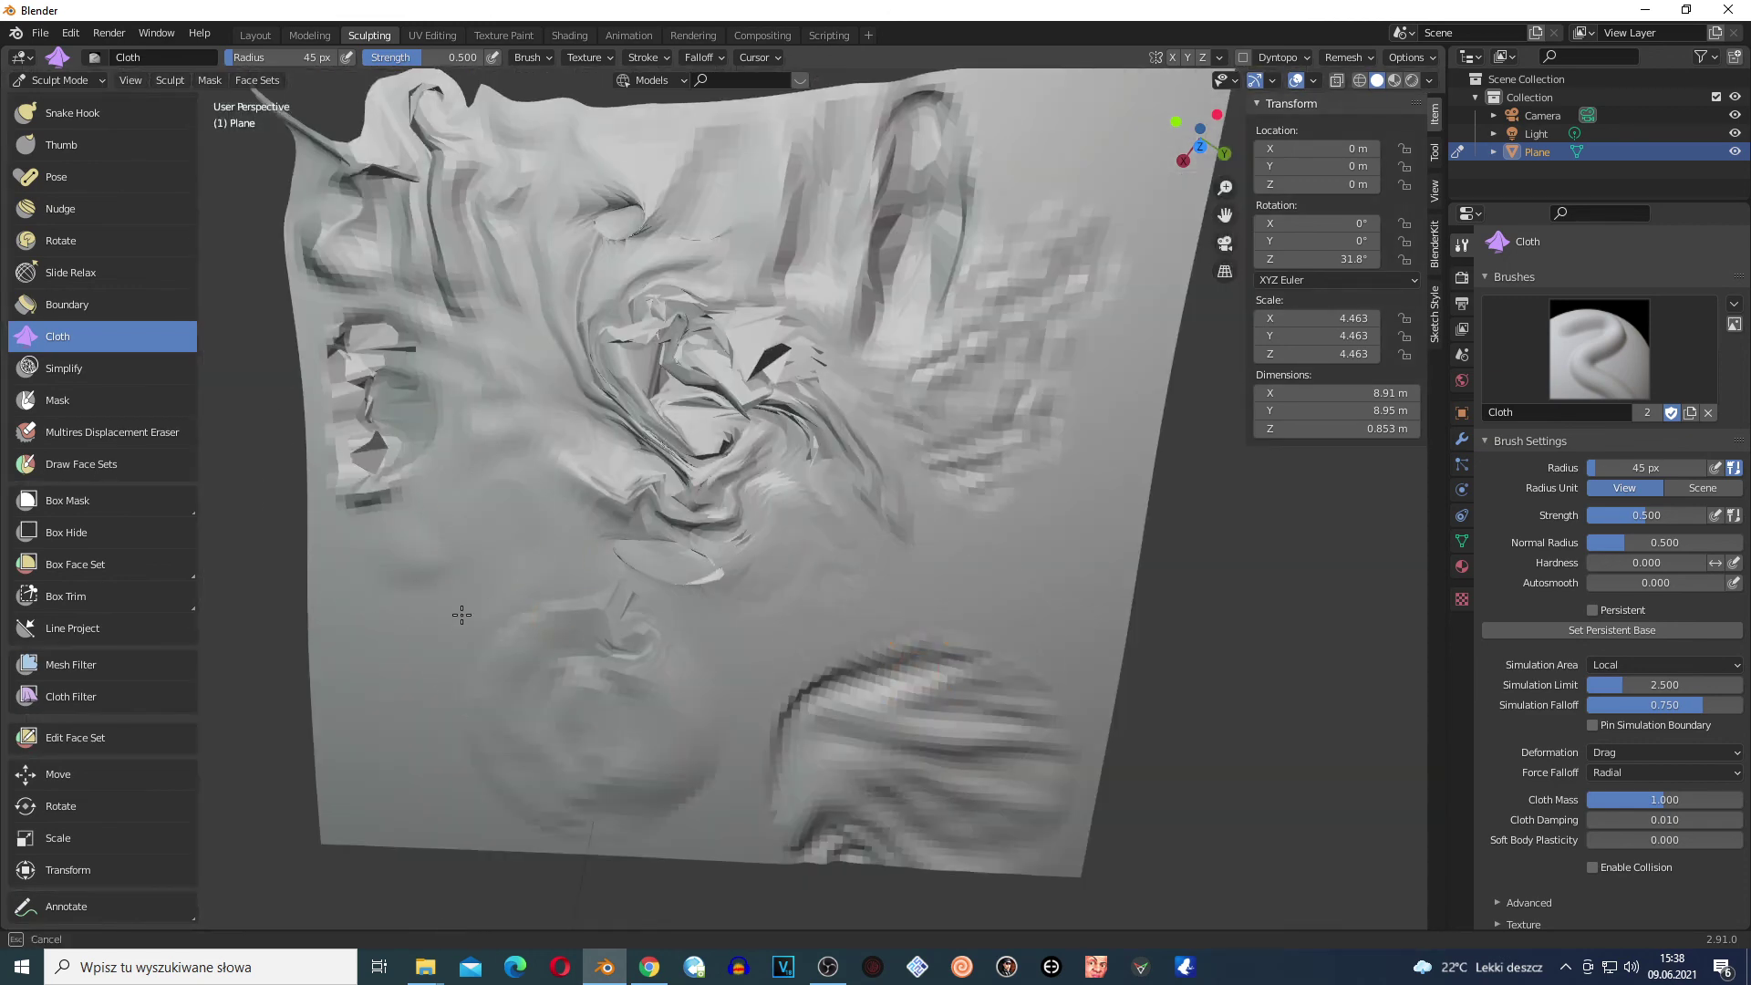
{"action": "mouse_move", "coordinate": [461, 614]}
{"action": "left_mouse_down"}
{"action": "mouse_move", "coordinate": [596, 743]}
{"action": "mouse_move", "coordinate": [442, 578]}
{"action": "left_mouse_up"}
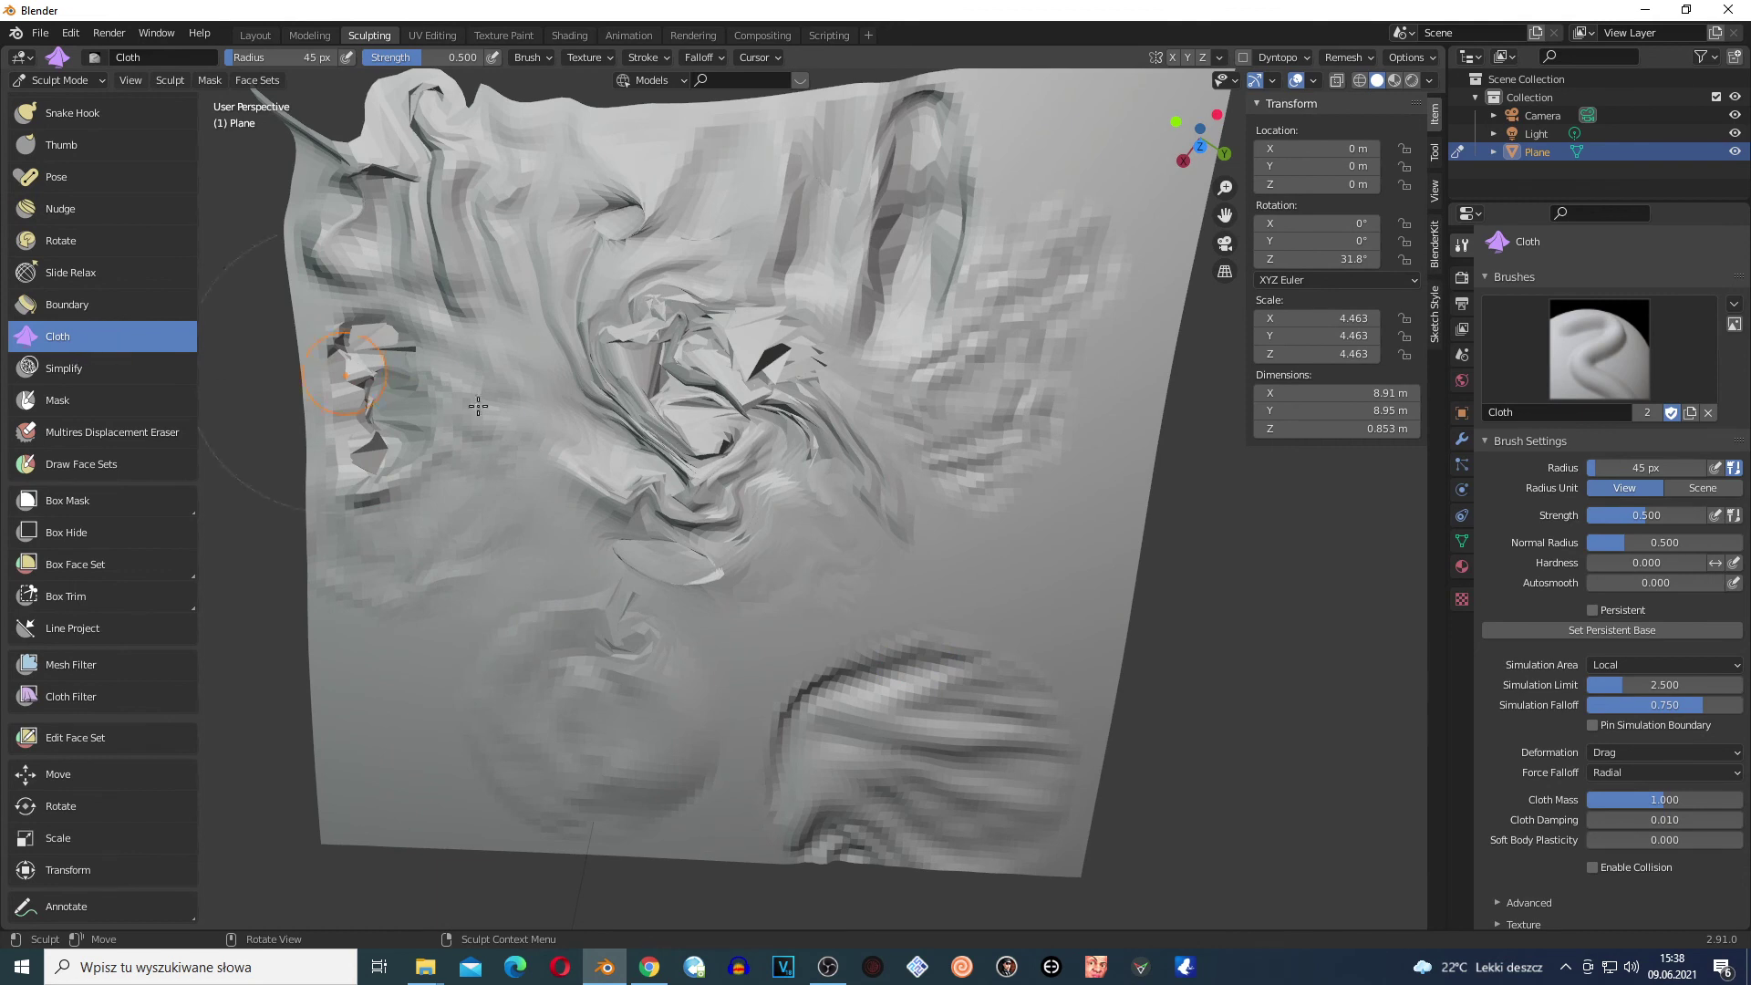
Spread Cloth brush wrinkles over the right side of the plane, below the central folds and into the lower-left corner
{"action": "middle_click_drag", "start_coordinate": [832, 434], "coordinate": [856, 611], "text": "ctrl"}
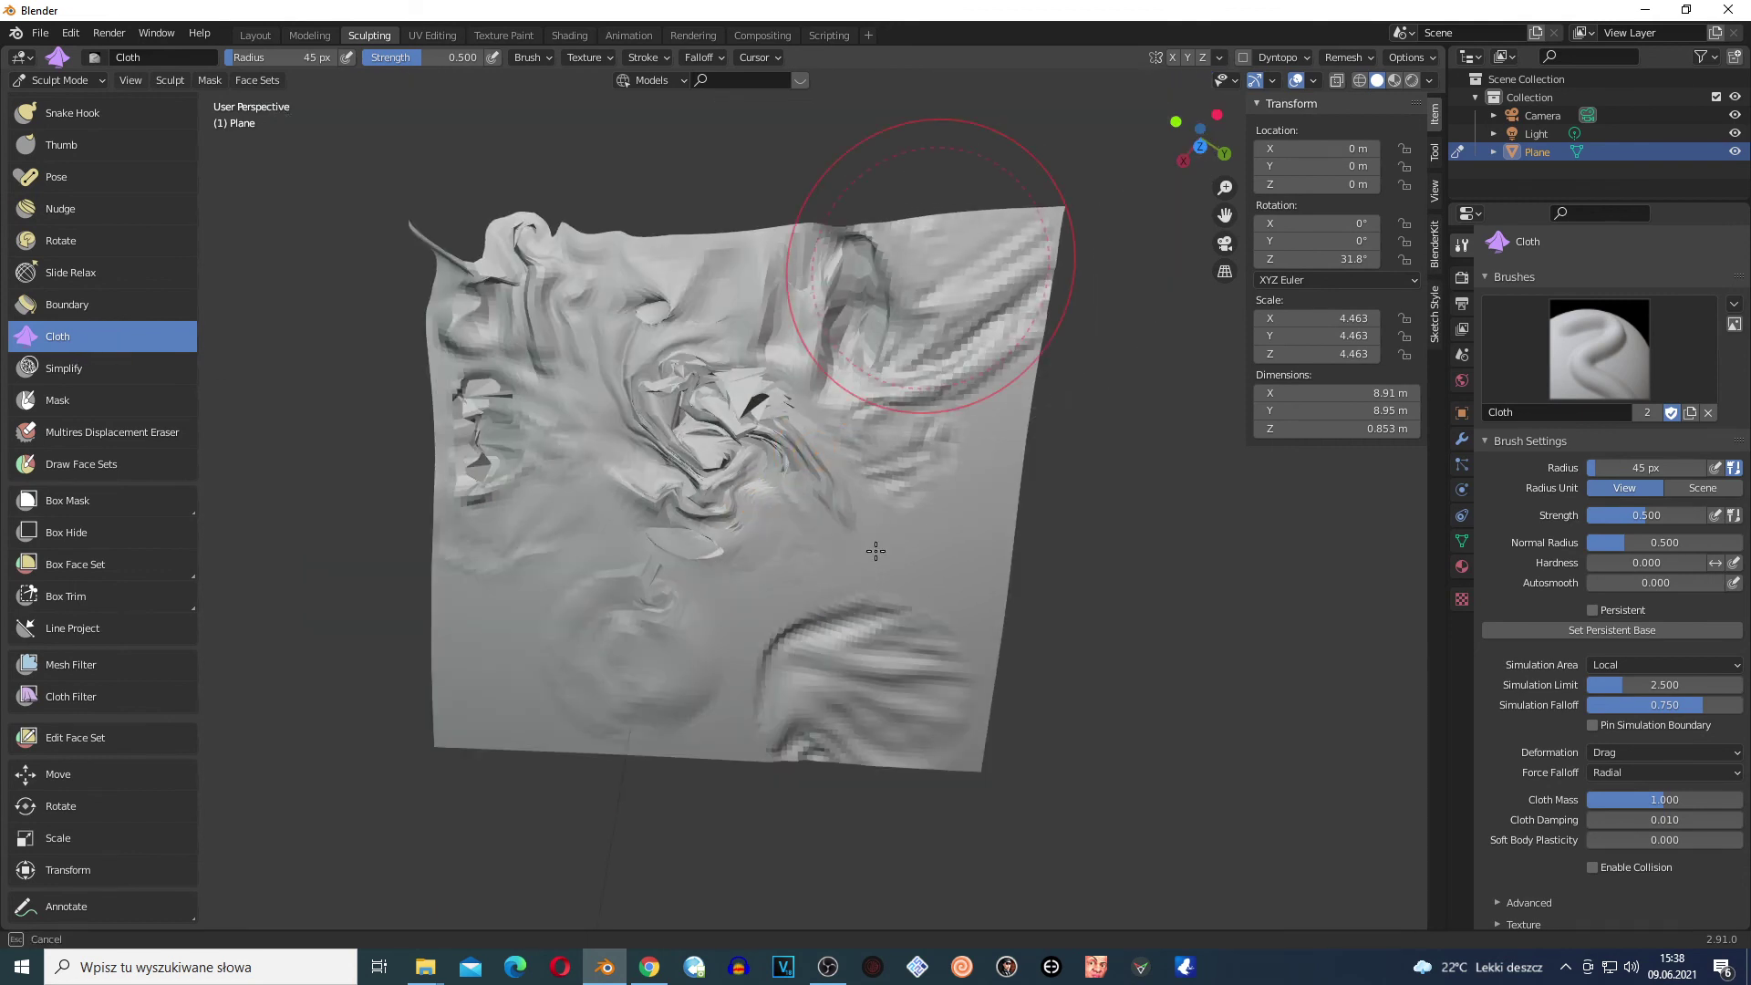
{"action": "left_click_drag", "start_coordinate": [867, 559], "coordinate": [898, 456]}
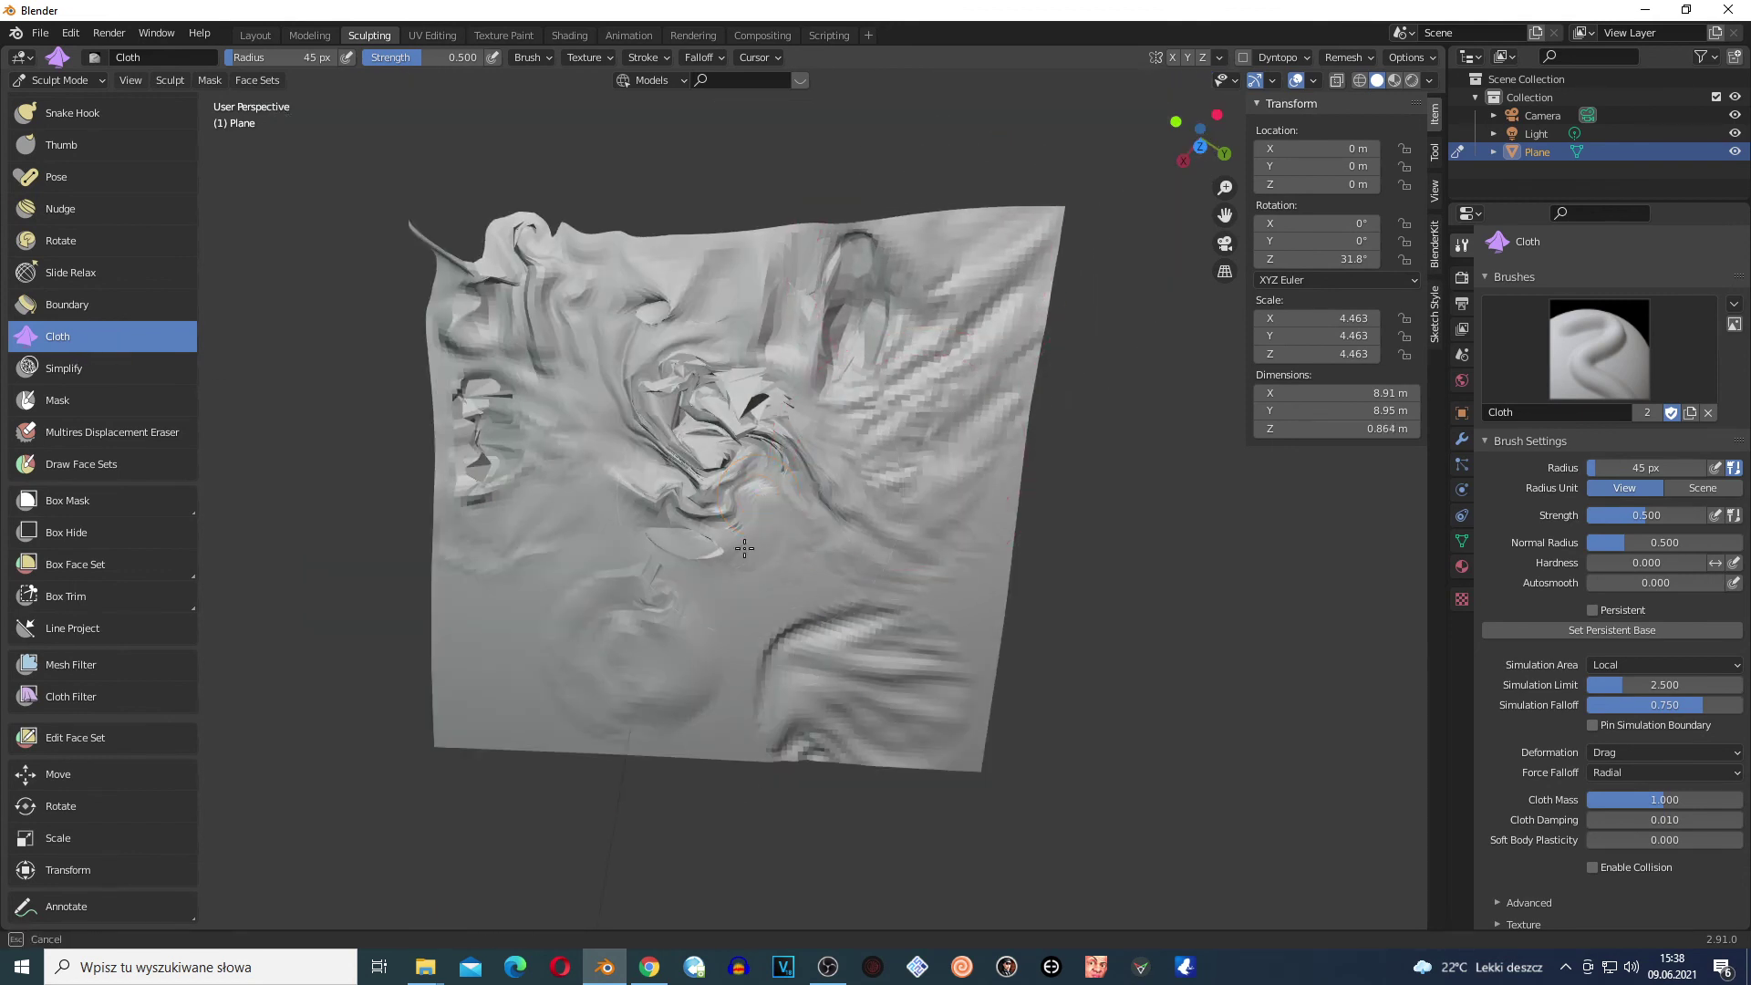
{"action": "left_click_drag", "start_coordinate": [742, 547], "coordinate": [757, 510]}
{"action": "mouse_move", "coordinate": [601, 593]}
{"action": "left_mouse_down"}
{"action": "mouse_move", "coordinate": [586, 548]}
{"action": "mouse_move", "coordinate": [637, 731]}
{"action": "mouse_move", "coordinate": [477, 519]}
{"action": "mouse_move", "coordinate": [584, 742]}
{"action": "left_mouse_up"}
{"action": "left_click_drag", "start_coordinate": [742, 645], "coordinate": [762, 528]}
{"action": "scroll", "coordinate": [764, 546], "scroll_direction": "up", "scroll_amount": 5}
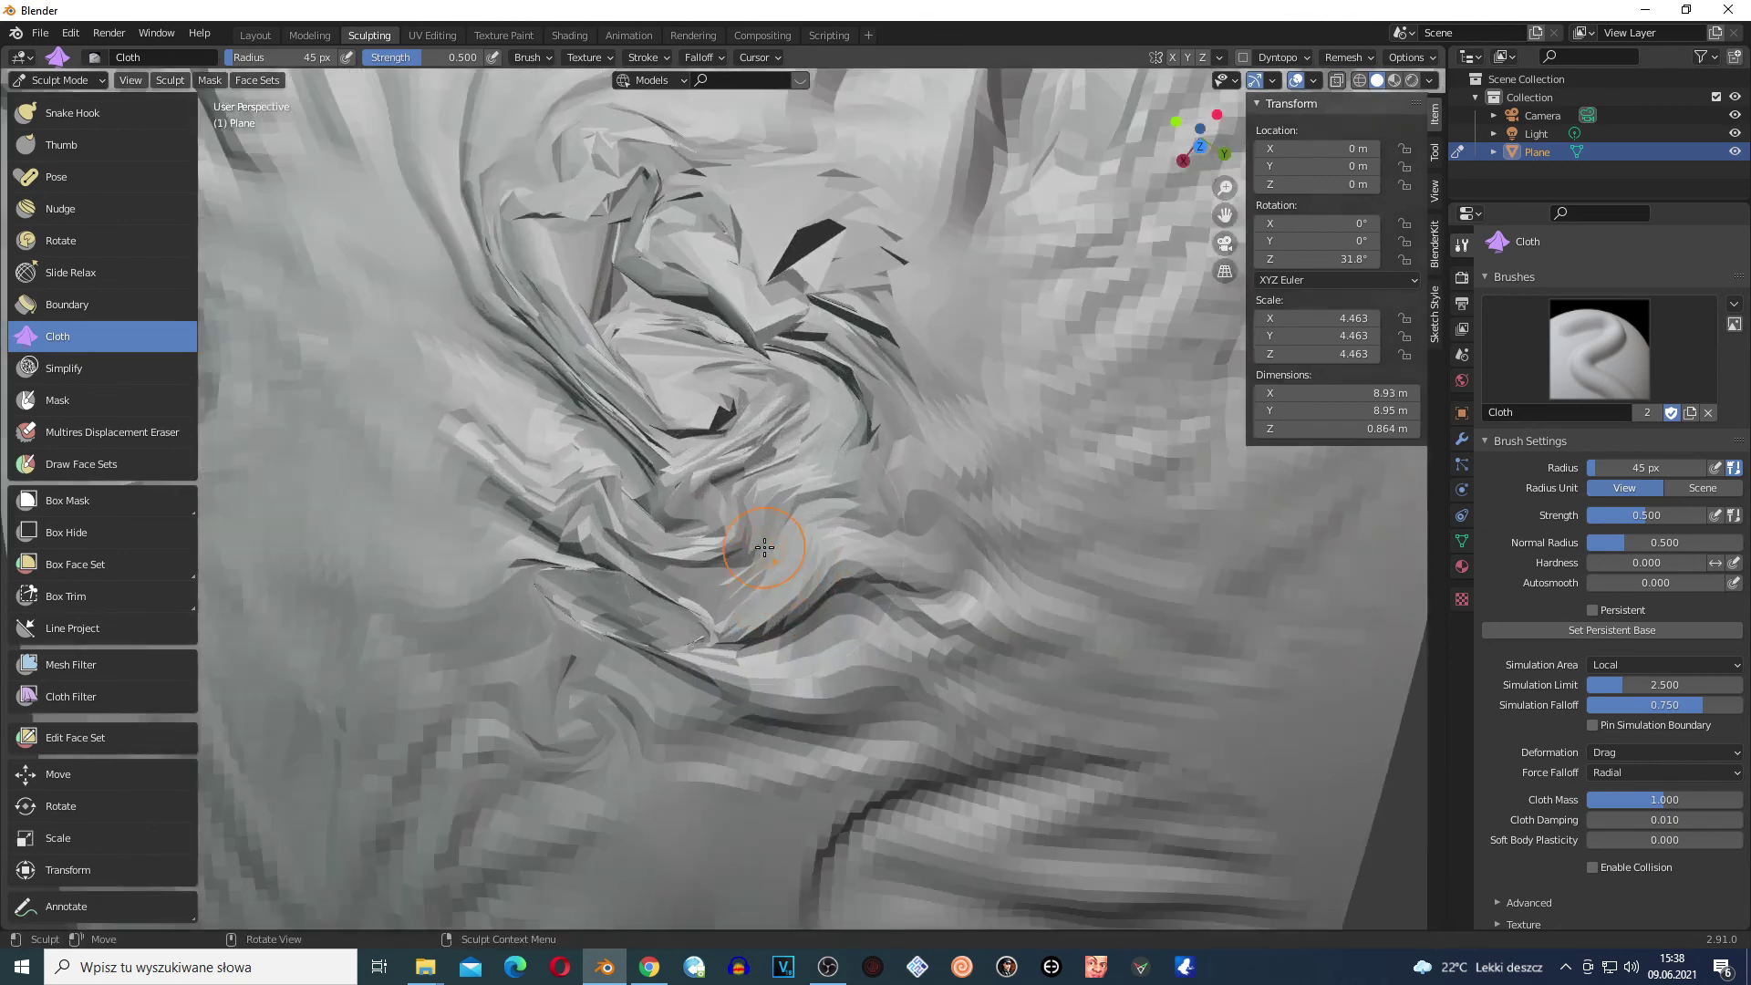
{"action": "scroll", "coordinate": [764, 545], "scroll_direction": "down", "scroll_amount": 8}
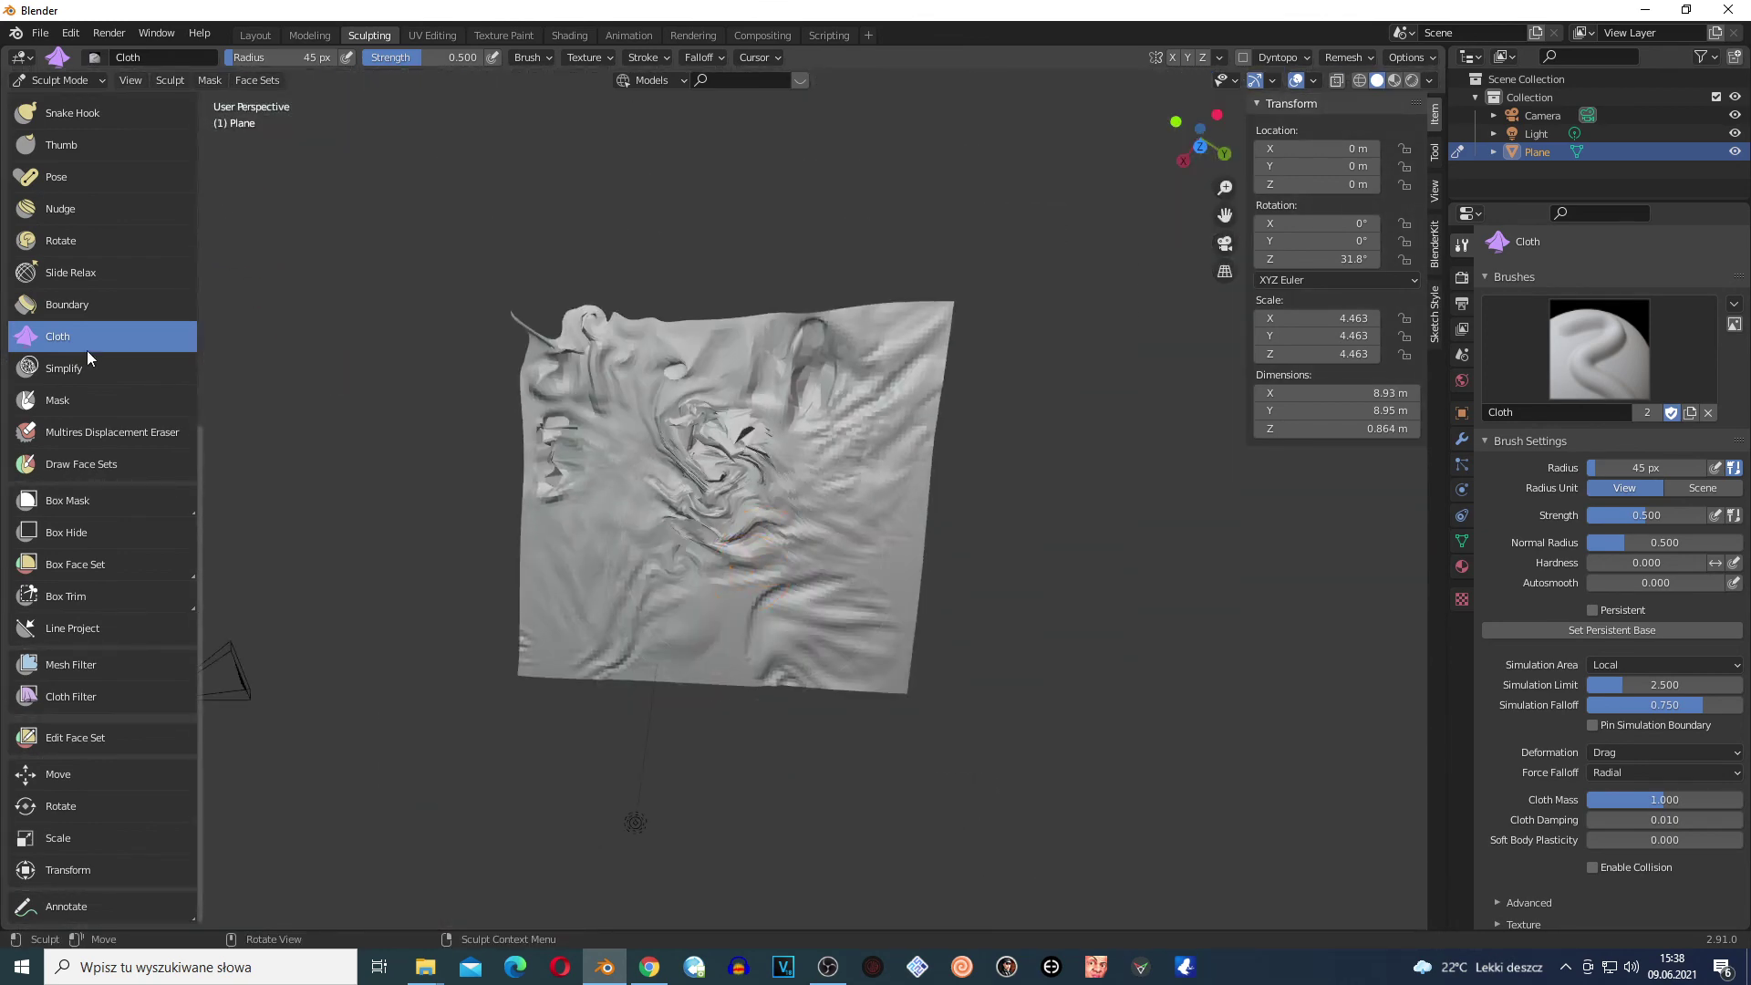
Try the Simplify brush on the folds in the middle of the plane and switch back to the Cloth brush
{"action": "left_click", "coordinate": [99, 375]}
{"action": "scroll", "coordinate": [807, 471], "scroll_direction": "up", "scroll_amount": 3}
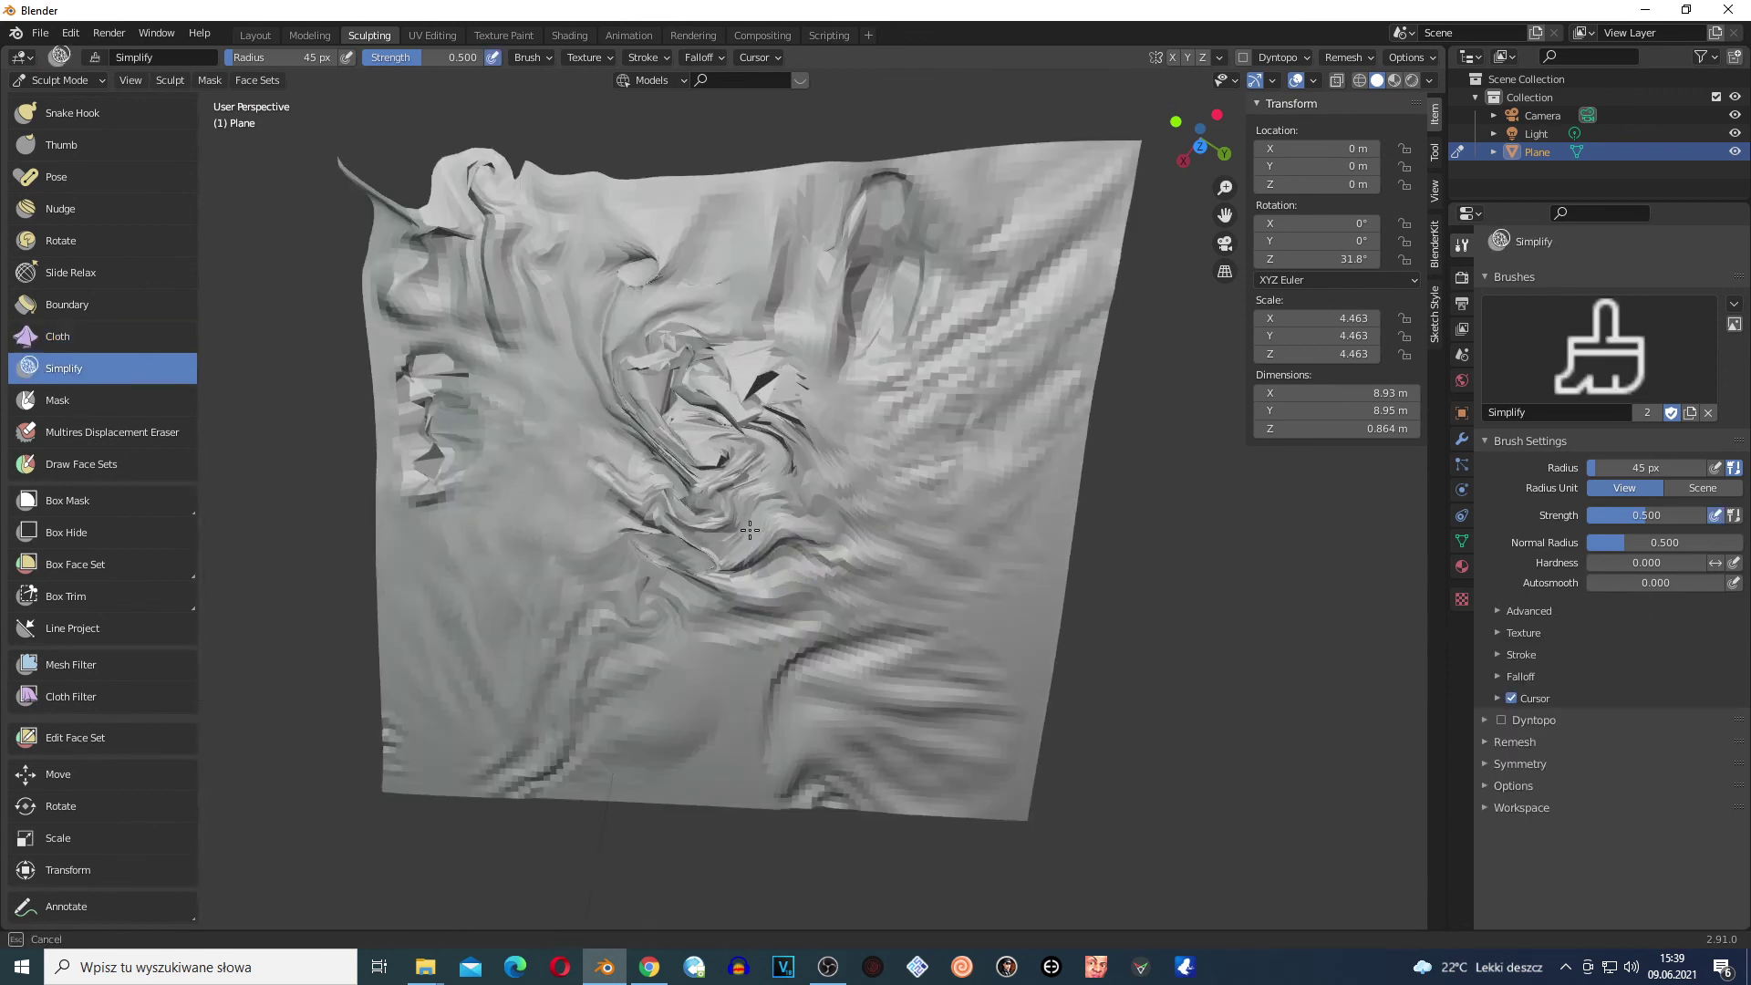
{"action": "left_click", "coordinate": [58, 345]}
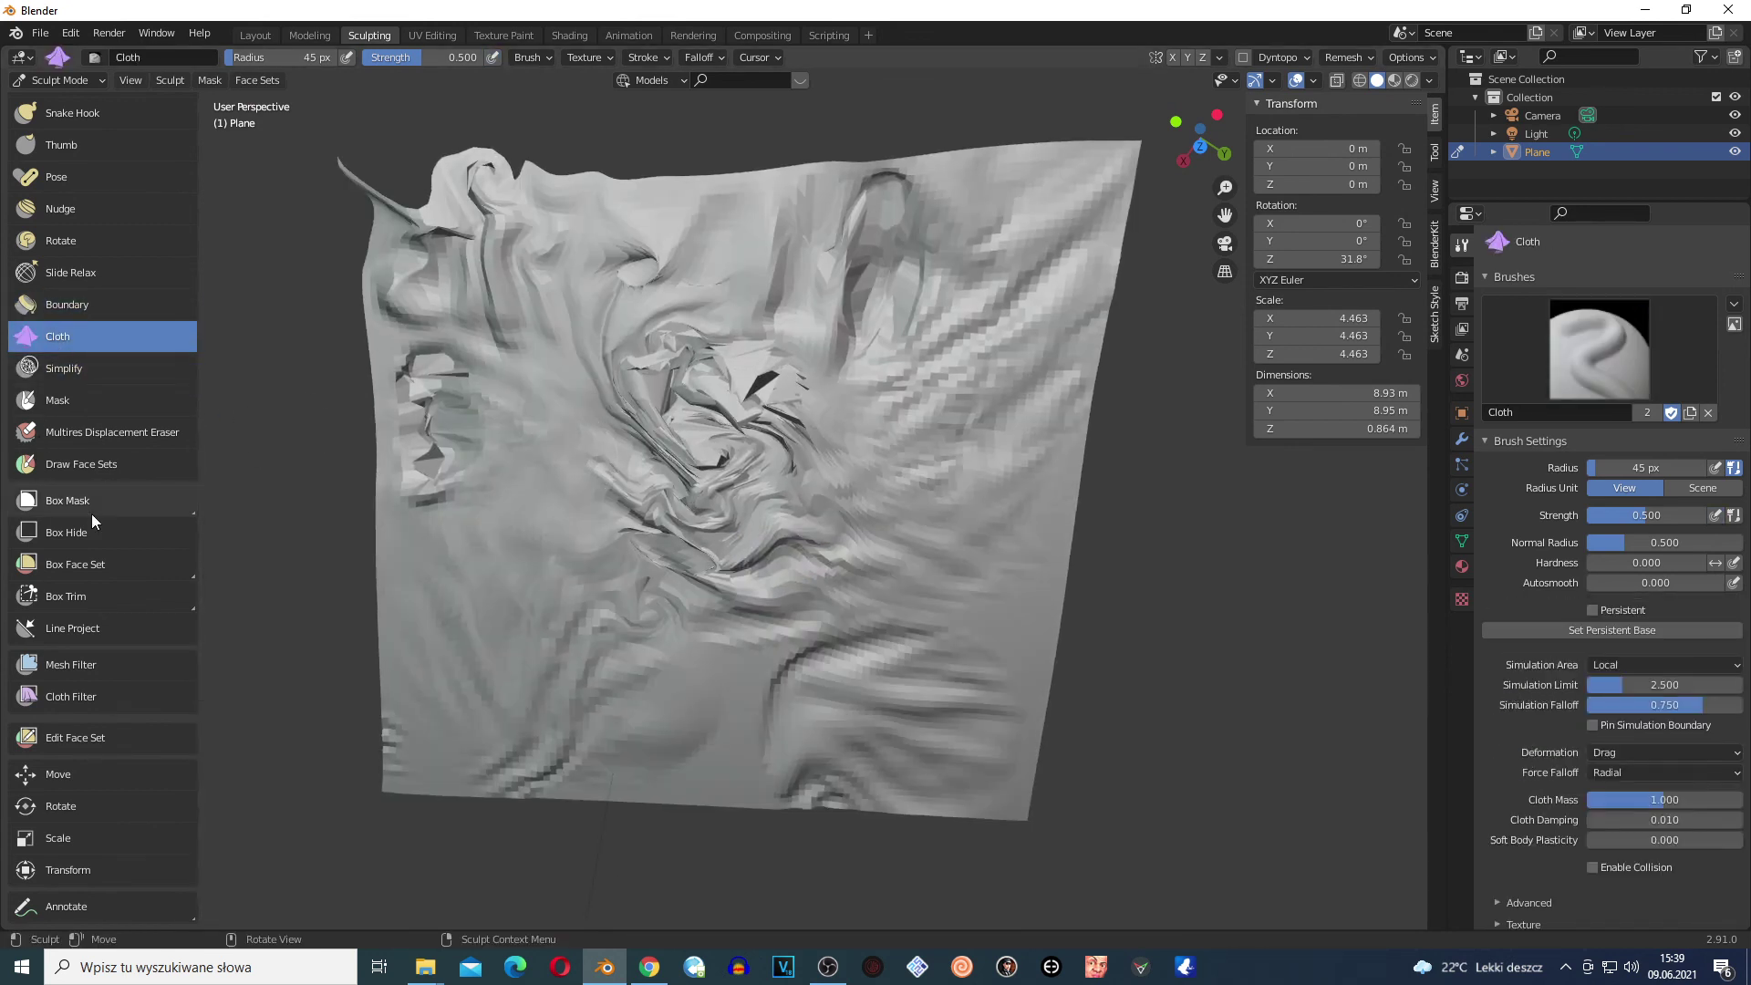
Raise vertical ridges across the central folds and right side with the Draw brush, and try Draw Sharp on the left part
{"action": "scroll", "coordinate": [92, 520], "scroll_direction": "up", "scroll_amount": 12}
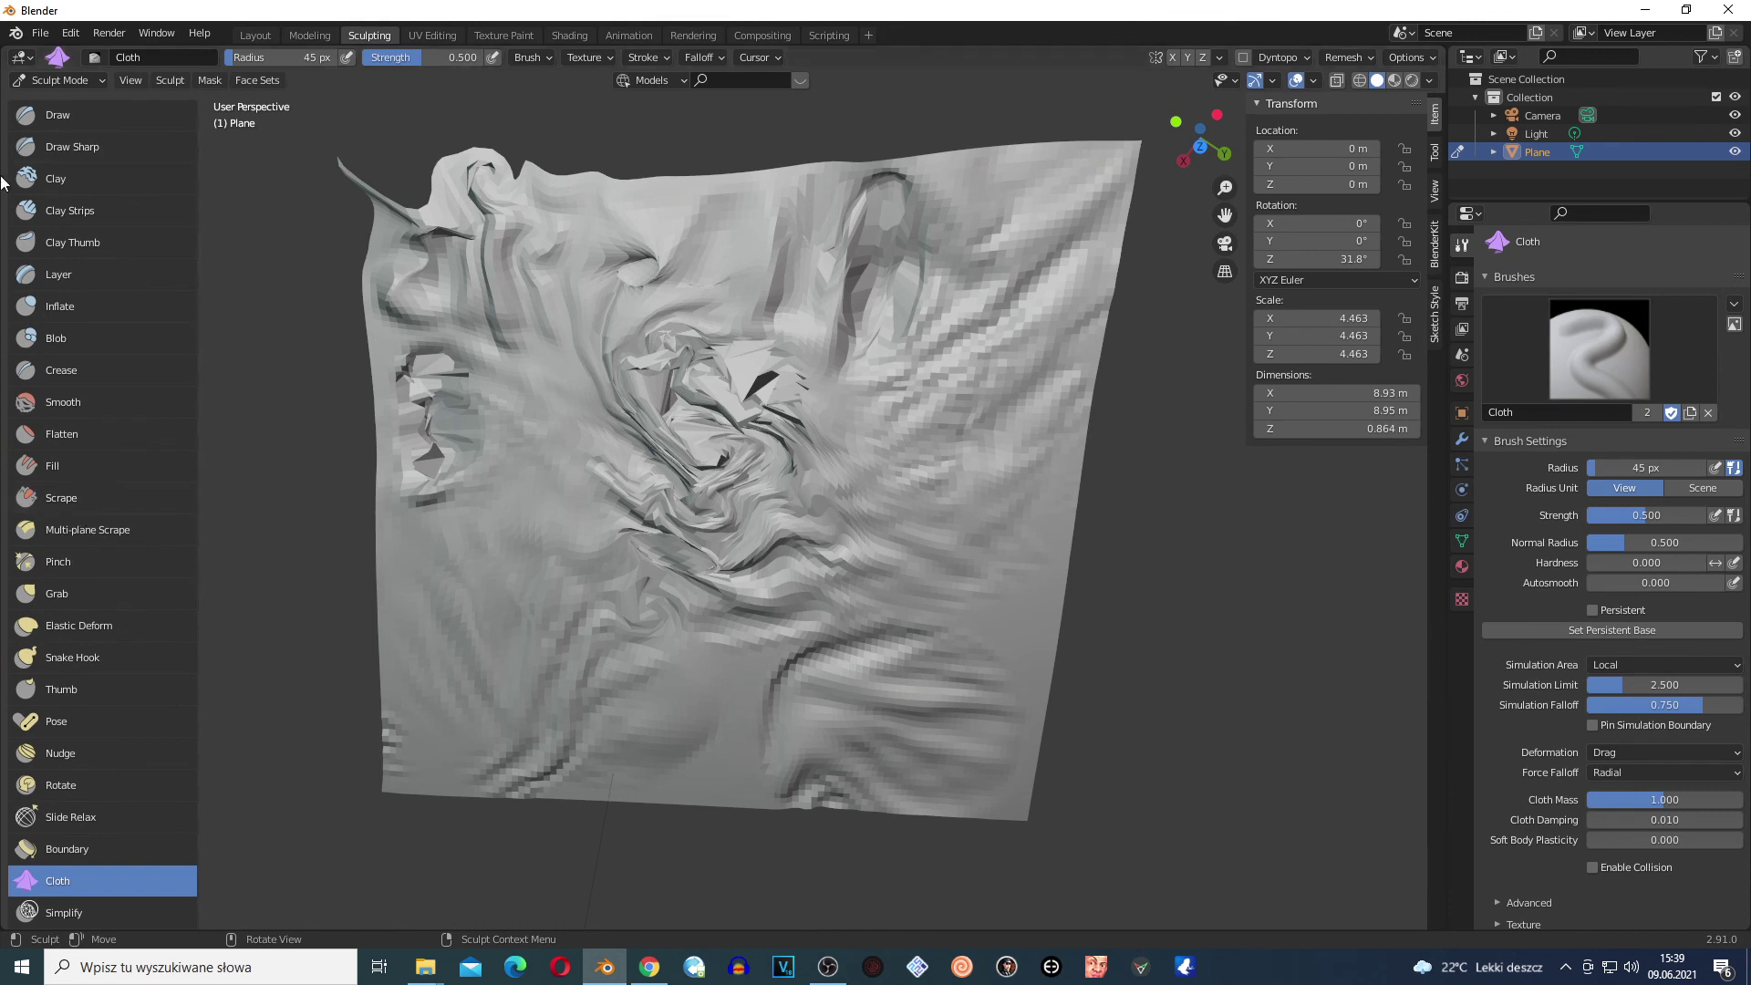
{"action": "left_click", "coordinate": [57, 115]}
{"action": "left_click_drag", "start_coordinate": [703, 332], "coordinate": [702, 493]}
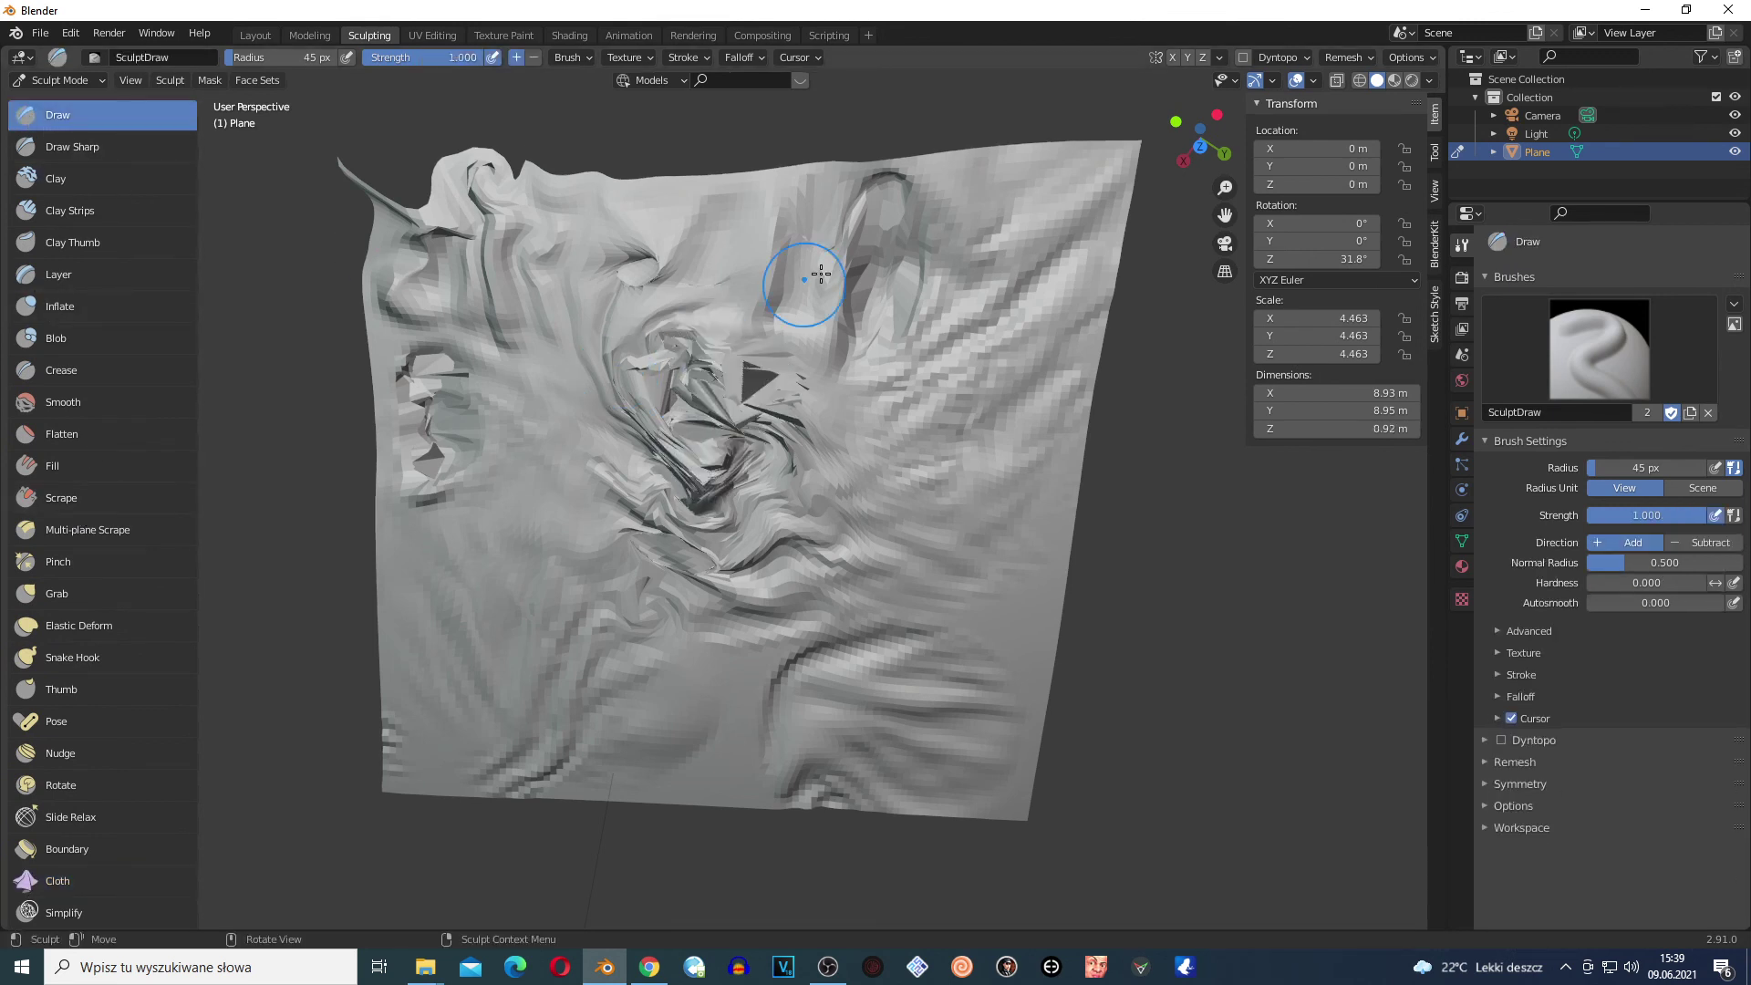
{"action": "left_click_drag", "start_coordinate": [820, 274], "coordinate": [848, 524]}
{"action": "left_click_drag", "start_coordinate": [975, 246], "coordinate": [980, 547]}
{"action": "left_click_drag", "start_coordinate": [912, 328], "coordinate": [921, 556]}
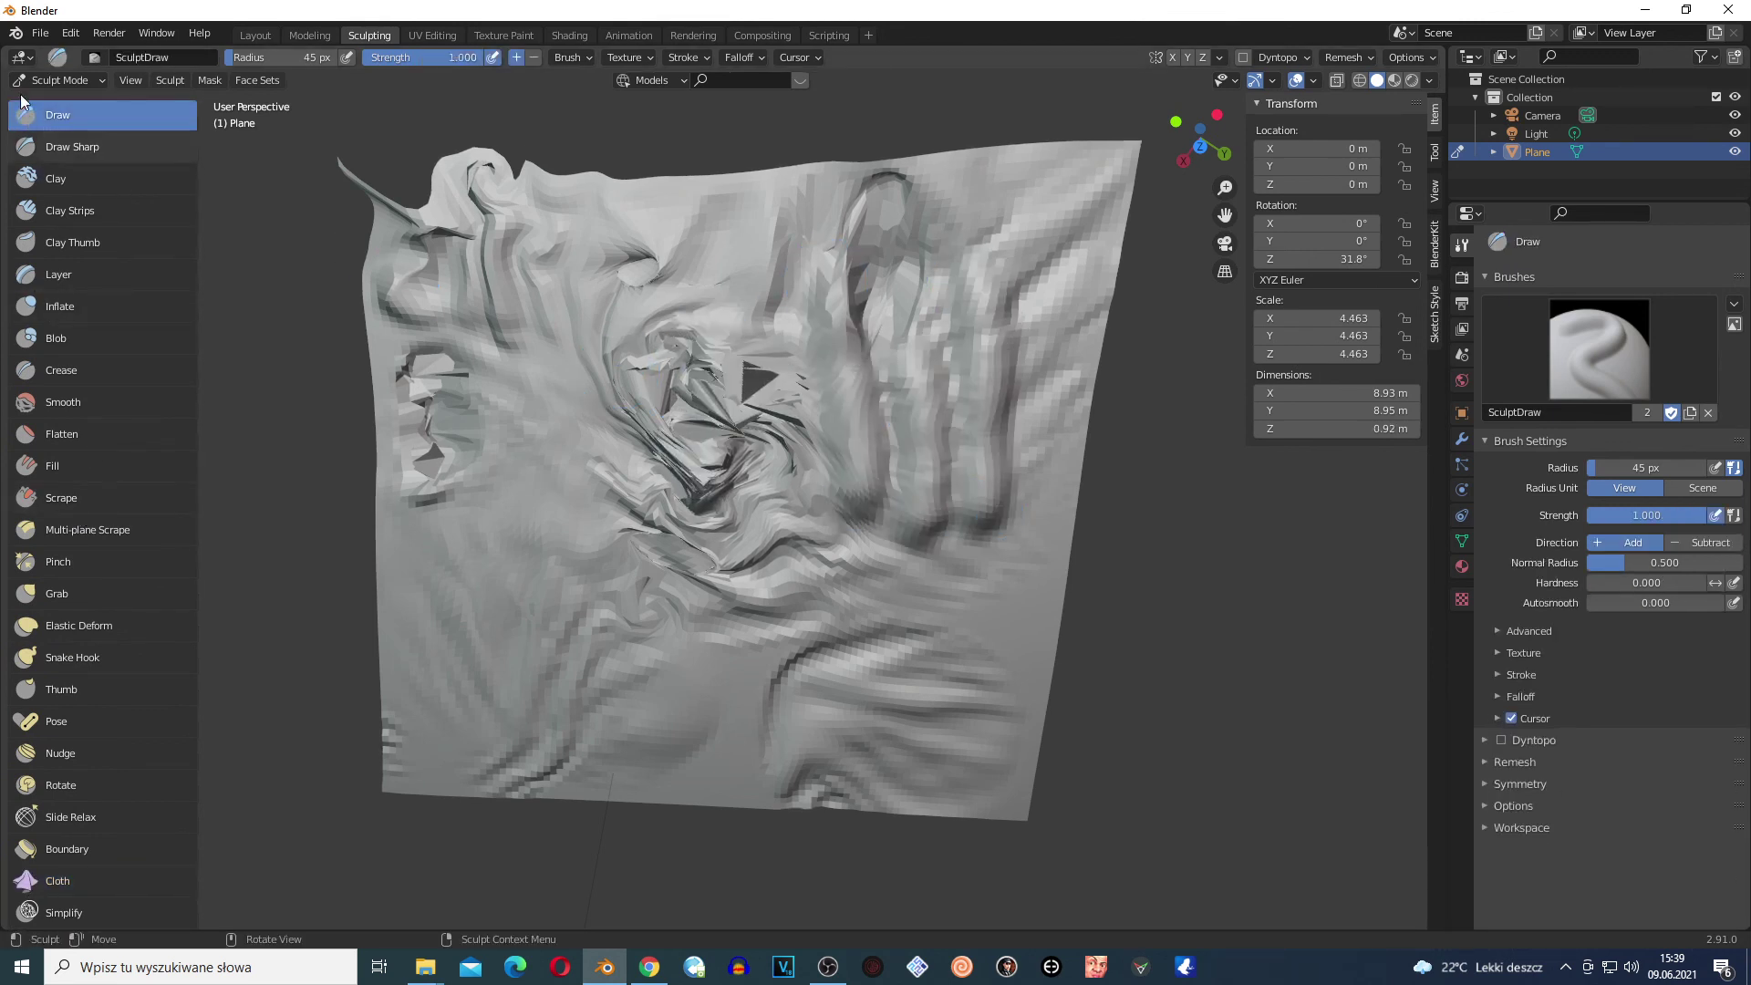
{"action": "left_click", "coordinate": [56, 148]}
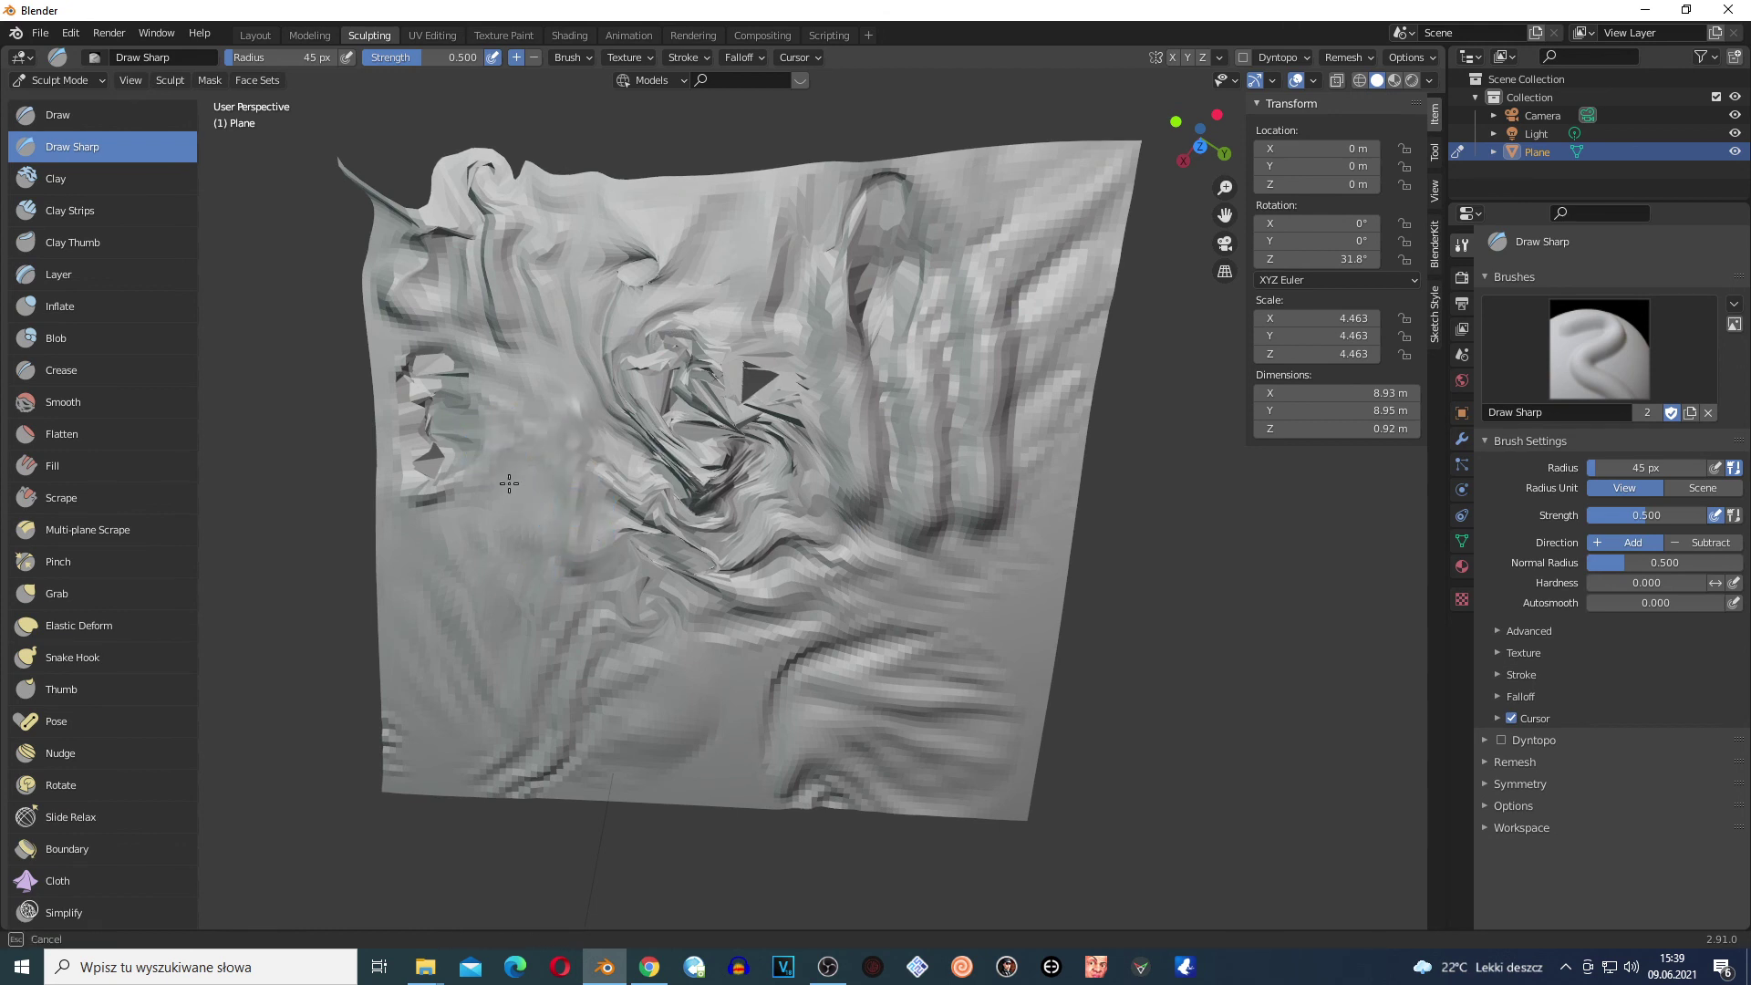
Choose the Clay brush and build up the lower central folds and the ridges on the right side of the plane
{"action": "left_click", "coordinate": [57, 179]}
{"action": "mouse_move", "coordinate": [774, 488]}
{"action": "left_mouse_down"}
{"action": "mouse_move", "coordinate": [781, 591]}
{"action": "mouse_move", "coordinate": [848, 621]}
{"action": "left_mouse_up"}
{"action": "mouse_move", "coordinate": [789, 447]}
{"action": "left_mouse_down"}
{"action": "mouse_move", "coordinate": [953, 451]}
{"action": "mouse_move", "coordinate": [948, 538]}
{"action": "mouse_move", "coordinate": [965, 401]}
{"action": "left_mouse_up"}
{"action": "mouse_move", "coordinate": [1029, 339]}
{"action": "left_mouse_down"}
{"action": "mouse_move", "coordinate": [977, 406]}
{"action": "mouse_move", "coordinate": [991, 381]}
{"action": "left_mouse_up"}
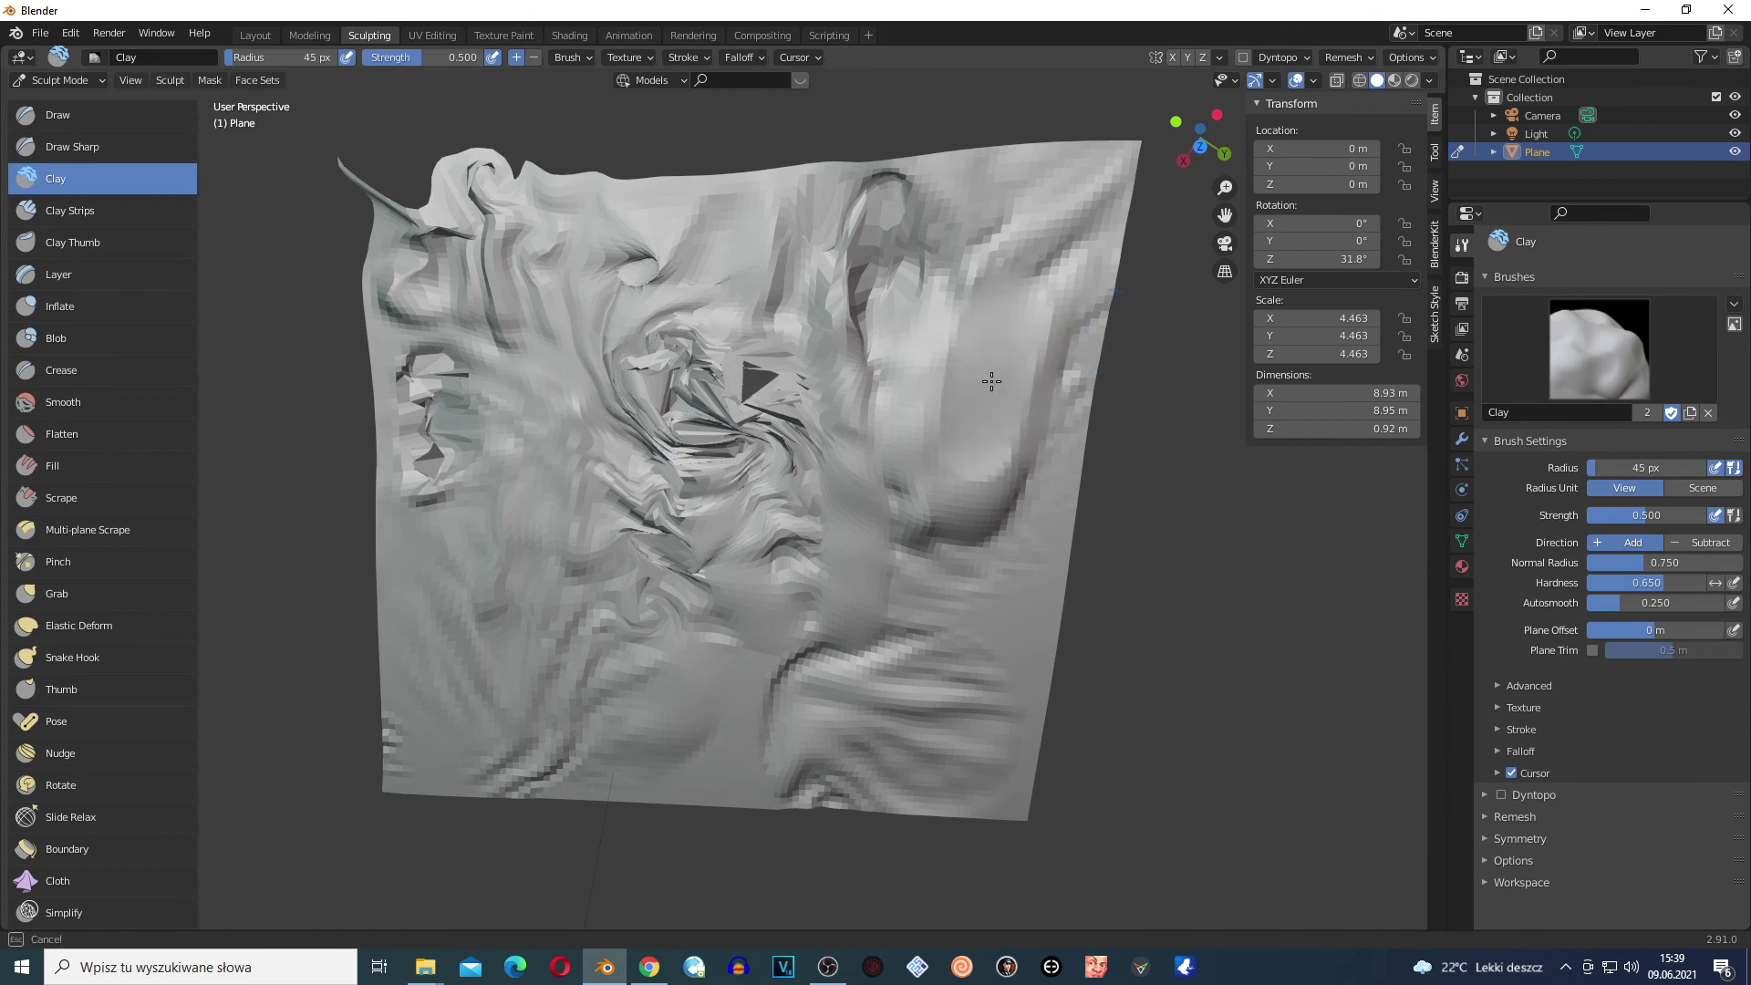
{"action": "left_click_drag", "start_coordinate": [966, 478], "coordinate": [971, 490]}
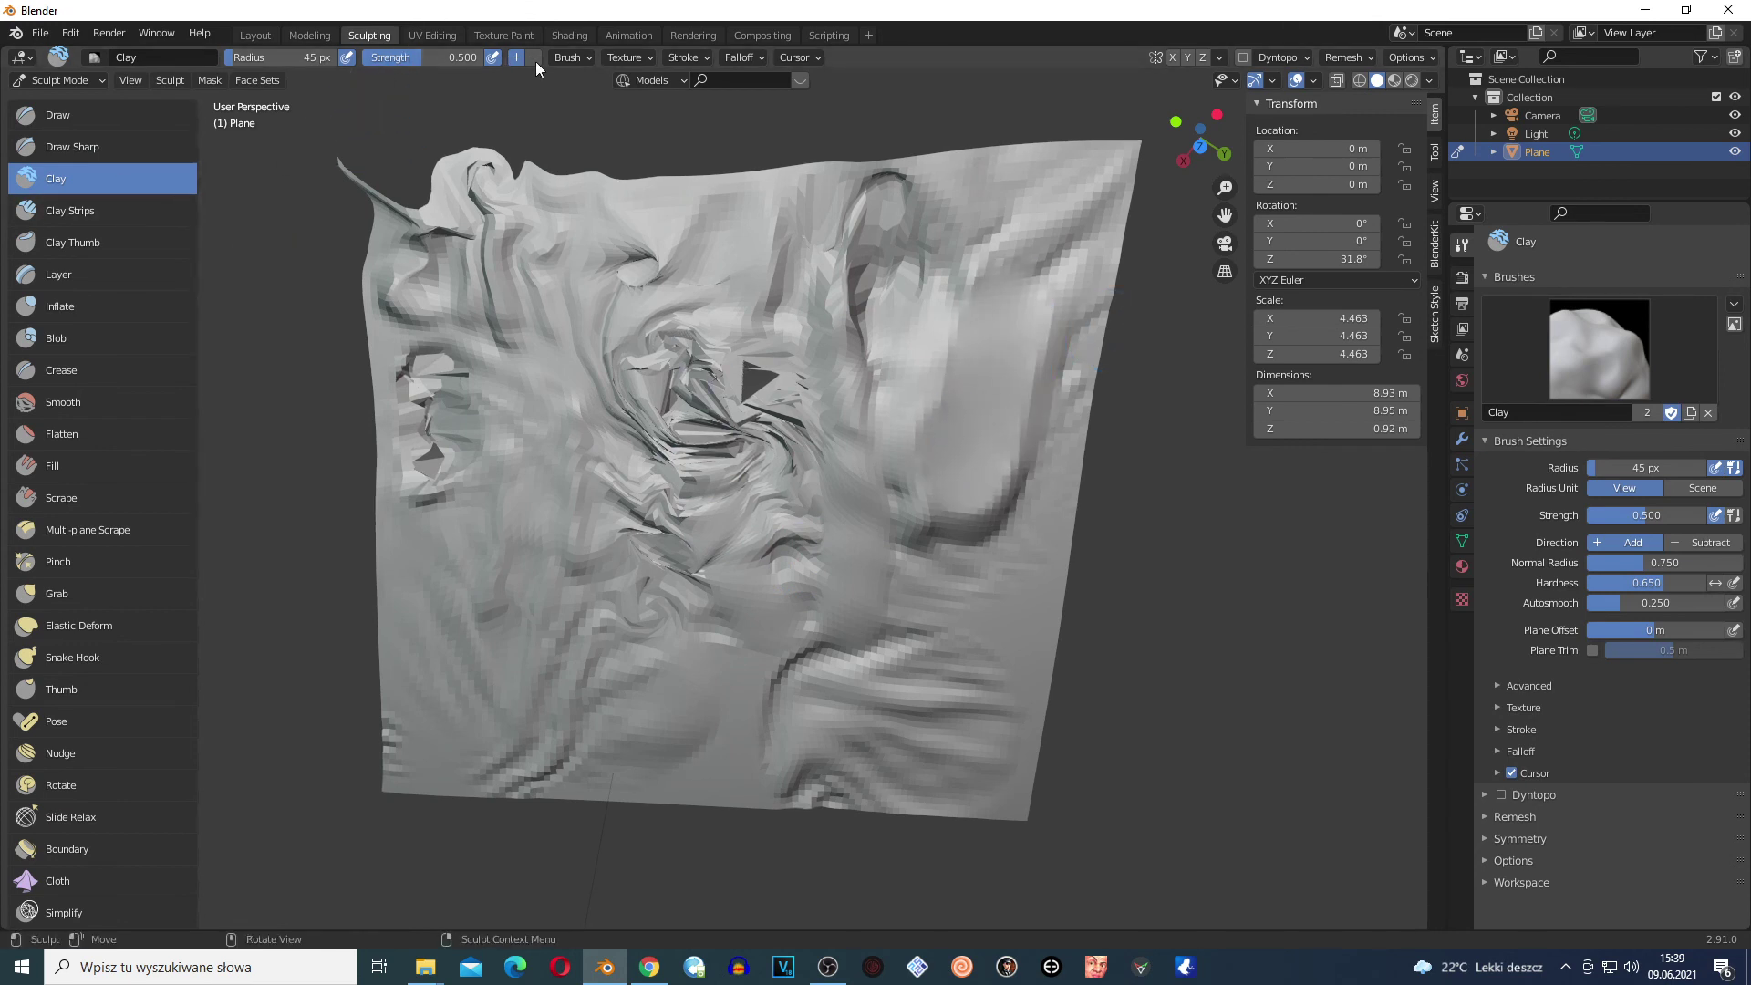
Layer strokes over the right-hand mound with the Clay Strips brush, and switch to the Clay Thumb brush
{"action": "left_click", "coordinate": [74, 212]}
{"action": "mouse_move", "coordinate": [927, 410]}
{"action": "left_mouse_down"}
{"action": "mouse_move", "coordinate": [894, 292]}
{"action": "mouse_move", "coordinate": [852, 419]}
{"action": "mouse_move", "coordinate": [686, 365]}
{"action": "mouse_move", "coordinate": [876, 401]}
{"action": "left_mouse_up"}
{"action": "left_click", "coordinate": [82, 243]}
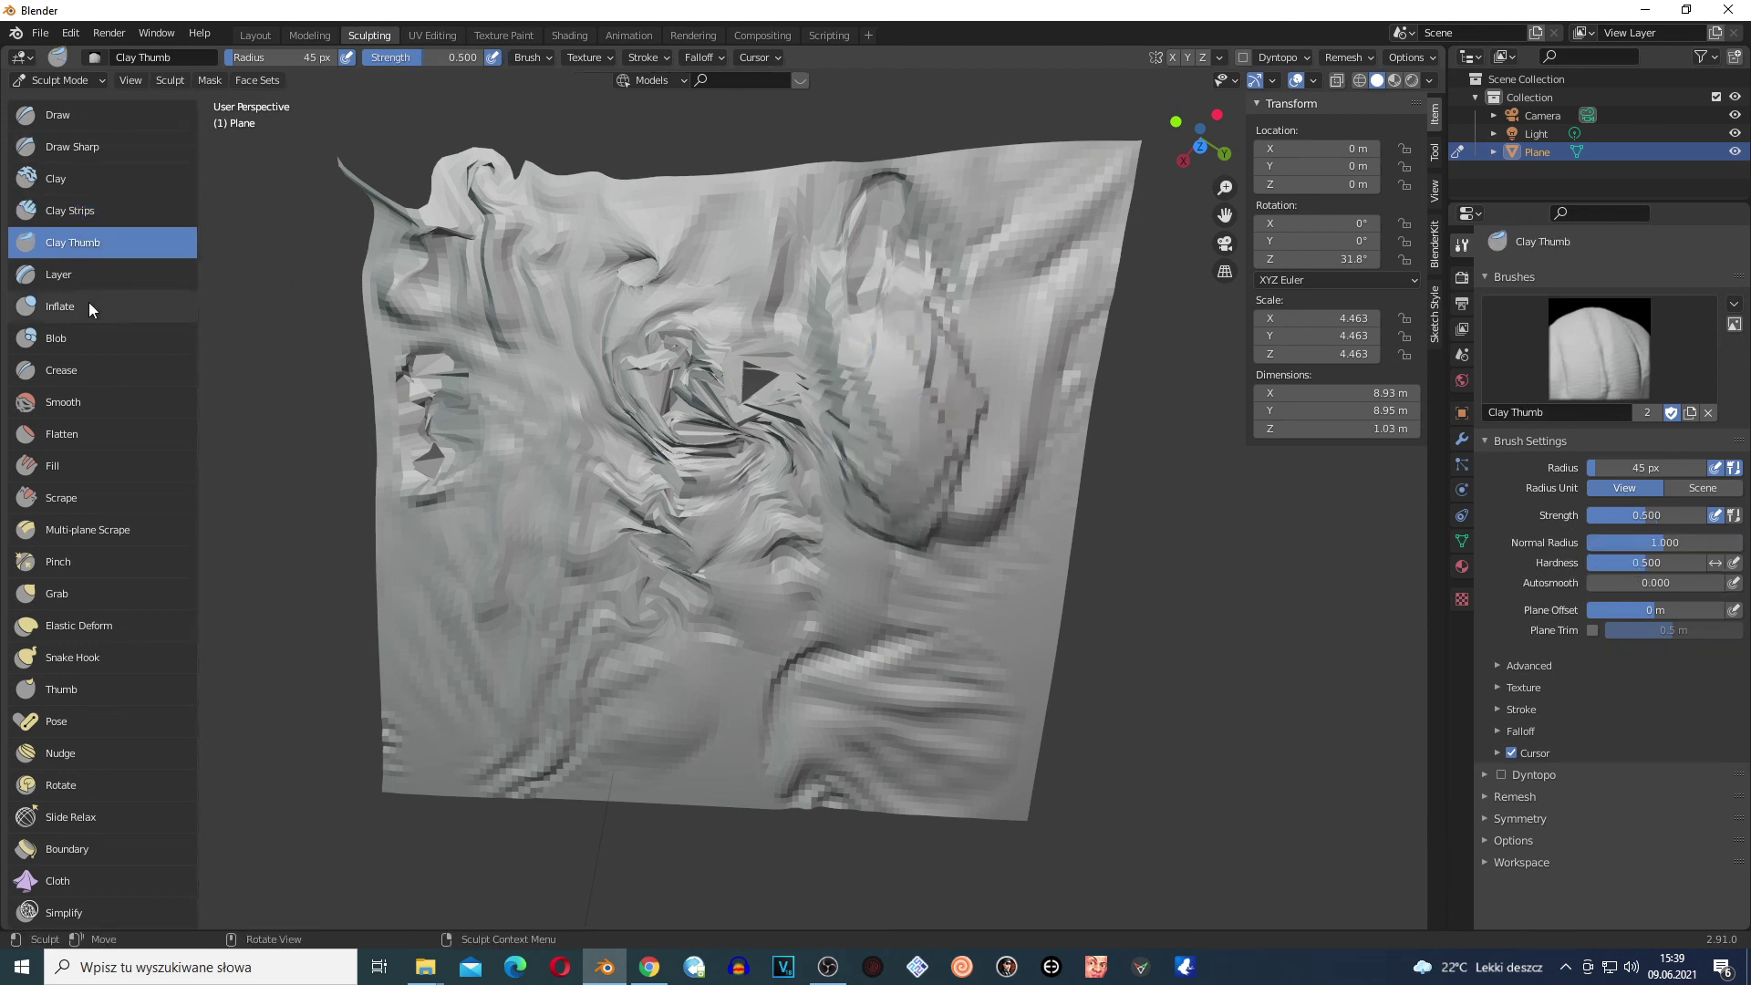
Pass over the Inflate brush to the Smooth brush, and smooth the clay strokes on the right-hand mound
{"action": "left_click", "coordinate": [89, 305]}
{"action": "left_click", "coordinate": [63, 402]}
{"action": "mouse_move", "coordinate": [811, 292]}
{"action": "left_mouse_down"}
{"action": "mouse_move", "coordinate": [906, 274]}
{"action": "mouse_move", "coordinate": [976, 447]}
{"action": "mouse_move", "coordinate": [949, 256]}
{"action": "mouse_move", "coordinate": [871, 489]}
{"action": "left_mouse_up"}
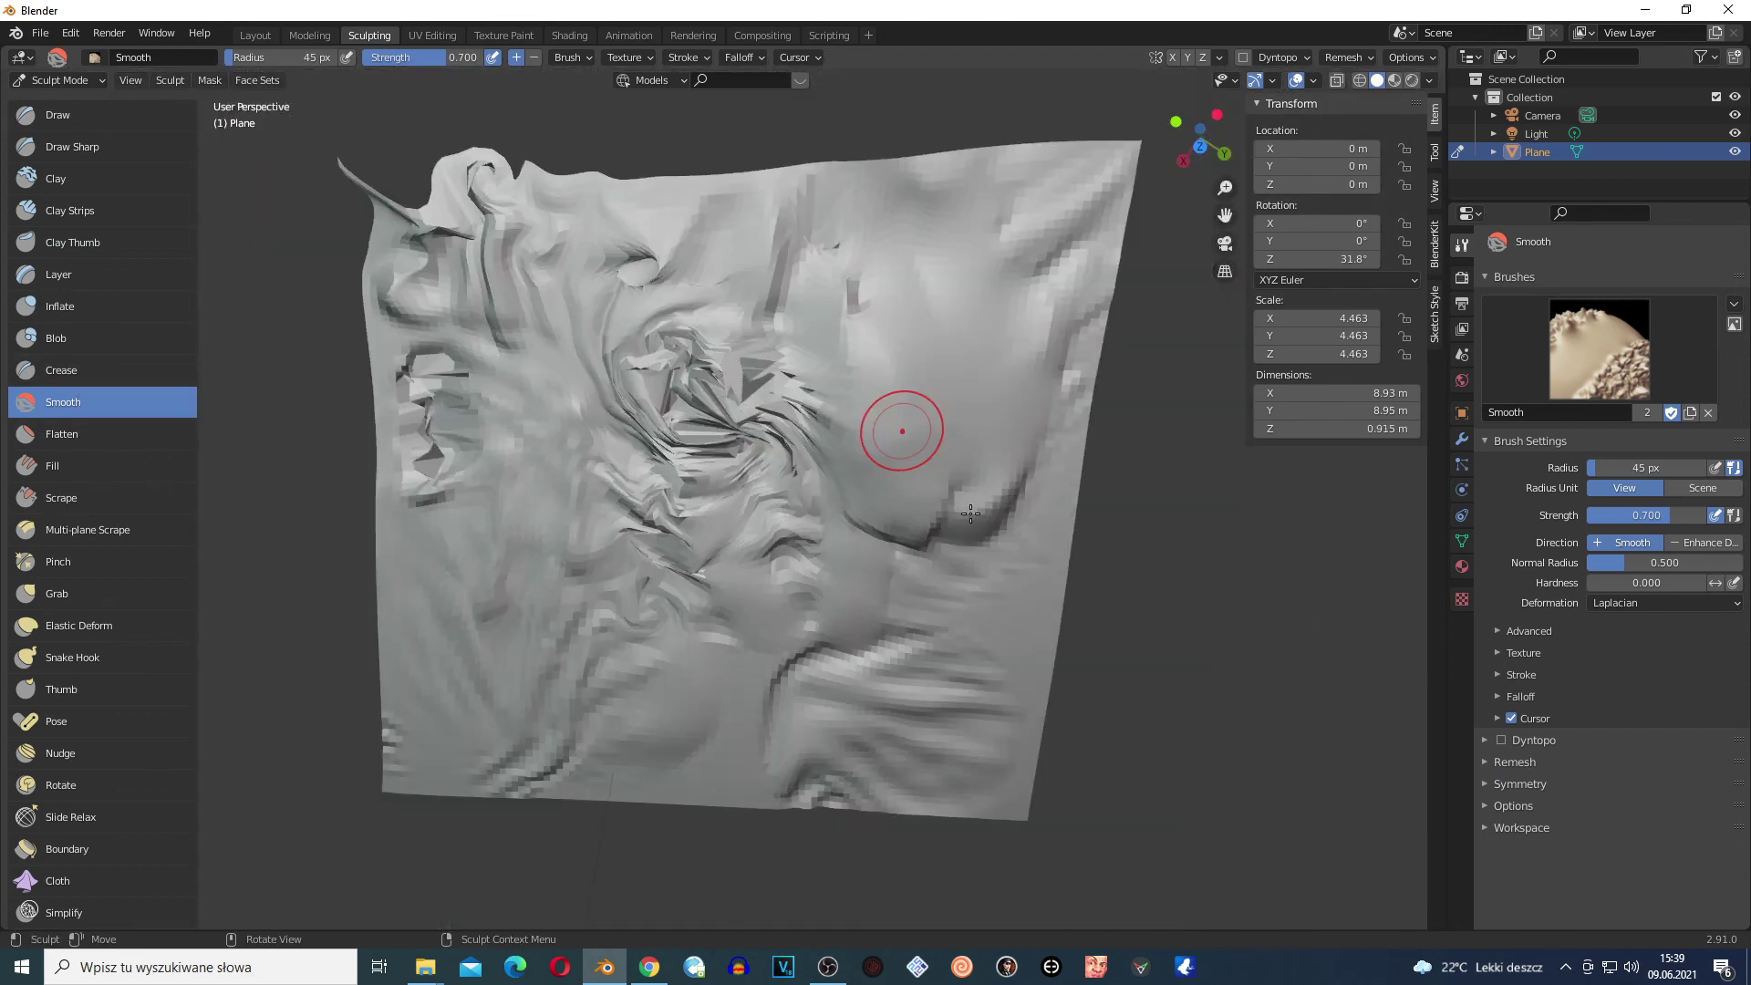
Smooth away the ridges and folds across the right mound, the centre, the left side and the lower edge of the plane
{"action": "mouse_move", "coordinate": [903, 422]}
{"action": "left_mouse_down"}
{"action": "mouse_move", "coordinate": [967, 465]}
{"action": "mouse_move", "coordinate": [990, 538]}
{"action": "mouse_move", "coordinate": [903, 431]}
{"action": "mouse_move", "coordinate": [802, 584]}
{"action": "mouse_move", "coordinate": [1014, 786]}
{"action": "left_mouse_up"}
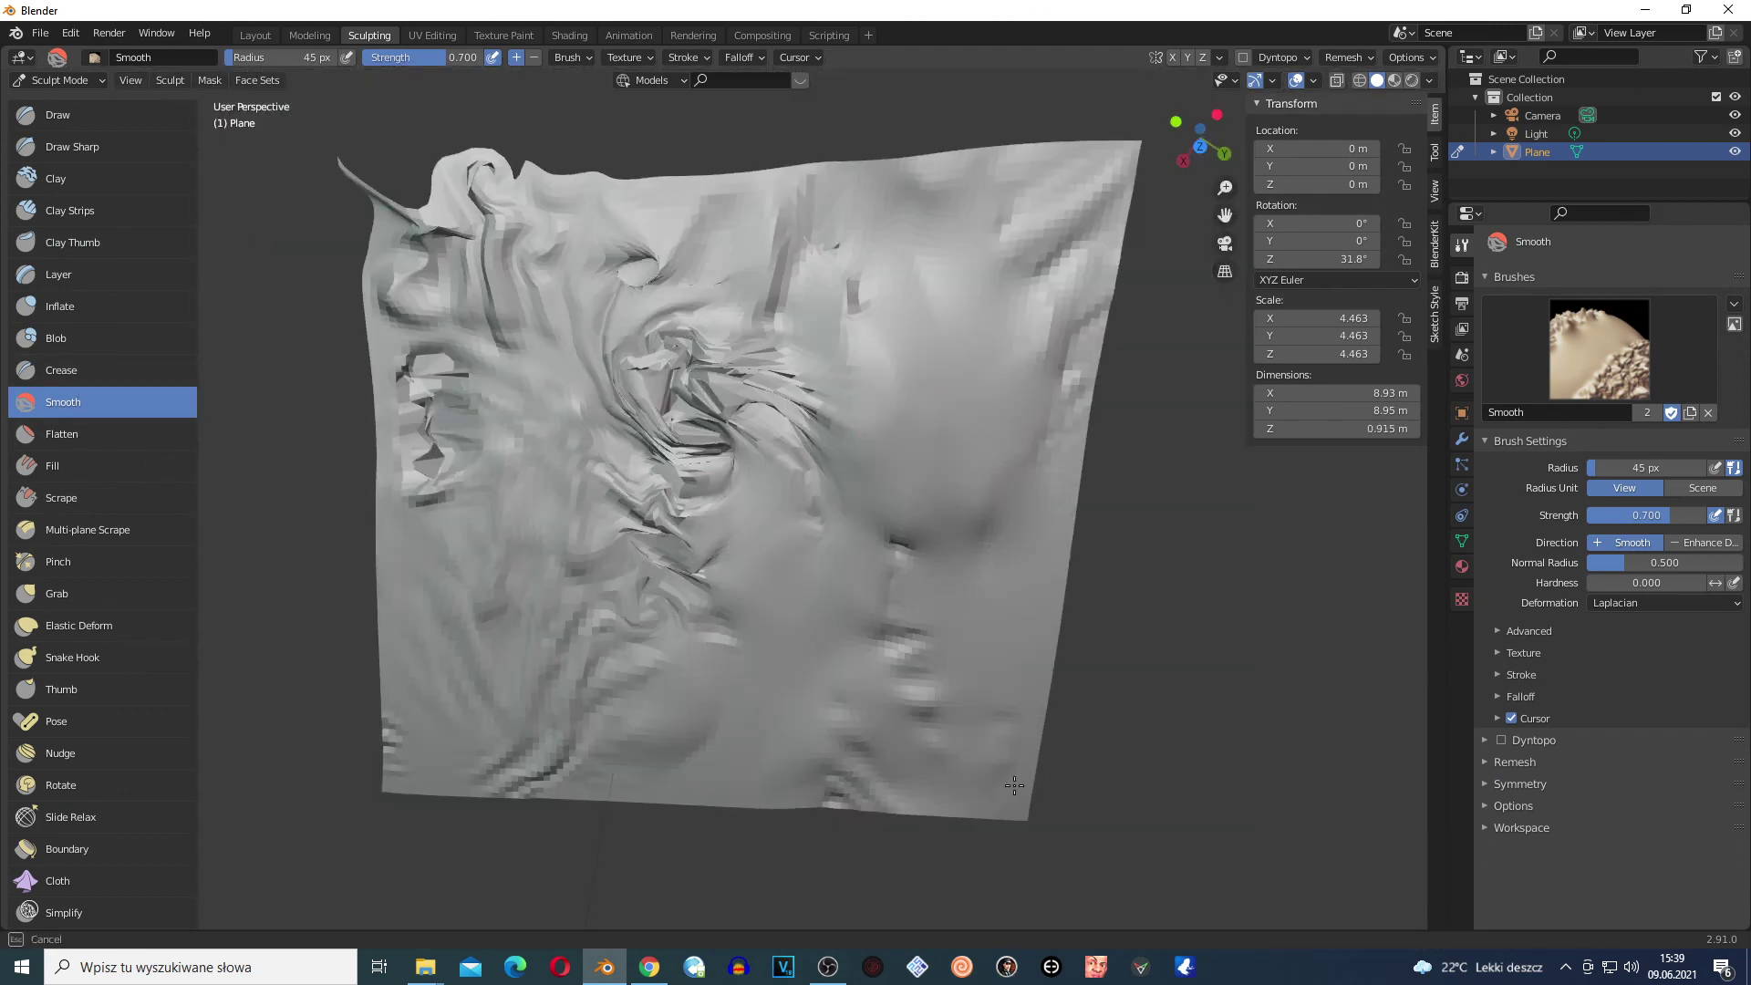
{"action": "mouse_move", "coordinate": [950, 711]}
{"action": "left_mouse_down"}
{"action": "mouse_move", "coordinate": [949, 748]}
{"action": "mouse_move", "coordinate": [924, 580]}
{"action": "mouse_move", "coordinate": [888, 751]}
{"action": "mouse_move", "coordinate": [812, 778]}
{"action": "left_mouse_up"}
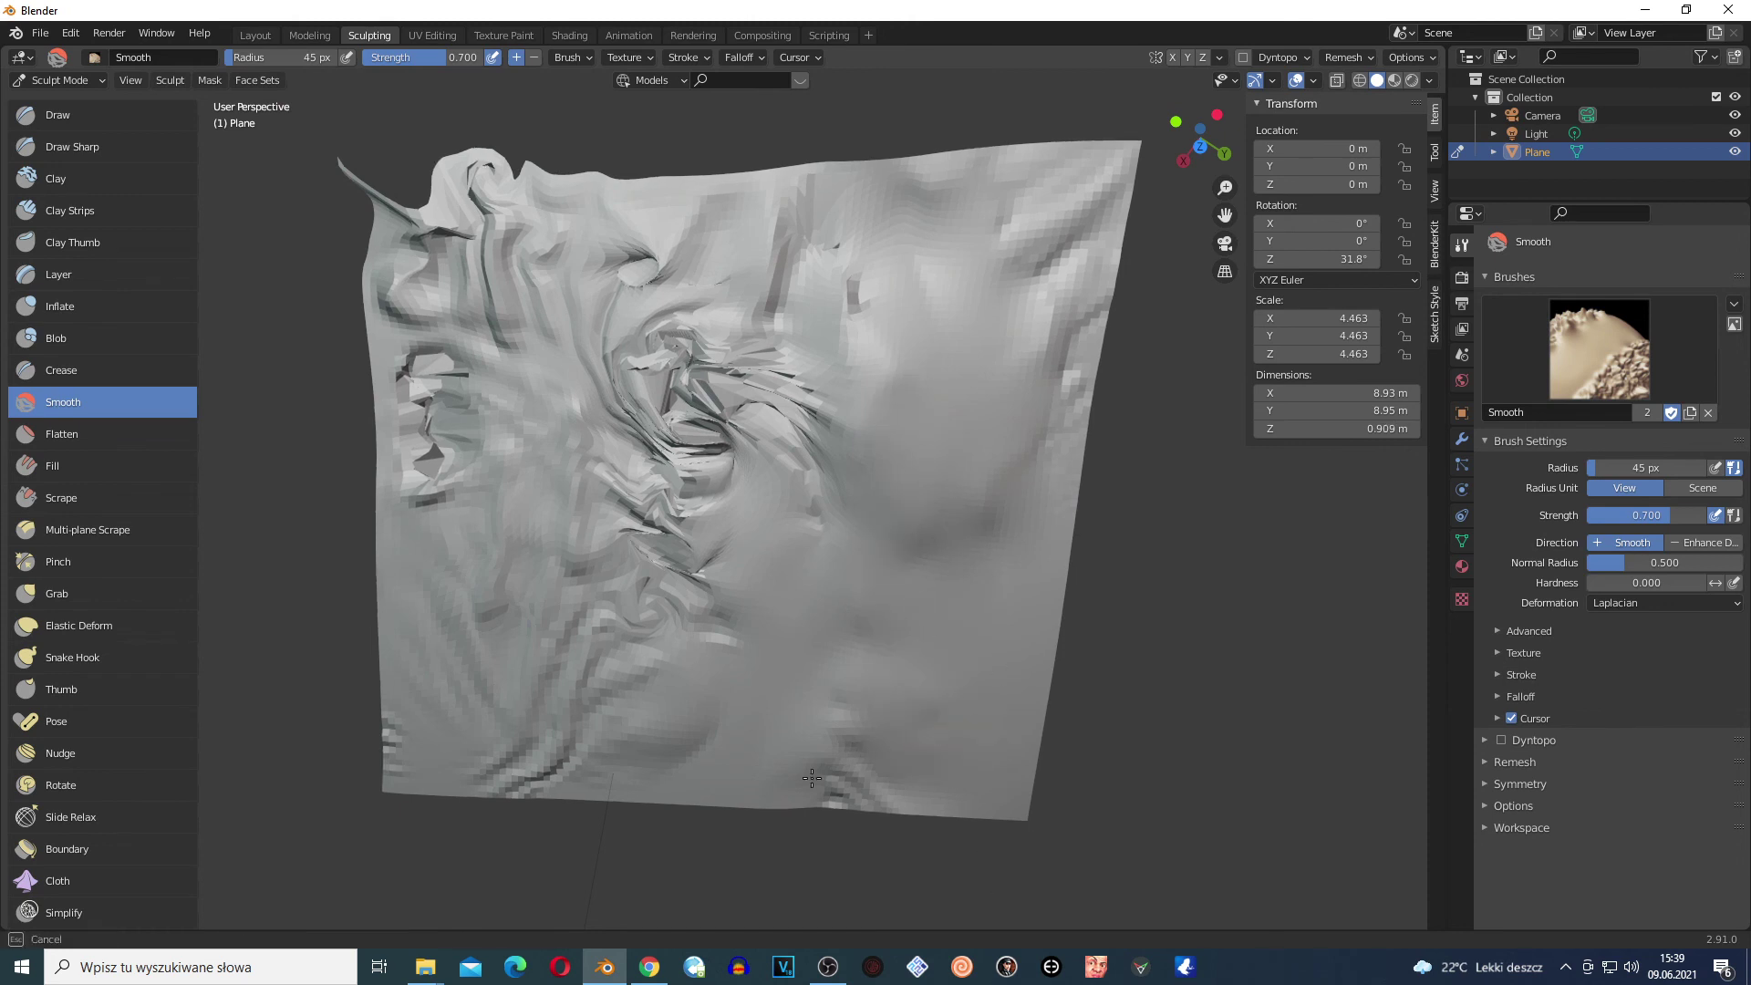
{"action": "mouse_move", "coordinate": [751, 518]}
{"action": "left_mouse_down"}
{"action": "mouse_move", "coordinate": [662, 419]}
{"action": "mouse_move", "coordinate": [668, 459]}
{"action": "mouse_move", "coordinate": [745, 391]}
{"action": "mouse_move", "coordinate": [462, 414]}
{"action": "mouse_move", "coordinate": [701, 431]}
{"action": "mouse_move", "coordinate": [776, 365]}
{"action": "mouse_move", "coordinate": [787, 314]}
{"action": "mouse_move", "coordinate": [765, 393]}
{"action": "mouse_move", "coordinate": [735, 403]}
{"action": "mouse_move", "coordinate": [832, 404]}
{"action": "mouse_move", "coordinate": [628, 415]}
{"action": "mouse_move", "coordinate": [813, 470]}
{"action": "mouse_move", "coordinate": [772, 365]}
{"action": "mouse_move", "coordinate": [904, 309]}
{"action": "mouse_move", "coordinate": [701, 211]}
{"action": "mouse_move", "coordinate": [357, 186]}
{"action": "mouse_move", "coordinate": [380, 265]}
{"action": "mouse_move", "coordinate": [227, 164]}
{"action": "mouse_move", "coordinate": [555, 239]}
{"action": "mouse_move", "coordinate": [573, 201]}
{"action": "left_mouse_up"}
{"action": "left_click_drag", "start_coordinate": [413, 144], "coordinate": [477, 192]}
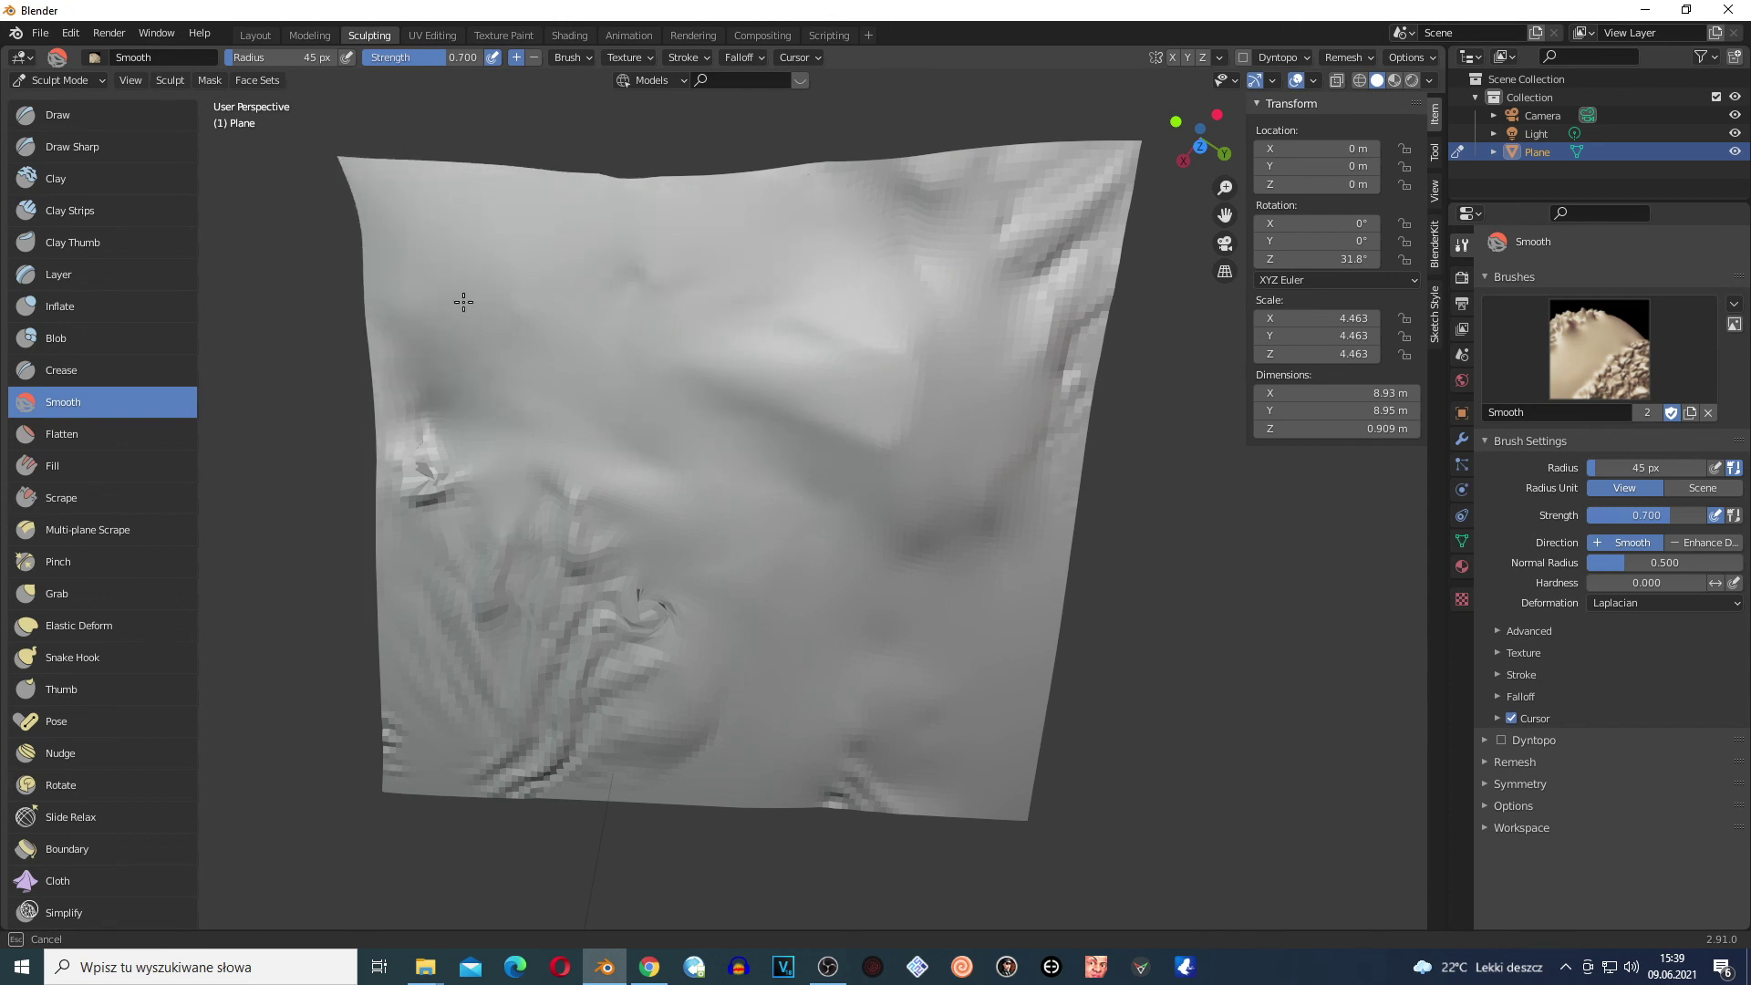
{"action": "mouse_move", "coordinate": [463, 302]}
{"action": "left_mouse_down"}
{"action": "mouse_move", "coordinate": [539, 373]}
{"action": "mouse_move", "coordinate": [511, 490]}
{"action": "mouse_move", "coordinate": [545, 565]}
{"action": "mouse_move", "coordinate": [635, 556]}
{"action": "left_mouse_up"}
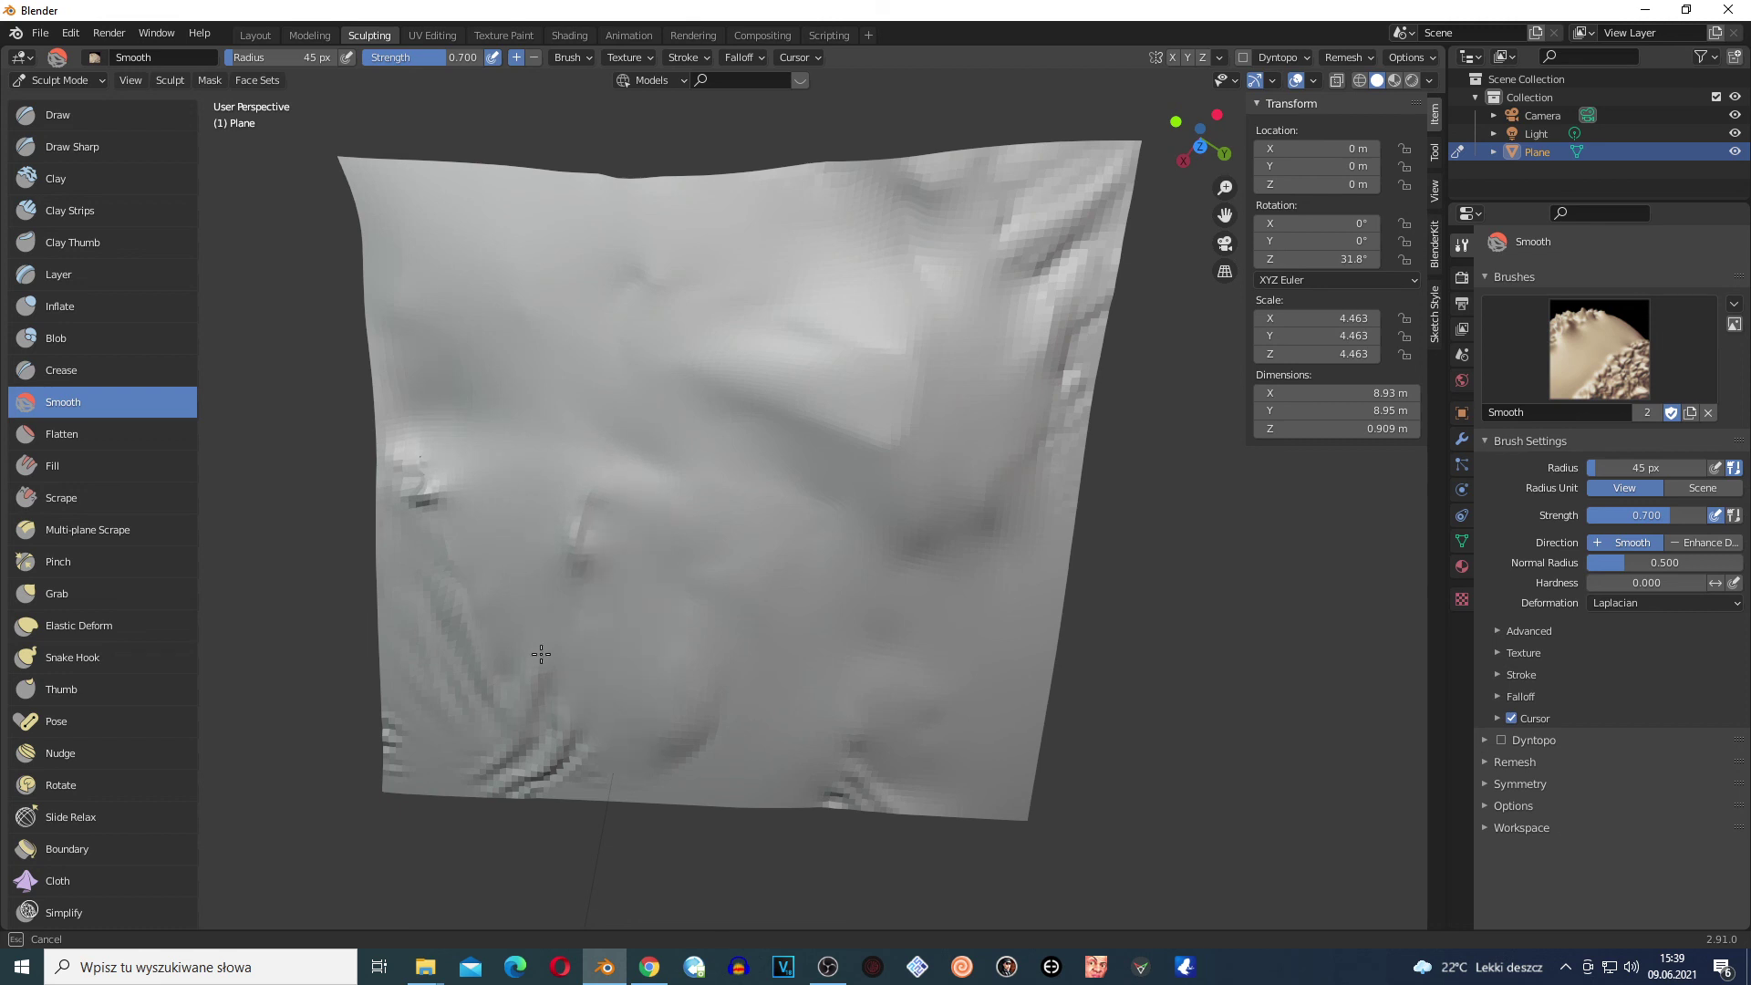
{"action": "left_click_drag", "start_coordinate": [530, 728], "coordinate": [627, 751]}
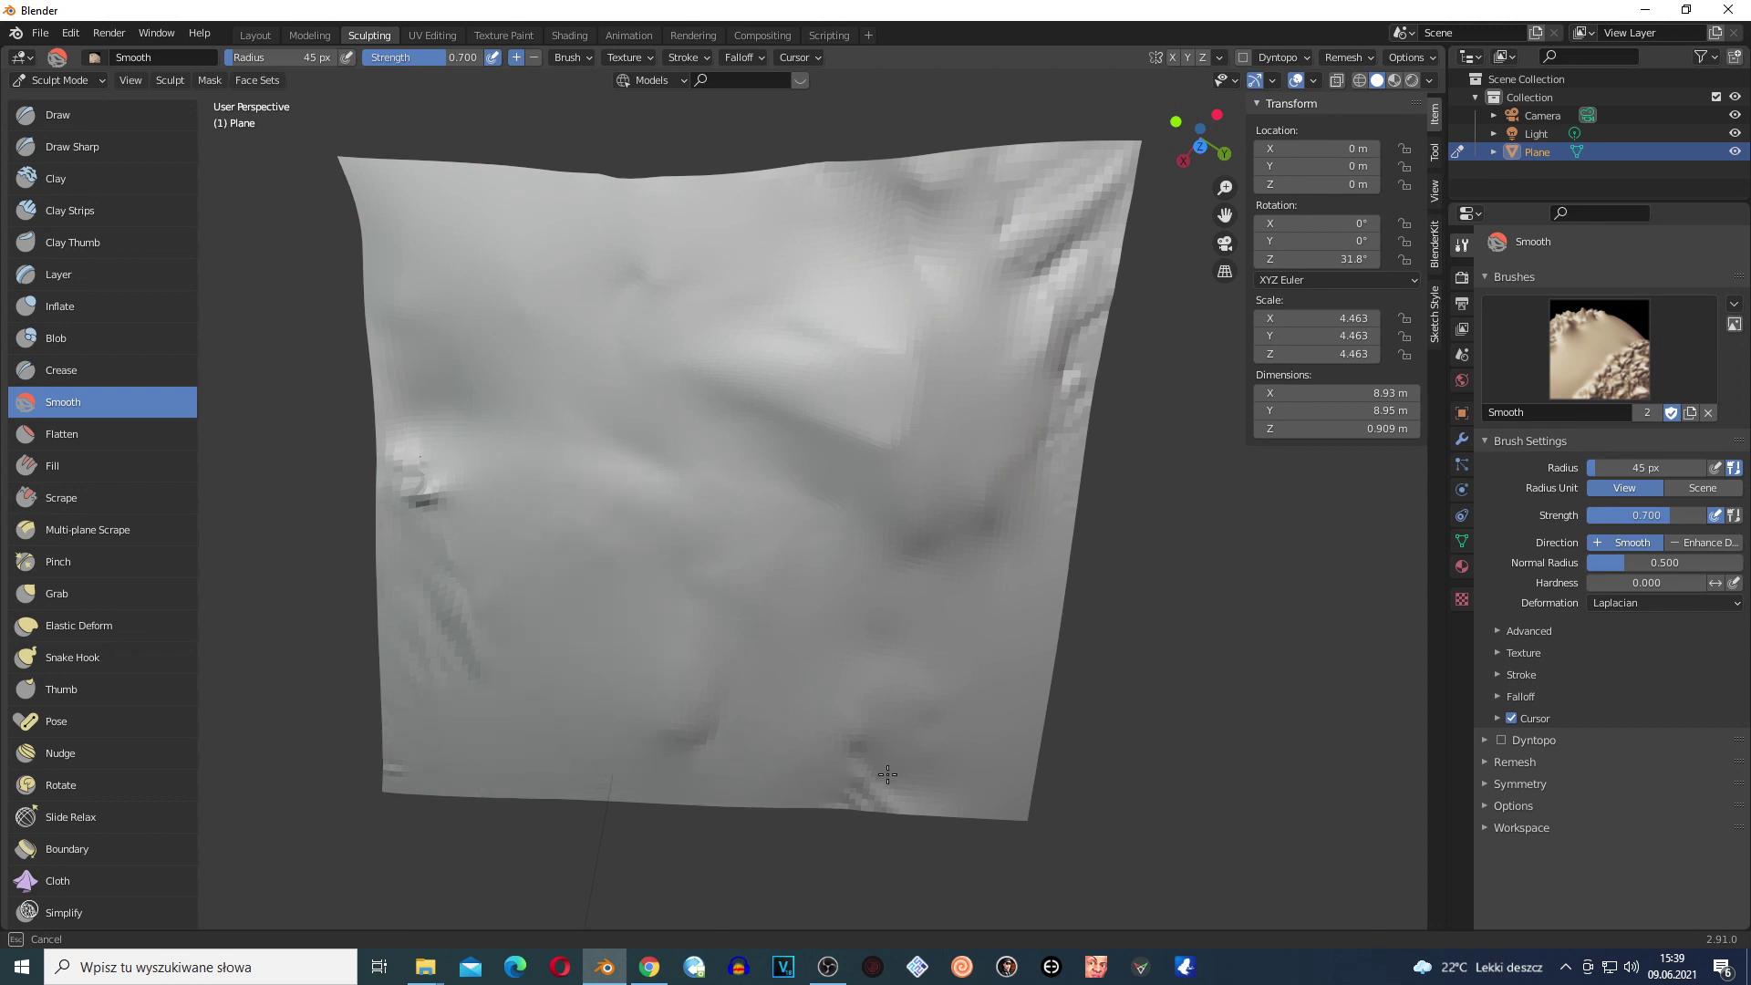
{"action": "left_click_drag", "start_coordinate": [957, 259], "coordinate": [1026, 280]}
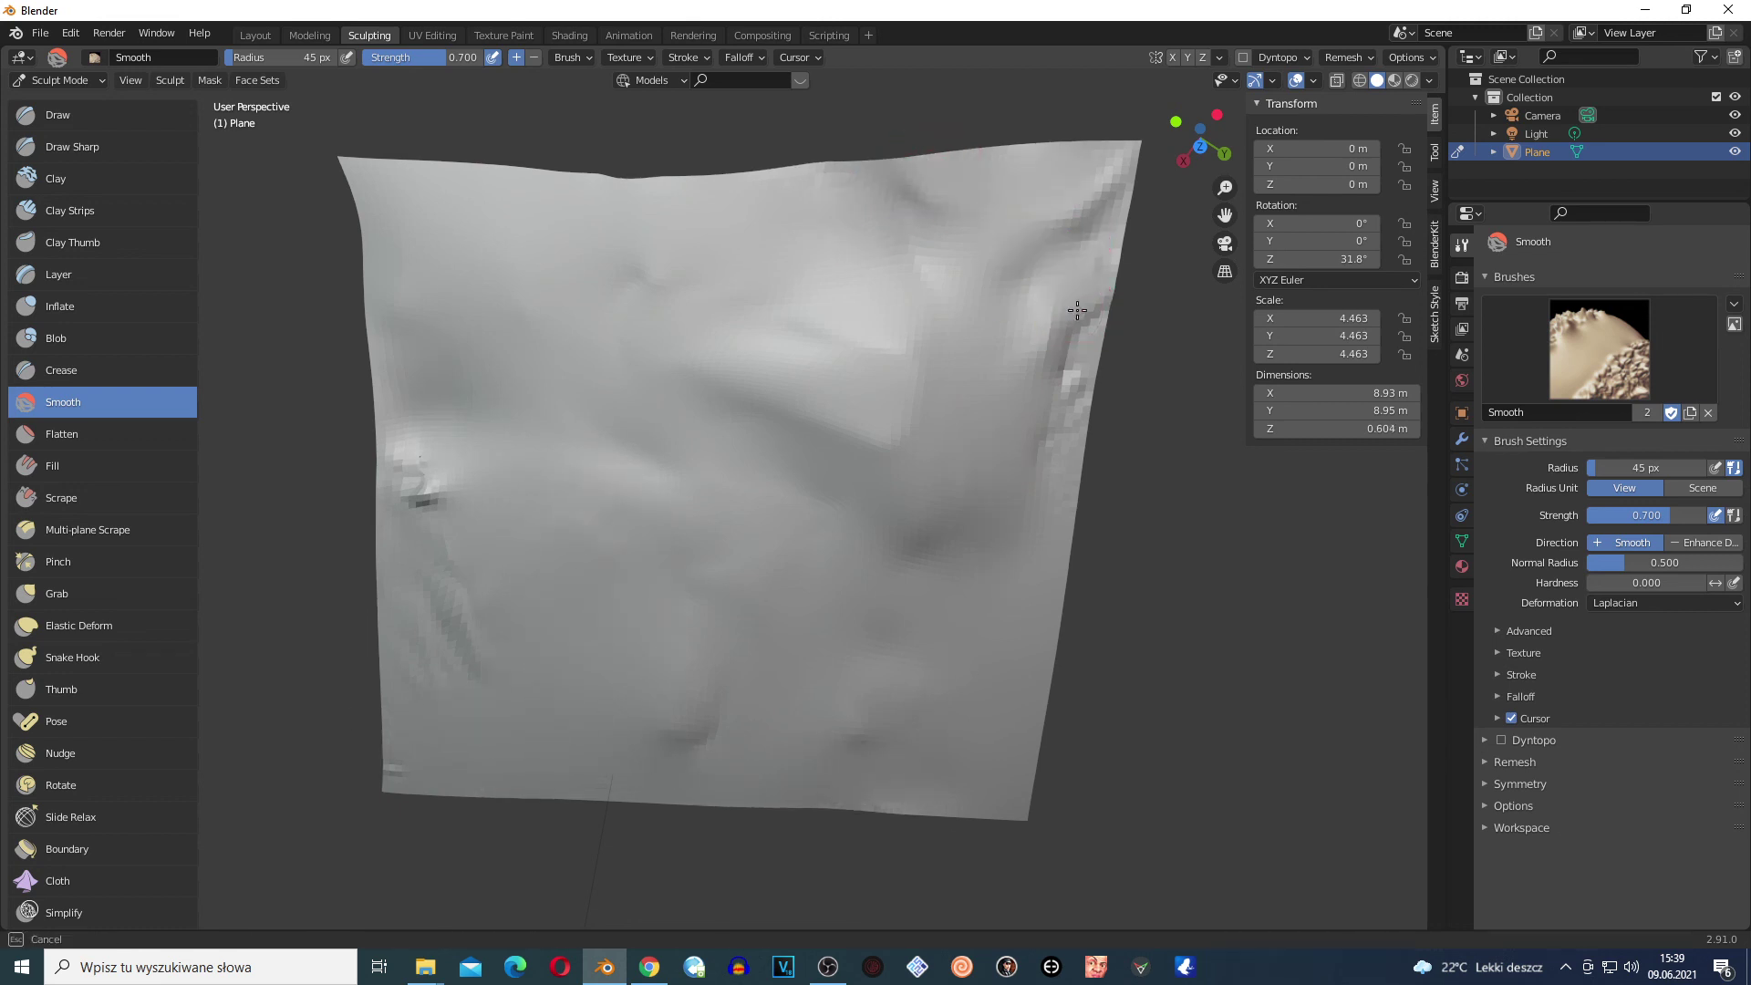
Pass over the Flatten and Scrape brushes to the Clay brush, and build up new folds in the middle of the plane
{"action": "left_click", "coordinate": [67, 435]}
{"action": "left_click", "coordinate": [78, 475]}
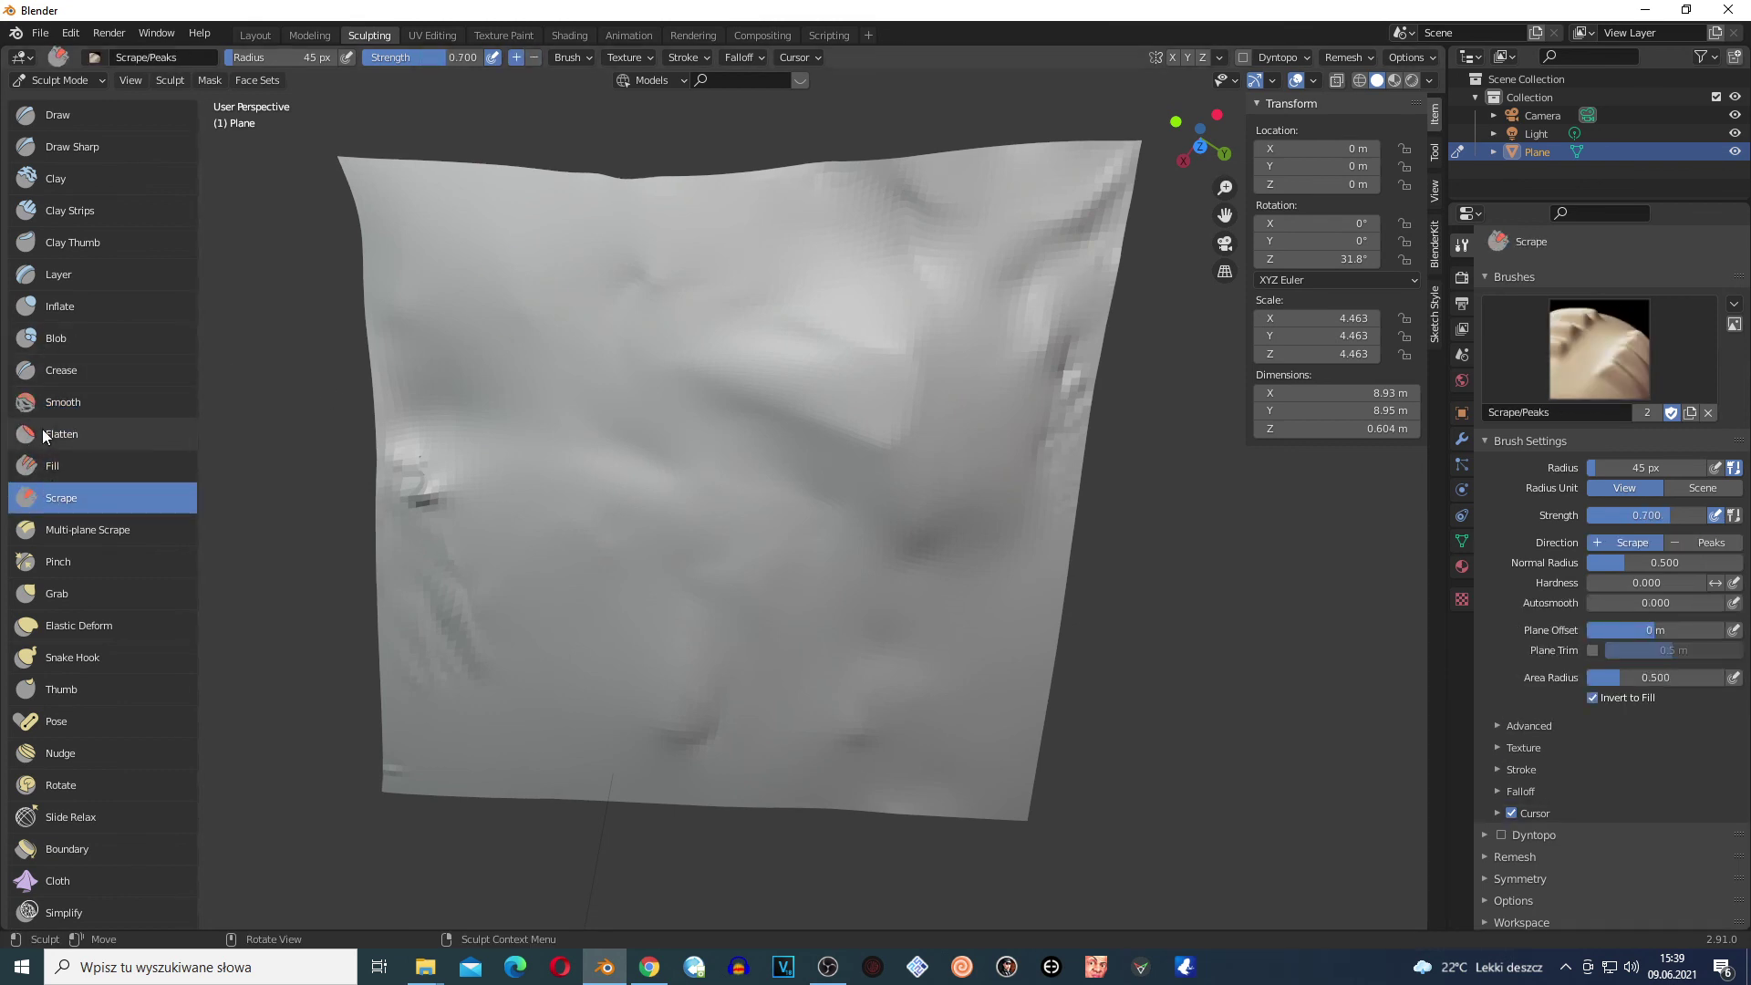
{"action": "left_click", "coordinate": [56, 178]}
{"action": "left_click_drag", "start_coordinate": [635, 347], "coordinate": [604, 643]}
{"action": "left_click_drag", "start_coordinate": [696, 282], "coordinate": [815, 604]}
Carve a long vertical stroke and zigzag lines right of the central folds with the Draw Sharp brush
{"action": "left_click", "coordinate": [80, 146]}
{"action": "left_click_drag", "start_coordinate": [939, 538], "coordinate": [948, 173]}
{"action": "mouse_move", "coordinate": [846, 235]}
{"action": "left_mouse_down"}
{"action": "mouse_move", "coordinate": [696, 429]}
{"action": "mouse_move", "coordinate": [833, 488]}
{"action": "mouse_move", "coordinate": [717, 390]}
{"action": "mouse_move", "coordinate": [694, 451]}
{"action": "left_mouse_up"}
Pass over the Flatten brush to the Scrape brush, and scrape the ridges above and right of the central folds
{"action": "left_click", "coordinate": [91, 434]}
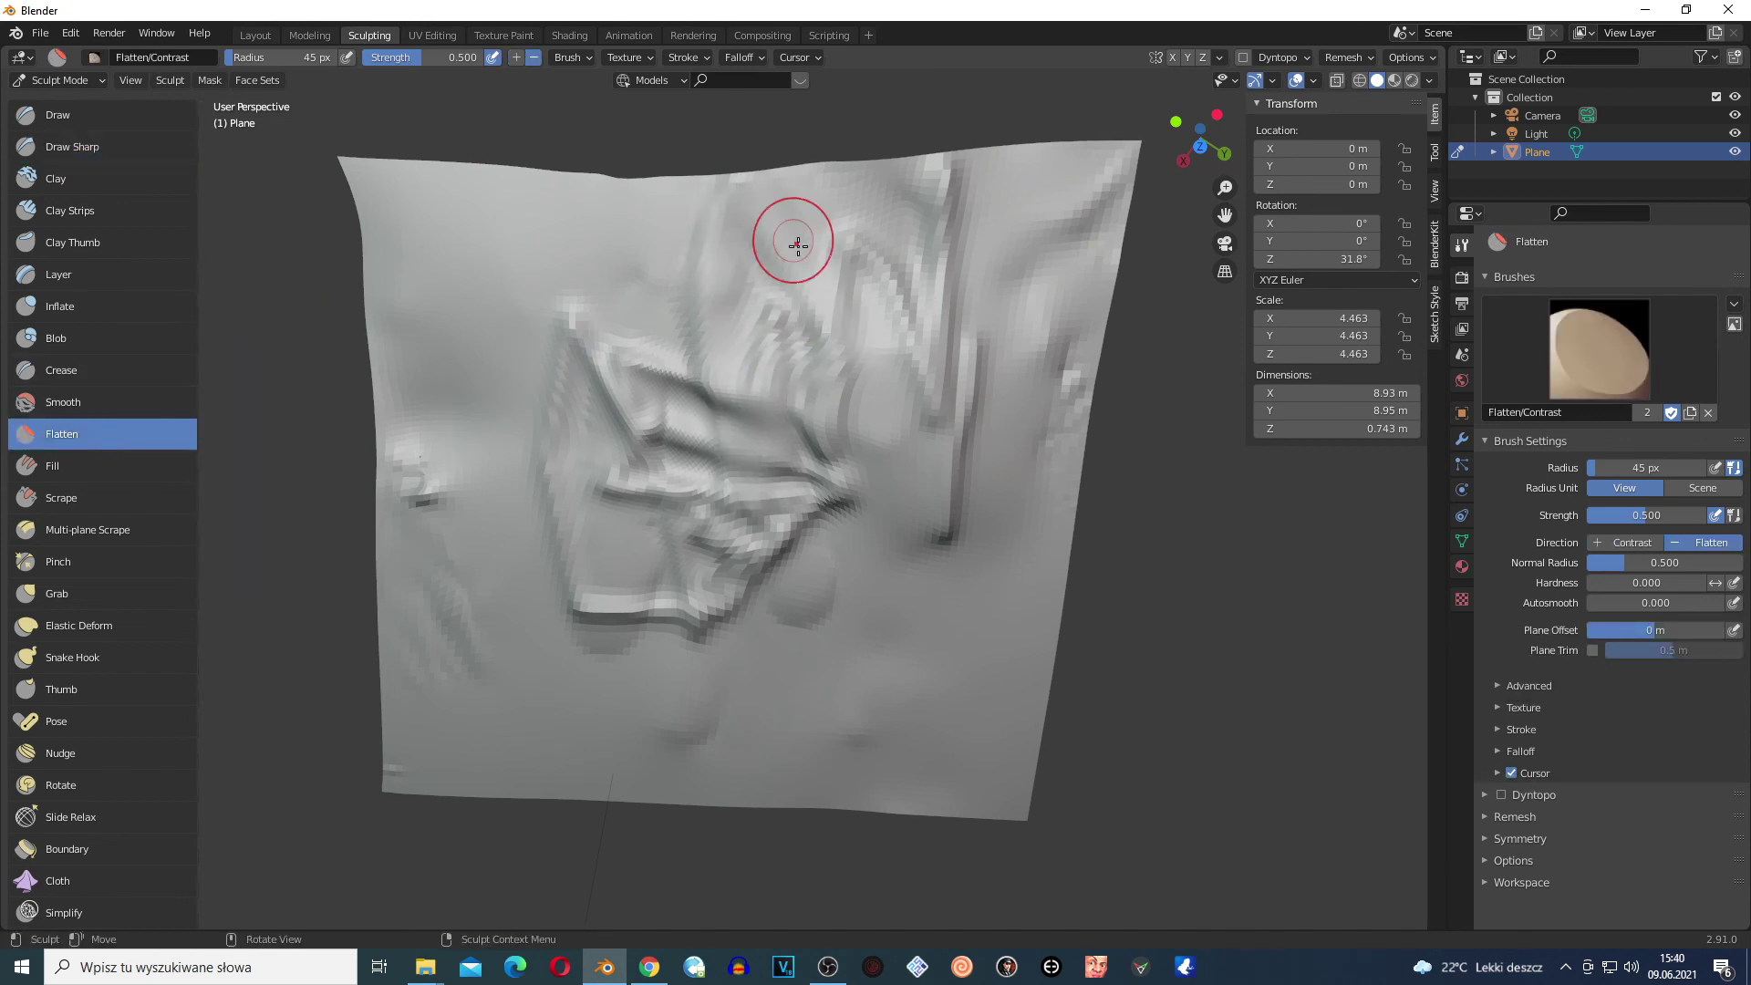
{"action": "scroll", "coordinate": [793, 242], "scroll_direction": "up", "scroll_amount": 2}
{"action": "left_click", "coordinate": [69, 492]}
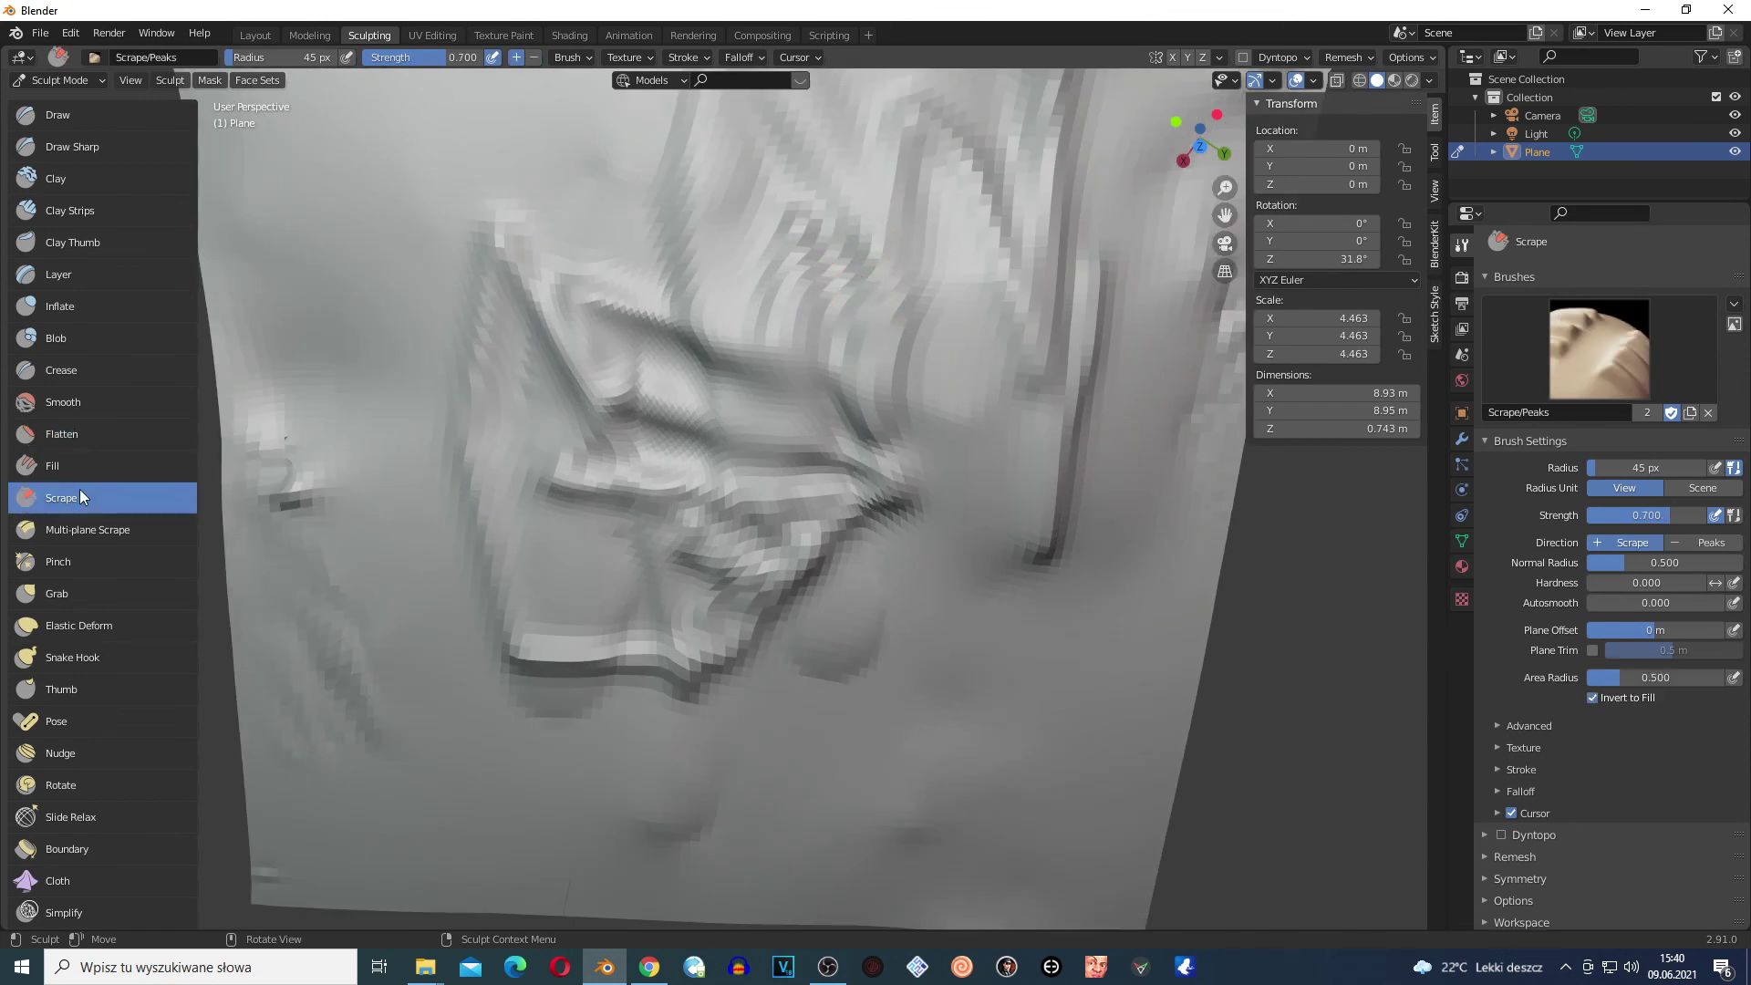
{"action": "left_click_drag", "start_coordinate": [781, 317], "coordinate": [819, 336]}
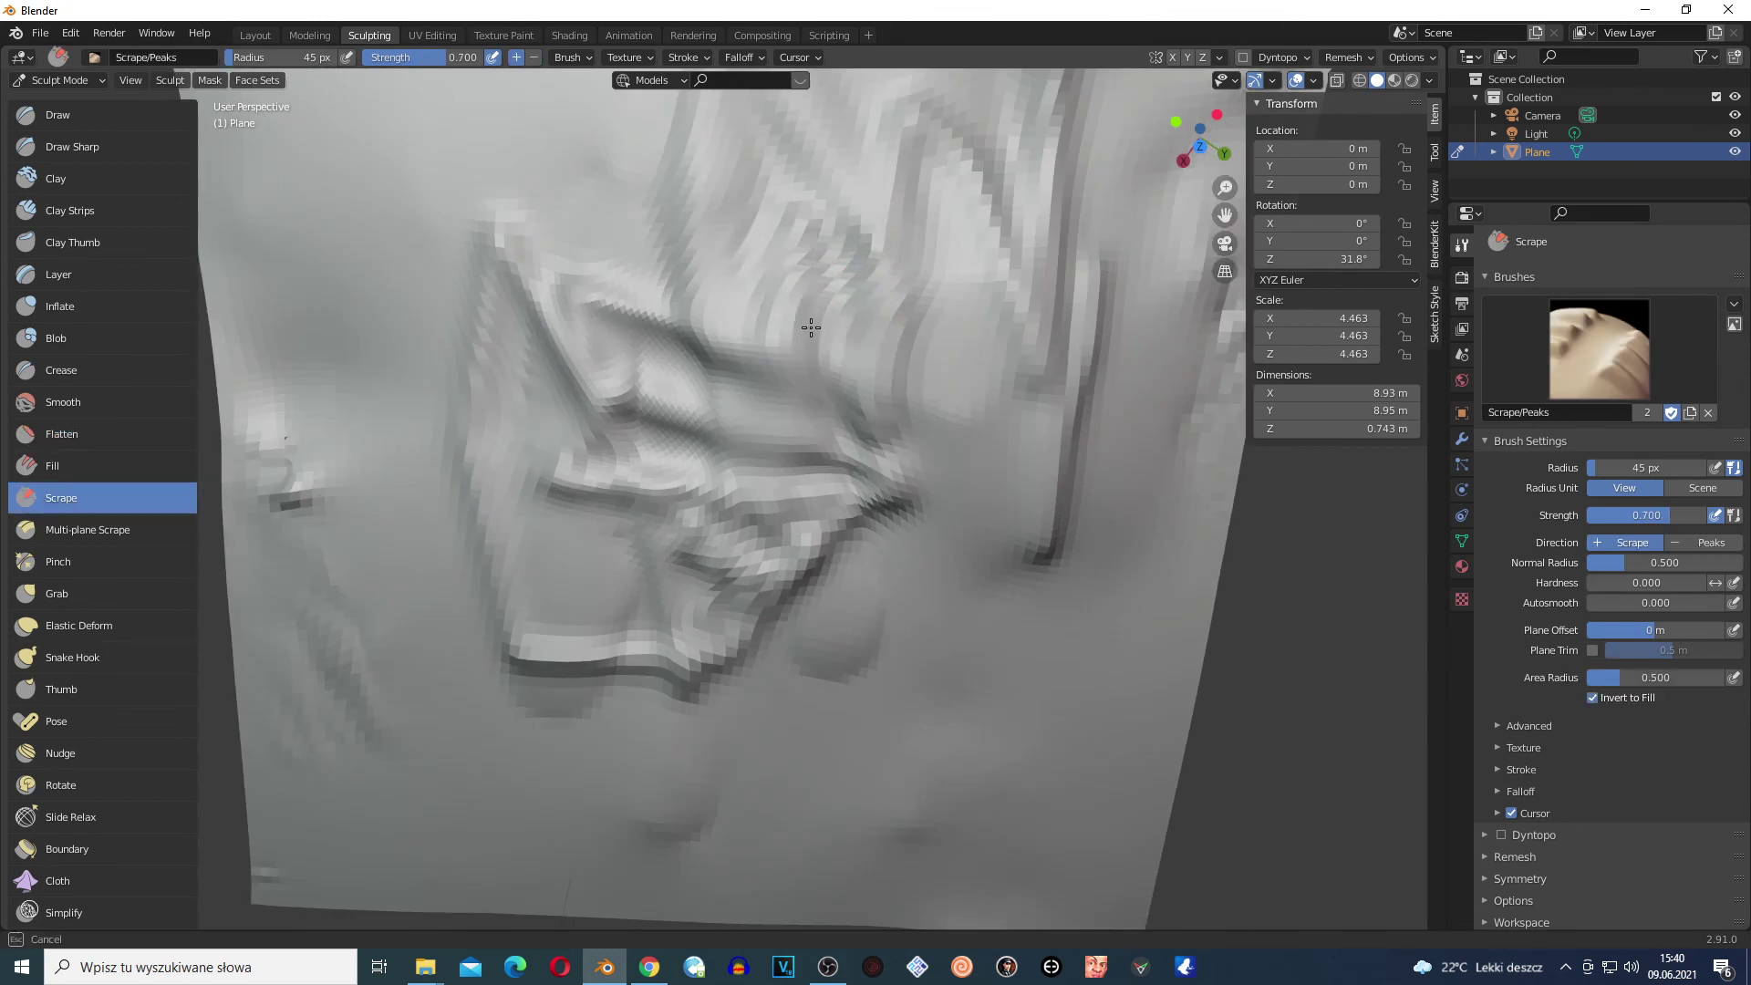
{"action": "left_click_drag", "start_coordinate": [934, 172], "coordinate": [867, 265]}
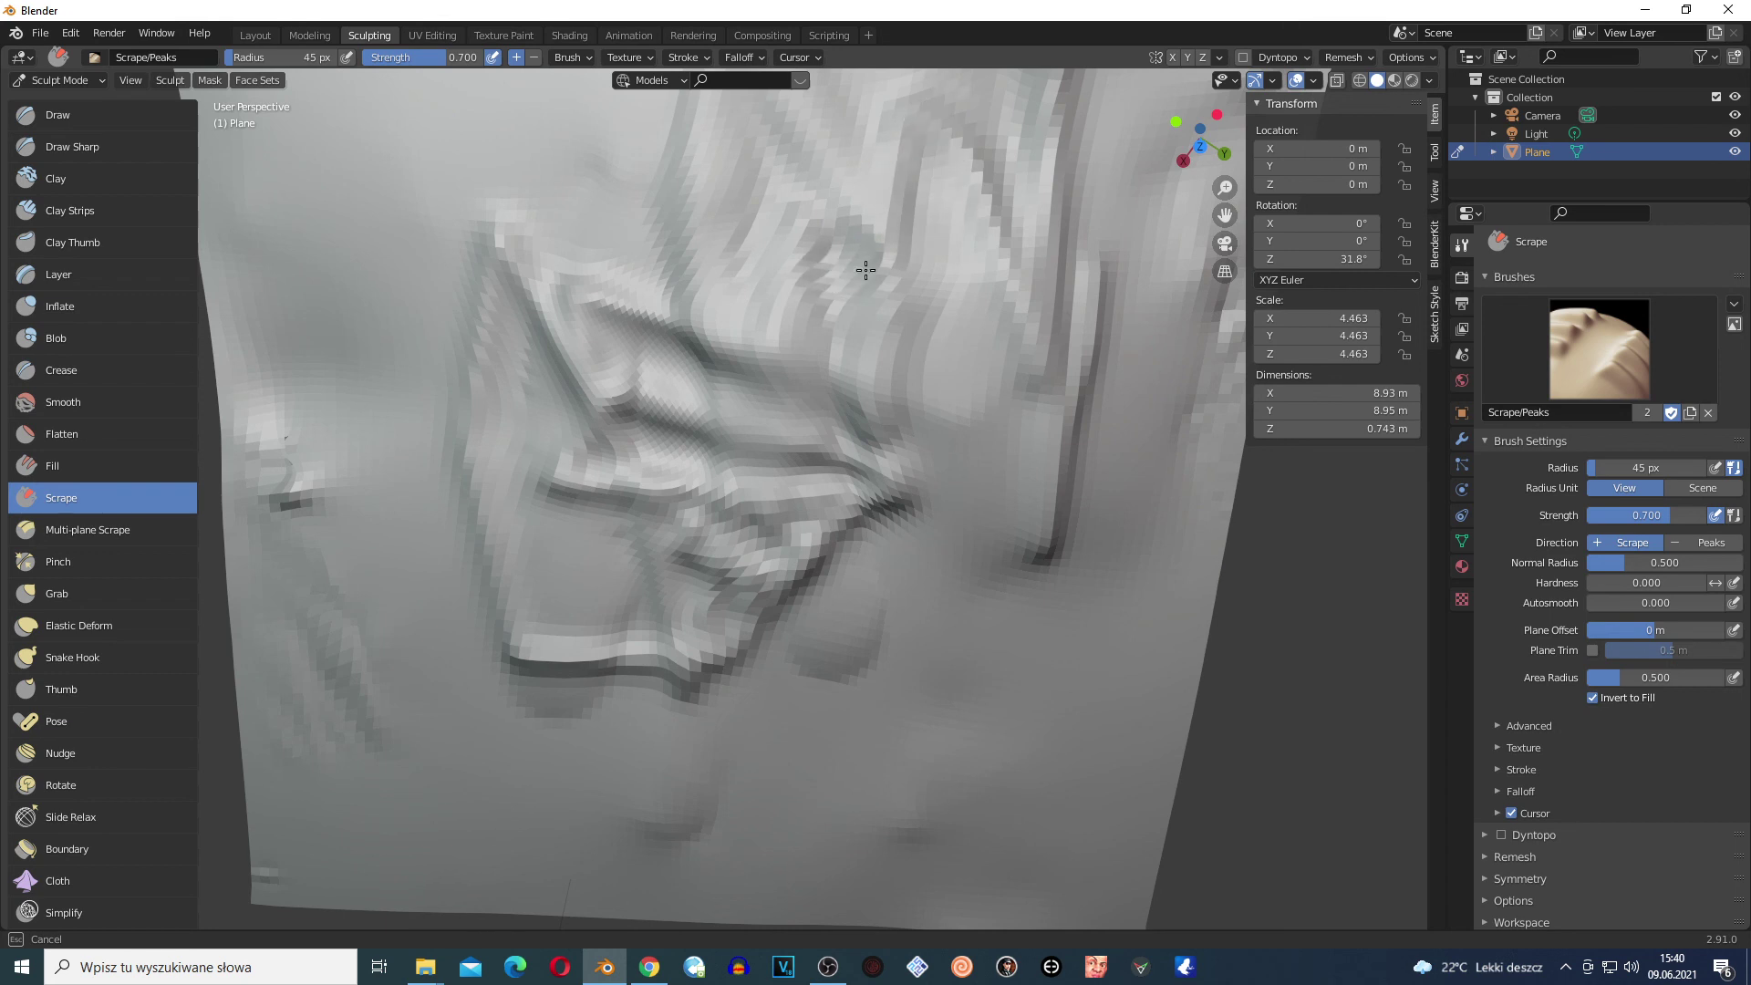
Choose the Grab brush and pull the surface around the central folds and upper-left area toward the upper-left corner
{"action": "scroll", "coordinate": [60, 517], "scroll_direction": "down", "scroll_amount": 2}
{"action": "left_click", "coordinate": [61, 517]}
{"action": "scroll", "coordinate": [60, 517], "scroll_direction": "down", "scroll_amount": 3}
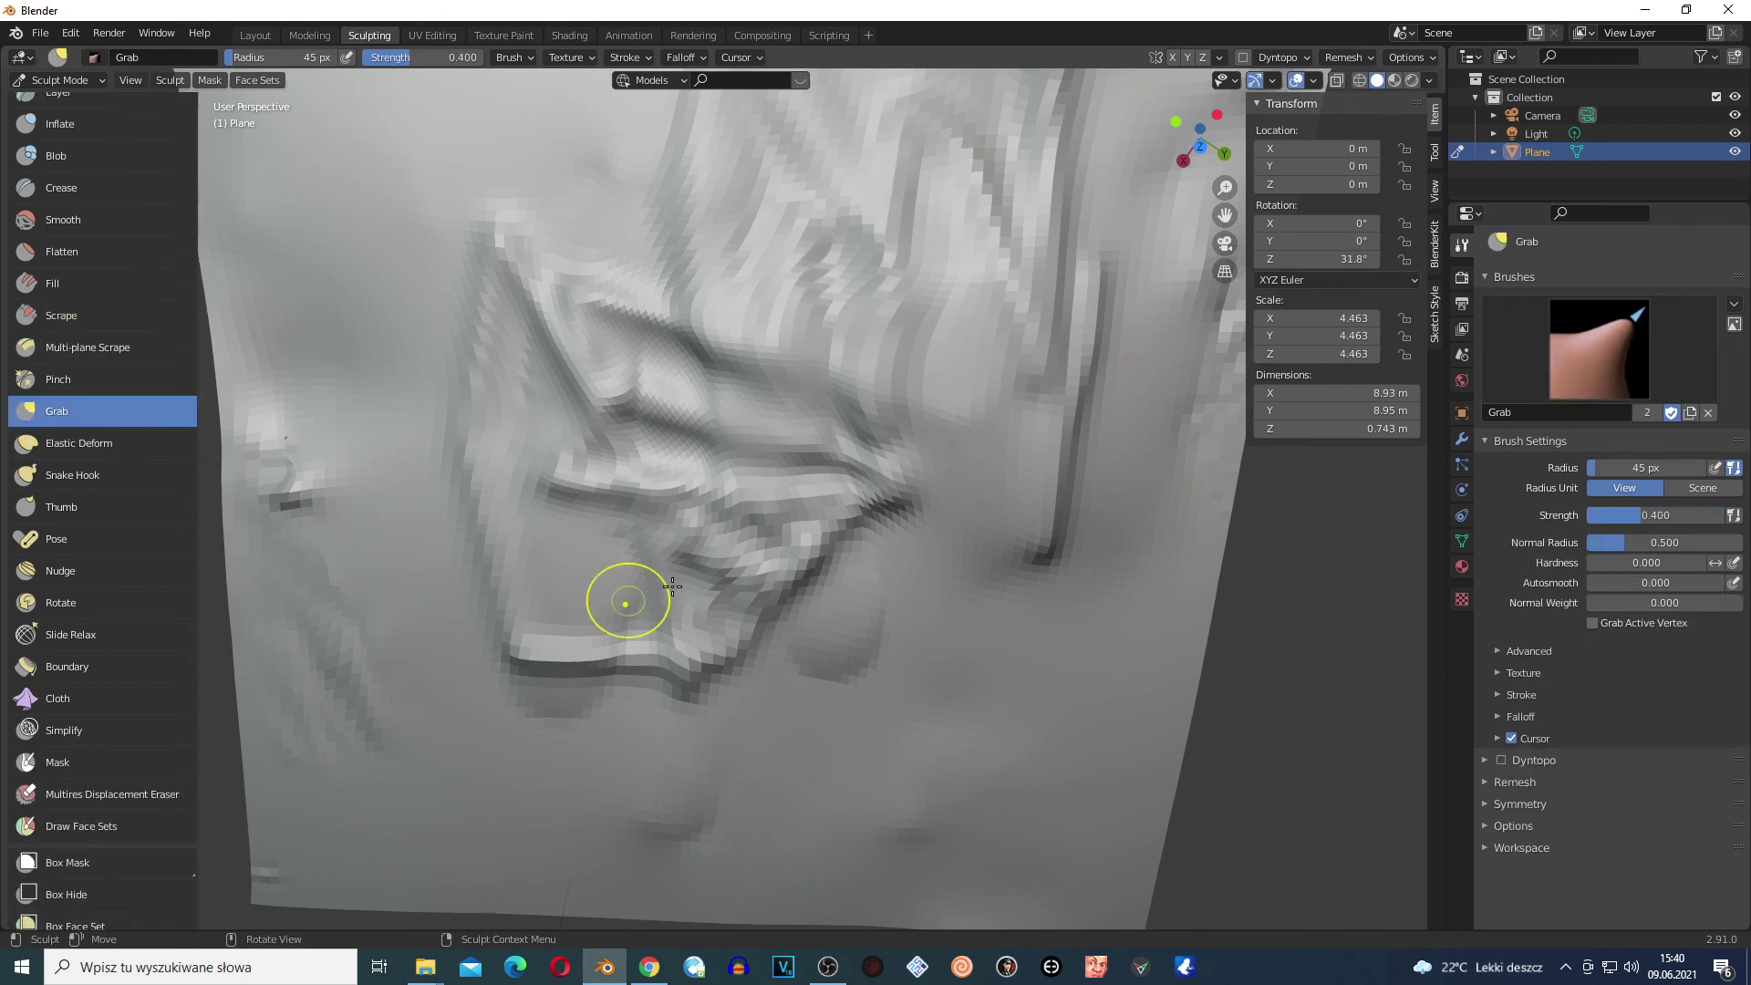
{"action": "scroll", "coordinate": [637, 595], "scroll_direction": "down", "scroll_amount": 6}
{"action": "mouse_move", "coordinate": [652, 470]}
{"action": "left_mouse_down"}
{"action": "mouse_move", "coordinate": [568, 511]}
{"action": "mouse_move", "coordinate": [677, 466]}
{"action": "mouse_move", "coordinate": [623, 399]}
{"action": "mouse_move", "coordinate": [517, 447]}
{"action": "mouse_move", "coordinate": [579, 372]}
{"action": "mouse_move", "coordinate": [506, 421]}
{"action": "mouse_move", "coordinate": [515, 465]}
{"action": "mouse_move", "coordinate": [520, 321]}
{"action": "left_mouse_up"}
{"action": "left_click_drag", "start_coordinate": [693, 420], "coordinate": [629, 418]}
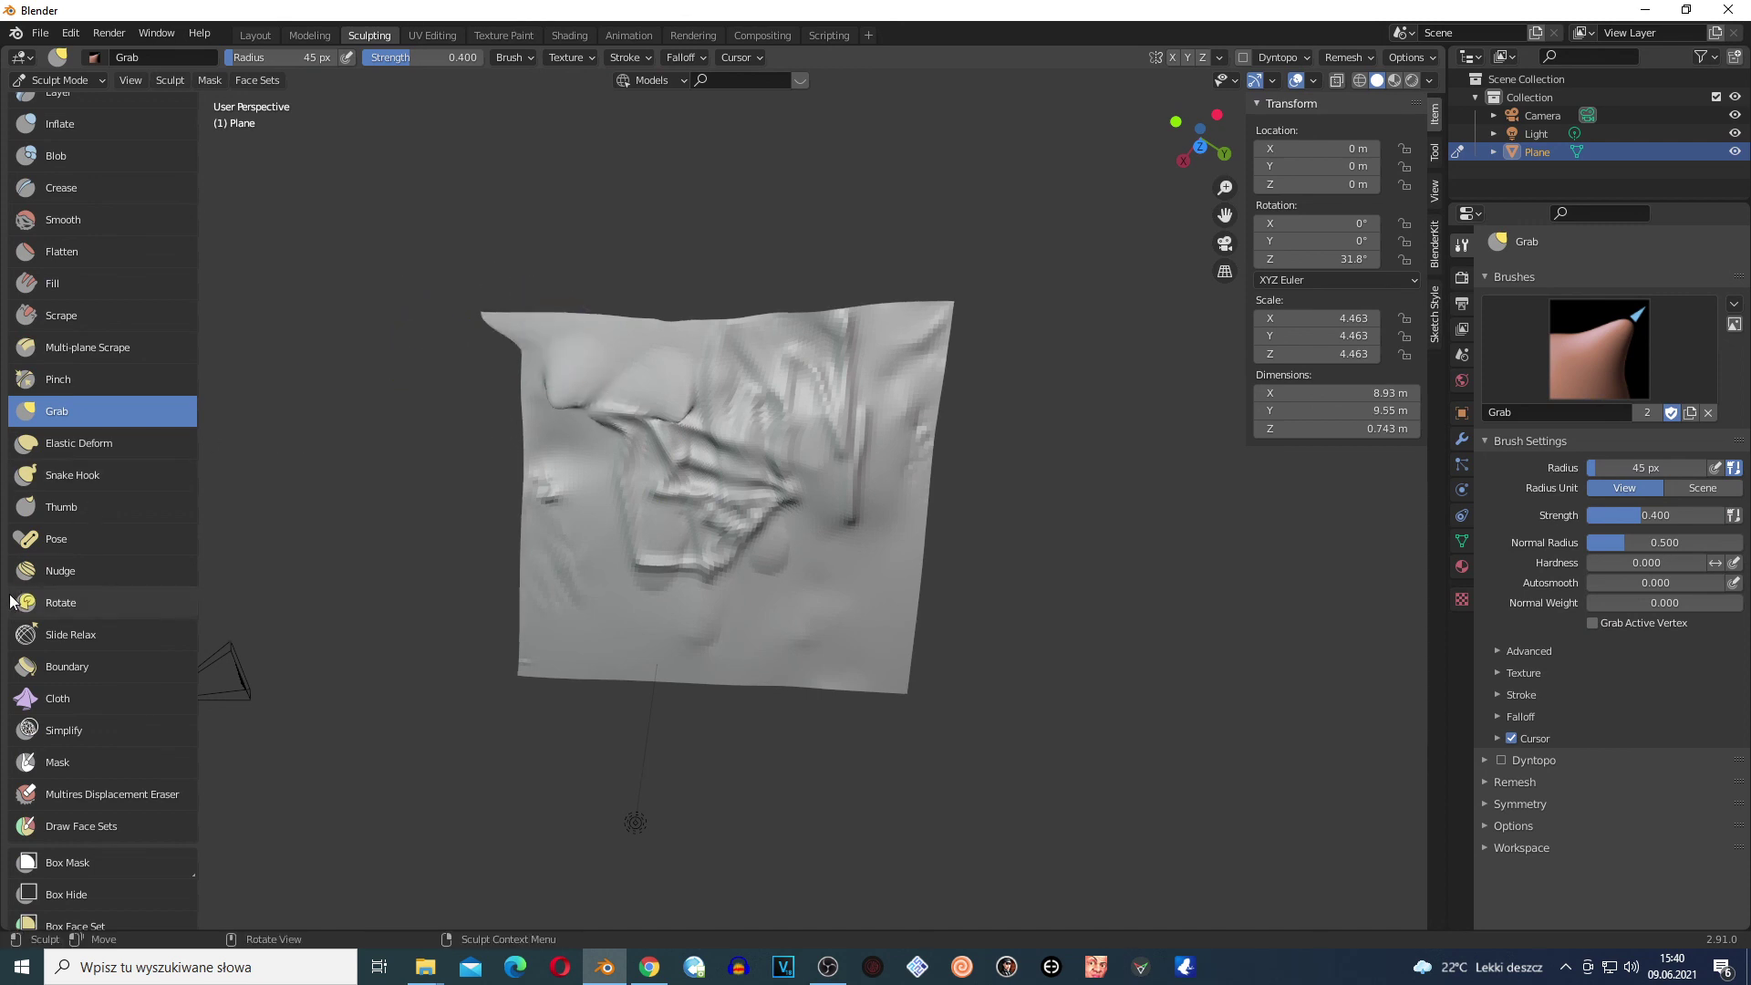
Choose the Nudge brush and push the upper part of the central folds toward the upper left
{"action": "scroll", "coordinate": [106, 505], "scroll_direction": "down", "scroll_amount": 1}
{"action": "scroll", "coordinate": [106, 505], "scroll_direction": "down", "scroll_amount": 1}
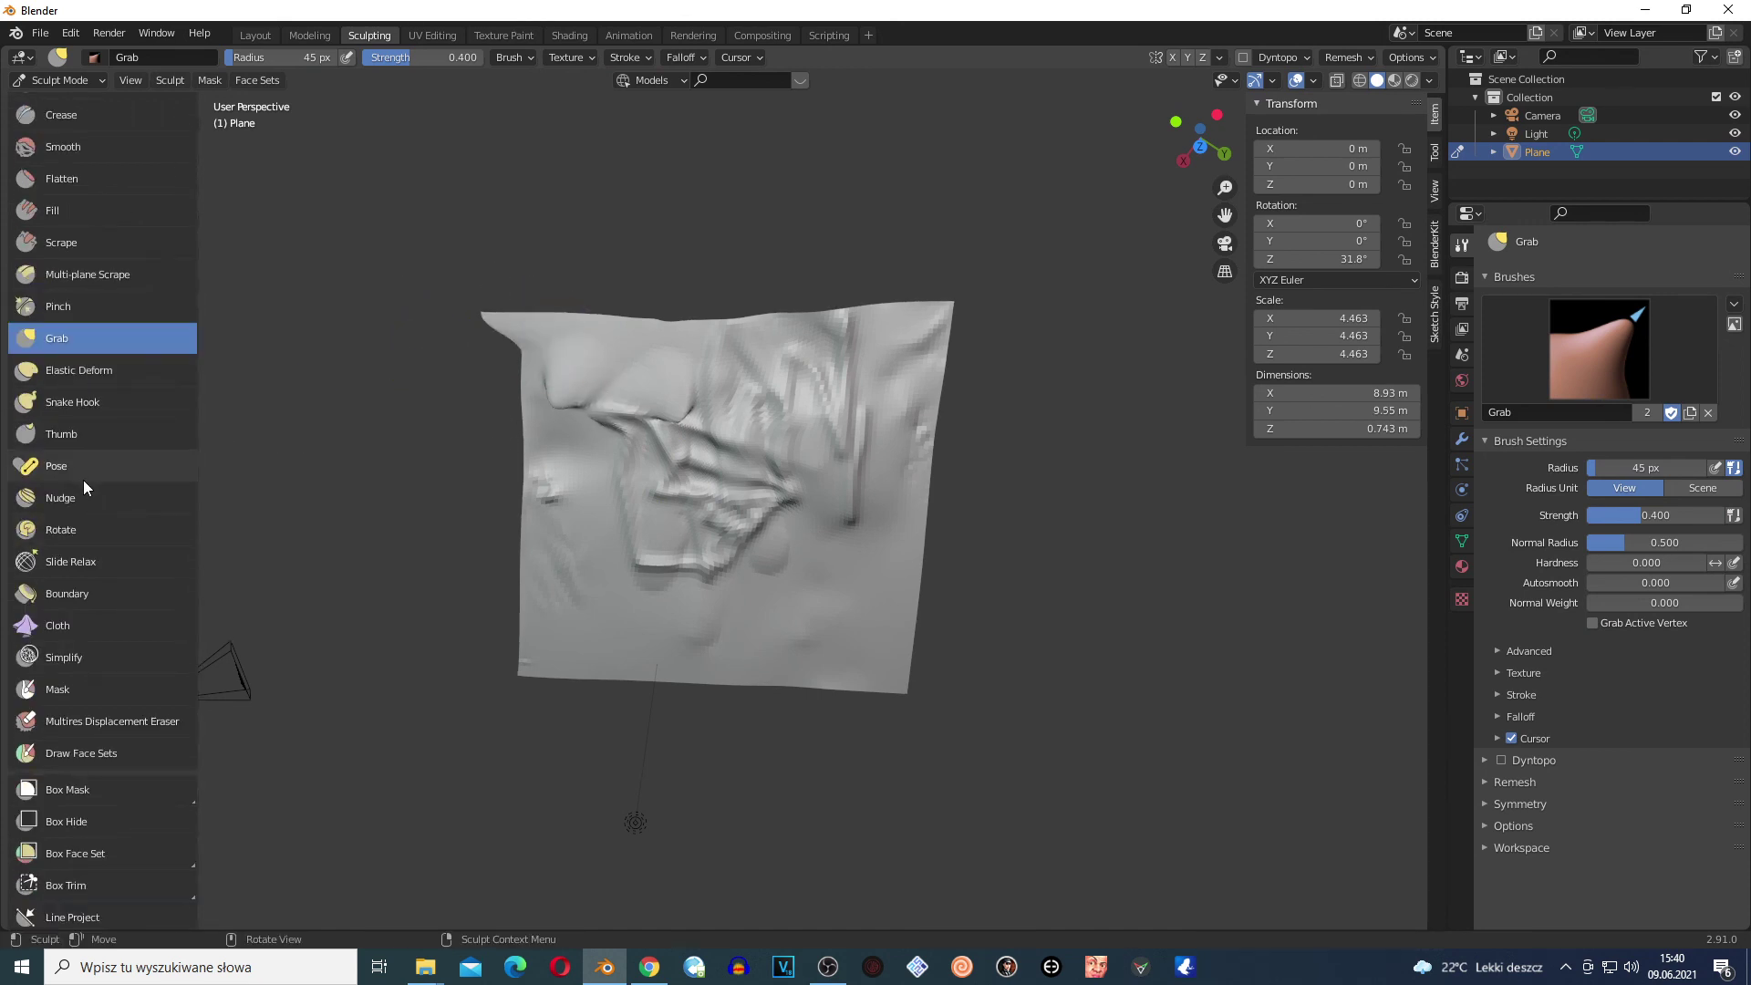
{"action": "left_click", "coordinate": [82, 498]}
{"action": "scroll", "coordinate": [762, 465], "scroll_direction": "up", "scroll_amount": 4}
{"action": "scroll", "coordinate": [716, 481], "scroll_direction": "up", "scroll_amount": 2}
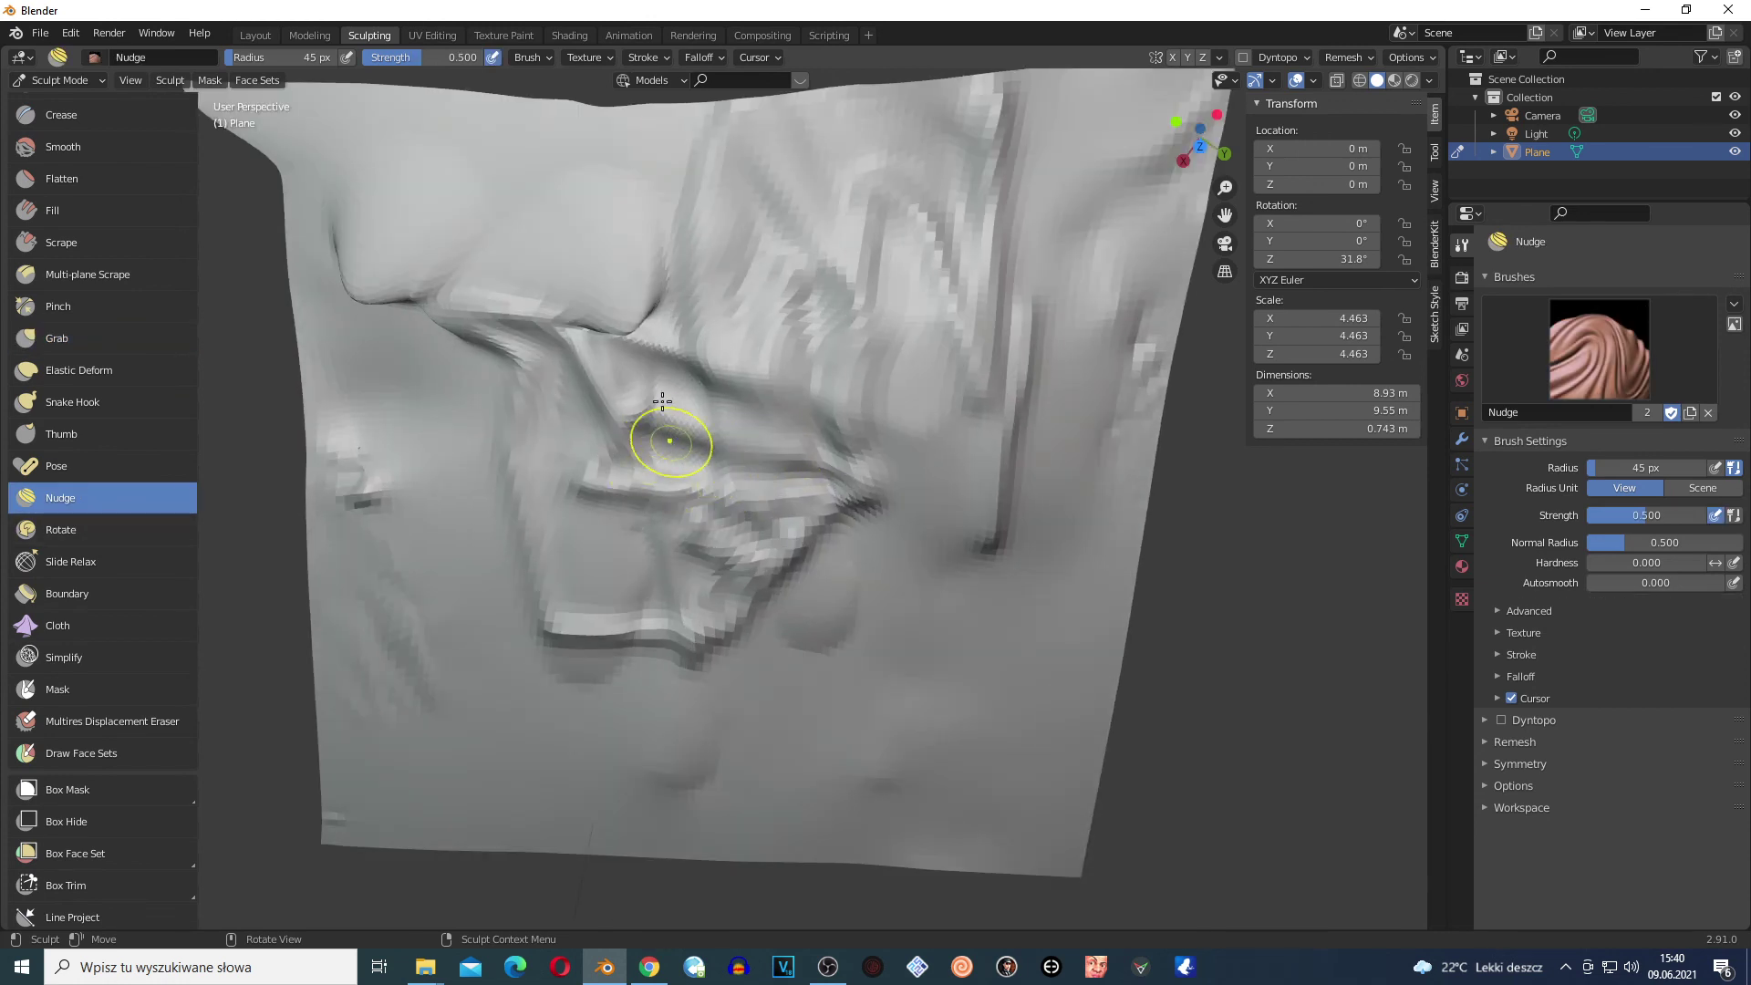
{"action": "left_click_drag", "start_coordinate": [662, 401], "coordinate": [548, 302]}
{"action": "left_click_drag", "start_coordinate": [733, 435], "coordinate": [712, 434]}
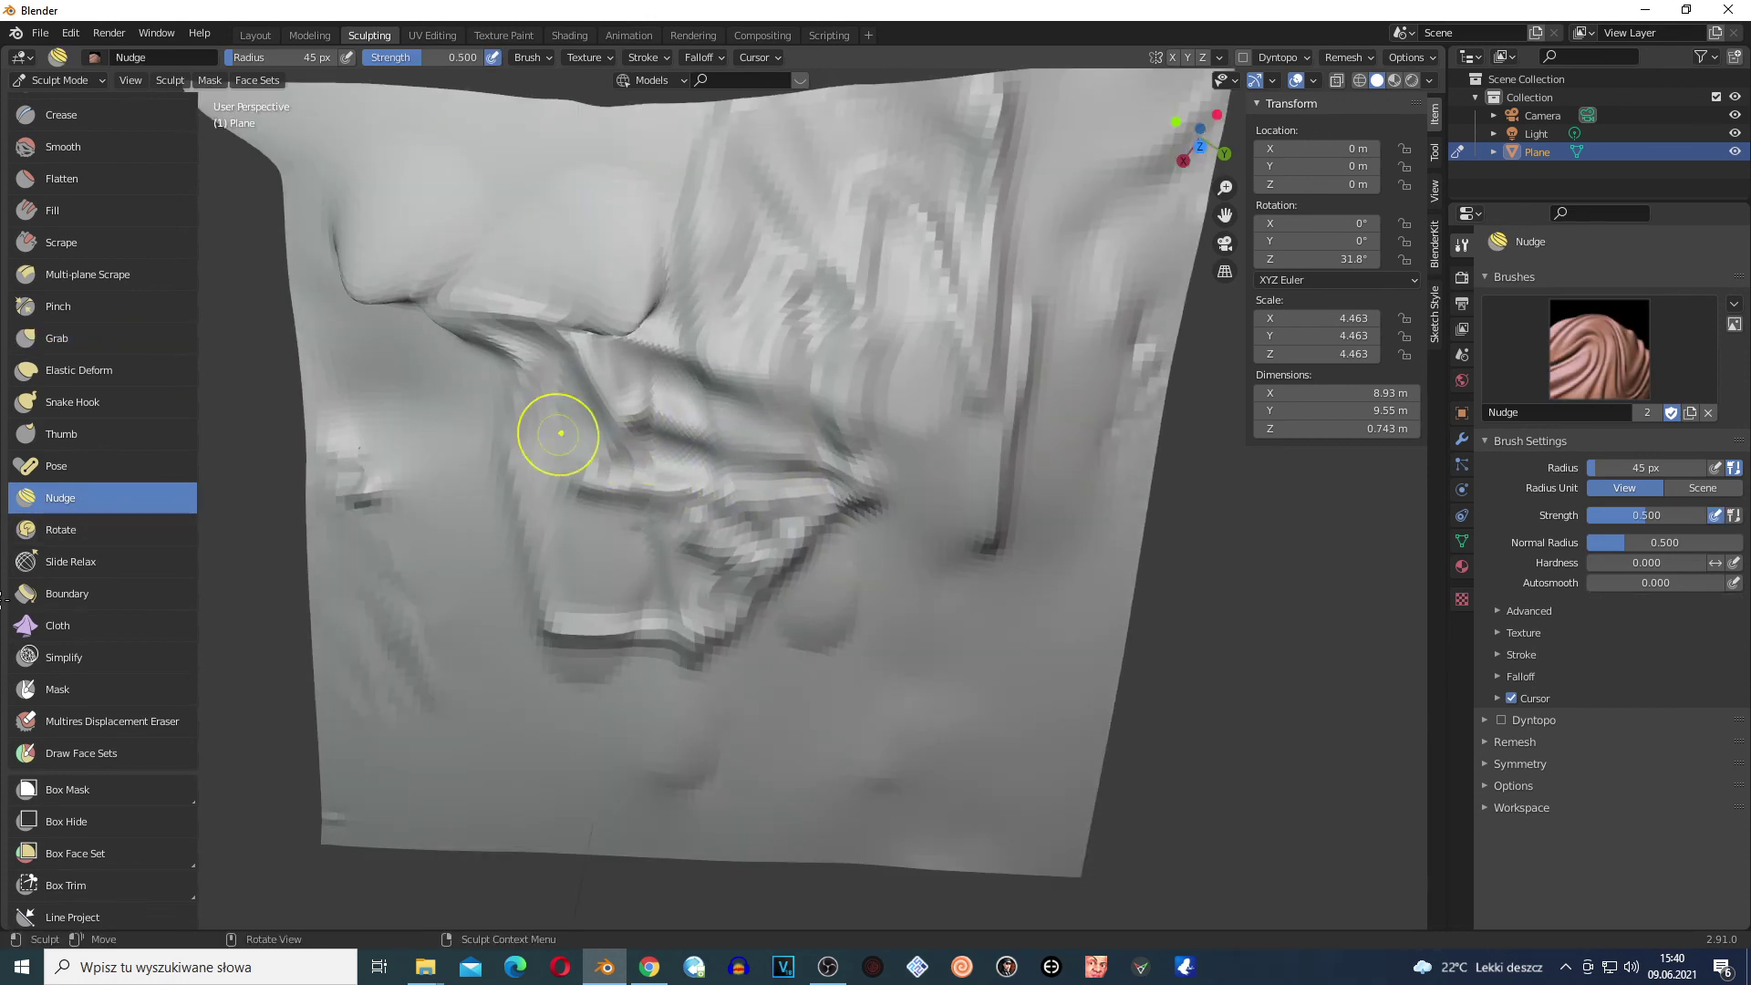
Pass over the Pose and Rotate brushes to the Snake Hook brush, and pull the top of the central folds leftward
{"action": "left_click", "coordinate": [60, 468]}
{"action": "left_click", "coordinate": [89, 532]}
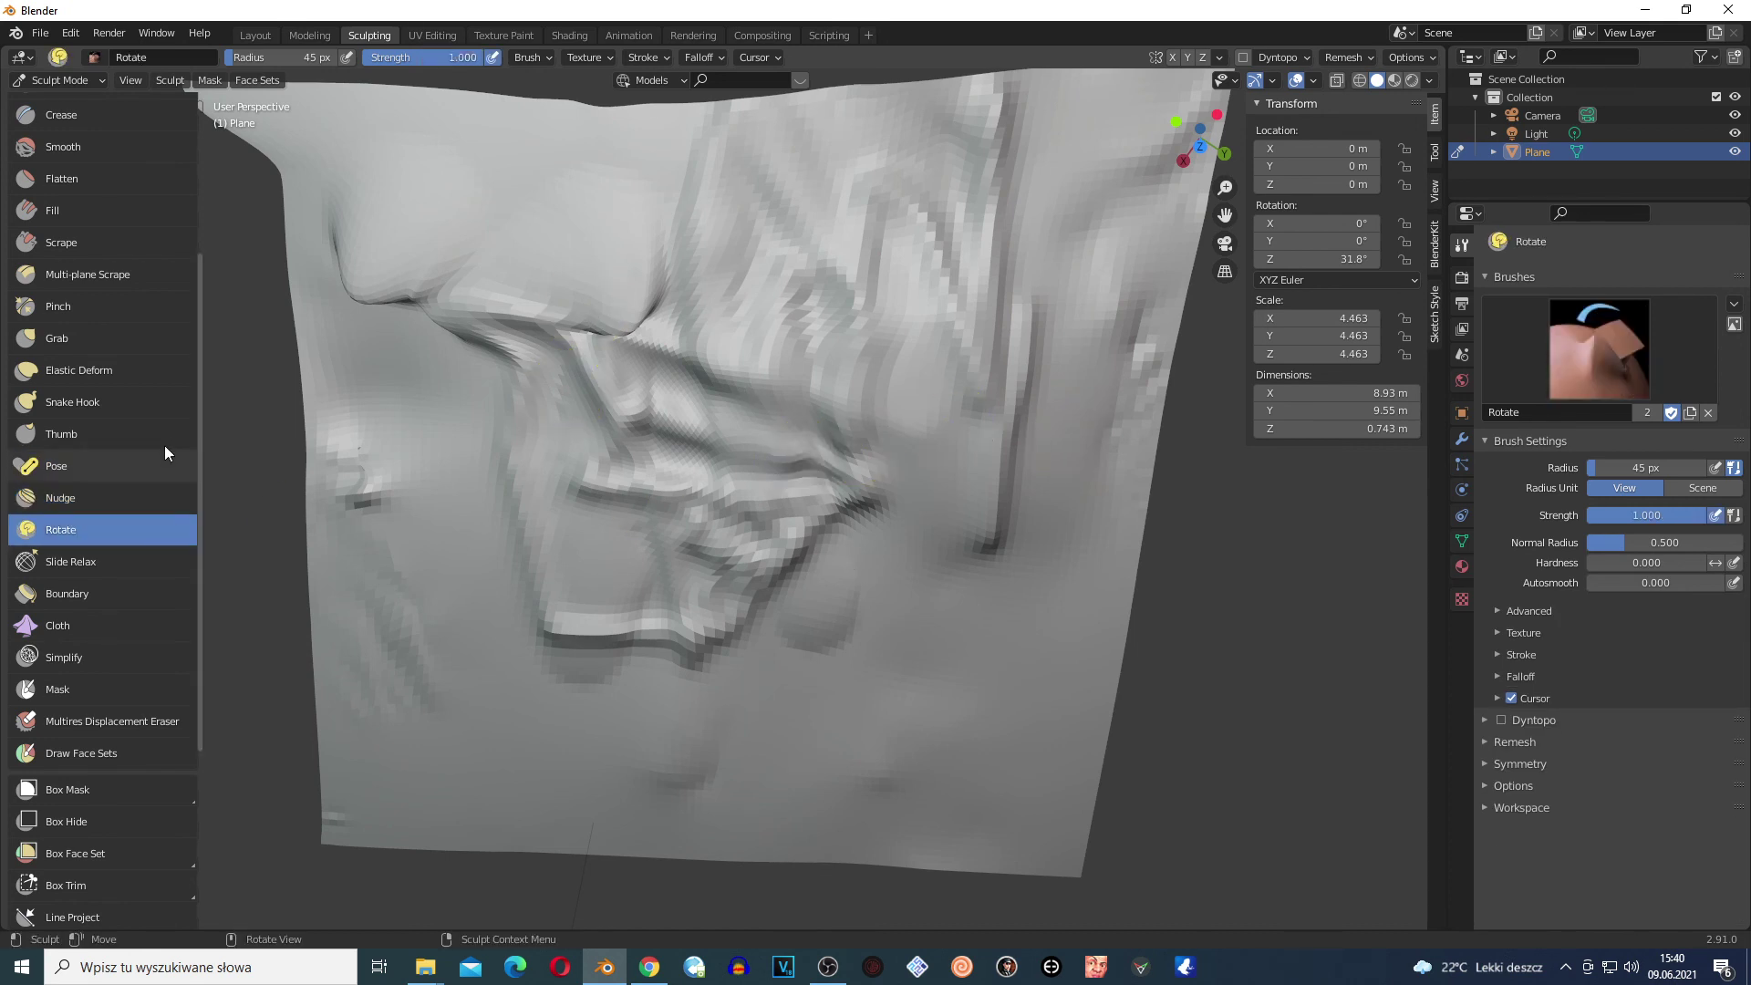
{"action": "left_click", "coordinate": [73, 402]}
{"action": "mouse_move", "coordinate": [672, 347]}
{"action": "left_mouse_down"}
{"action": "mouse_move", "coordinate": [798, 498]}
{"action": "mouse_move", "coordinate": [743, 428]}
{"action": "mouse_move", "coordinate": [601, 344]}
{"action": "mouse_move", "coordinate": [756, 438]}
{"action": "mouse_move", "coordinate": [777, 497]}
{"action": "mouse_move", "coordinate": [703, 391]}
{"action": "mouse_move", "coordinate": [561, 324]}
{"action": "left_mouse_up"}
Deform the central folds and the surface around them with several strokes of the Elastic Deform brush
{"action": "left_click", "coordinate": [79, 370]}
{"action": "mouse_move", "coordinate": [595, 530]}
{"action": "left_mouse_down"}
{"action": "mouse_move", "coordinate": [639, 511]}
{"action": "mouse_move", "coordinate": [934, 550]}
{"action": "mouse_move", "coordinate": [641, 336]}
{"action": "mouse_move", "coordinate": [658, 413]}
{"action": "left_mouse_up"}
{"action": "mouse_move", "coordinate": [758, 475]}
{"action": "left_mouse_down"}
{"action": "mouse_move", "coordinate": [371, 116]}
{"action": "mouse_move", "coordinate": [363, 133]}
{"action": "left_mouse_up"}
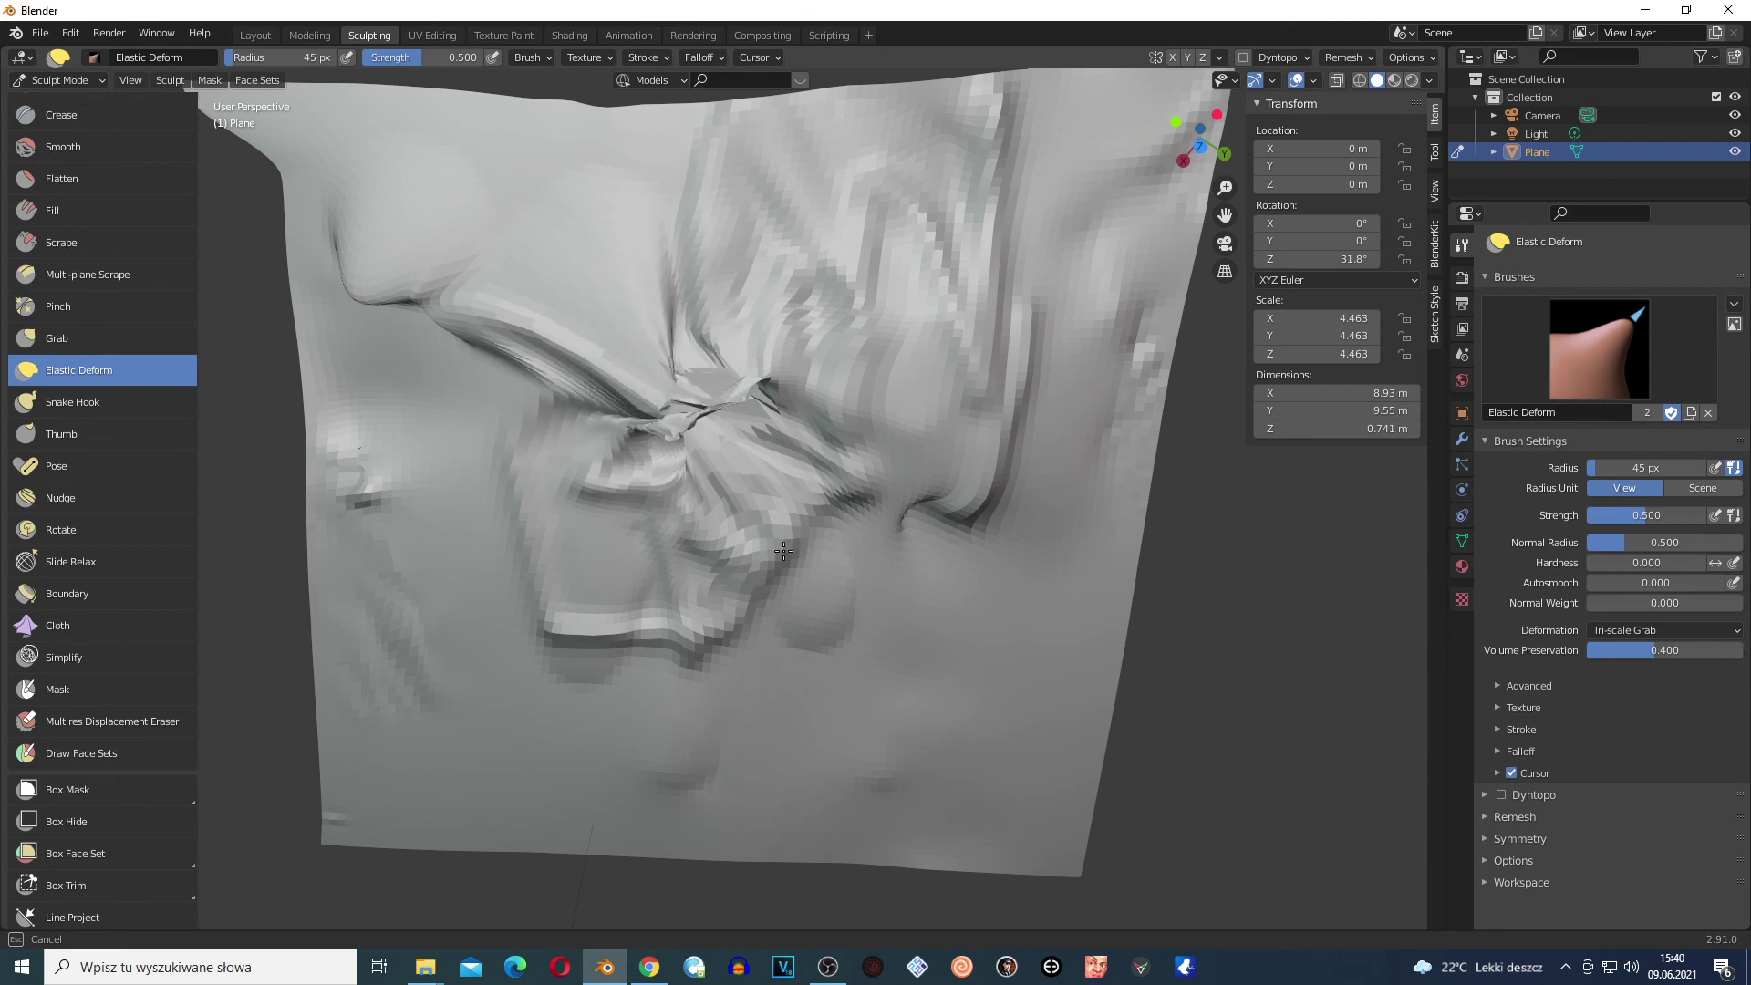
{"action": "left_click_drag", "start_coordinate": [783, 522], "coordinate": [692, 427]}
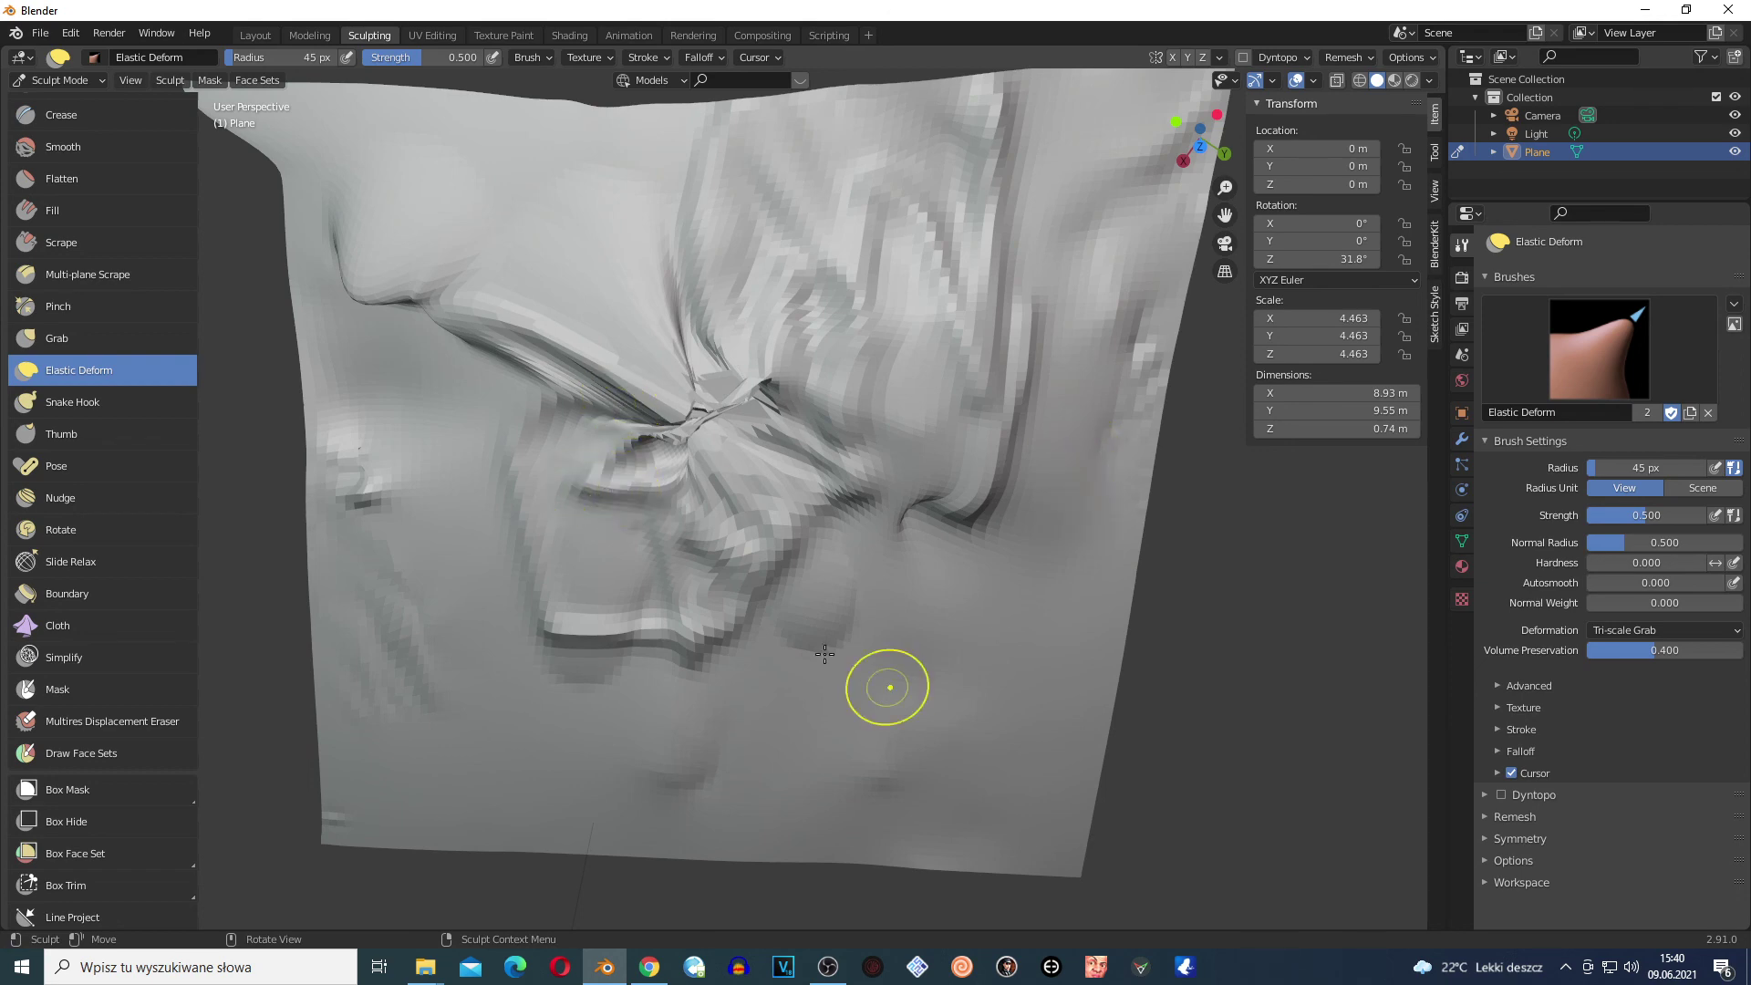
Switch to the OBS recording window
{"action": "key", "text": "alt+Tab"}
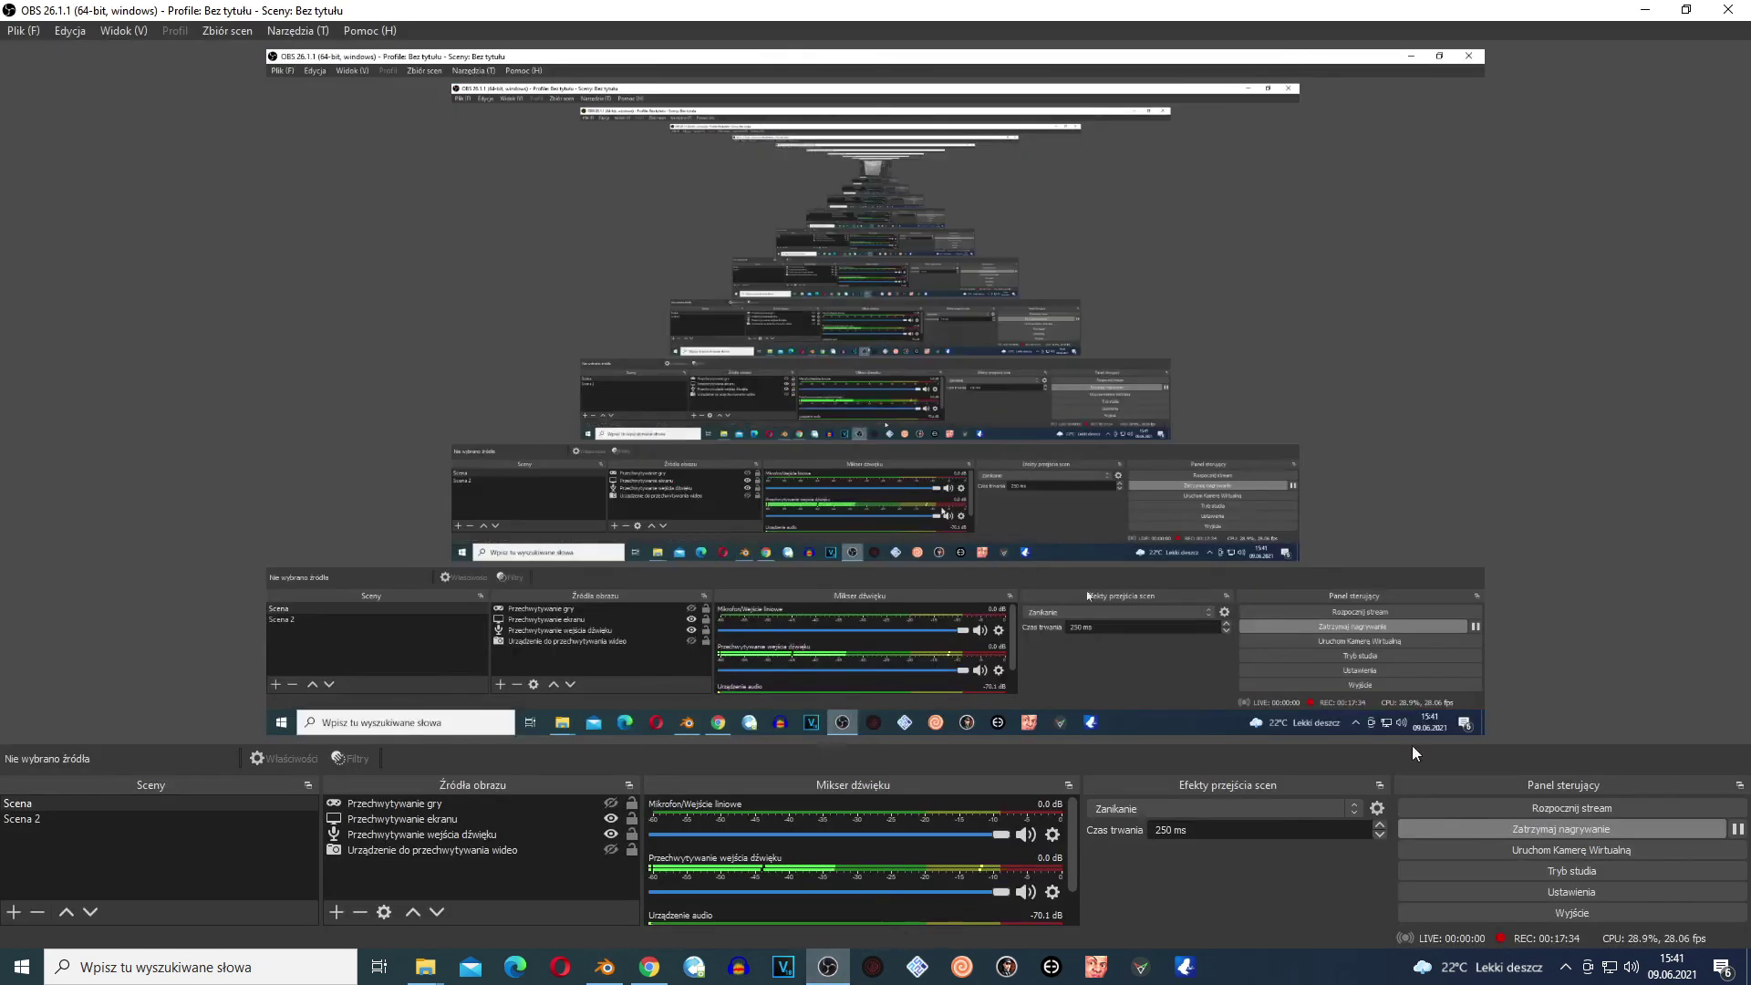